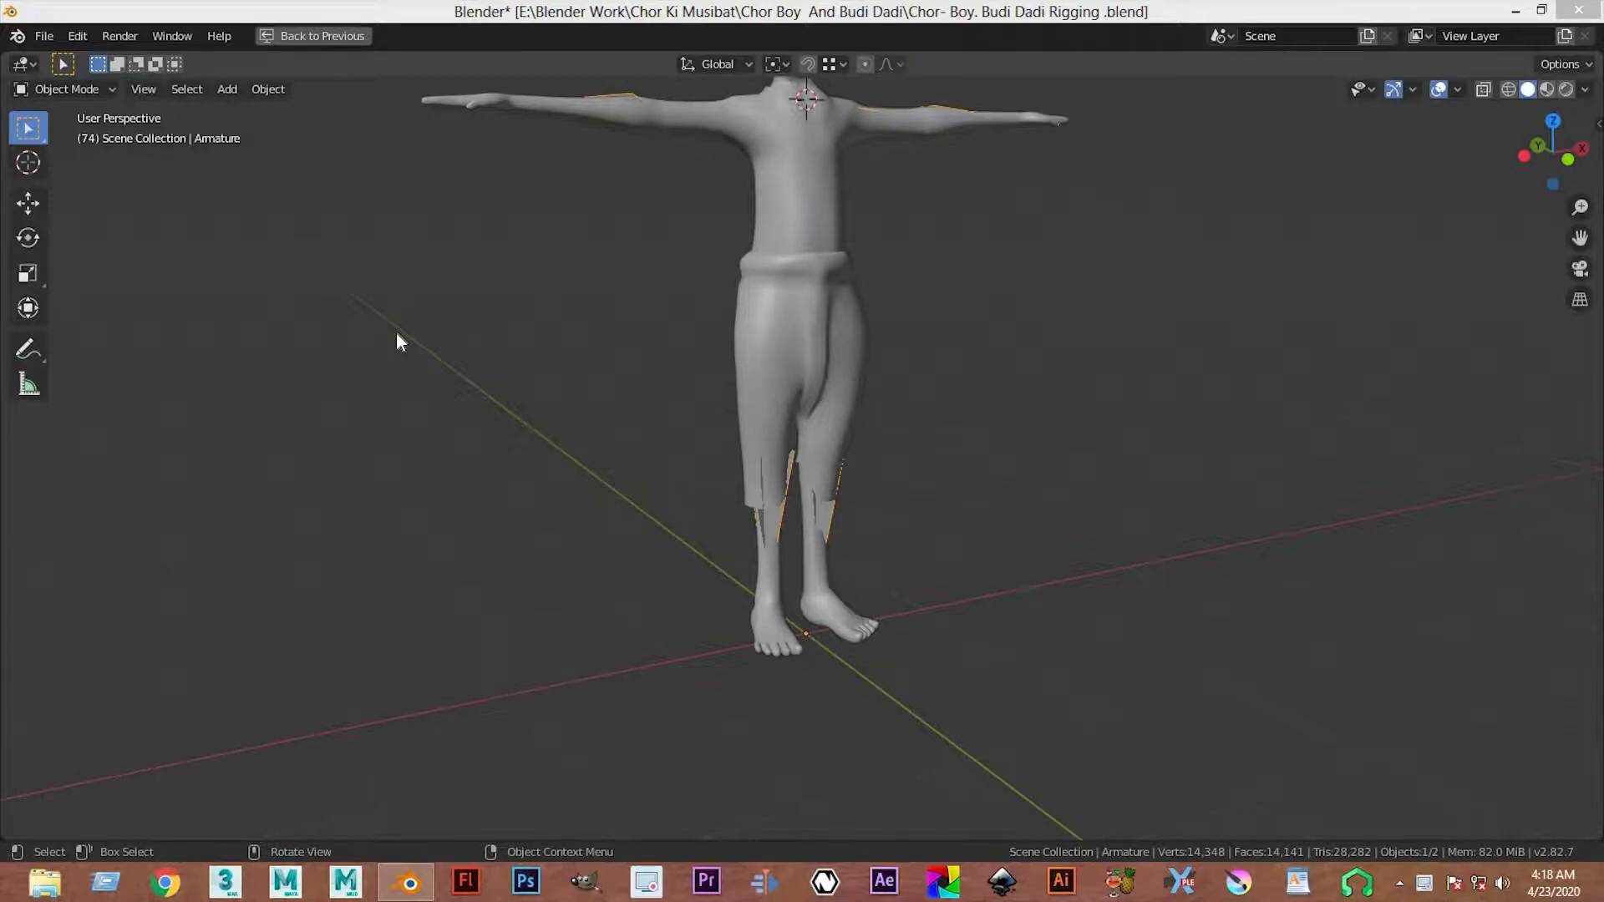
- Parent the Boy mesh to the armature using Armature Deform with Automatic Weights
click(1176, 511)
scroll(986, 493, up, 2)
middle_drag(898, 487, 710, 465)
middle_drag(1005, 473, 1111, 501)
scroll(961, 639, up, 1)
key(a)
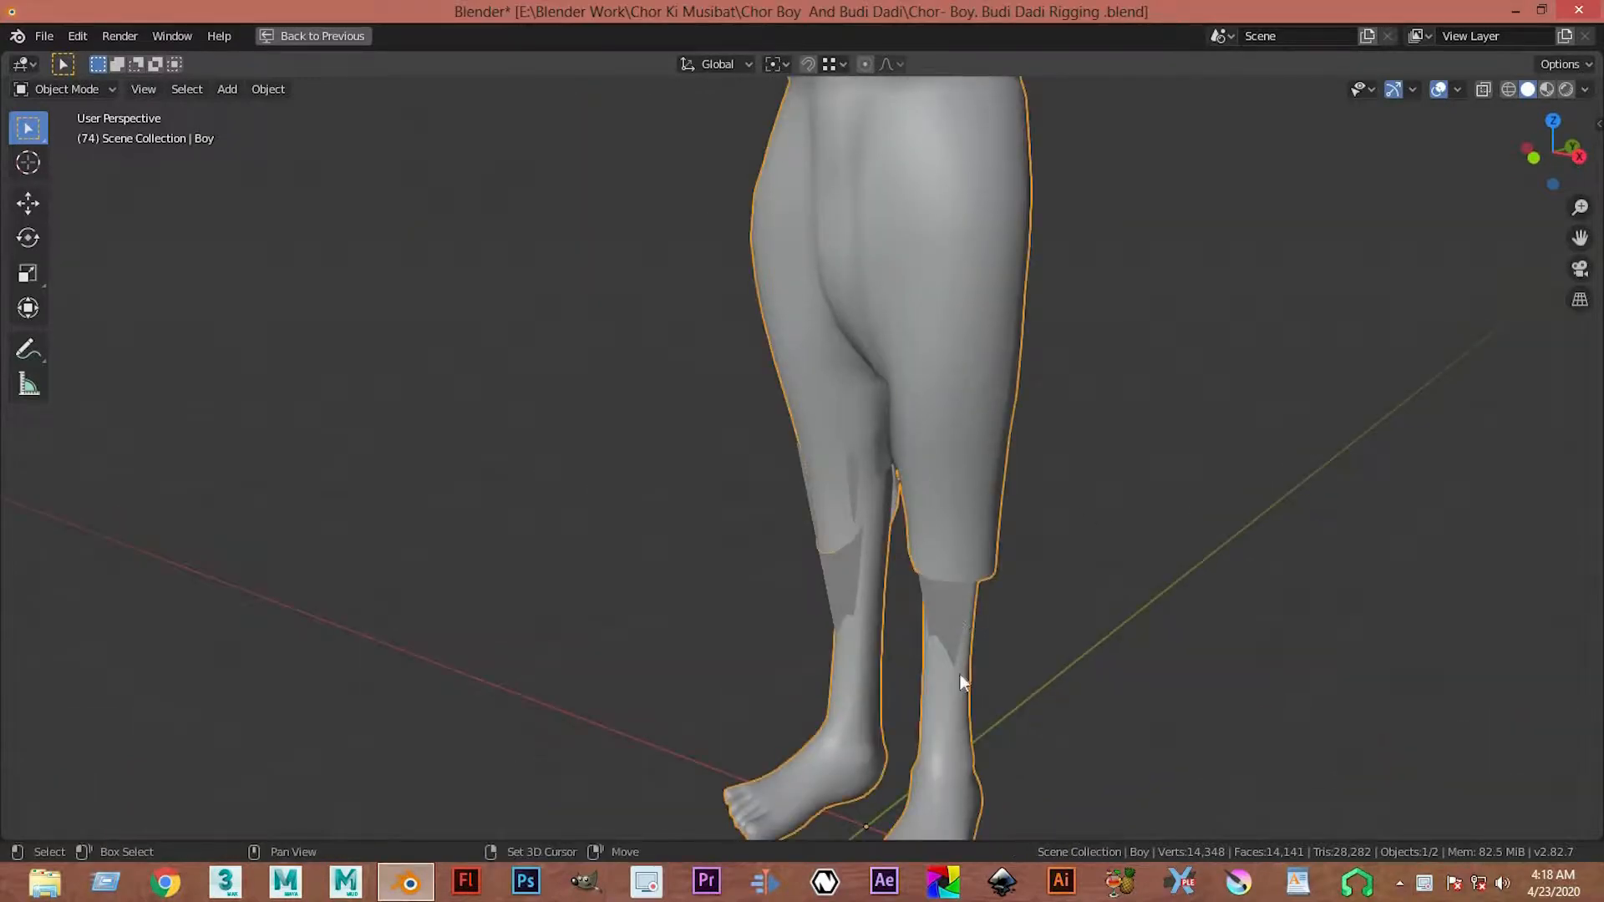
key(ctrl+p)
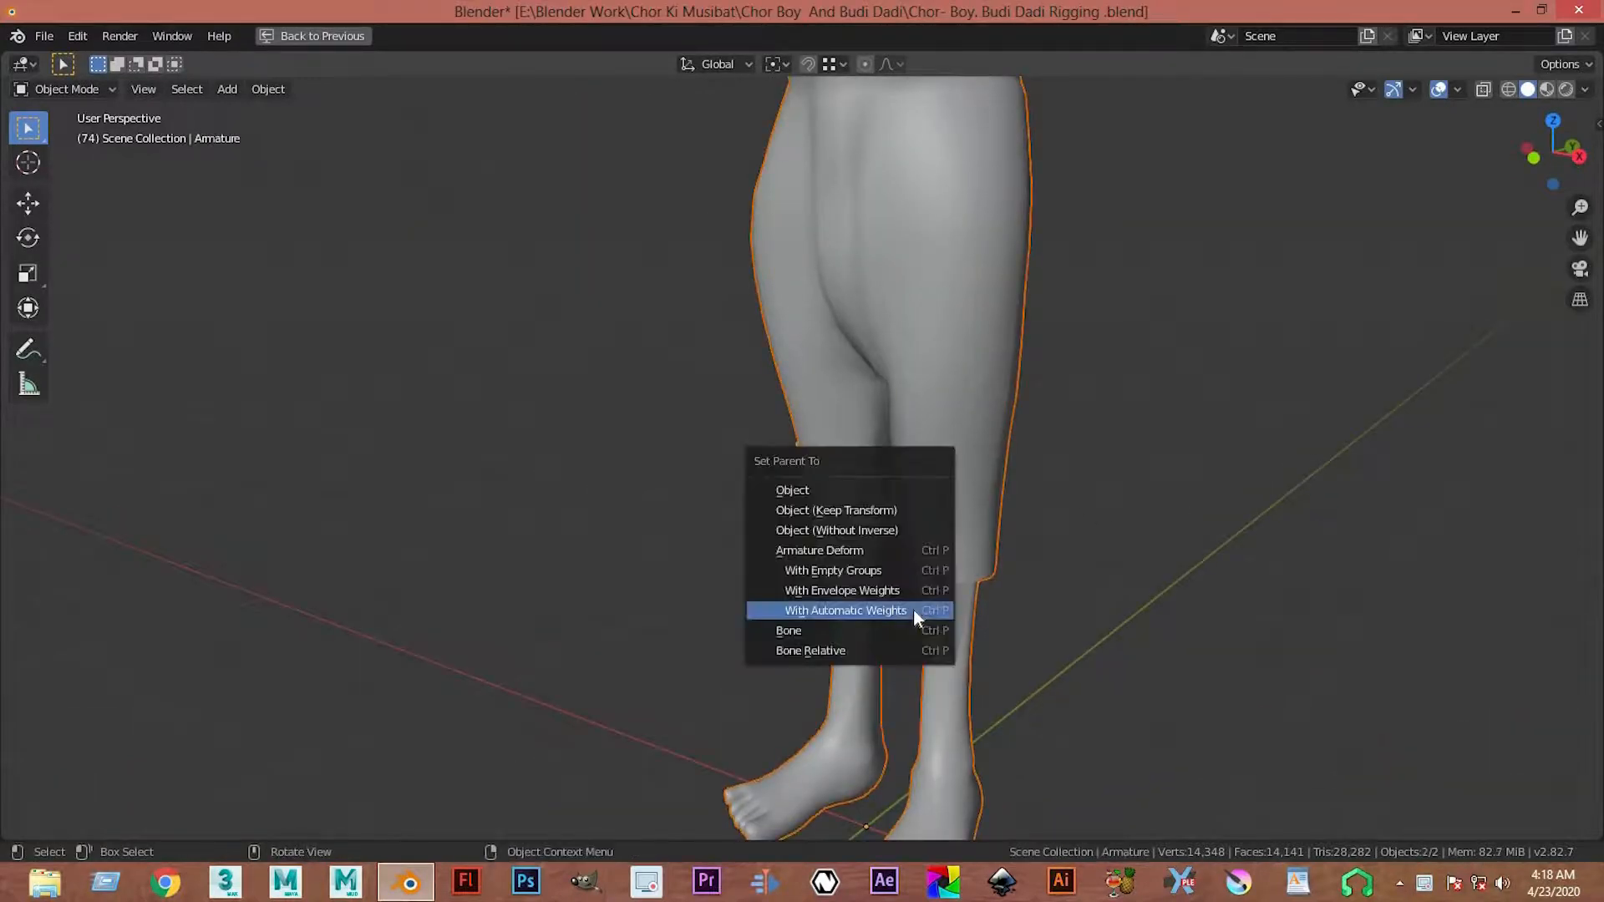
click(854, 611)
scroll(1081, 614, down, 1)
scroll(1081, 613, down, 3)
middle_drag(1002, 388, 1021, 399)
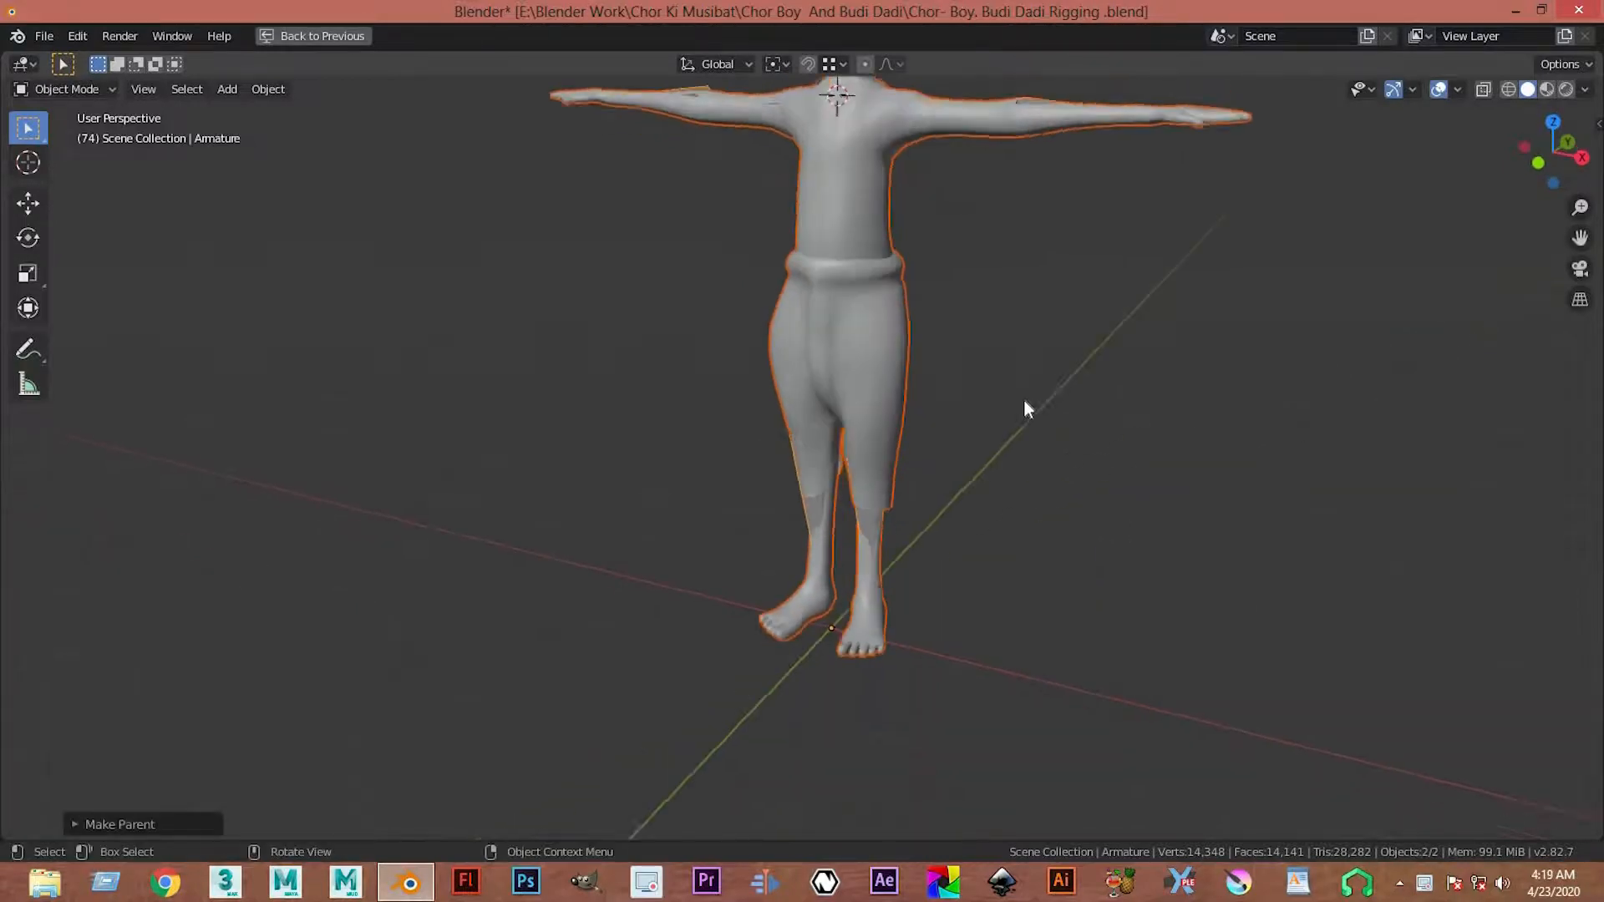
scroll(1044, 456, up, 2)
scroll(1003, 643, down, 3)
click(942, 630)
scroll(985, 630, up, 4)
scroll(961, 610, down, 2)
middle_drag(1001, 600, 894, 556)
click(894, 556)
click(935, 486)
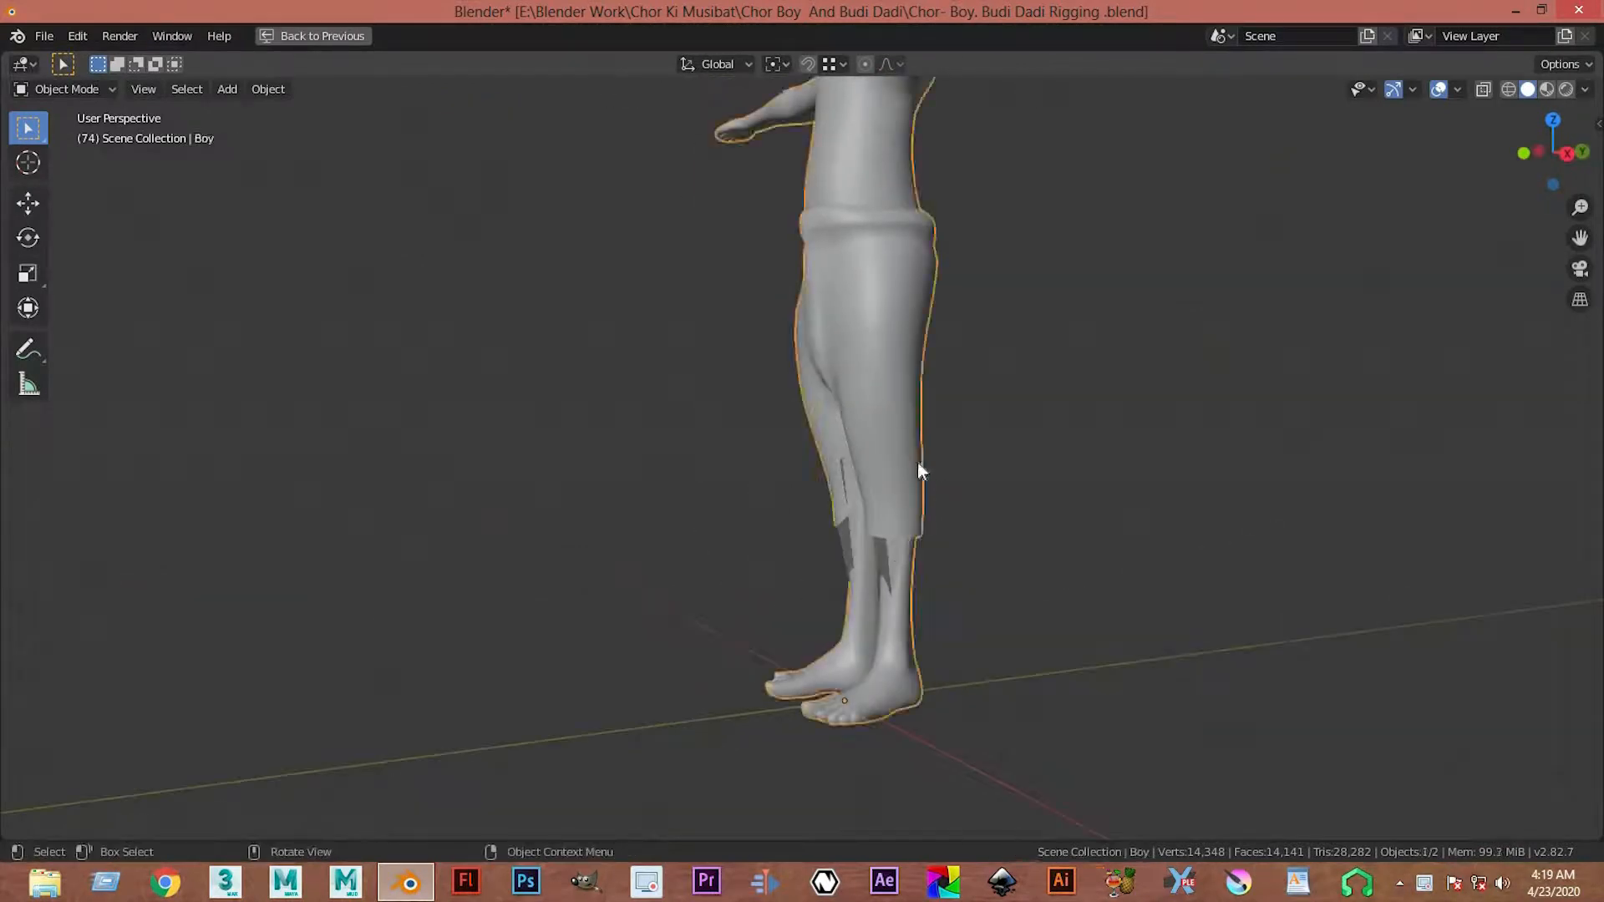
key(z)
click(657, 443)
key(z)
click(1091, 431)
click(212, 352)
- Put the armature in Pose Mode, select the left upper leg bone and show the model in wireframe shading
click(87, 90)
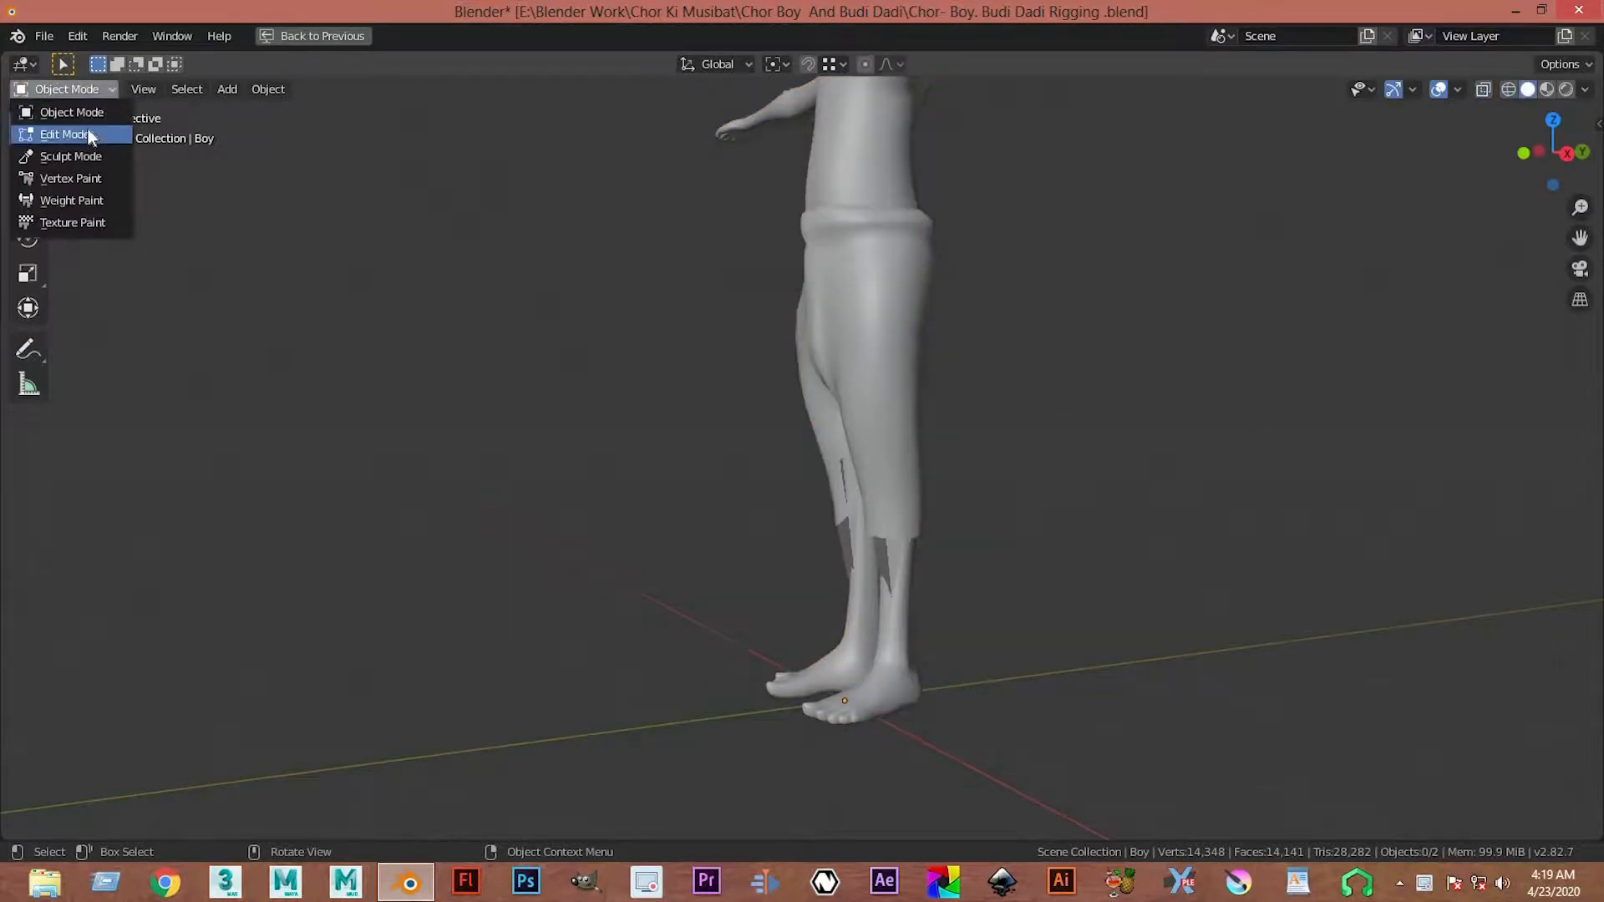
click(781, 562)
click(87, 90)
click(67, 157)
scroll(853, 489, down, 3)
click(901, 464)
key(z)
click(757, 448)
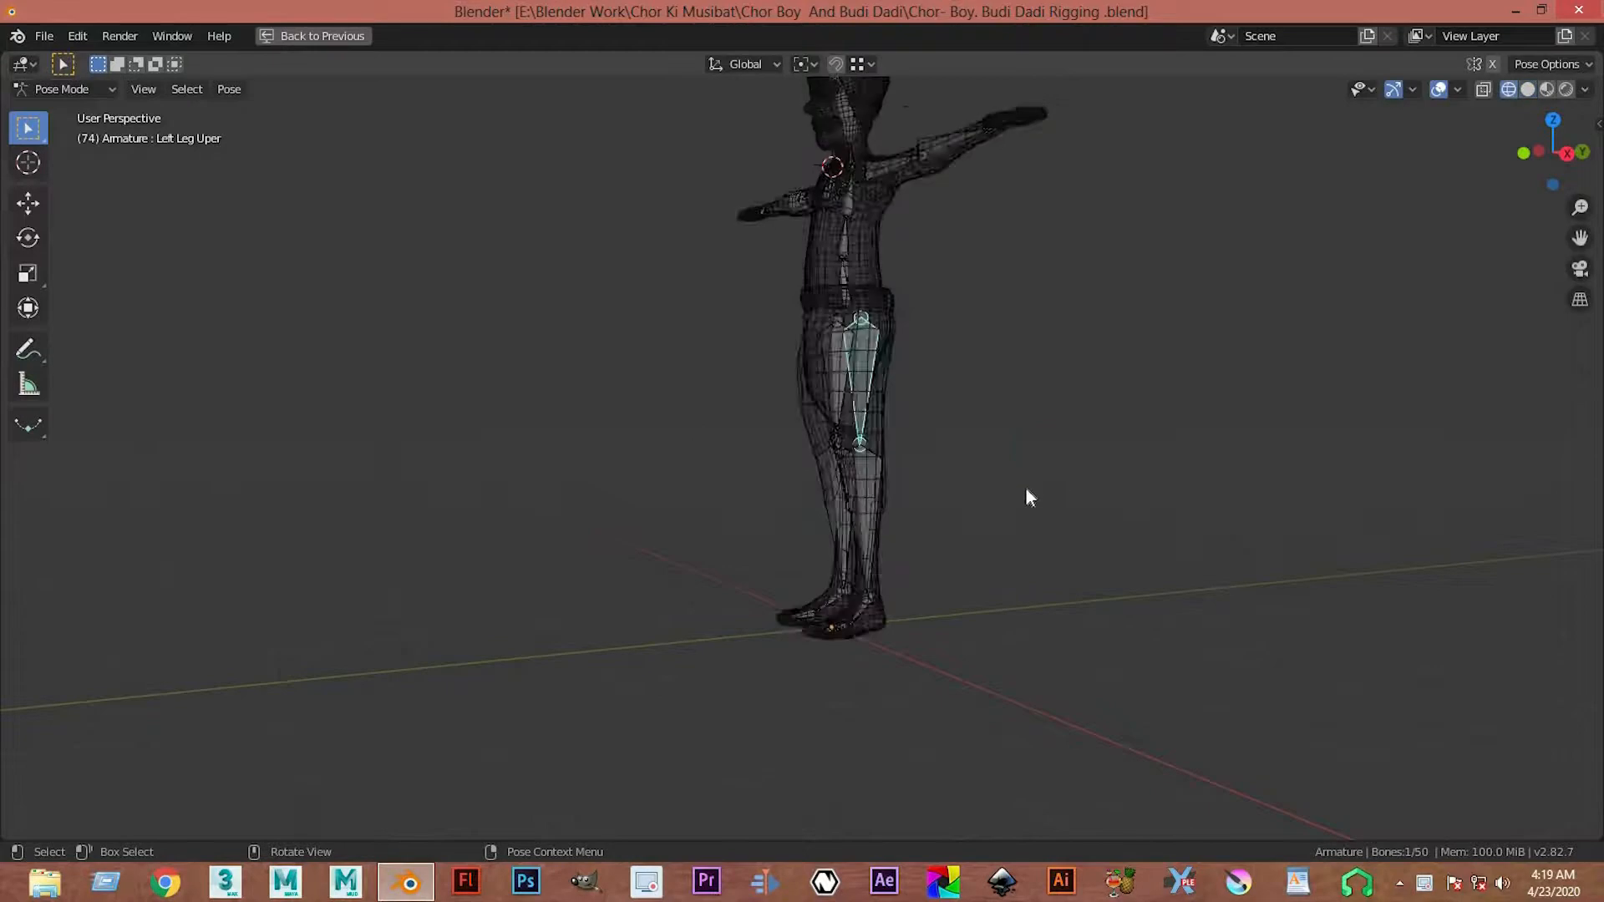
- Swing the left upper leg bone backward to test the deformation and return the viewport to solid shading
middle_drag(1029, 498, 1002, 494)
key(r)
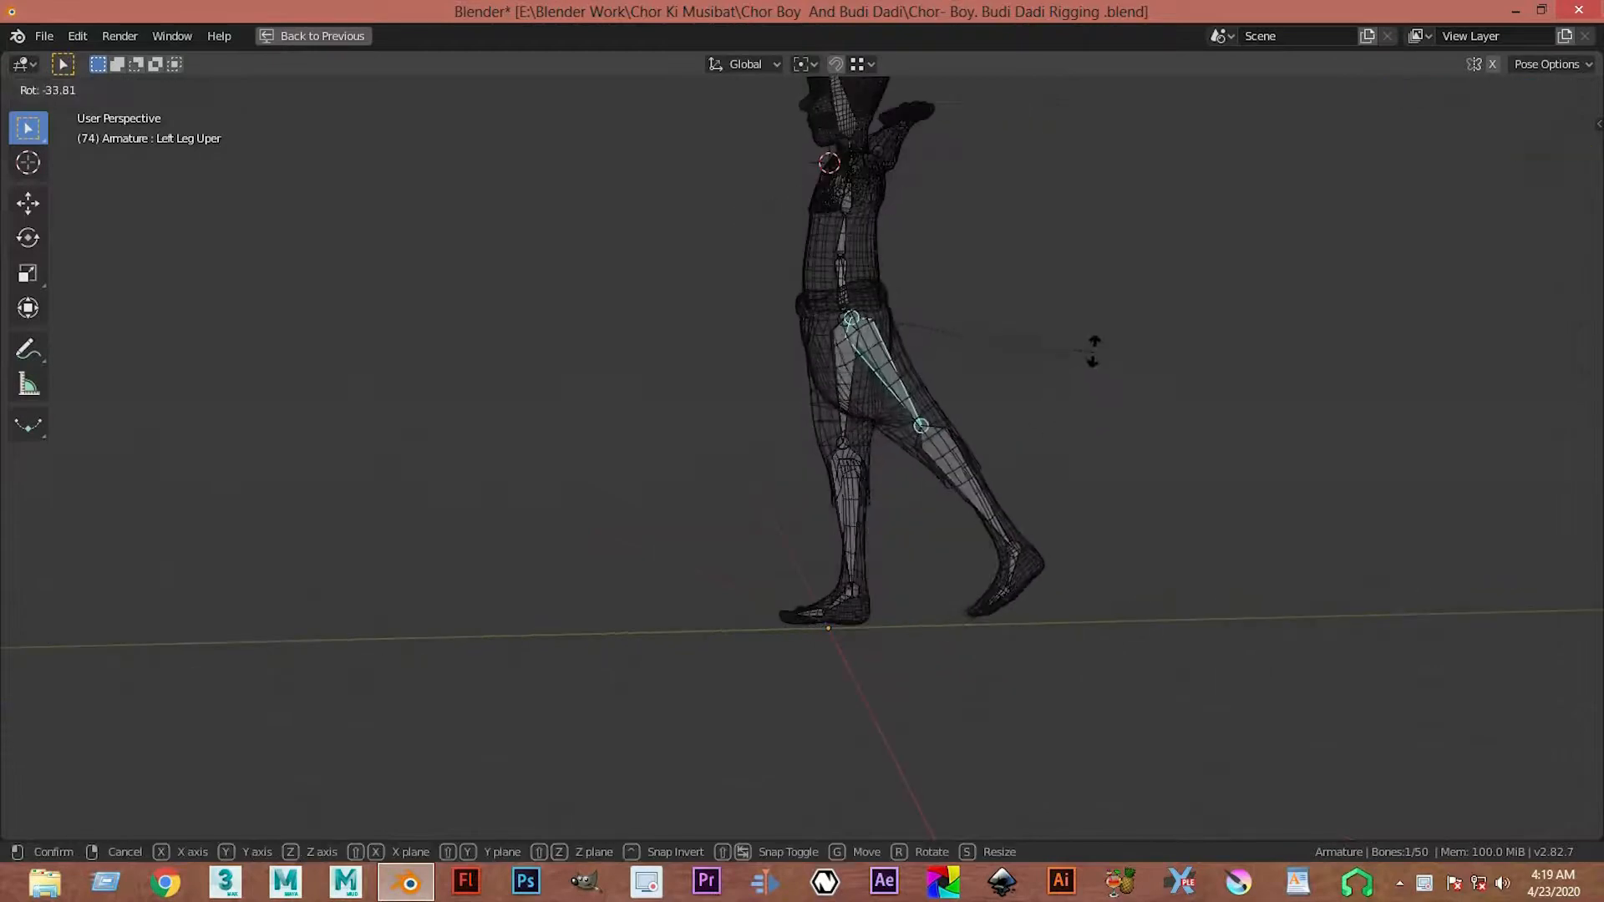
click(1091, 279)
key(z)
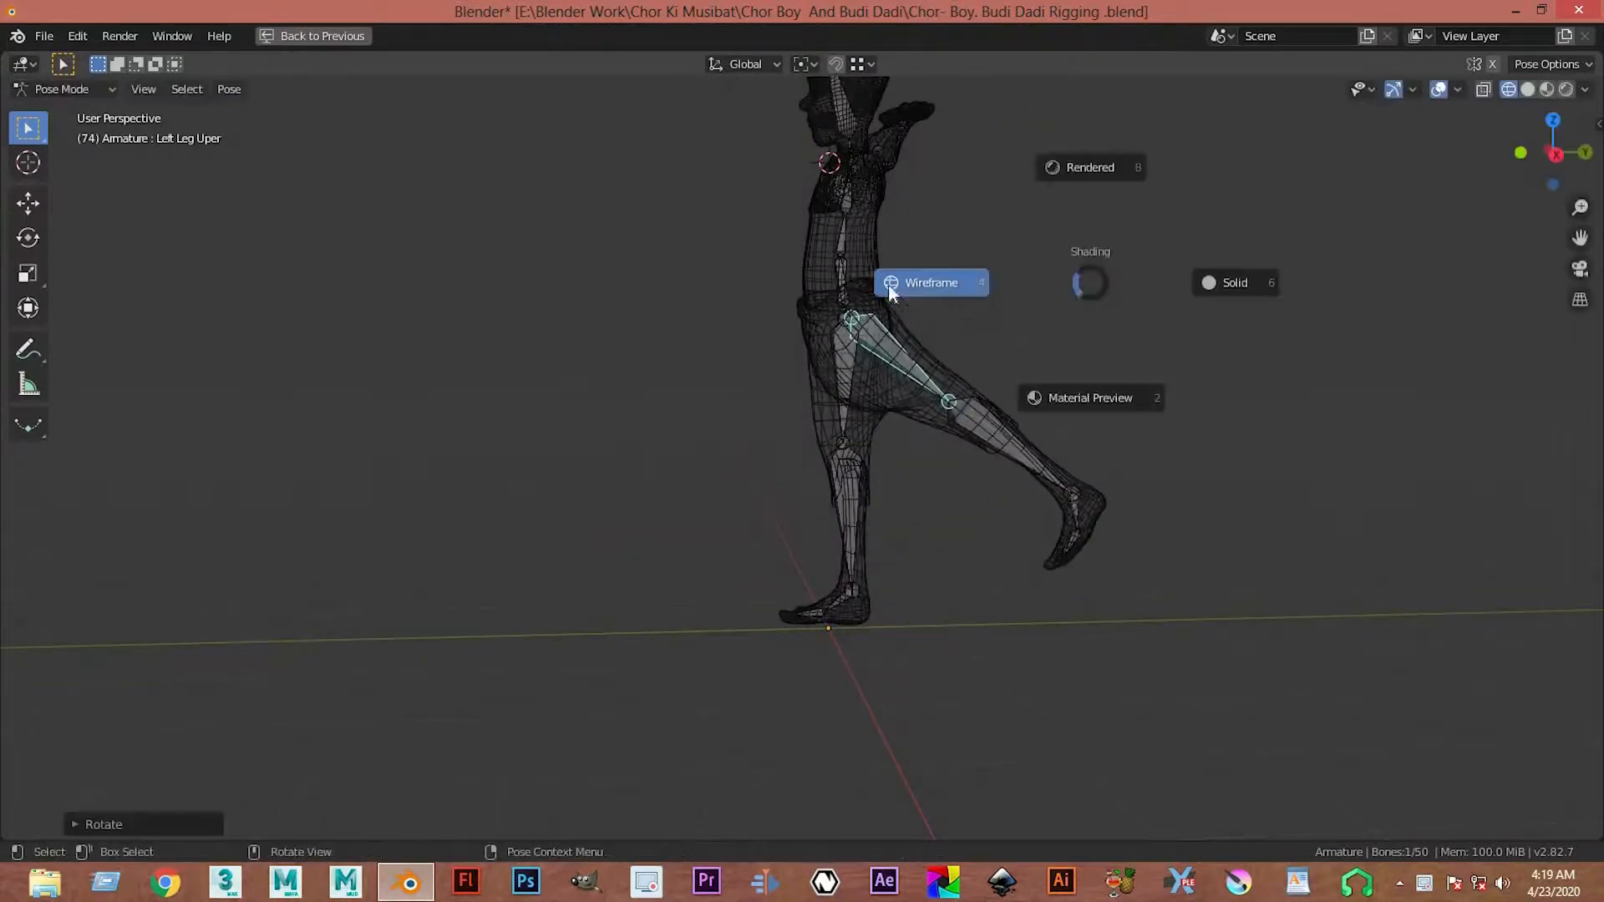
click(1164, 329)
mouse_move(885, 370)
middle_down()
mouse_move(740, 330)
mouse_move(1117, 329)
mouse_move(903, 359)
middle_up()
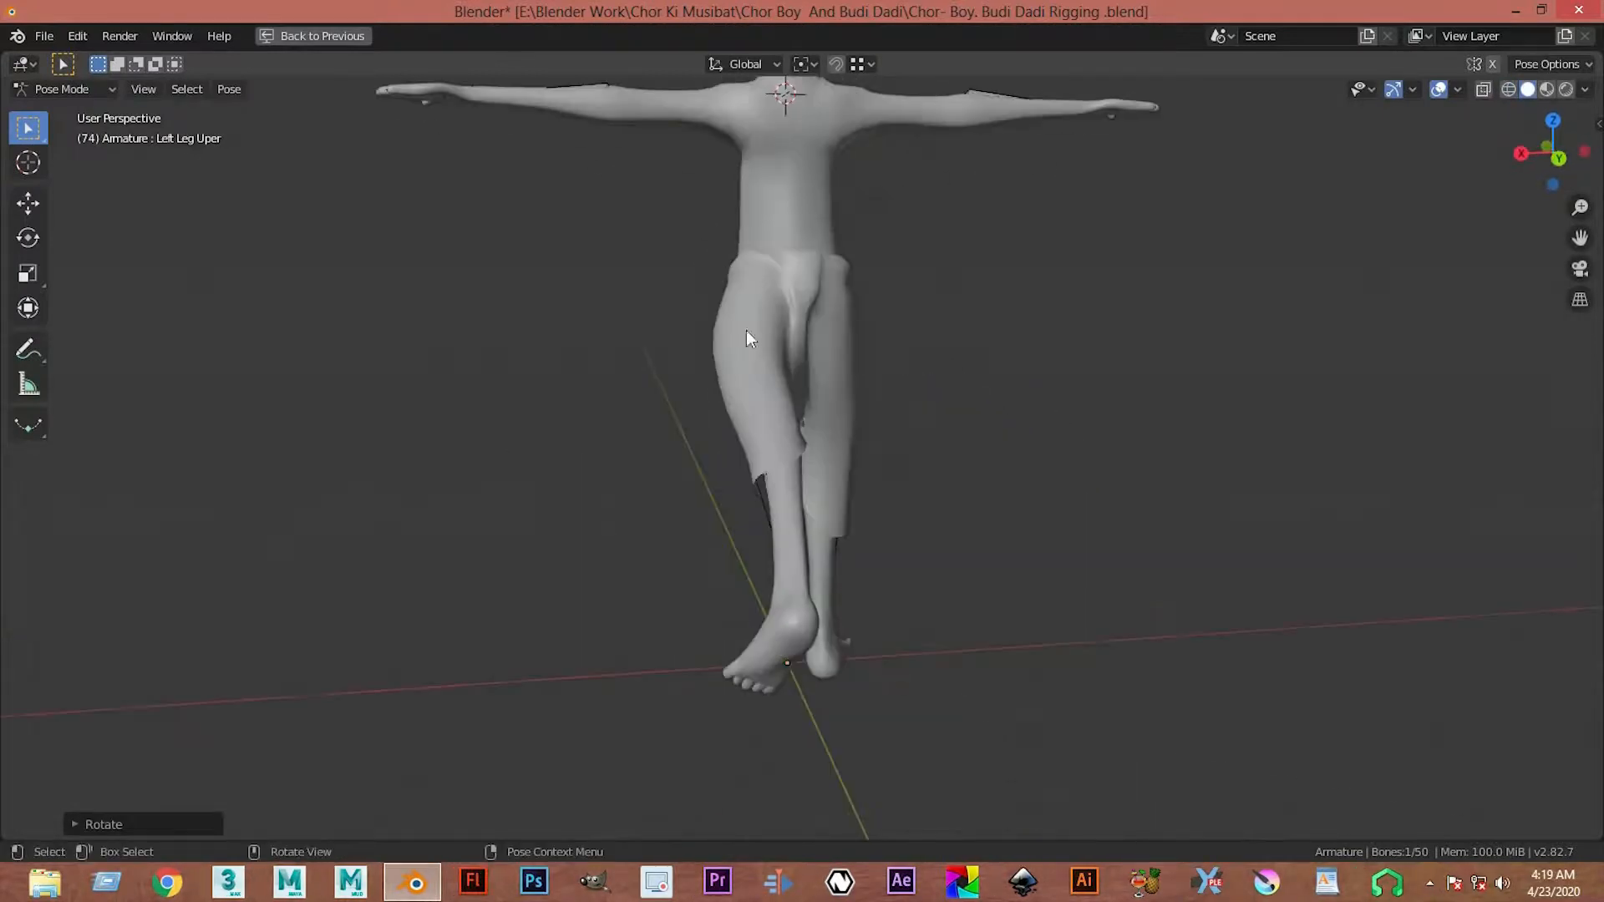
middle_drag(750, 323, 949, 498)
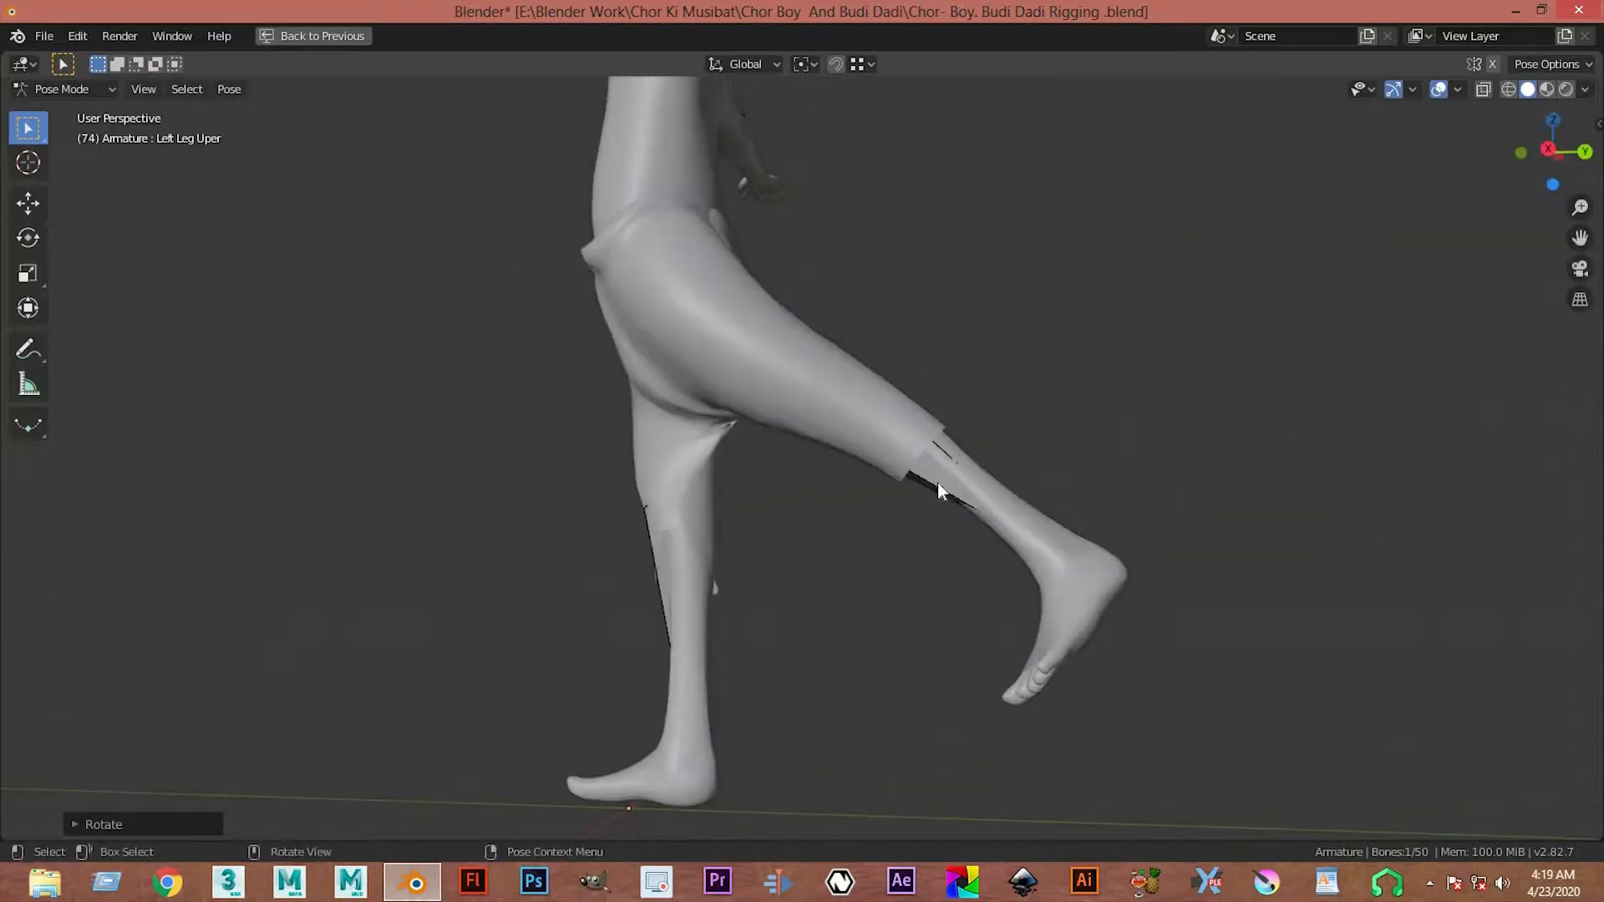
- Rotate the left lower leg bone upward so the raised leg bends at the knee
click(1039, 488)
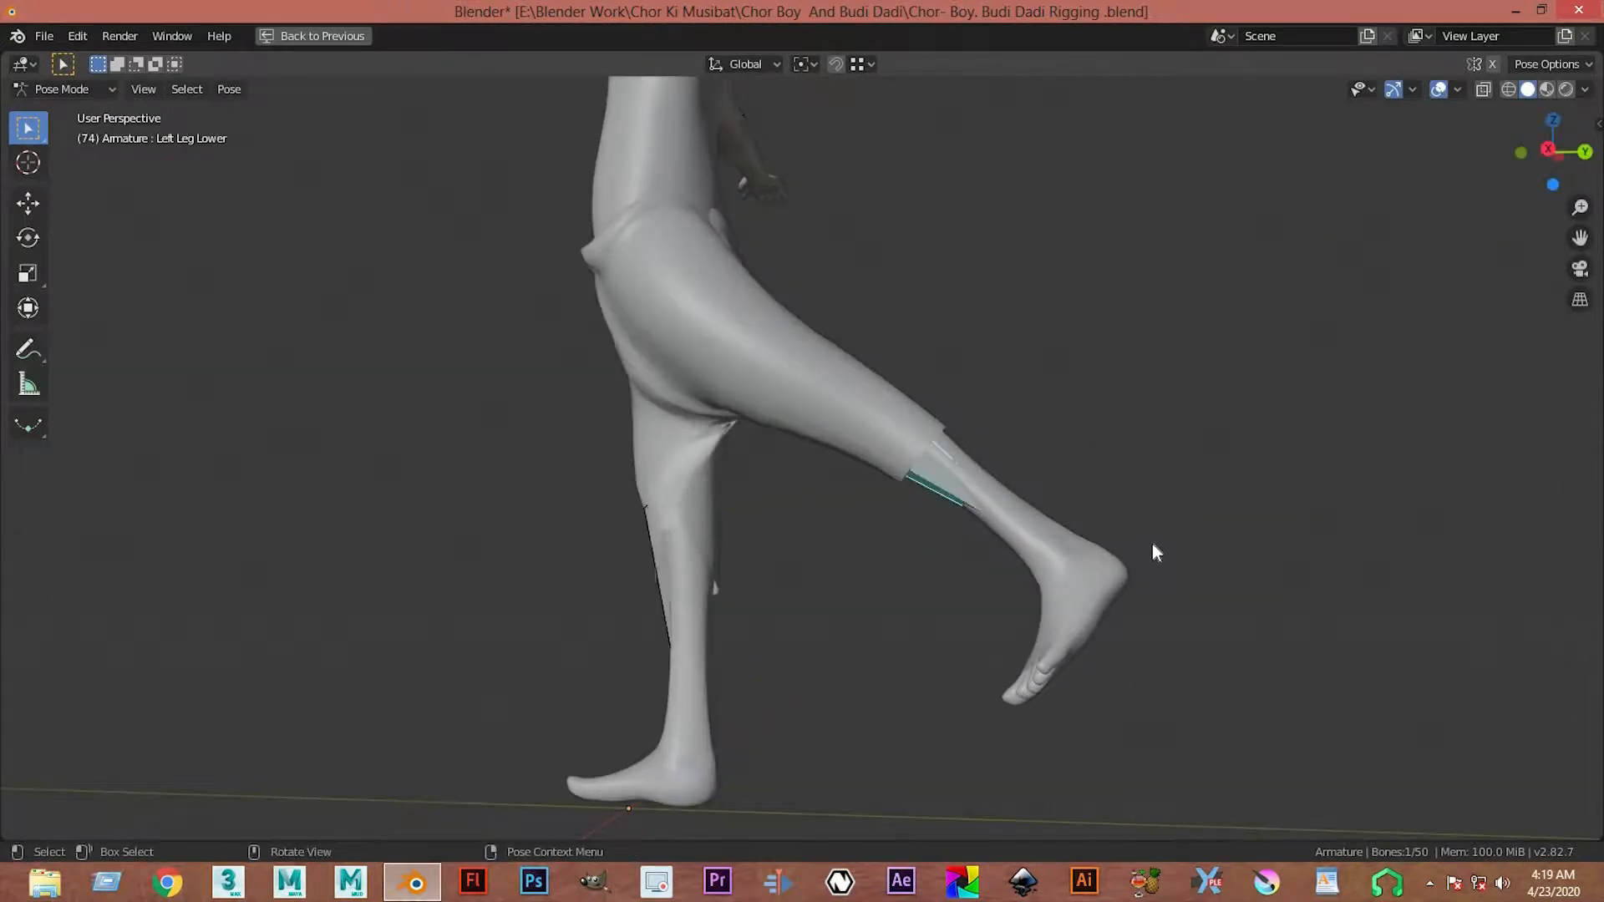
key(r)
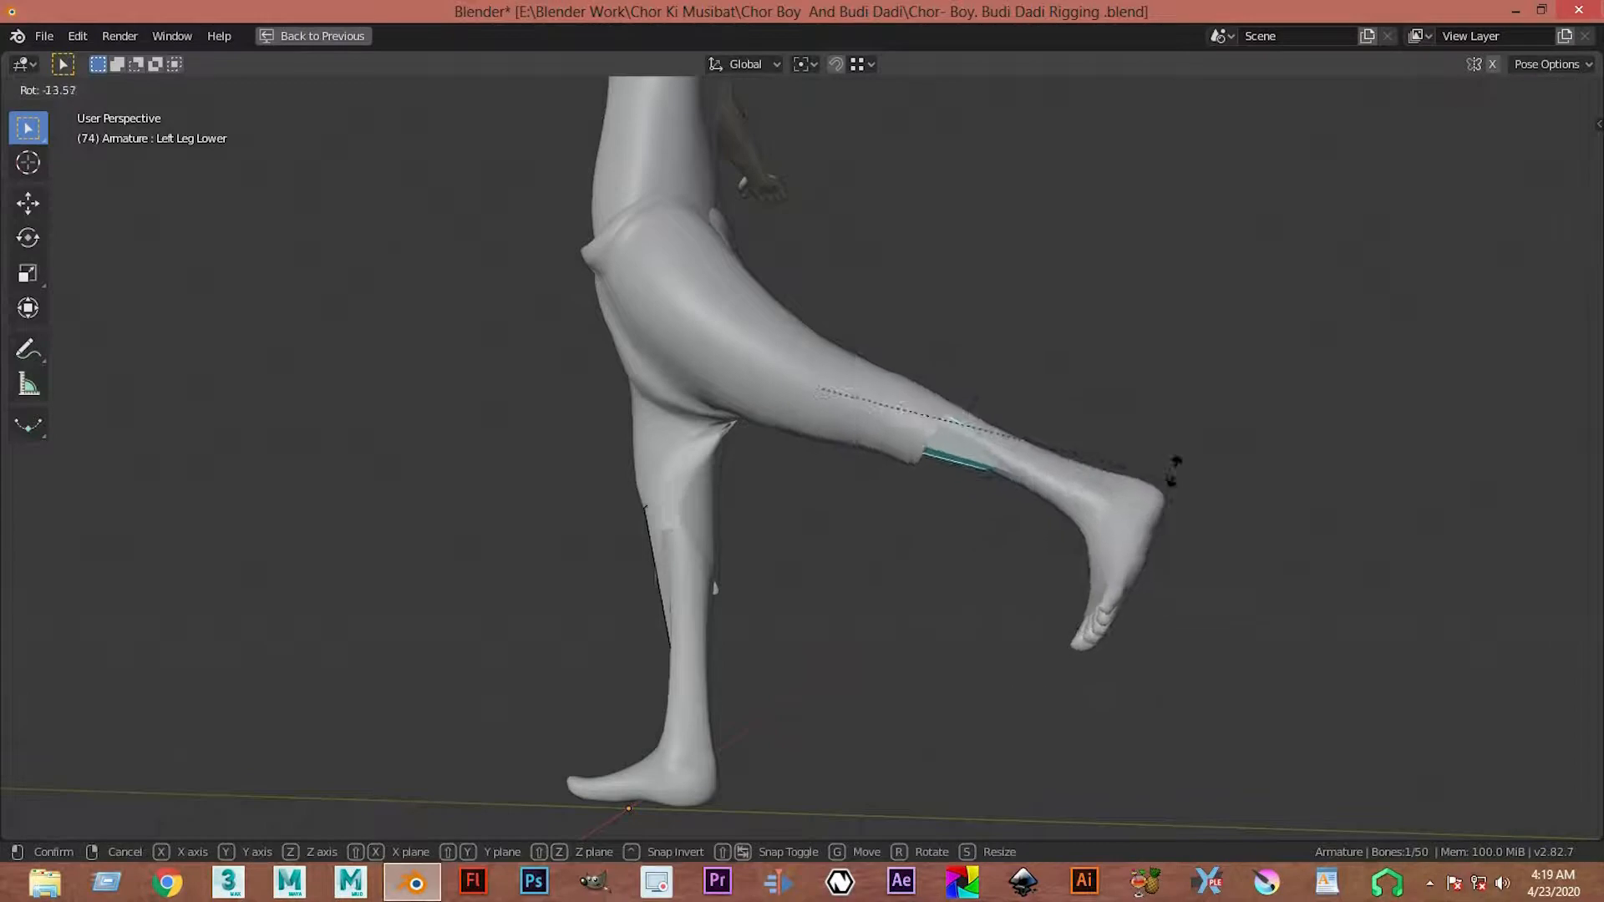
right_click(1063, 293)
scroll(1127, 447, up, 3)
middle_drag(1131, 451, 1297, 556)
key(r)
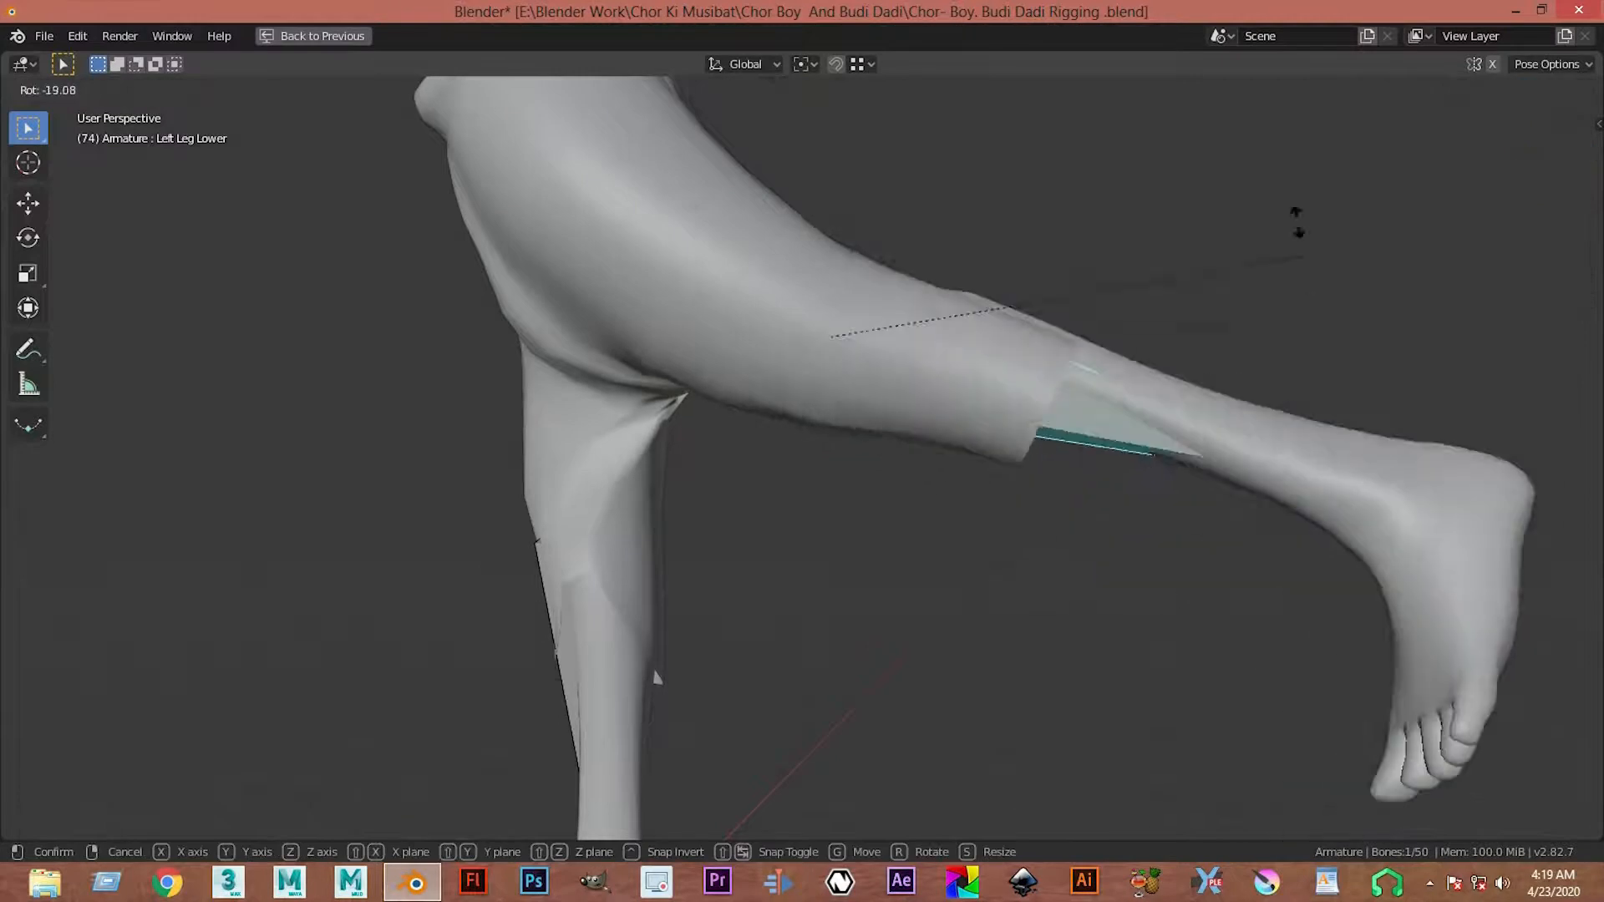
click(1085, 777)
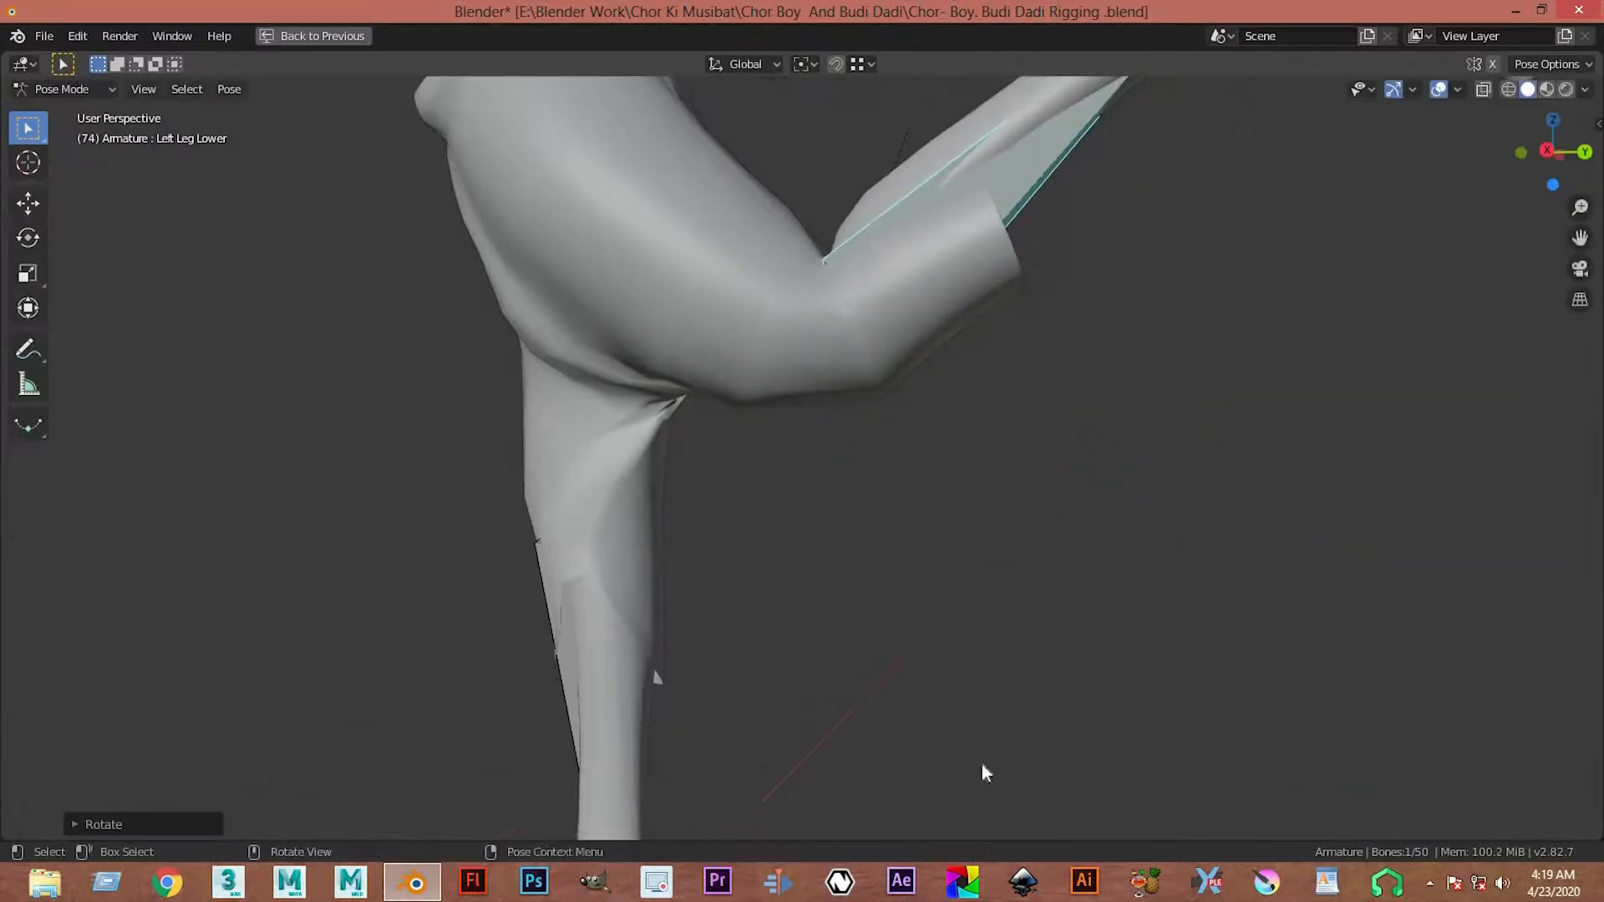
- Examine the bent left leg and trousers from several angles for deformation problems
scroll(961, 635, down, 5)
scroll(860, 468, down, 4)
middle_drag(871, 564, 885, 656)
scroll(835, 451, up, 5)
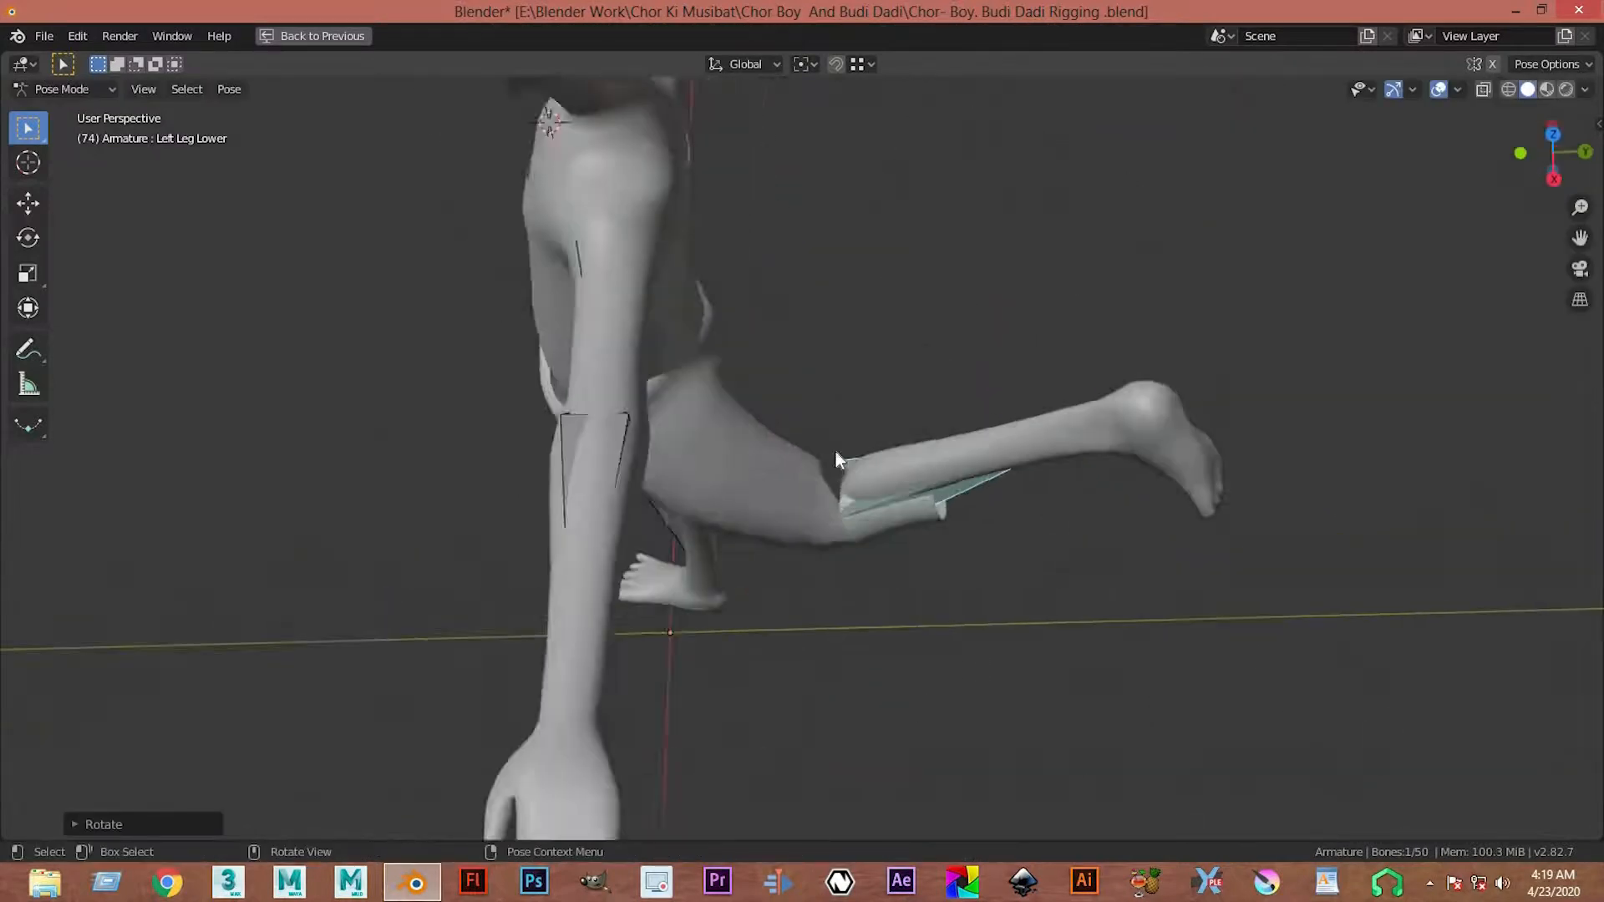
middle_drag(835, 452, 896, 393)
scroll(896, 394, up, 2)
scroll(930, 418, down, 6)
middle_drag(609, 501, 824, 429)
scroll(898, 522, up, 3)
middle_drag(1015, 518, 819, 492)
scroll(819, 492, up, 3)
scroll(712, 453, down, 3)
middle_drag(711, 453, 841, 449)
- Undo the test rotations of the left leg bones
key(ctrl+z)
key(ctrl+z)
key(ctrl+z)
key(ctrl+z)
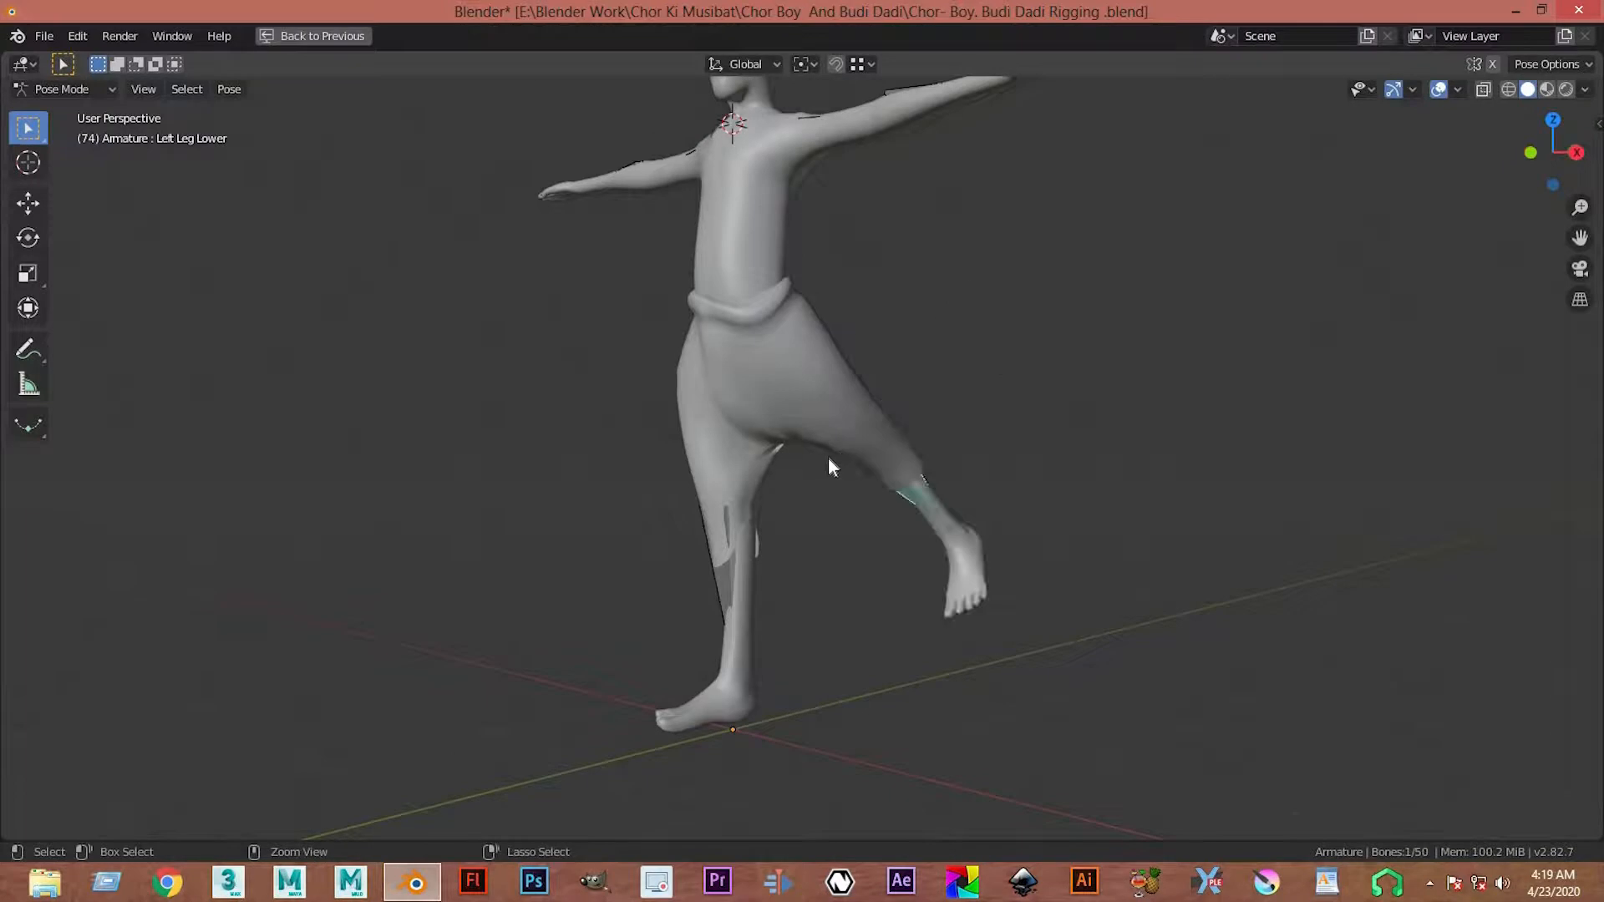
- Examine the arms, torso and legs for bones poking through the mesh
scroll(939, 488, up, 2)
middle_drag(939, 488, 847, 393)
scroll(861, 334, down, 5)
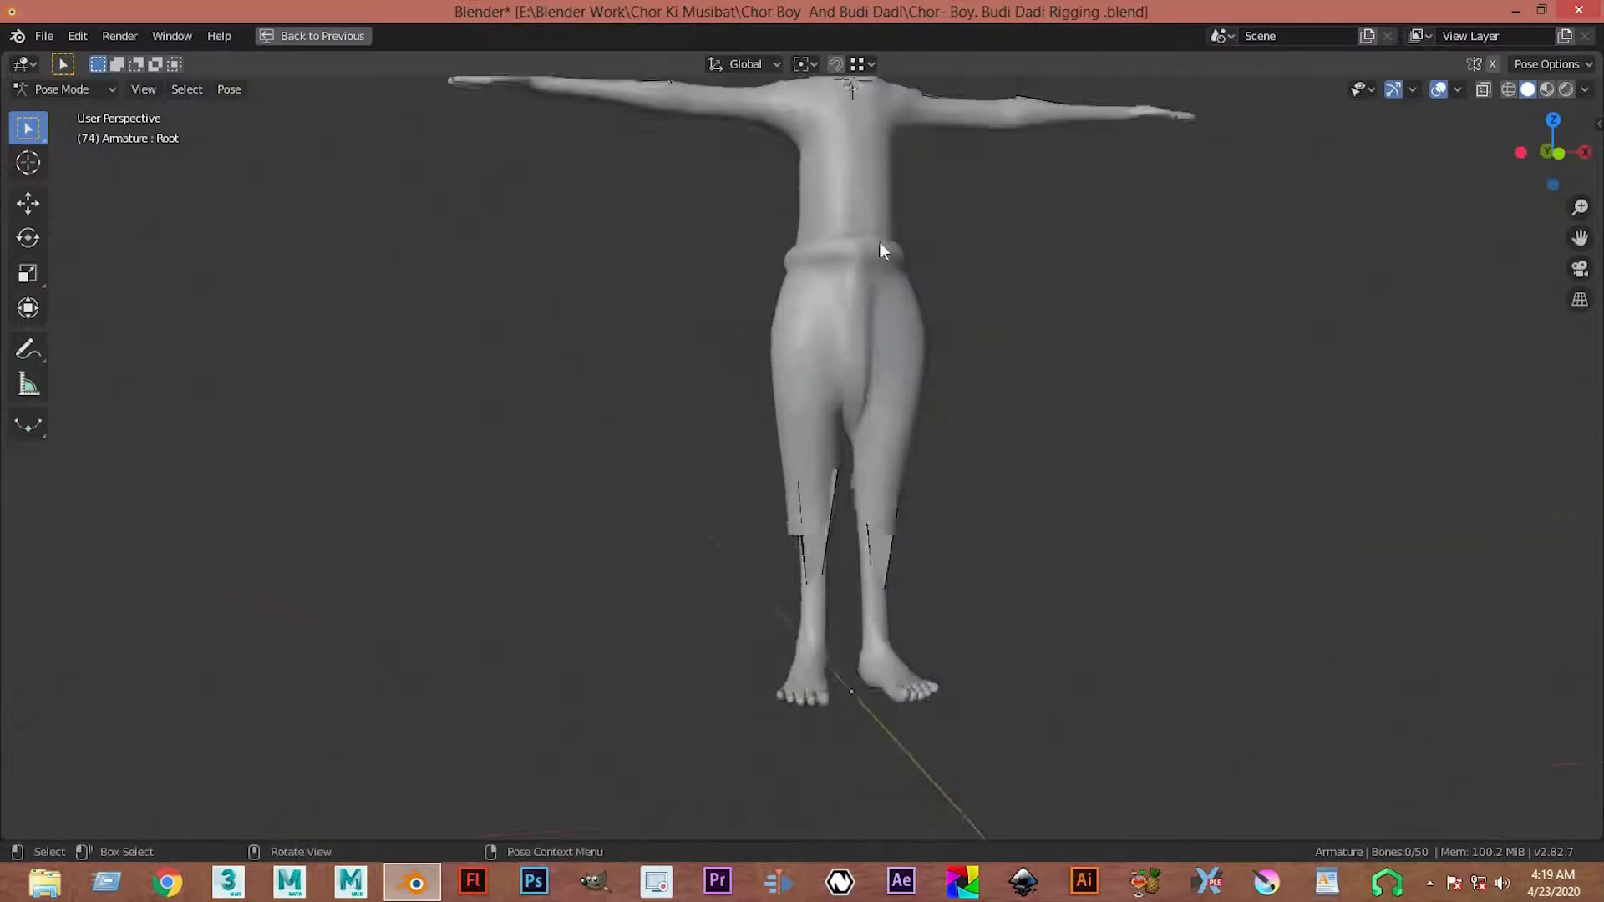
scroll(802, 468, up, 3)
scroll(715, 366, down, 2)
scroll(715, 365, up, 4)
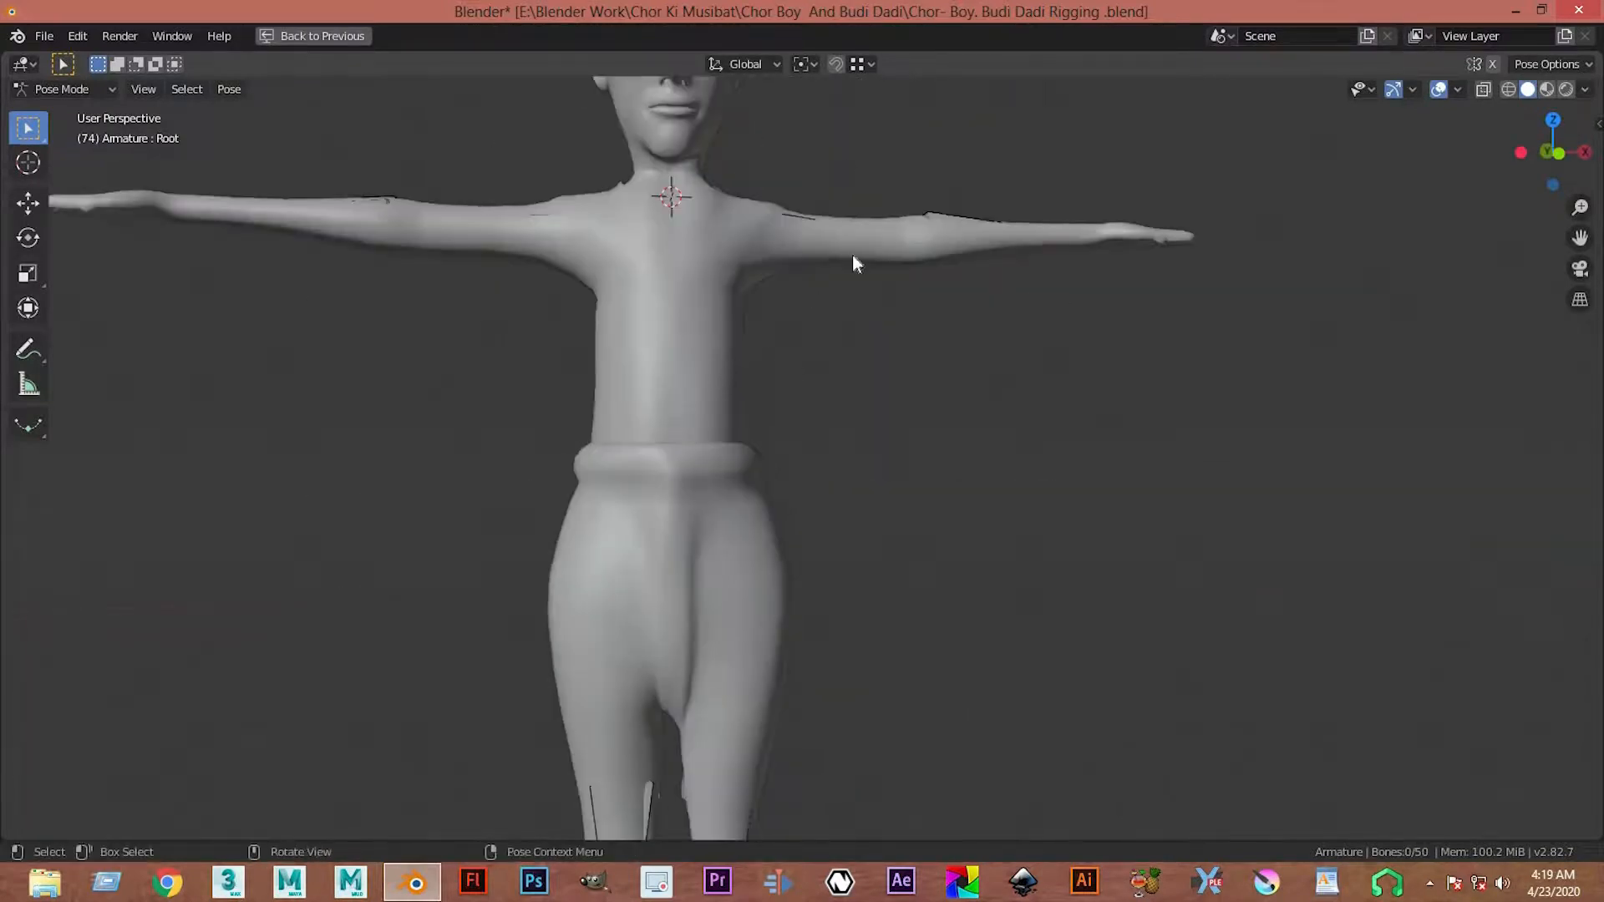
scroll(852, 258, down, 5)
scroll(859, 493, up, 2)
shift+middle_drag(789, 482, 869, 405)
scroll(820, 494, up, 1)
scroll(883, 548, down, 2)
middle_drag(882, 553, 752, 593)
scroll(755, 600, up, 2)
shift+middle_drag(764, 710, 789, 593)
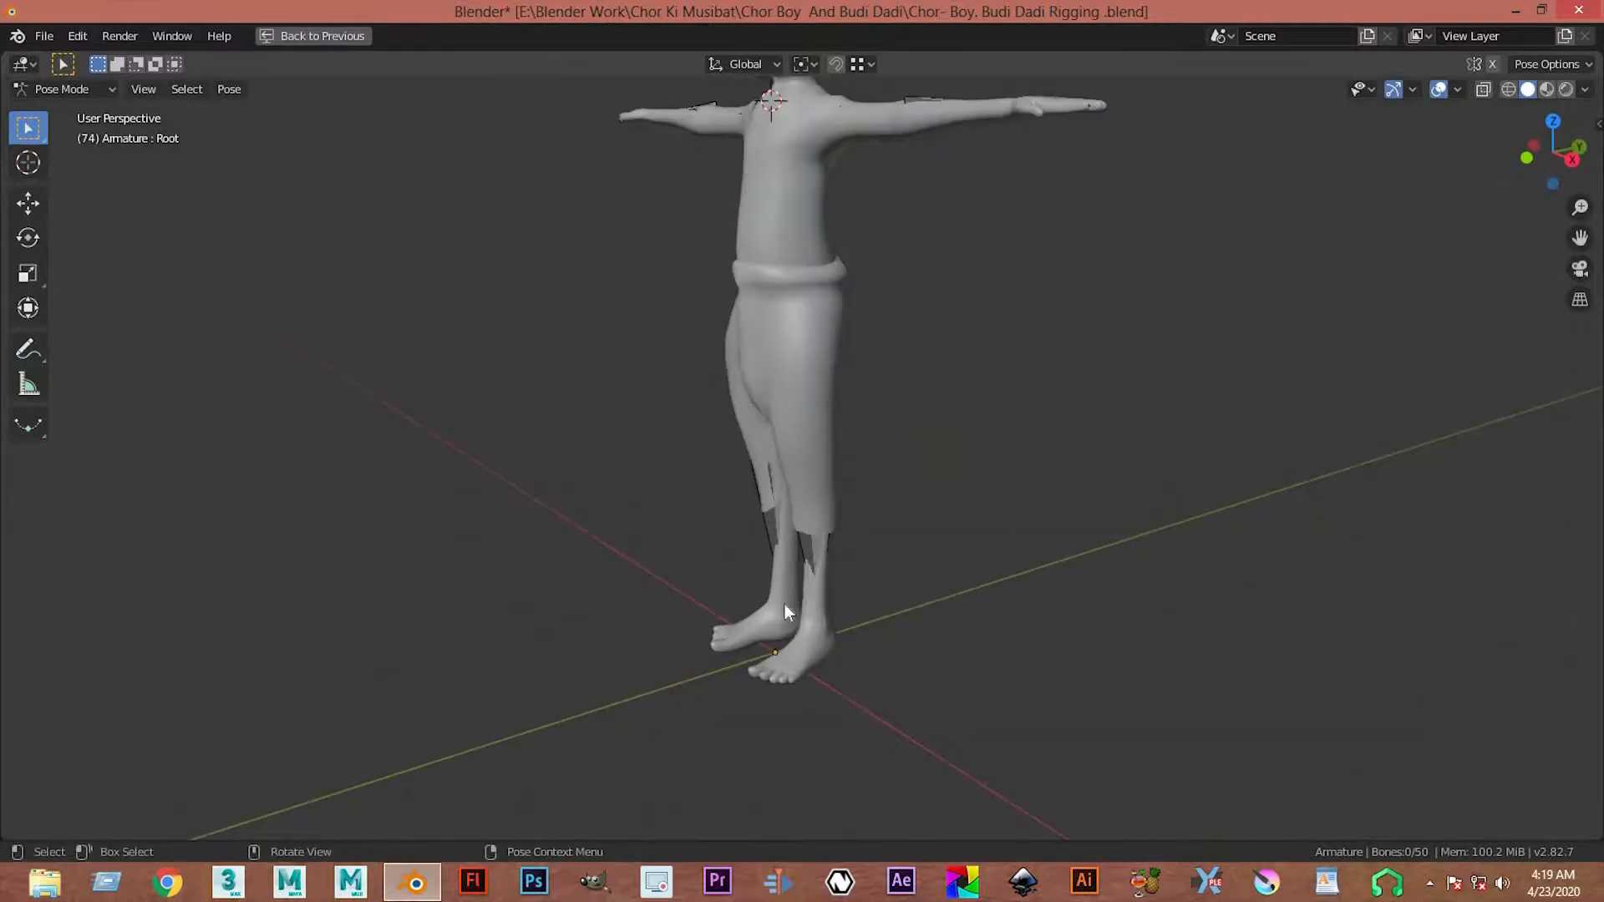
- Select the left lower leg bone and leave the maximized viewport for the full workspace layout
click(810, 556)
scroll(827, 541, up, 1)
middle_drag(834, 535, 825, 533)
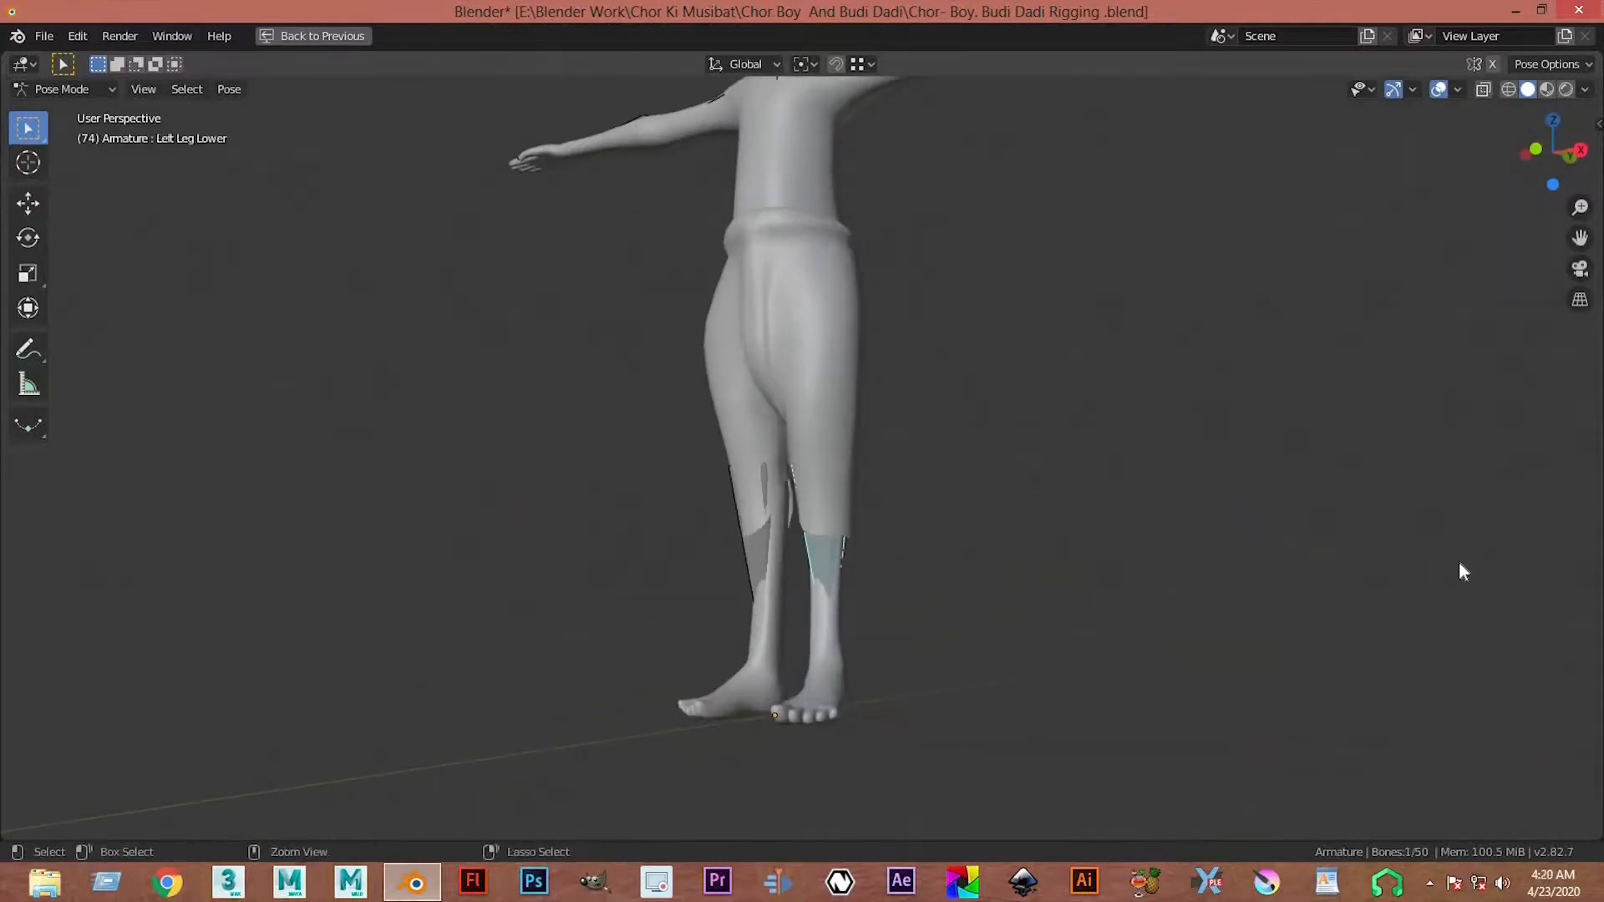
key(ctrl+space)
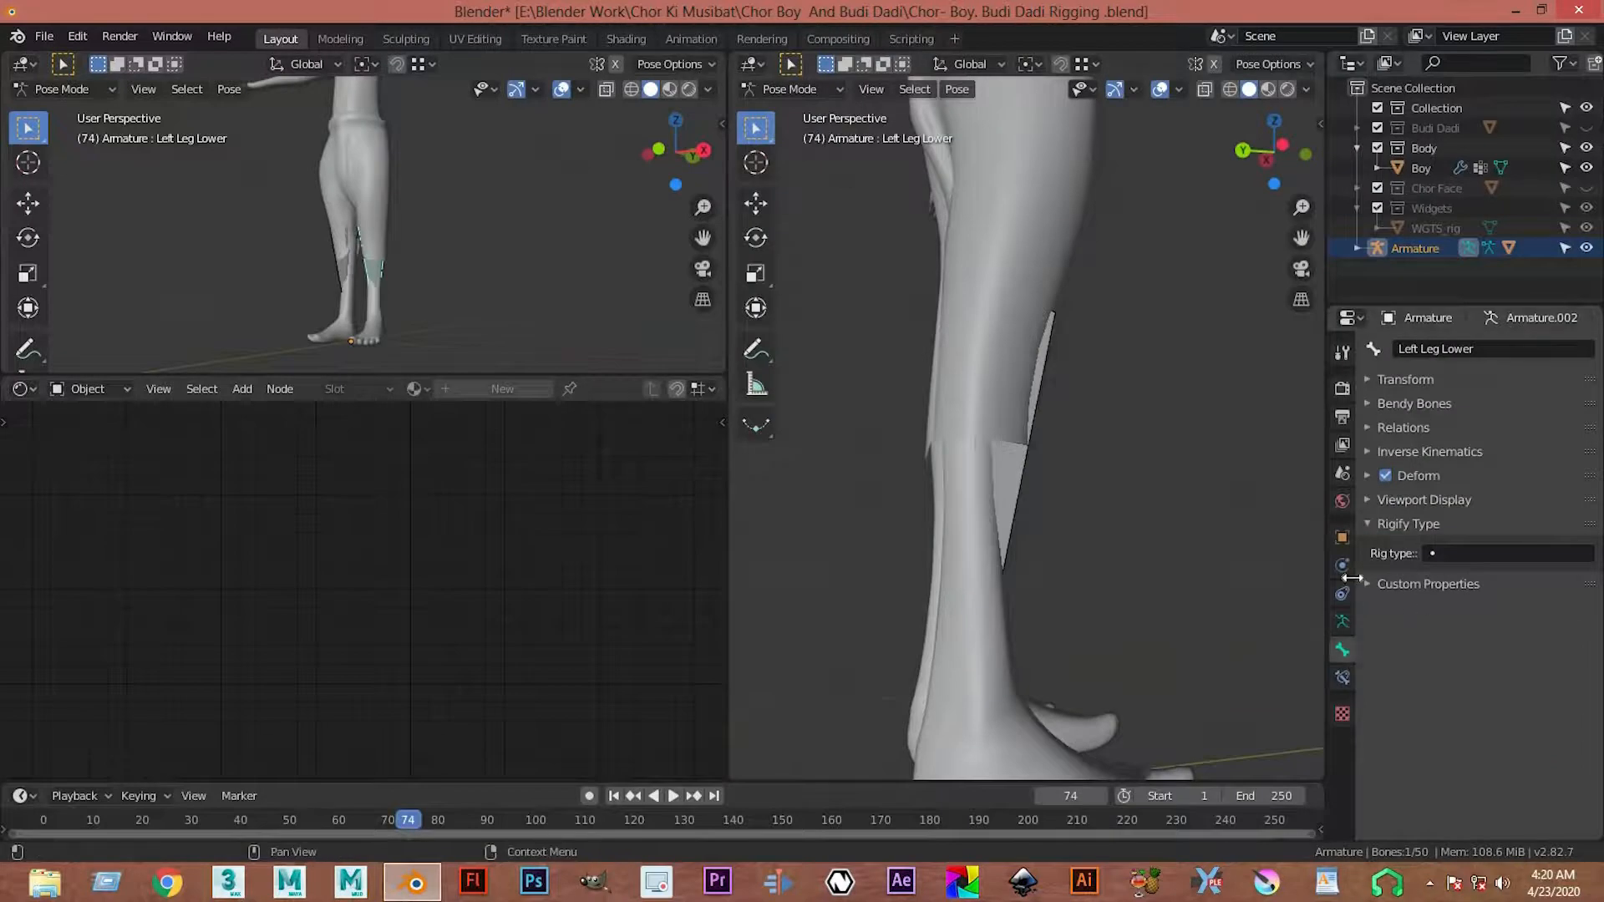
- Set the armature's viewport display type to Stick
click(1343, 622)
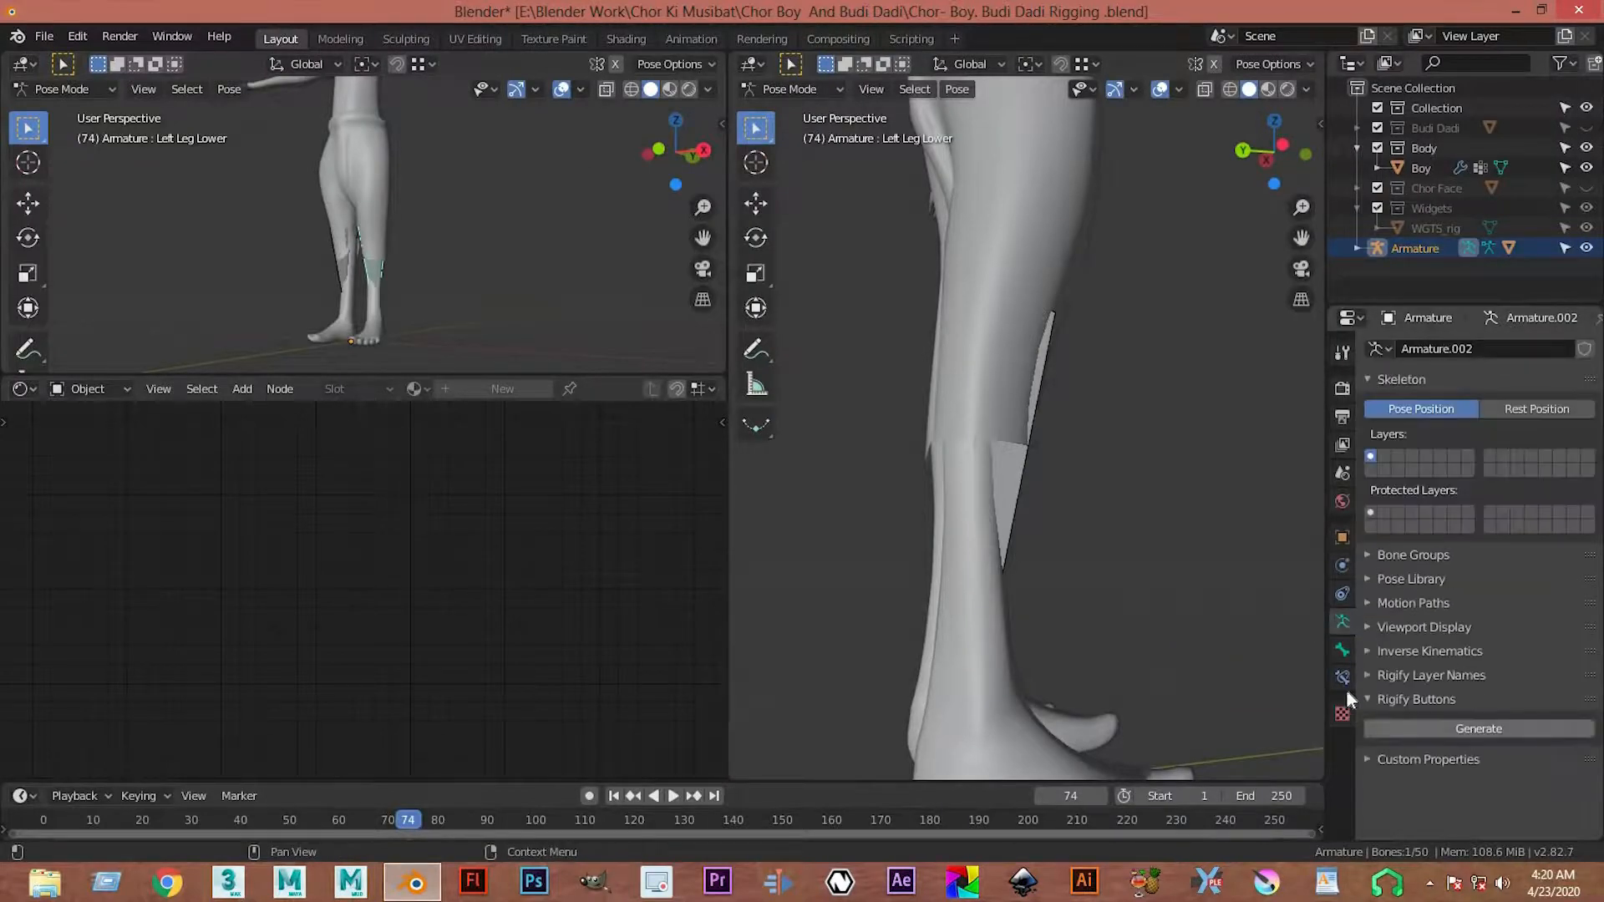
click(1343, 652)
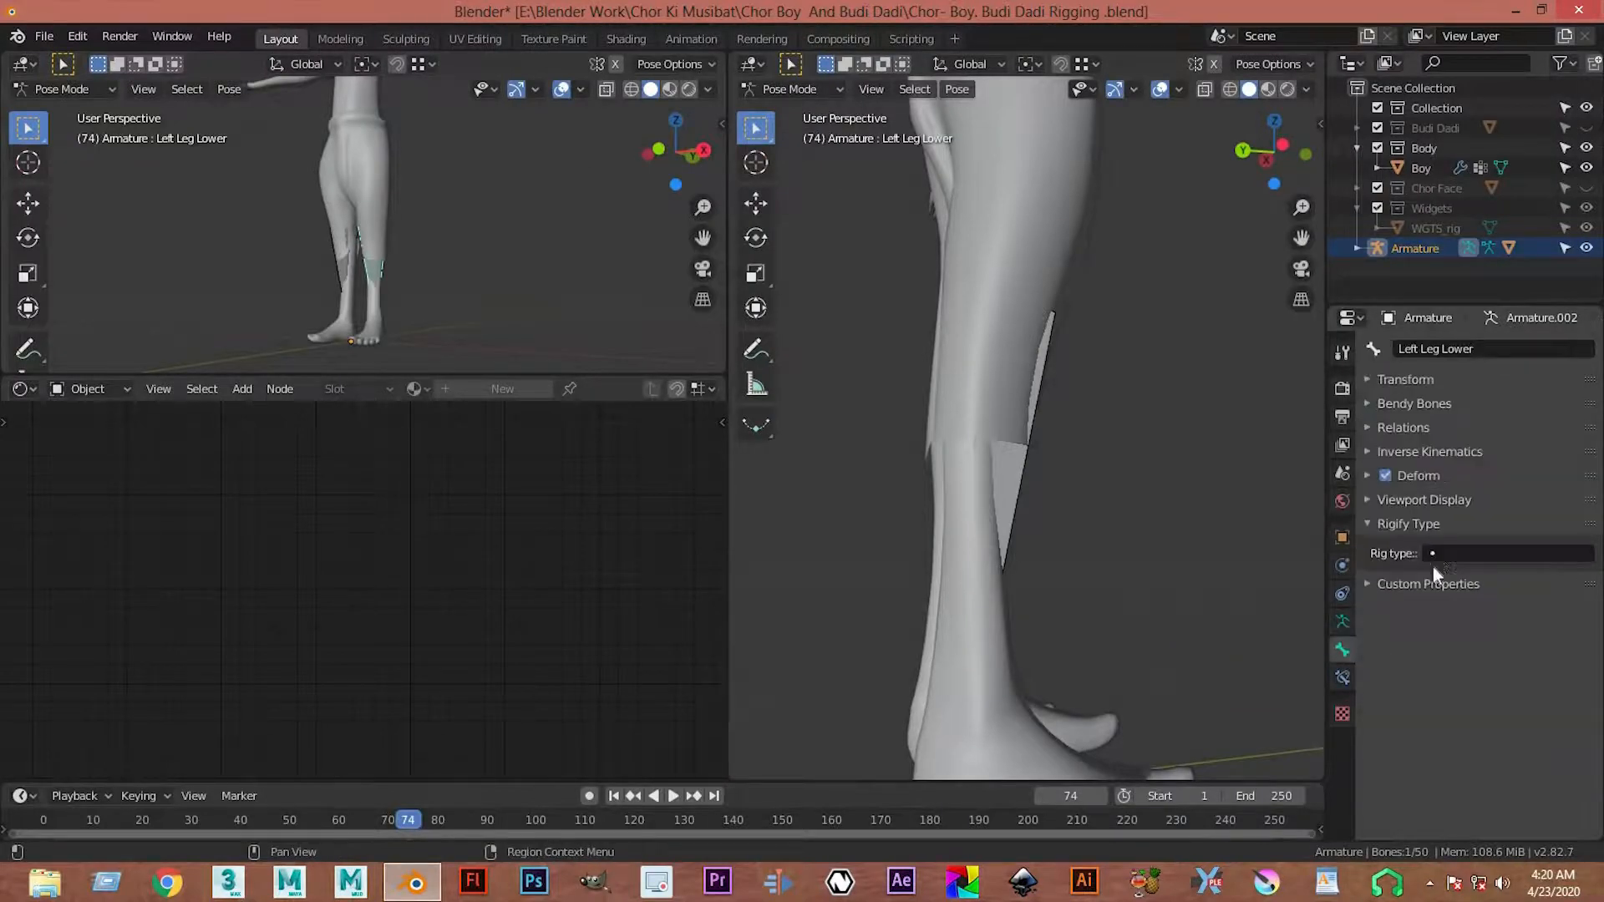
click(1343, 622)
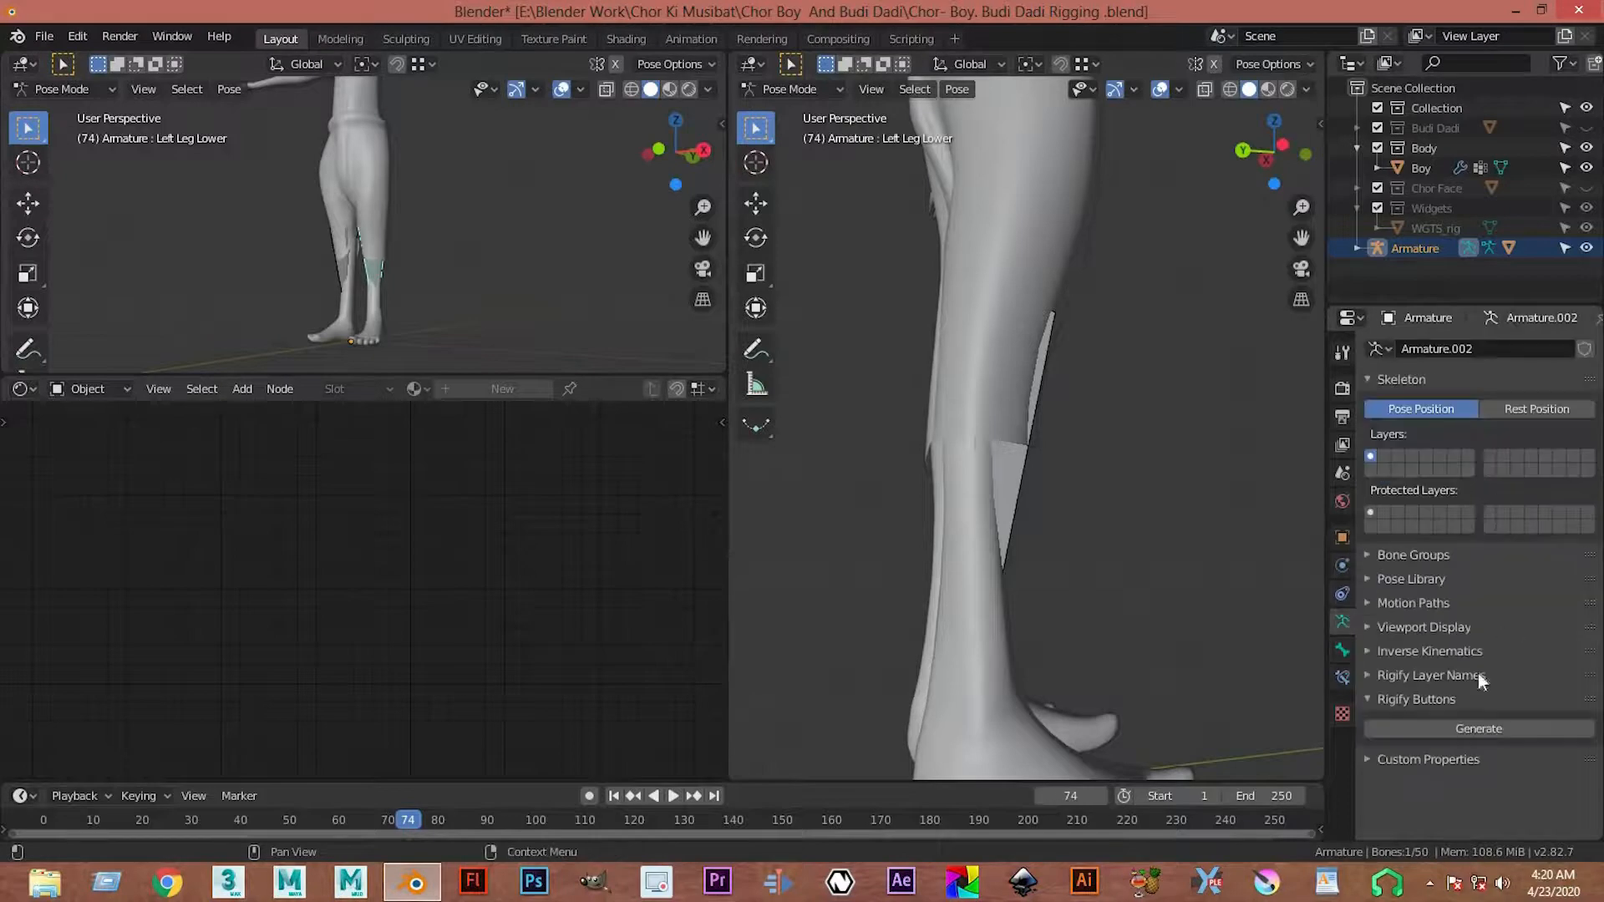
click(1470, 627)
click(1521, 653)
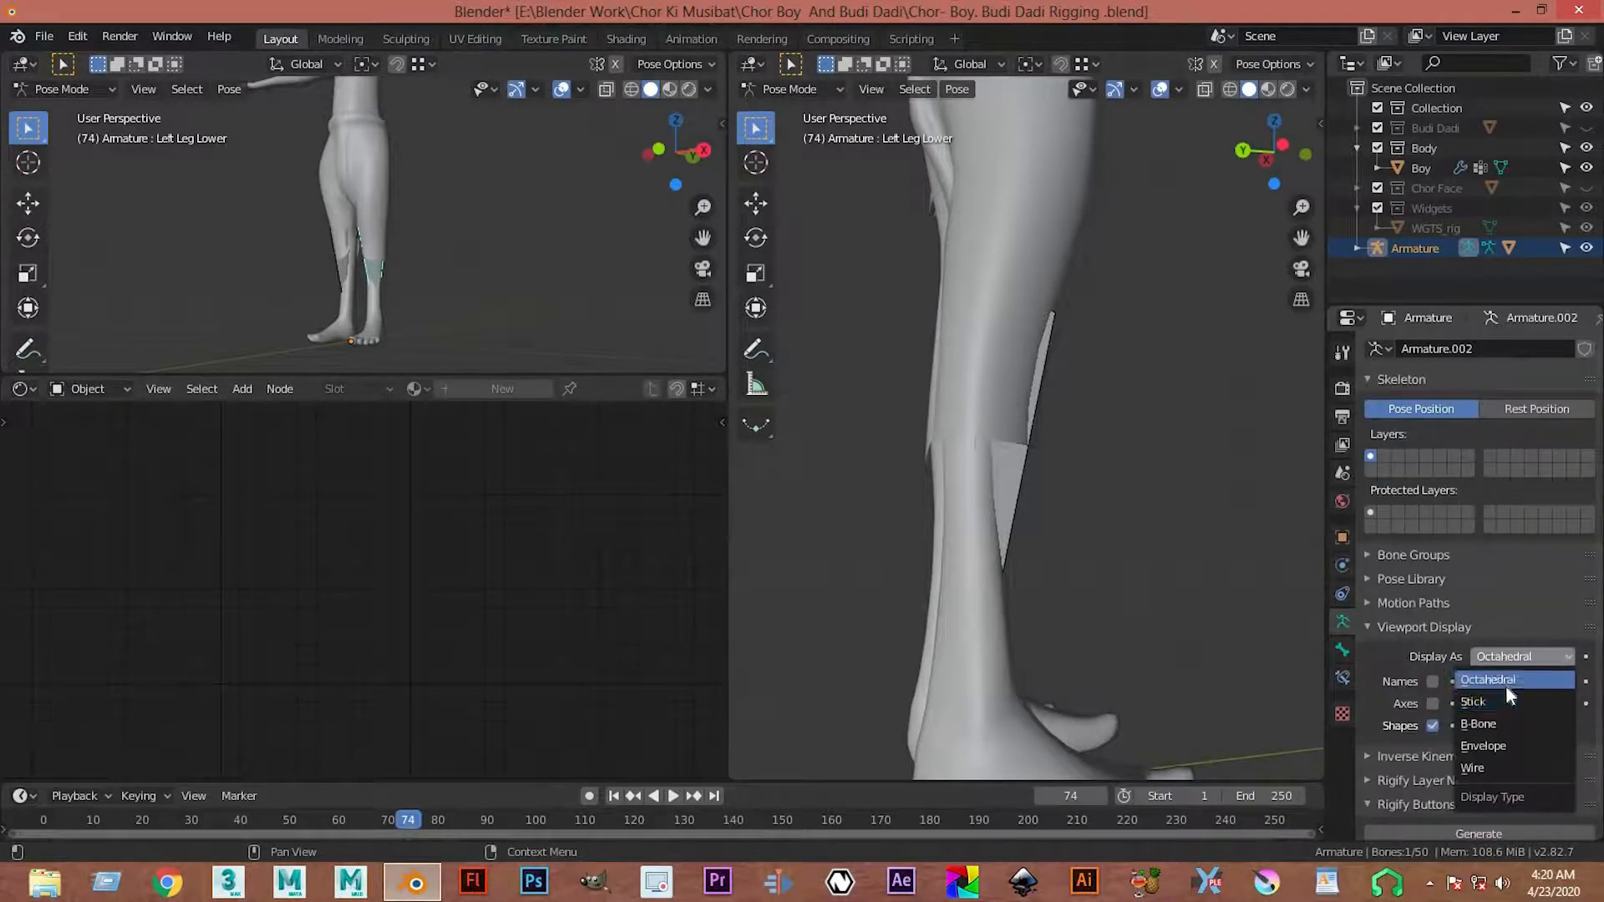
middle_drag(1228, 596, 938, 503)
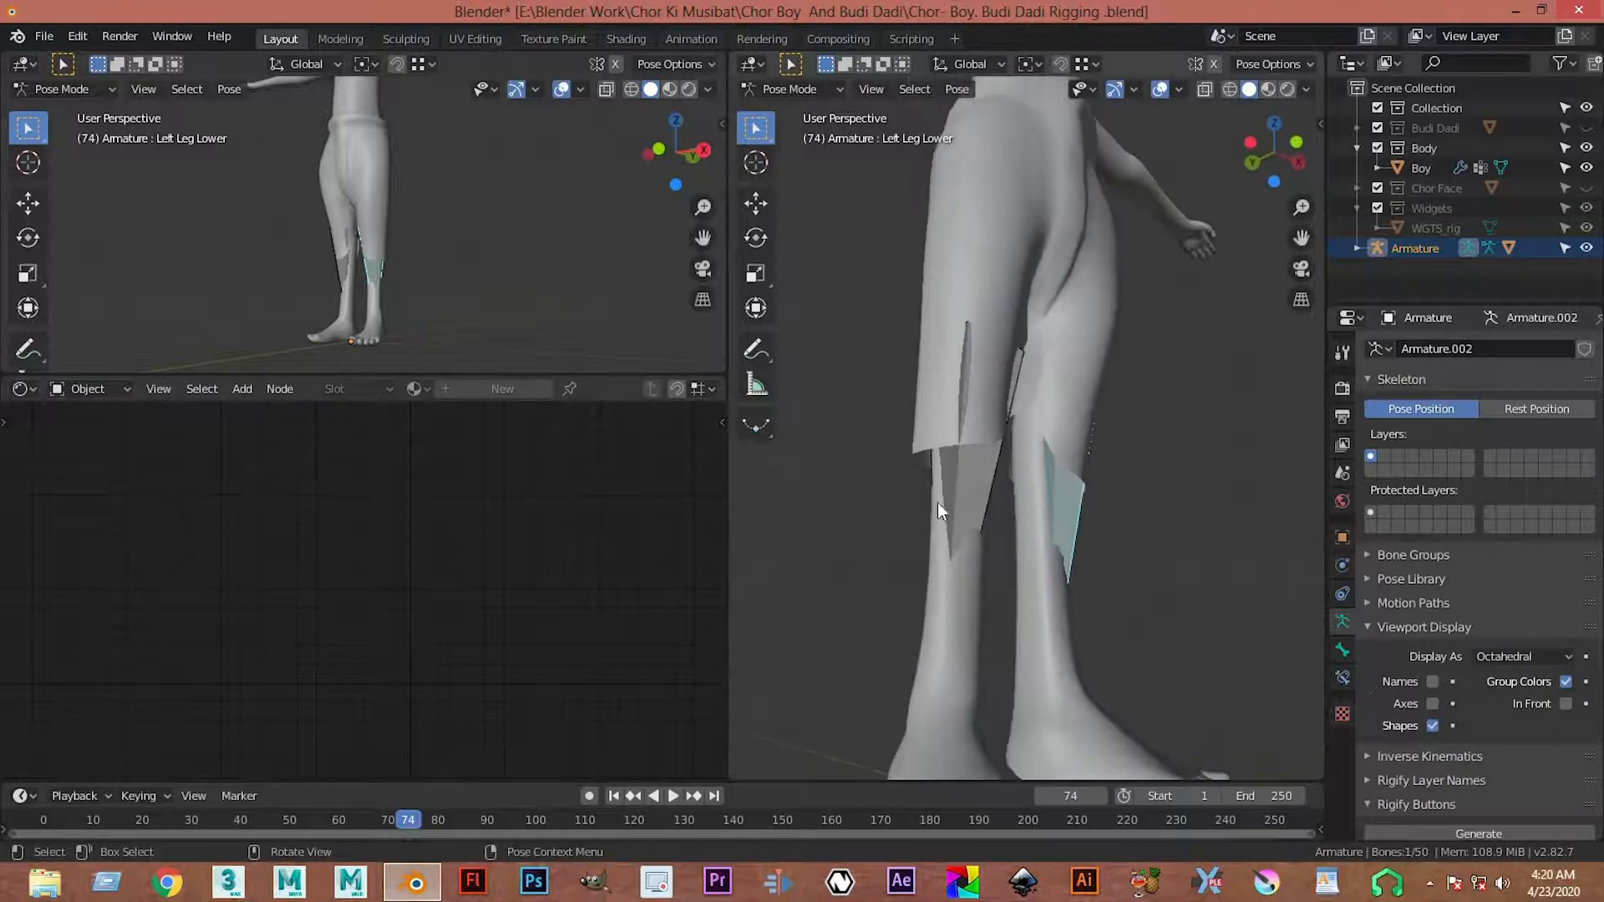
click(969, 490)
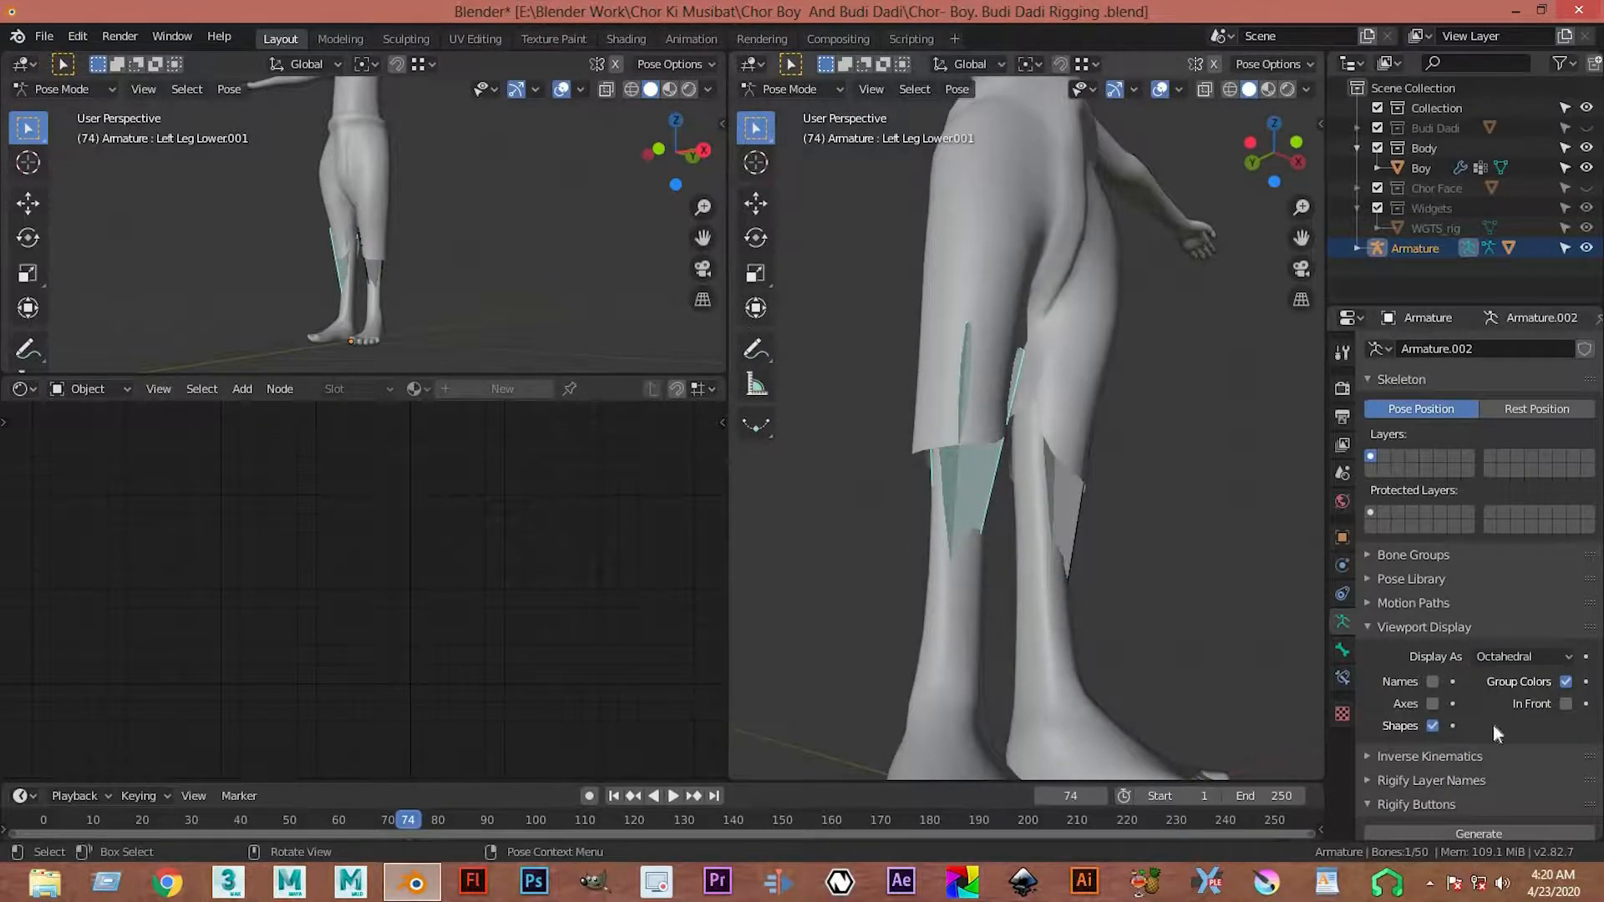
click(1540, 657)
click(1504, 700)
scroll(1019, 441, down, 4)
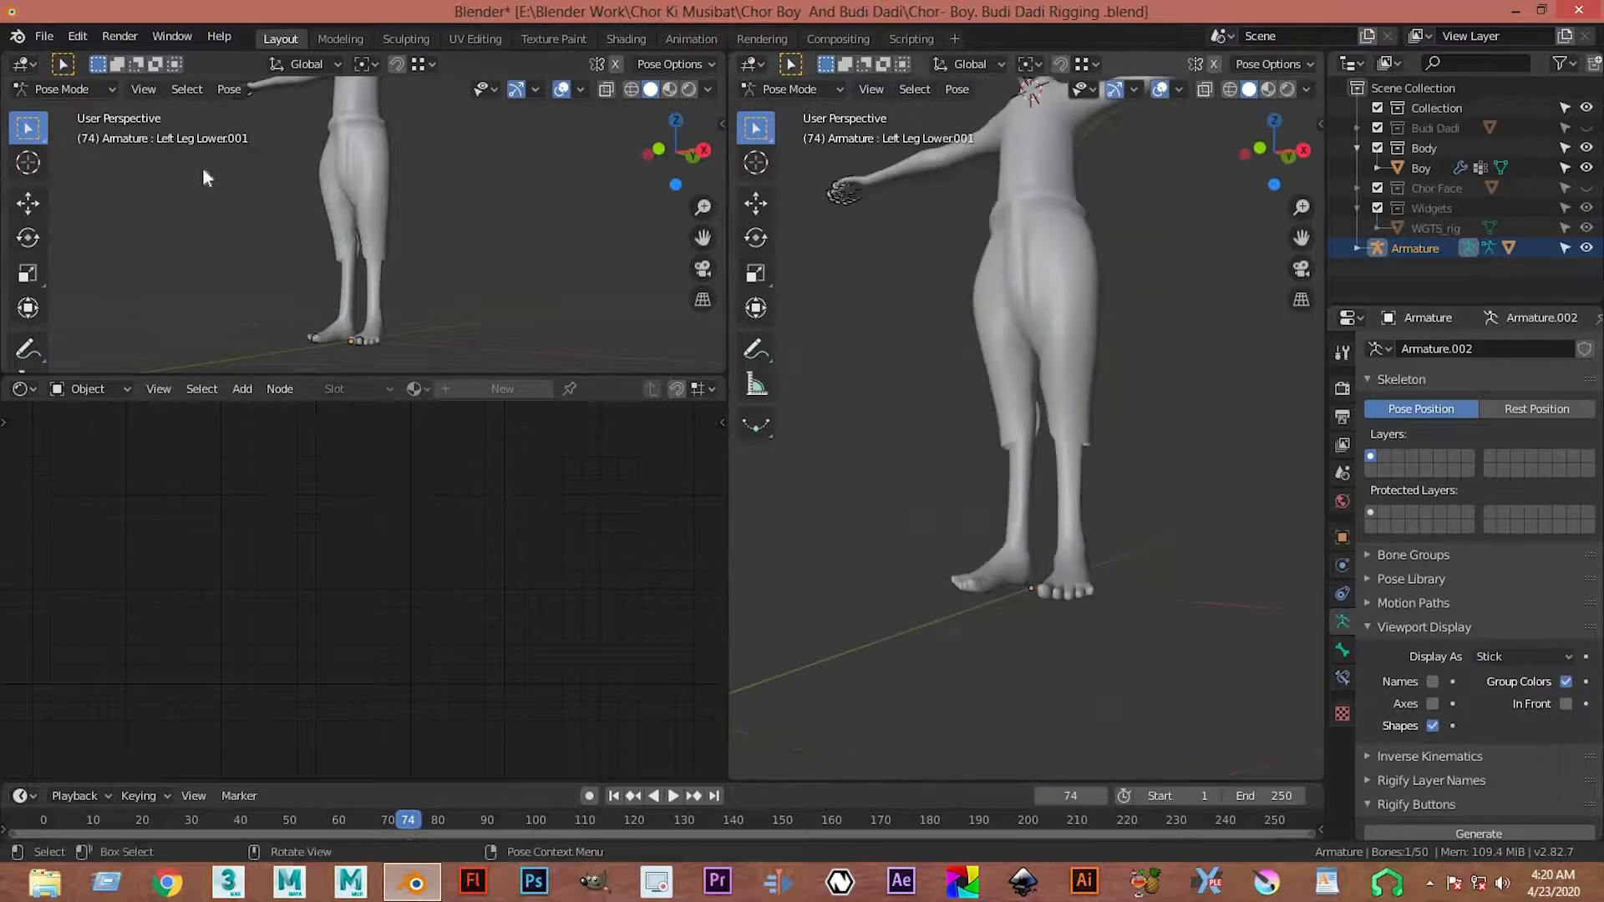
scroll(368, 204, down, 3)
scroll(1036, 585, up, 4)
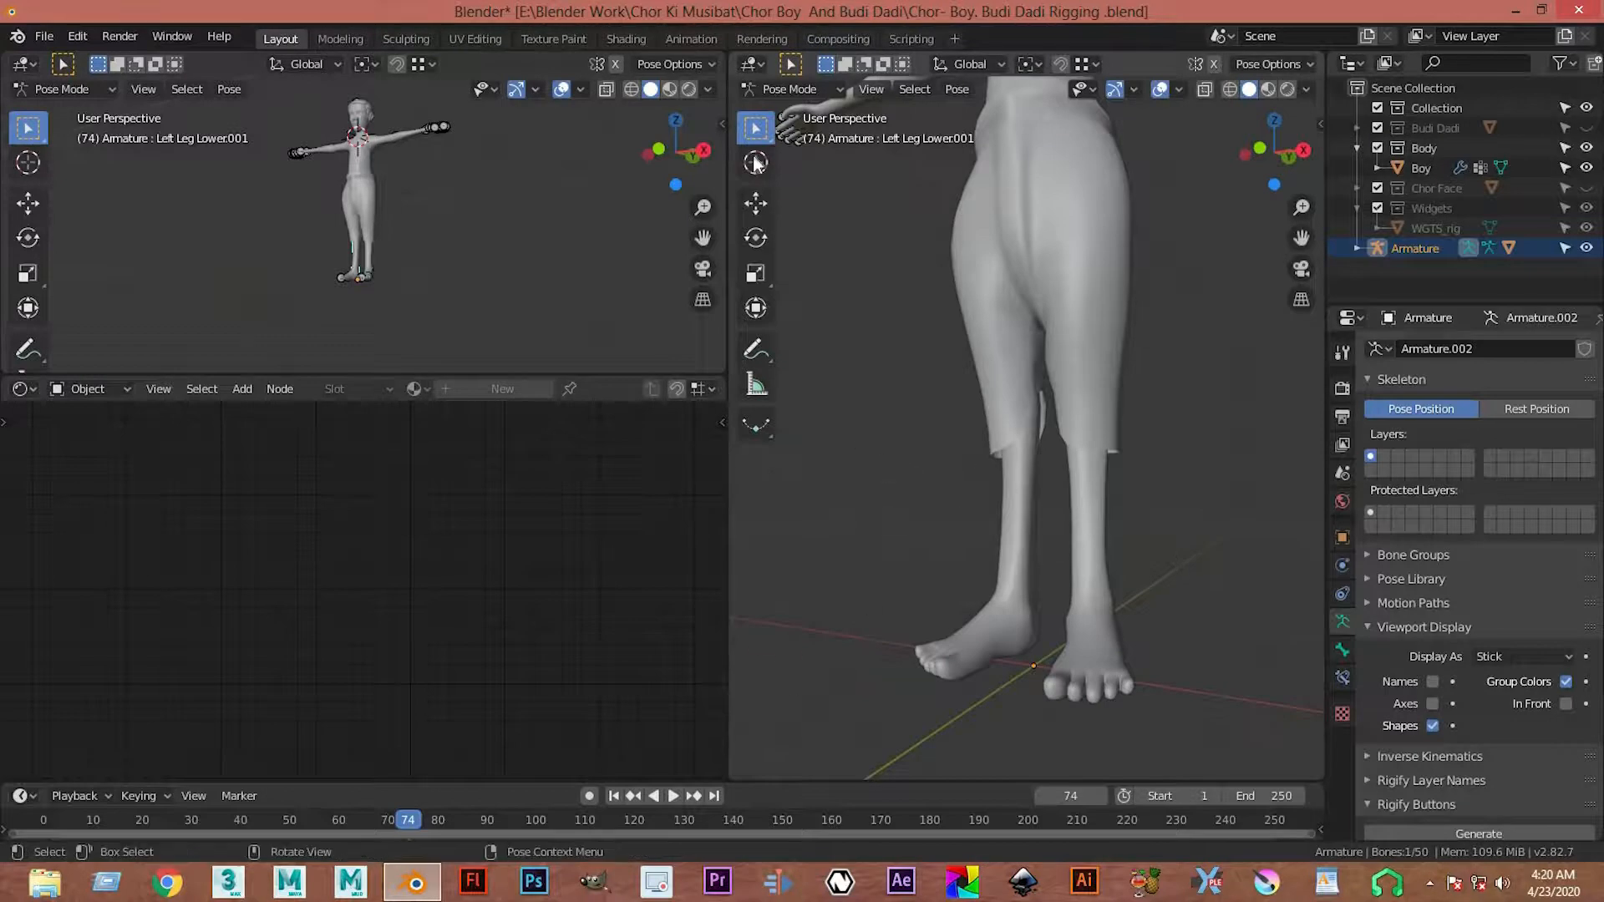
- Activate the Move tool and box-select the left lower leg bone
click(768, 208)
middle_drag(1088, 466, 1086, 458)
drag(1095, 459, 1134, 507)
scroll(1128, 501, down, 2)
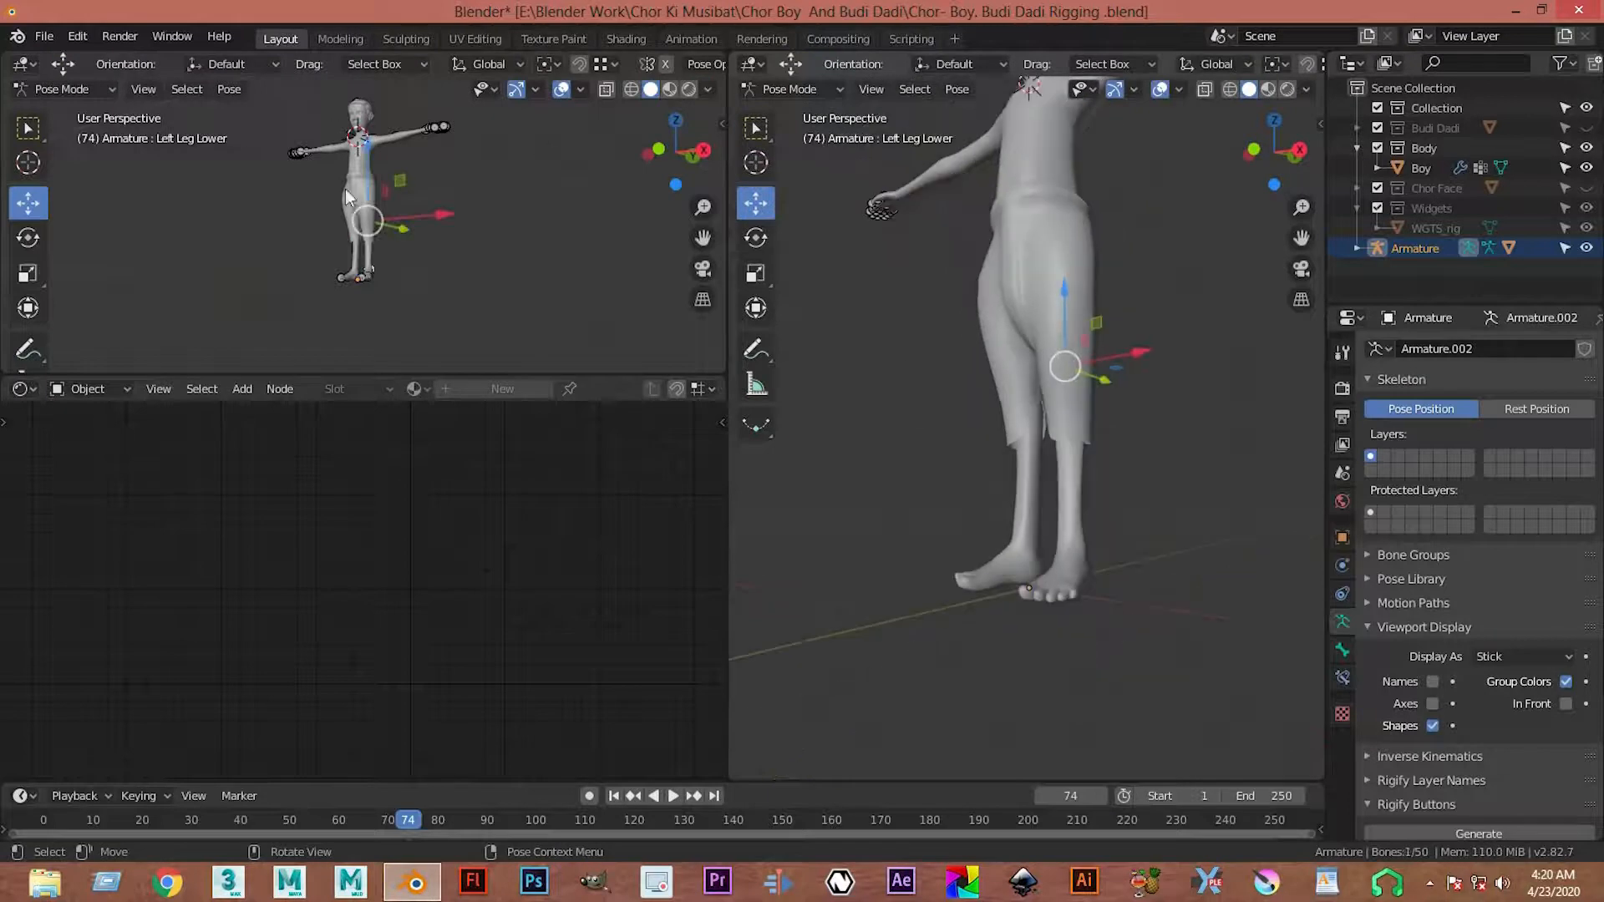
- Switch the smaller 3D viewport above the node editor to wireframe shading
scroll(419, 273, up, 3)
key(z)
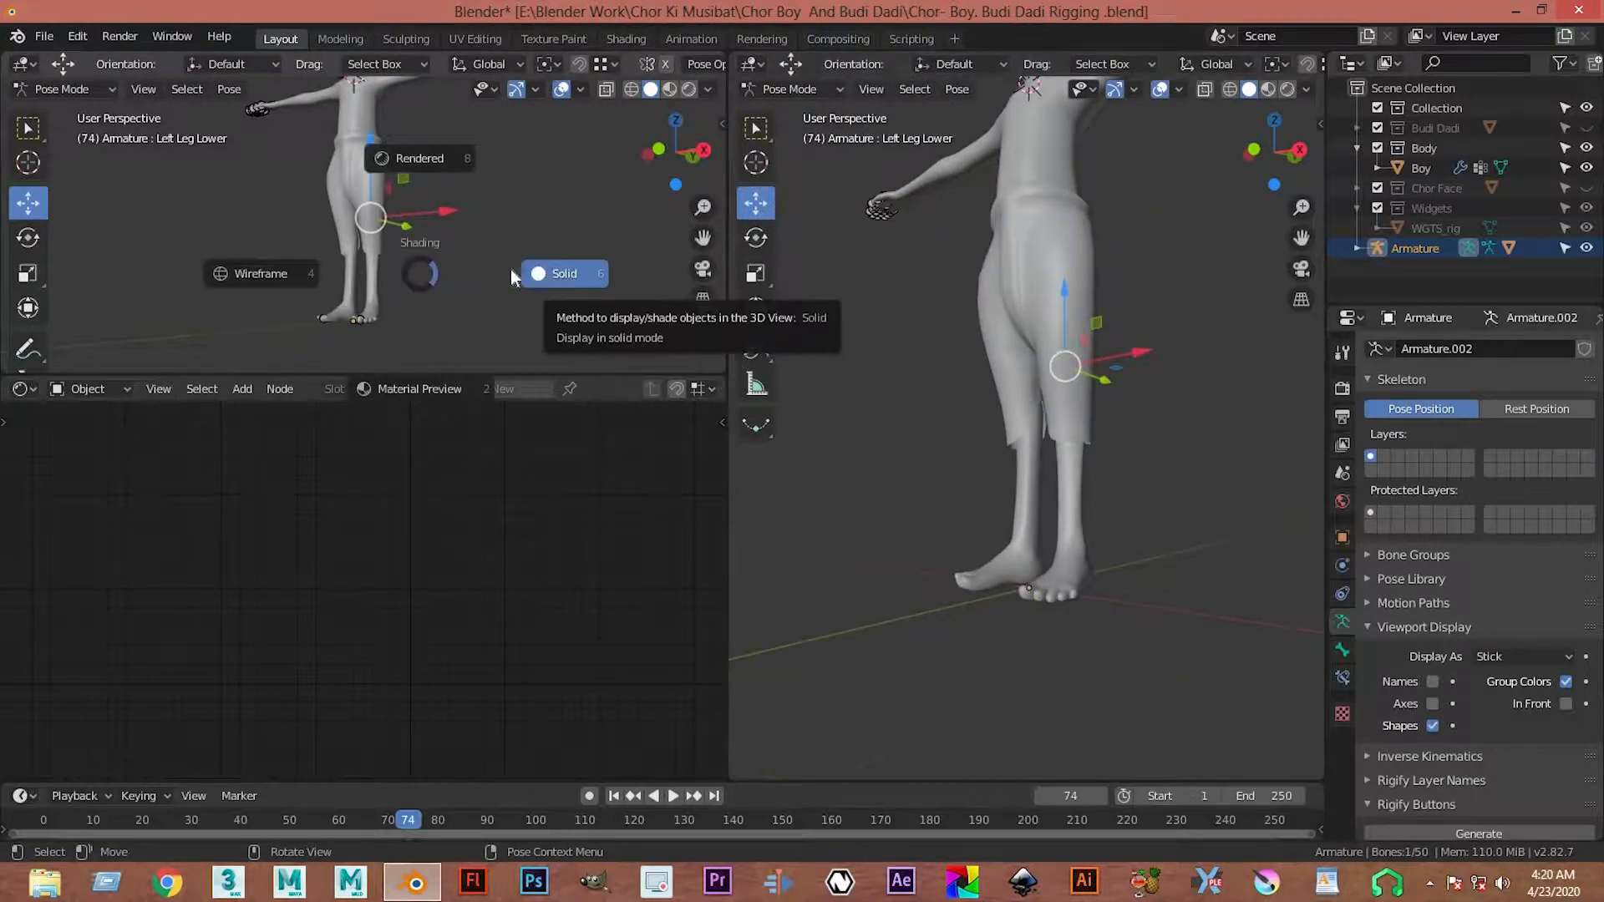
click(261, 273)
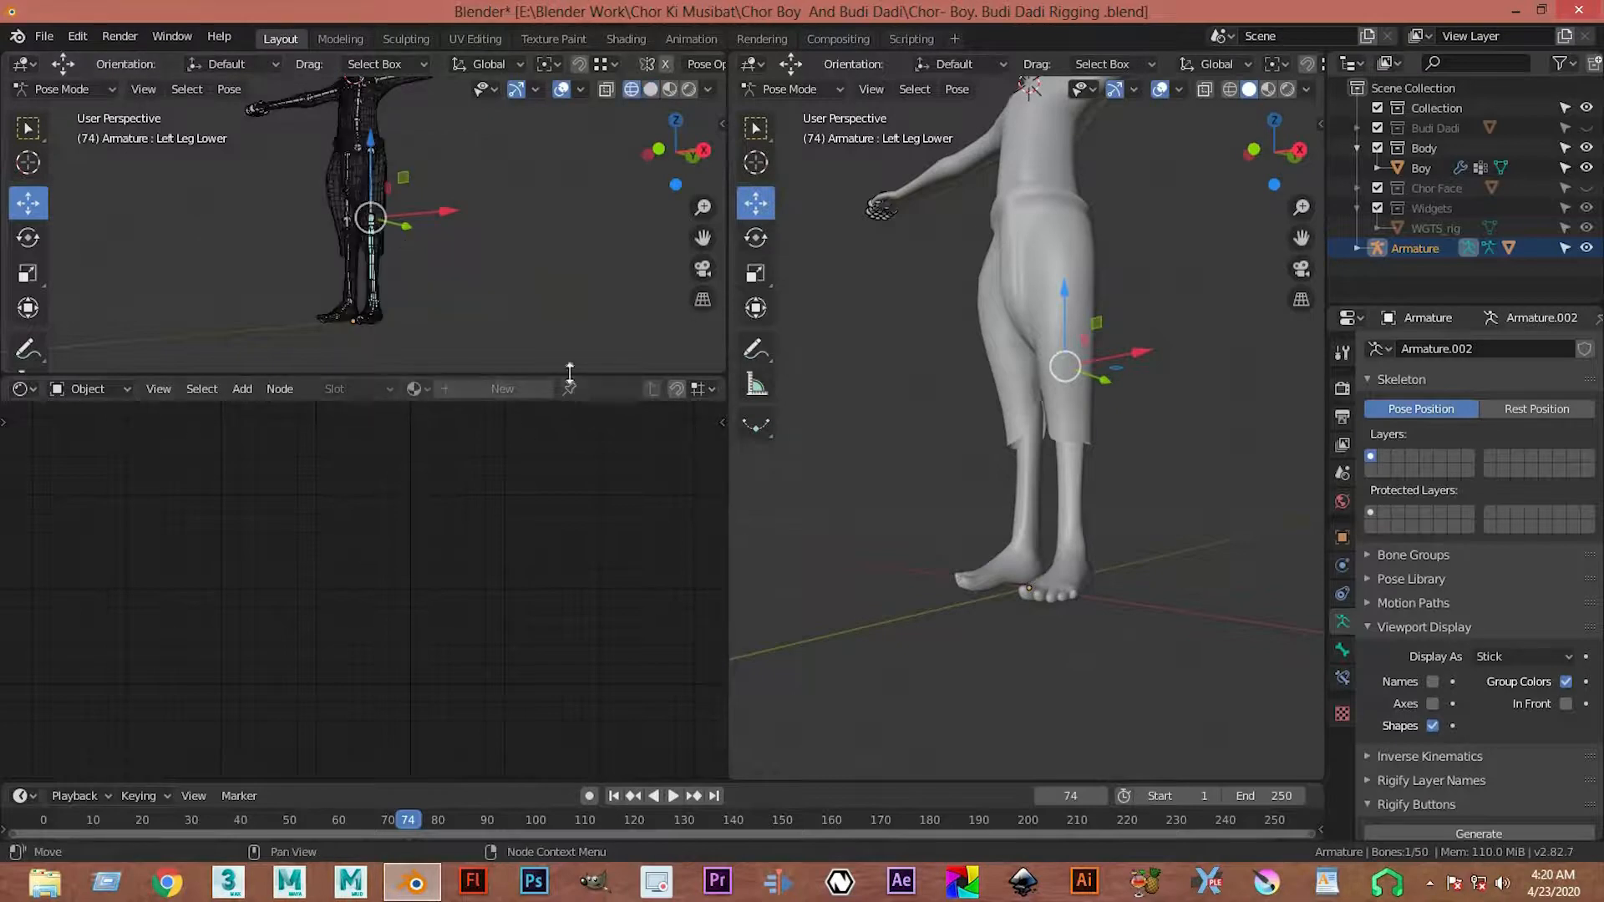
- Join the node editor area into the wireframe viewport above it and narrow that viewport to enlarge the solid one
right_click(568, 375)
click(550, 372)
click(544, 424)
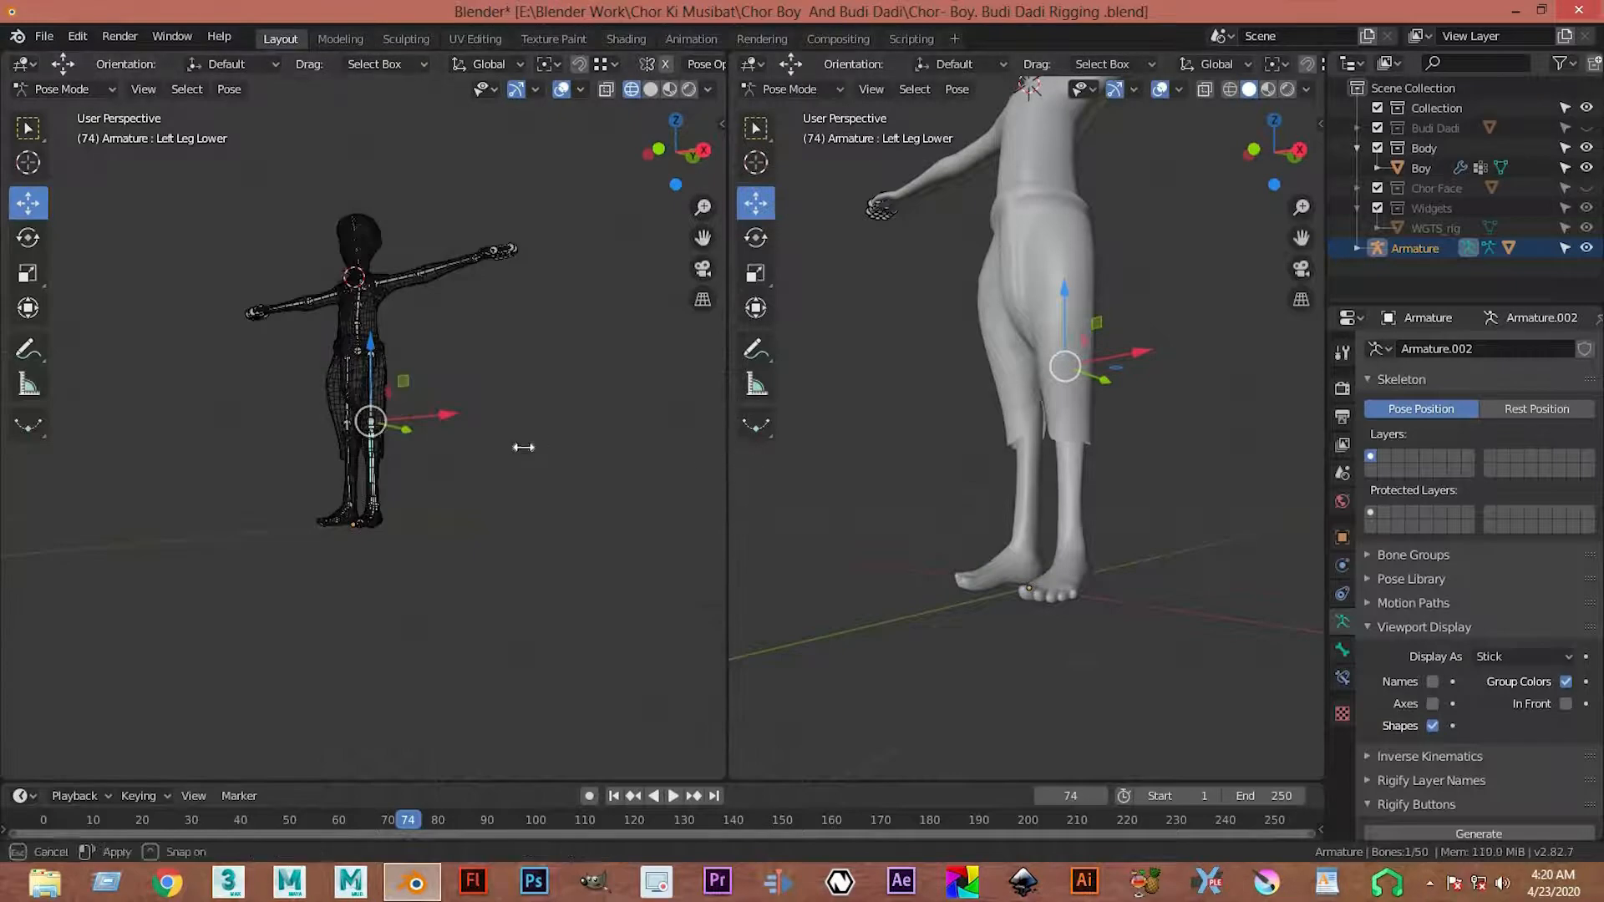
drag(725, 462, 502, 456)
scroll(304, 445, up, 5)
shift+middle_drag(326, 286, 276, 197)
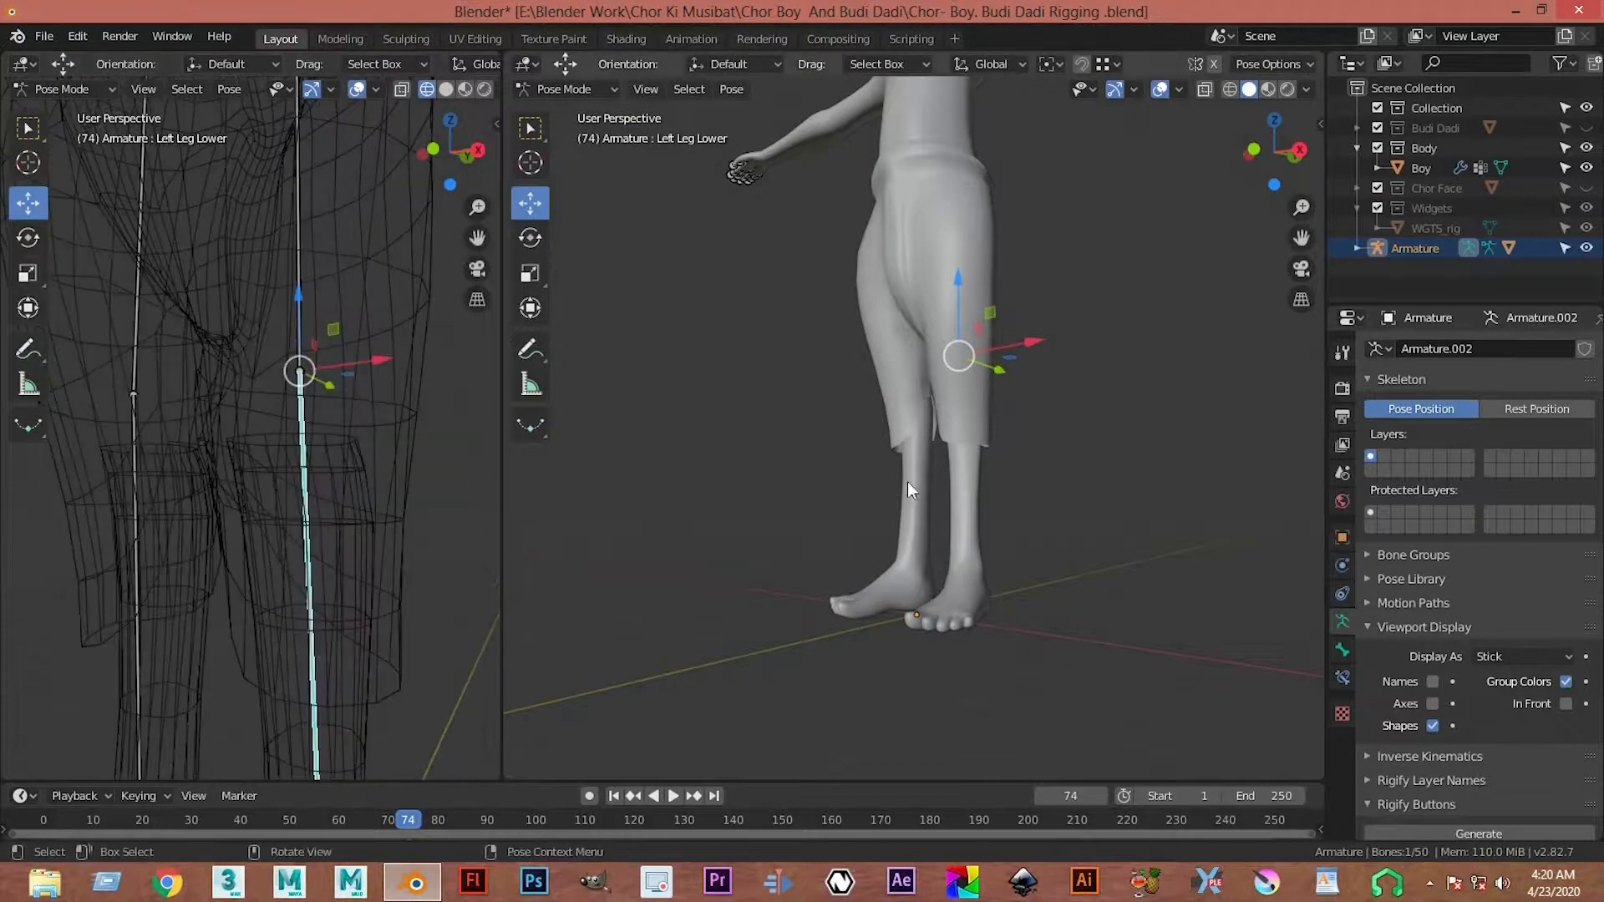
middle_drag(840, 434, 735, 436)
shift+middle_drag(908, 399, 885, 481)
scroll(887, 490, down, 2)
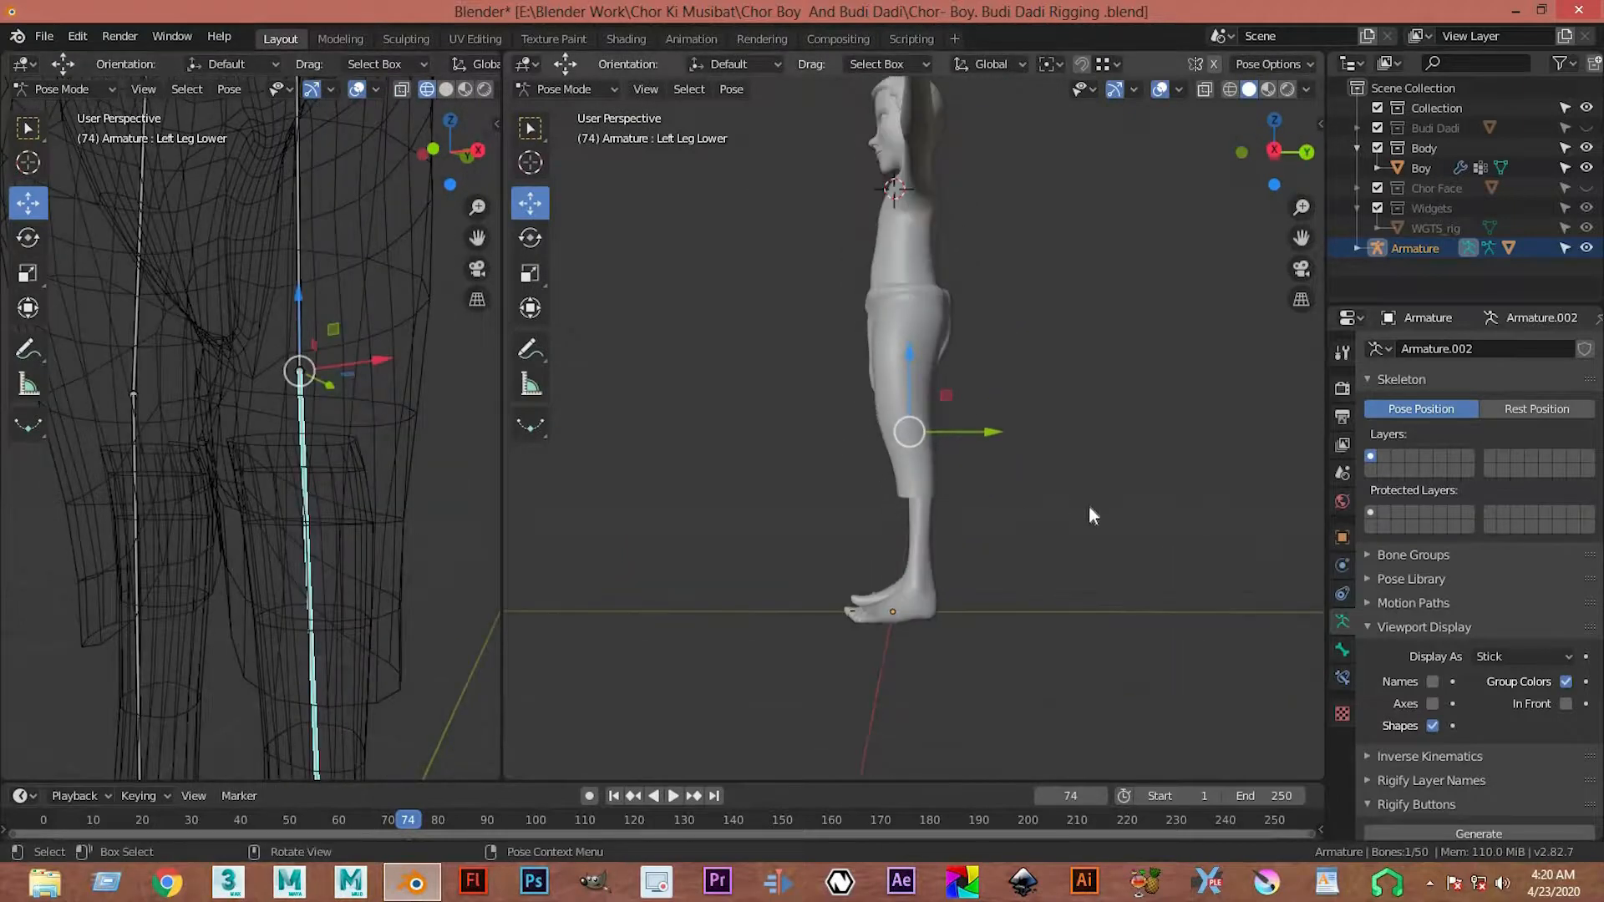
- Rotate the left lower leg bone about 87° around the global X axis to bend the knee backwards
key(r)
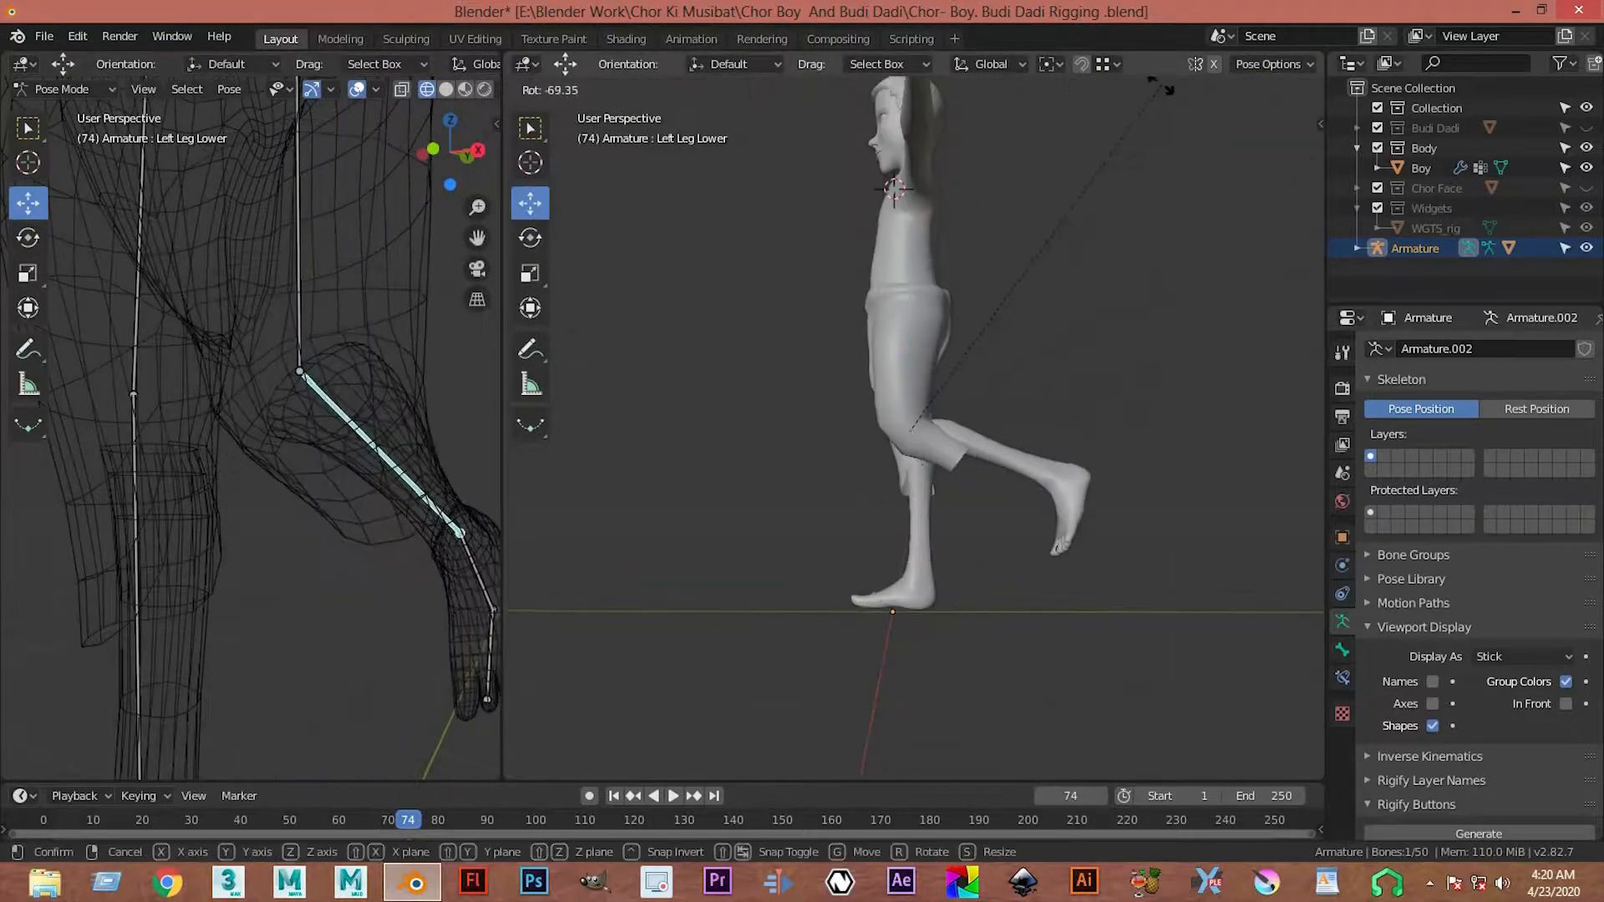
key(x)
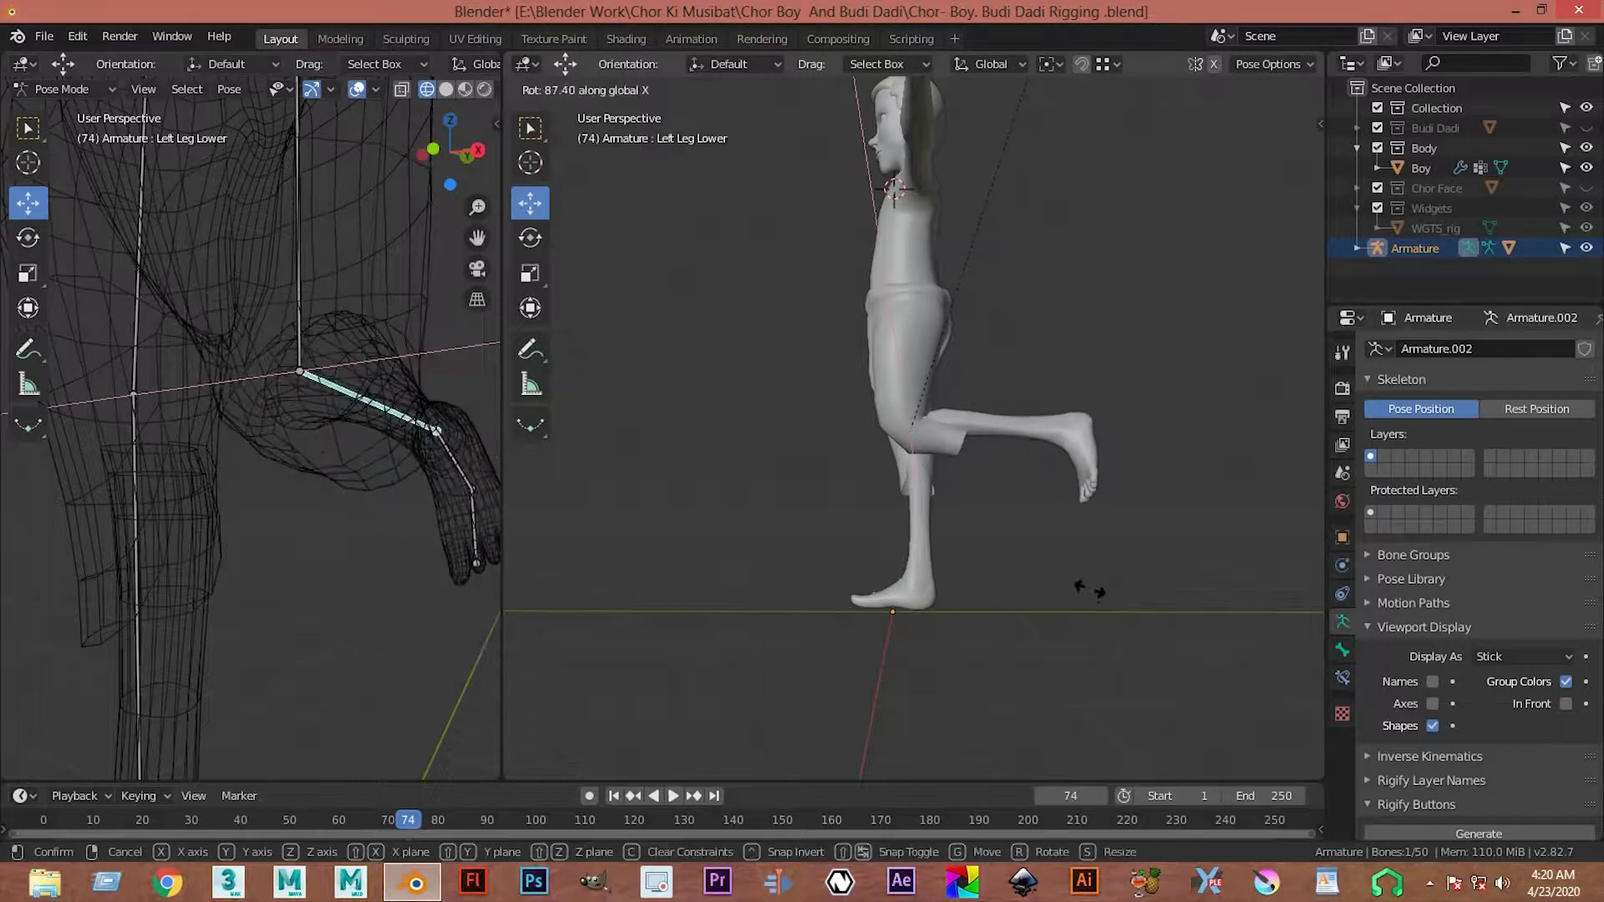
click(1103, 628)
- Deselect the bone and examine how the trouser leg and shin deform at the bent knee
scroll(1119, 576, up, 2)
middle_drag(1076, 327, 941, 382)
scroll(941, 382, up, 2)
scroll(955, 397, up, 2)
middle_drag(1098, 357, 1014, 503)
click(997, 422)
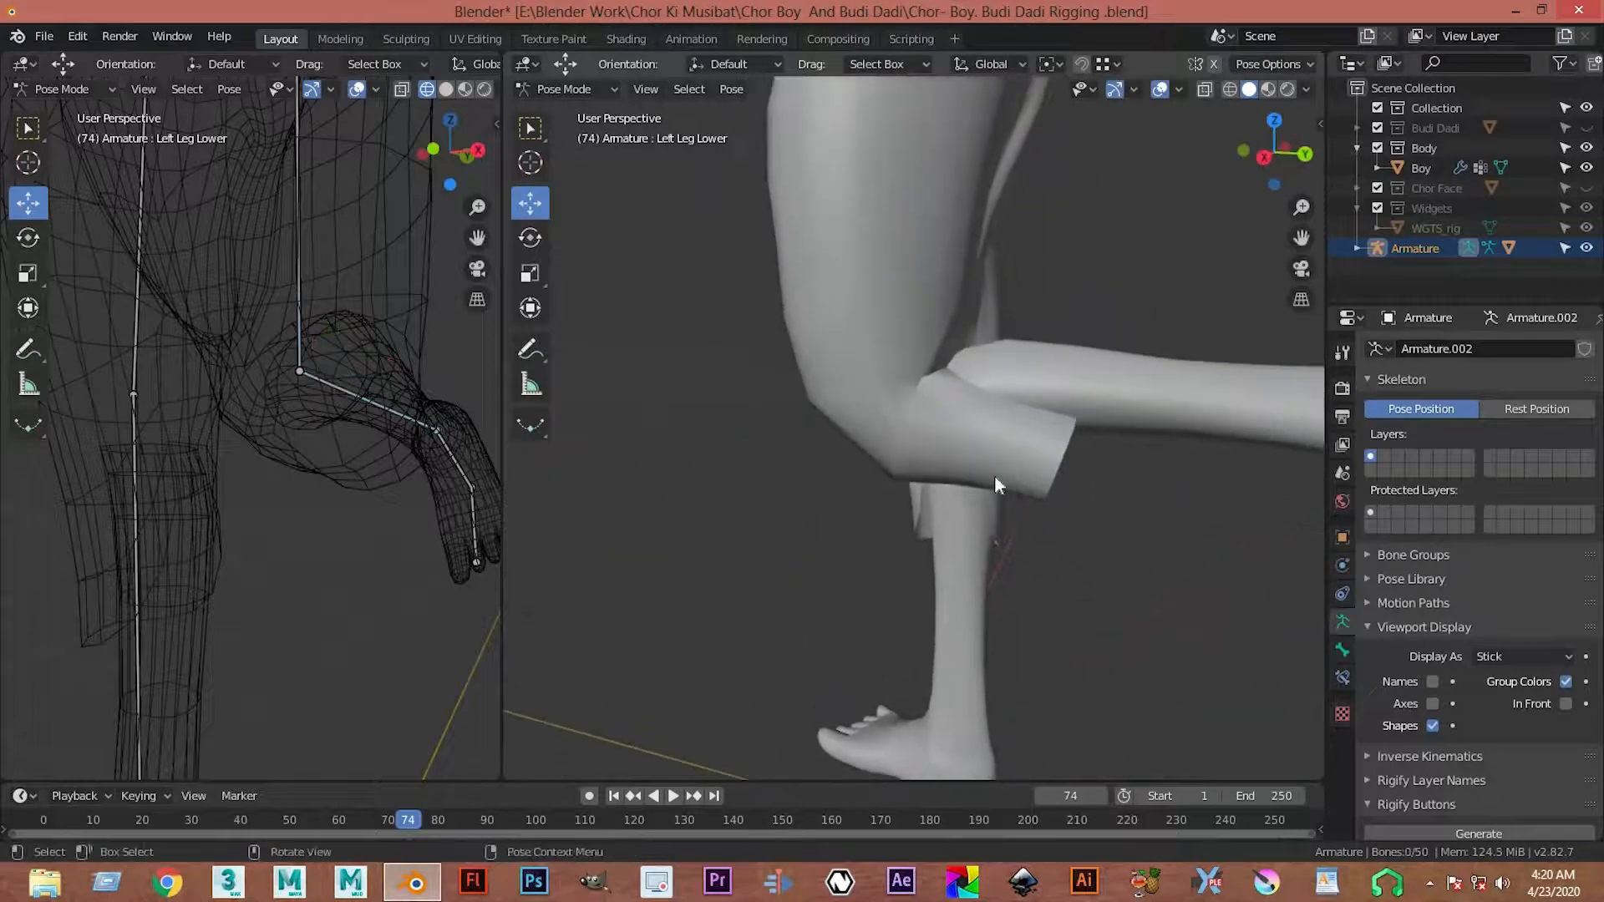
middle_drag(1221, 390, 1046, 555)
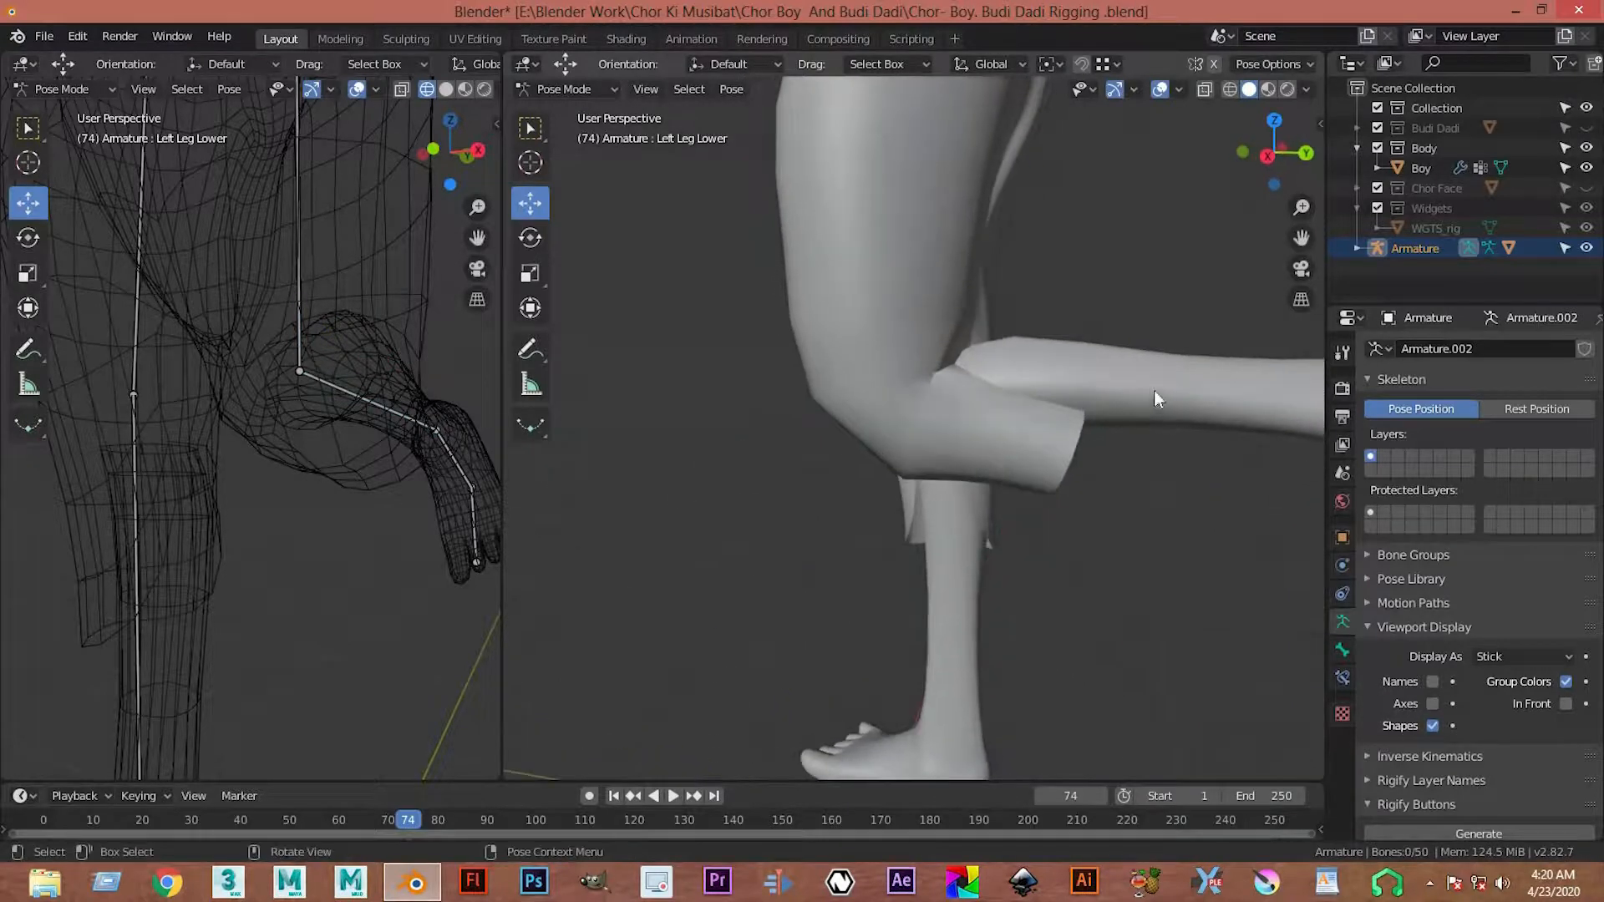
- Select the Boy mesh in Object Mode and enter Weight Paint mode to inspect the weights on its legs
click(551, 89)
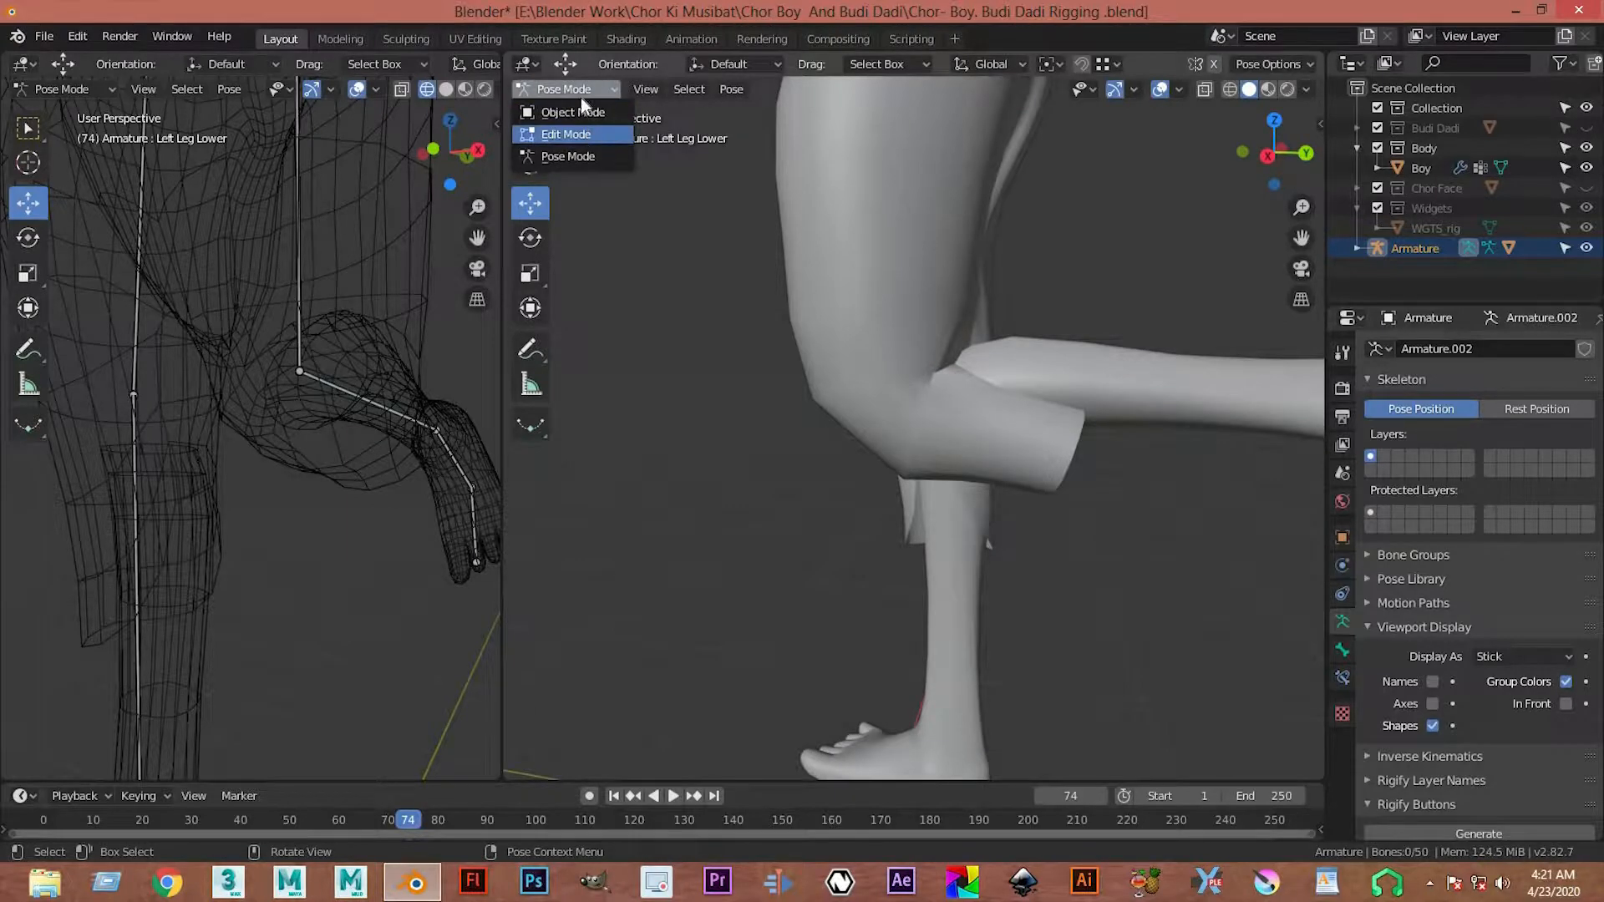
click(578, 111)
click(842, 280)
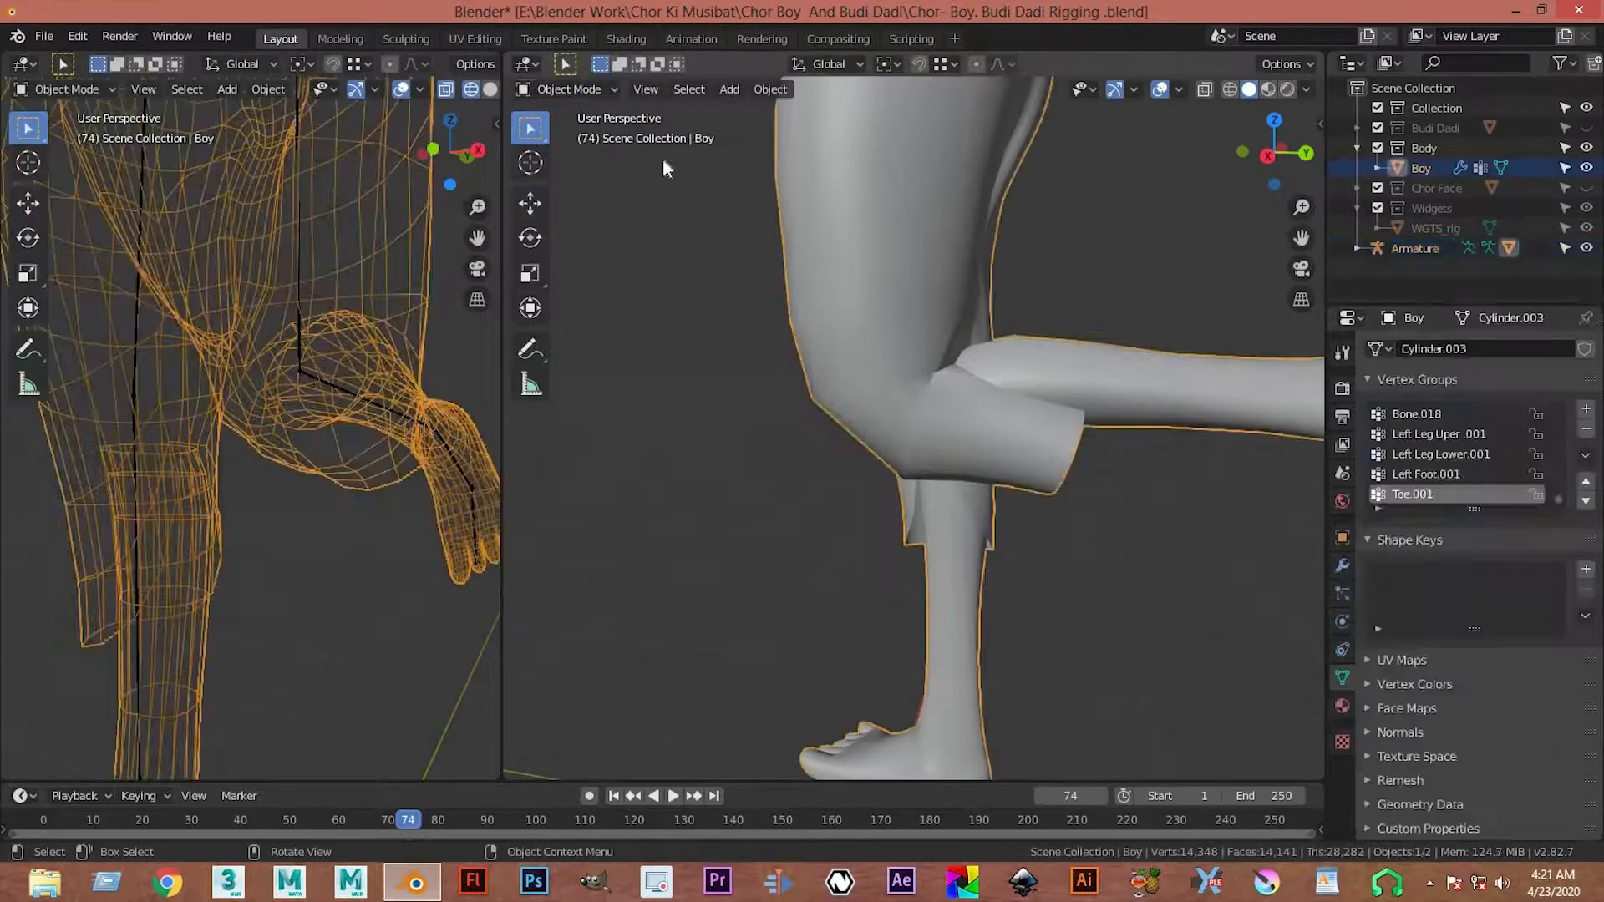
click(593, 93)
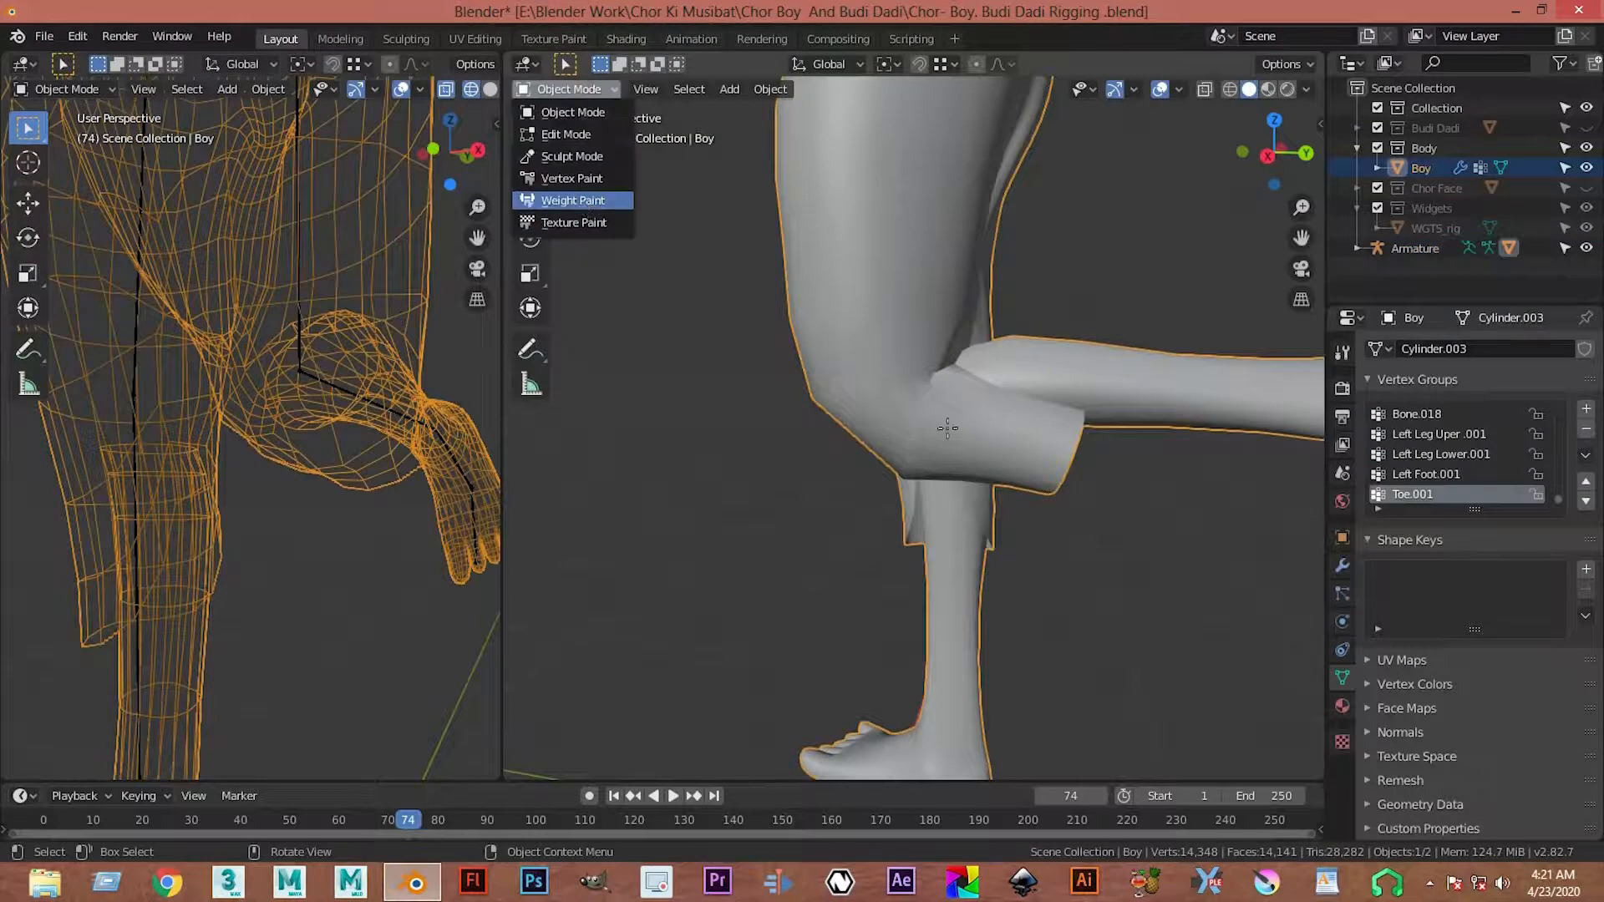
middle_drag(1073, 469, 1108, 458)
scroll(1105, 469, down, 3)
scroll(1003, 480, up, 1)
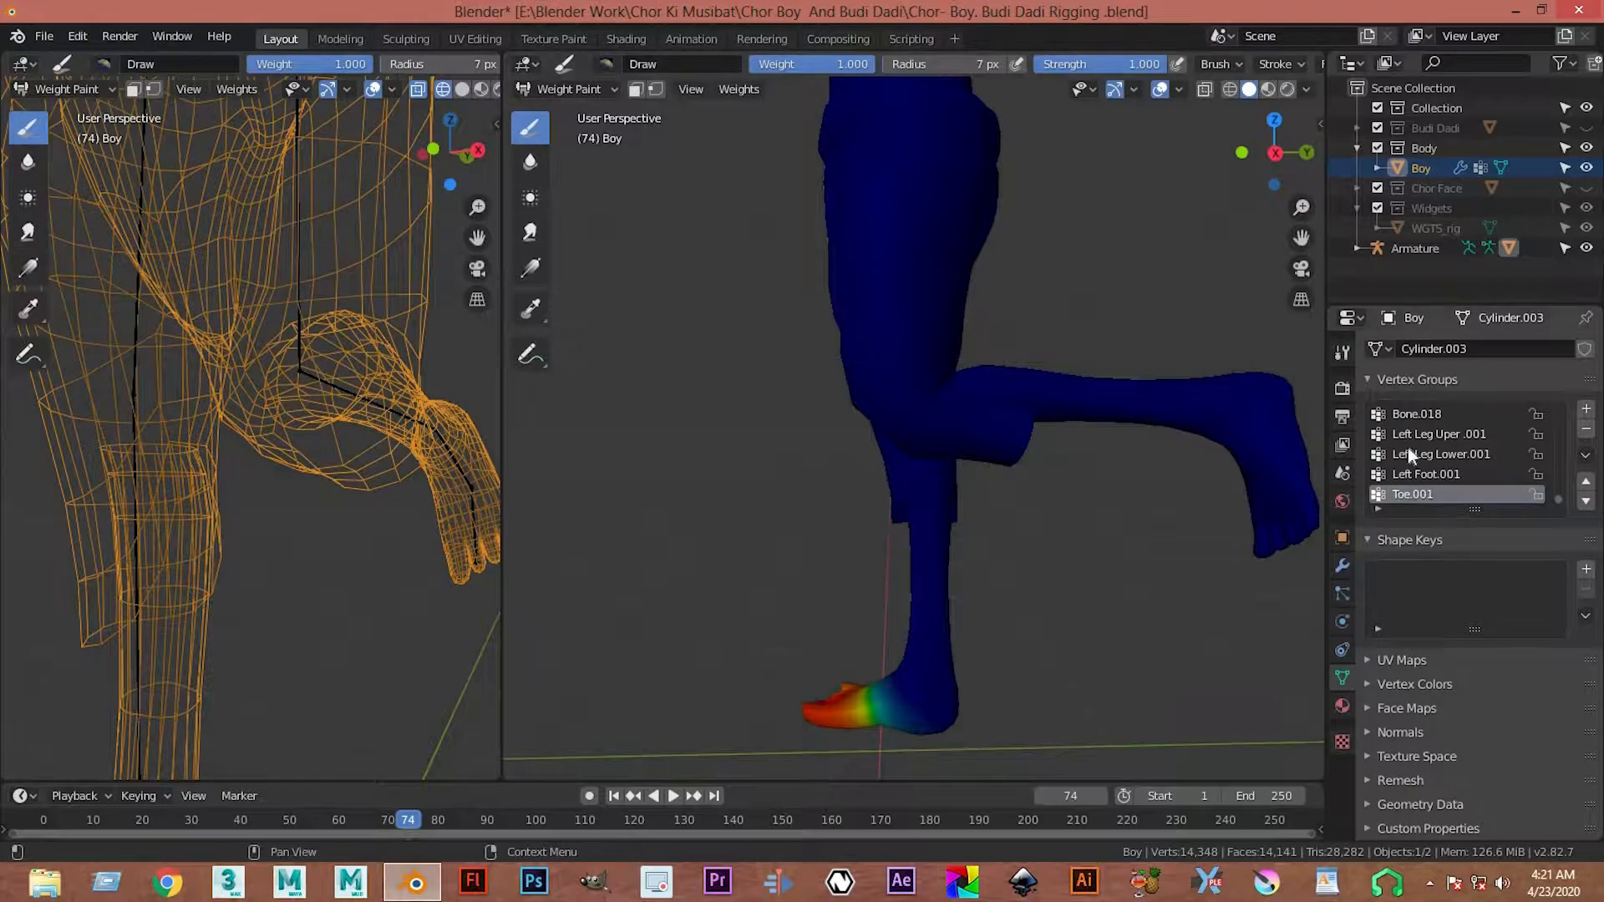
scroll(986, 606, down, 2)
scroll(973, 587, up, 2)
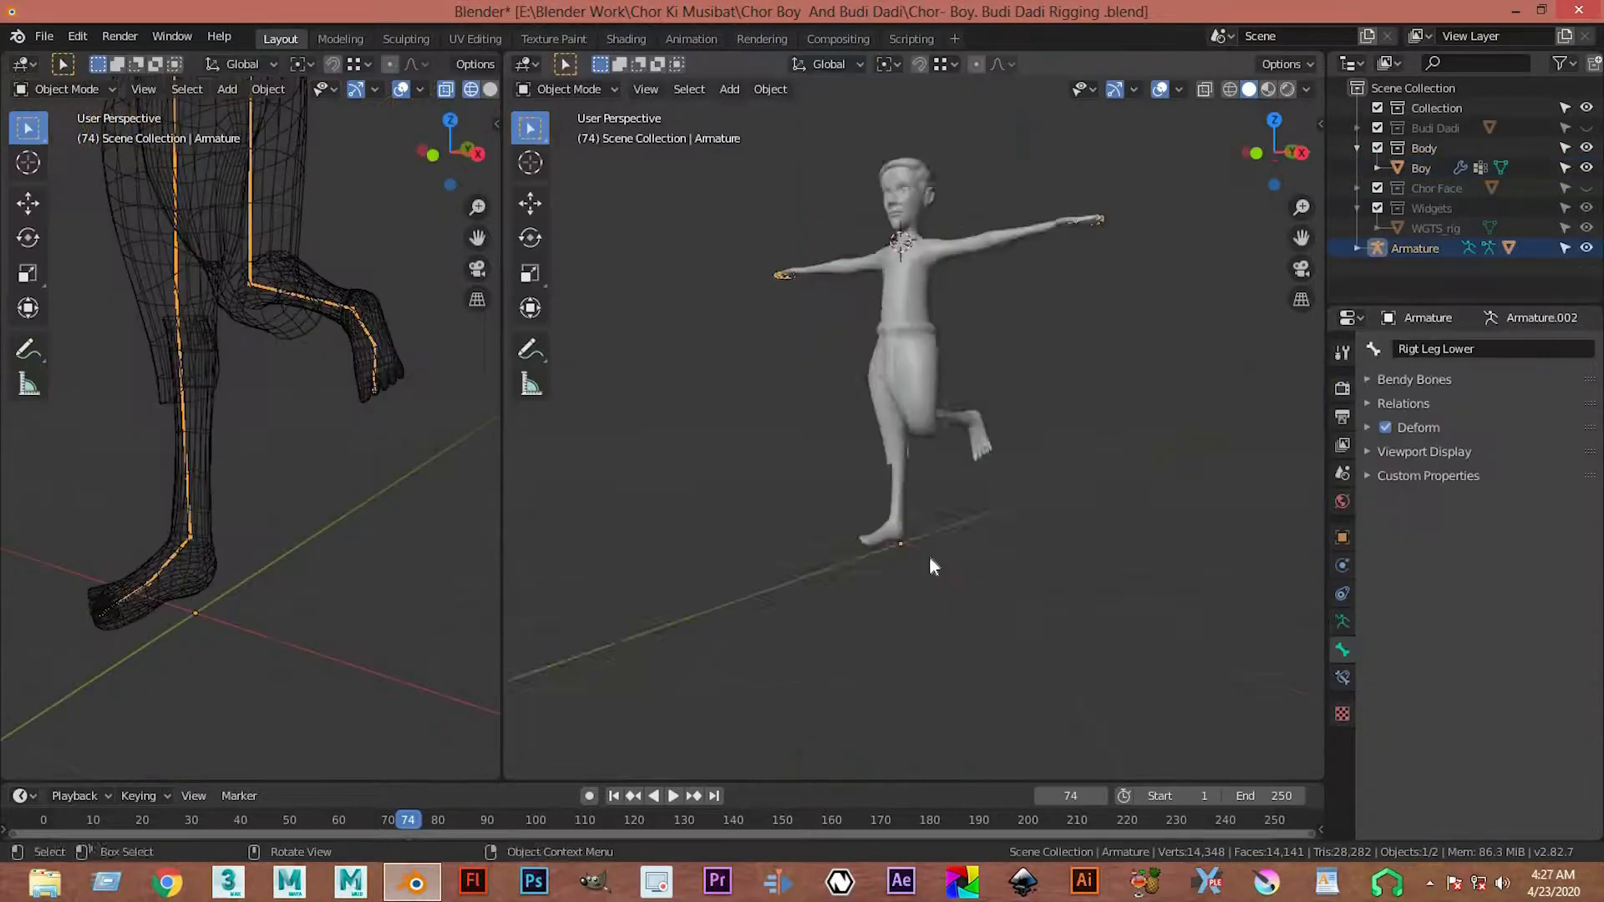
- Enter Edit Mode on the Boy mesh and select the two lowest face loops of the left trouser leg
middle_drag(928, 558, 880, 535)
scroll(919, 514, up, 3)
middle_drag(952, 493, 898, 471)
scroll(895, 461, down, 3)
scroll(829, 476, up, 5)
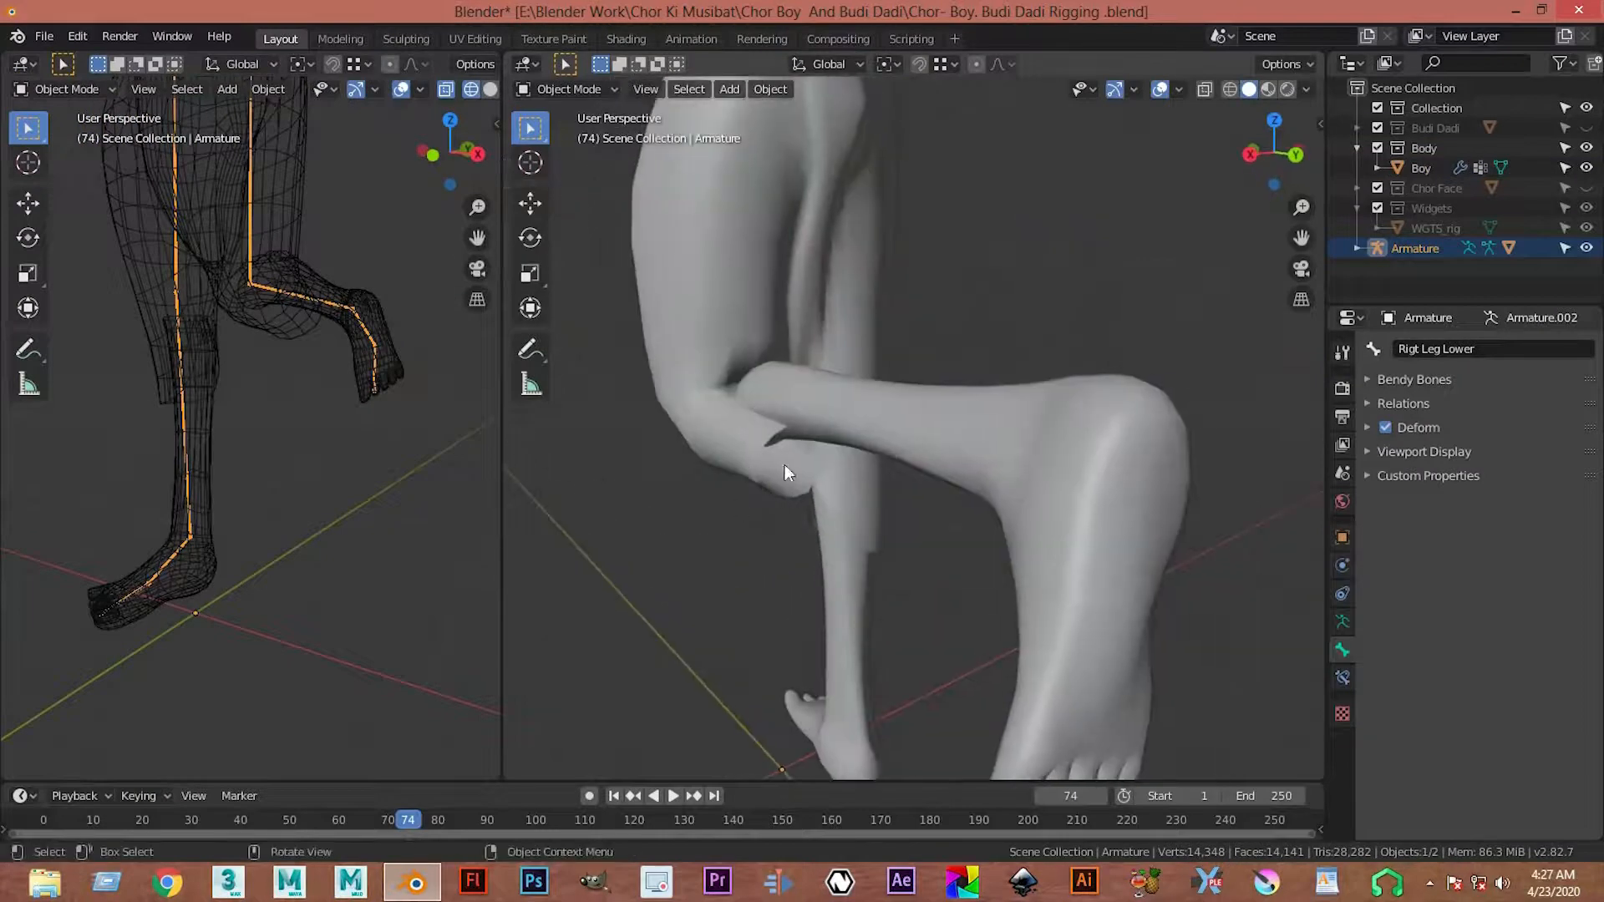
scroll(773, 462, up, 2)
click(776, 498)
middle_drag(785, 496, 825, 562)
key(Tab)
alt+click(1134, 631)
alt+shift+click(1141, 690)
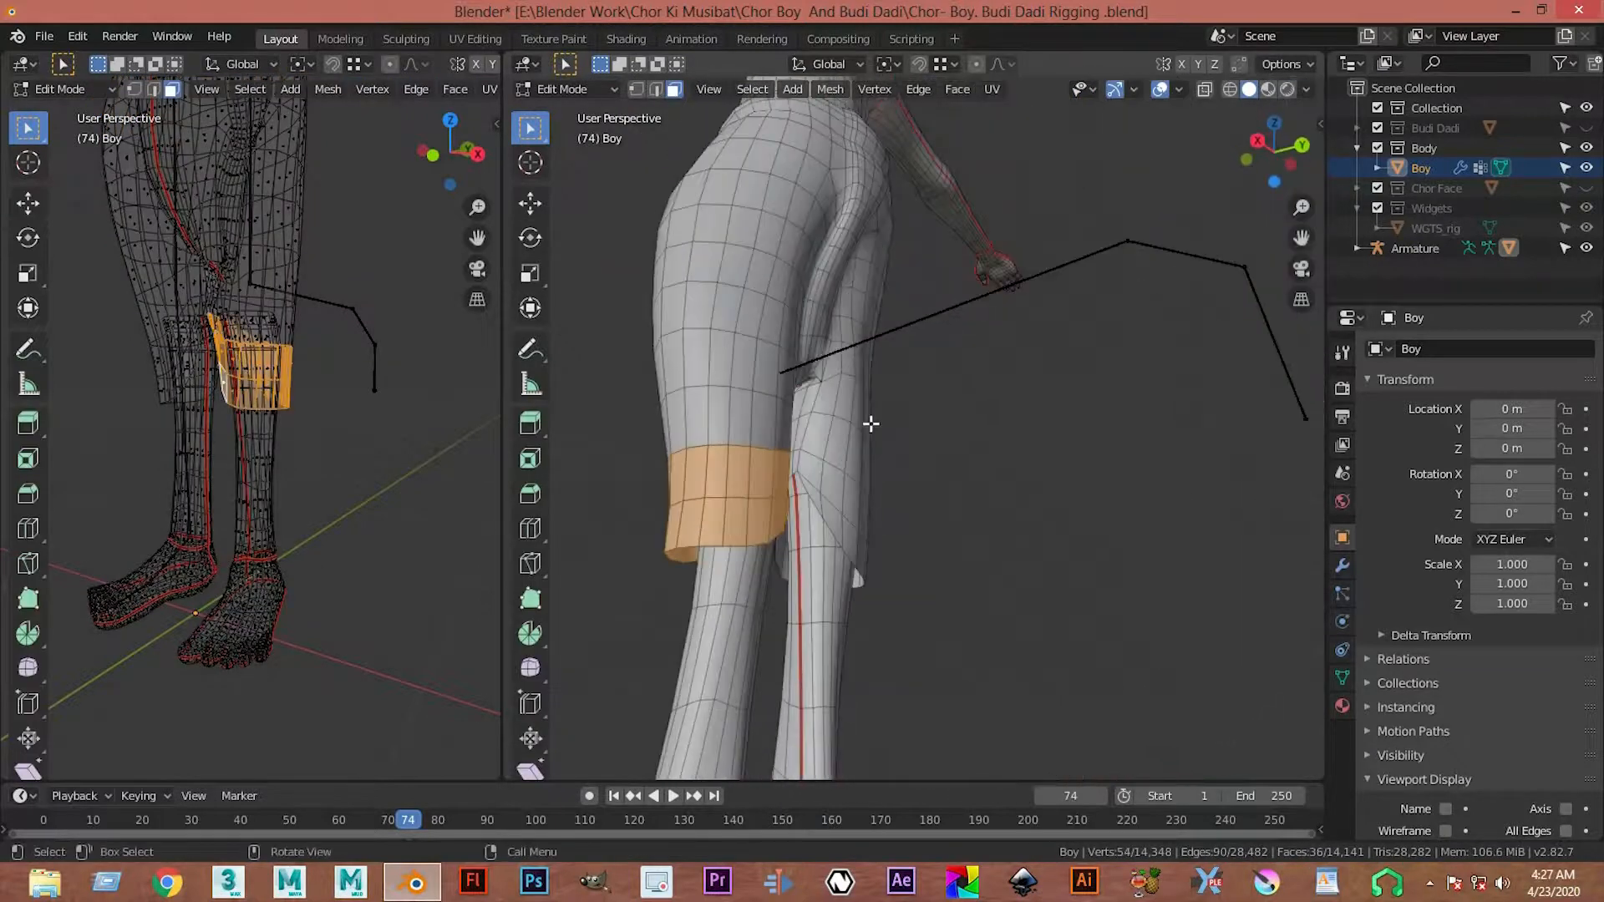
- Extend the trouser selection with the next two face loops upward to the knee, working from the front wireframe view
scroll(305, 328, up, 1)
shift+middle_drag(273, 472, 279, 527)
scroll(298, 324, up, 2)
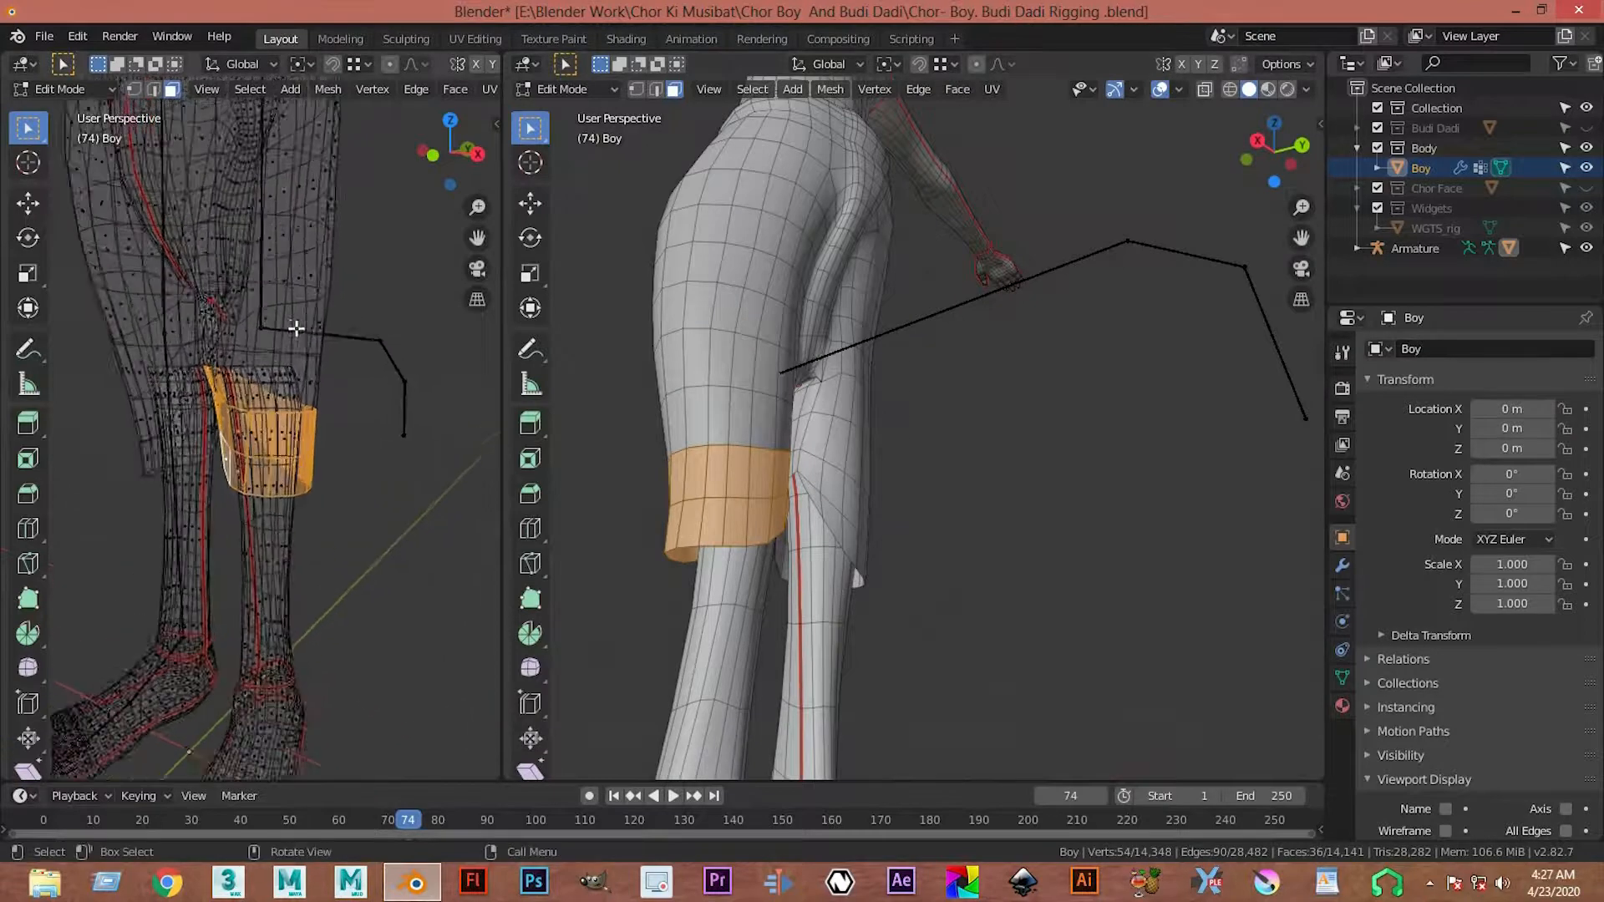
scroll(298, 329, up, 1)
key(KP_1)
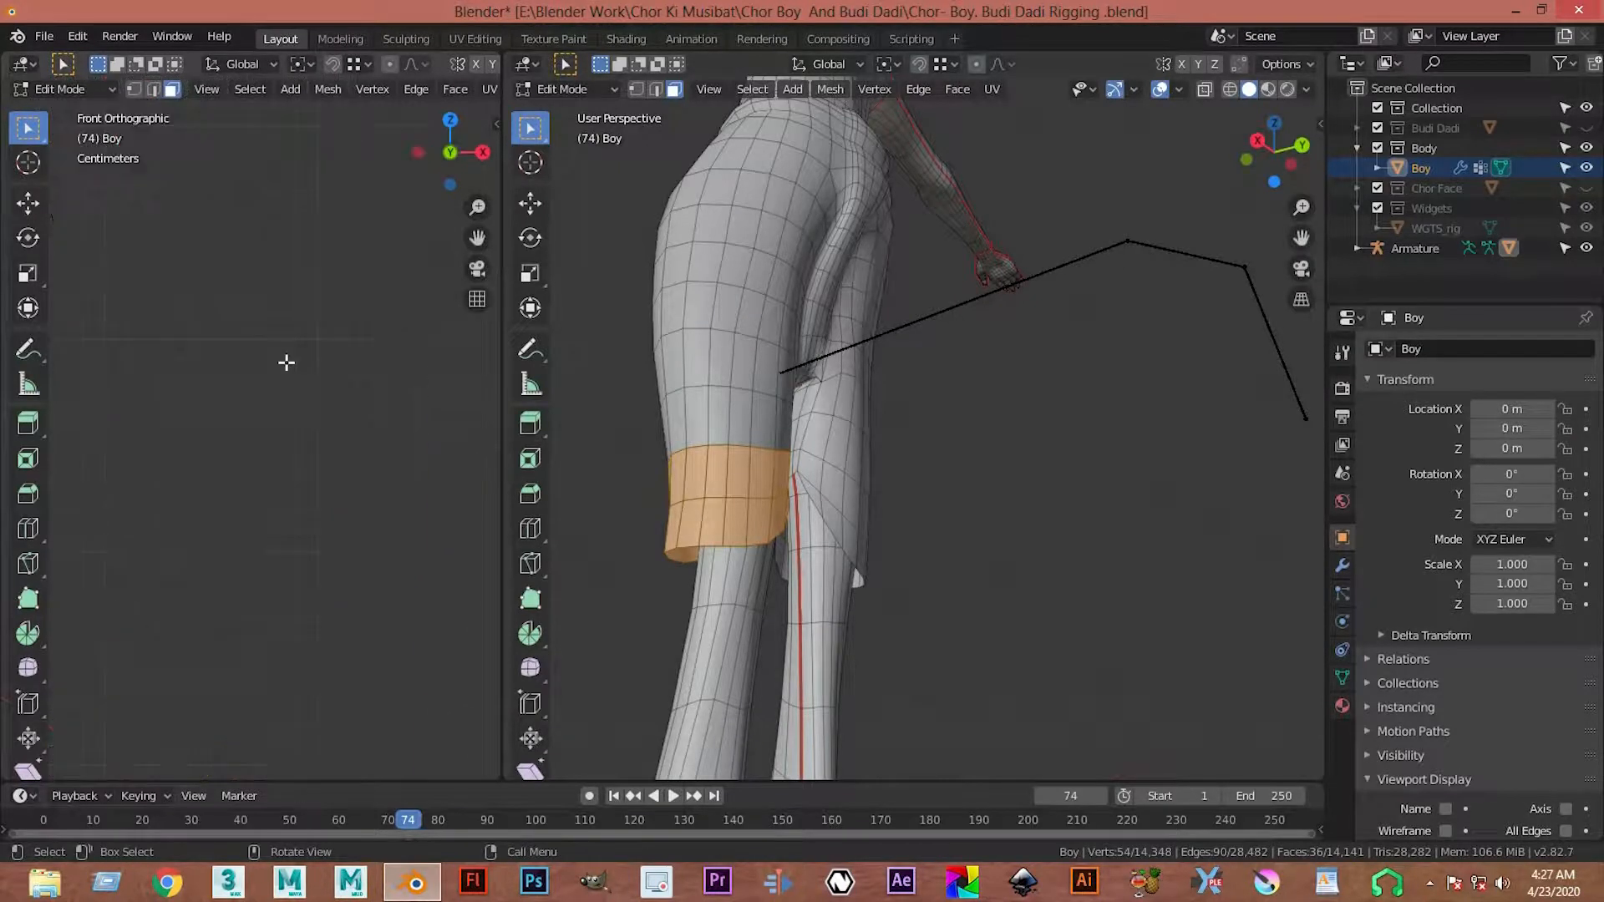
scroll(260, 450, down, 3)
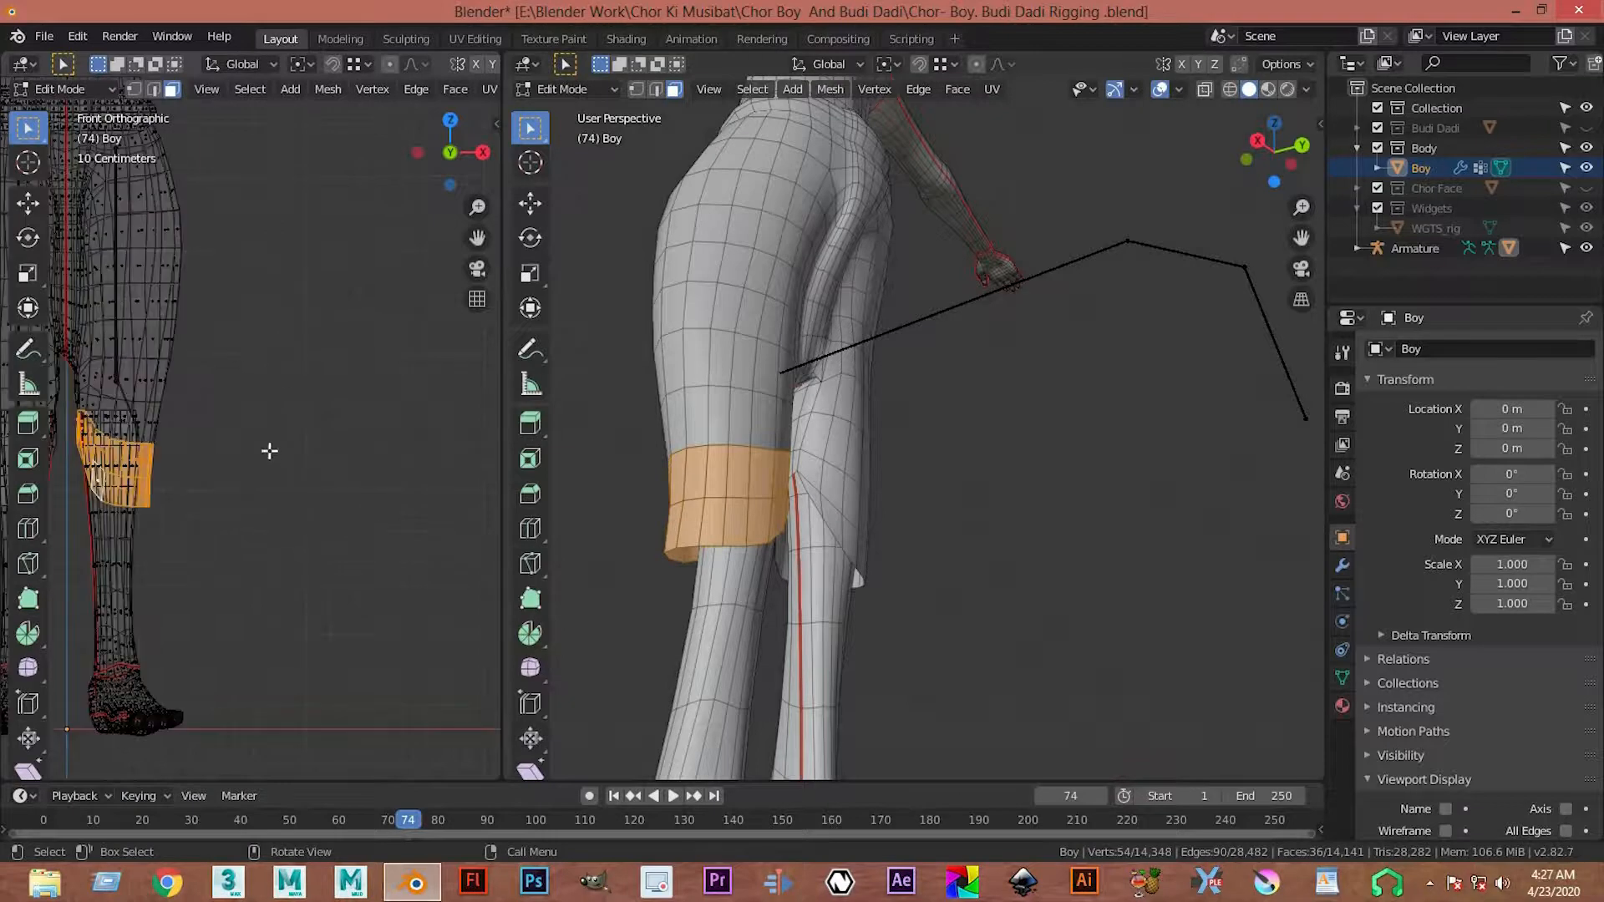
scroll(260, 451, up, 5)
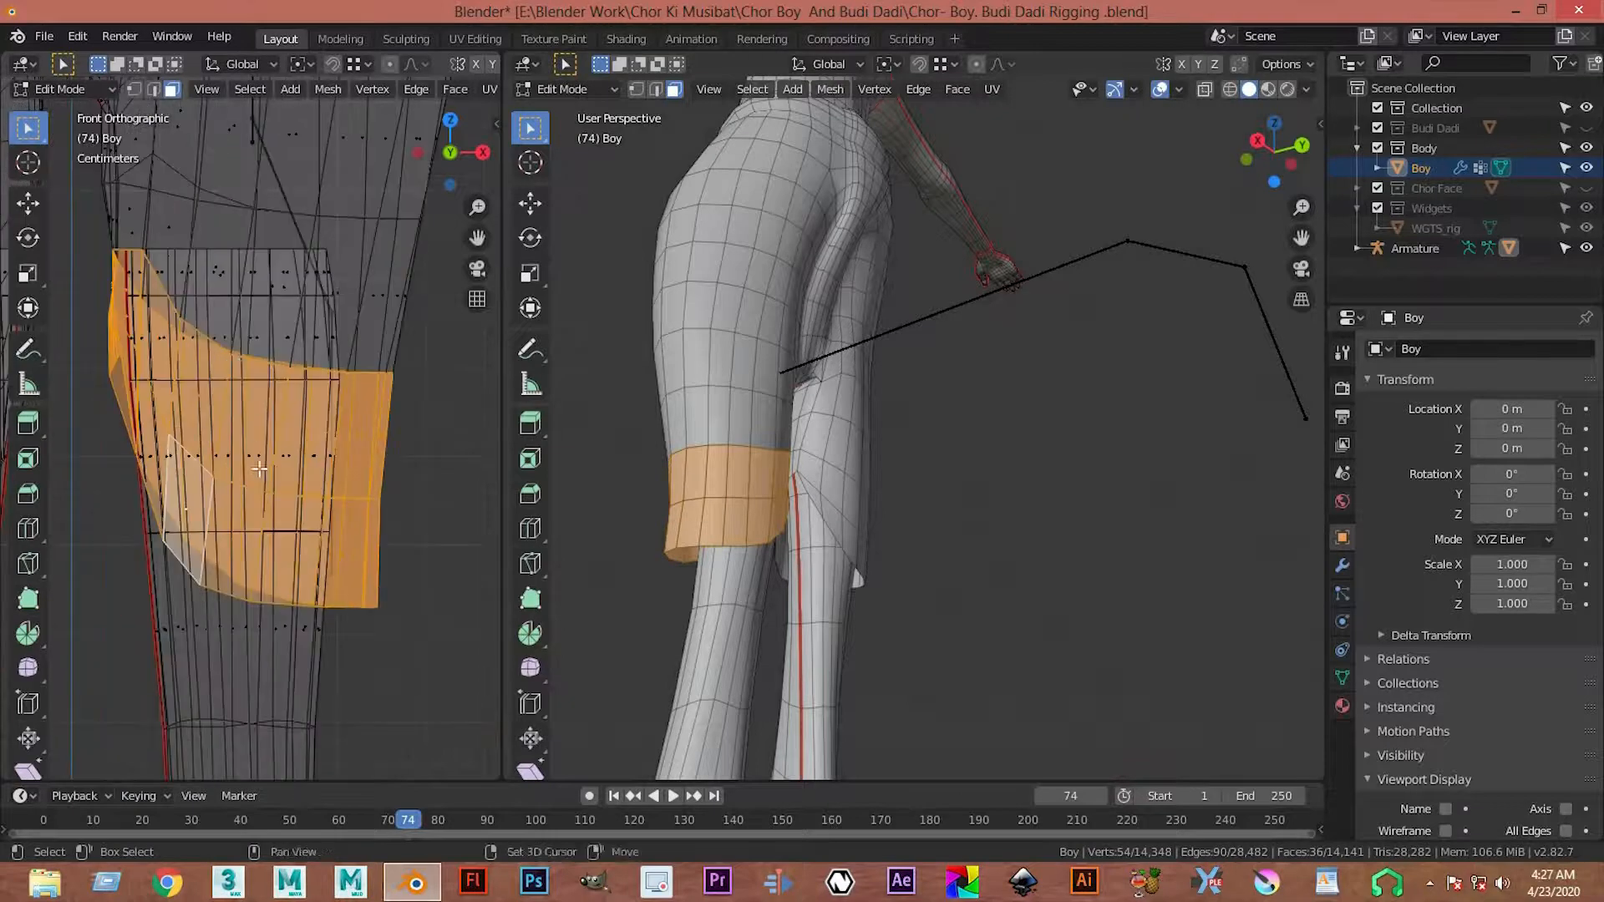
scroll(153, 368, up, 1)
alt+shift+click(159, 348)
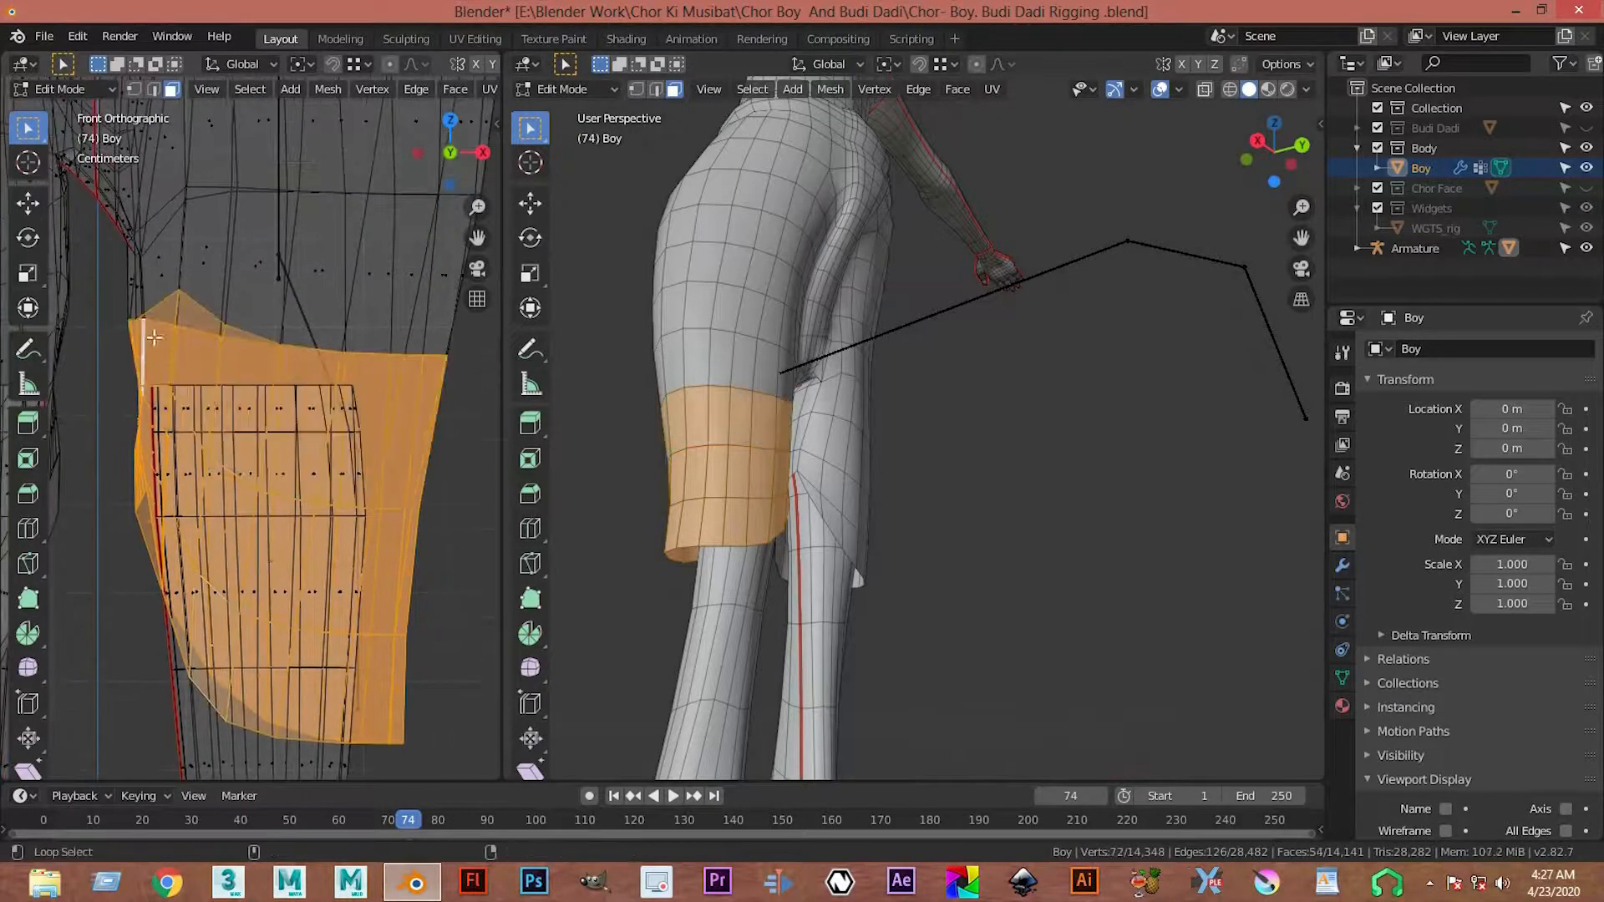
alt+shift+click(138, 291)
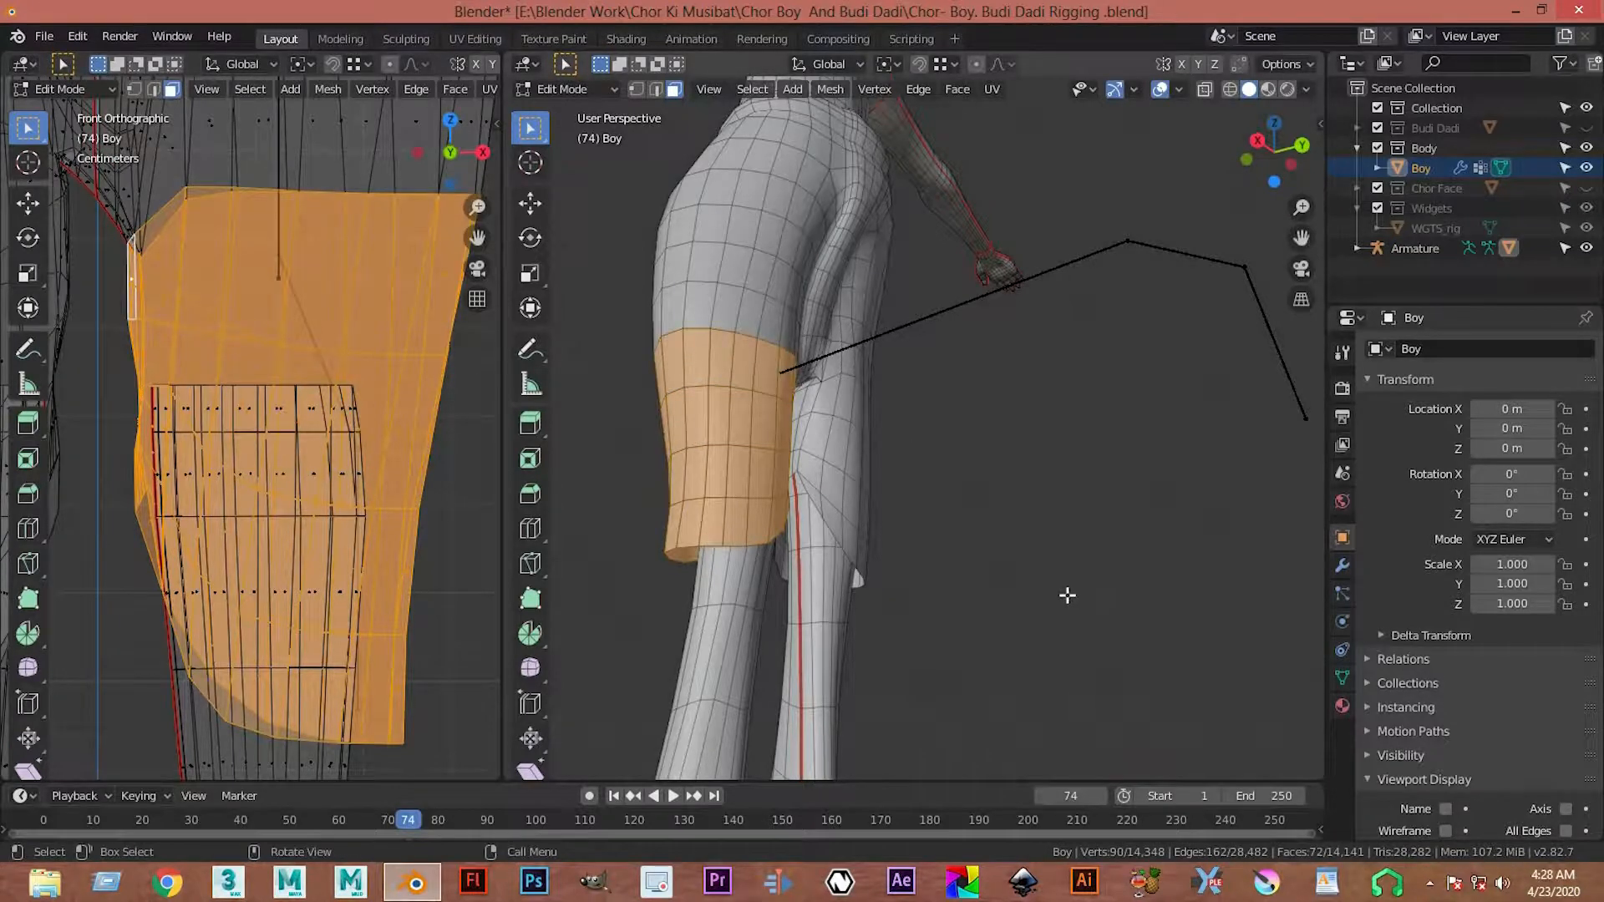
- Show the Boy mesh's vertex groups and search the list for the group matching the left lower leg
click(1343, 676)
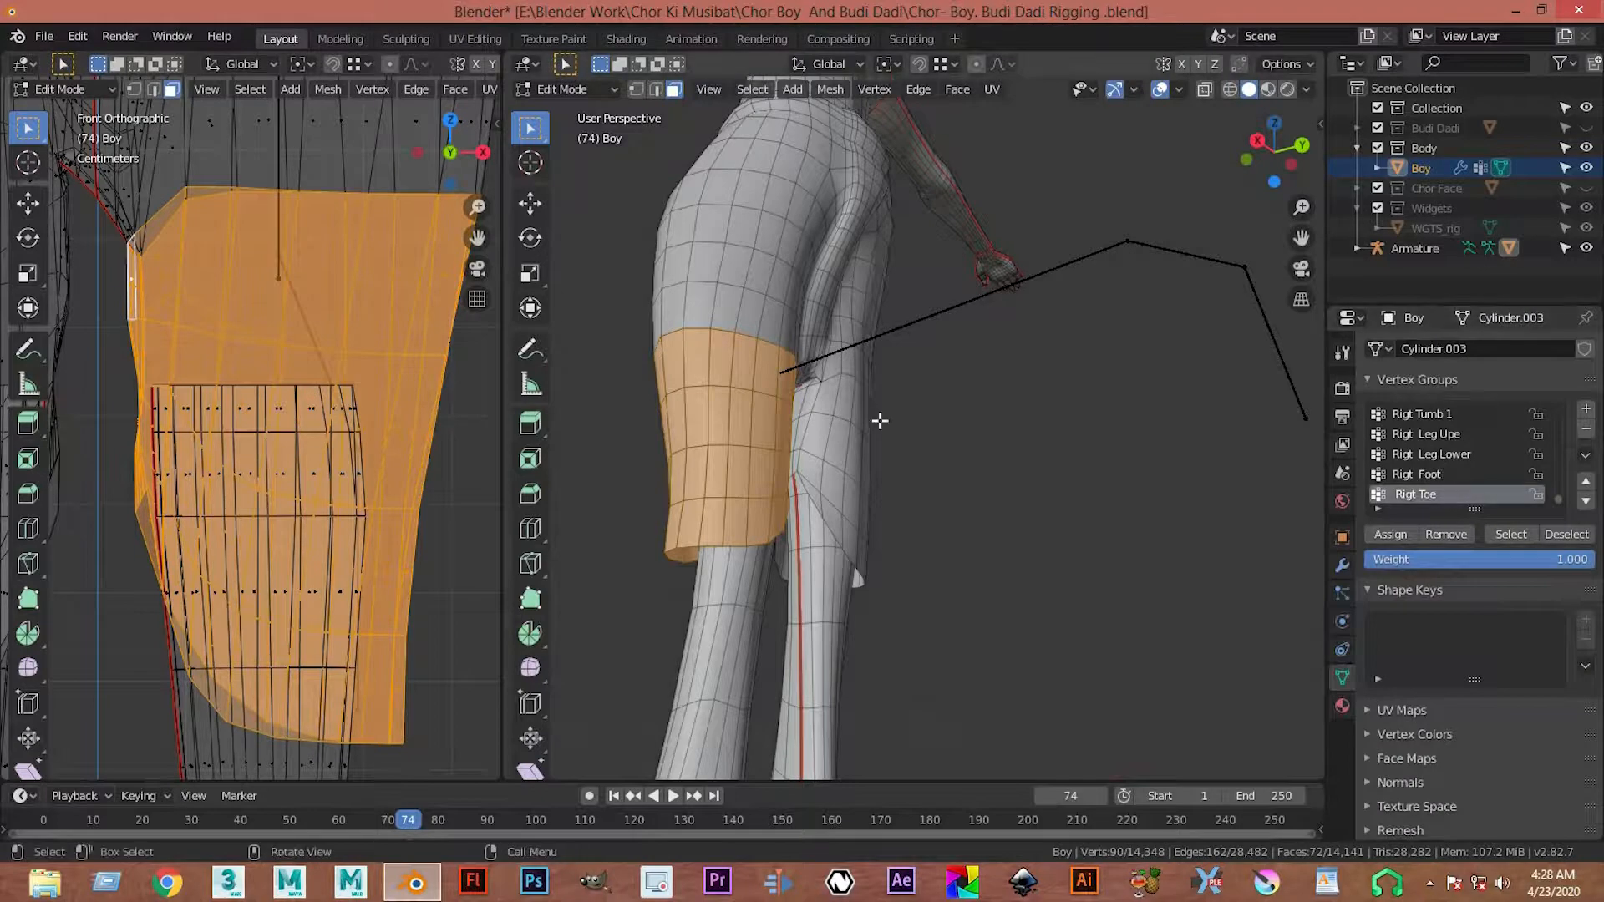
scroll(880, 420, down, 5)
middle_drag(880, 420, 1041, 404)
scroll(964, 482, up, 5)
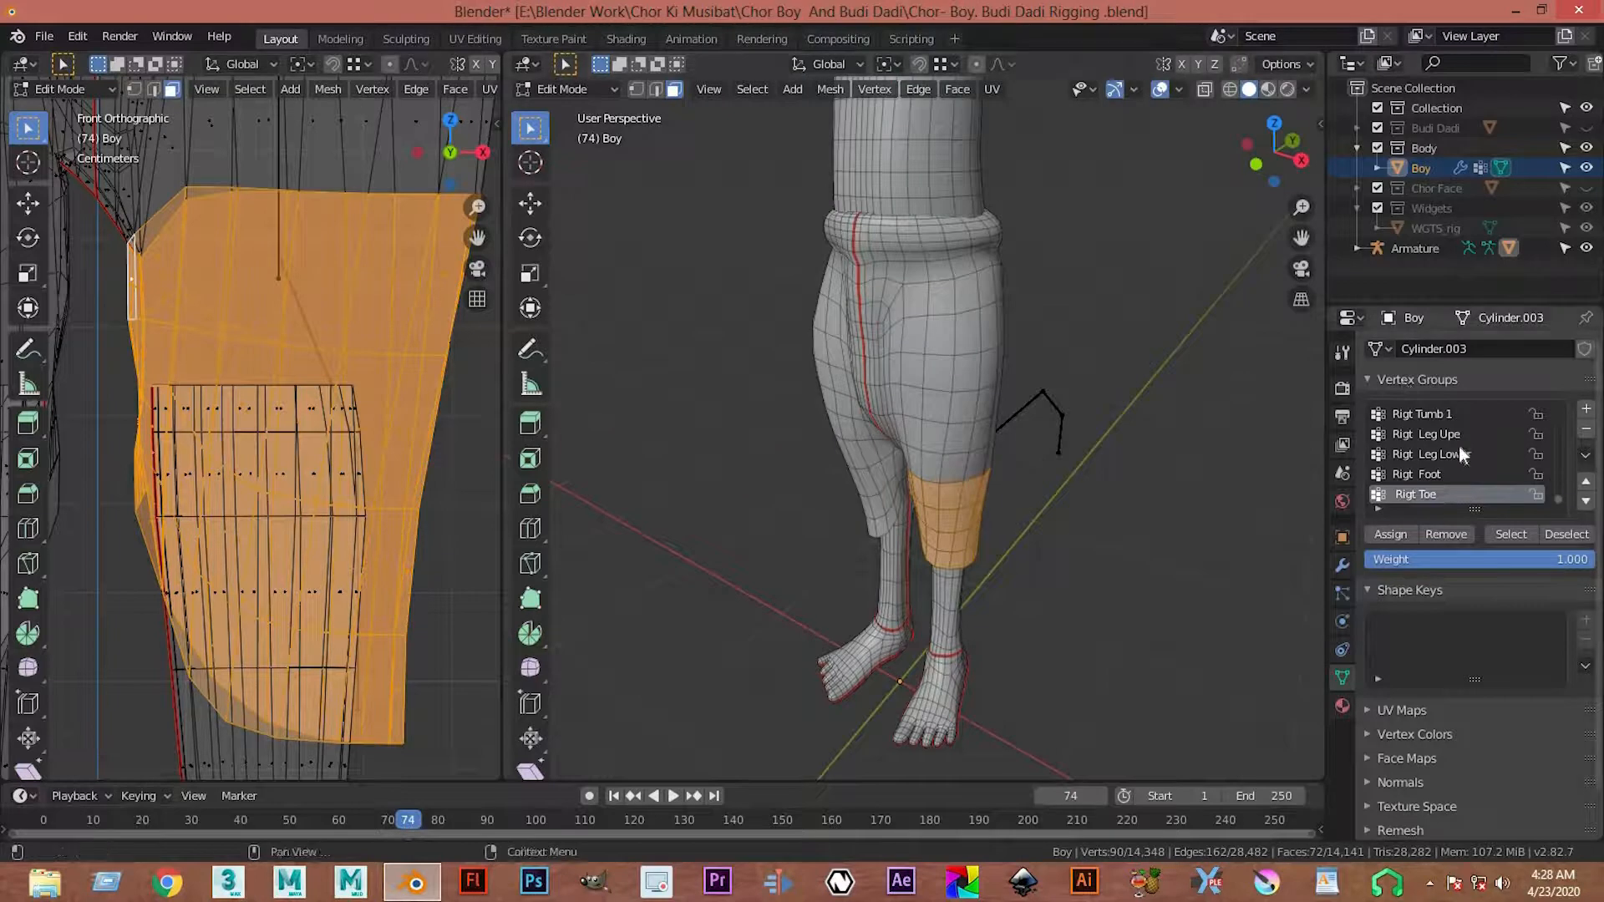
scroll(1452, 464, up, 10)
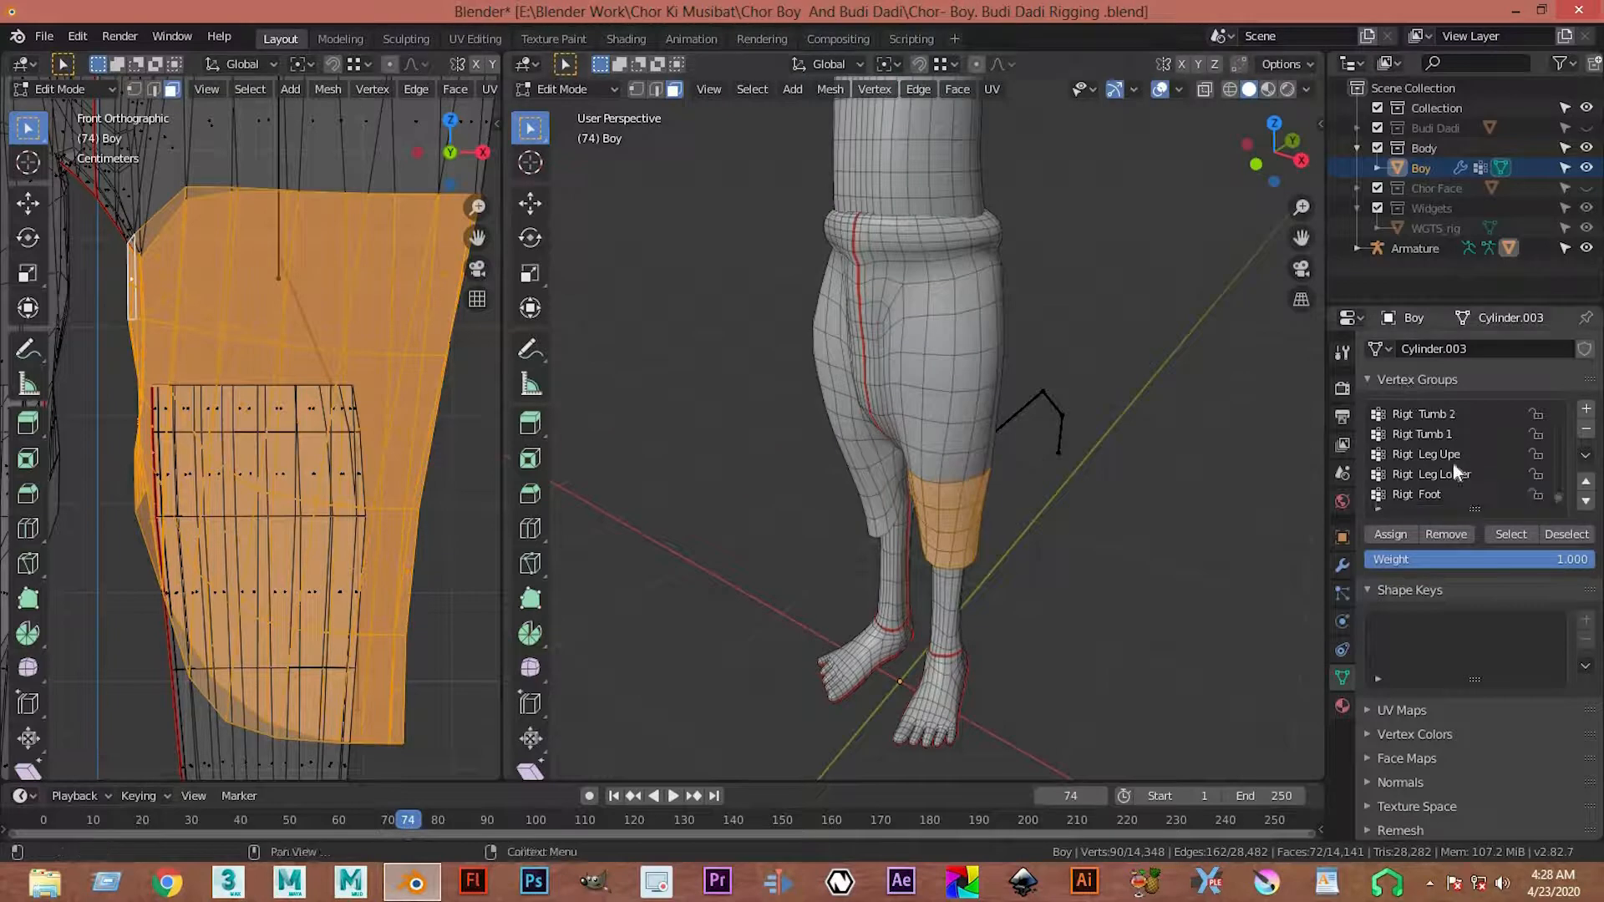
scroll(1462, 453, up, 10)
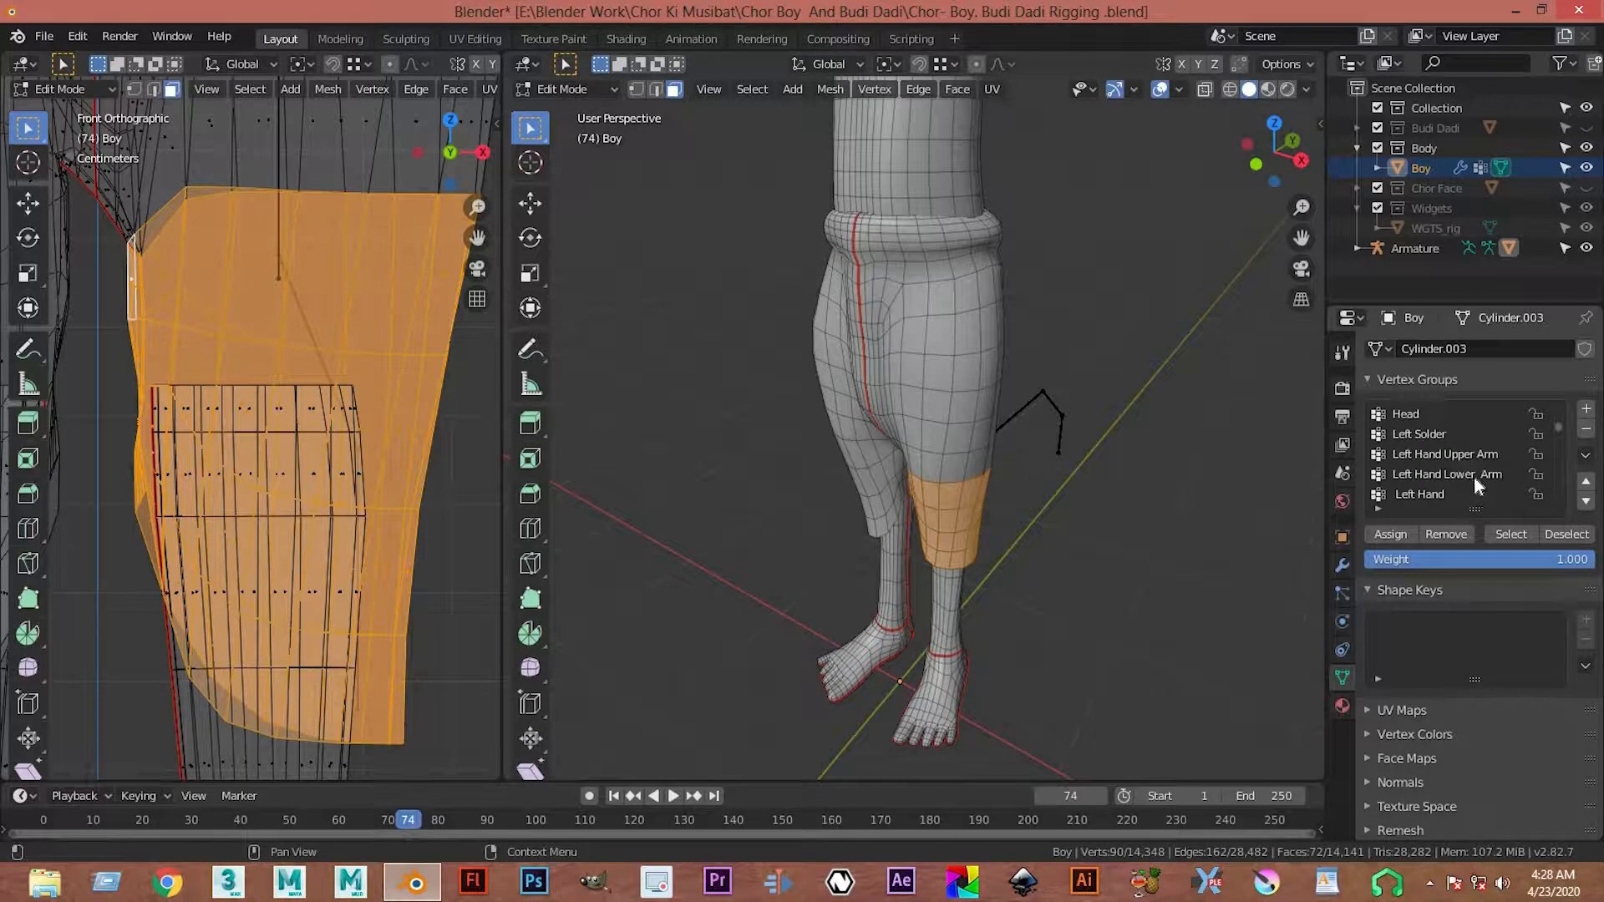
scroll(1456, 437, down, 10)
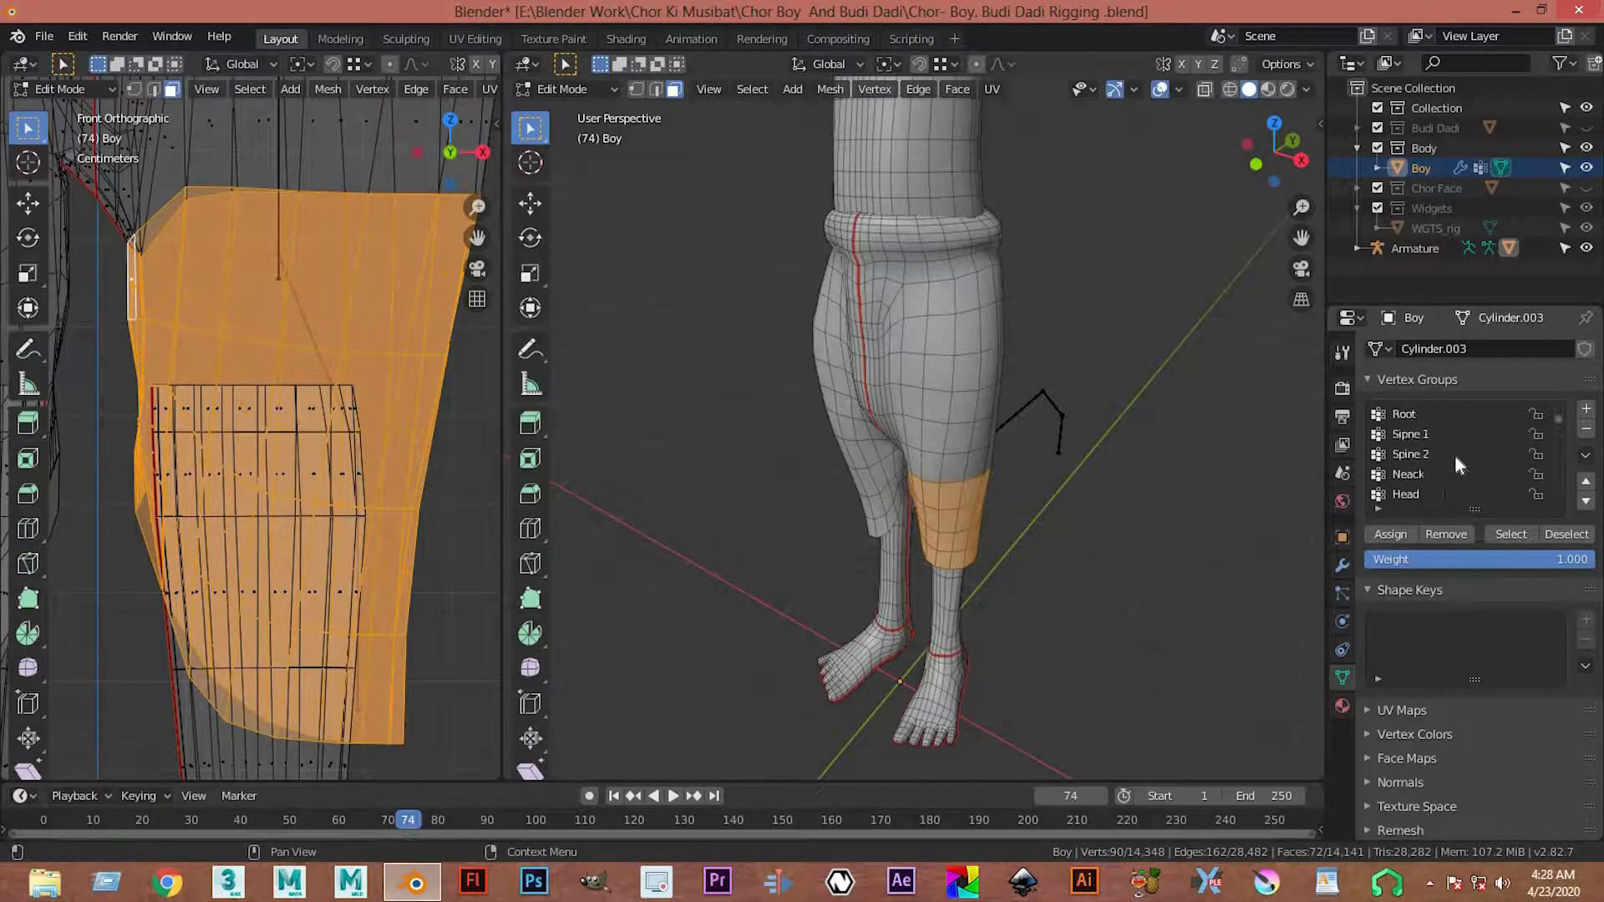
scroll(1455, 456, down, 4)
scroll(1455, 458, up, 15)
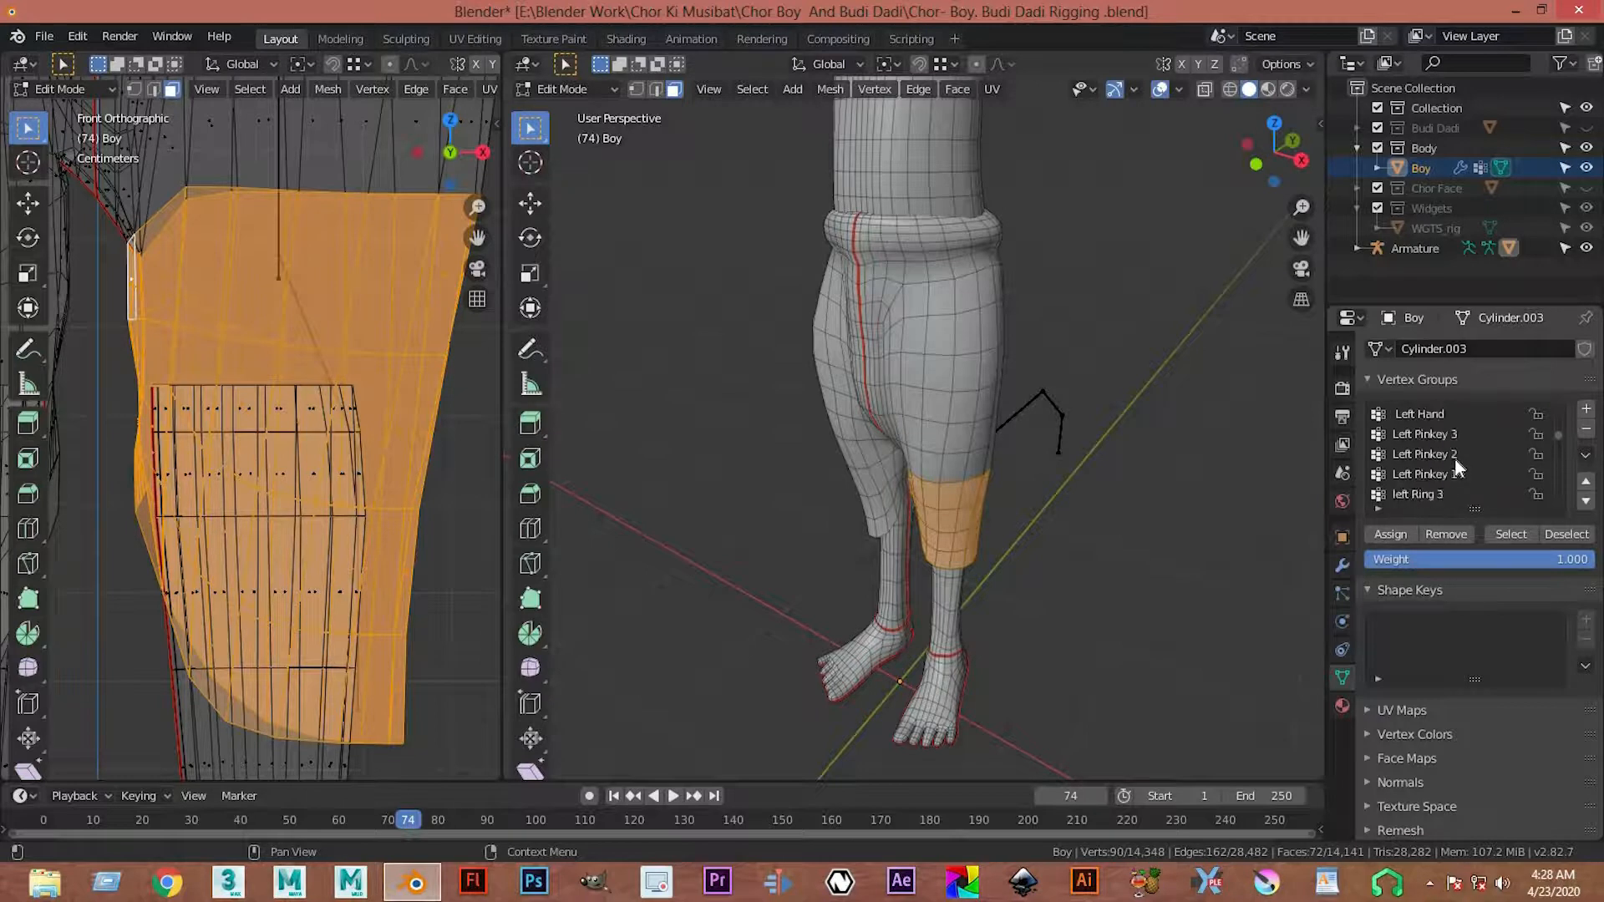
scroll(1455, 463, up, 6)
- Make Root 1 the active vertex group, stepping up the list from Left Toe
click(1430, 431)
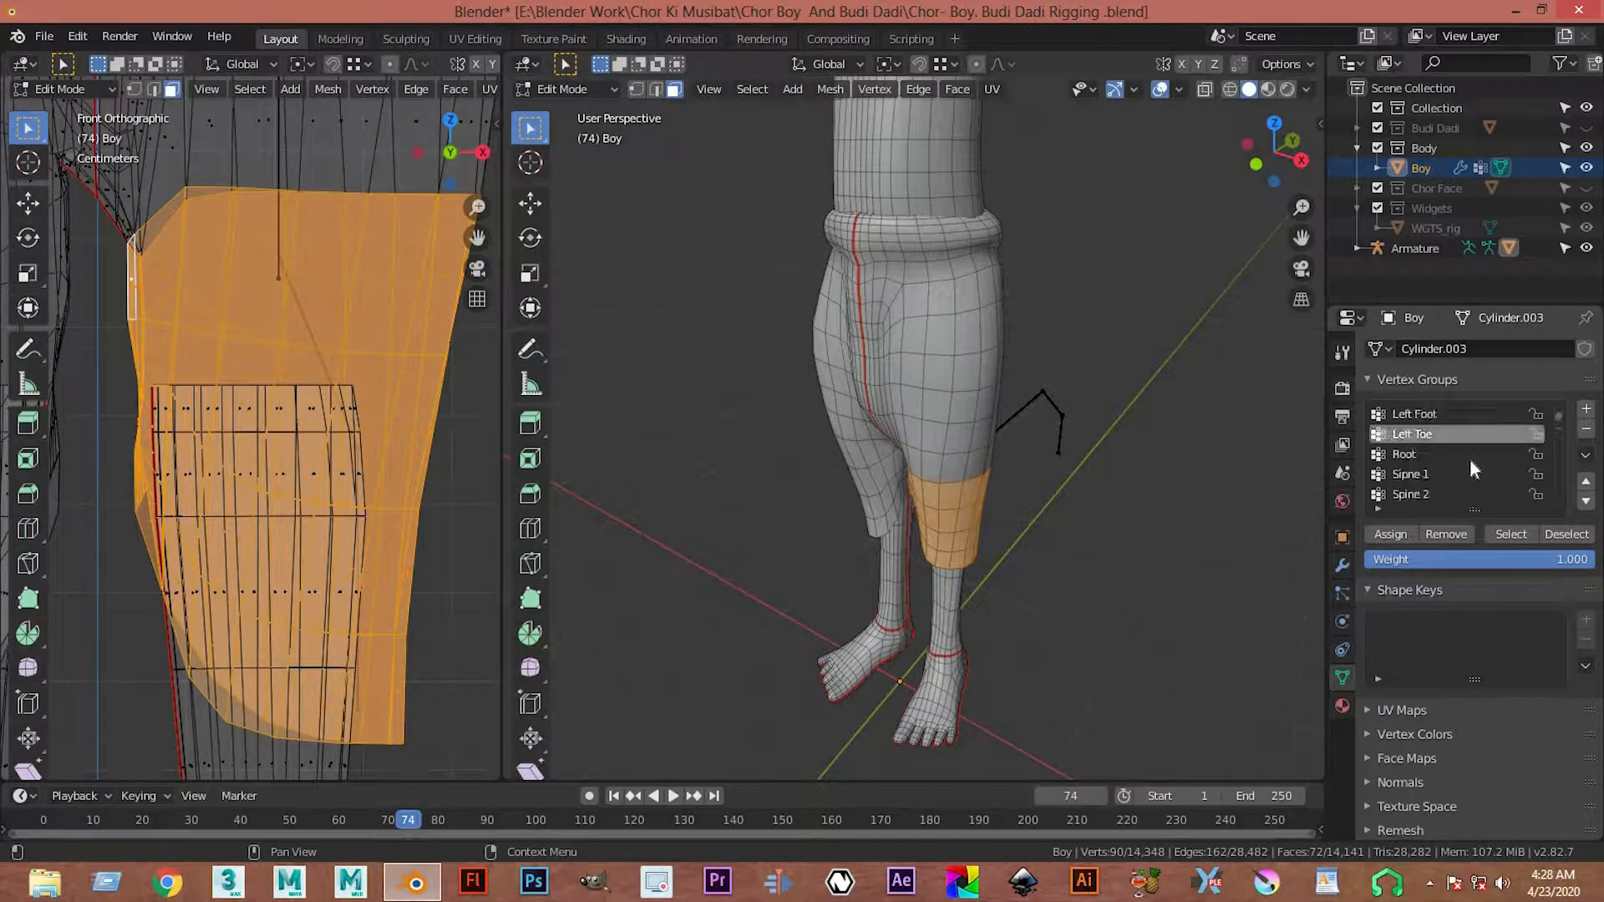
key(Up)
key(Up)
key(Up)
key(Up)
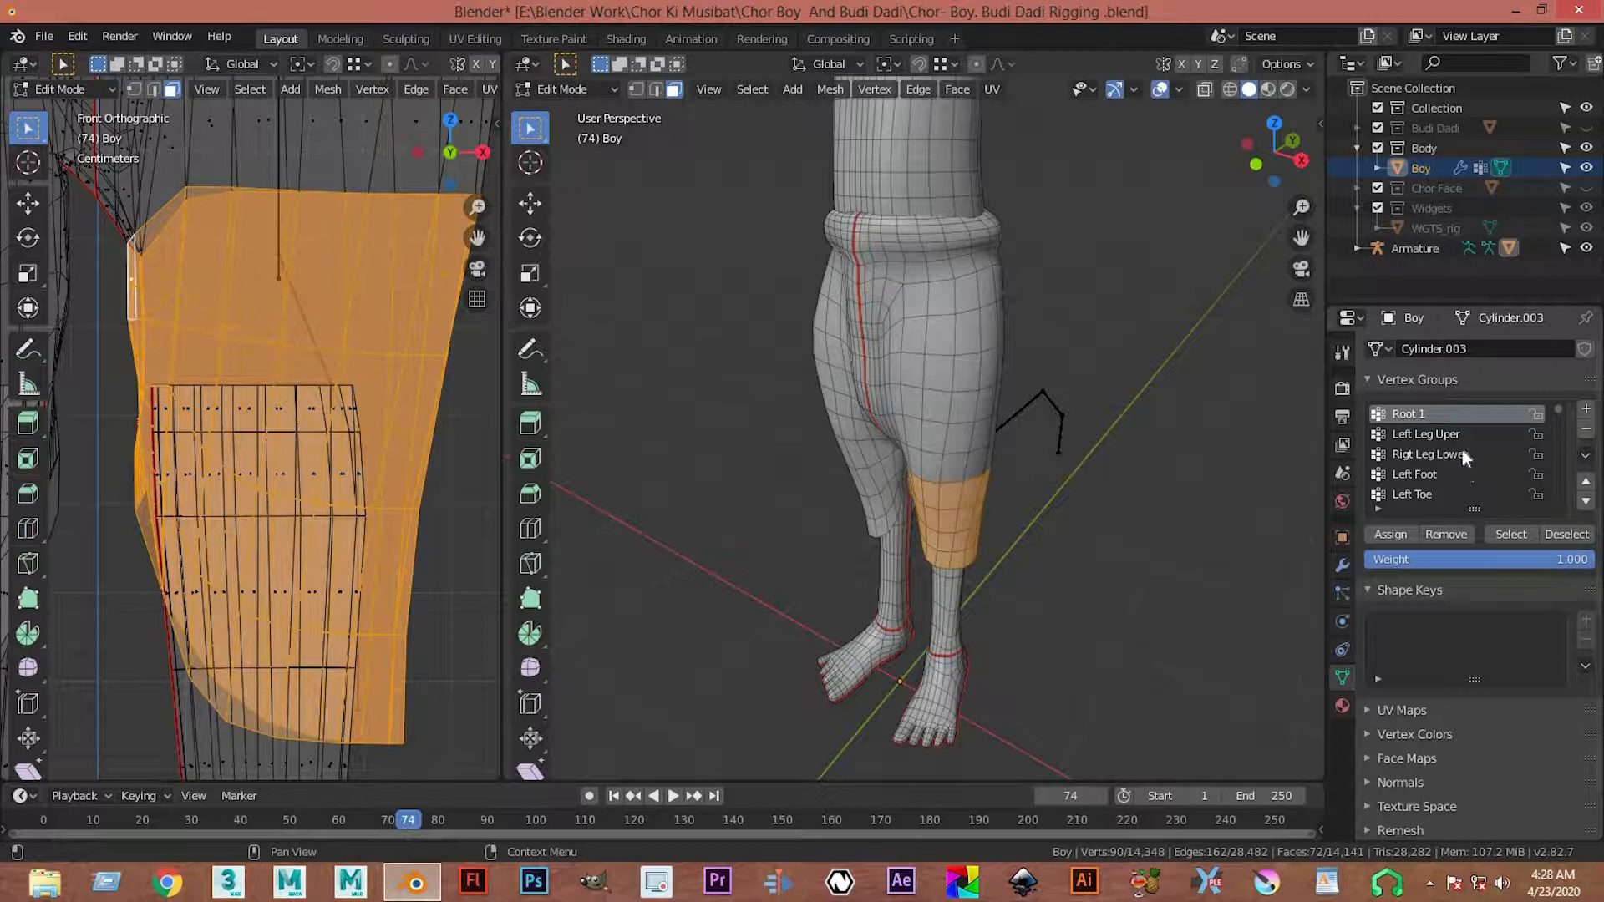
- Read through the vertex group names from the leg groups down to the right-hand finger groups
scroll(1447, 450, down, 2)
scroll(1447, 449, up, 2)
scroll(1440, 448, down, 2)
scroll(1439, 461, down, 7)
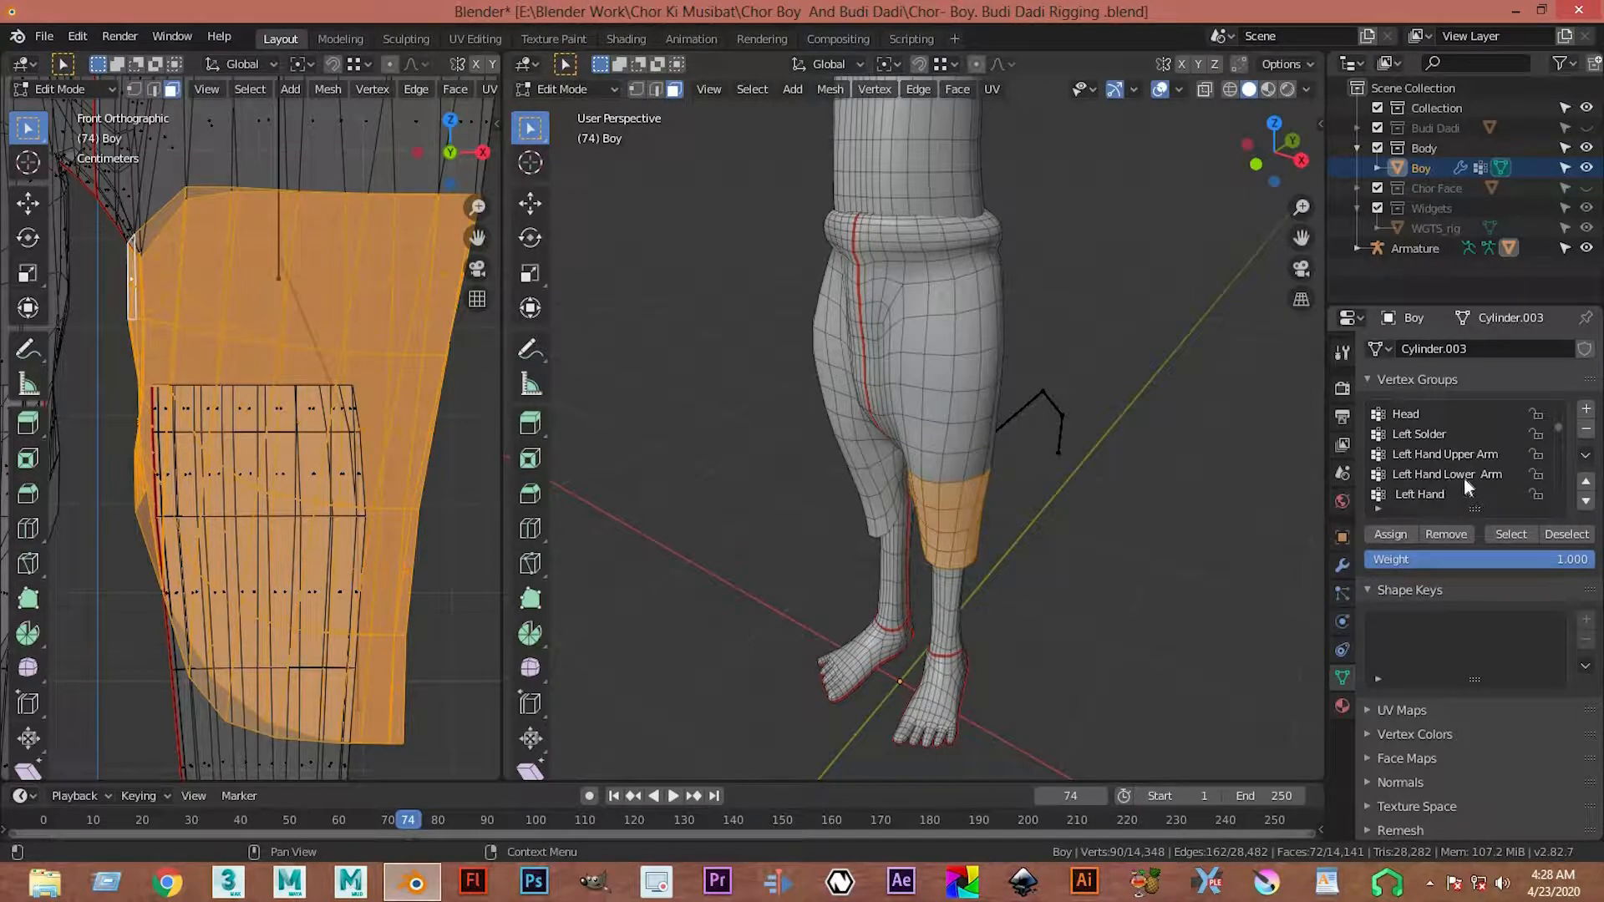
scroll(1482, 485, down, 3)
scroll(1482, 484, down, 10)
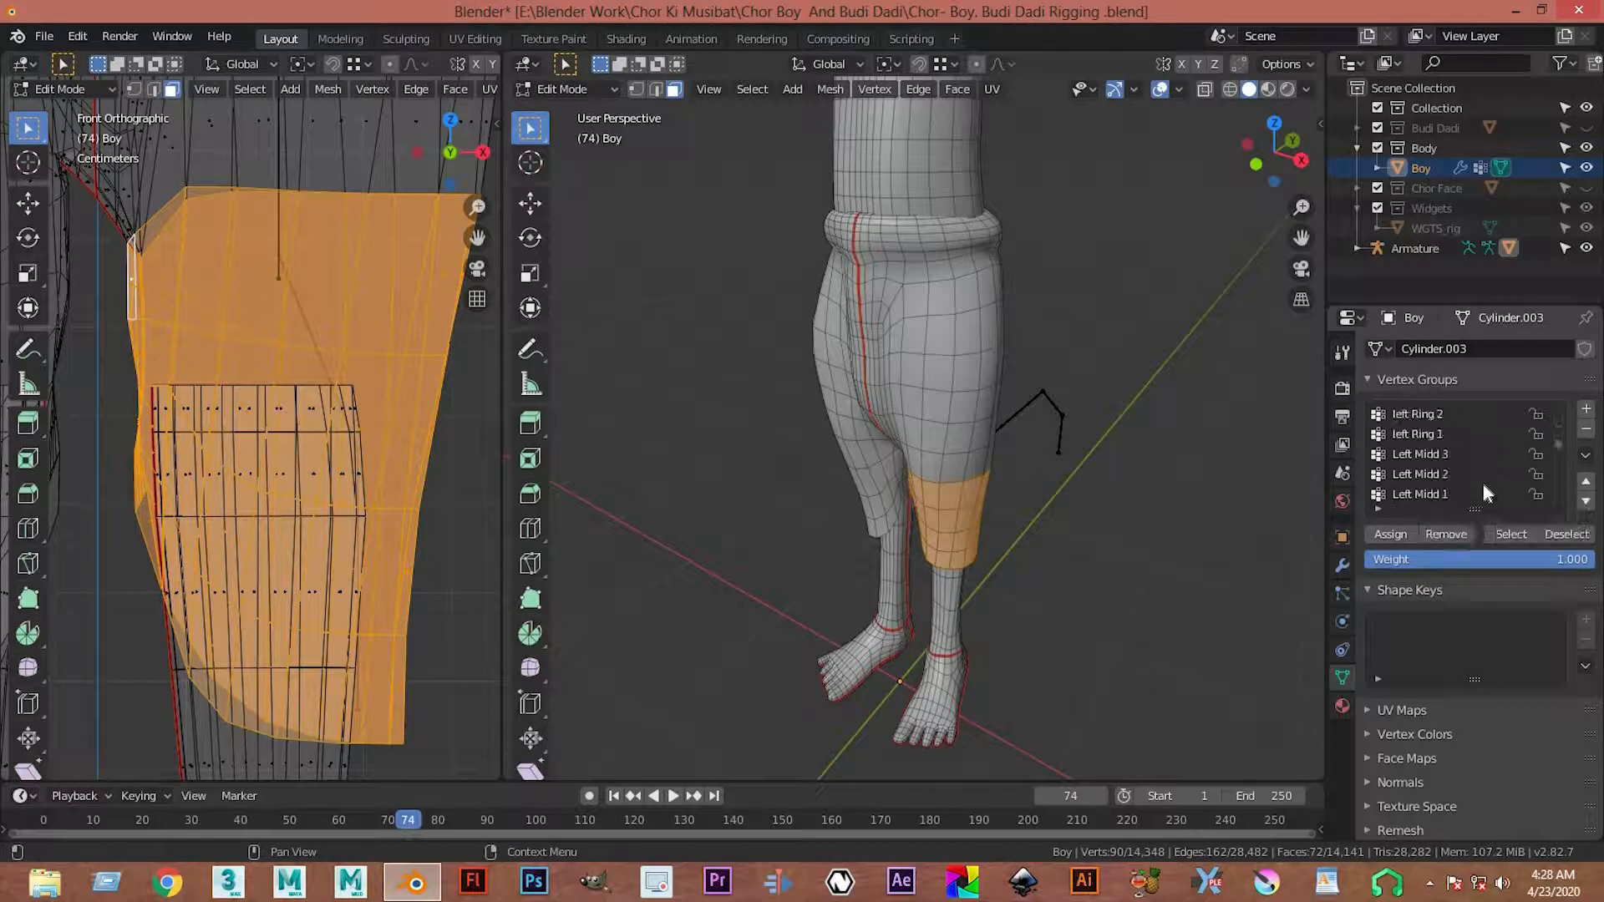
scroll(1484, 487, down, 5)
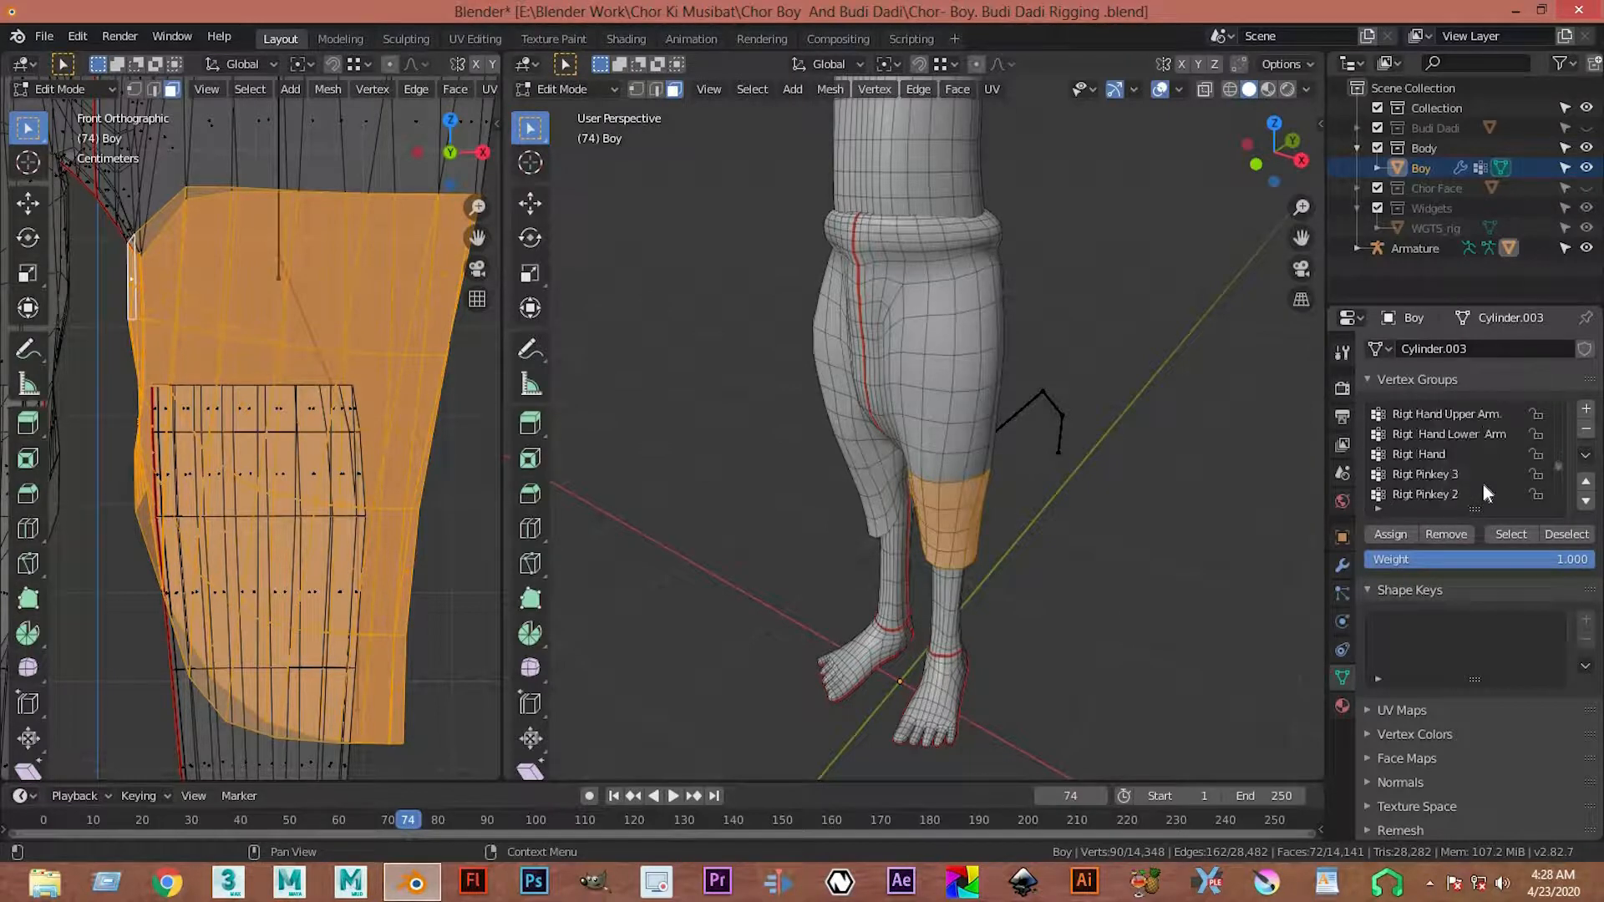
scroll(1452, 468, down, 2)
scroll(1450, 473, down, 9)
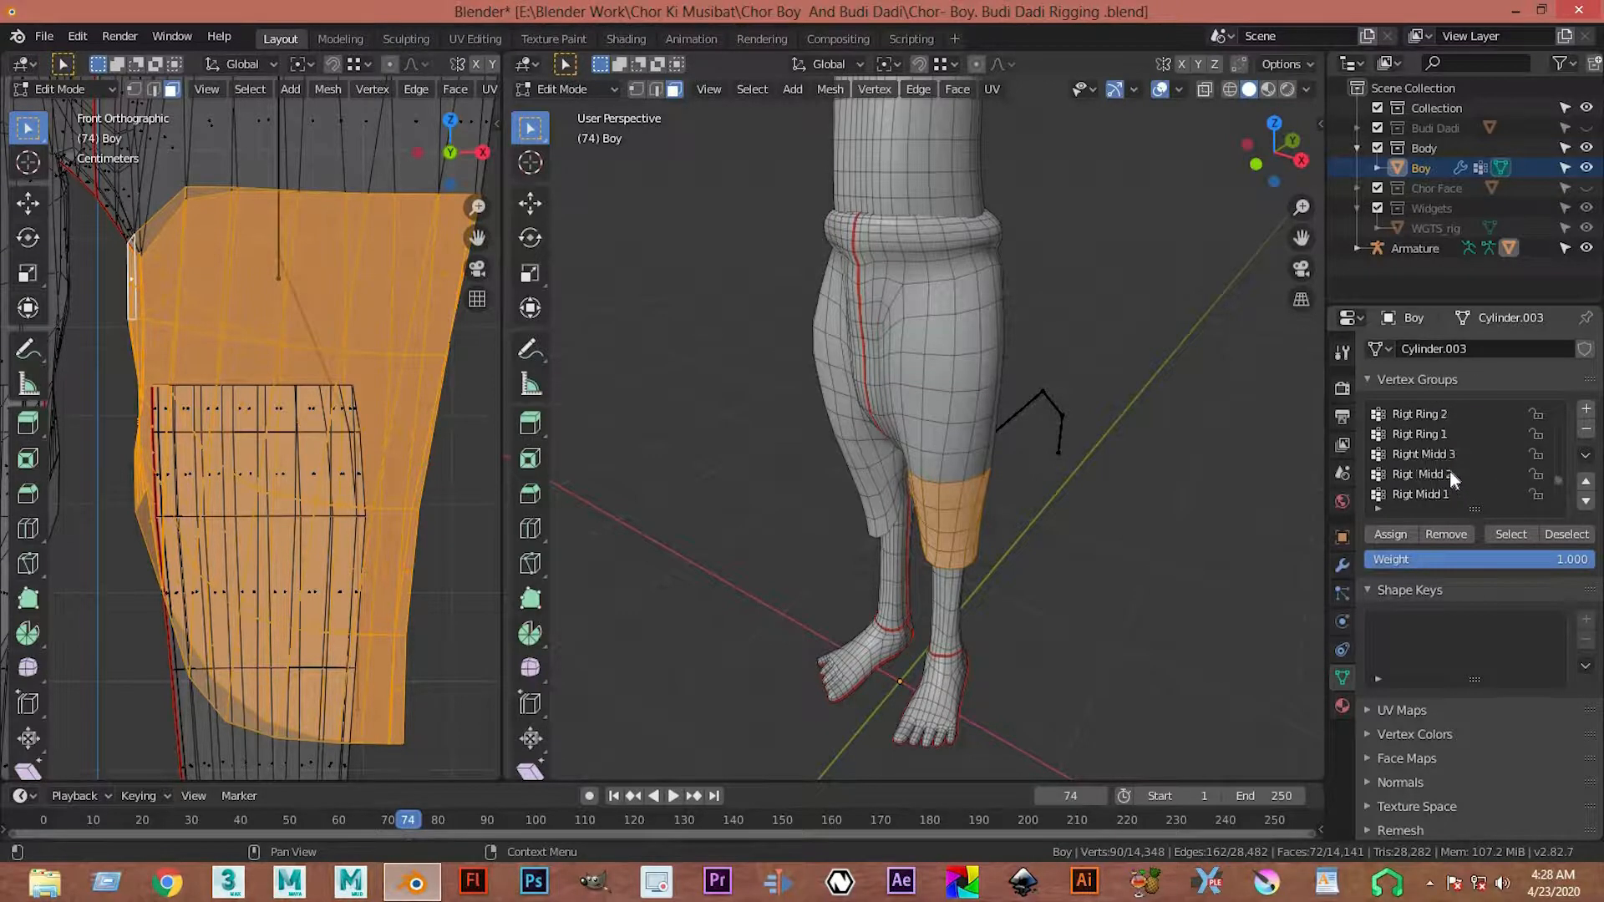
- Return the Boy mesh to Object Mode, then select the armature and show the active bone's properties
middle_drag(1031, 454, 878, 394)
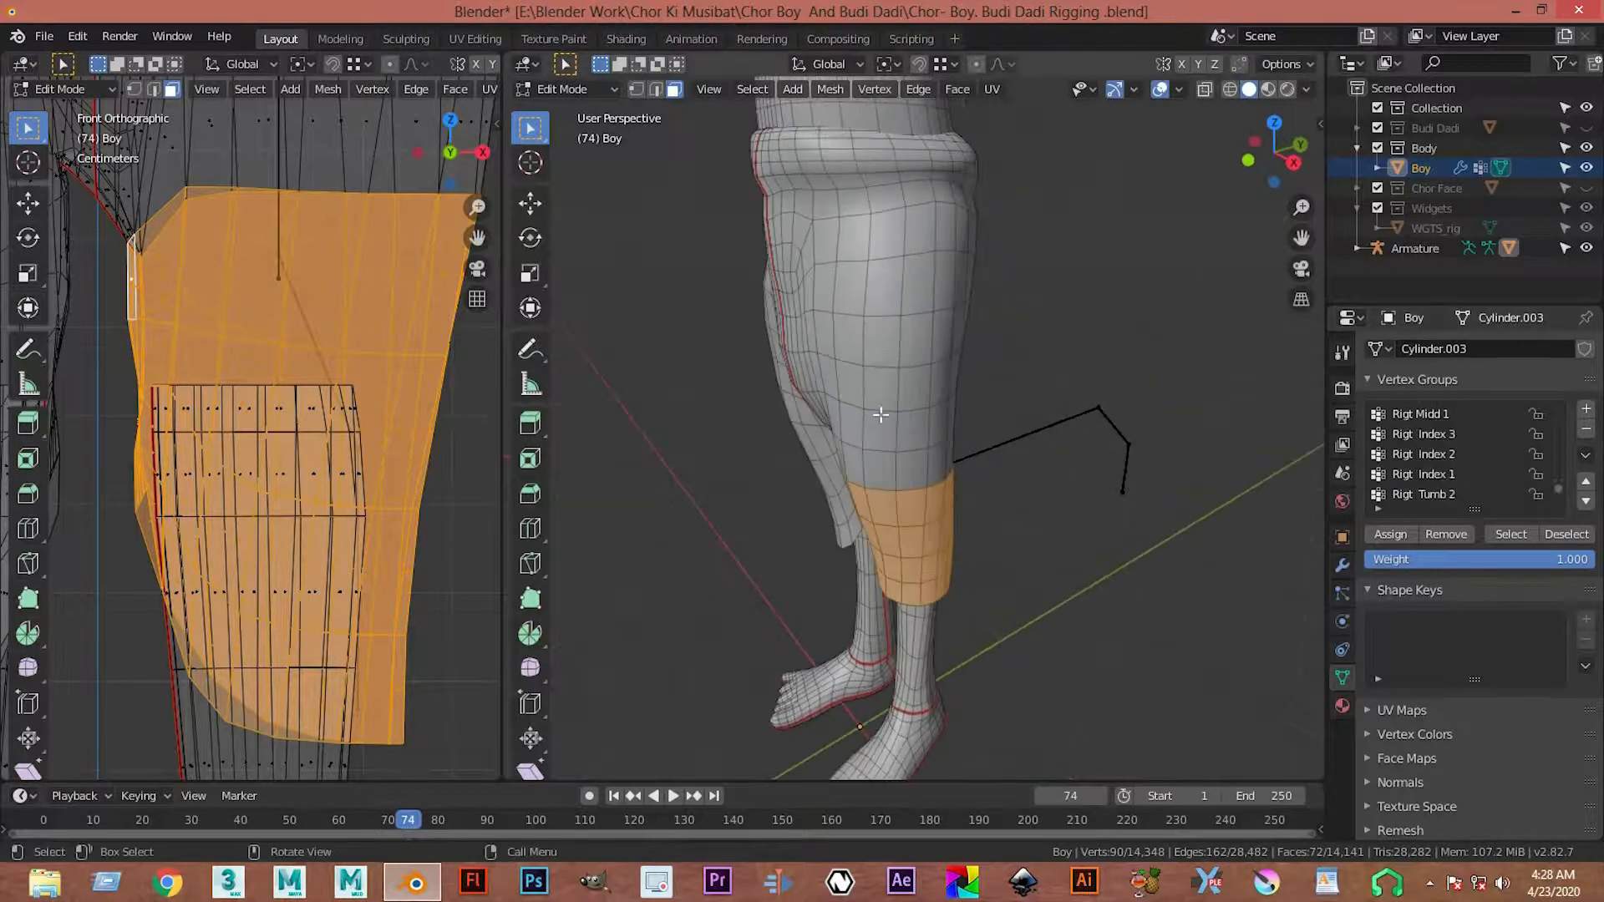
key(Tab)
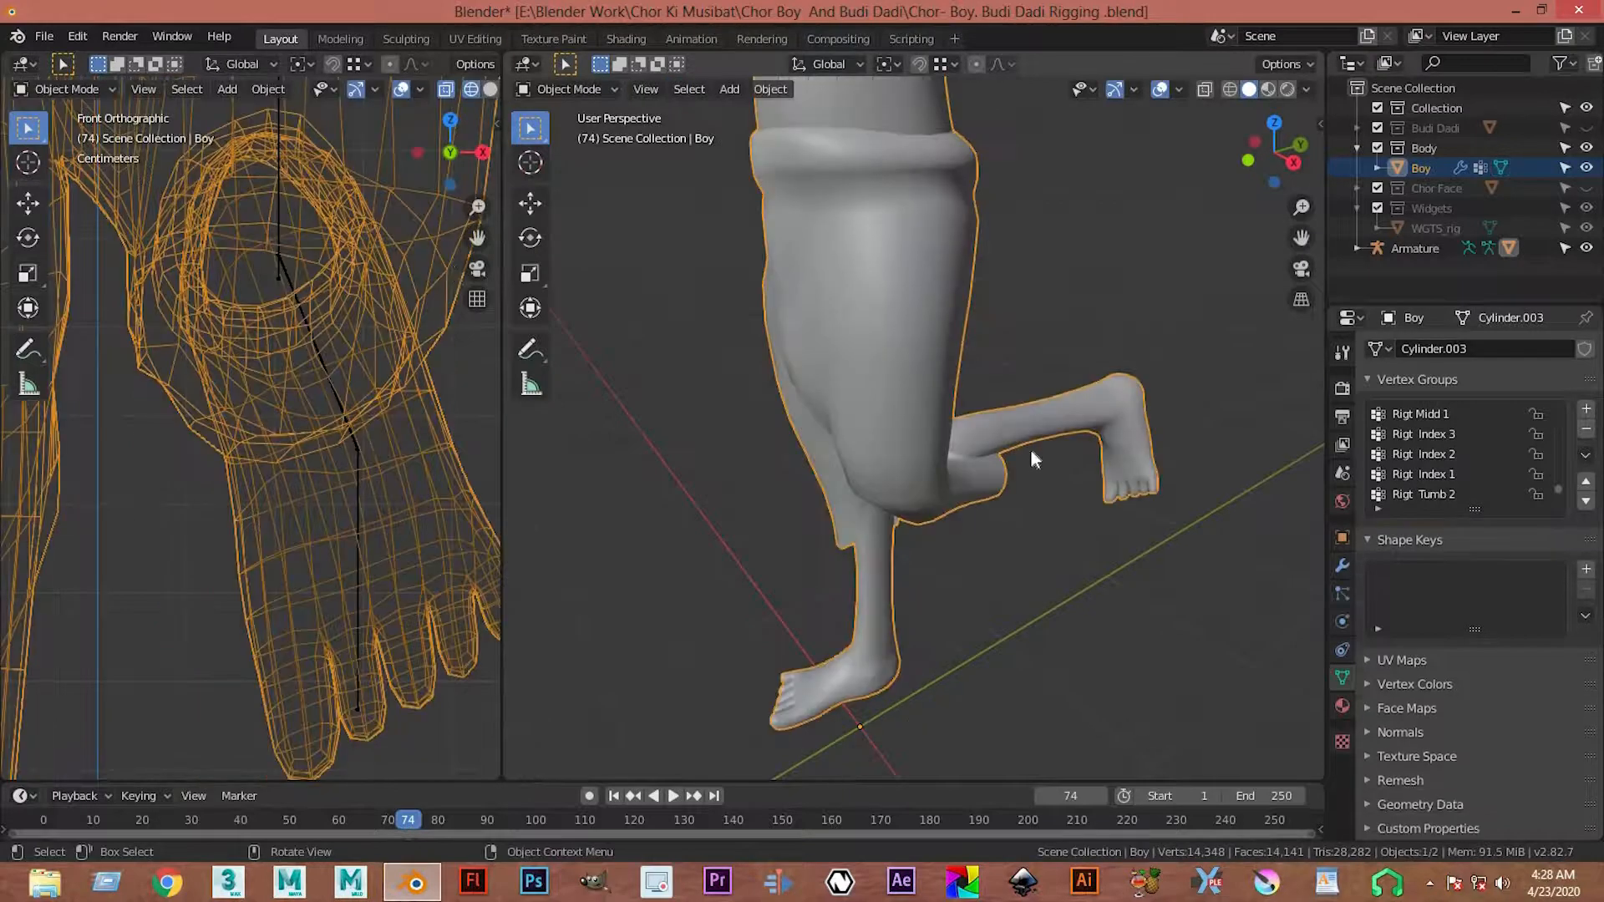
scroll(317, 476, down, 1)
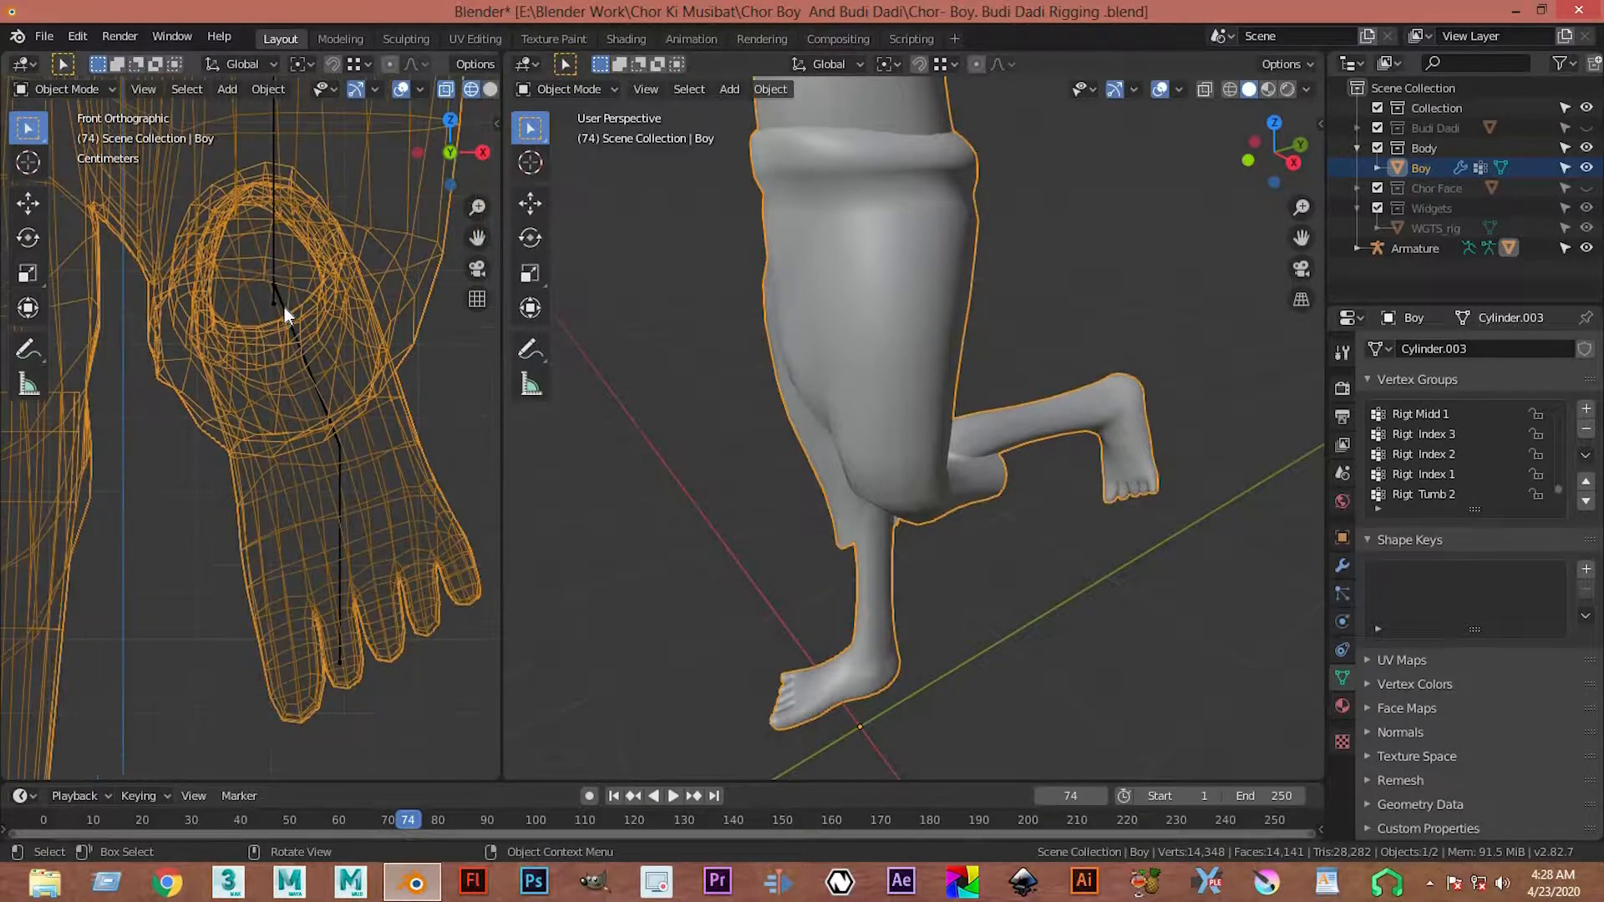
click(284, 307)
scroll(314, 389, down, 4)
mouse_move(302, 385)
middle_down()
mouse_move(241, 377)
mouse_move(297, 383)
middle_up()
click(1349, 652)
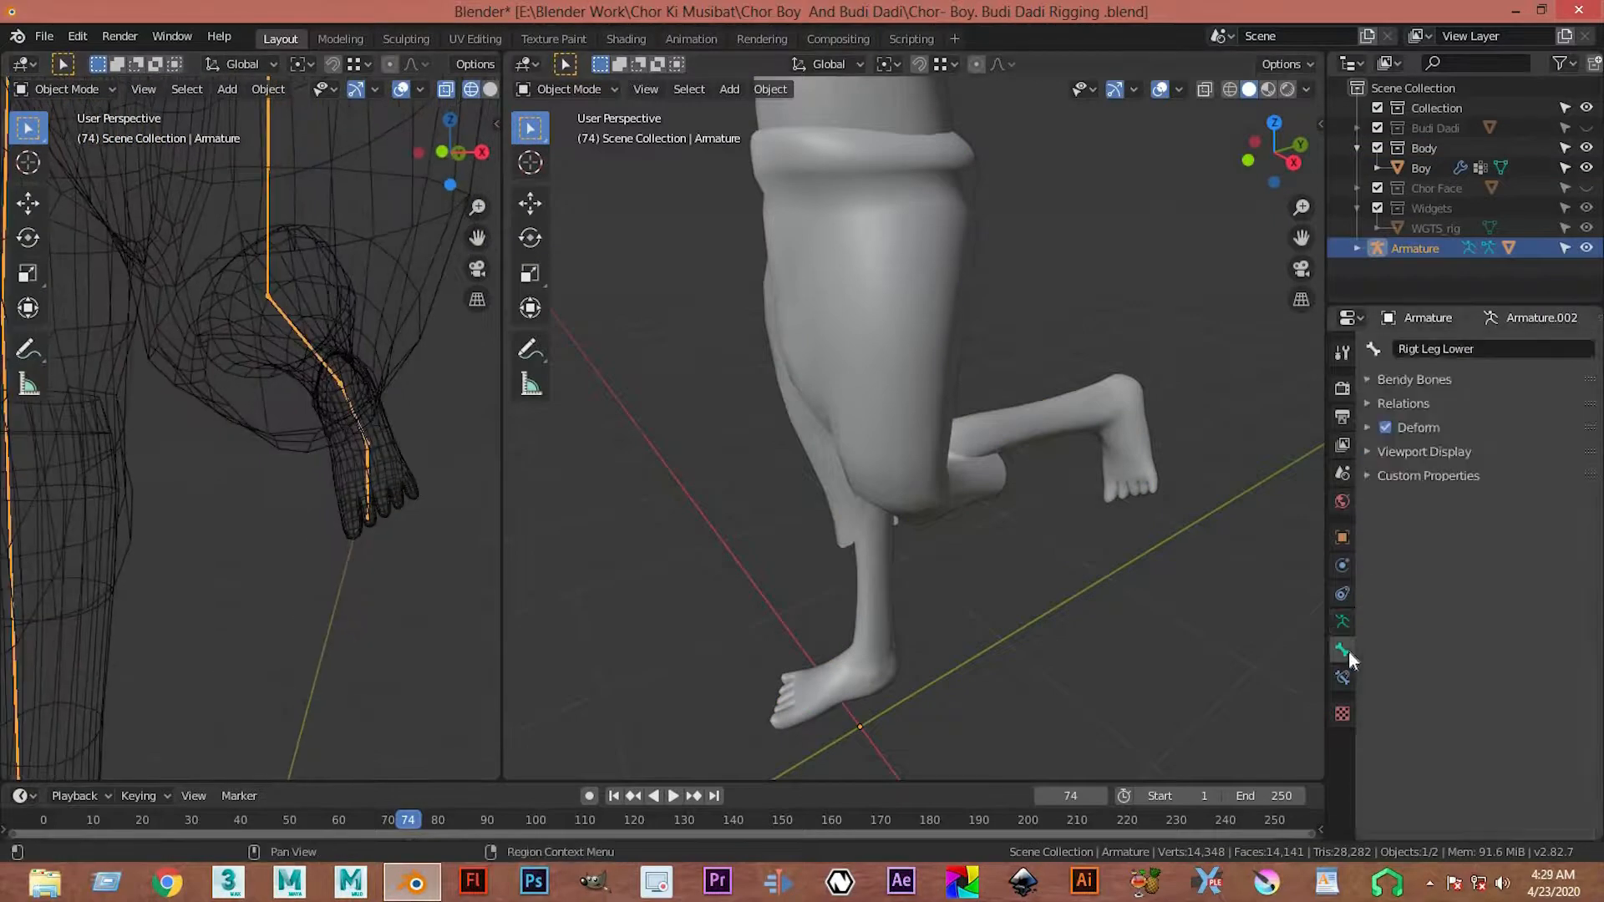
scroll(306, 434, down, 5)
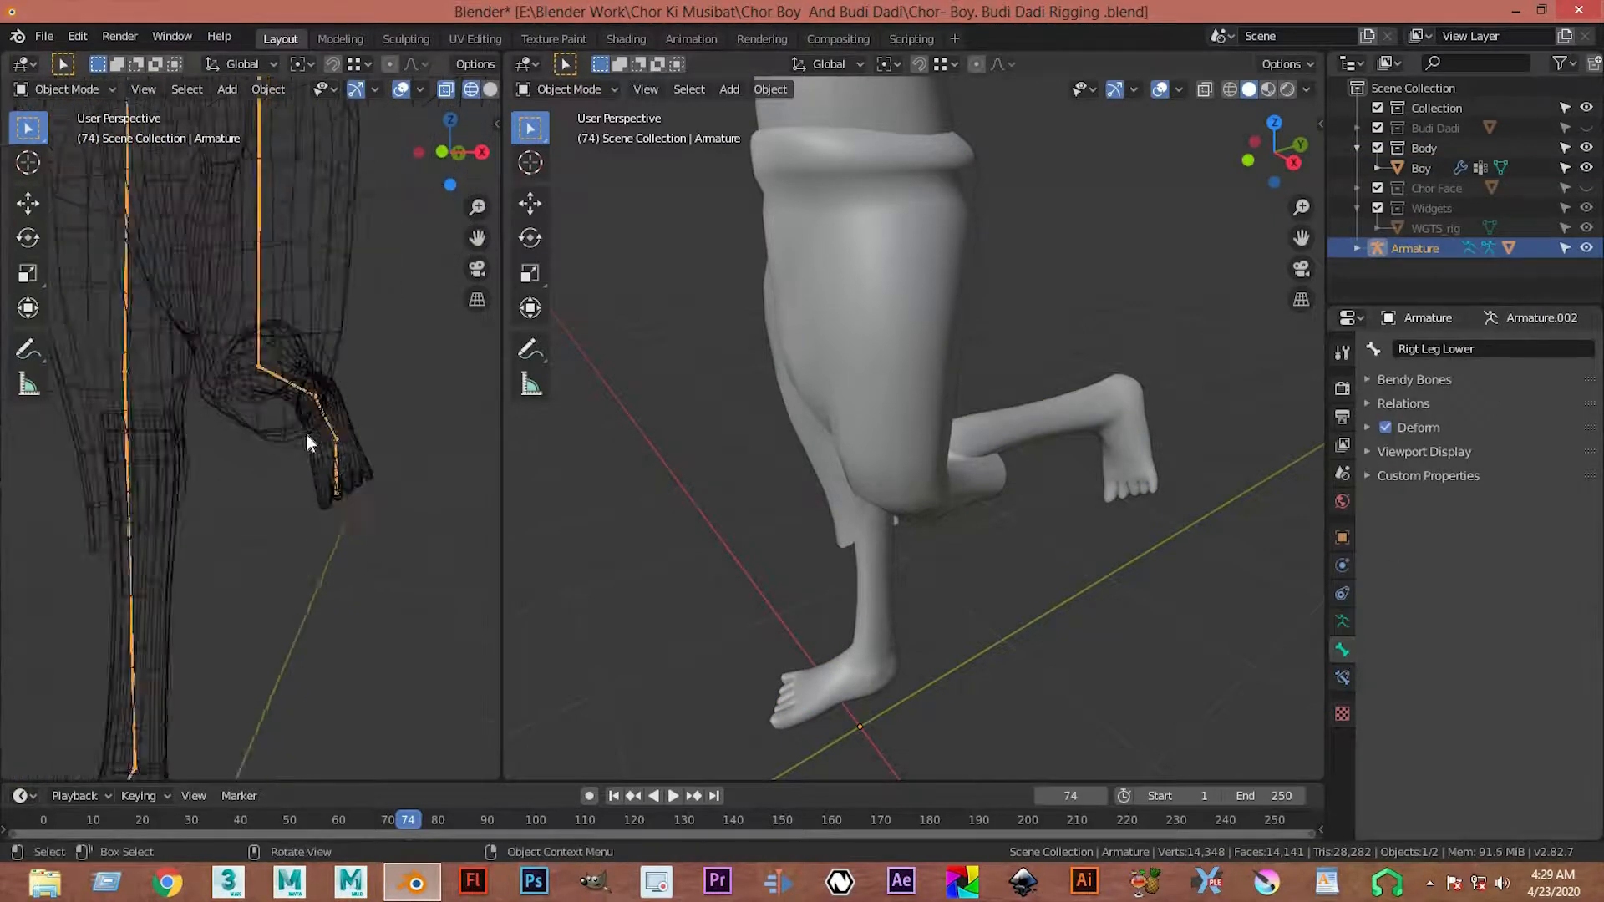
scroll(1074, 469, down, 1)
middle_drag(1075, 469, 1149, 468)
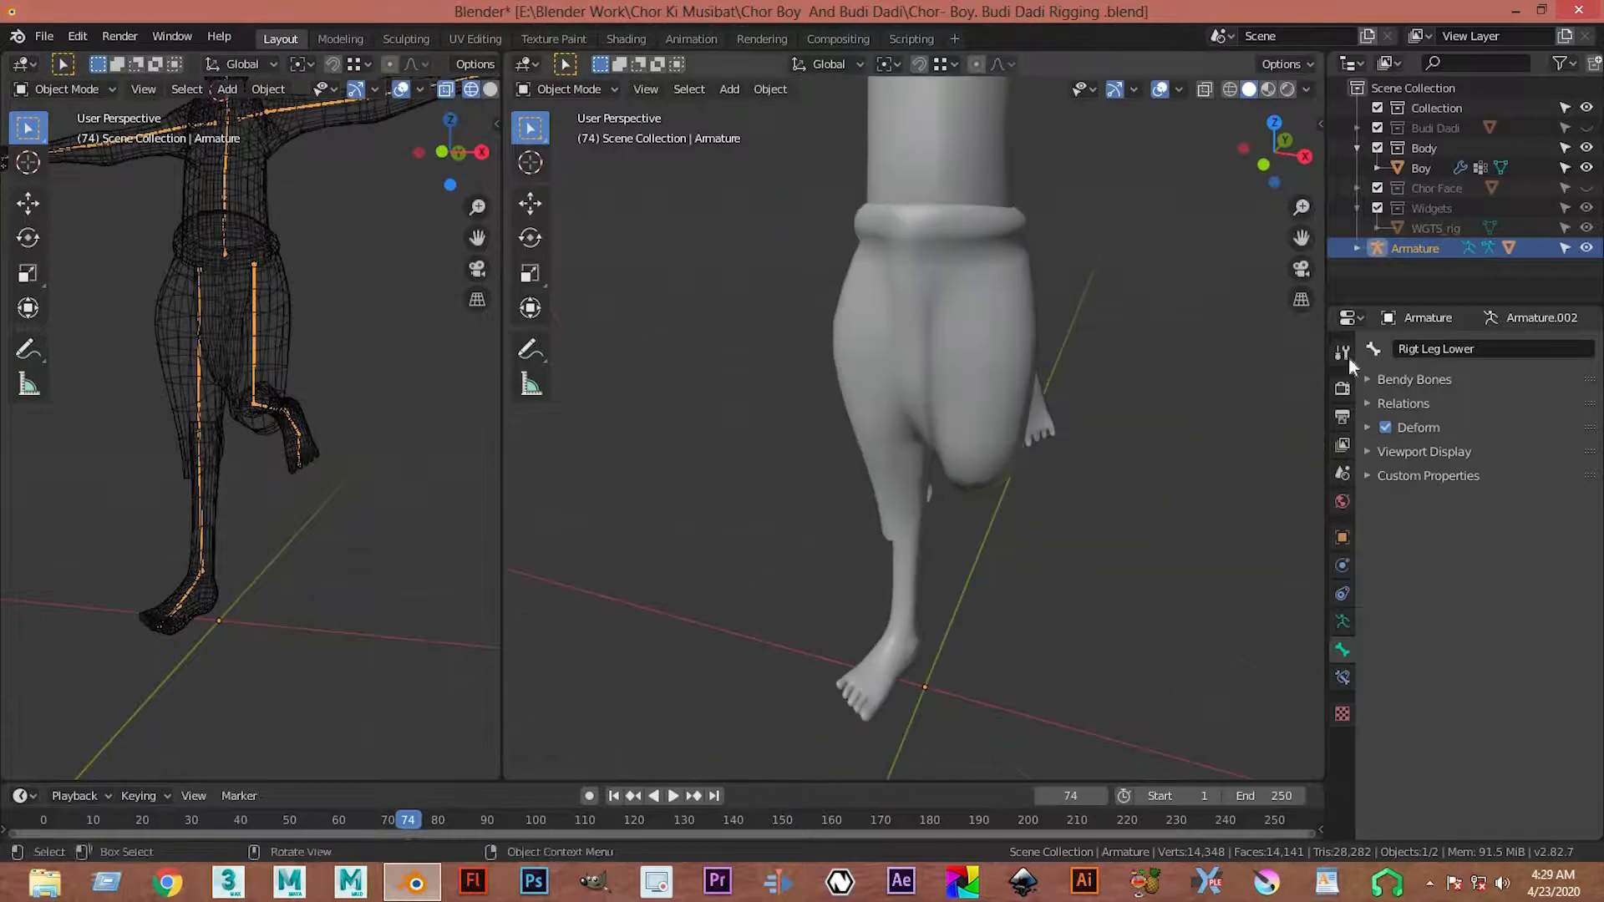
- Try to rename the active lower leg bone as Left Leg Lower in Object Mode, and undo the attempt
click(1427, 348)
click(1418, 349)
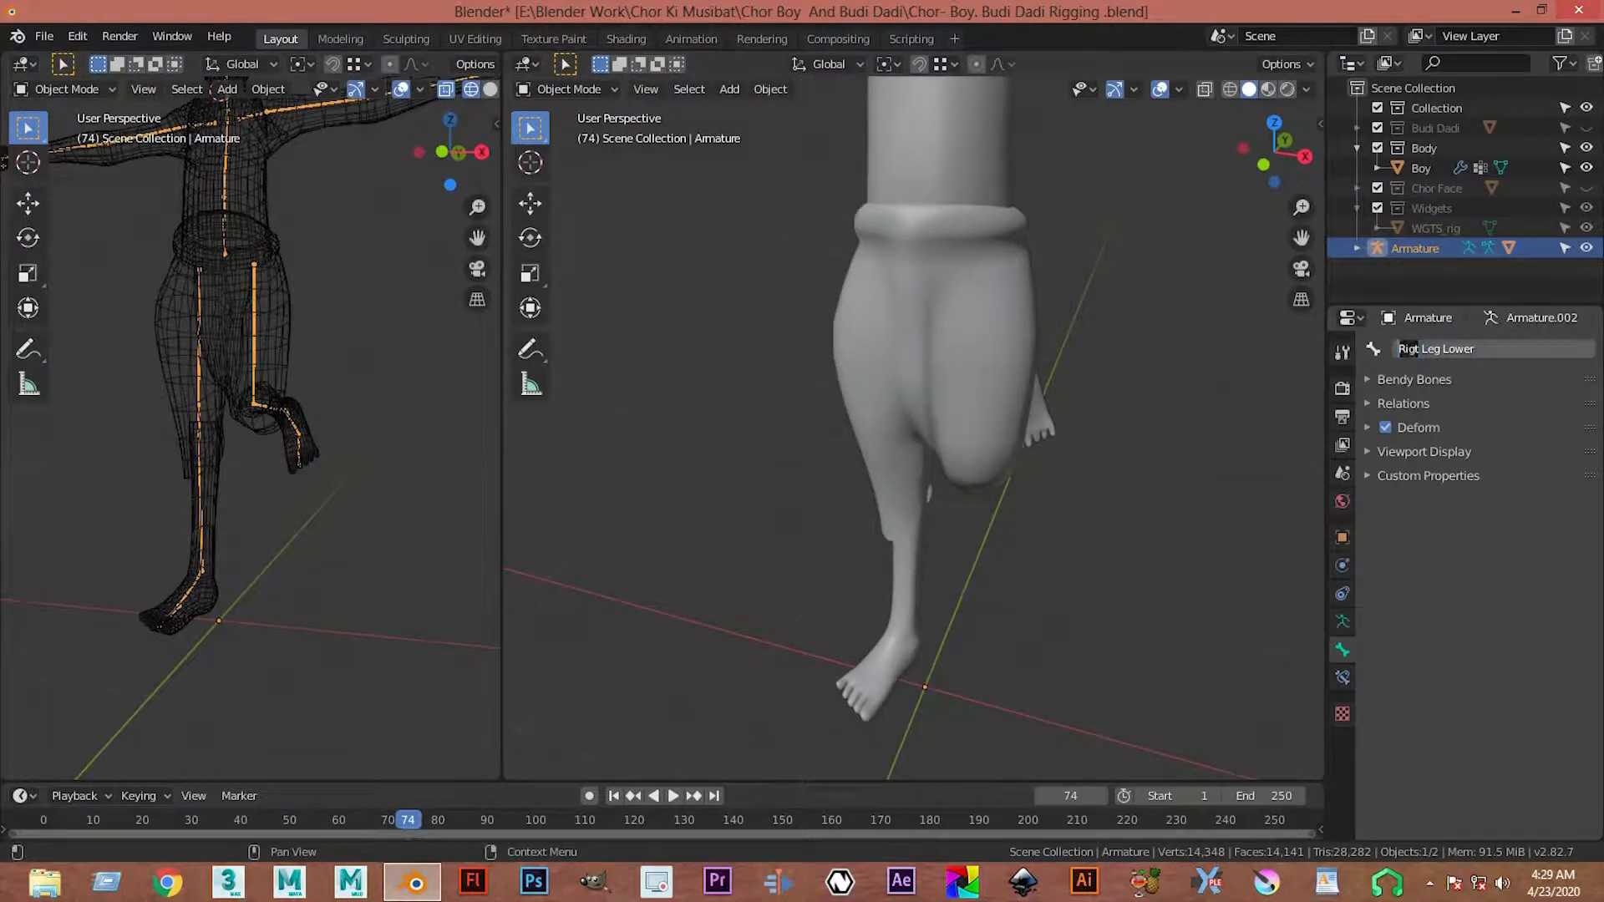
key(ctrl+BackSpace)
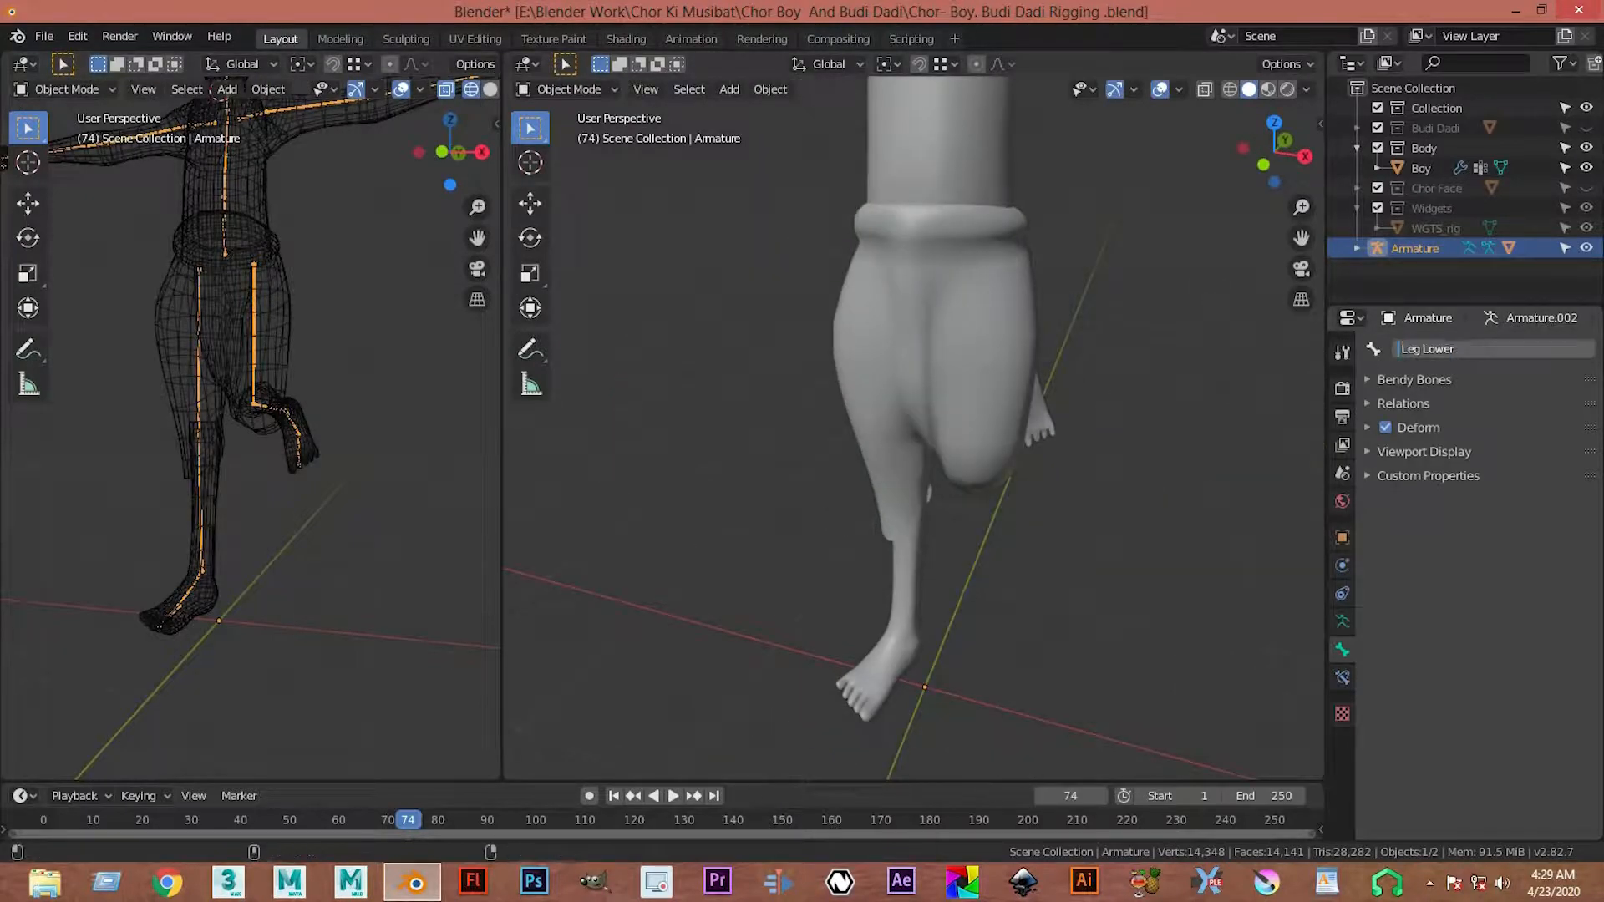
text(Left)
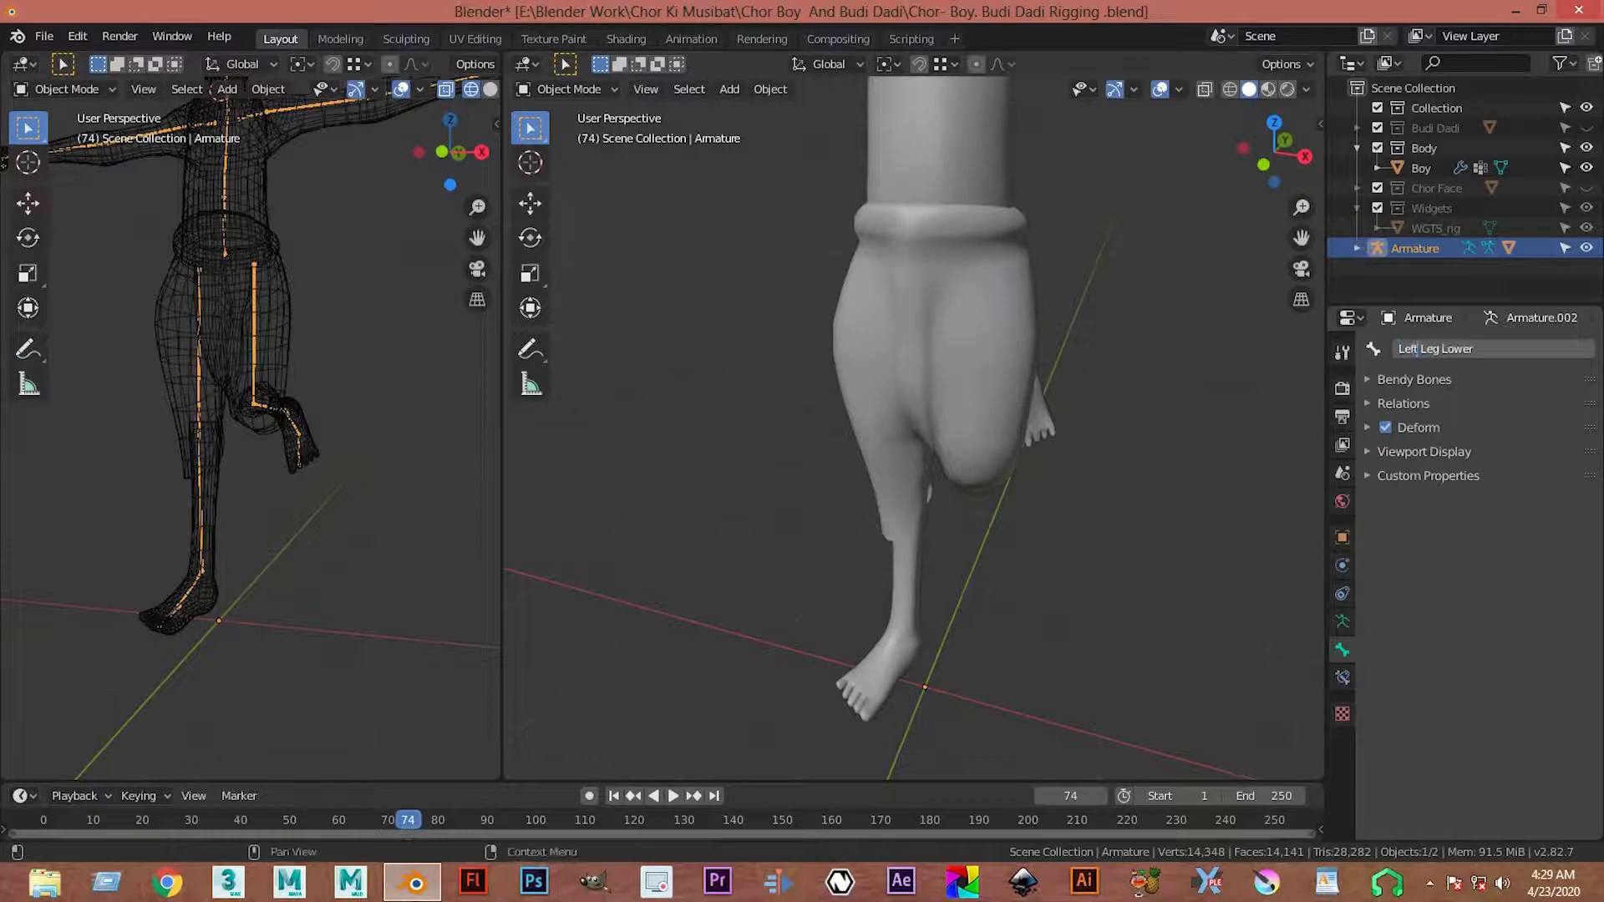
key(Return)
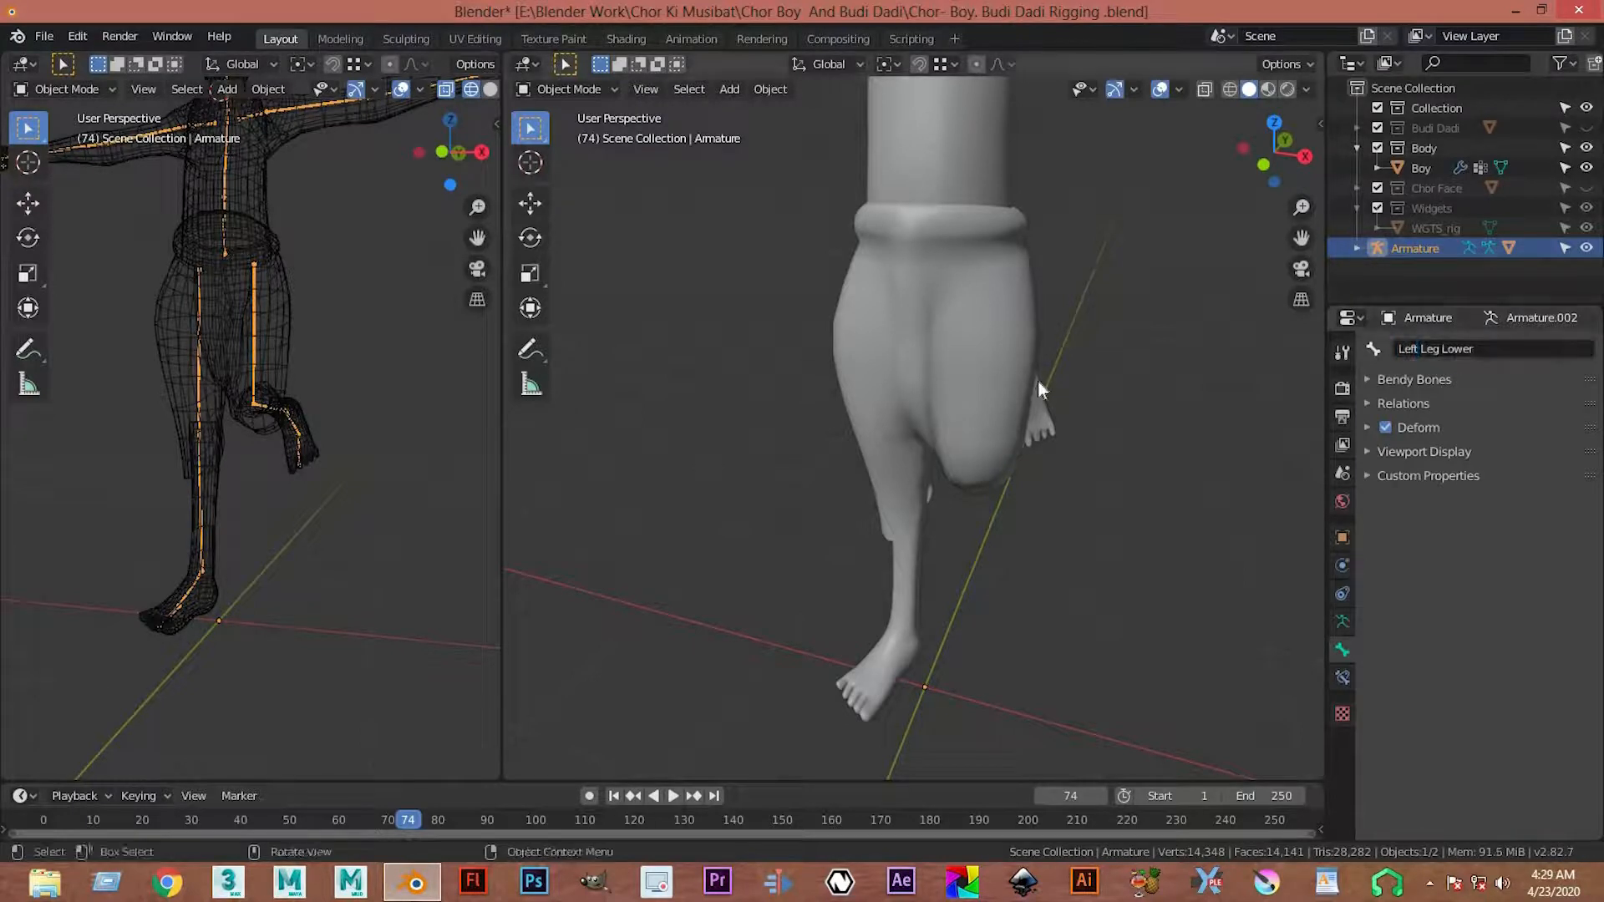
click(201, 428)
click(199, 413)
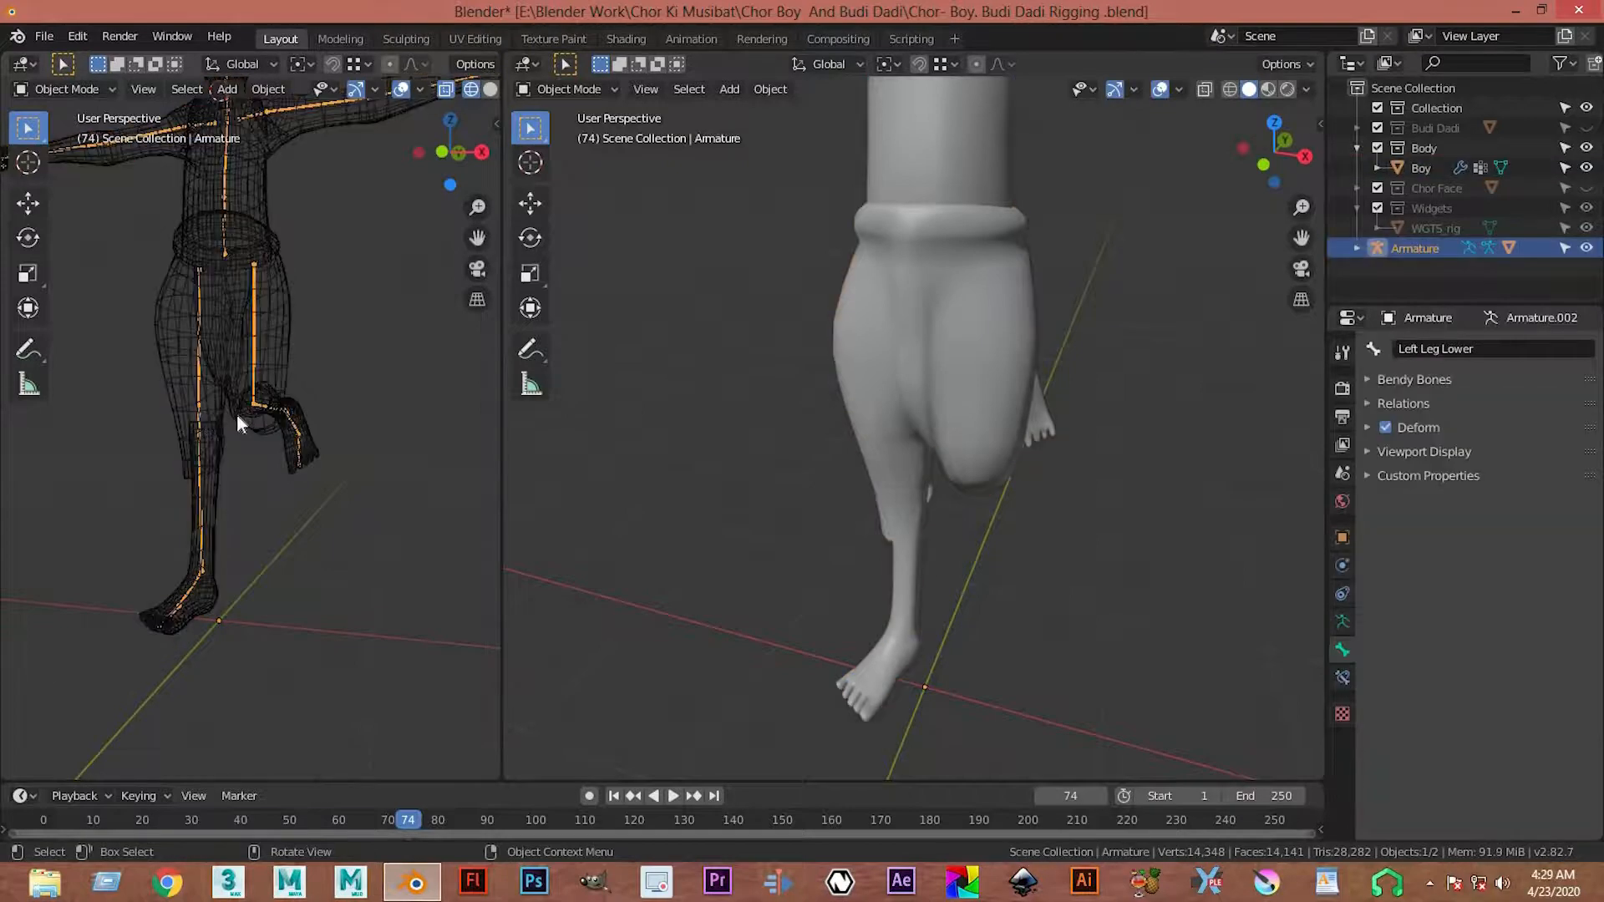
key(ctrl+z)
key(ctrl+z)
key(ctrl+z)
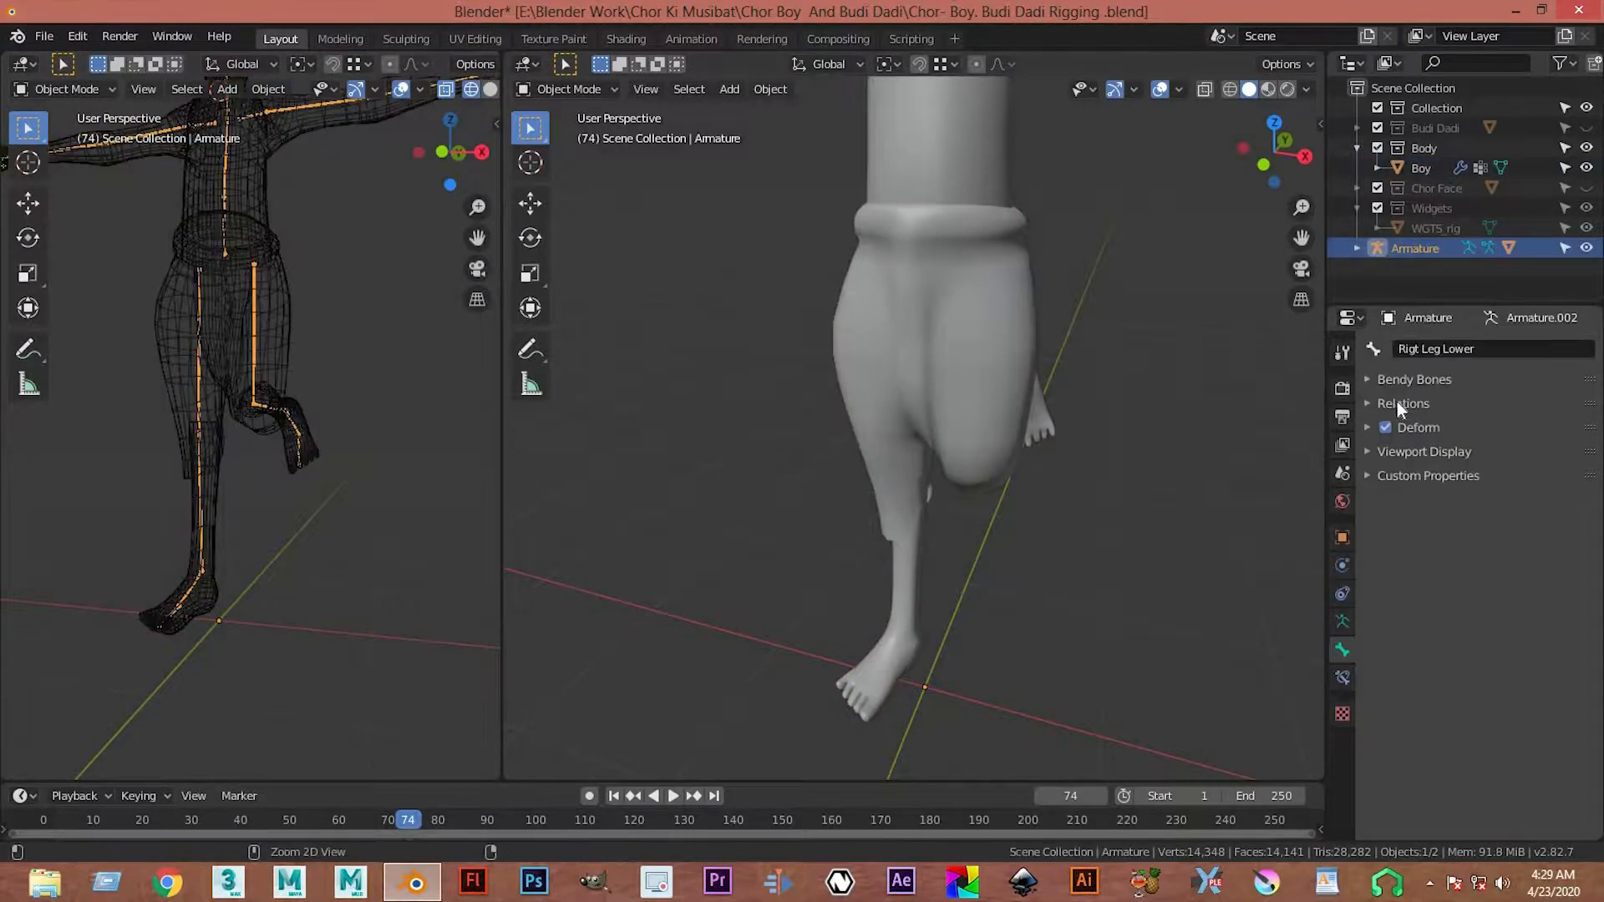
- Put the armature in Edit Mode and rename the active lower leg bone as Left Leg Lower
click(22, 63)
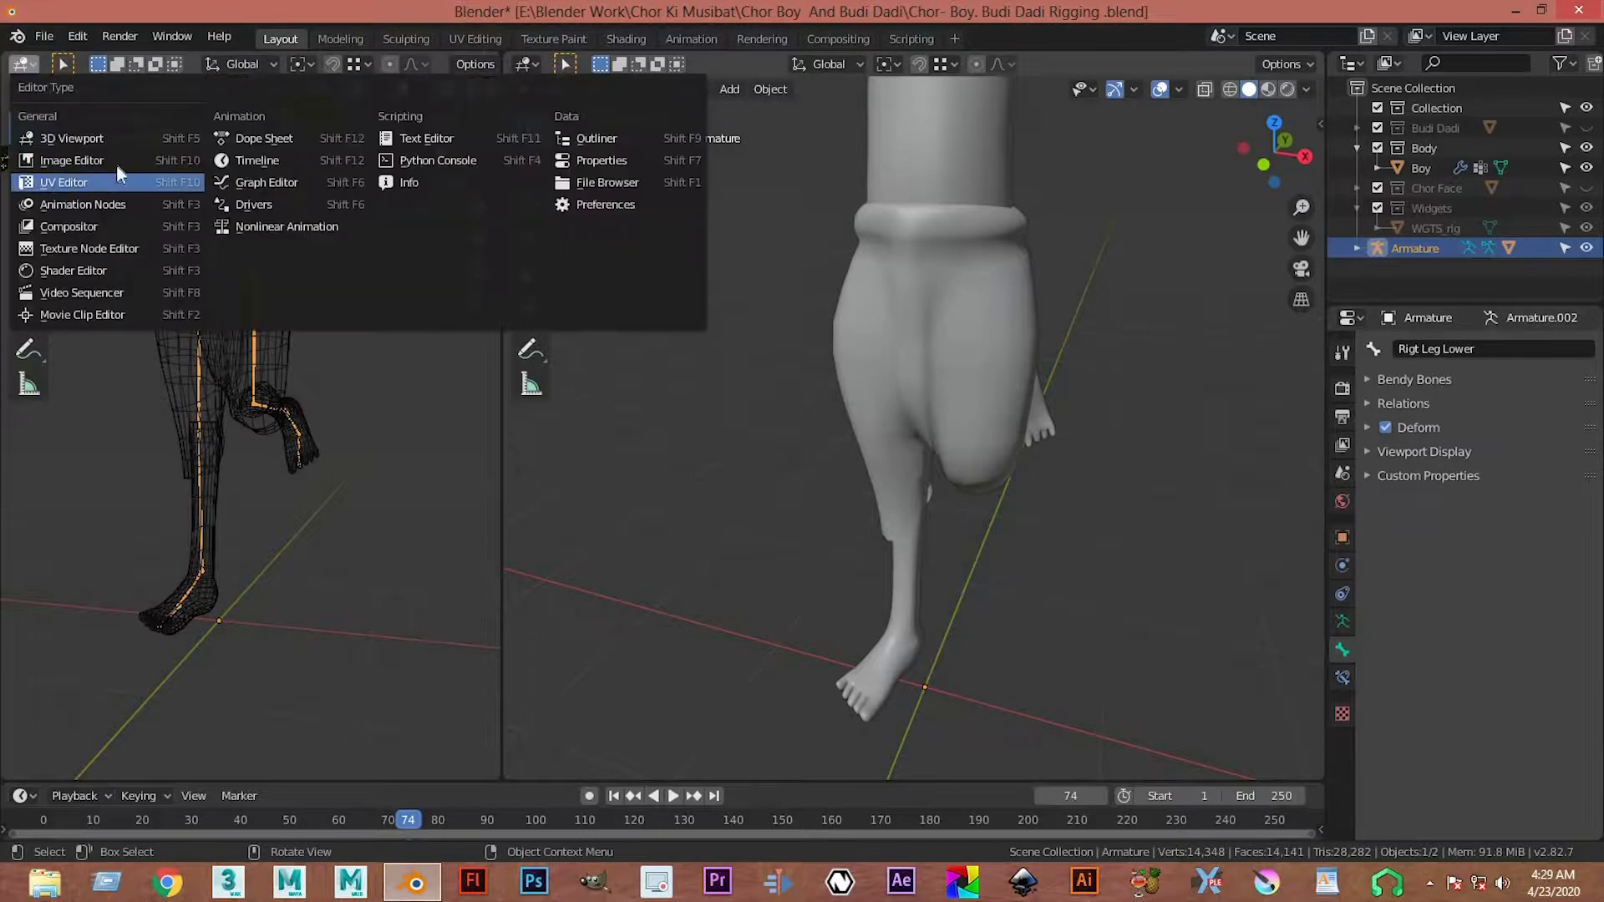
click(73, 90)
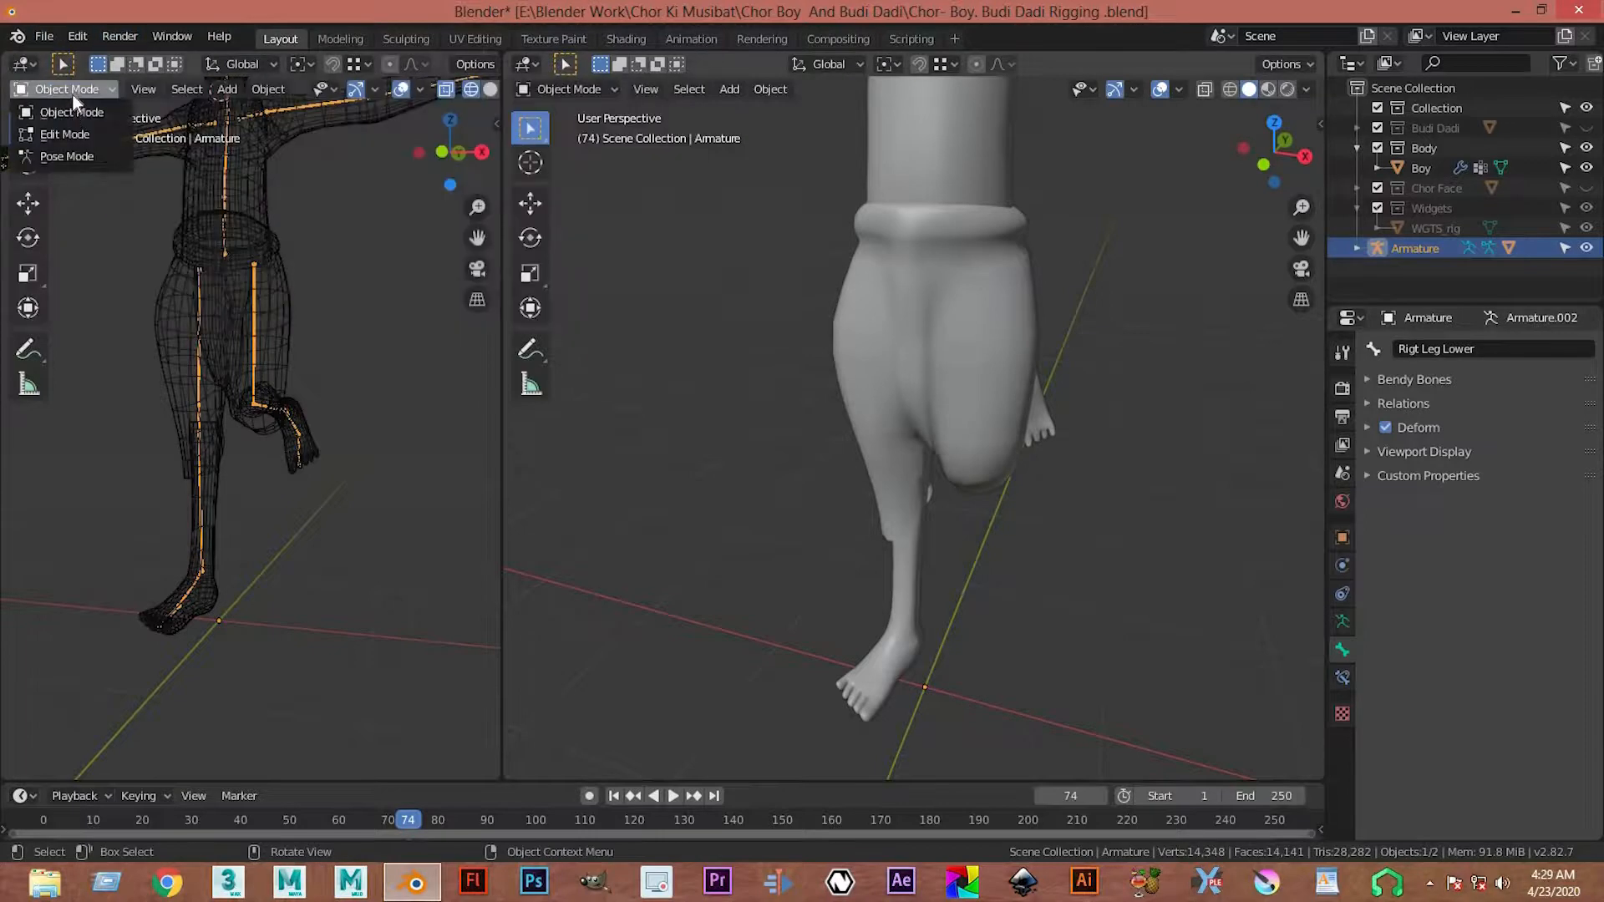
click(73, 139)
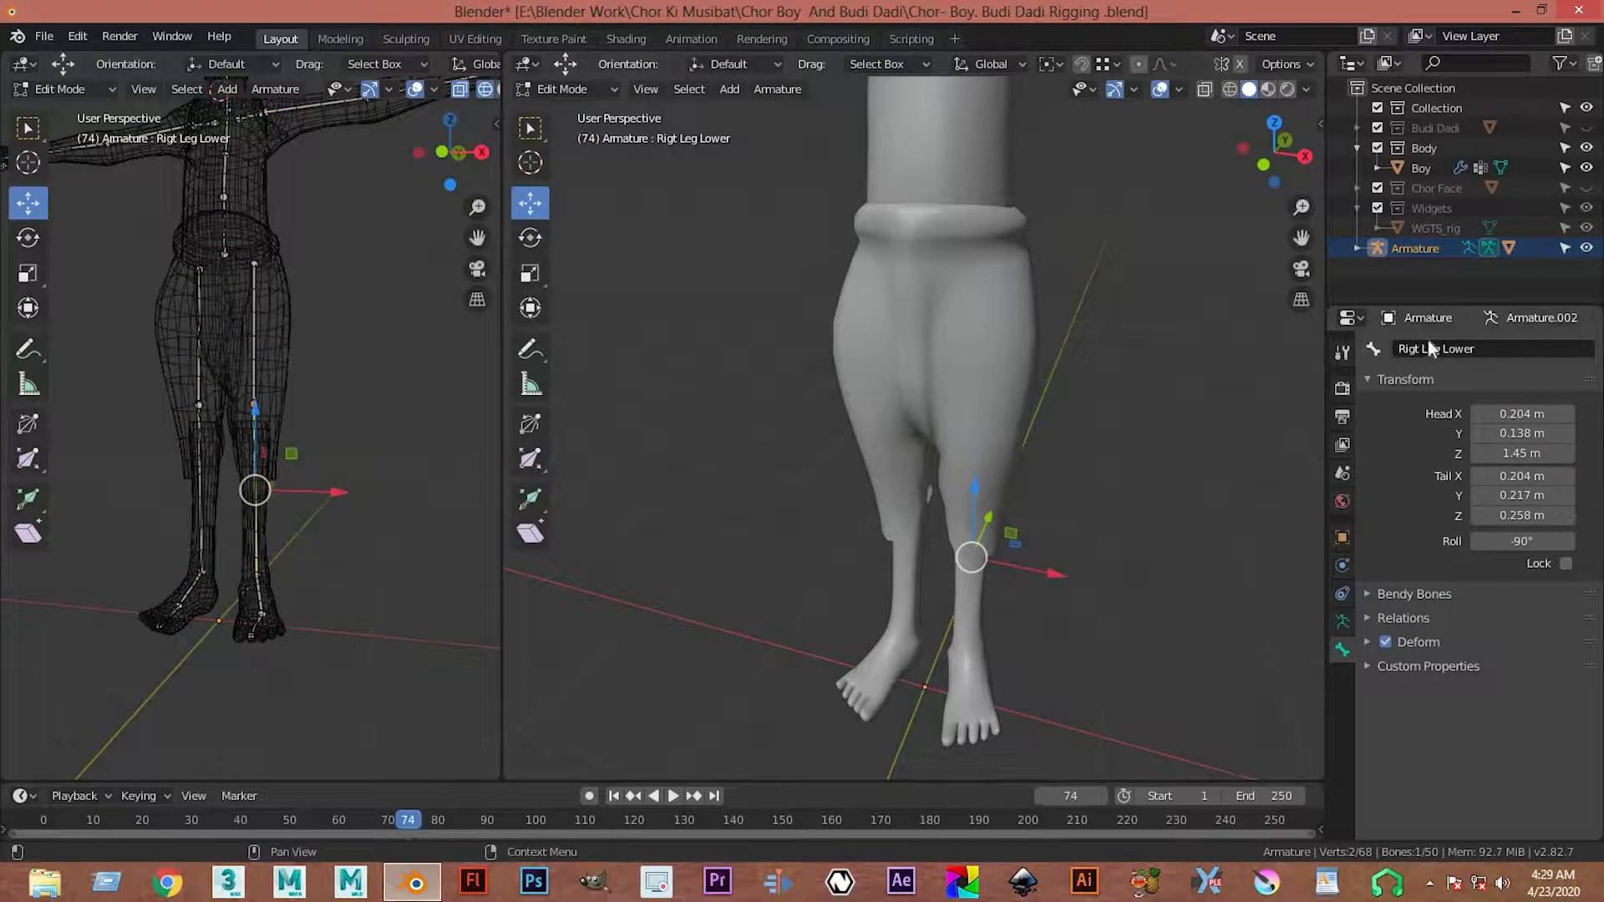
click(1474, 349)
click(1420, 349)
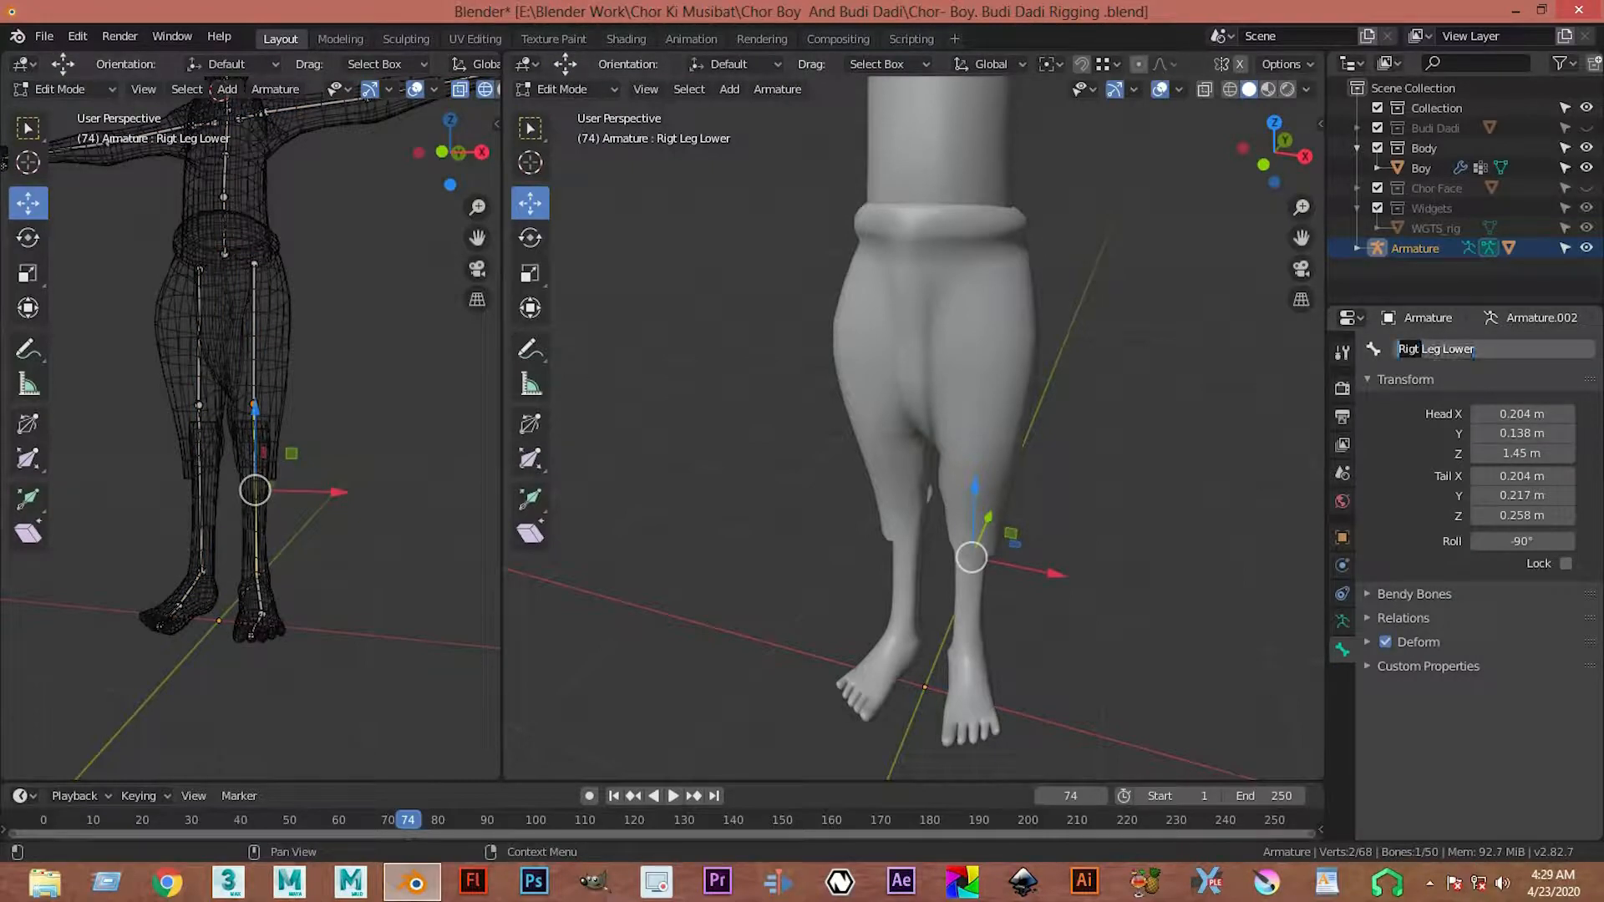
text(Left)
key(Return)
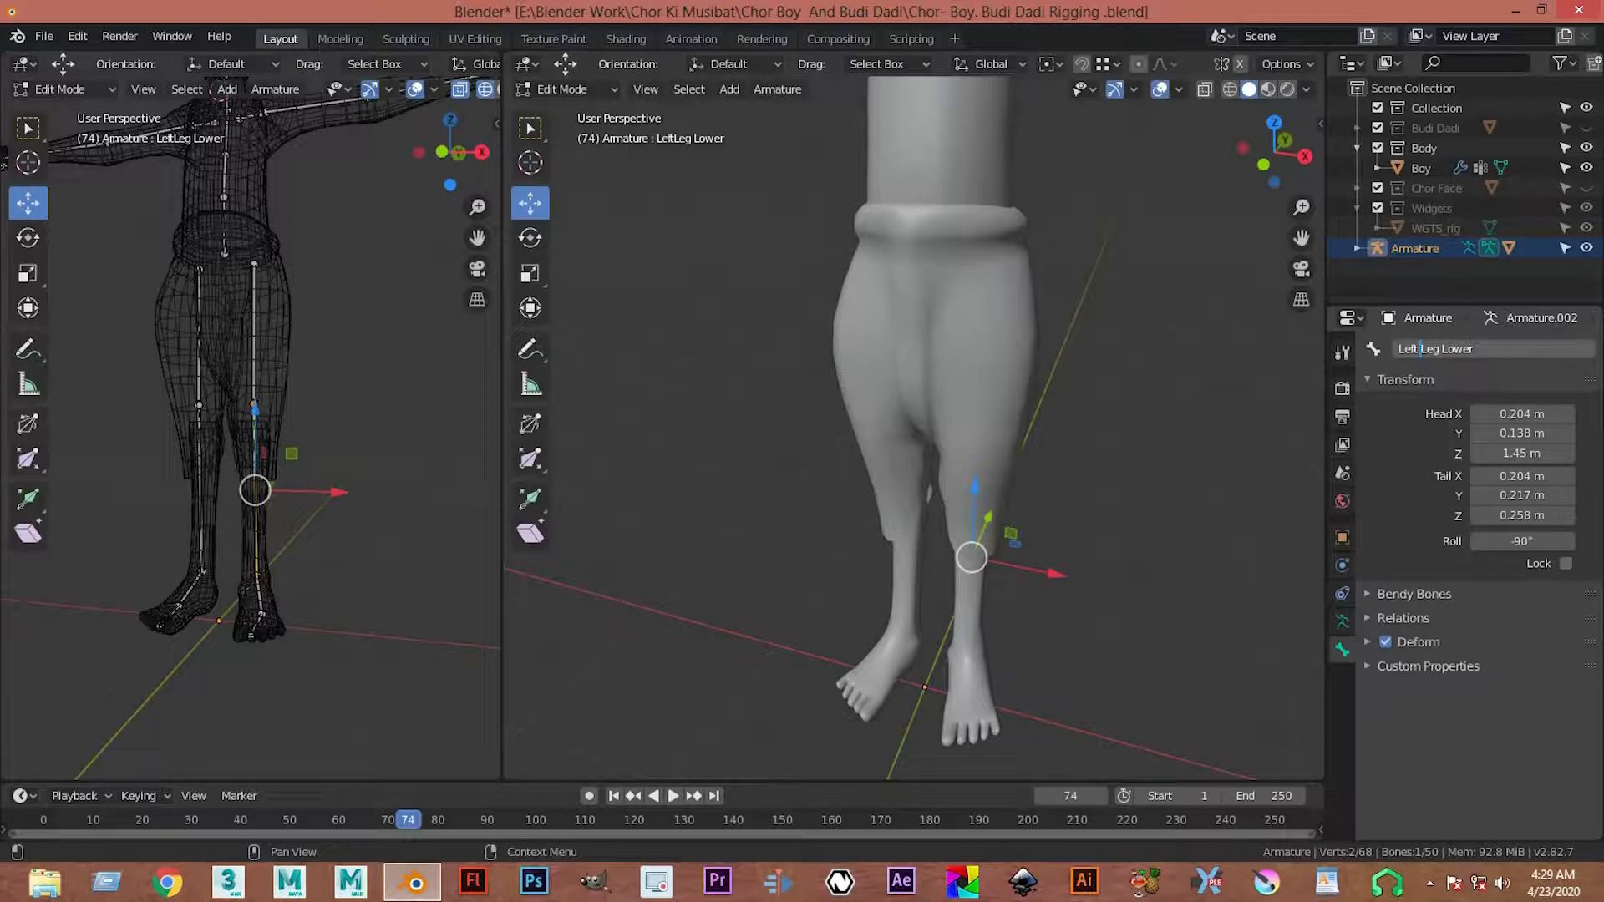
- Check the names of the lower and upper leg bones on both sides and return the armature to Object Mode
click(198, 438)
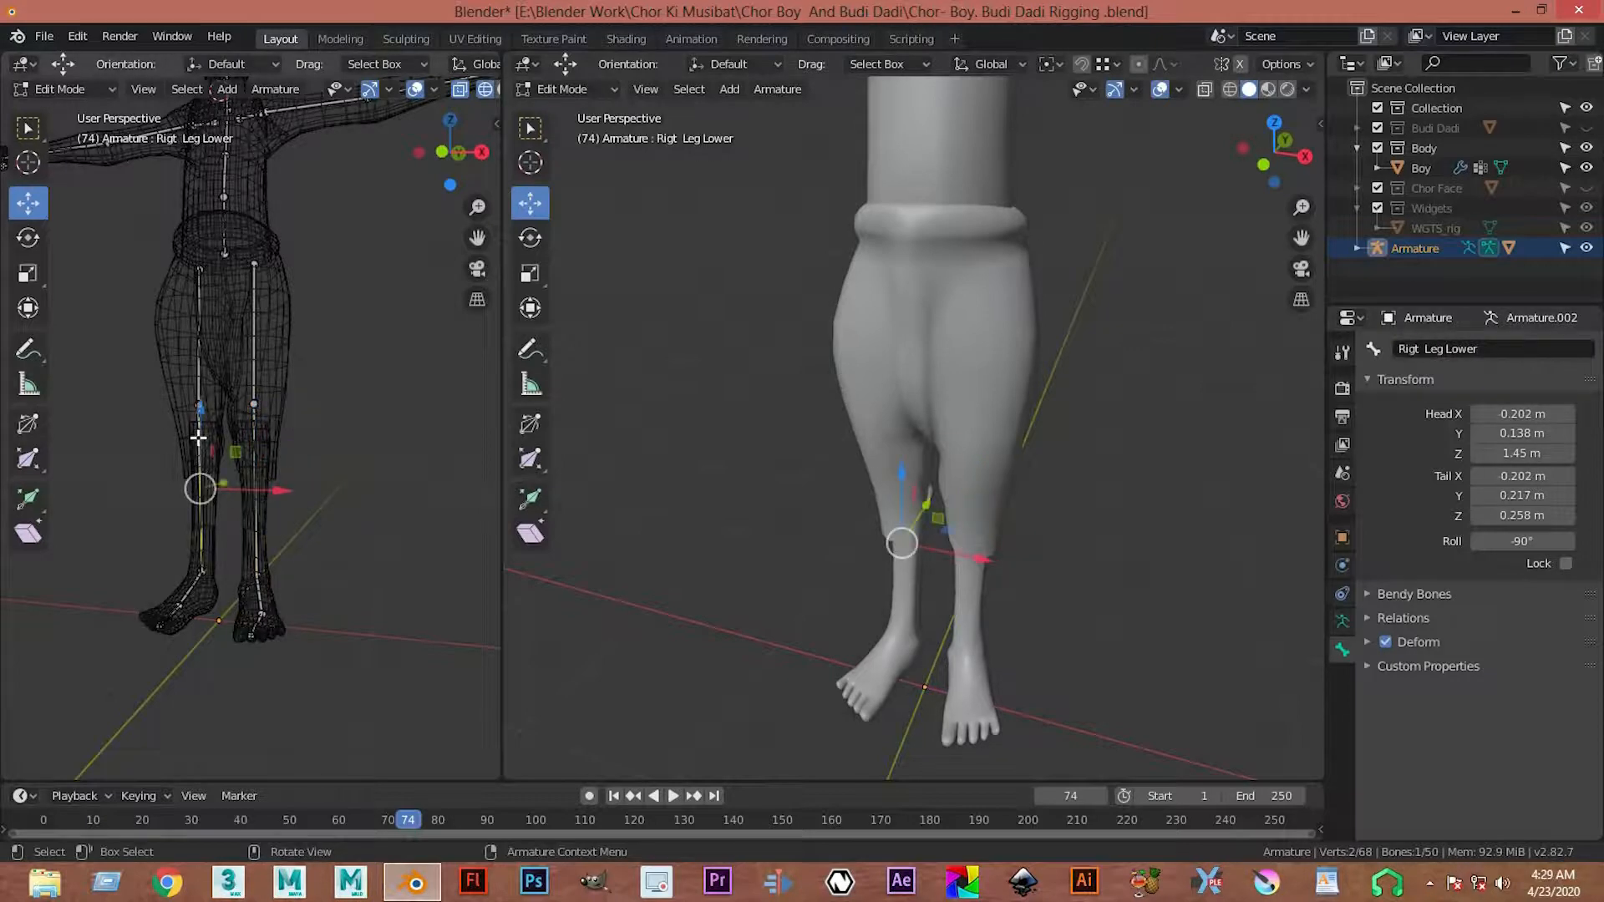
click(255, 456)
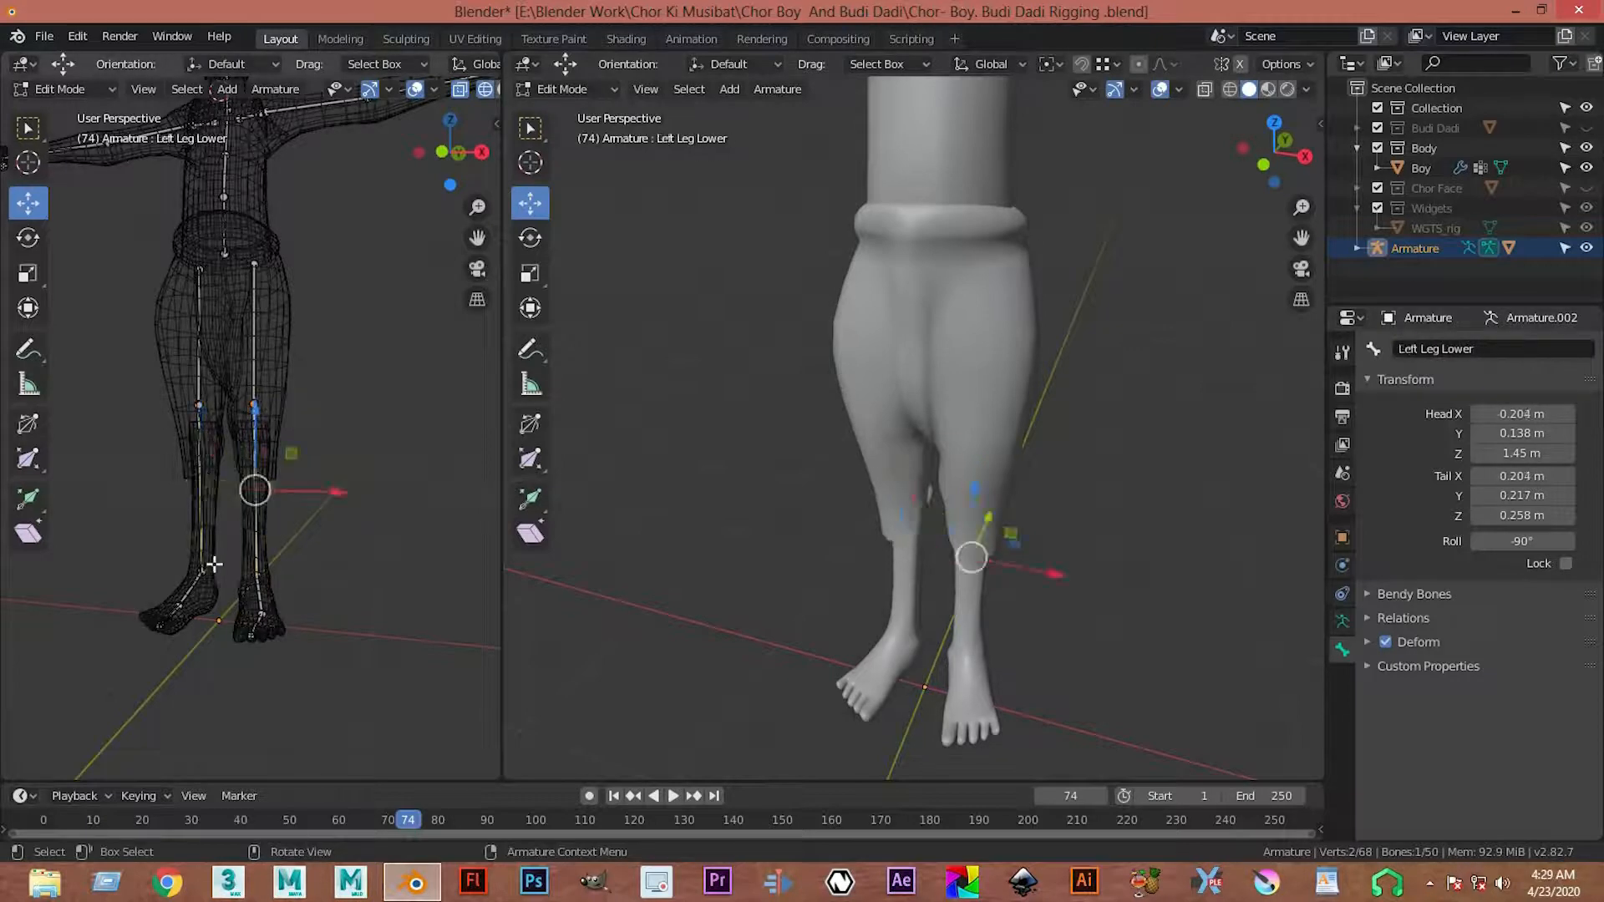
click(256, 347)
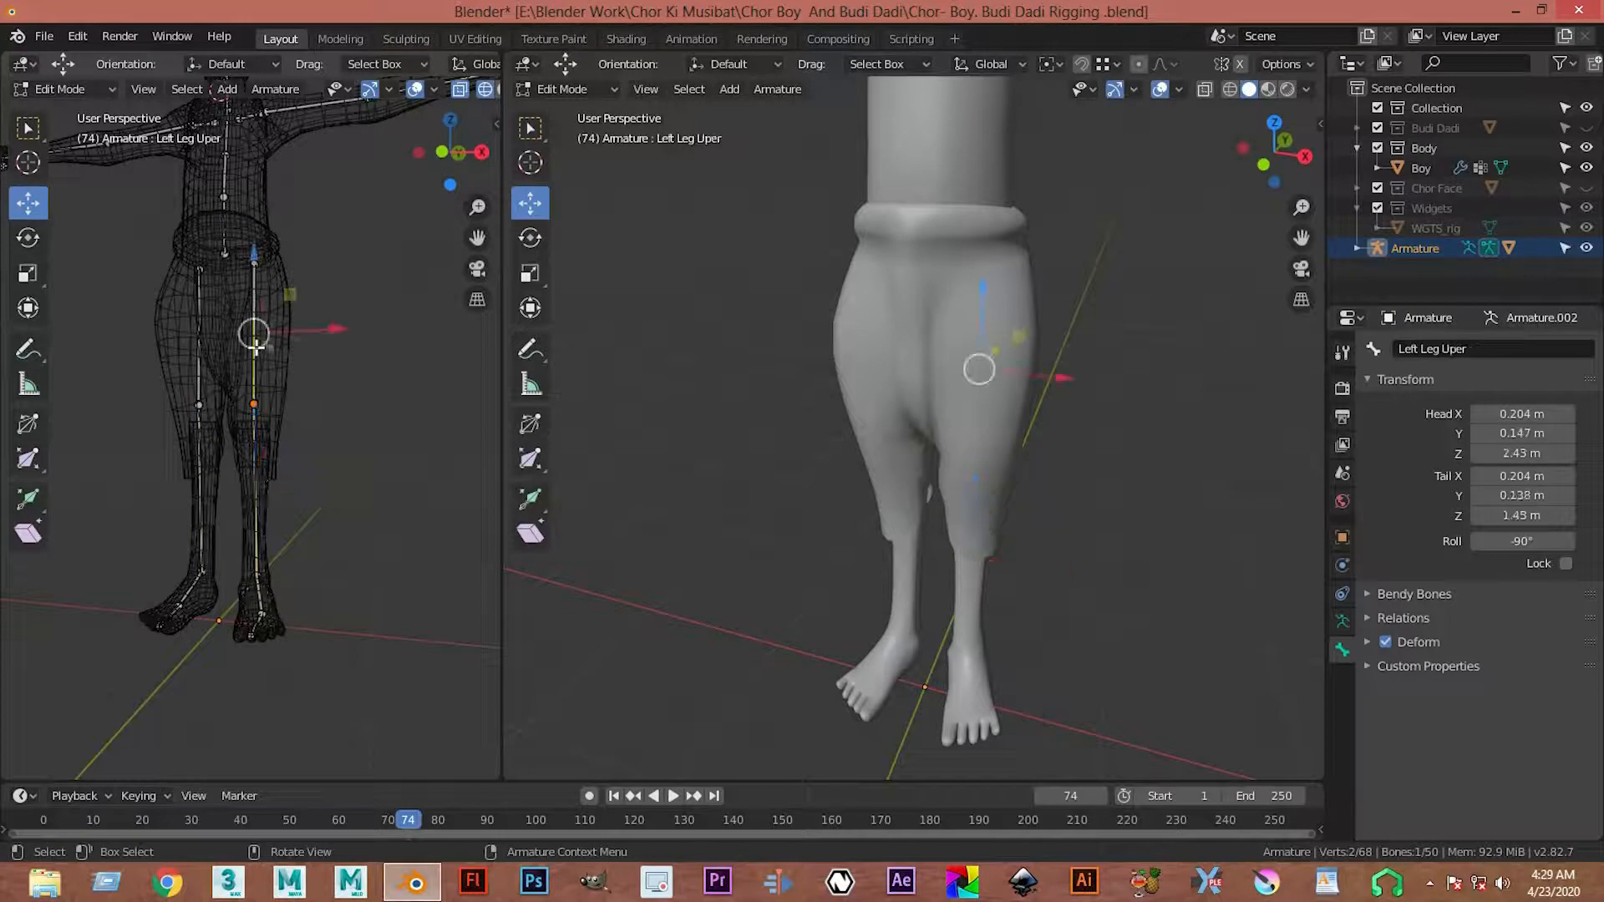
click(198, 344)
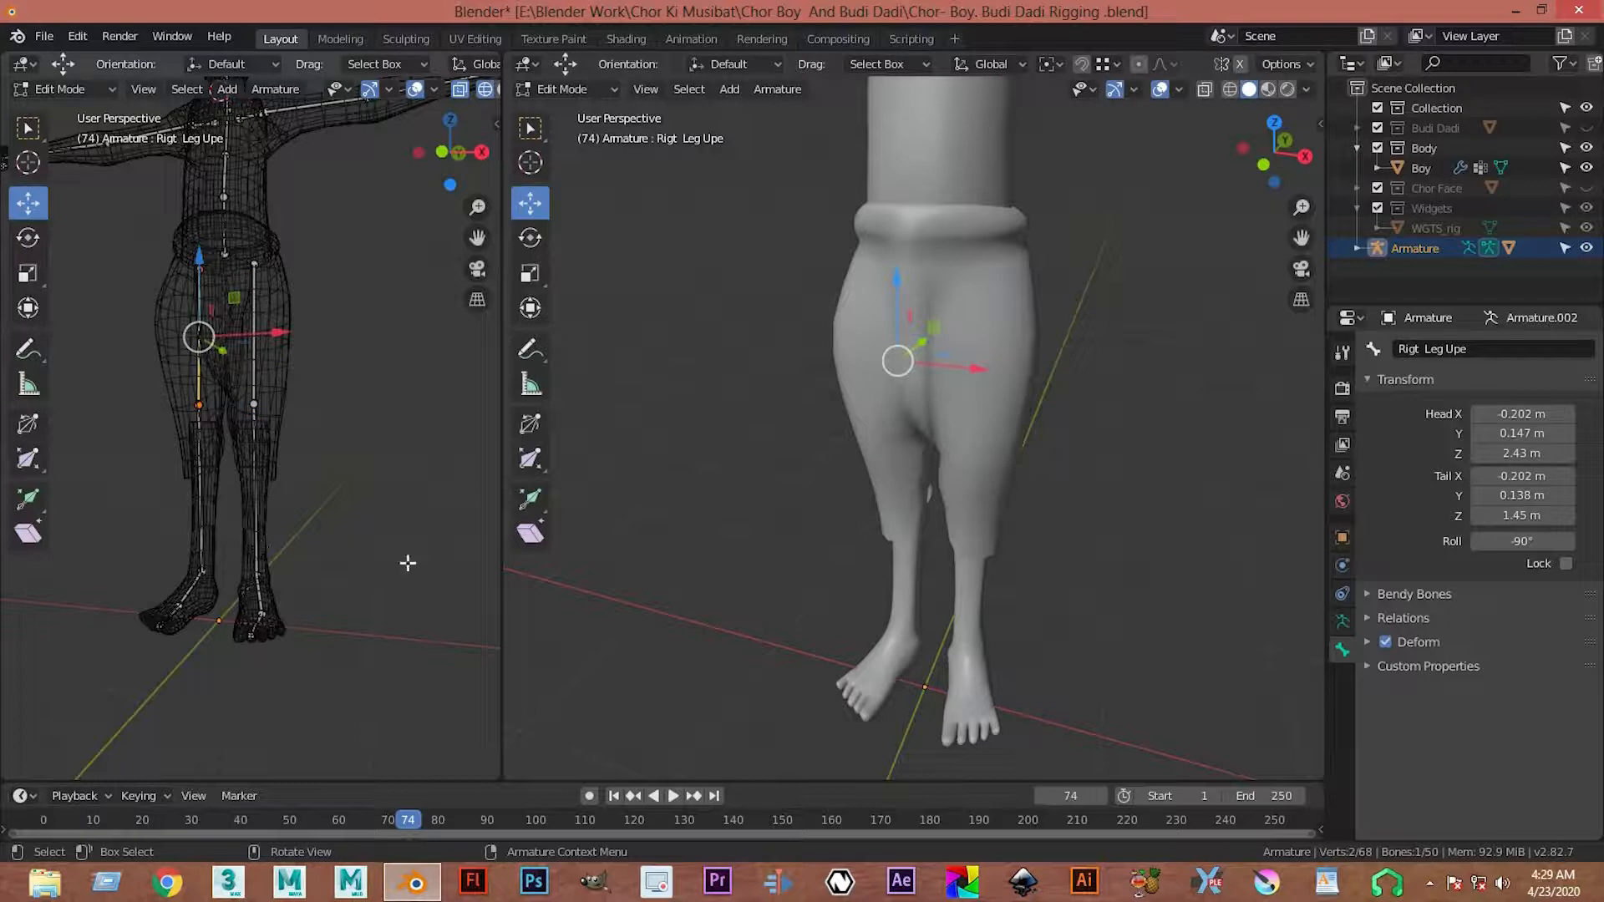
key(Tab)
- Open the Boy mesh in Edit Mode and show its vertex groups
scroll(1009, 409, up, 5)
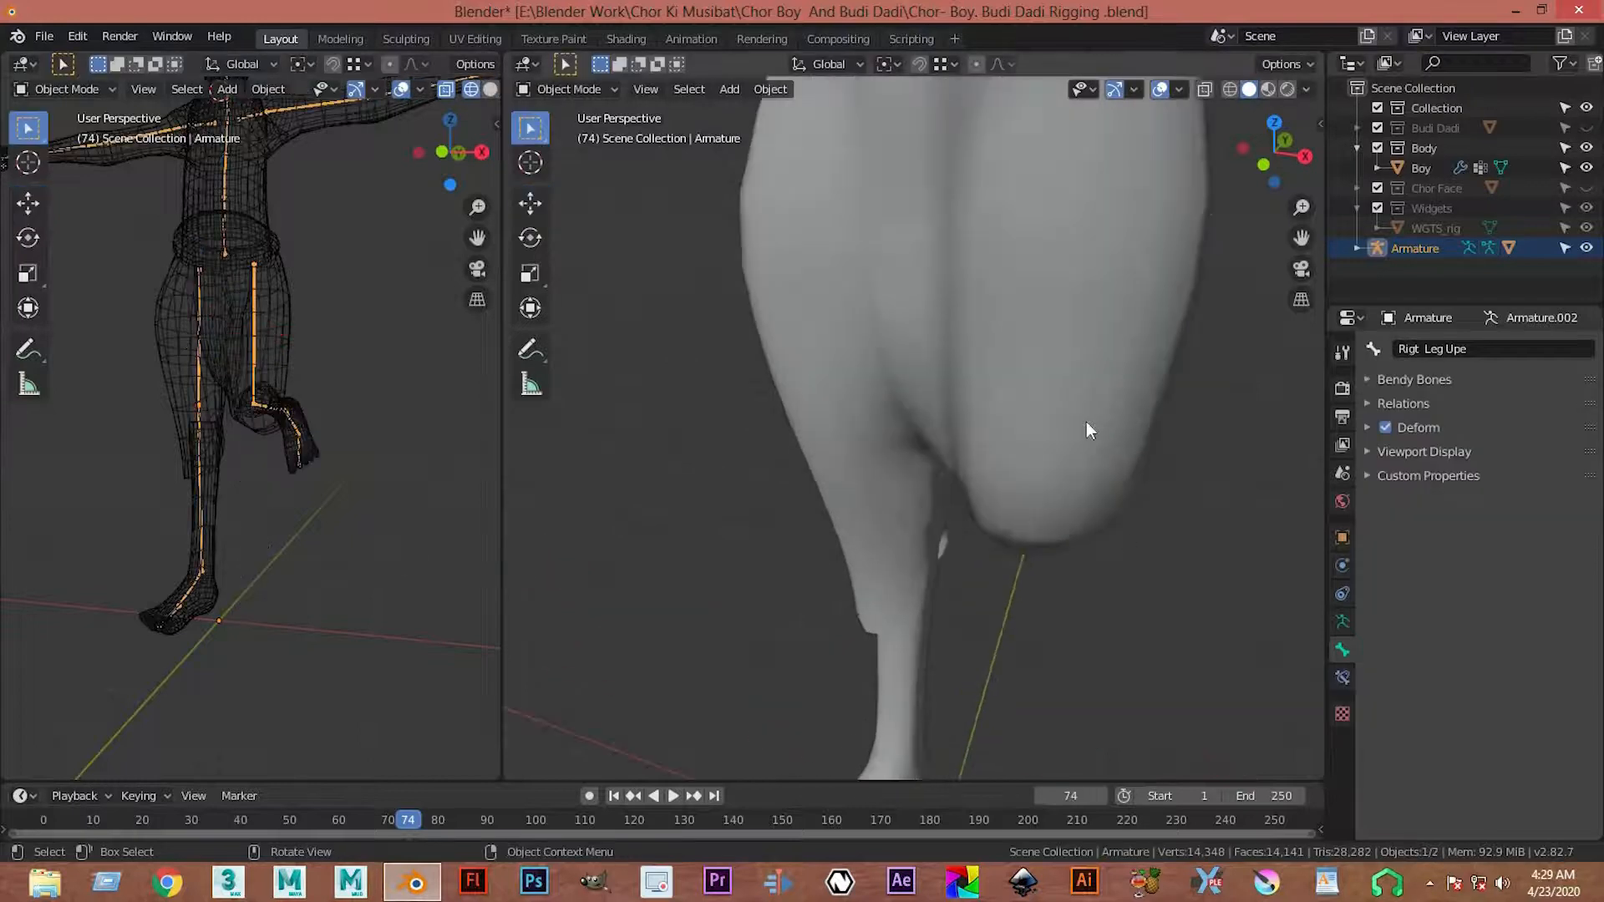
middle_drag(1004, 409, 930, 479)
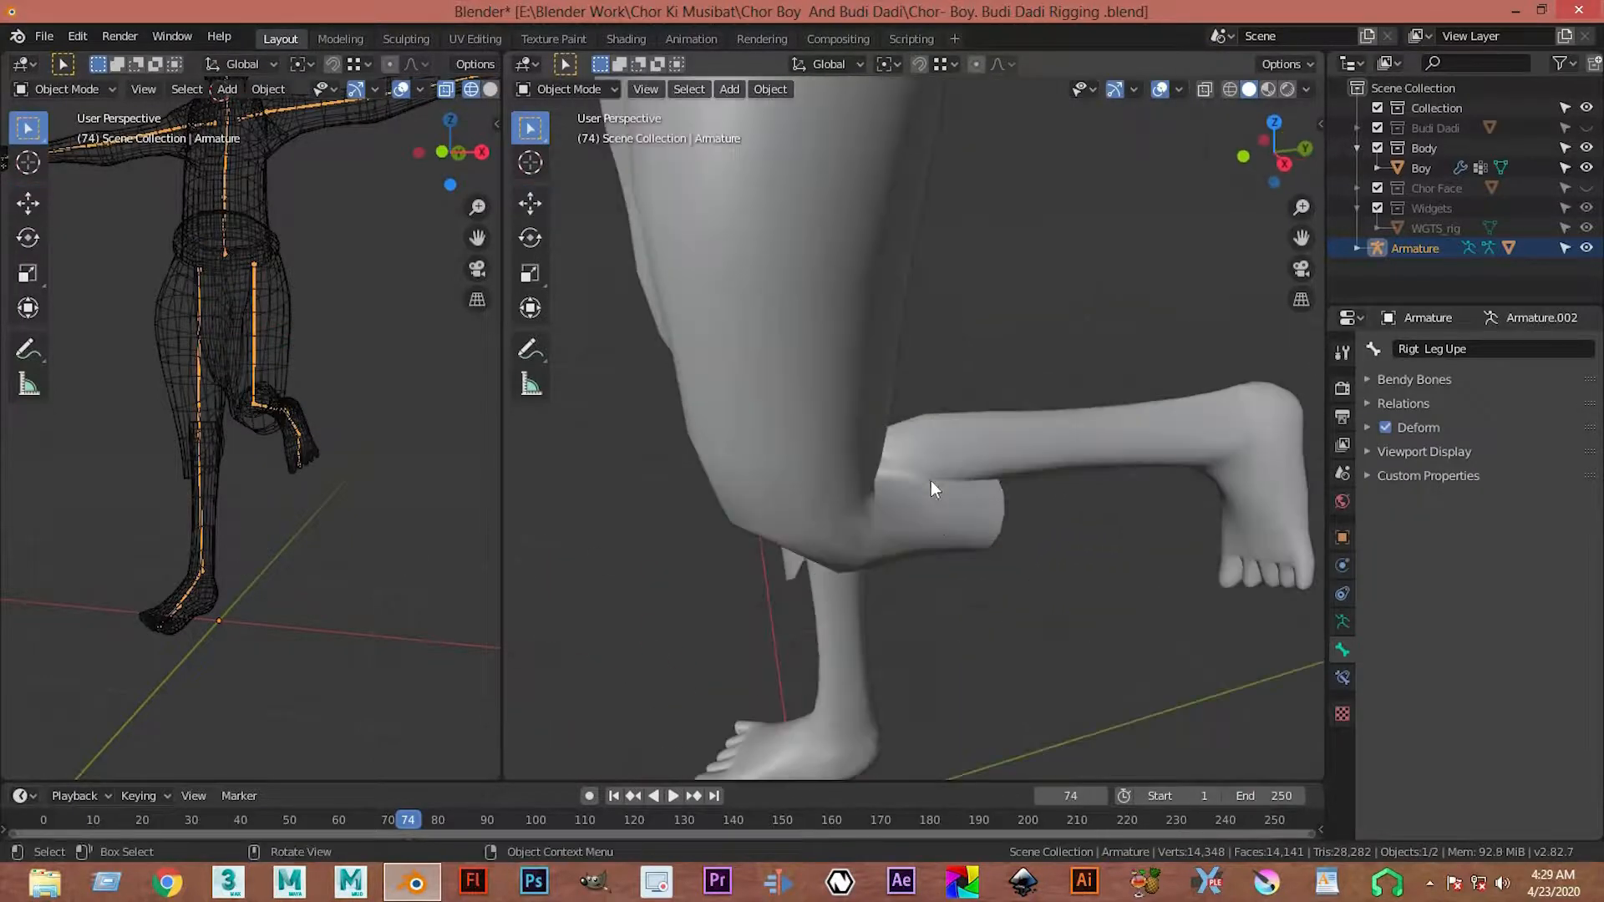
click(936, 519)
key(Tab)
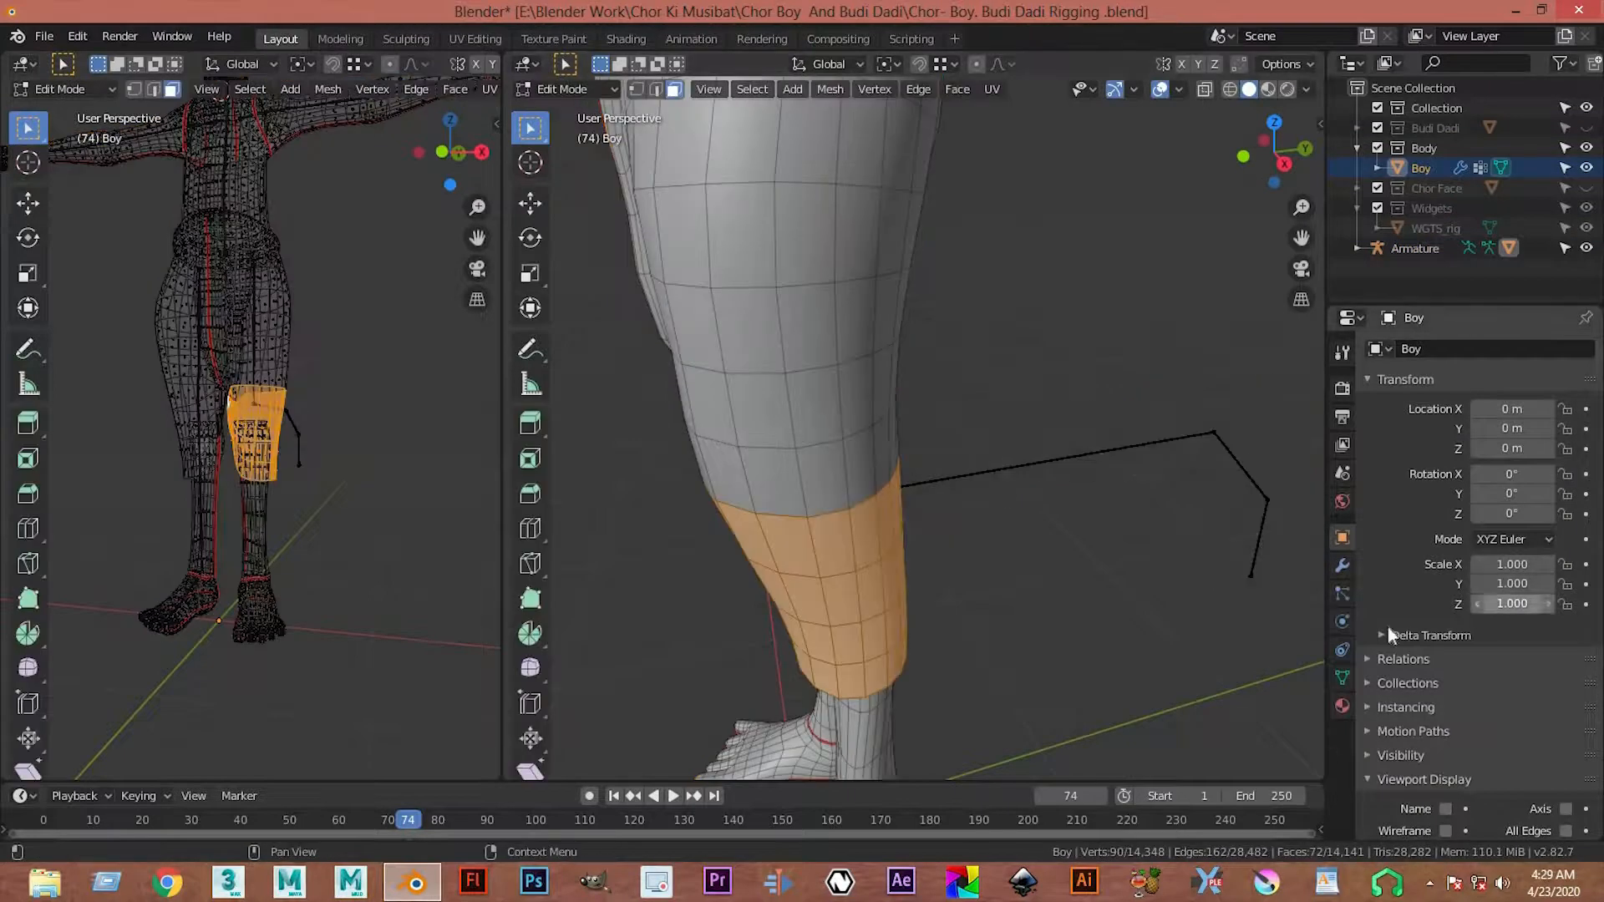
click(1342, 673)
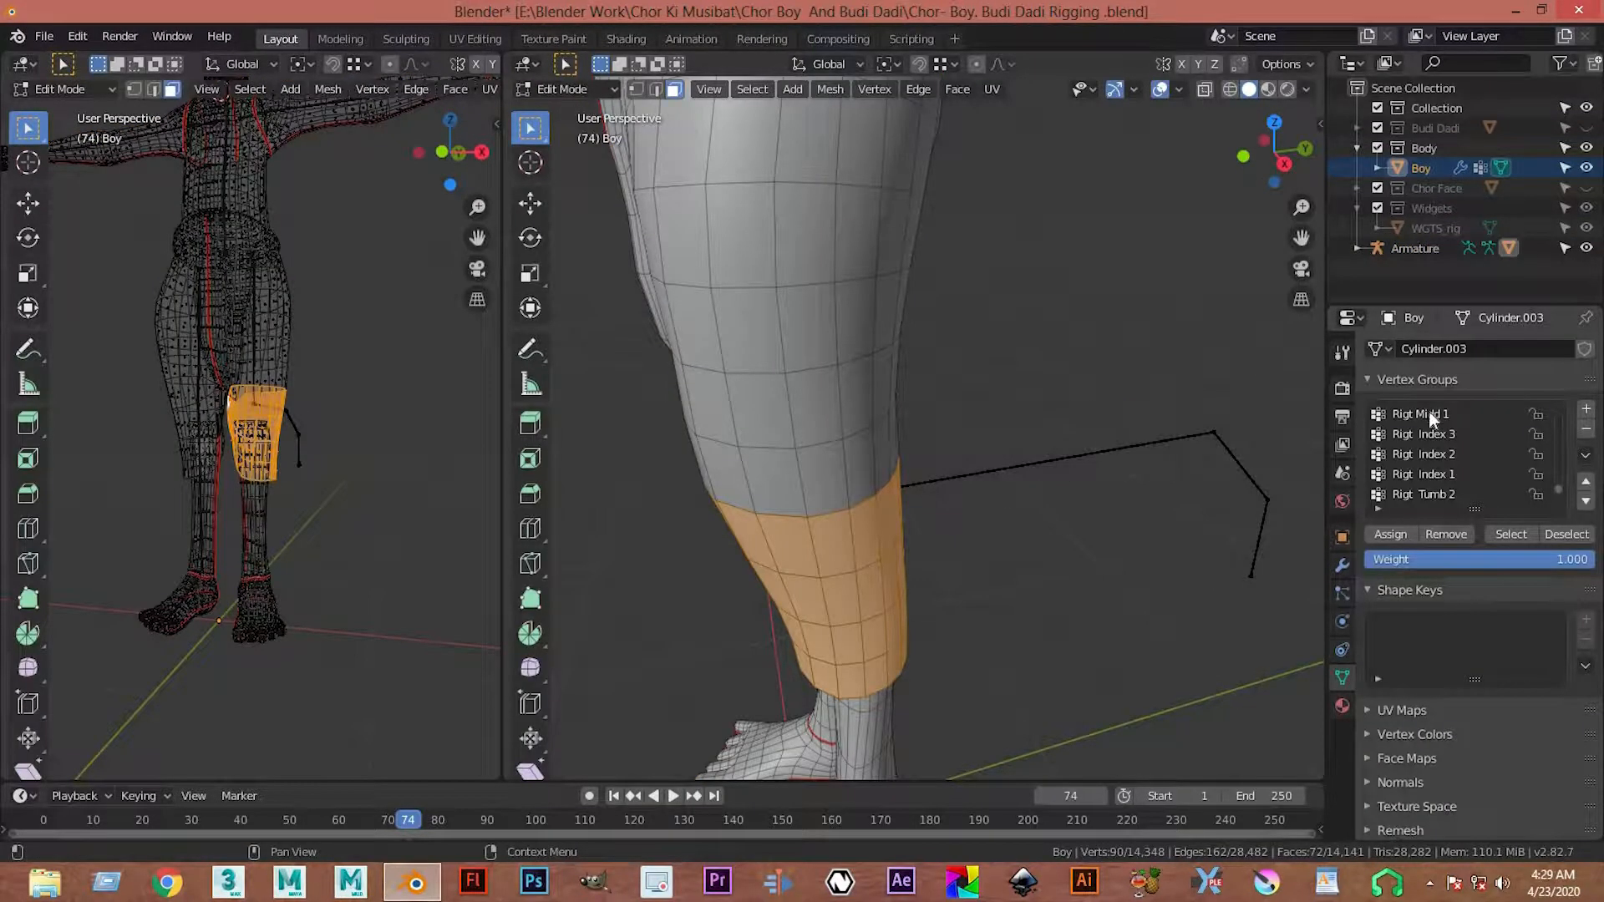
- Make Left Leg Lower the active vertex group and assign the selected lower trouser faces to it at weight 1.000
scroll(1428, 411, up, 9)
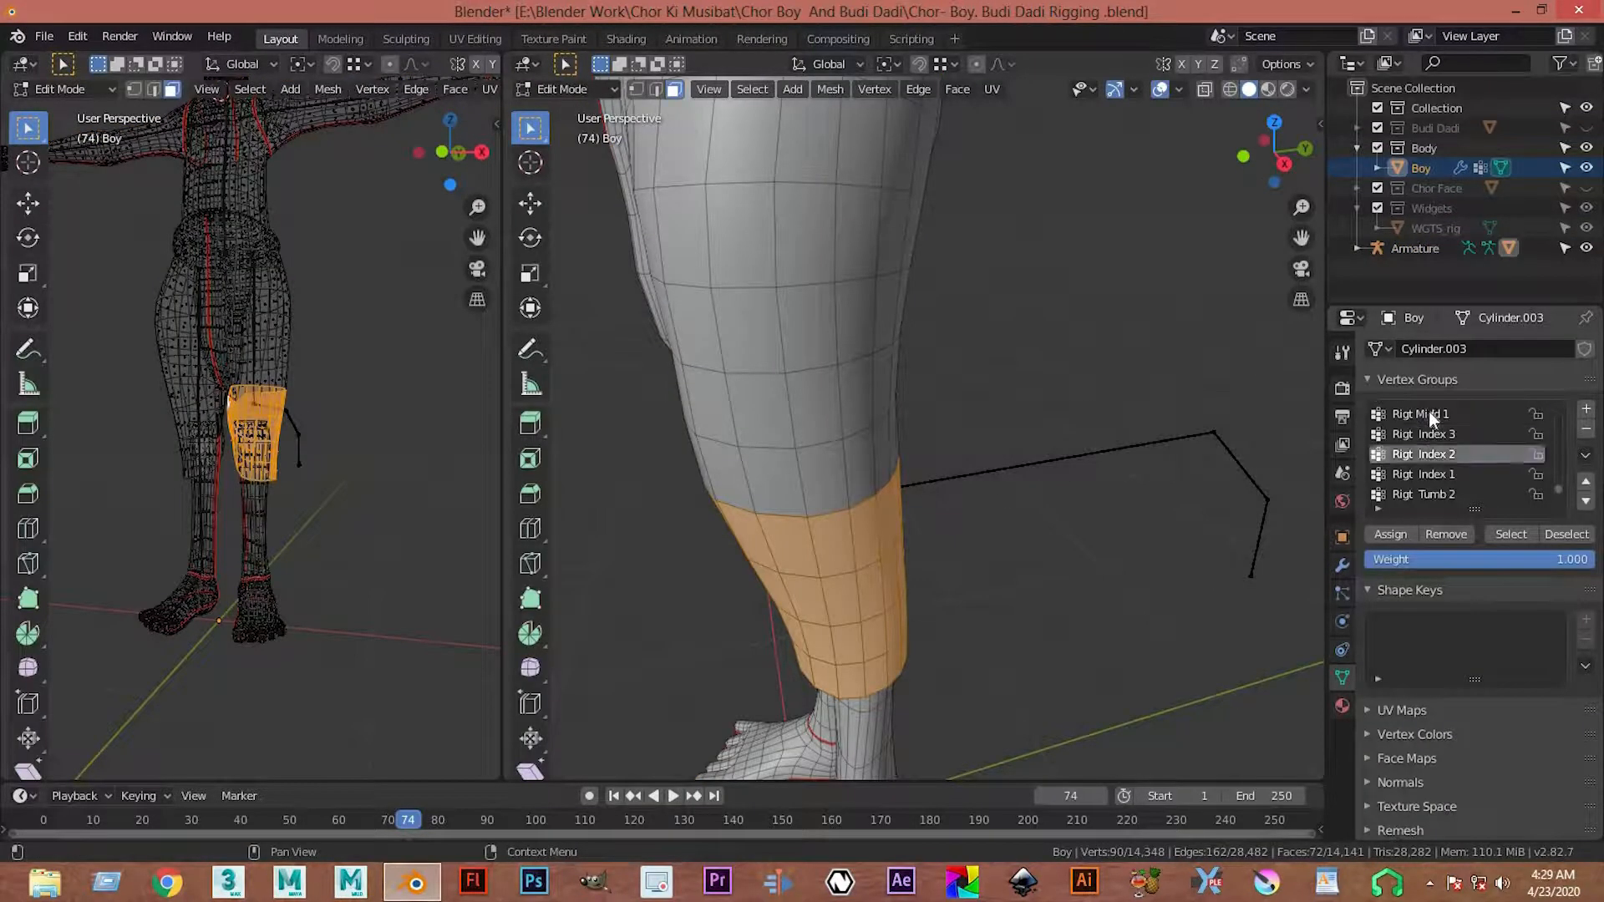
scroll(1429, 411, up, 5)
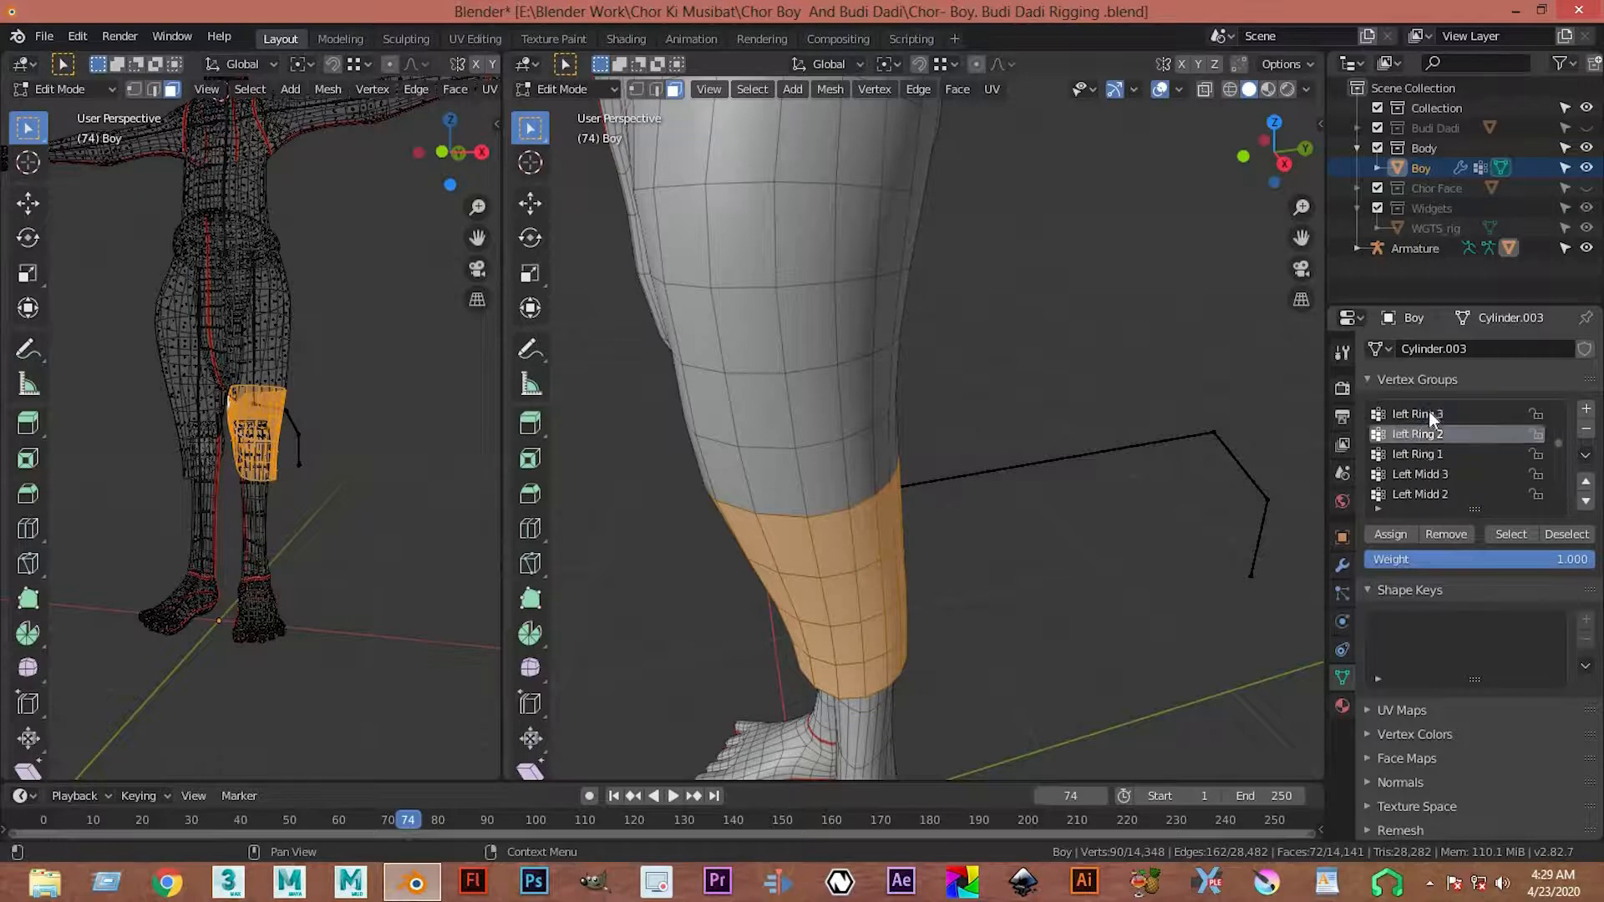
scroll(1429, 411, down, 7)
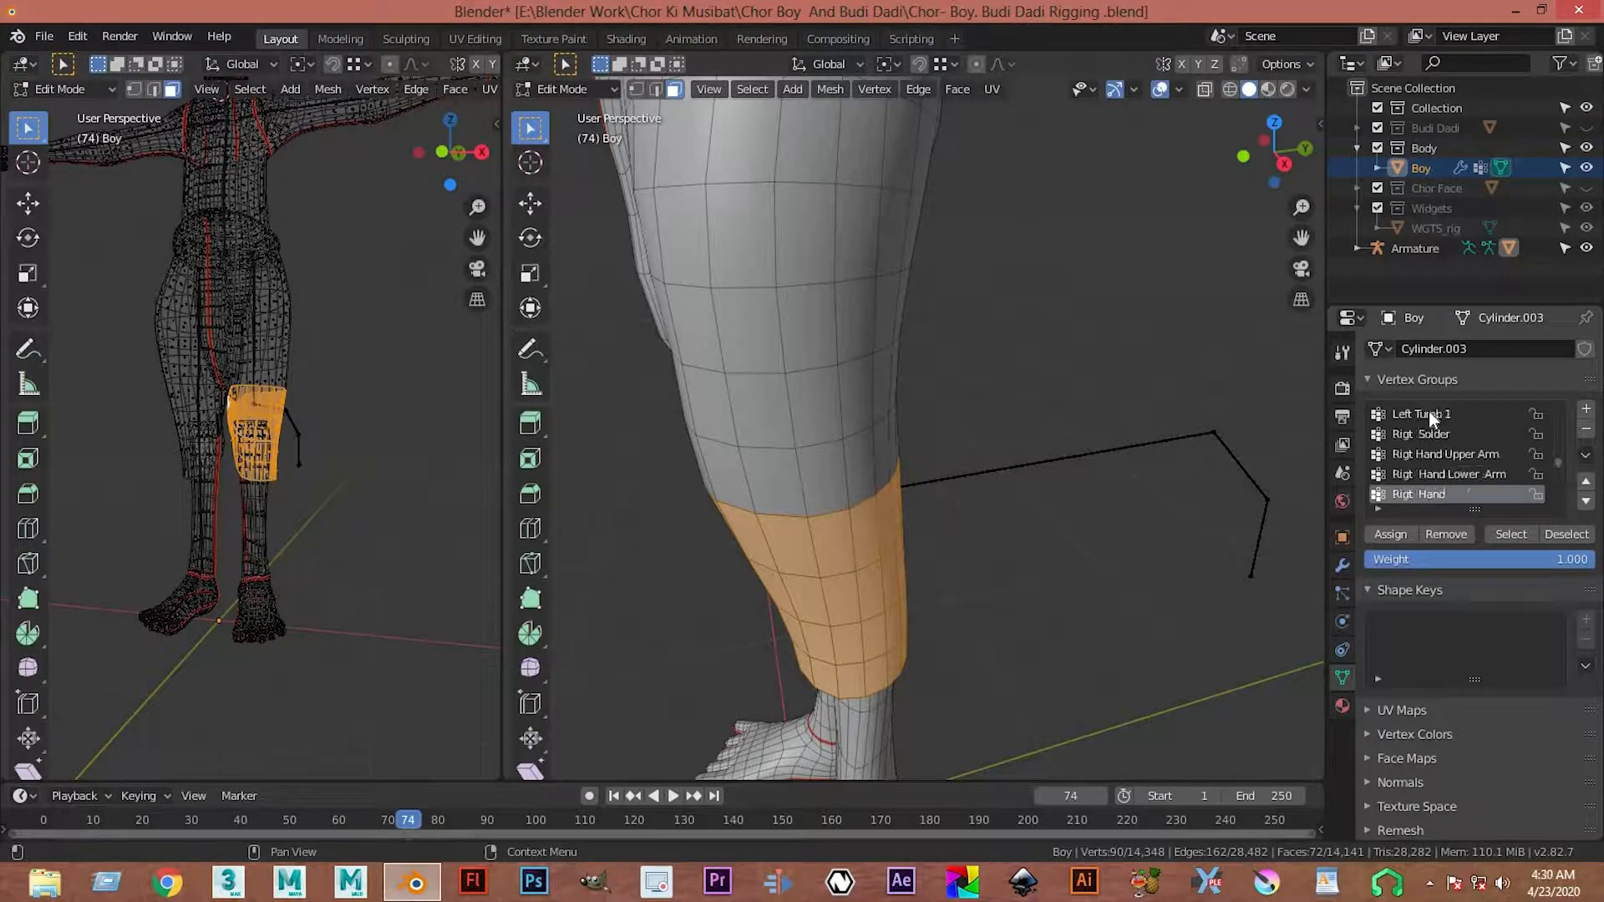
key(Down)
key(Down)
key(Down)
key(Down)
key(Down)
key(Down)
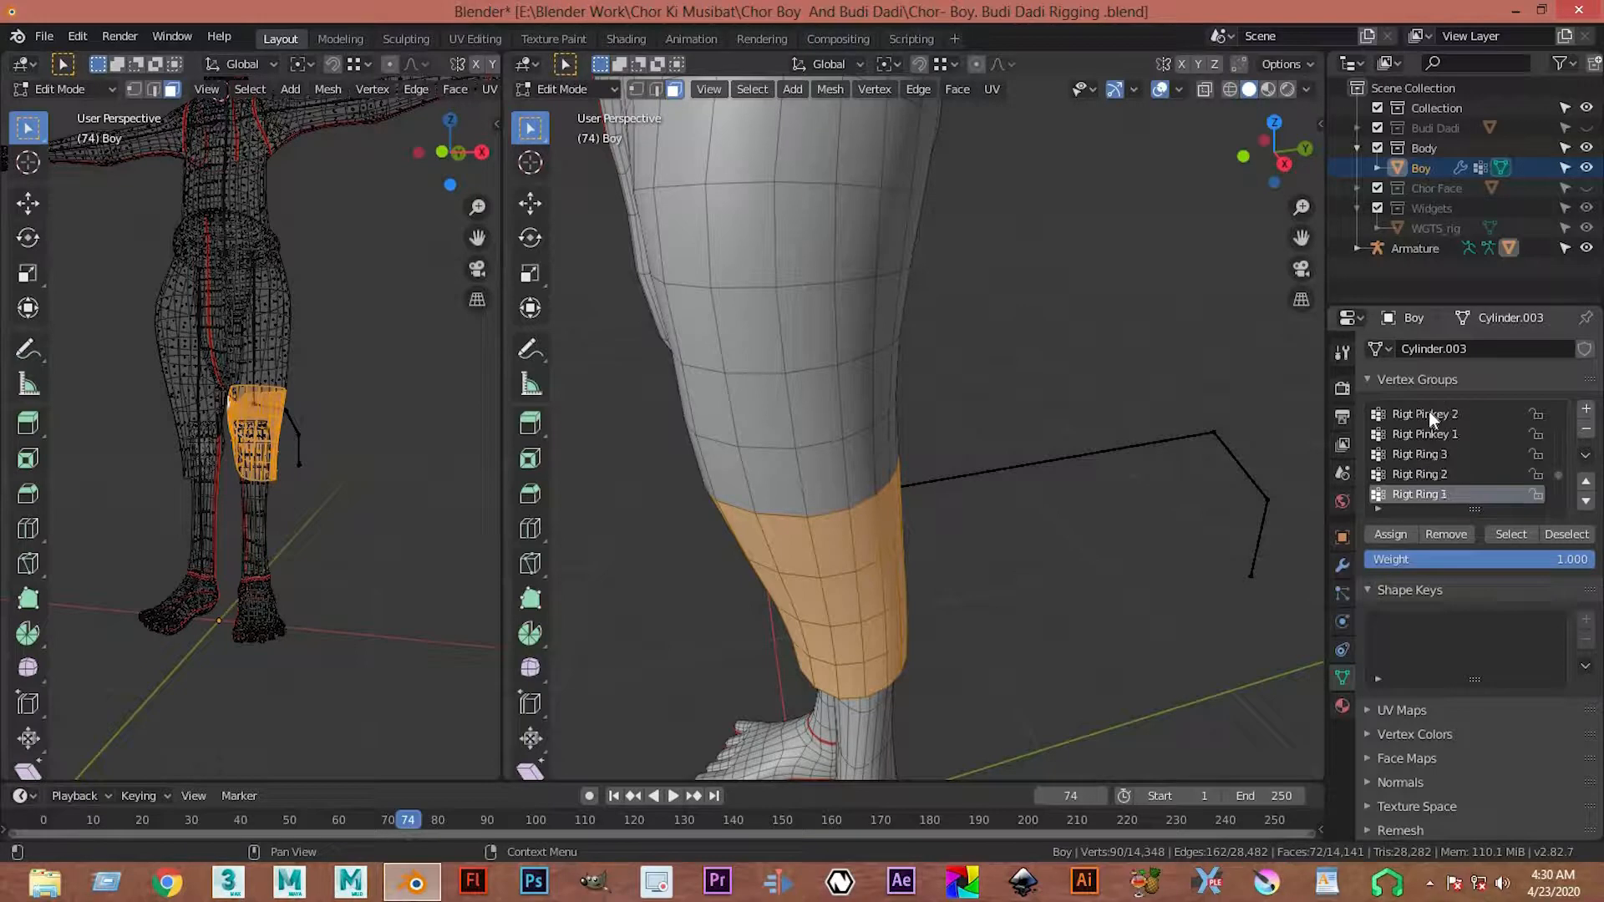
key(Up)
key(Up)
key(Up)
key(Up)
key(Up)
key(Up)
key(Up)
key(Up)
key(Up)
key(Up)
key(Up)
key(Up)
key(Up)
key(Up)
key(Up)
key(Up)
key(Up)
key(Up)
key(Up)
key(Up)
key(Up)
key(Down)
key(Up)
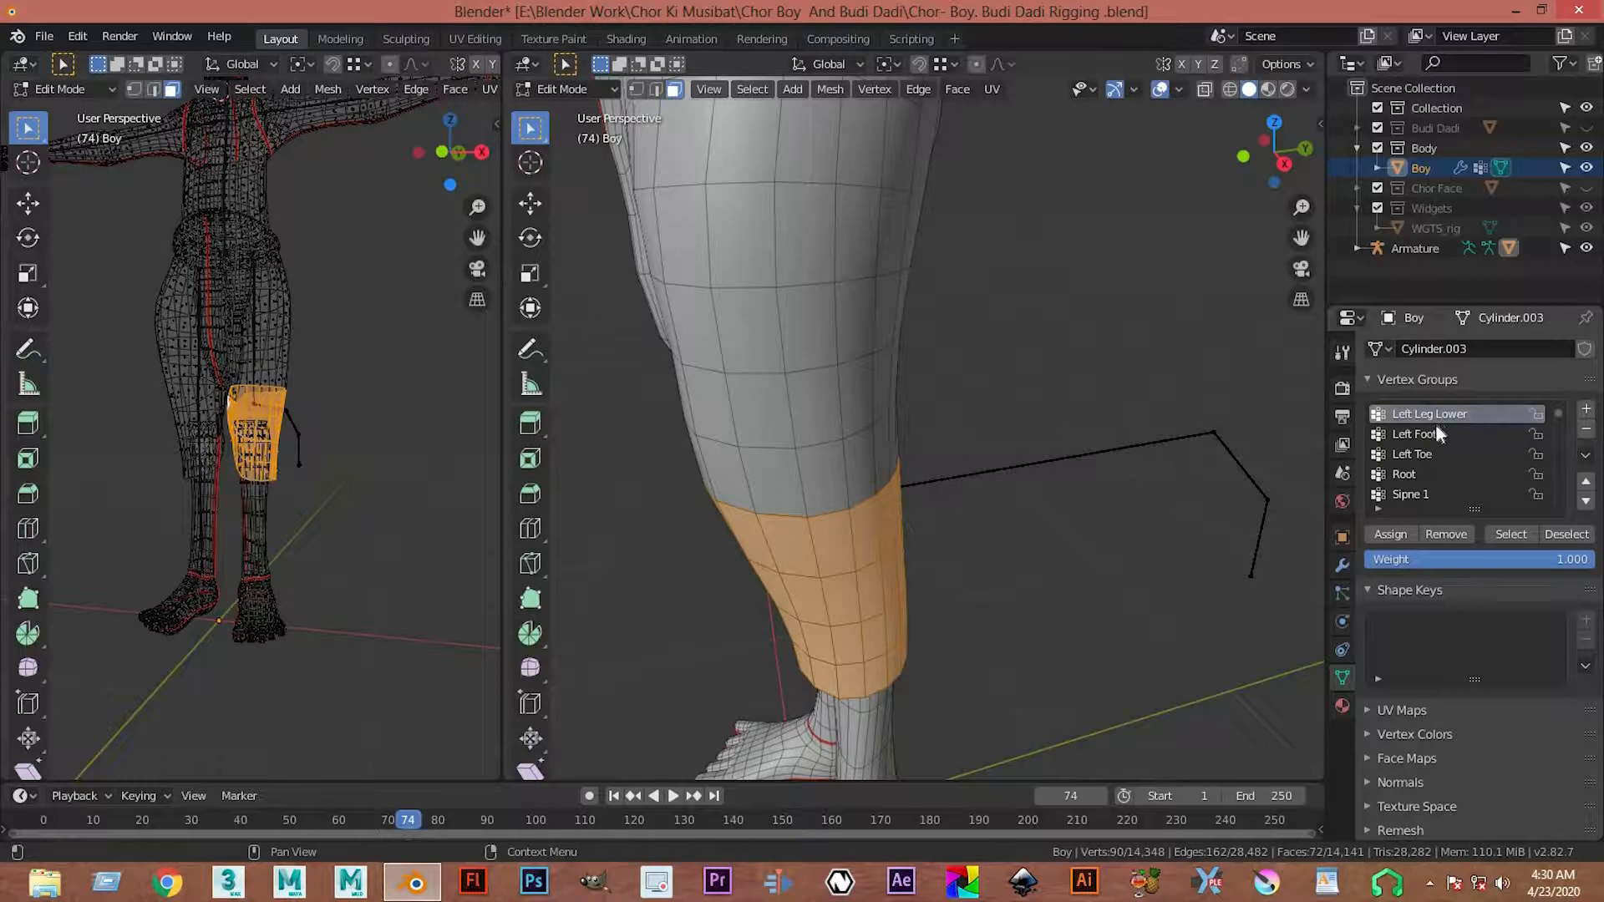
click(1387, 534)
- Return the Boy mesh to Object Mode and examine the bent left knee and trouser cuff from several sides
scroll(1071, 560, down, 4)
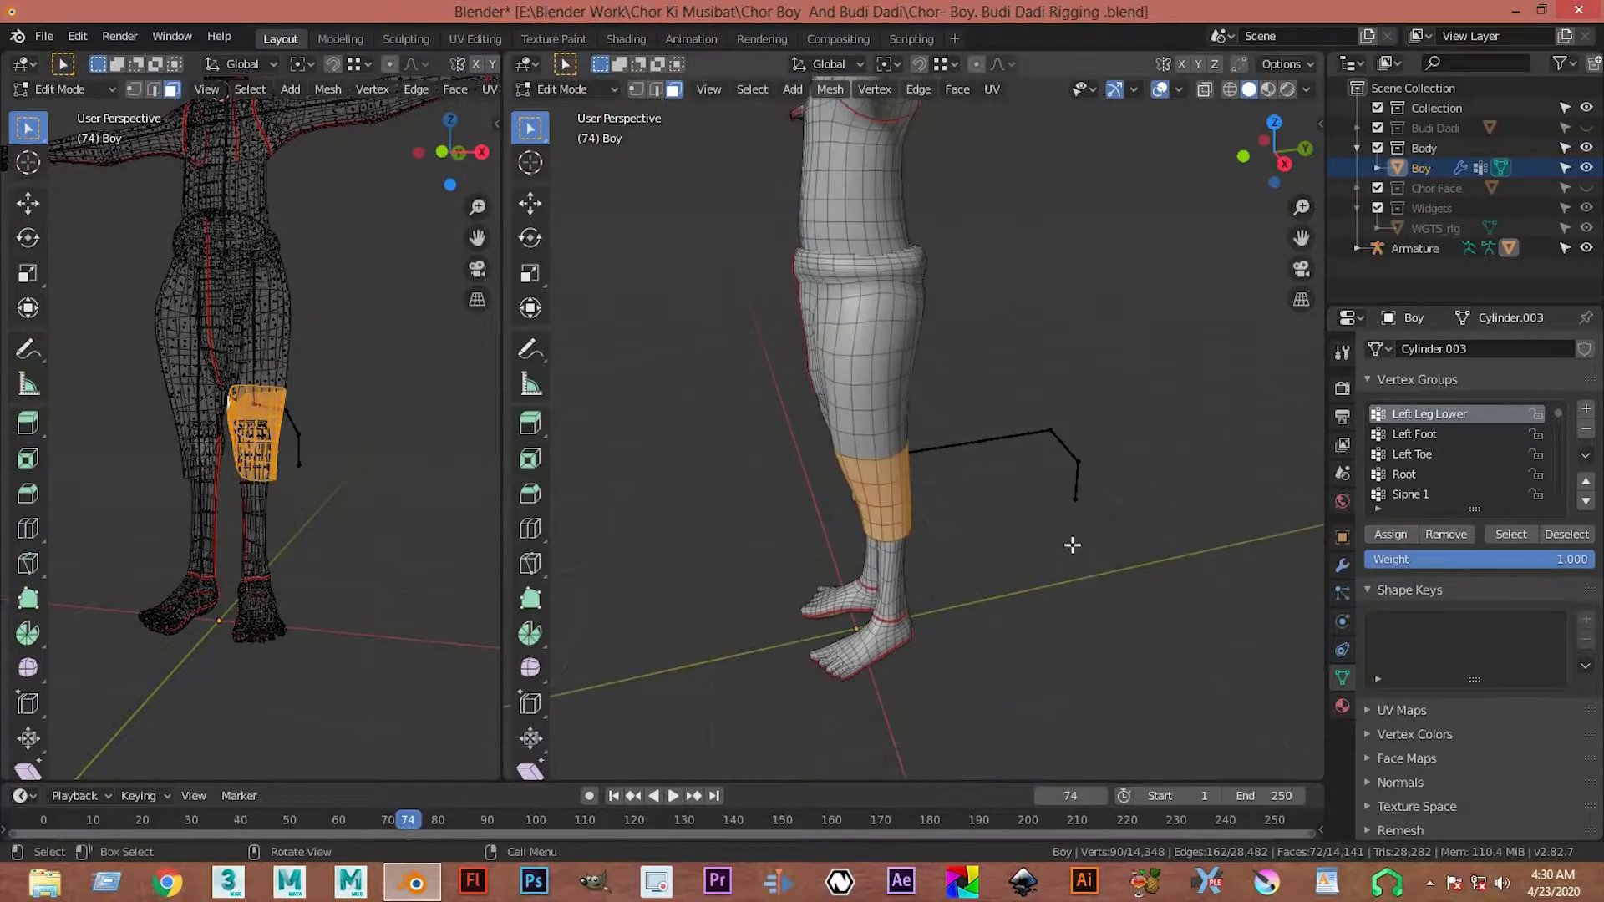
key(Tab)
middle_drag(1023, 519, 727, 498)
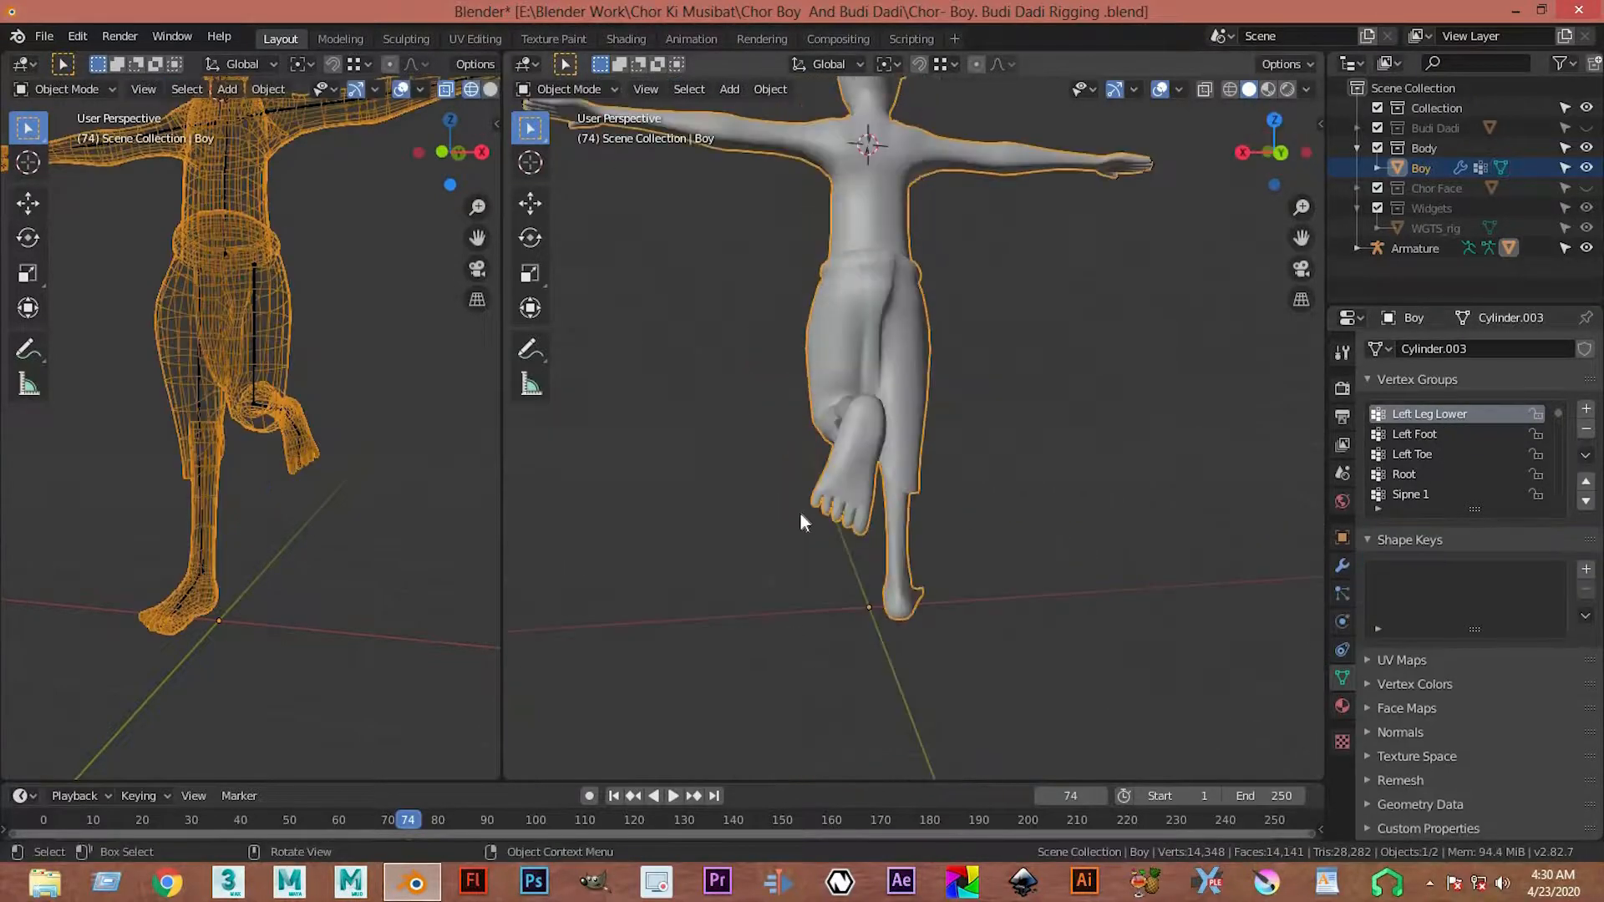
scroll(902, 520, up, 5)
middle_drag(954, 533, 989, 477)
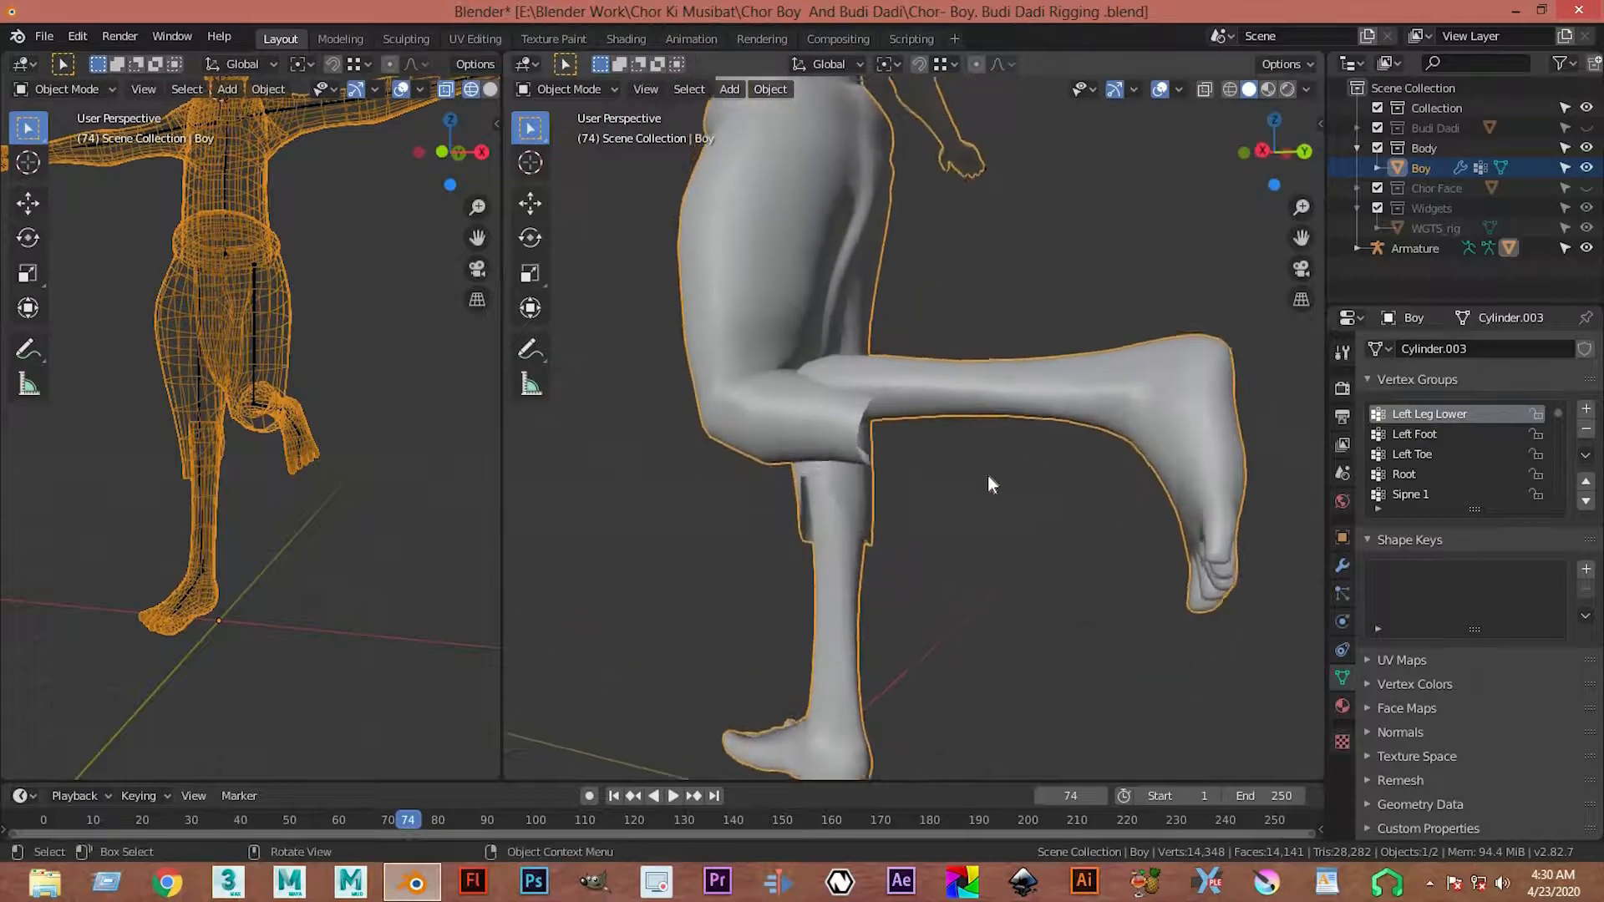
scroll(1028, 492, up, 4)
scroll(1060, 510, down, 4)
middle_drag(802, 435, 916, 441)
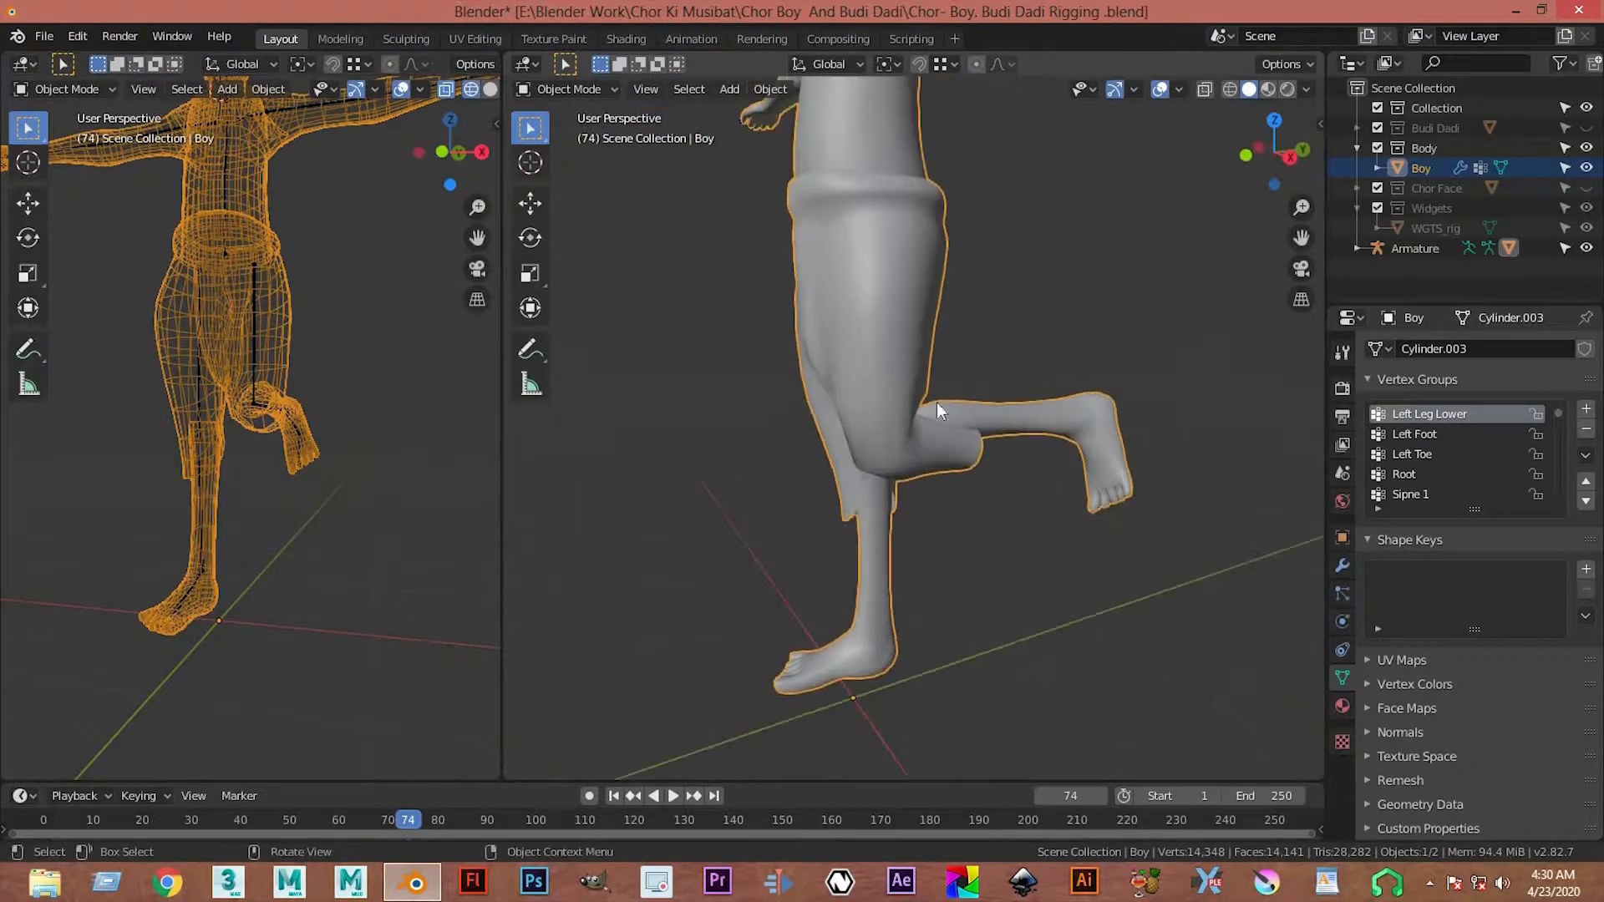
- Switch the Boy mesh to Weight Paint and examine the Left Leg Lower weights around the bent knee
click(568, 89)
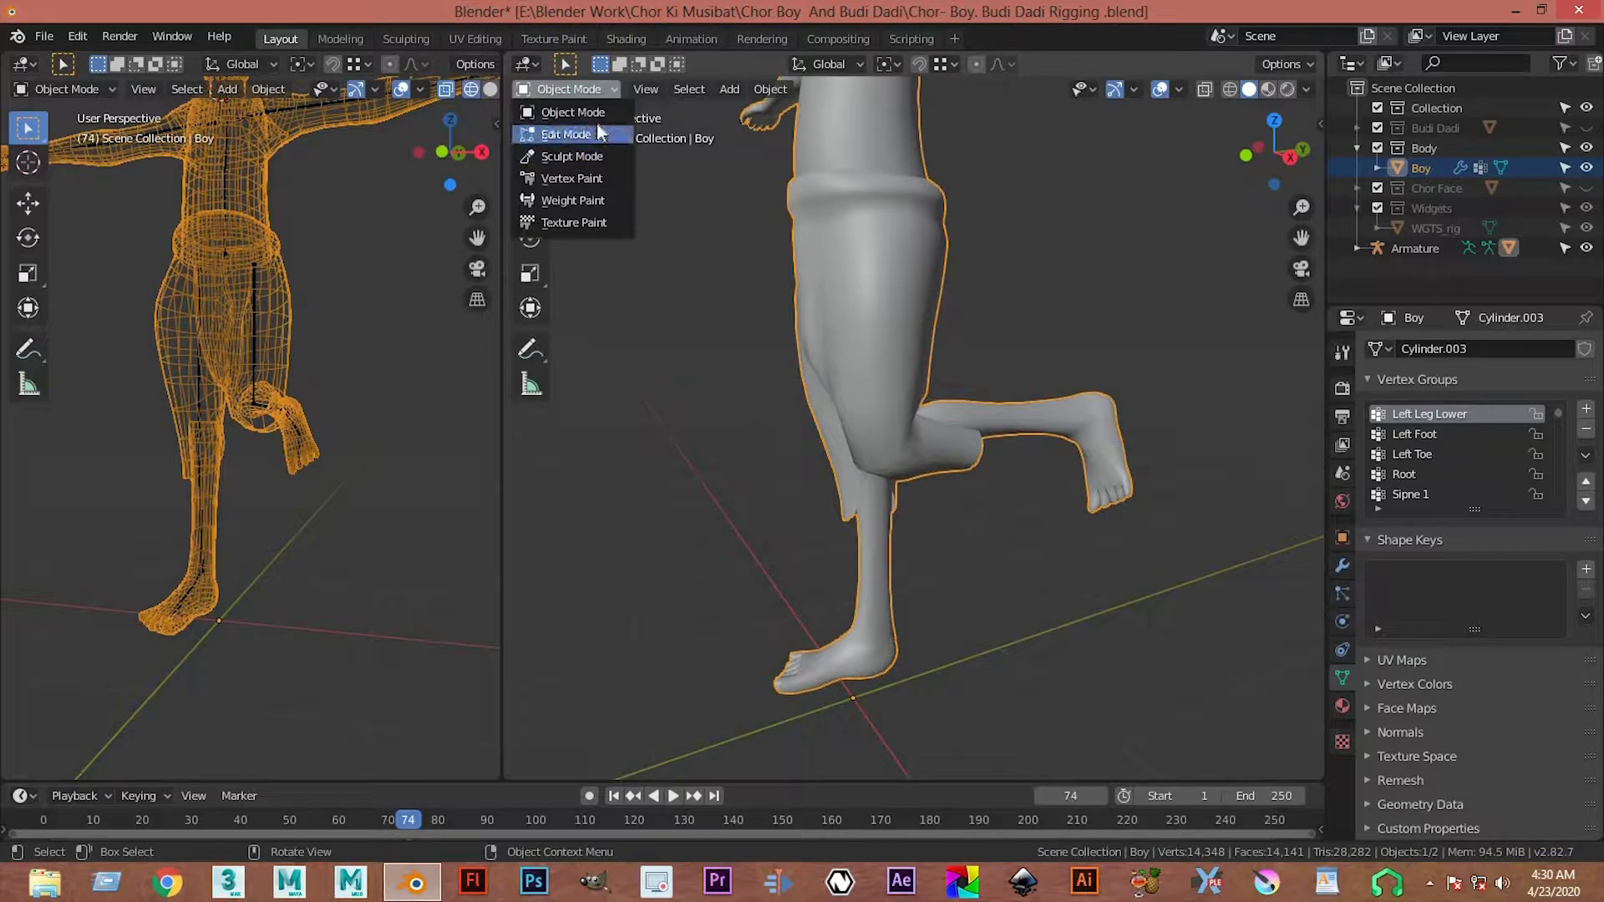
click(585, 200)
scroll(852, 393, up, 4)
scroll(850, 396, down, 2)
middle_drag(1023, 451, 971, 450)
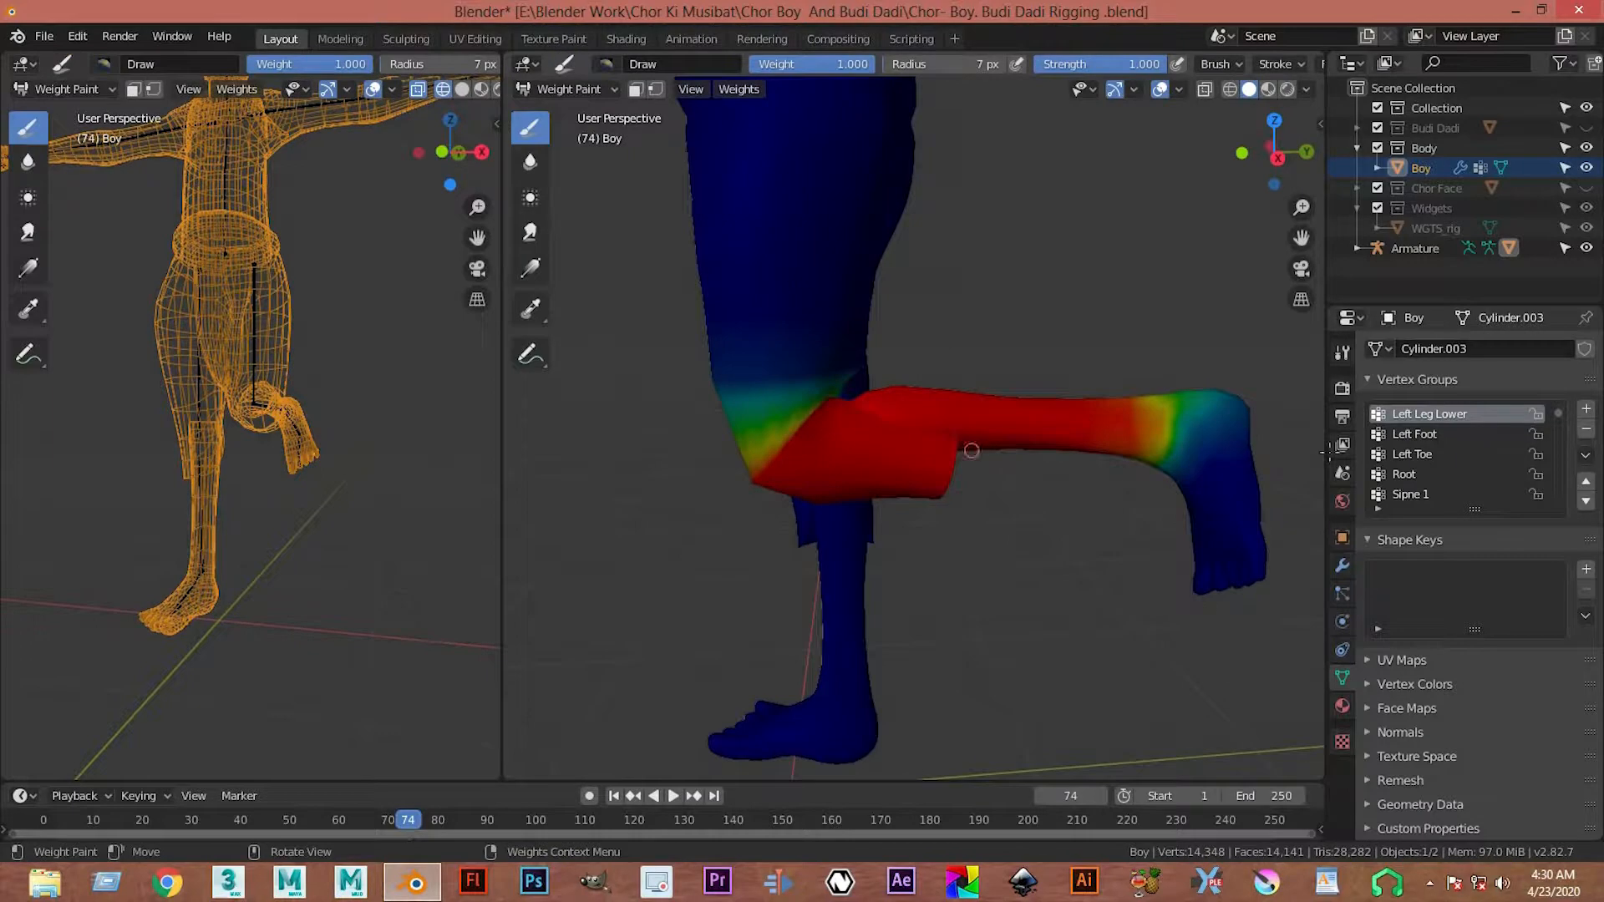
scroll(1430, 433, up, 2)
- Make Left Leg Uper the active vertex group and examine its weights on the lower trouser leg
click(1462, 435)
scroll(1025, 443, up, 2)
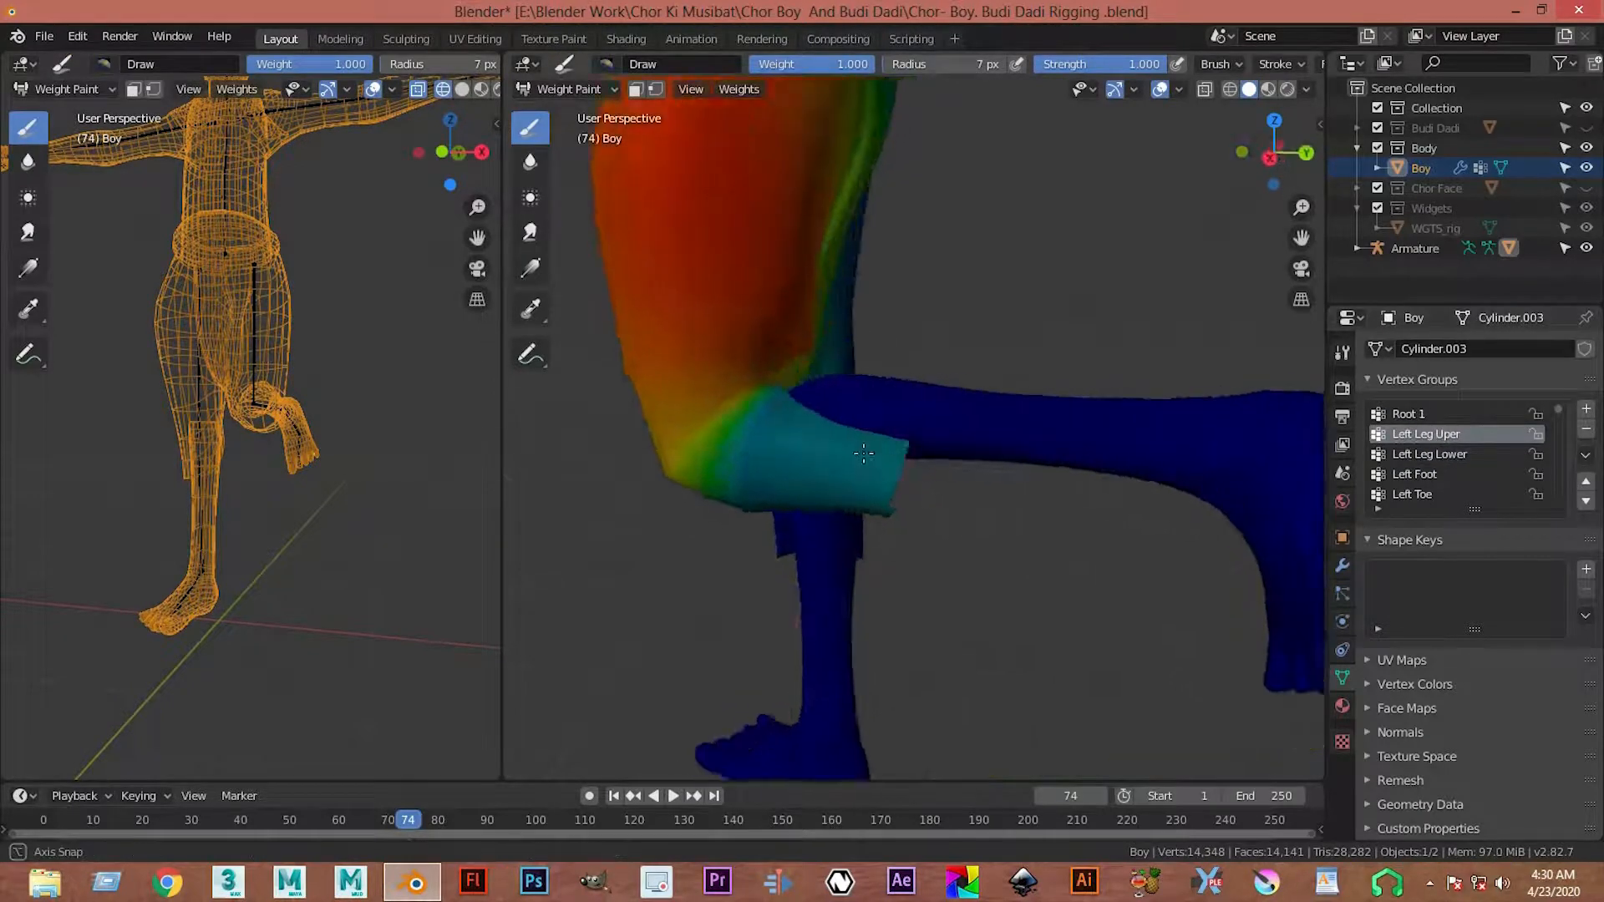
middle_drag(1024, 443, 794, 443)
scroll(908, 436, up, 2)
scroll(908, 436, down, 4)
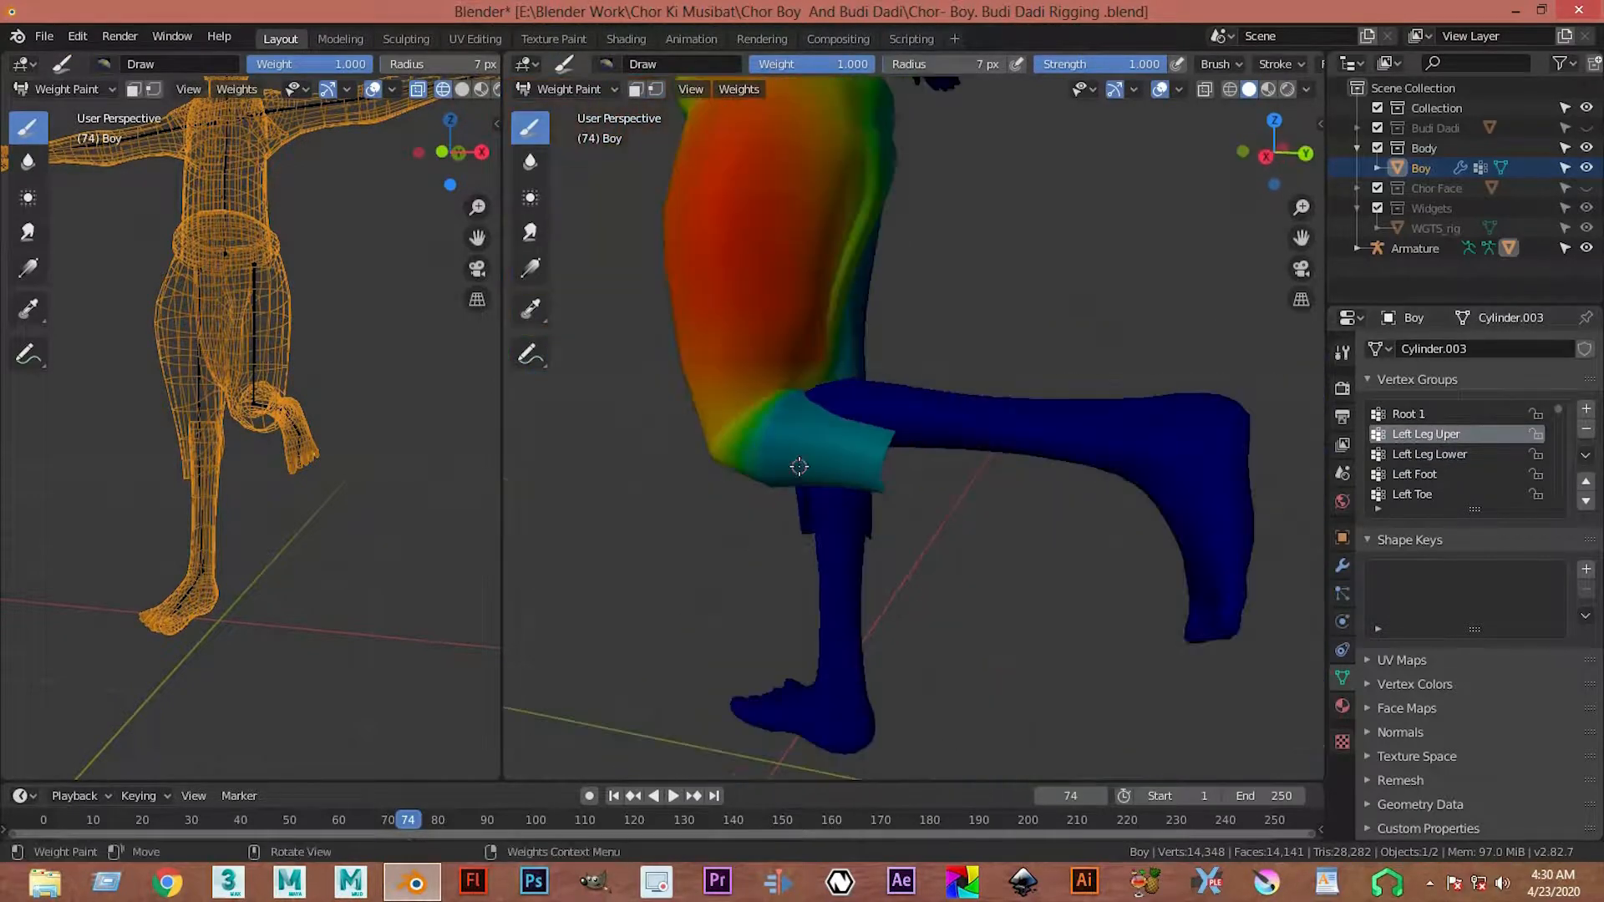
- Enlarge the weight paint brush to a radius of about 109 px
key(f)
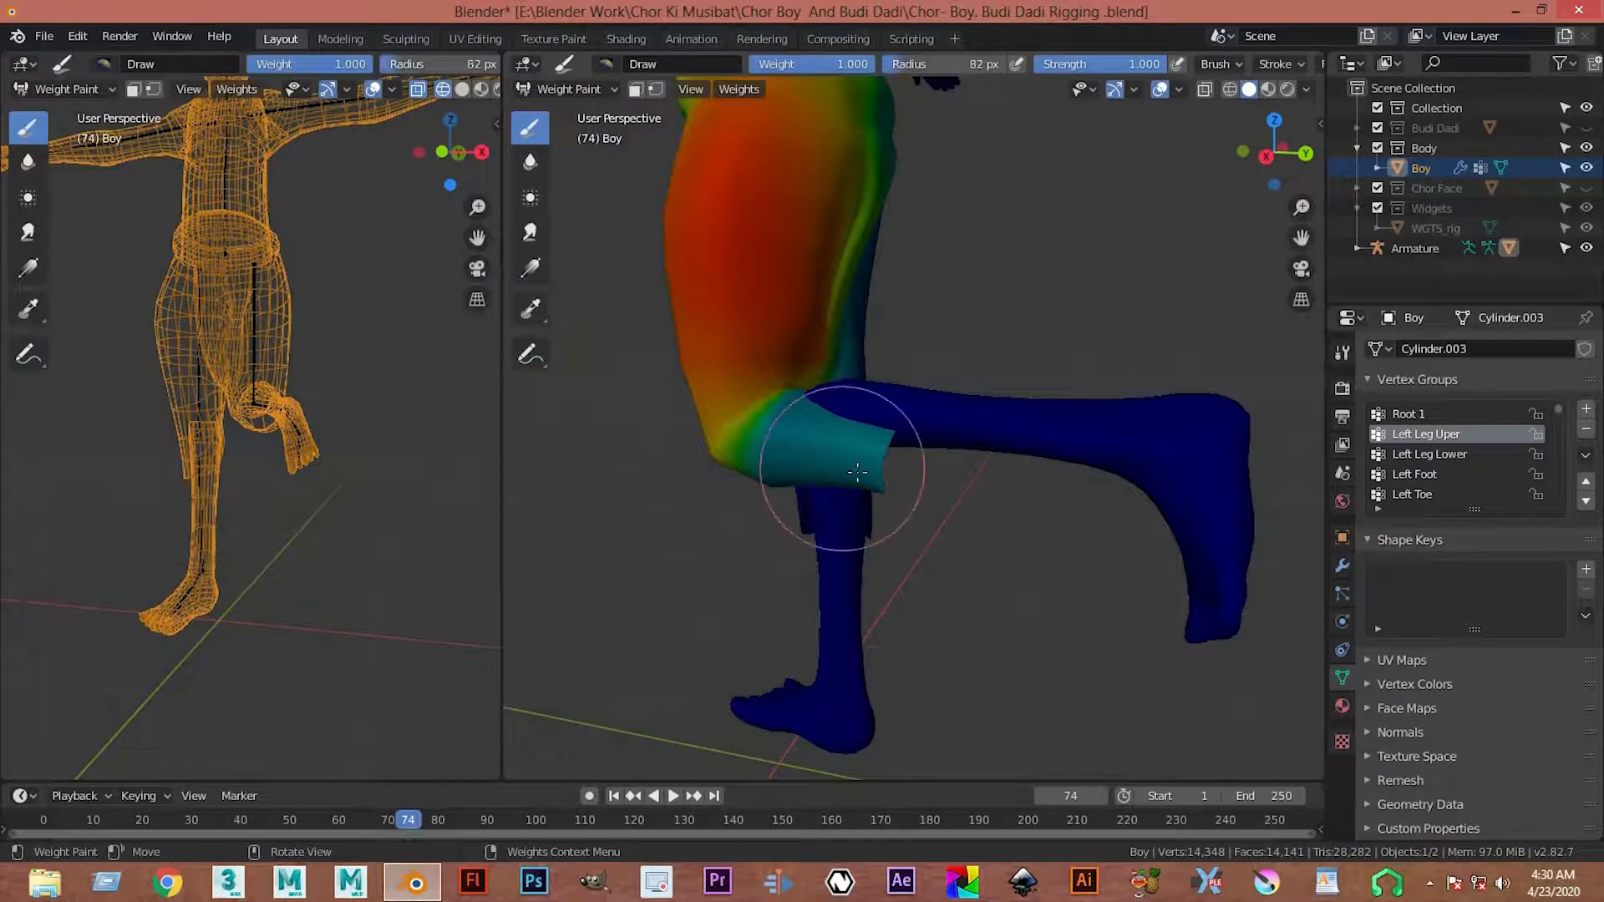
click(888, 483)
key(bracketleft)
key(bracketleft)
key(bracketleft)
- Try a Draw brush stroke over the left trouser cuff in the Left Leg Uper group, and undo it
mouse_move(888, 483)
middle_down()
mouse_move(1093, 424)
mouse_move(1065, 420)
middle_up()
scroll(1077, 417, up, 2)
mouse_move(1116, 376)
mouse_down()
mouse_move(1119, 418)
mouse_move(1064, 480)
mouse_up()
key(ctrl+z)
- Remove the Left Leg Uper weight from the left trouser cuff below the knee with the Subtract brush
click(606, 64)
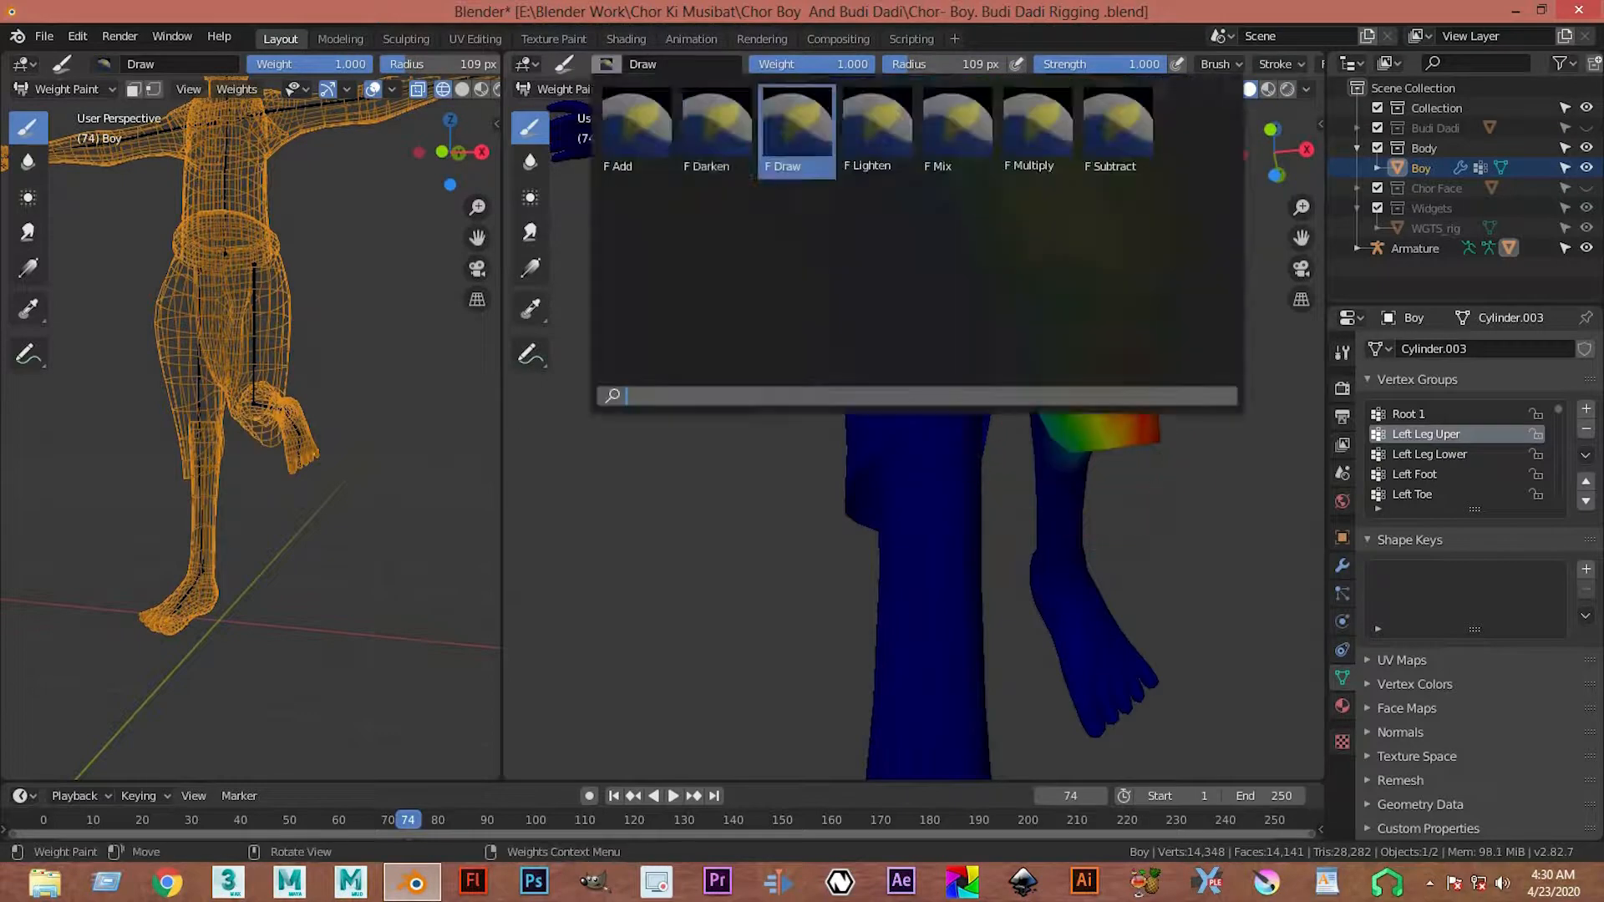
click(1118, 132)
scroll(1054, 491, down, 1)
scroll(1070, 418, up, 1)
mouse_move(1077, 396)
mouse_down()
mouse_move(1145, 384)
mouse_move(1141, 435)
mouse_up()
mouse_move(1132, 479)
middle_down()
mouse_move(913, 481)
mouse_move(712, 390)
middle_up()
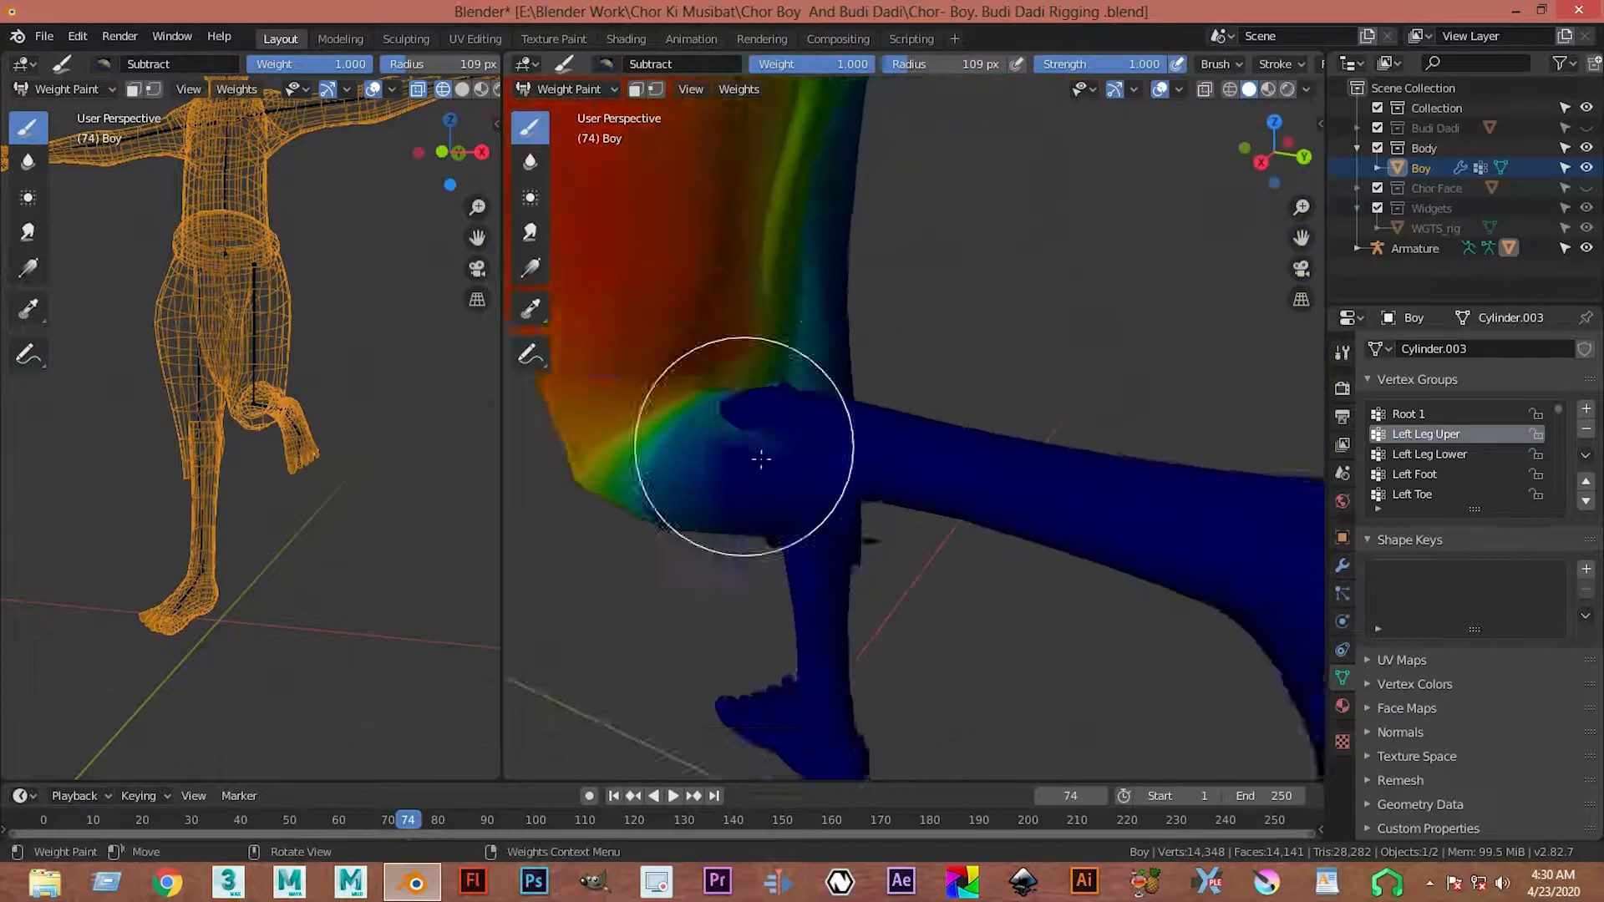
- Reduce the brush radius to 88 px and subtract leftover Left Leg Uper weight around the back of the left knee and trouser cuff
scroll(761, 455, up, 1)
key(bracketleft)
key(bracketleft)
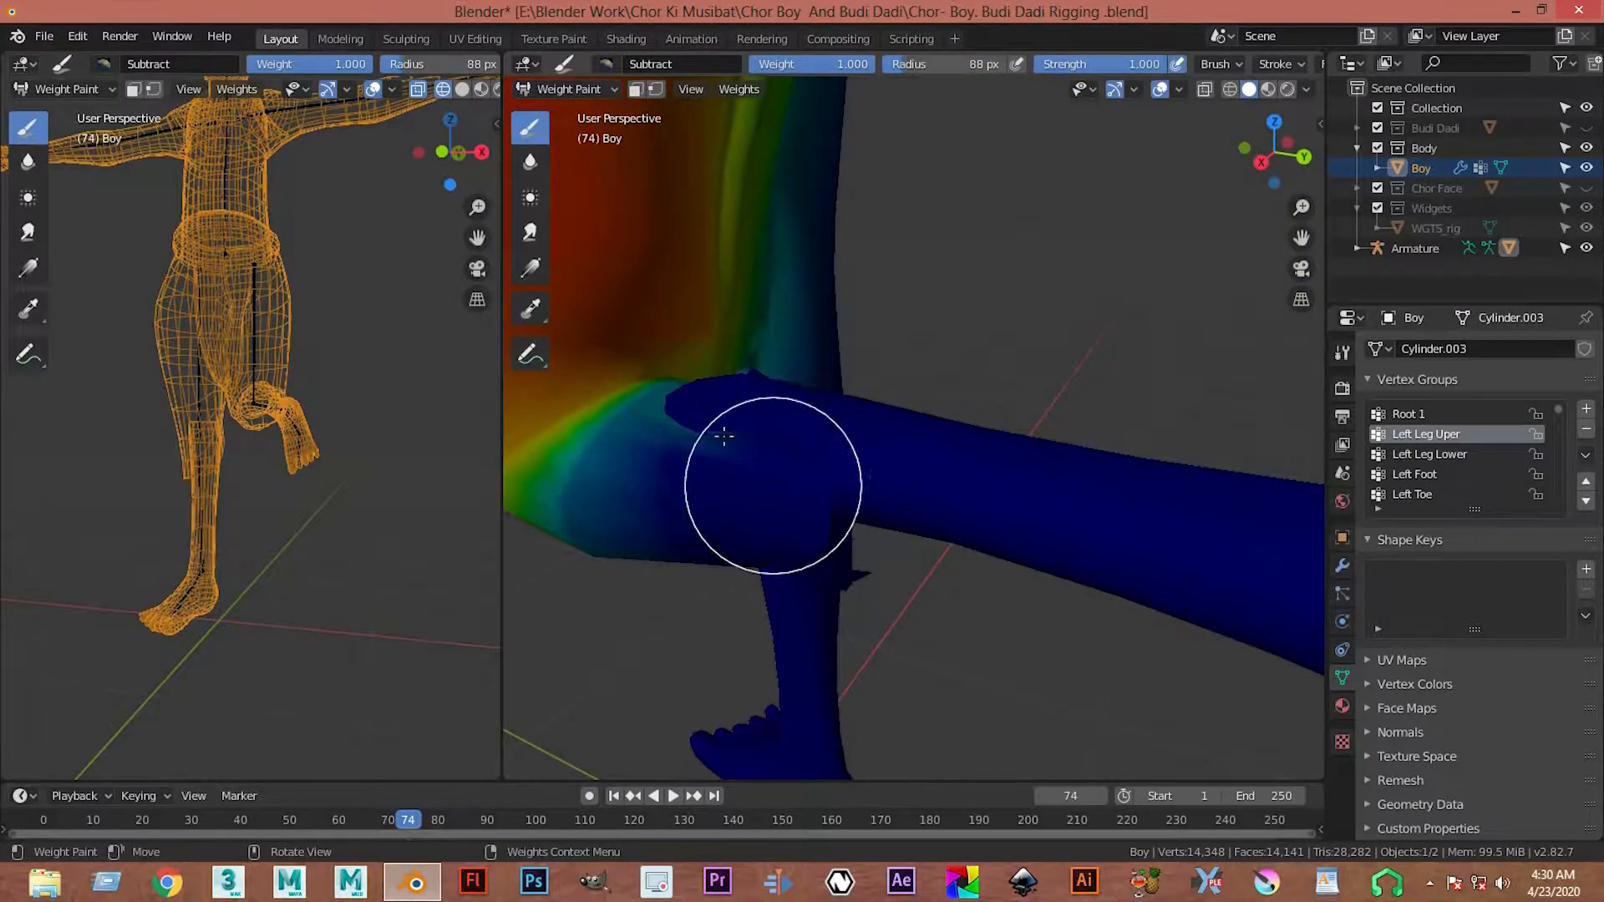
scroll(716, 435, up, 1)
mouse_move(716, 436)
middle_down()
mouse_move(697, 535)
mouse_move(723, 512)
middle_up()
drag(606, 501, 616, 490)
middle_drag(834, 462, 779, 572)
drag(710, 460, 742, 512)
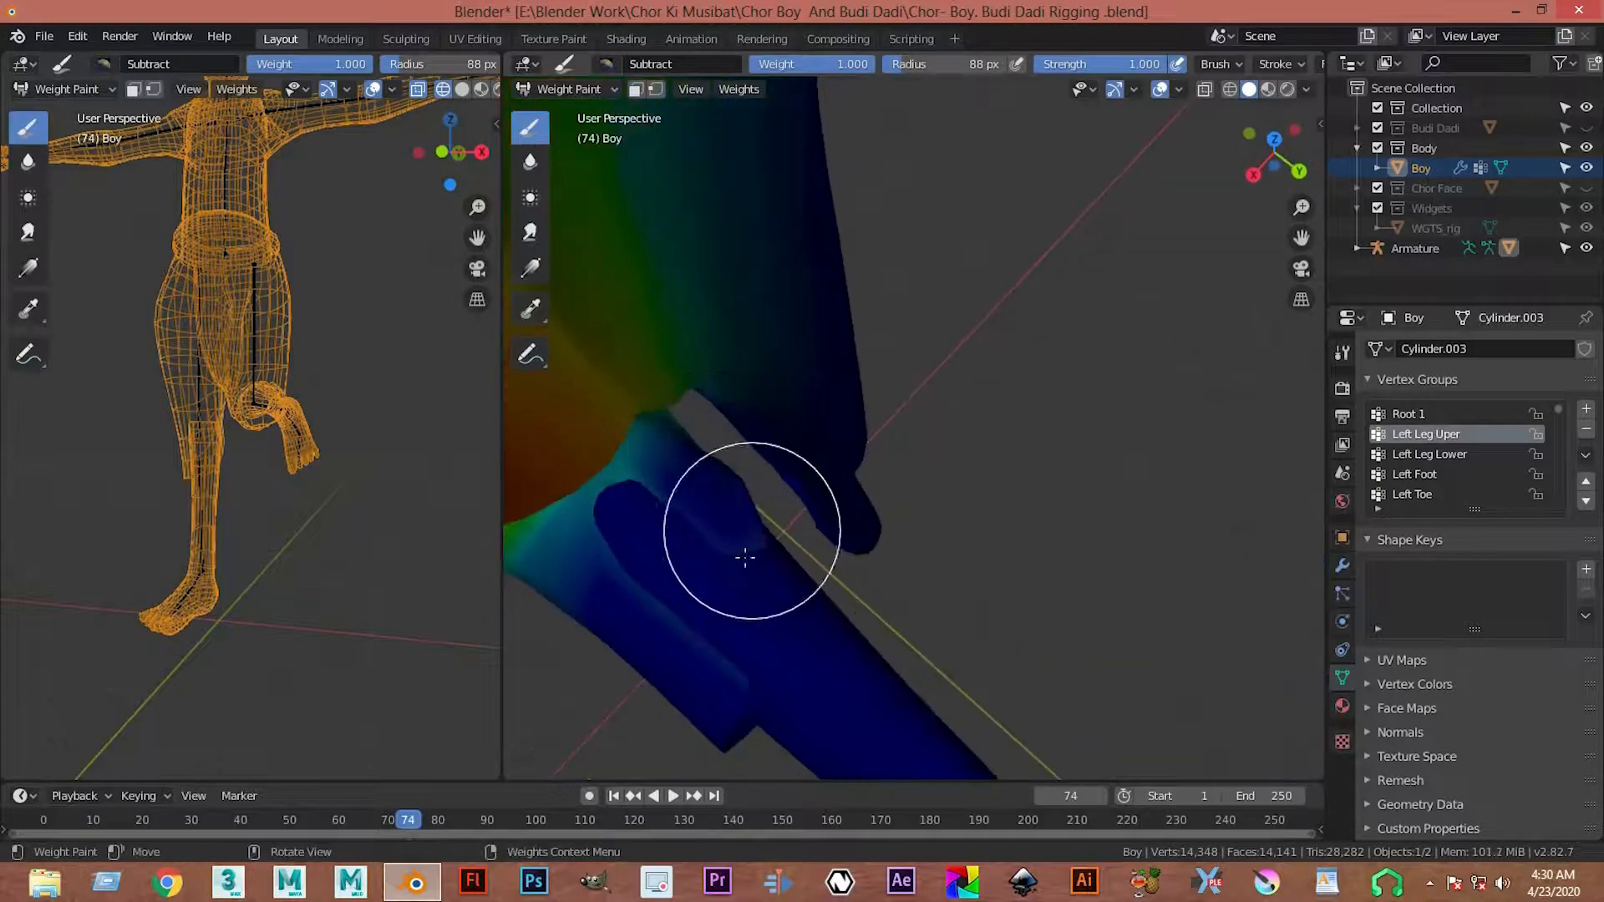
middle_drag(766, 573, 724, 476)
mouse_move(725, 478)
mouse_down()
mouse_move(707, 498)
mouse_move(632, 418)
mouse_move(618, 480)
mouse_move(722, 567)
mouse_up()
mouse_move(776, 554)
middle_down()
mouse_move(776, 491)
mouse_move(871, 374)
mouse_move(995, 315)
middle_up()
scroll(995, 315, up, 2)
mouse_move(1056, 361)
mouse_down()
mouse_move(1117, 394)
mouse_move(1138, 330)
mouse_up()
mouse_move(1145, 330)
middle_down()
mouse_move(931, 323)
mouse_move(994, 358)
middle_up()
mouse_move(974, 304)
mouse_down()
mouse_move(927, 393)
mouse_move(971, 326)
mouse_up()
- Subtract the Left Leg Uper weight that spills onto the right trouser leg, working from the back
scroll(1008, 325, down, 6)
middle_drag(1113, 417, 808, 391)
scroll(779, 435, up, 8)
scroll(929, 443, down, 3)
mouse_move(934, 222)
shift+middle_down()
mouse_move(930, 443)
mouse_move(842, 409)
mouse_move(866, 387)
shift+middle_up()
scroll(863, 408, down, 5)
scroll(867, 392, up, 3)
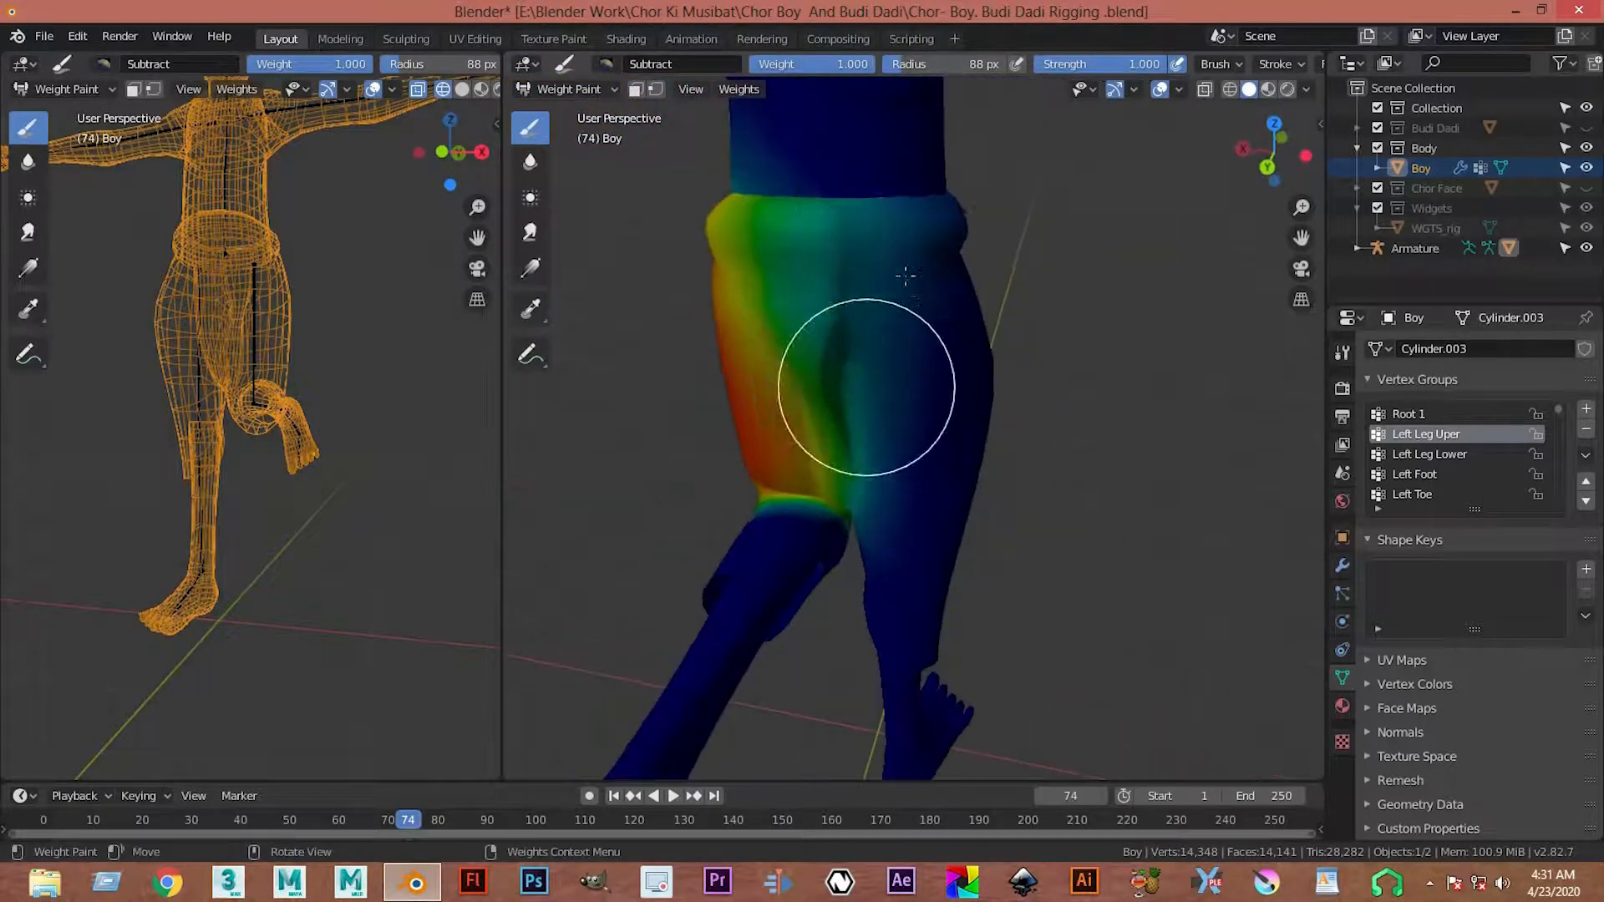
drag(899, 392, 903, 634)
mouse_move(981, 419)
middle_down()
mouse_move(755, 298)
mouse_move(827, 331)
middle_up()
middle_drag(1064, 179, 906, 161)
drag(886, 332, 859, 626)
mouse_move(860, 627)
middle_down()
mouse_move(823, 276)
mouse_move(923, 148)
mouse_move(953, 286)
middle_up()
mouse_move(959, 393)
middle_down()
mouse_move(944, 468)
mouse_move(900, 359)
mouse_move(959, 357)
middle_up()
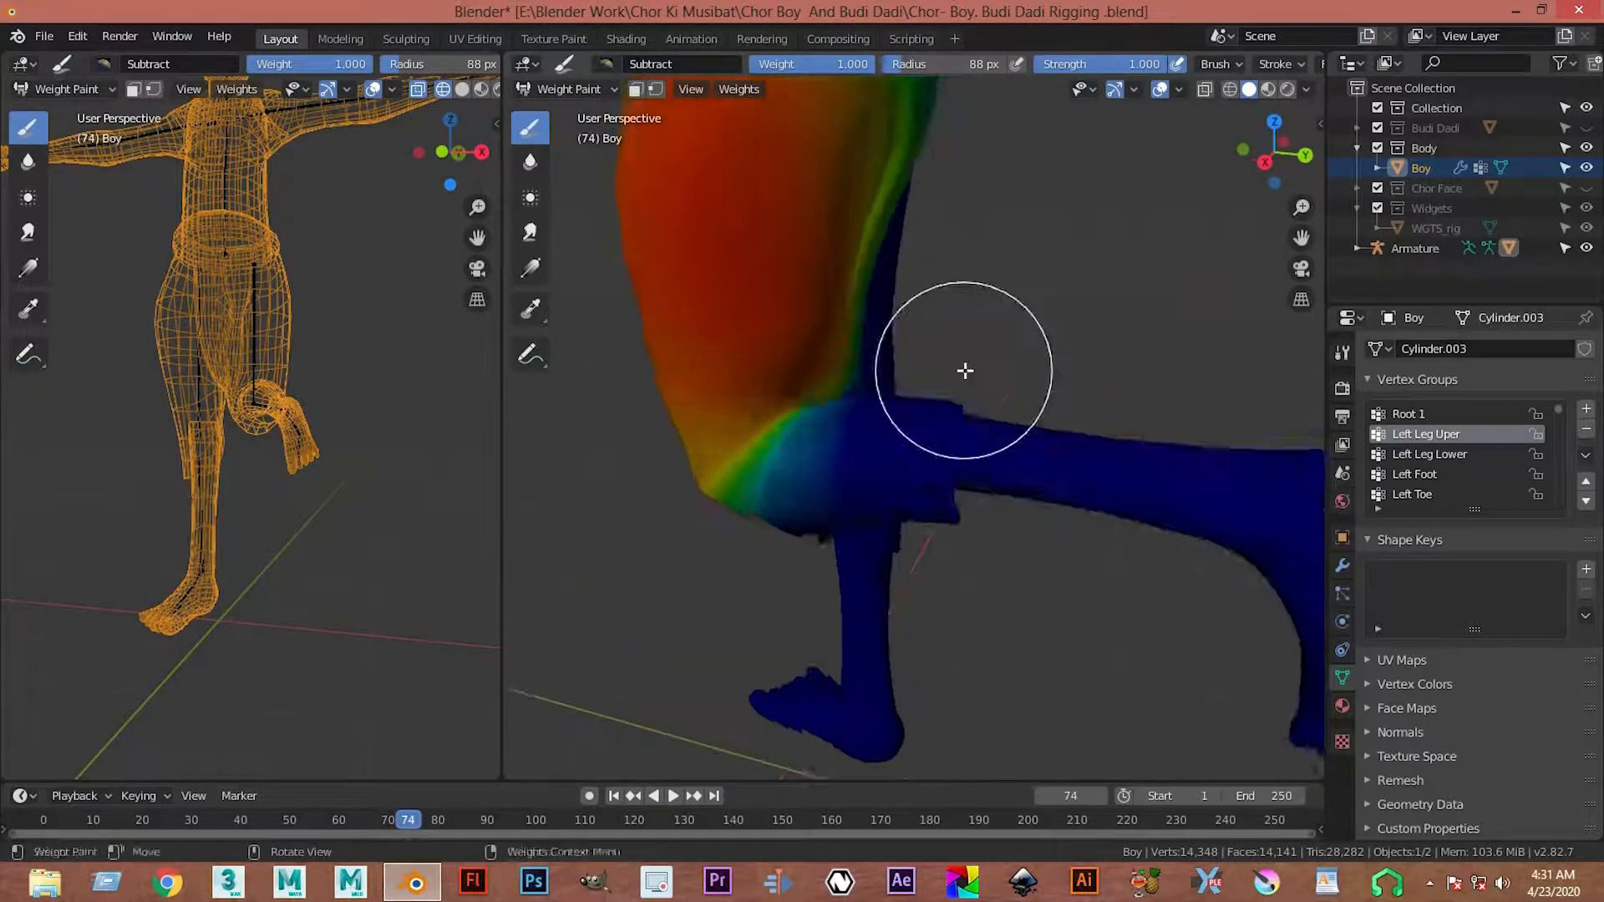
- Return the Boy mesh to Object Mode, check the bent left leg's shape and save the file
key(Tab)
key(Tab)
click(578, 95)
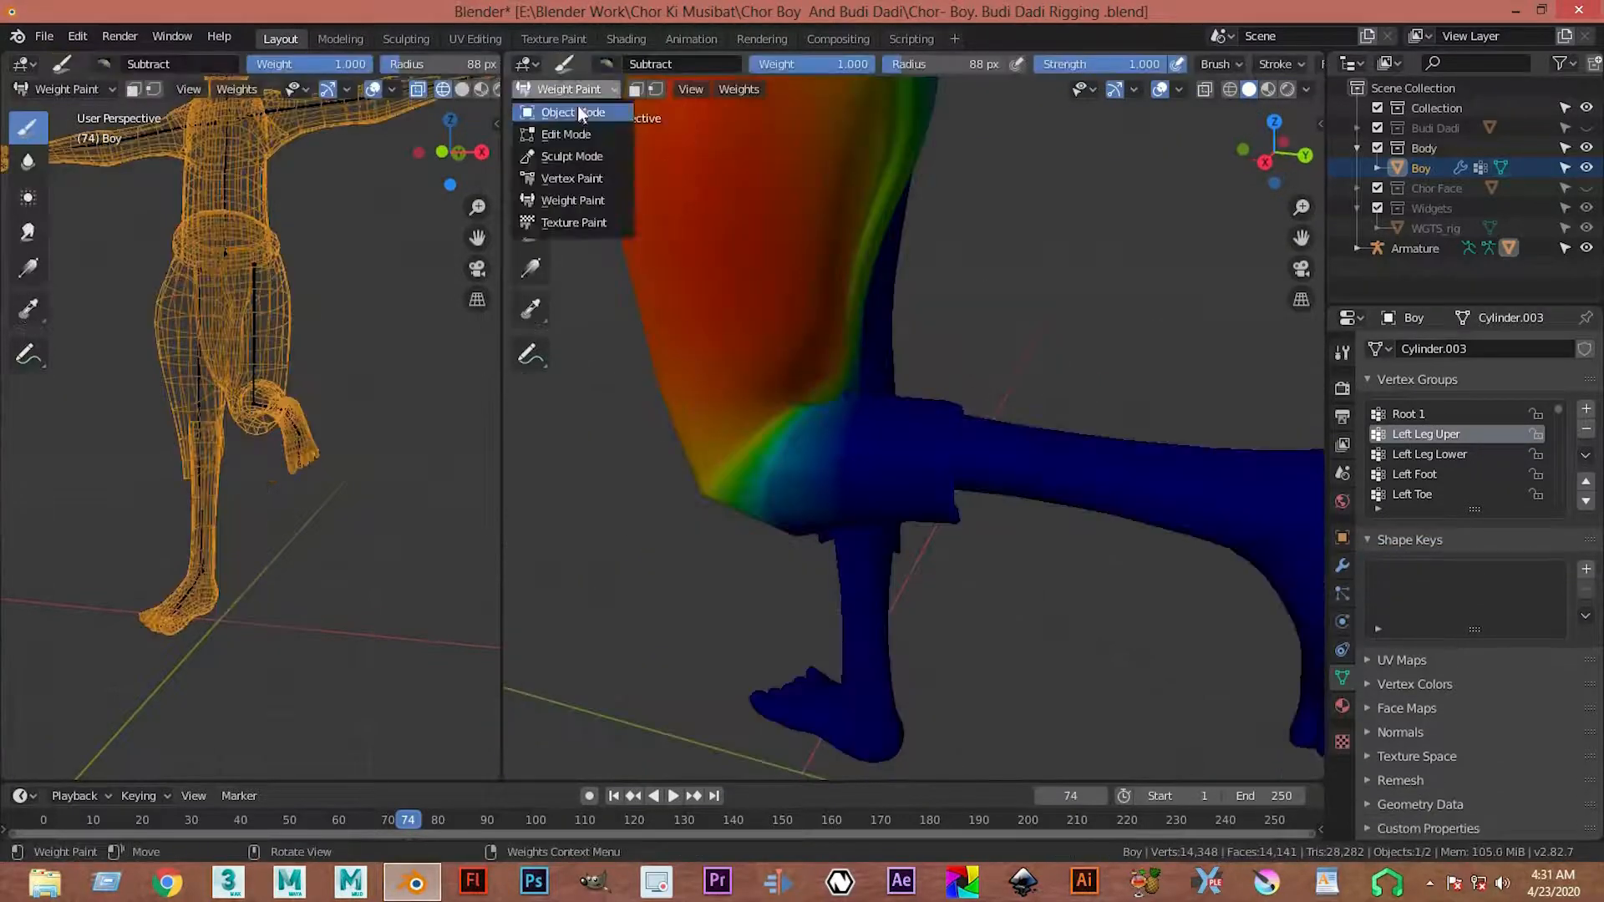
click(578, 106)
mouse_move(905, 414)
middle_down()
mouse_move(647, 457)
mouse_move(795, 451)
mouse_move(895, 385)
middle_up()
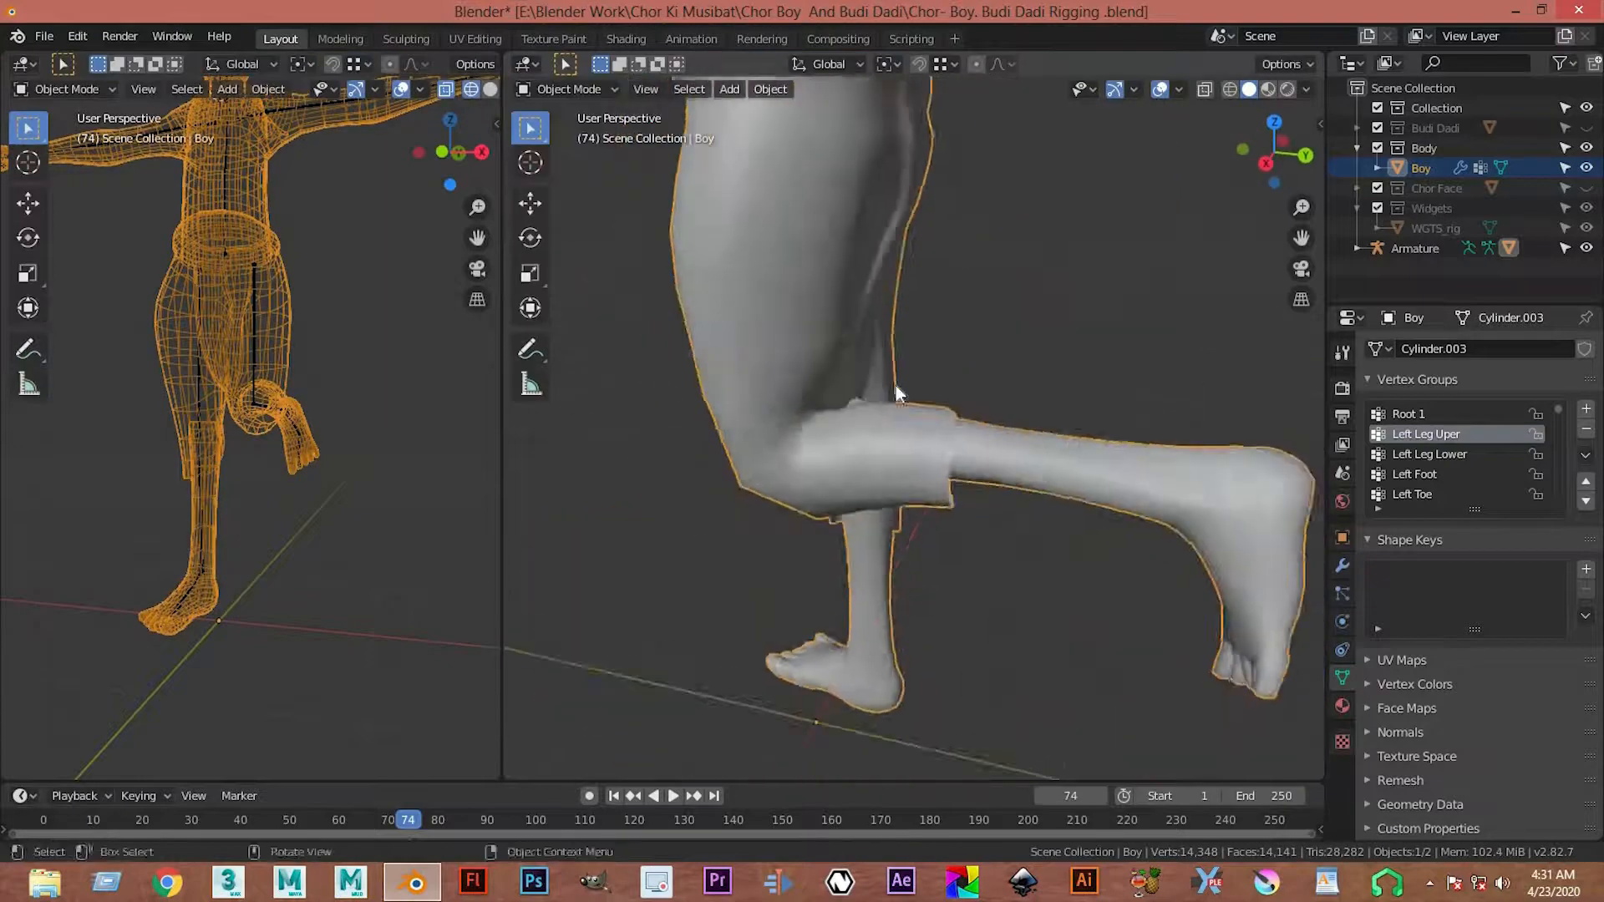
scroll(1126, 339, down, 7)
middle_drag(1127, 340, 830, 329)
key(ctrl+s)
key(Tab)
key(Tab)
scroll(1059, 430, up, 5)
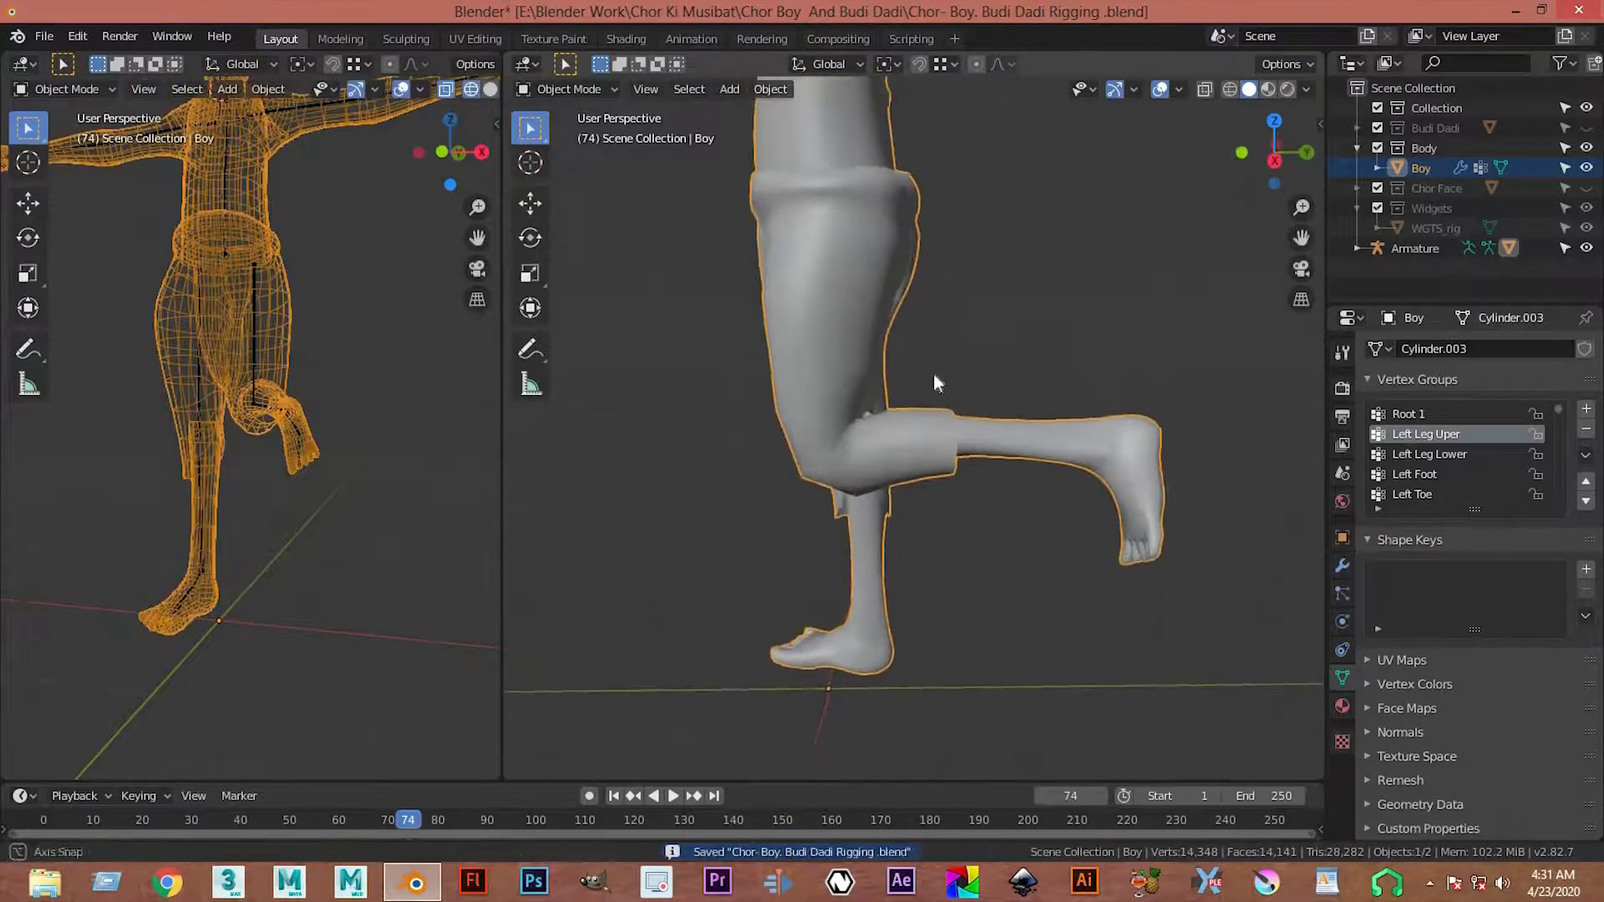
- Put the armature into Pose Mode and select the Left Leg Uper bone
click(77, 90)
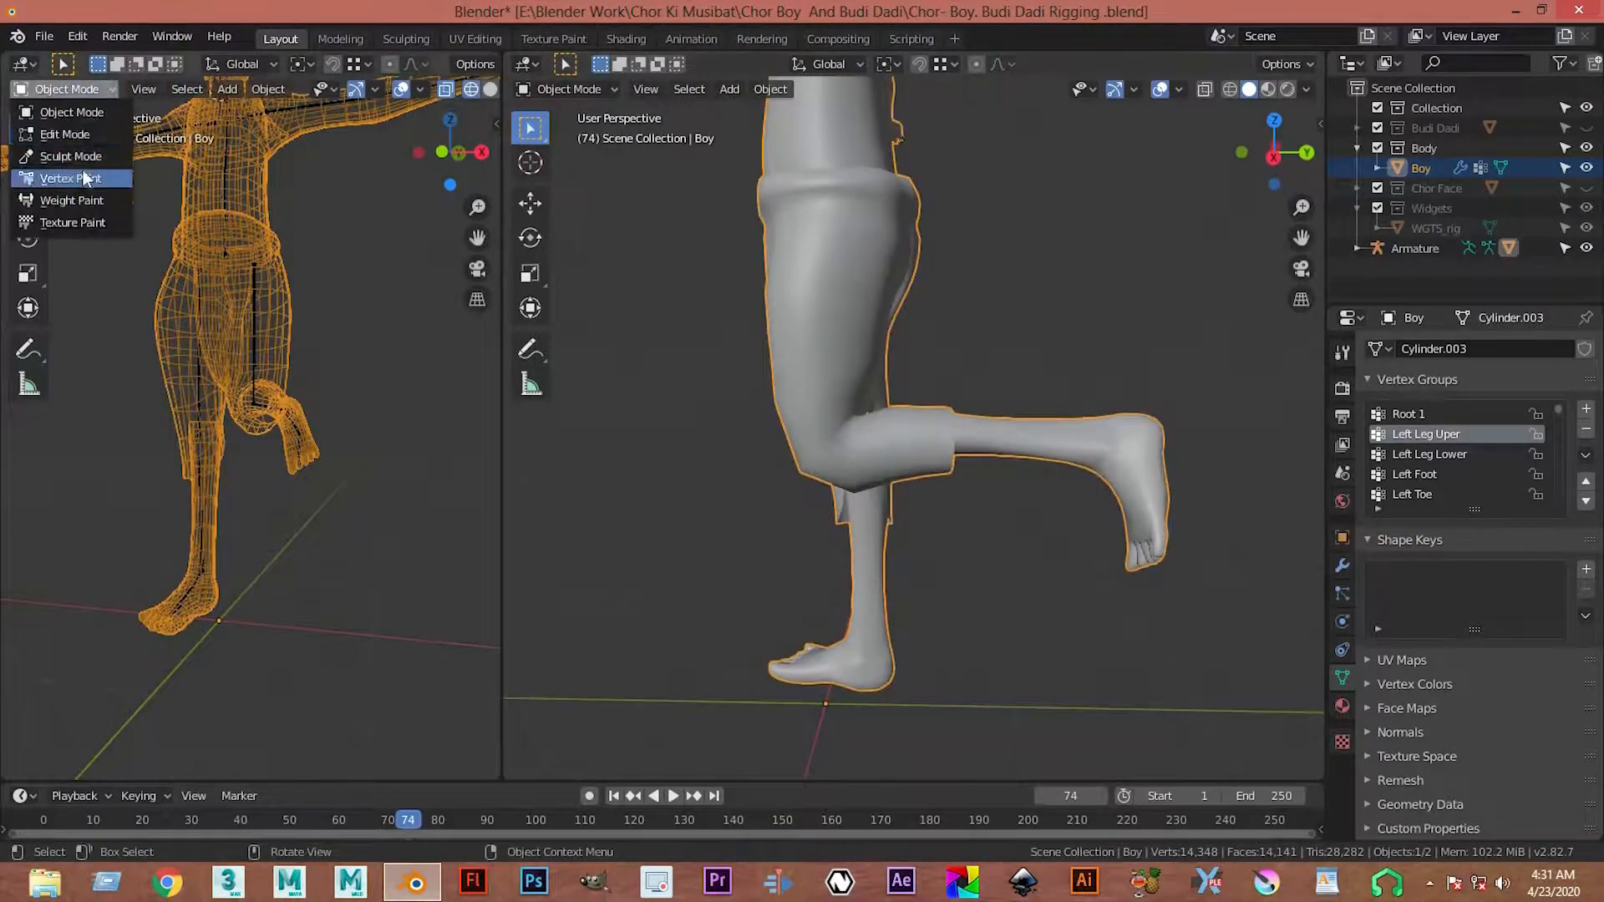
click(90, 113)
click(100, 120)
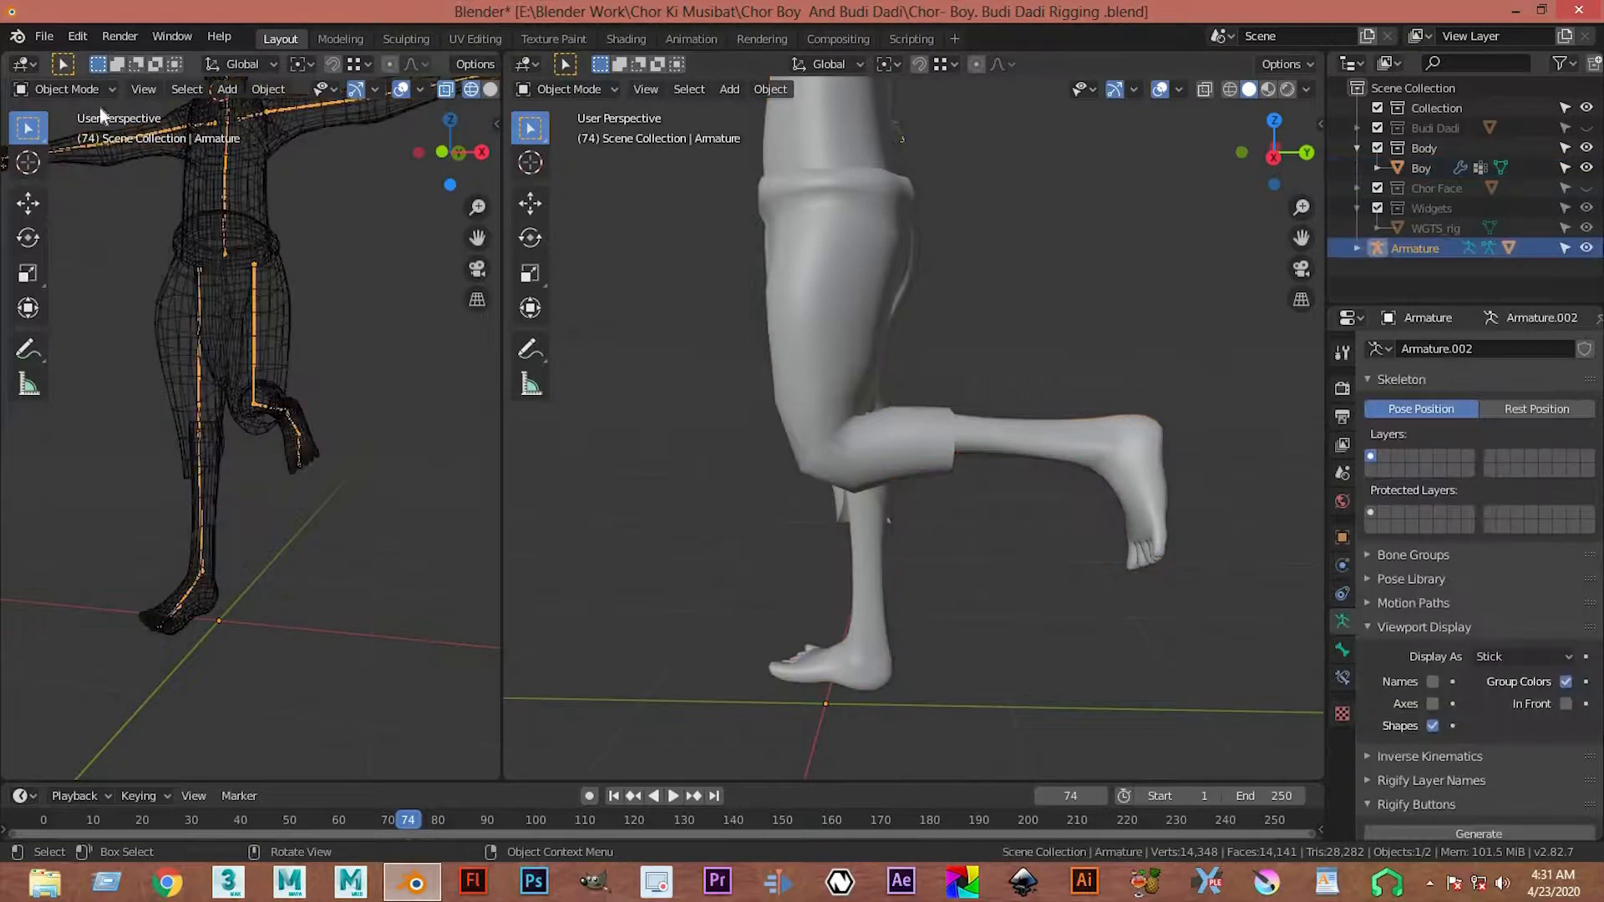
click(95, 93)
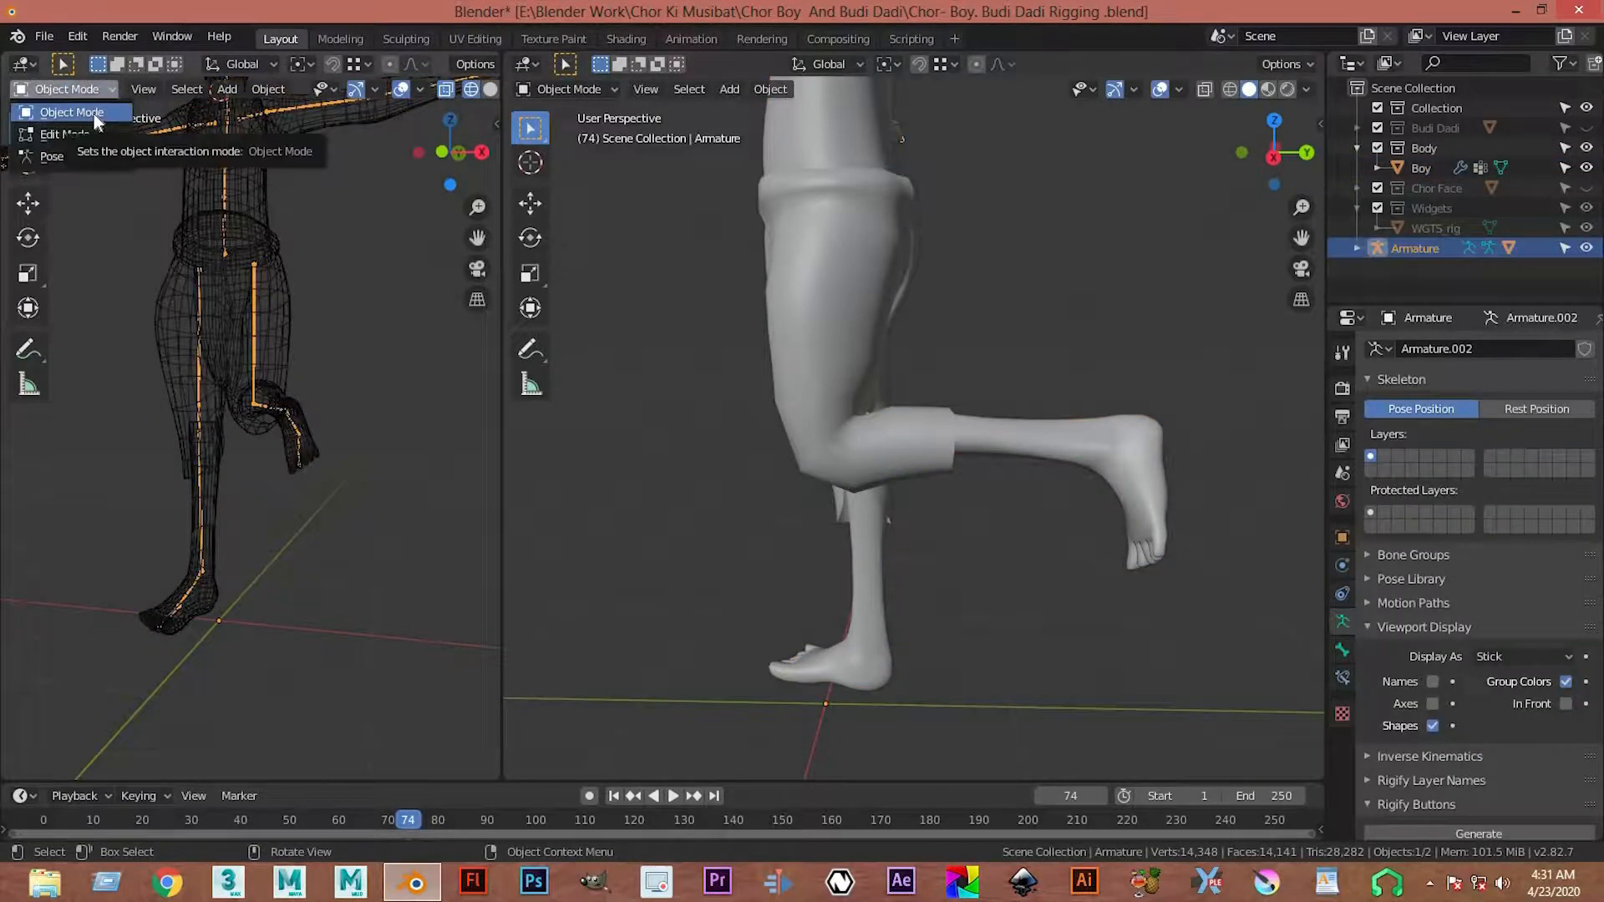
click(52, 156)
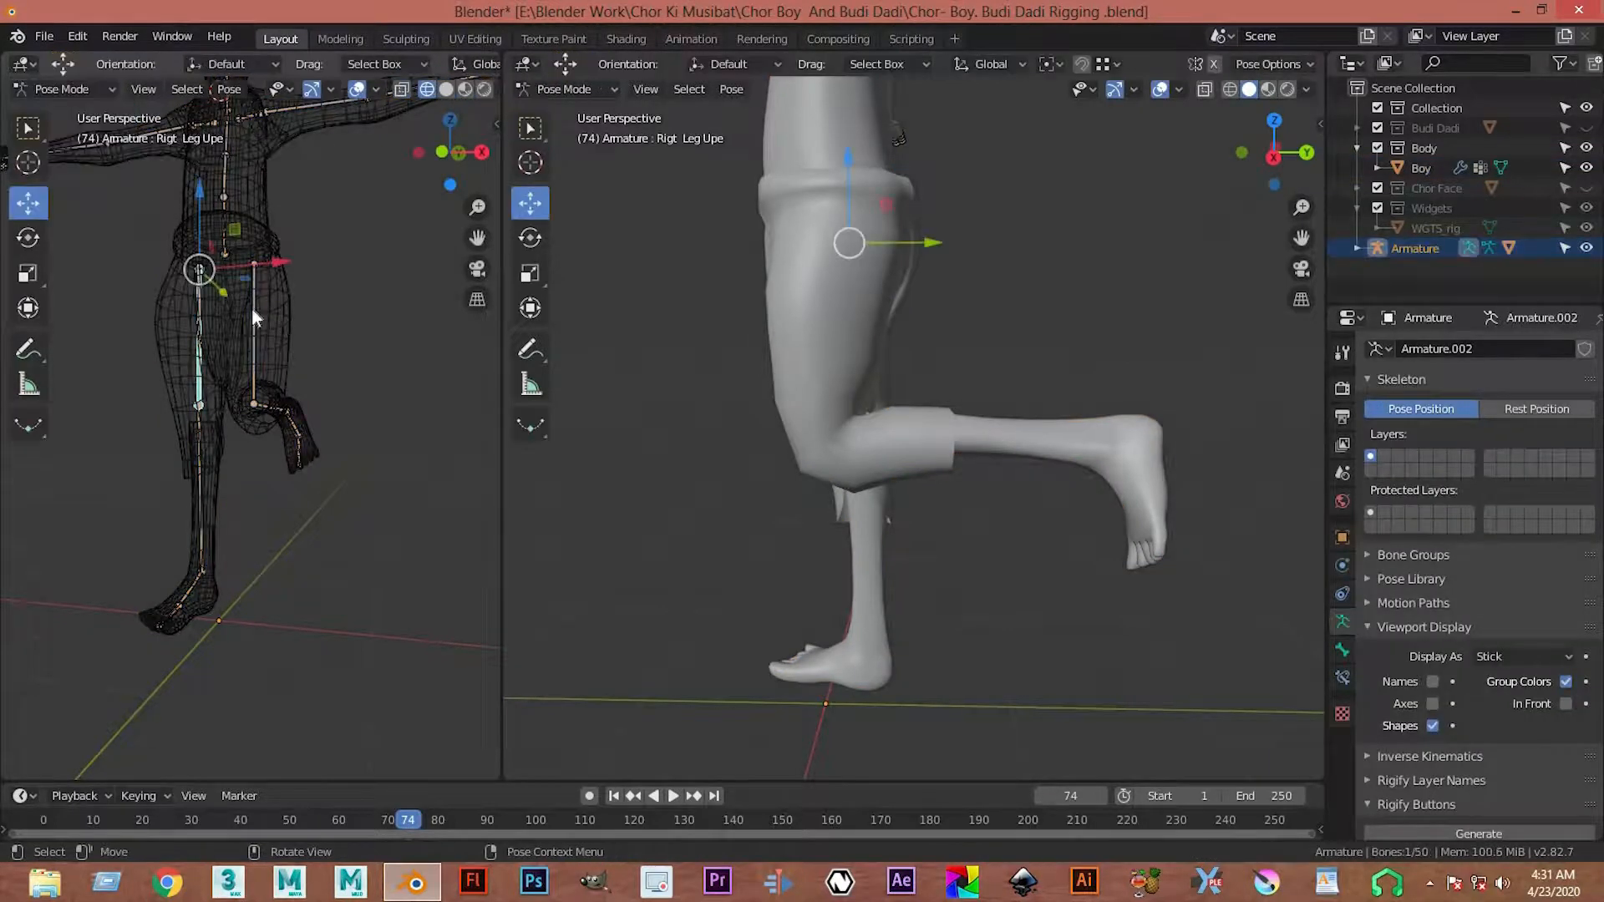
click(253, 309)
- Rotate the Left Leg Uper bone backward in the right side view and inspect the hip and waistband deformation
key(KP_3)
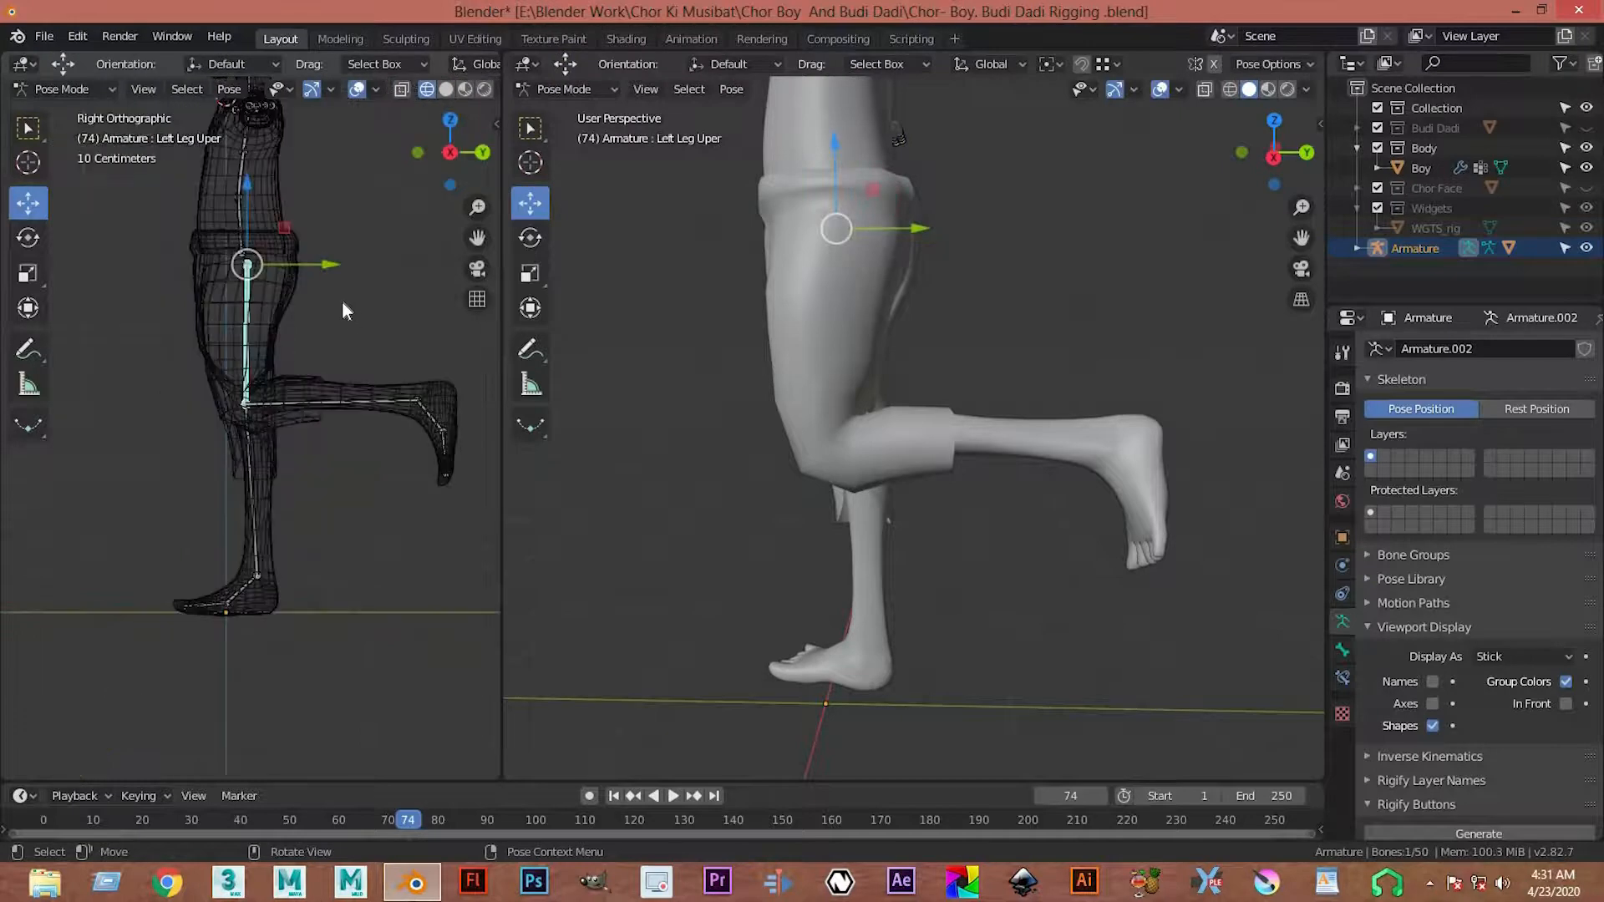
key(r)
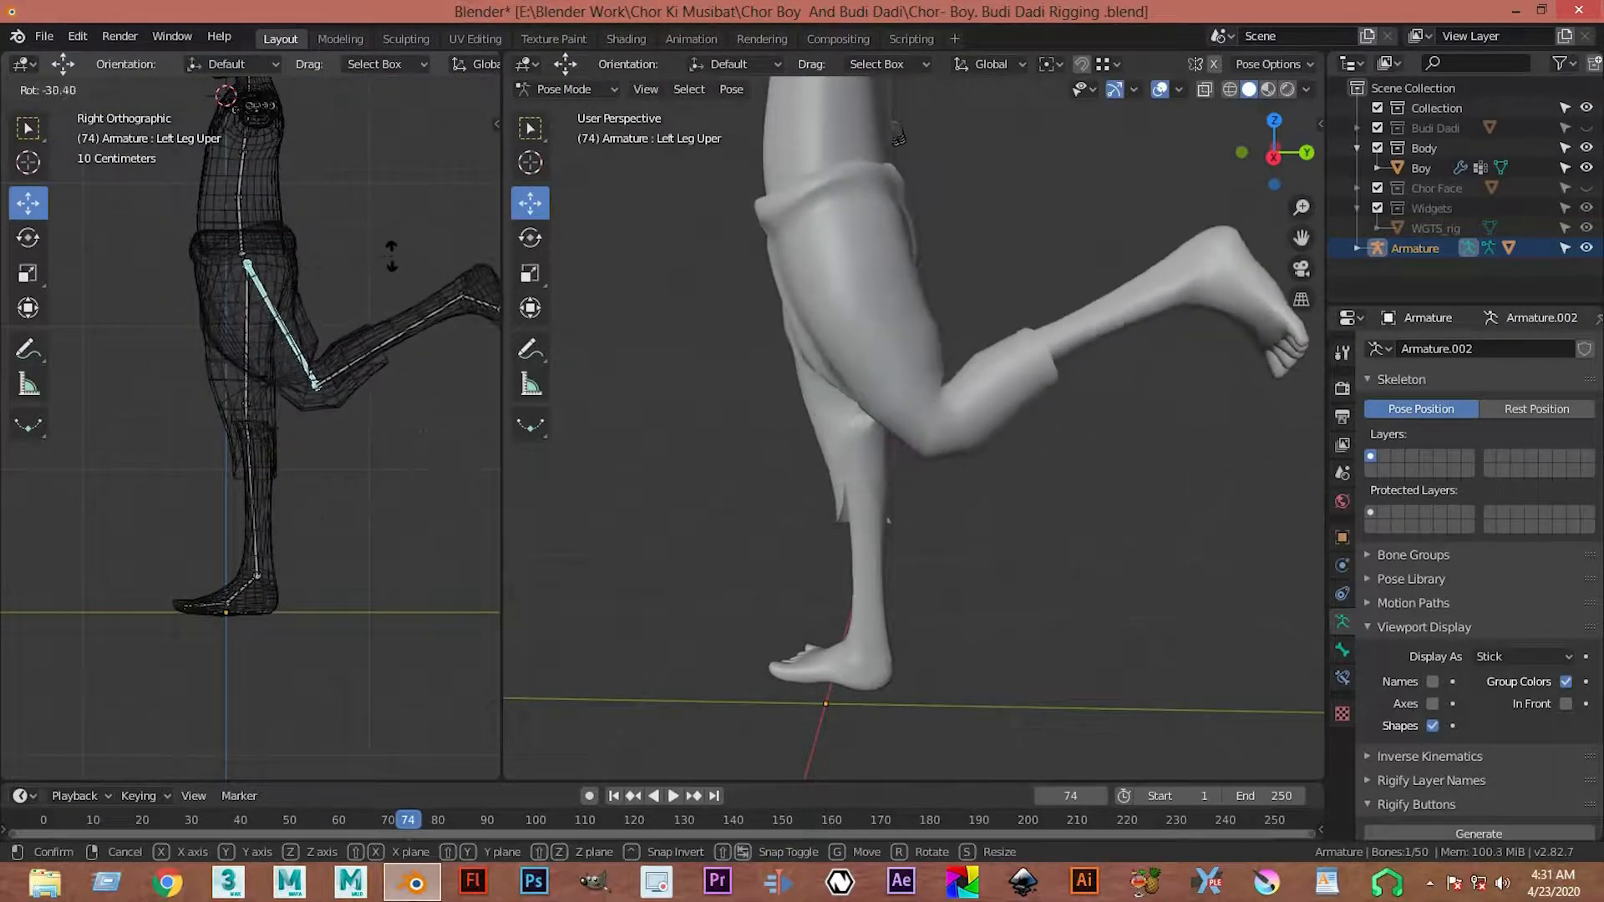
click(391, 205)
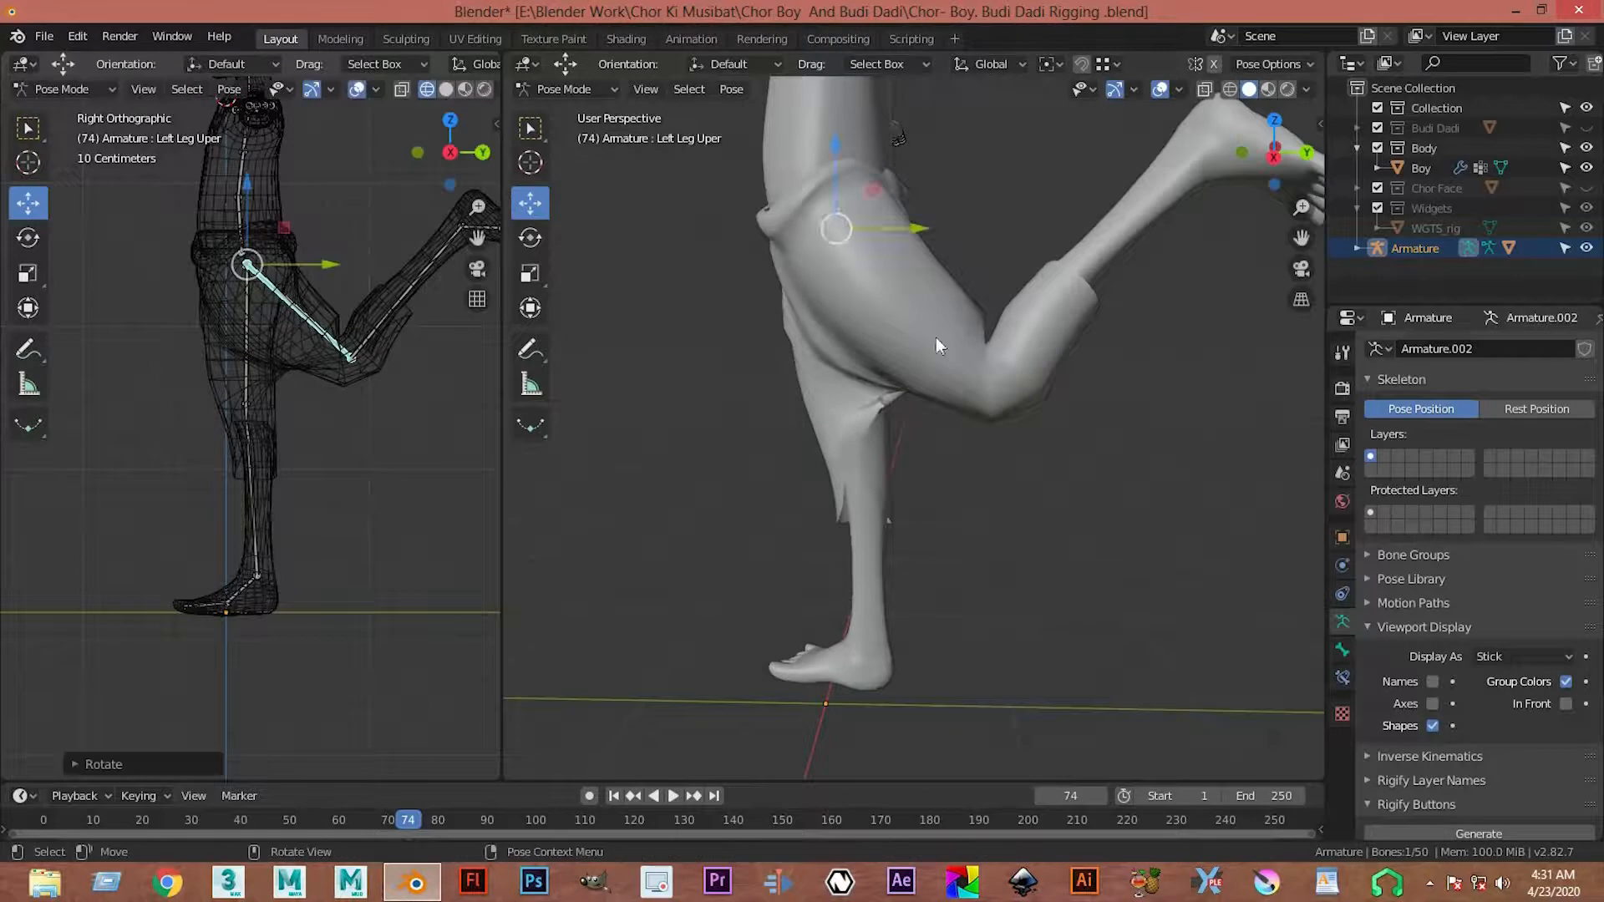
scroll(936, 337, down, 3)
middle_drag(813, 389, 835, 344)
scroll(827, 288, up, 3)
shift+middle_drag(825, 283, 881, 429)
middle_drag(851, 371, 1056, 395)
click(1108, 449)
scroll(1108, 457, up, 1)
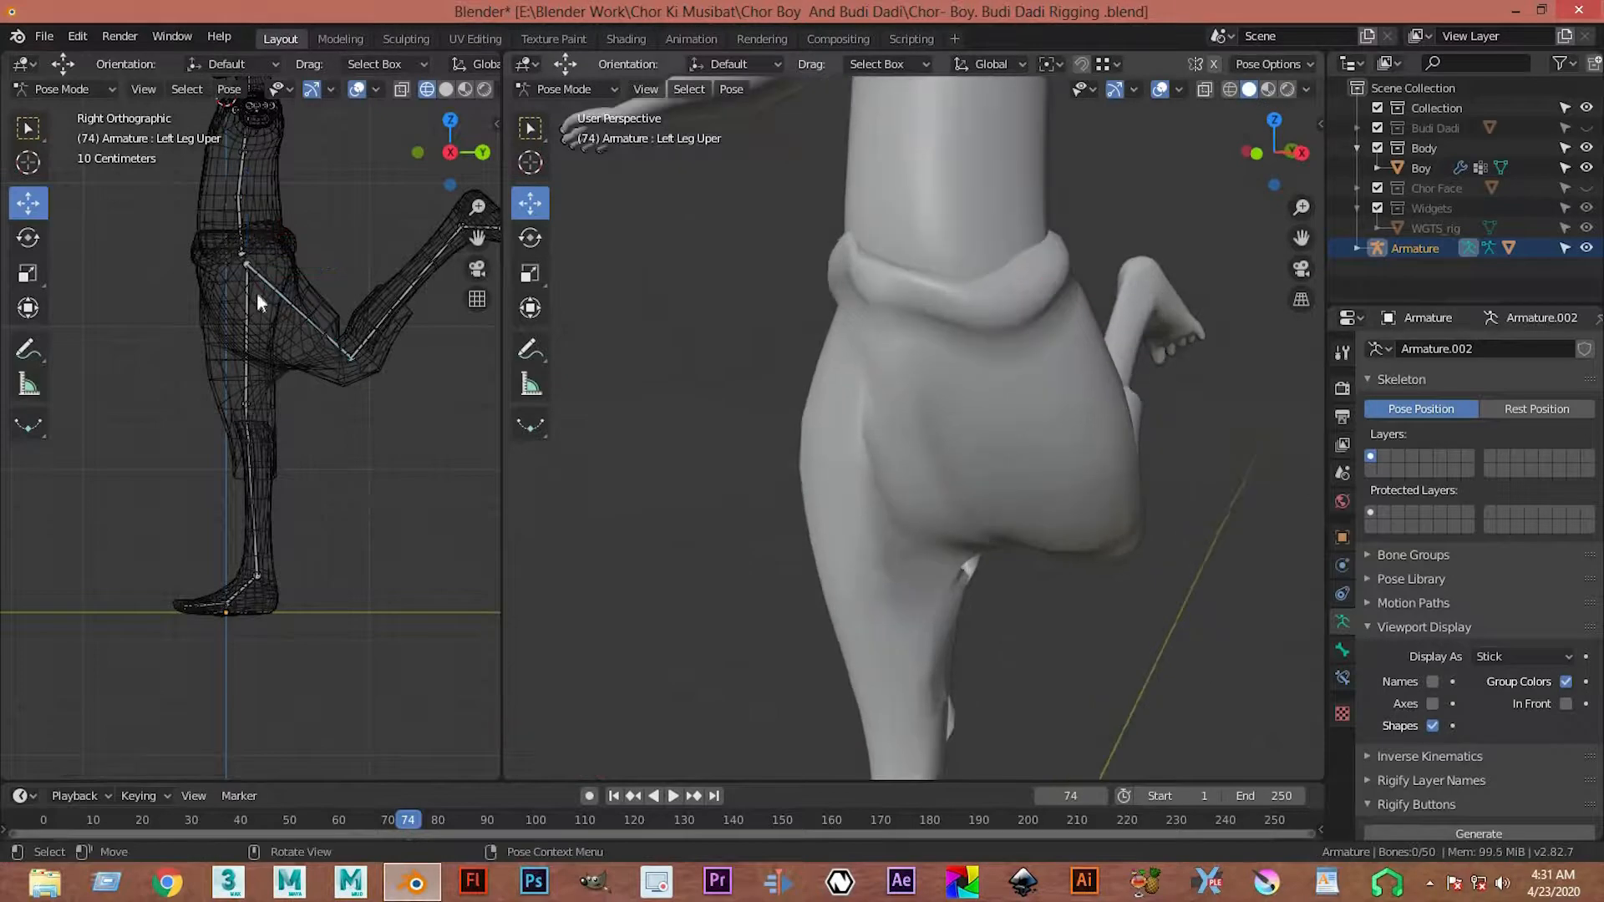
- Examine the Left Leg Uper and Root 1 bones around the hips, with the larger view in wireframe shading
scroll(311, 305, up, 2)
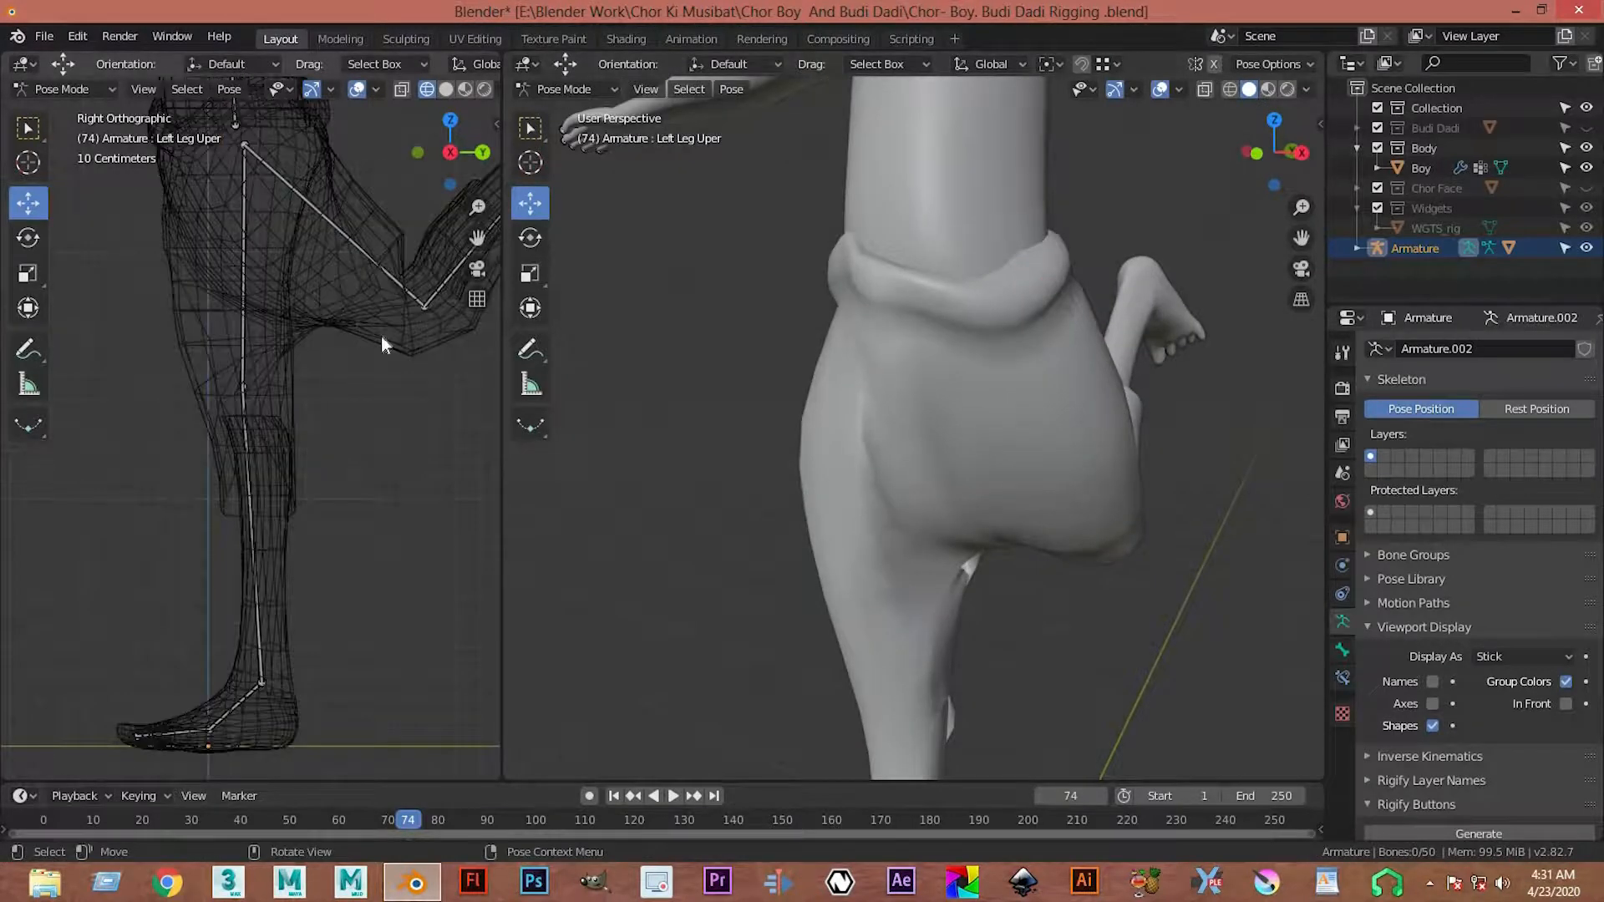
click(289, 183)
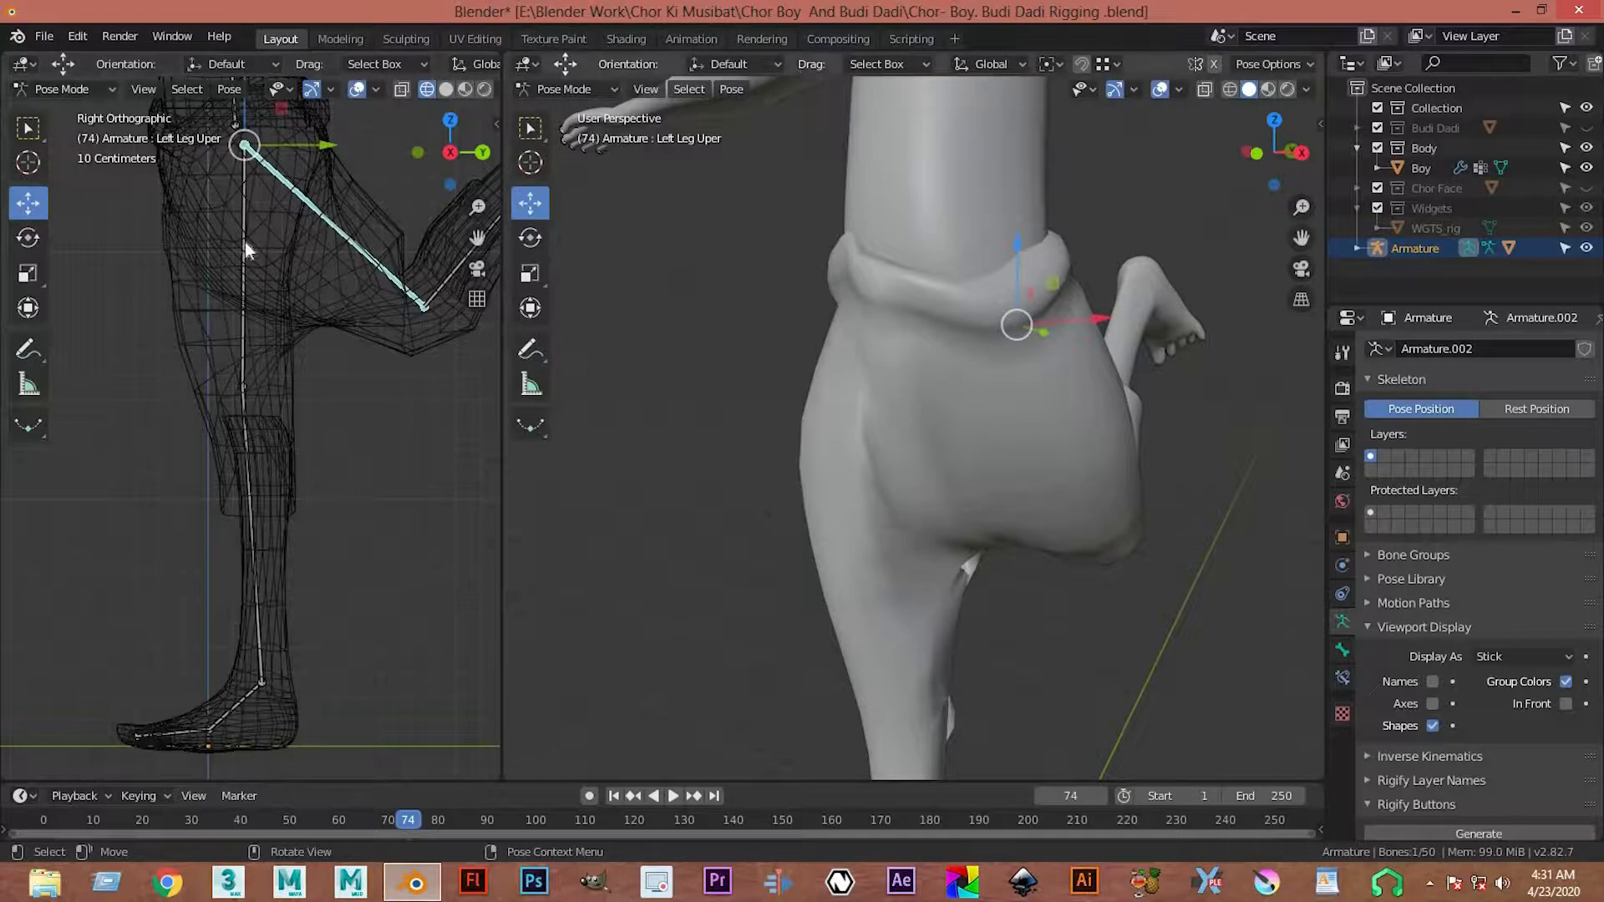
scroll(267, 446, up, 6)
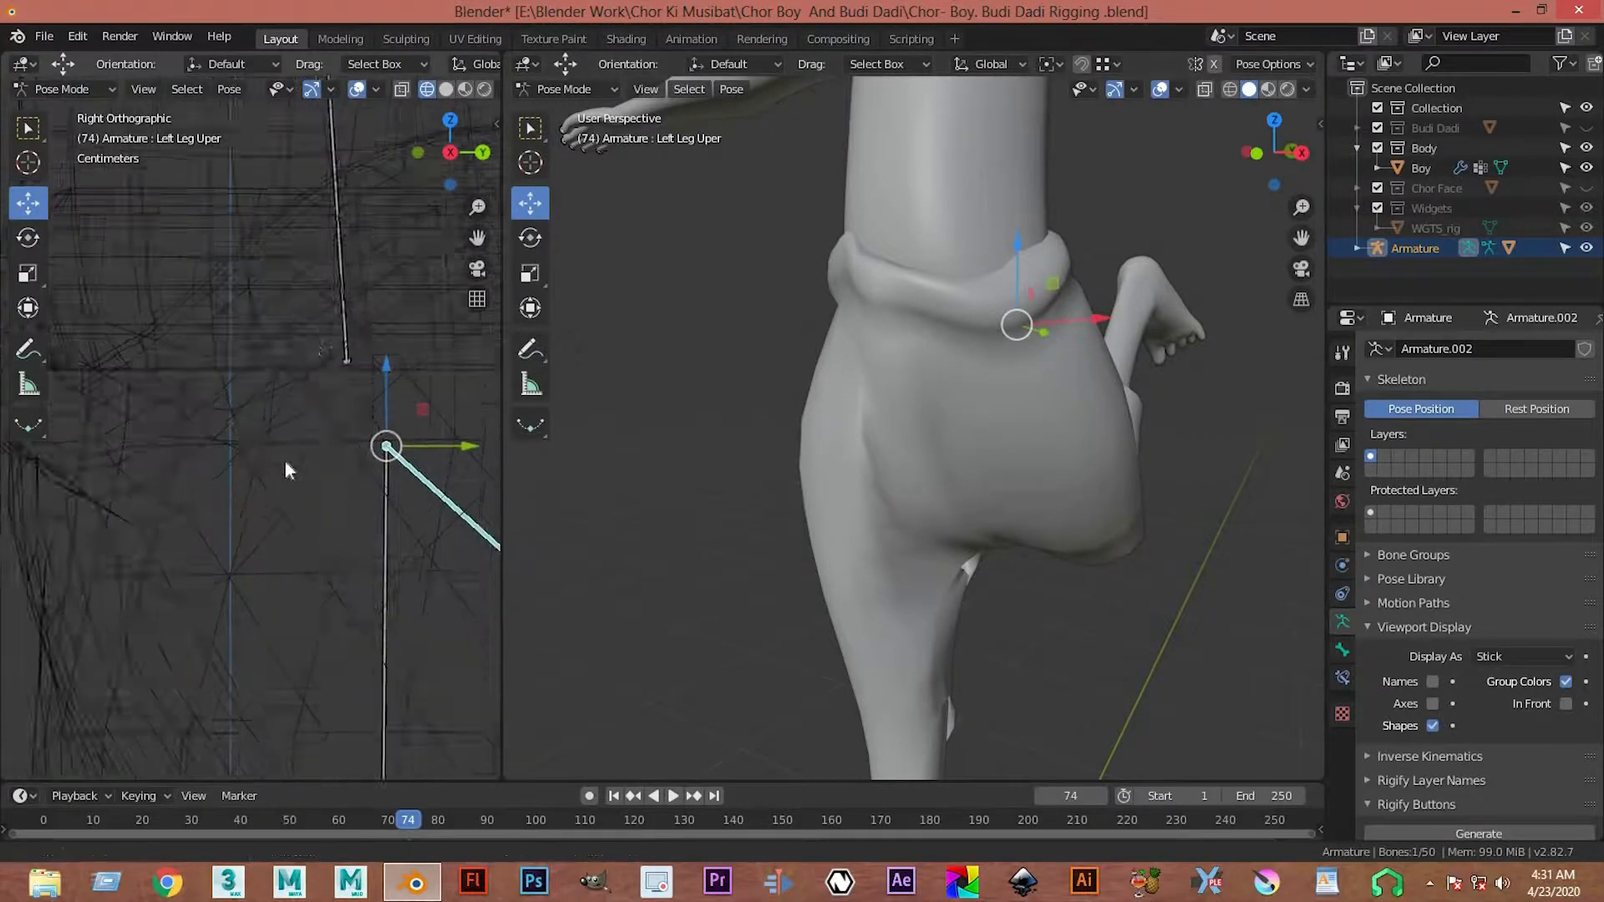
shift+middle_drag(284, 457, 255, 621)
click(317, 464)
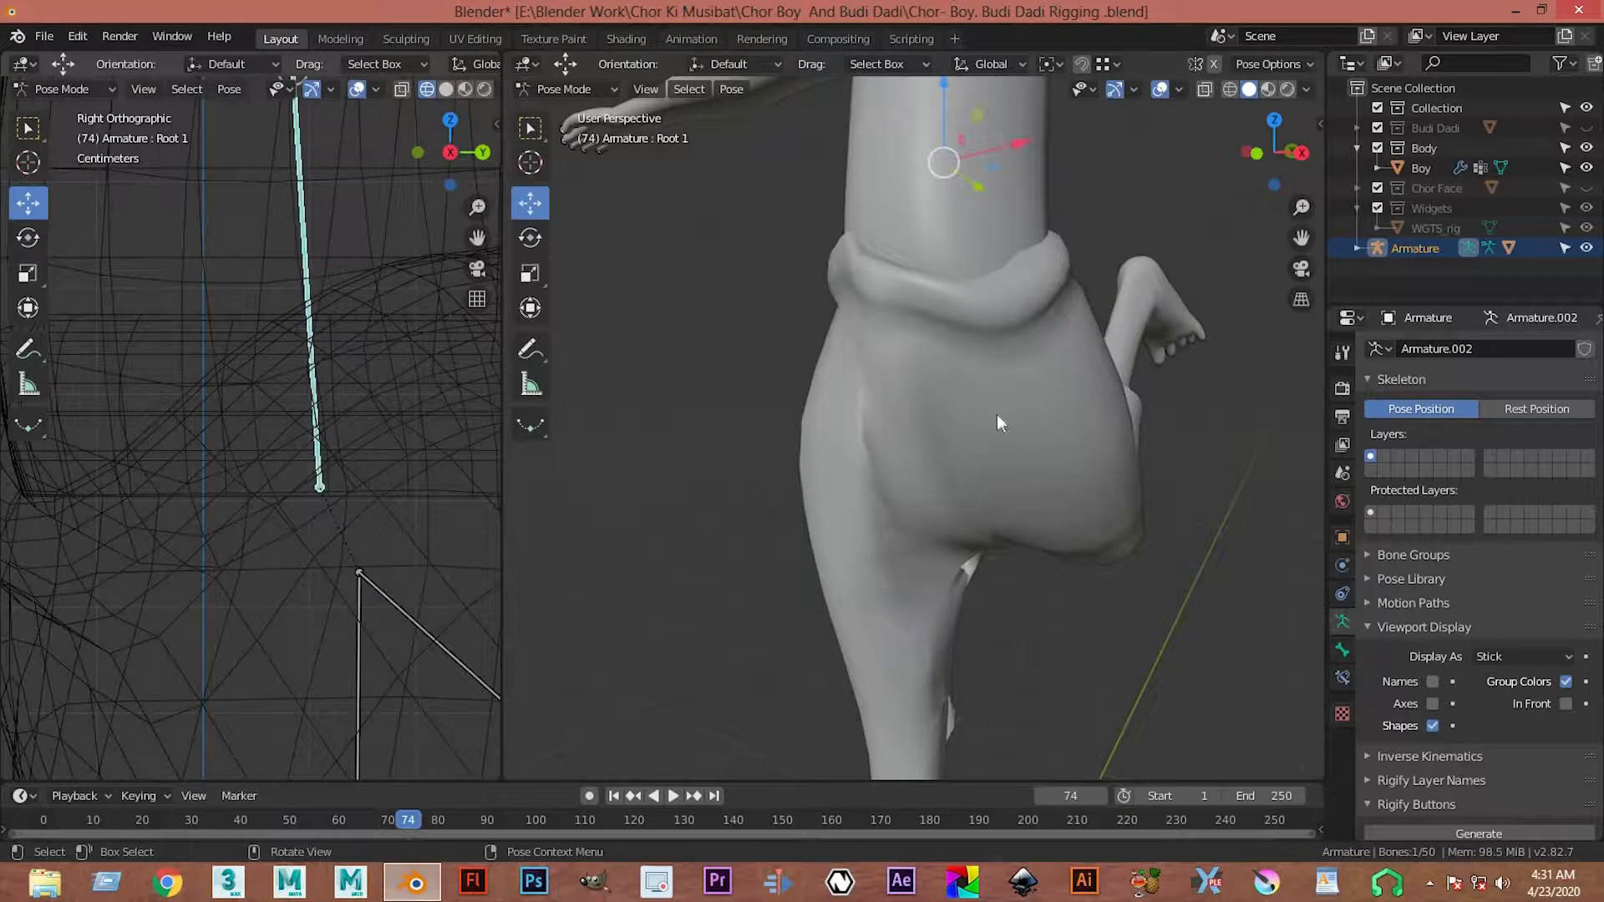
scroll(1015, 452, down, 5)
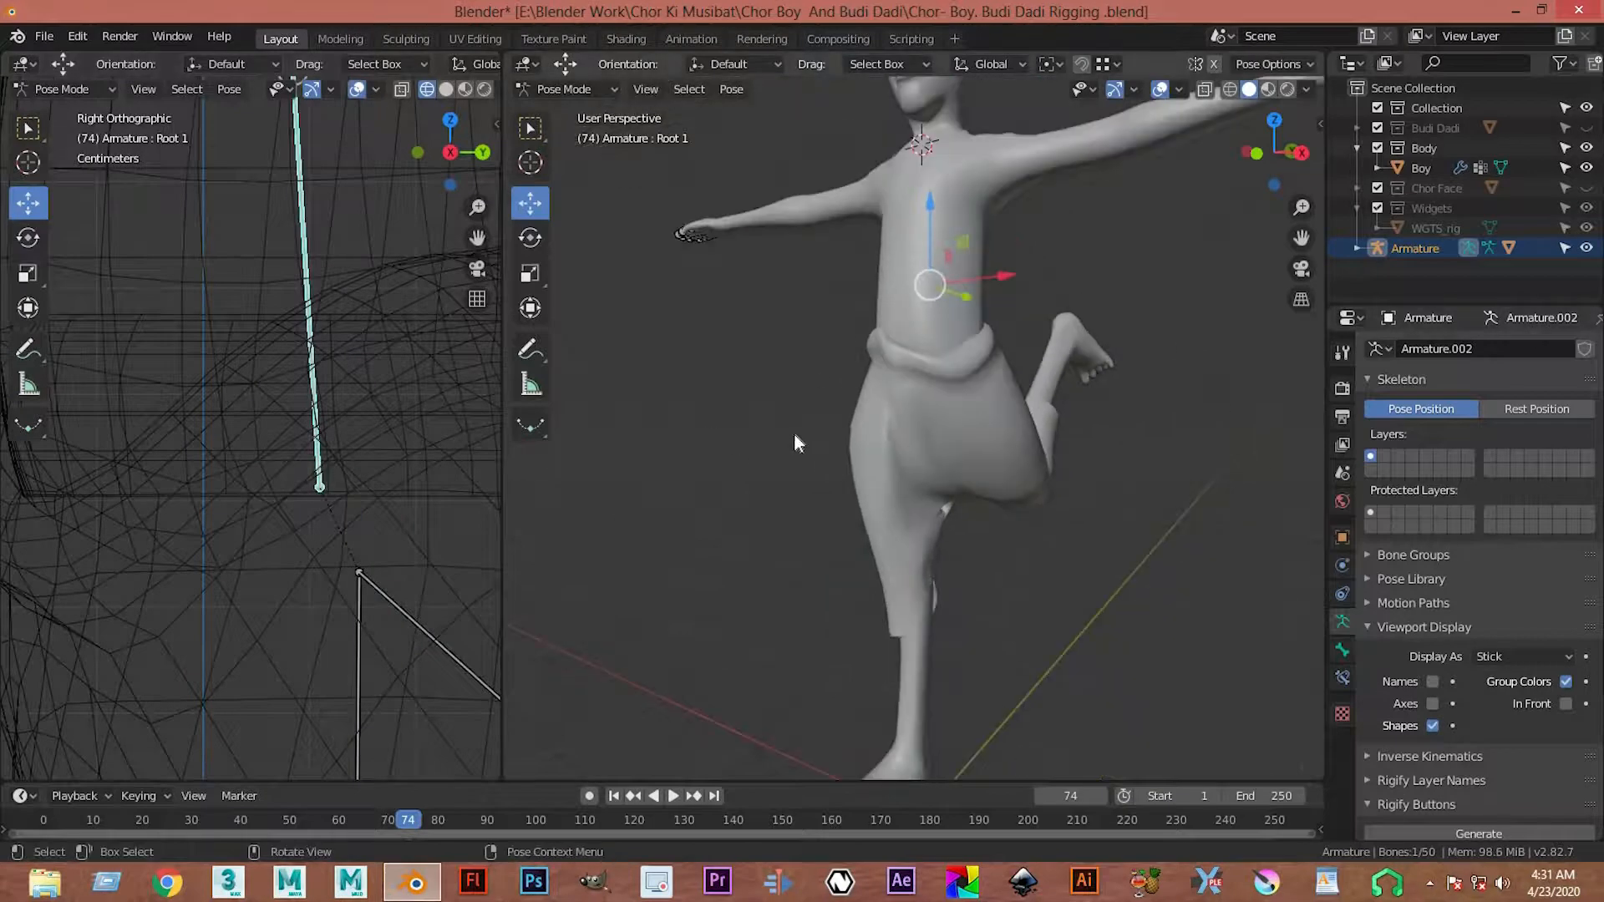
key(z)
click(670, 447)
scroll(870, 449, up, 6)
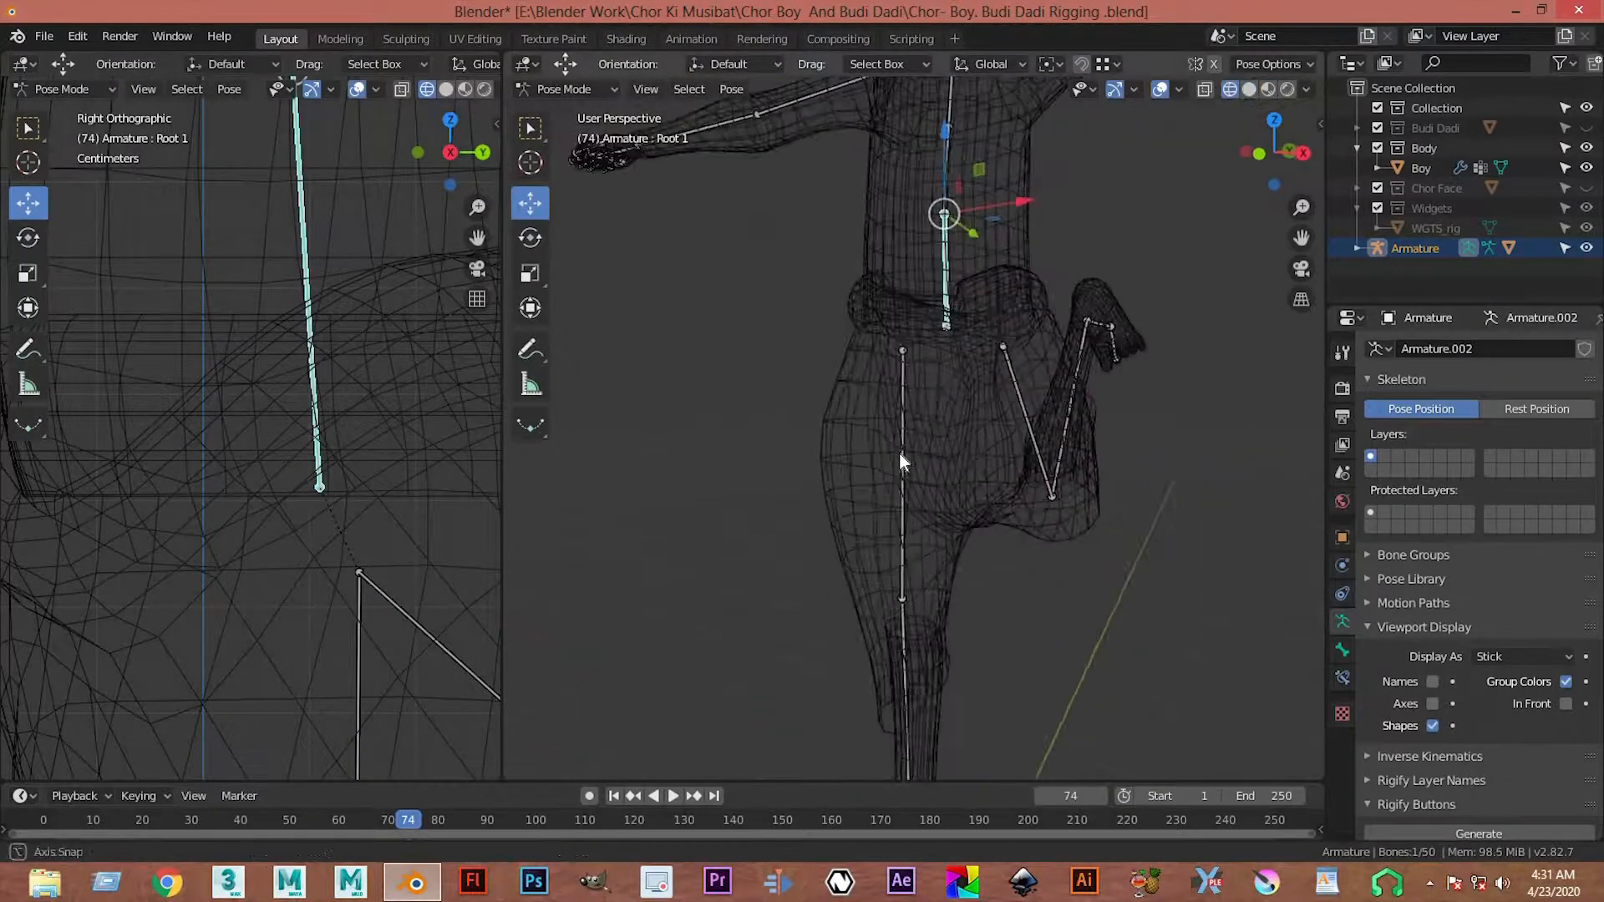
shift+middle_drag(849, 556, 835, 594)
scroll(844, 409, up, 4)
scroll(877, 493, down, 4)
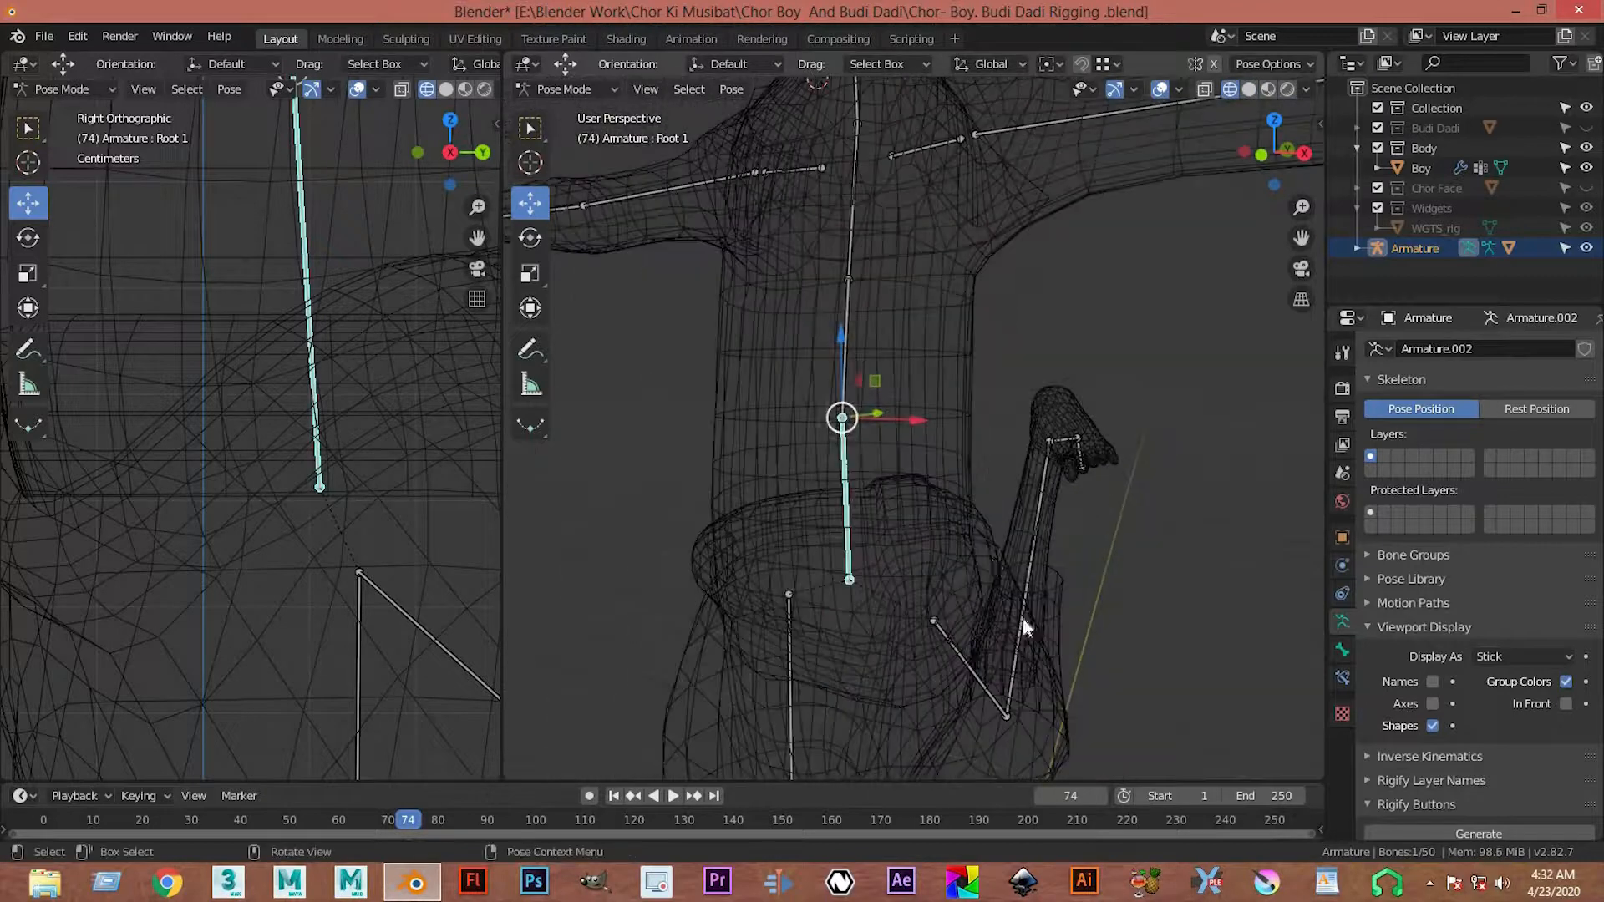
- Check the names of the lower spine bones in the bone properties, and return the larger view to solid shading
click(1341, 654)
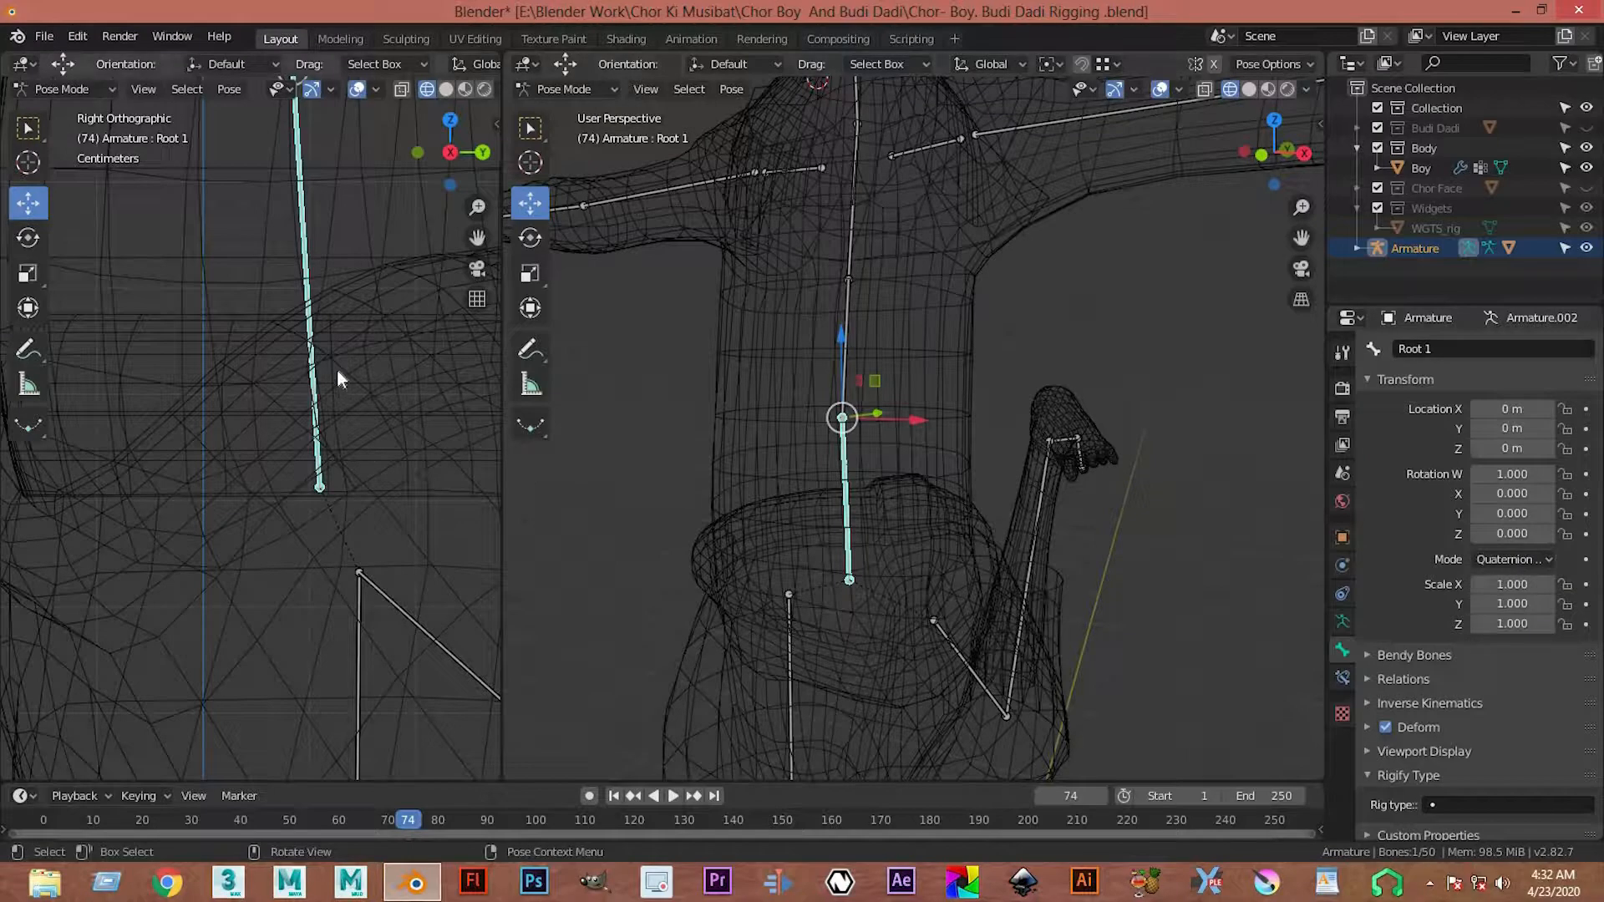
scroll(338, 369, down, 4)
click(279, 309)
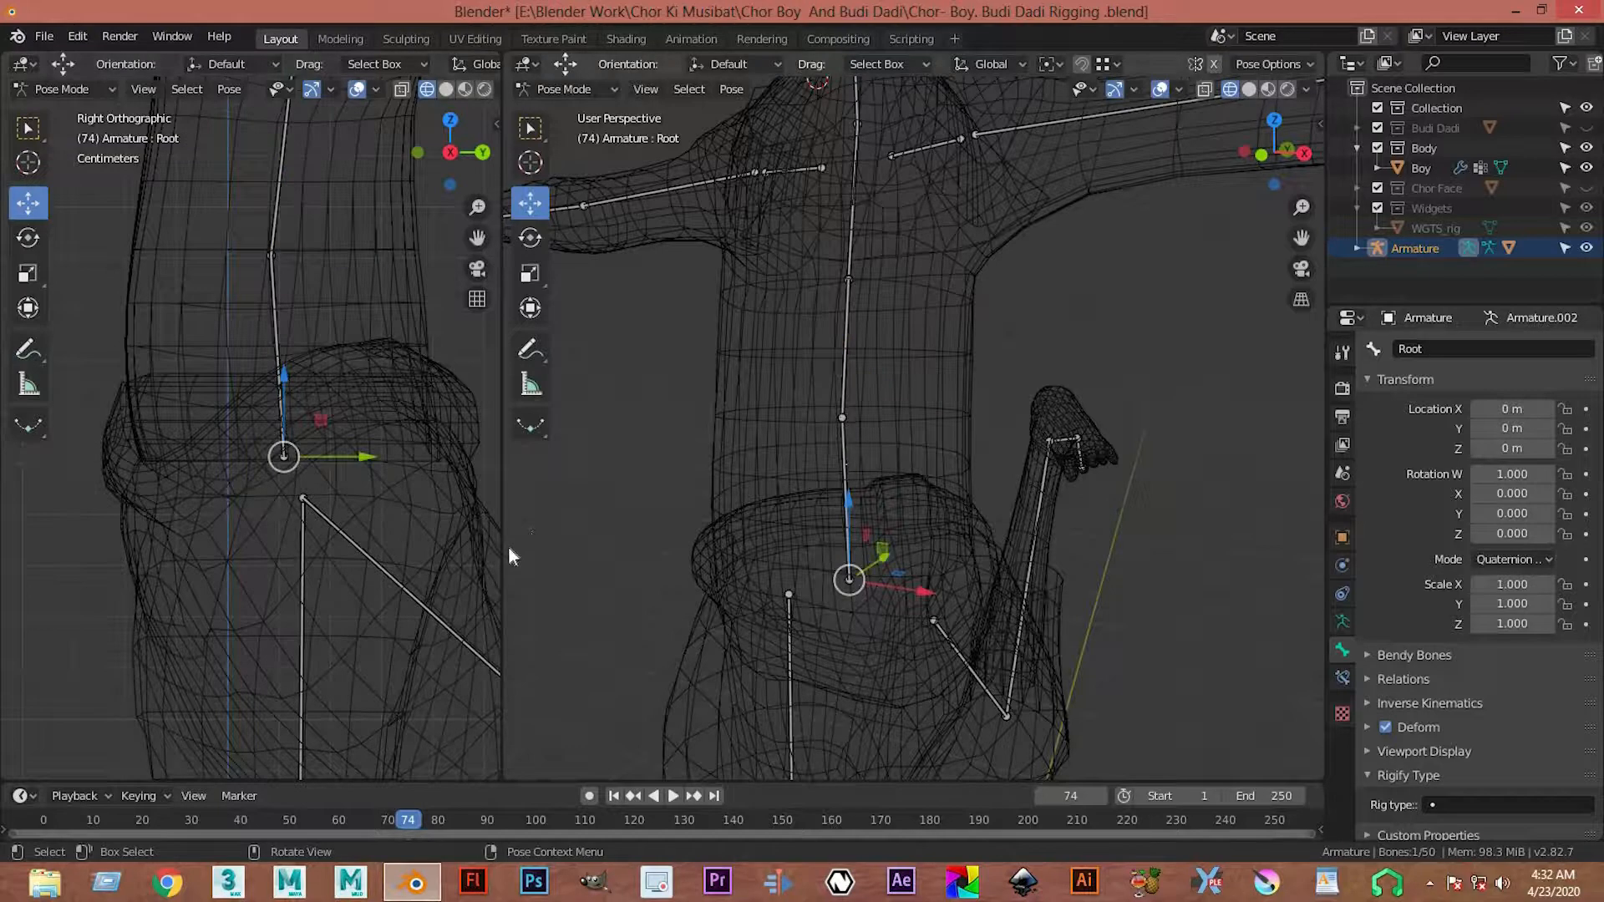
scroll(1025, 487, down, 1)
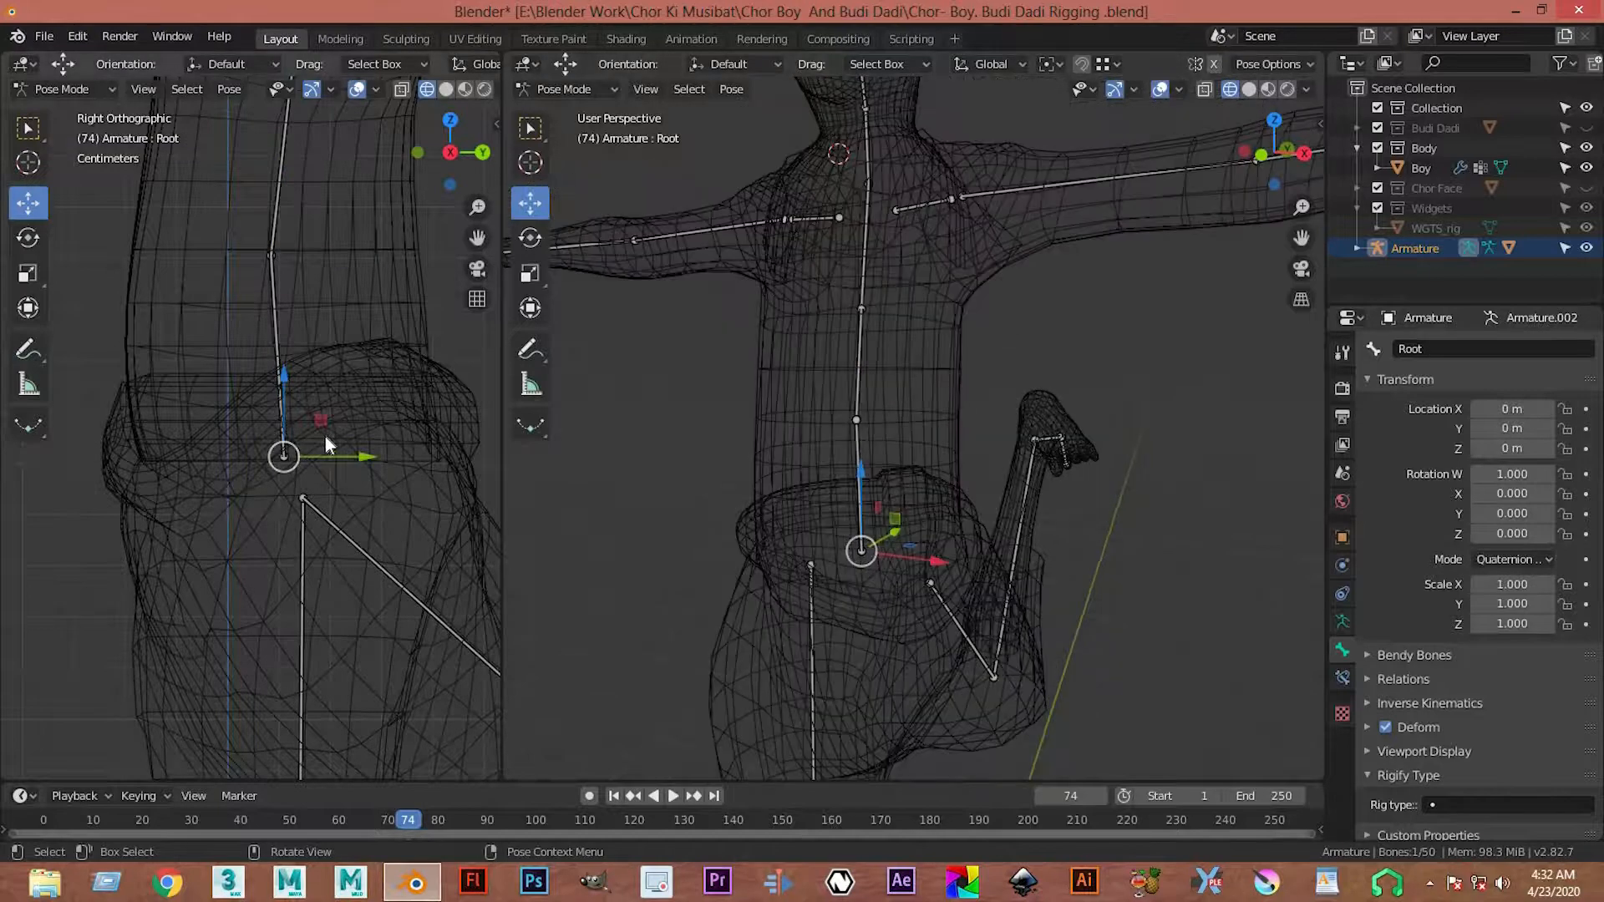
key(a)
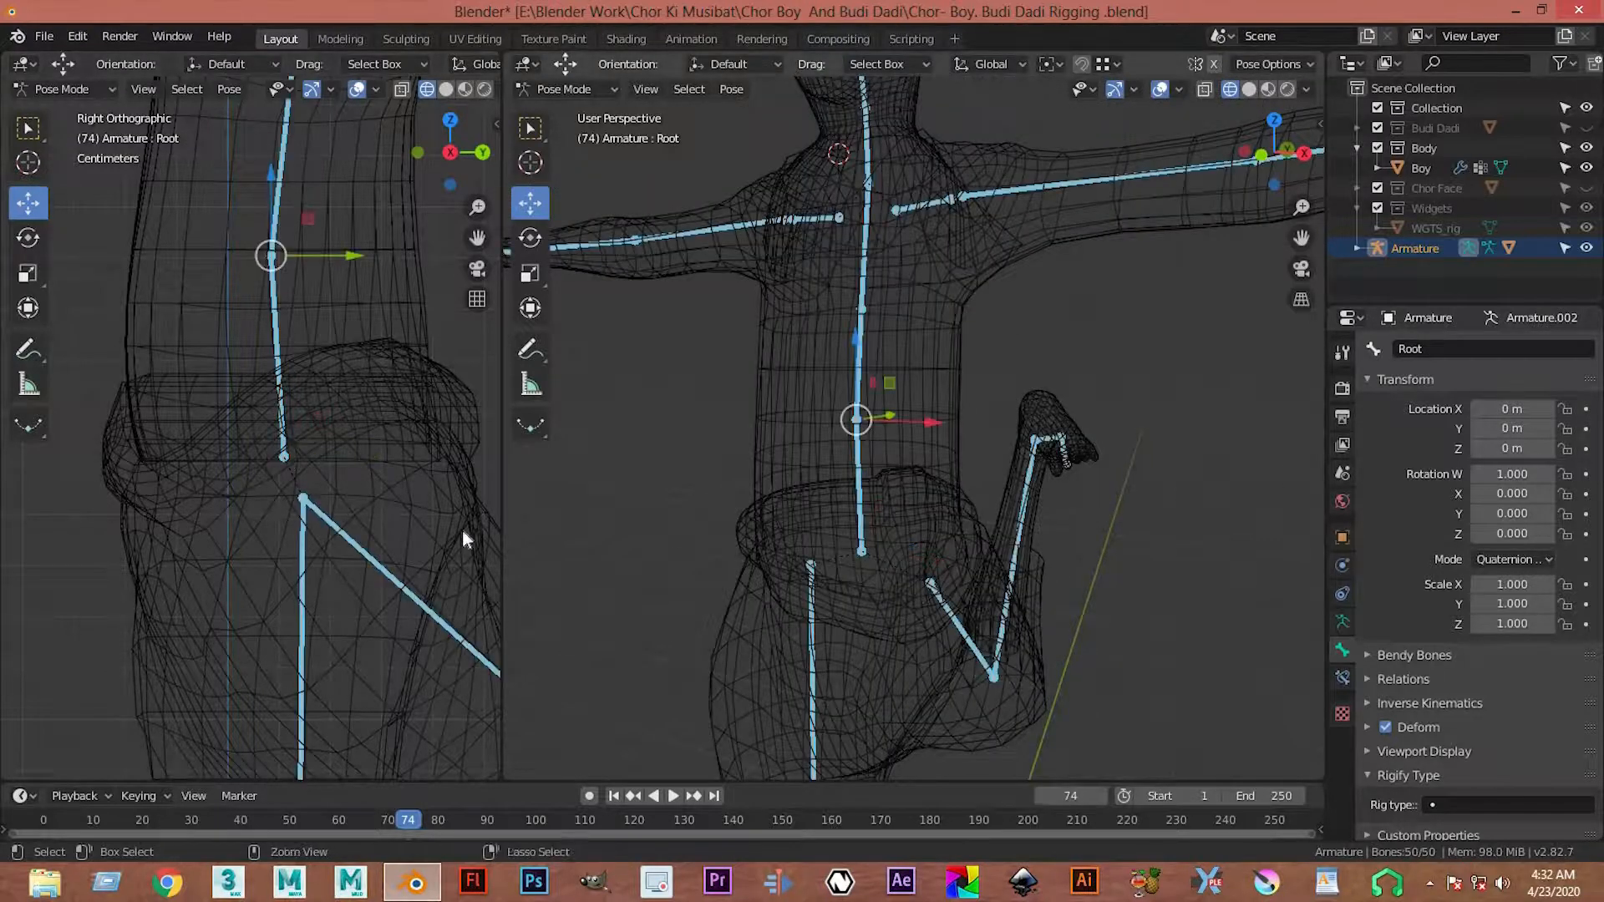
click(286, 447)
key(z)
click(1086, 553)
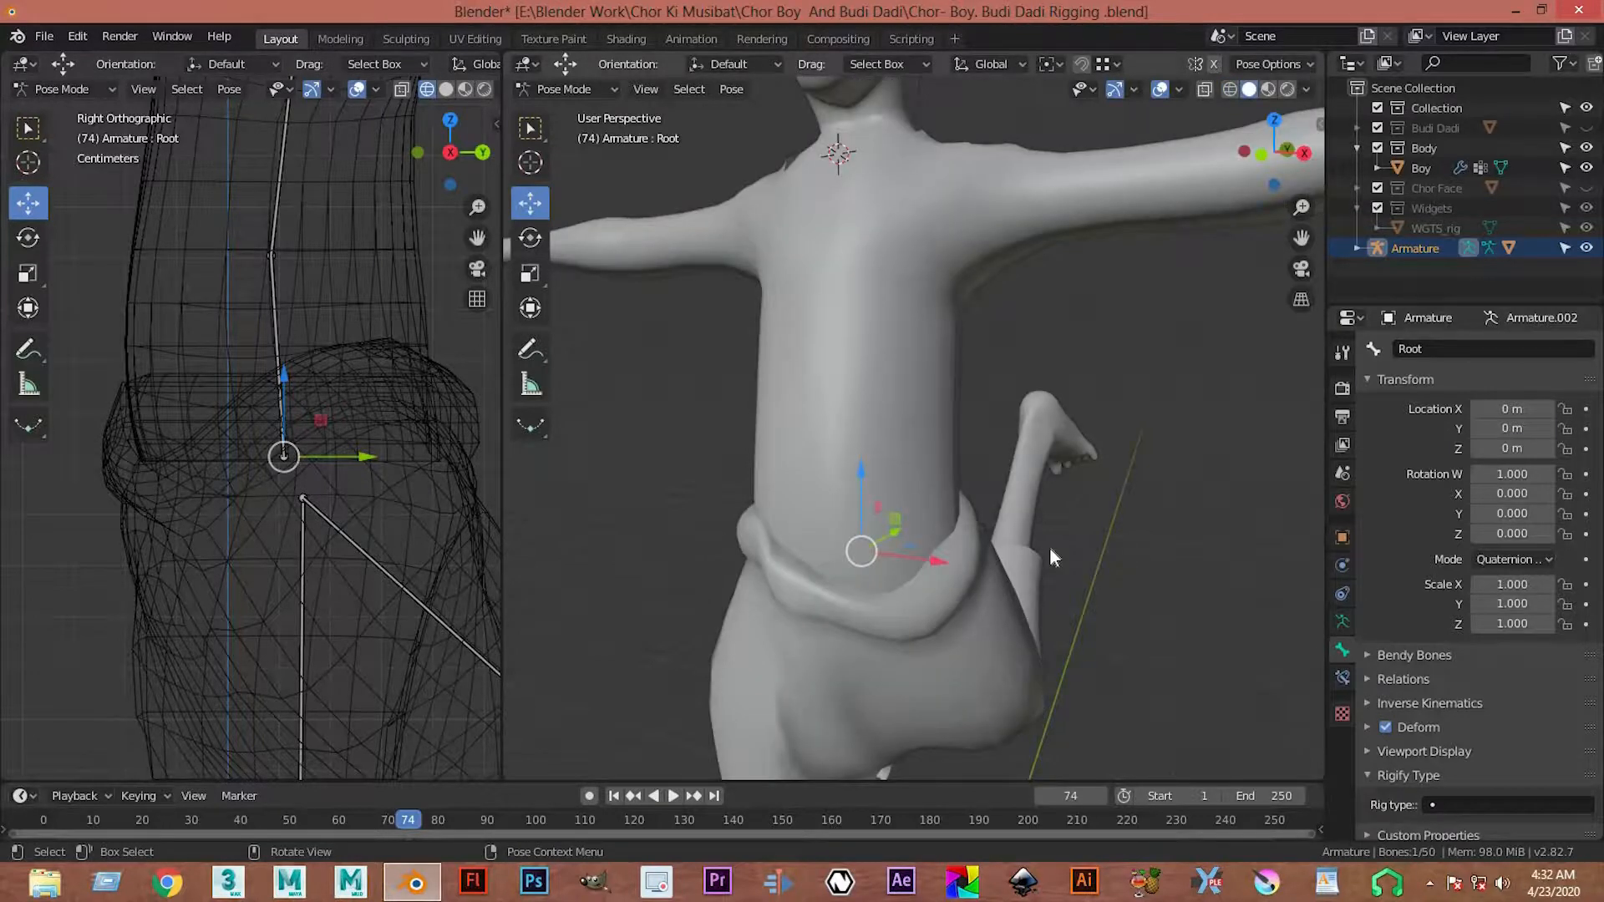
scroll(334, 458, down, 3)
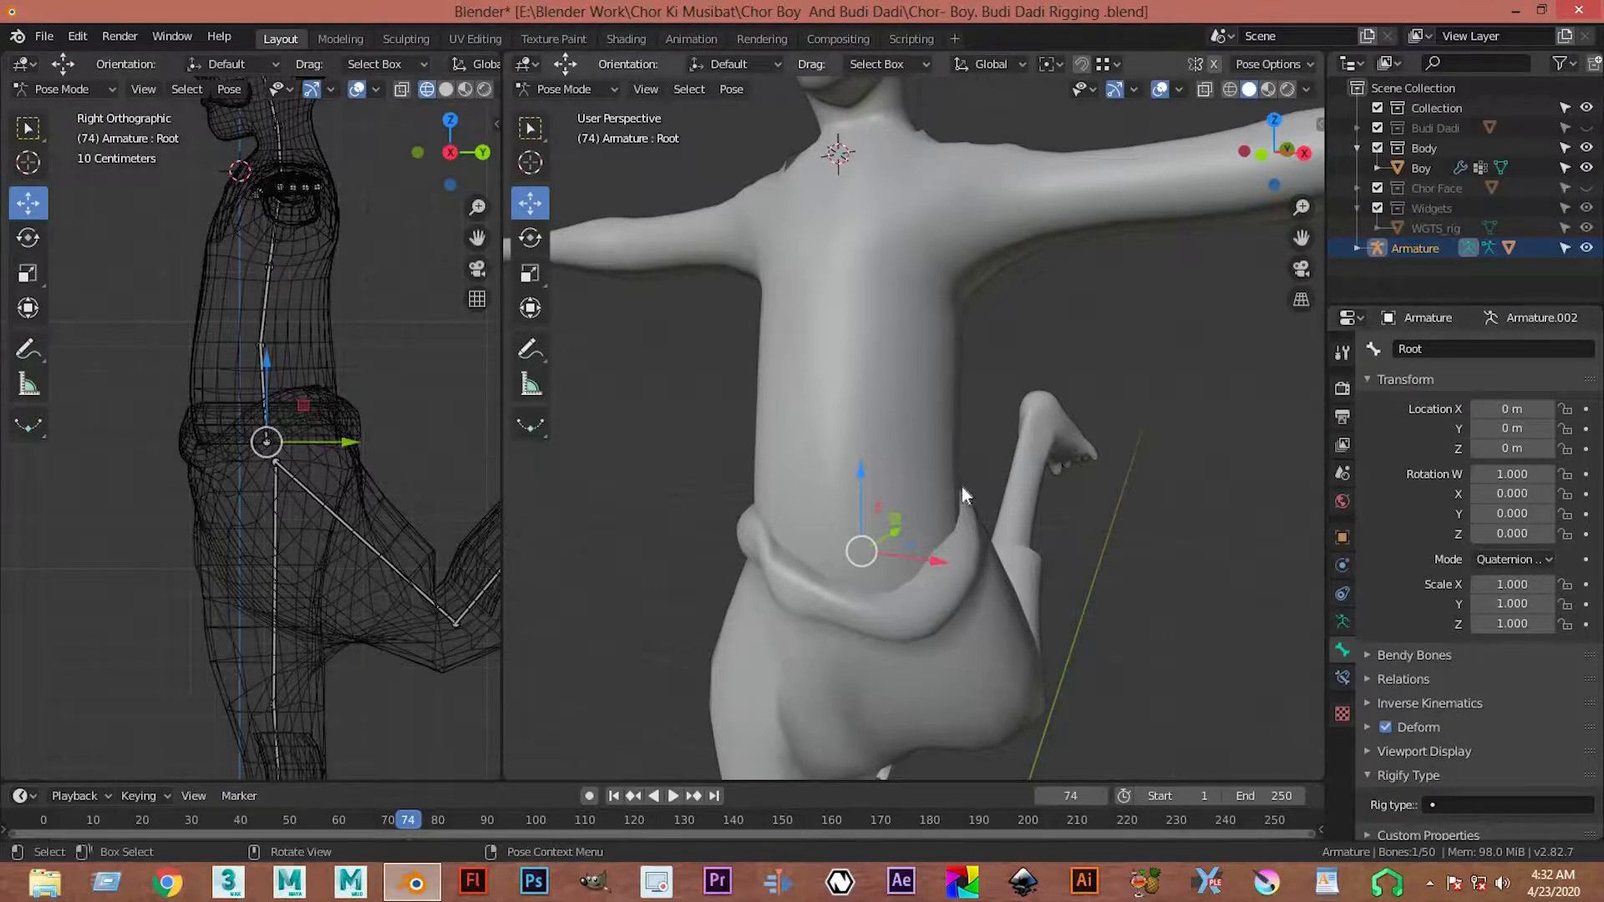
scroll(949, 476, down, 5)
middle_drag(969, 498, 1007, 472)
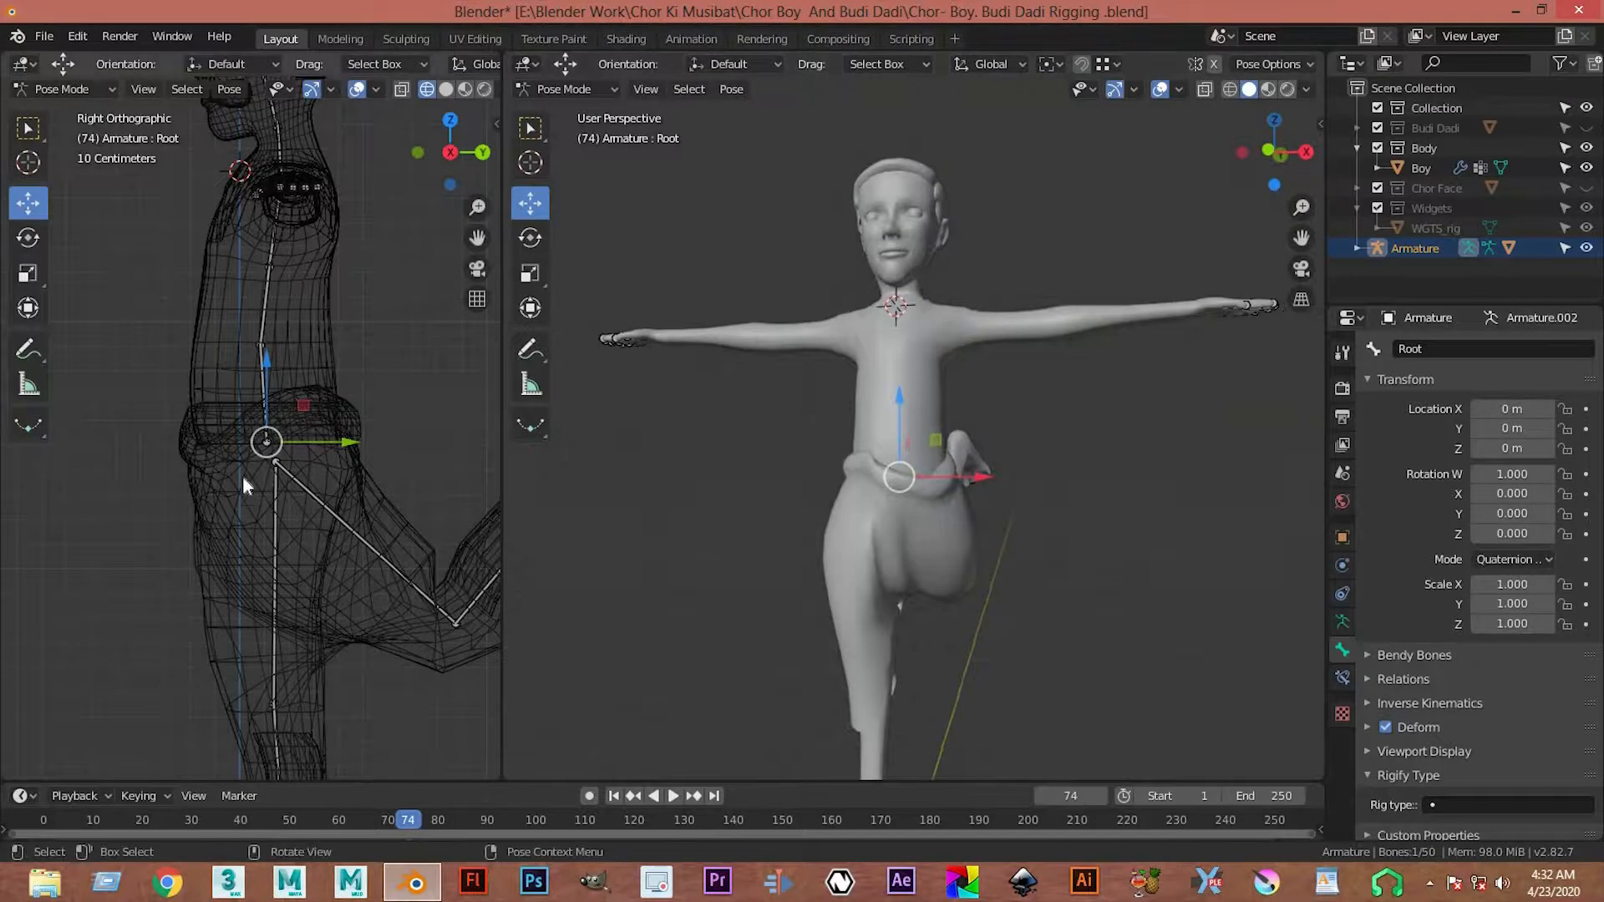
- Enter Edit Mode on the Boy mesh and select only the faces of the trouser waistband
key(Tab)
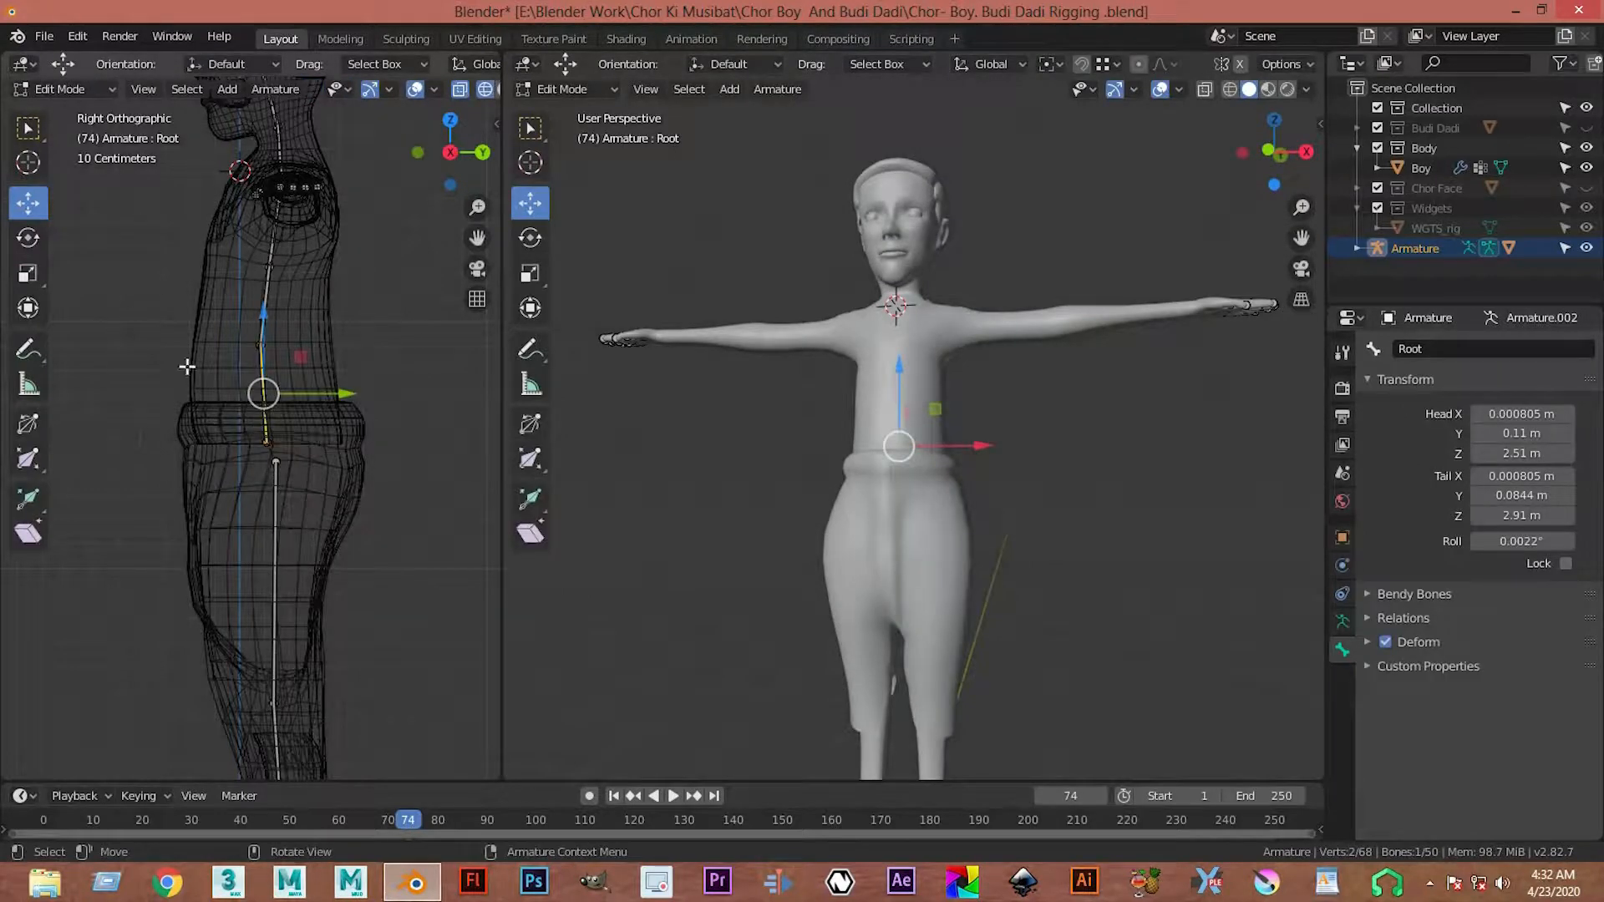
key(Tab)
click(67, 89)
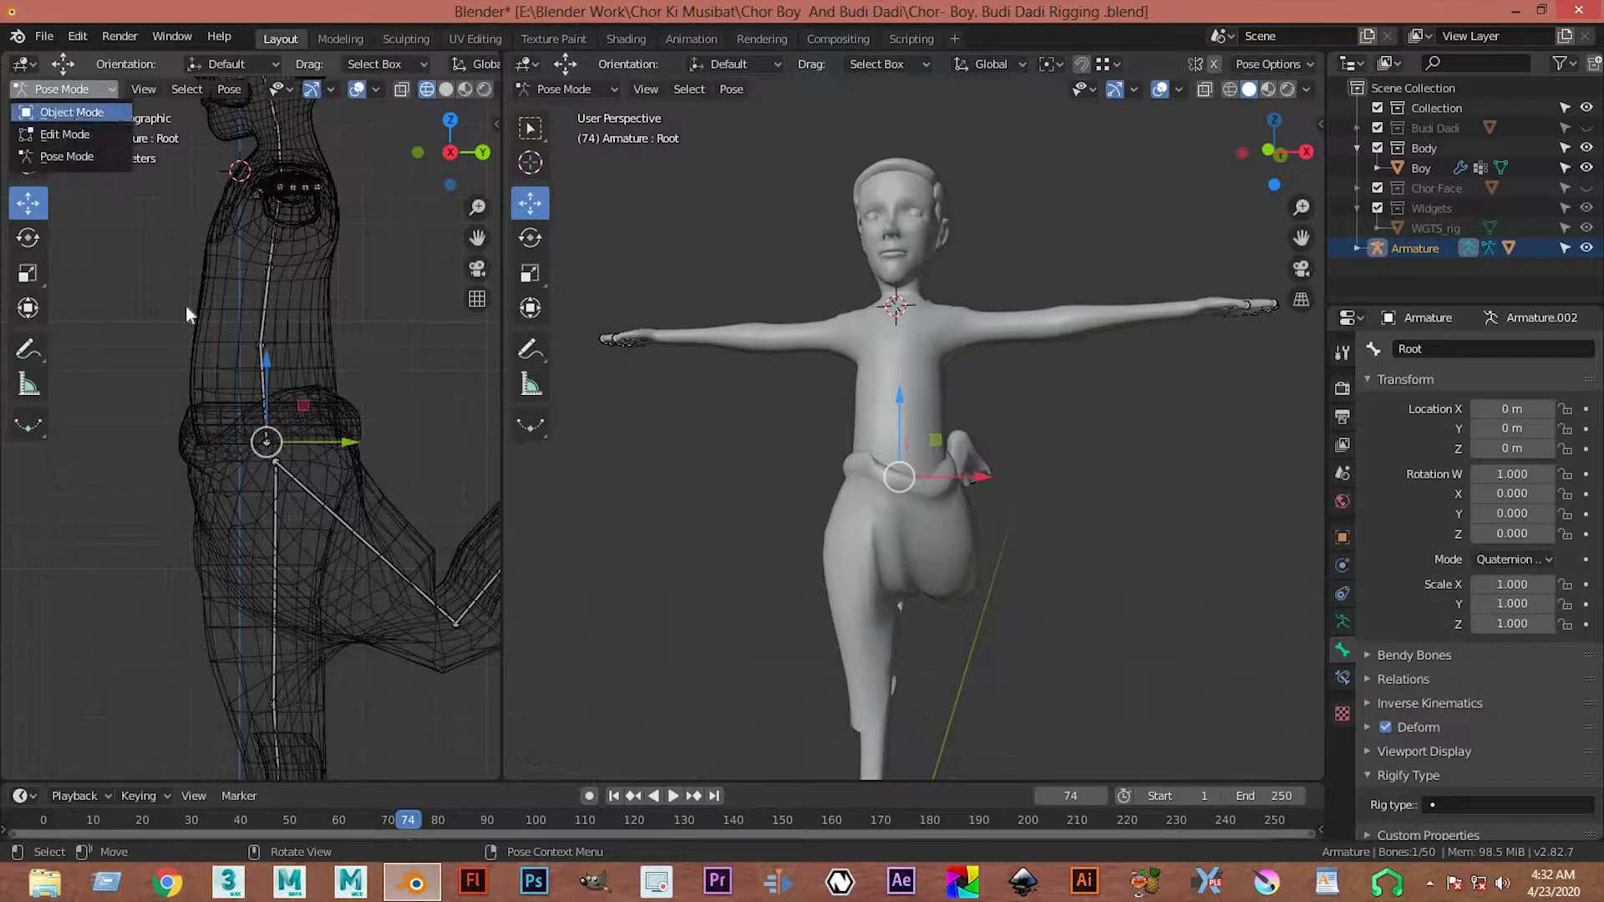
click(73, 115)
click(328, 408)
key(Tab)
drag(137, 354, 445, 449)
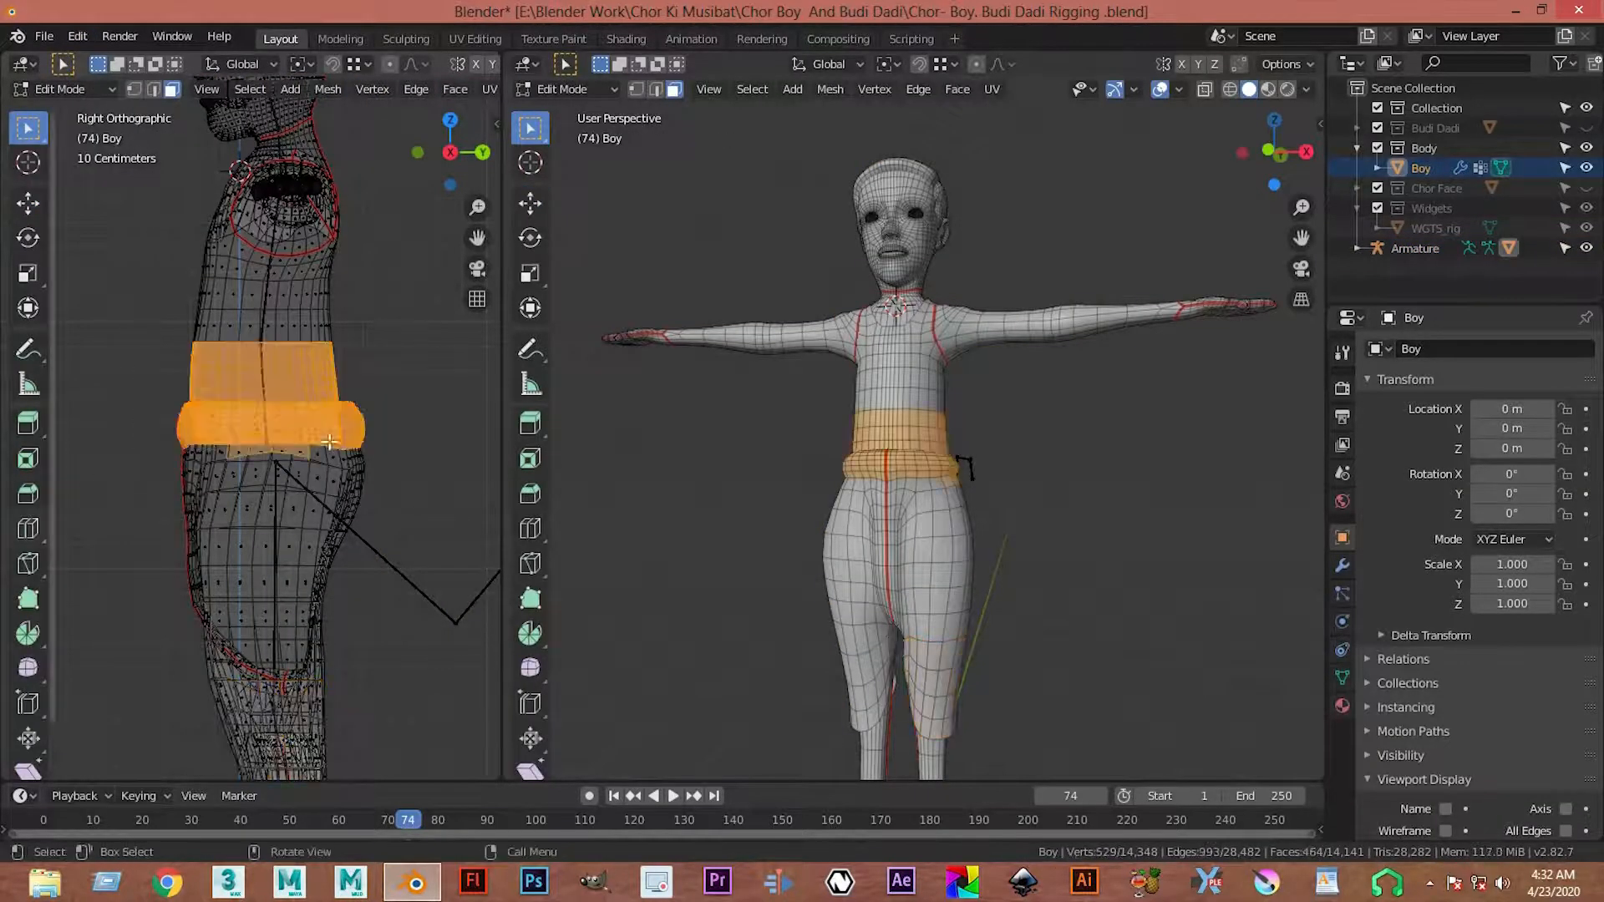
scroll(139, 332, up, 3)
key(shift+b)
drag(135, 336, 501, 455)
ctrl+drag(204, 458, 440, 509)
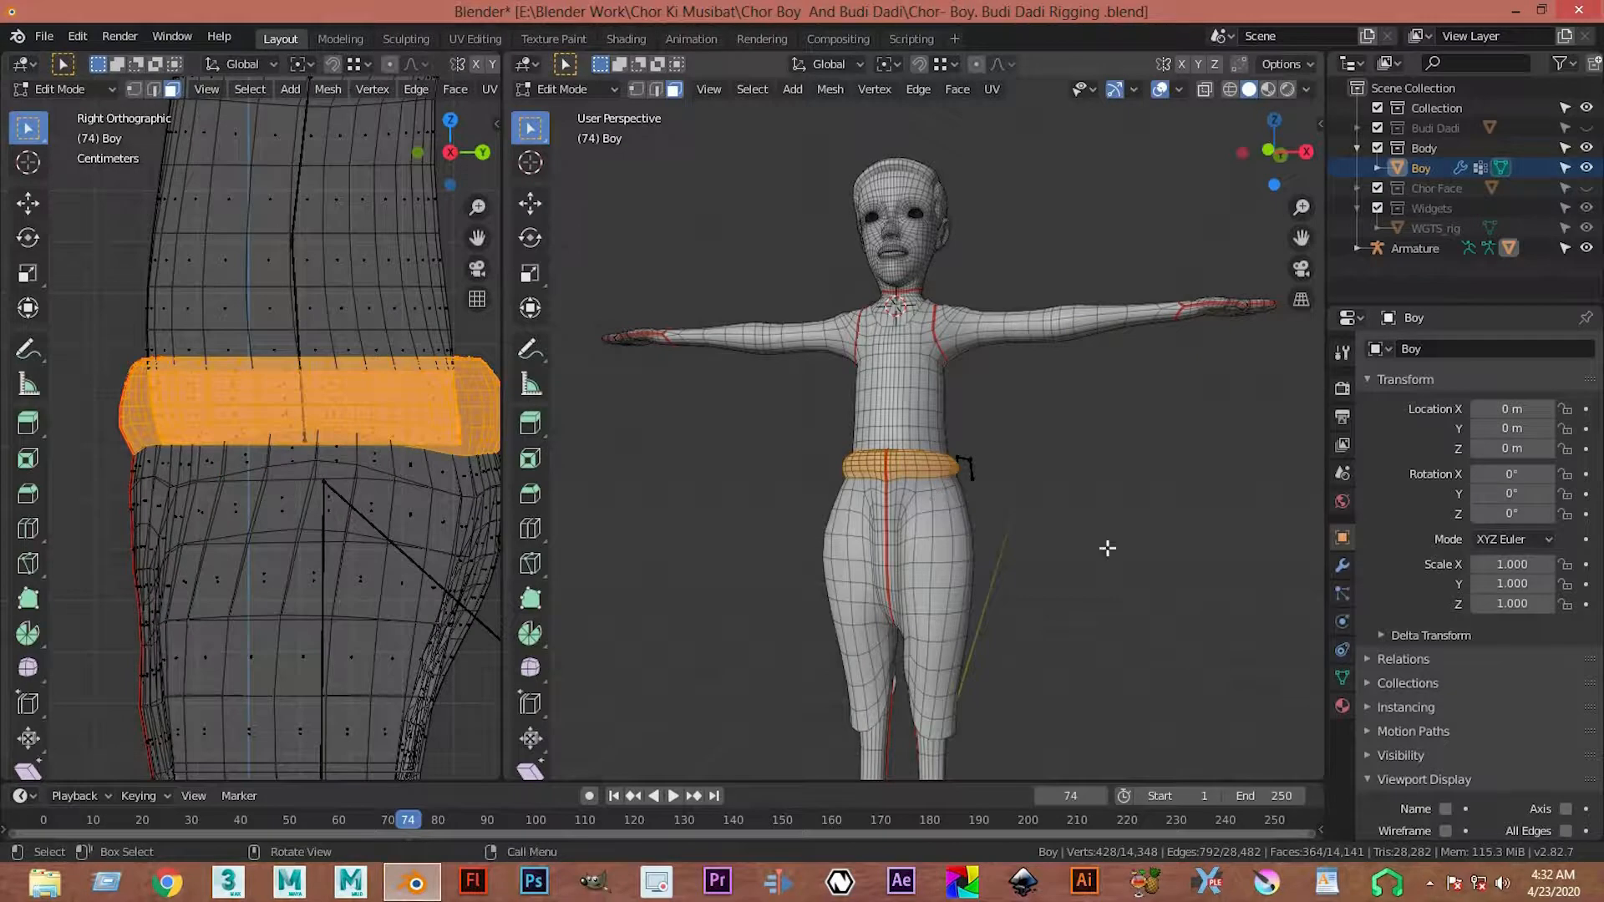
- Make Root the active vertex group for the selected waistband, and return to Object Mode to inspect the waistband closely
click(1342, 678)
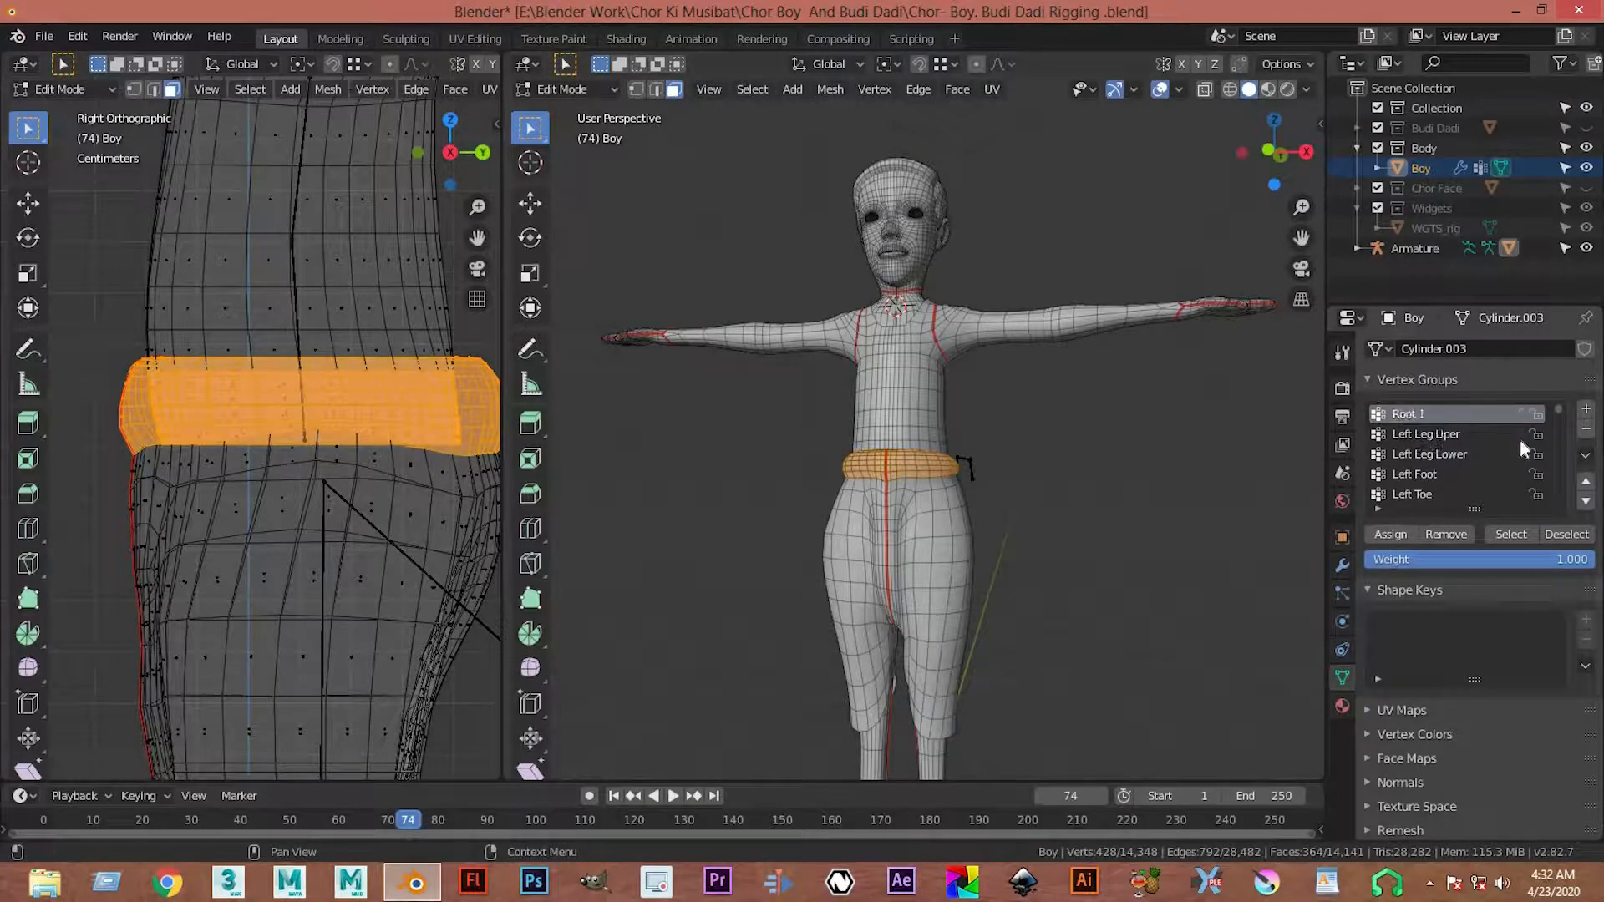
scroll(1435, 431, down, 4)
click(1420, 434)
middle_drag(1074, 573, 795, 466)
key(Tab)
scroll(797, 597, up, 5)
scroll(754, 585, up, 3)
scroll(807, 501, up, 2)
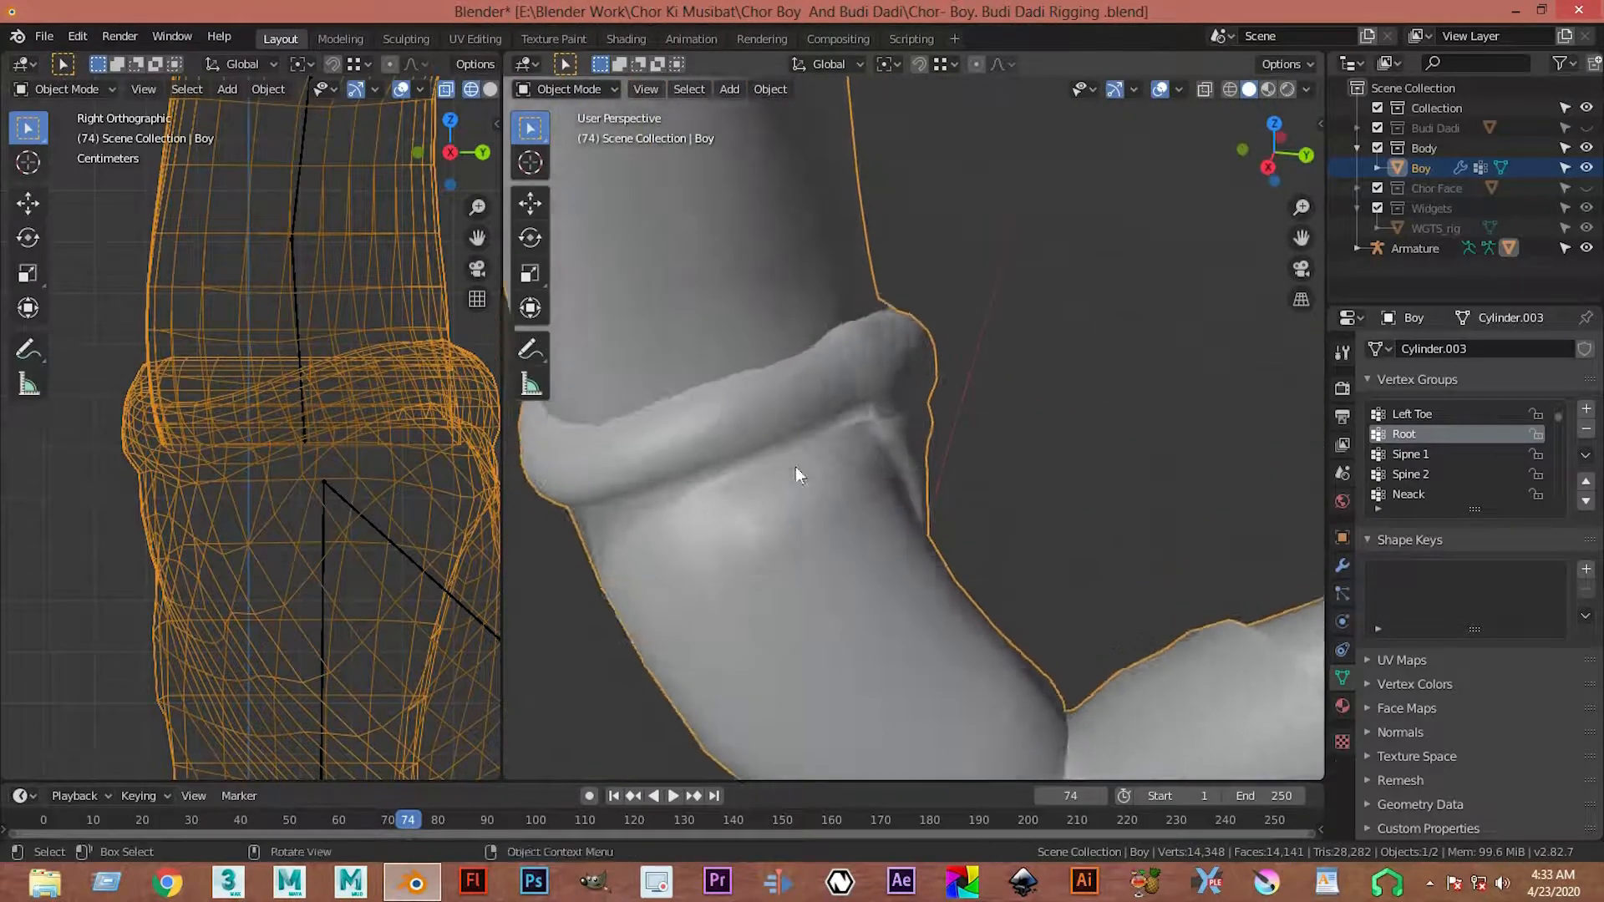
- Switch the Boy mesh to Weight Paint mode and choose the Lighten brush for the waistband area
scroll(798, 466, up, 3)
shift+middle_drag(900, 453, 949, 452)
scroll(933, 528, down, 4)
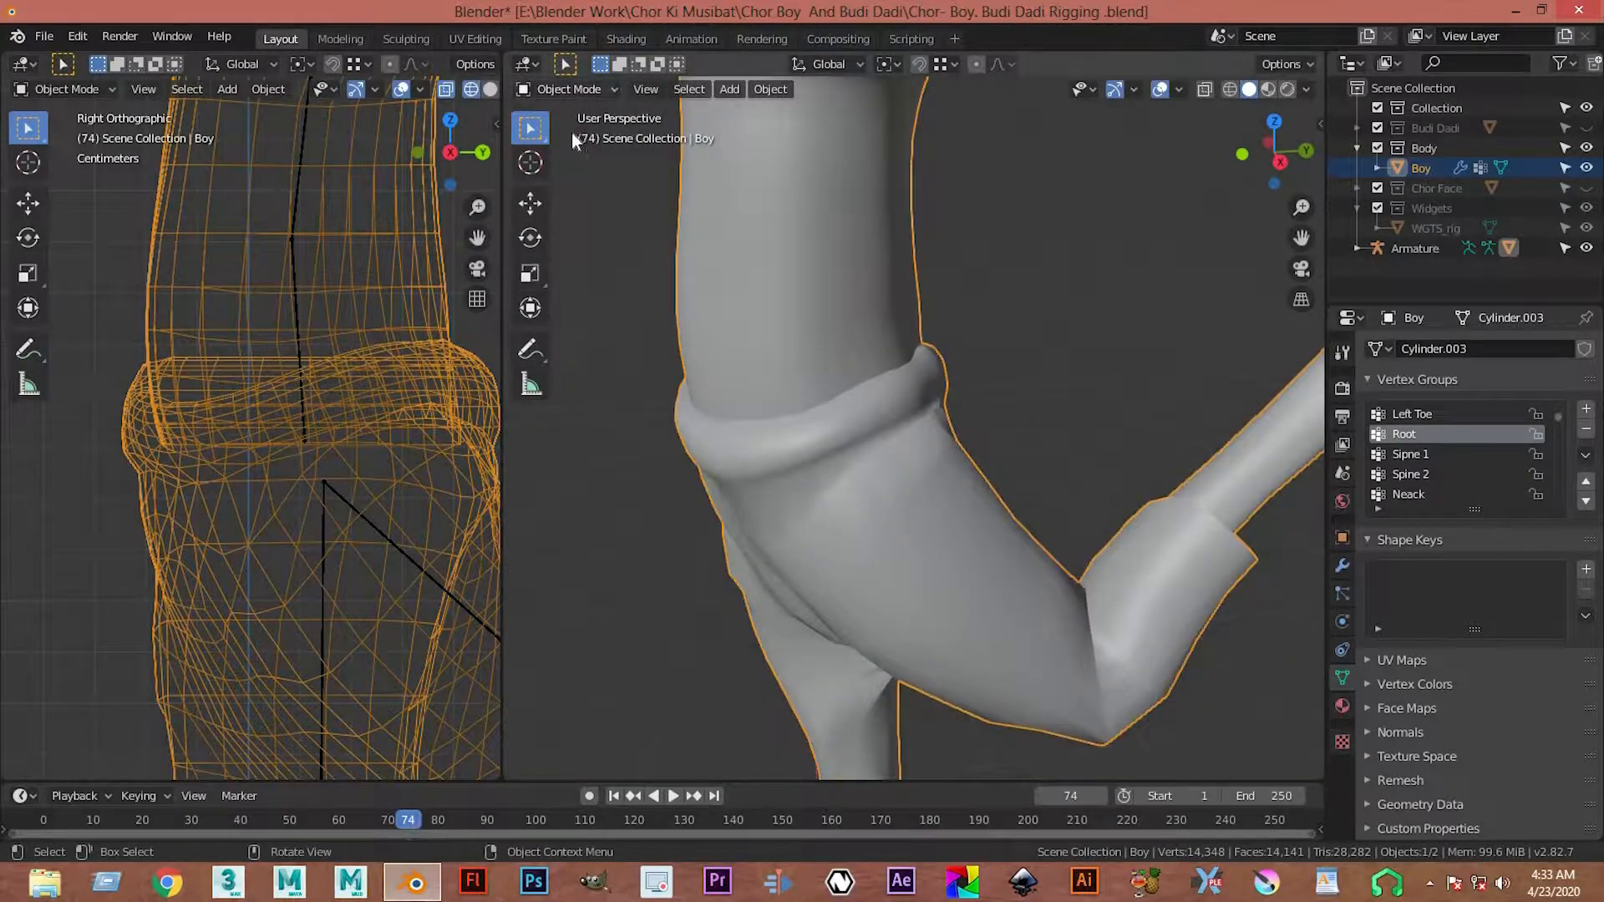
click(561, 89)
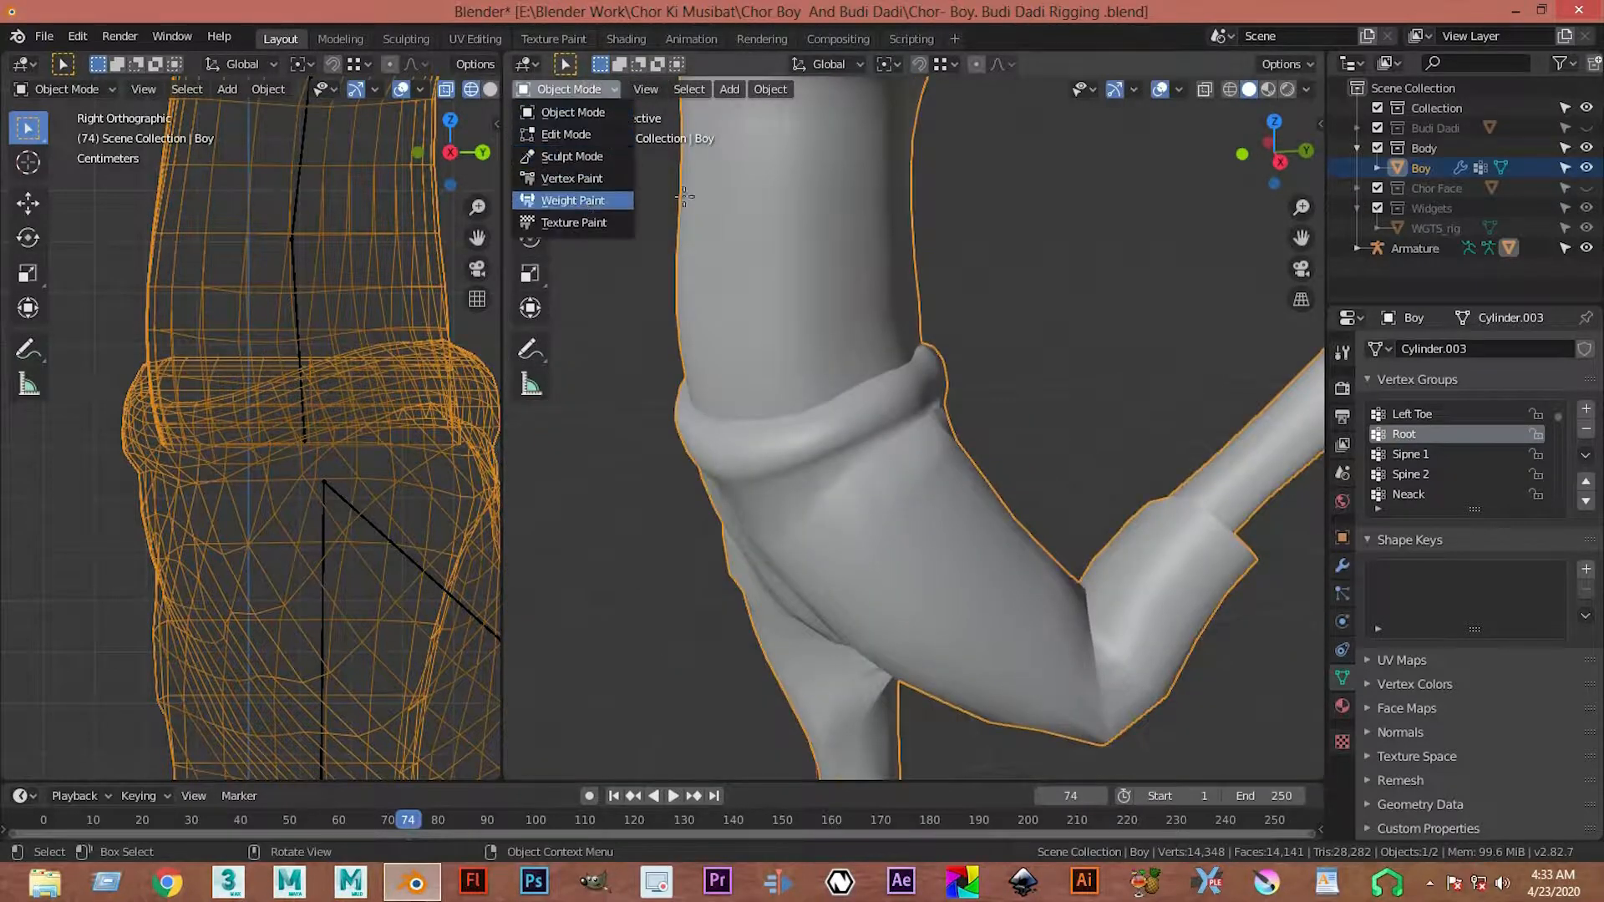
click(585, 202)
scroll(823, 543, up, 2)
mouse_move(824, 544)
middle_down()
mouse_move(852, 538)
mouse_move(985, 401)
mouse_move(967, 376)
middle_up()
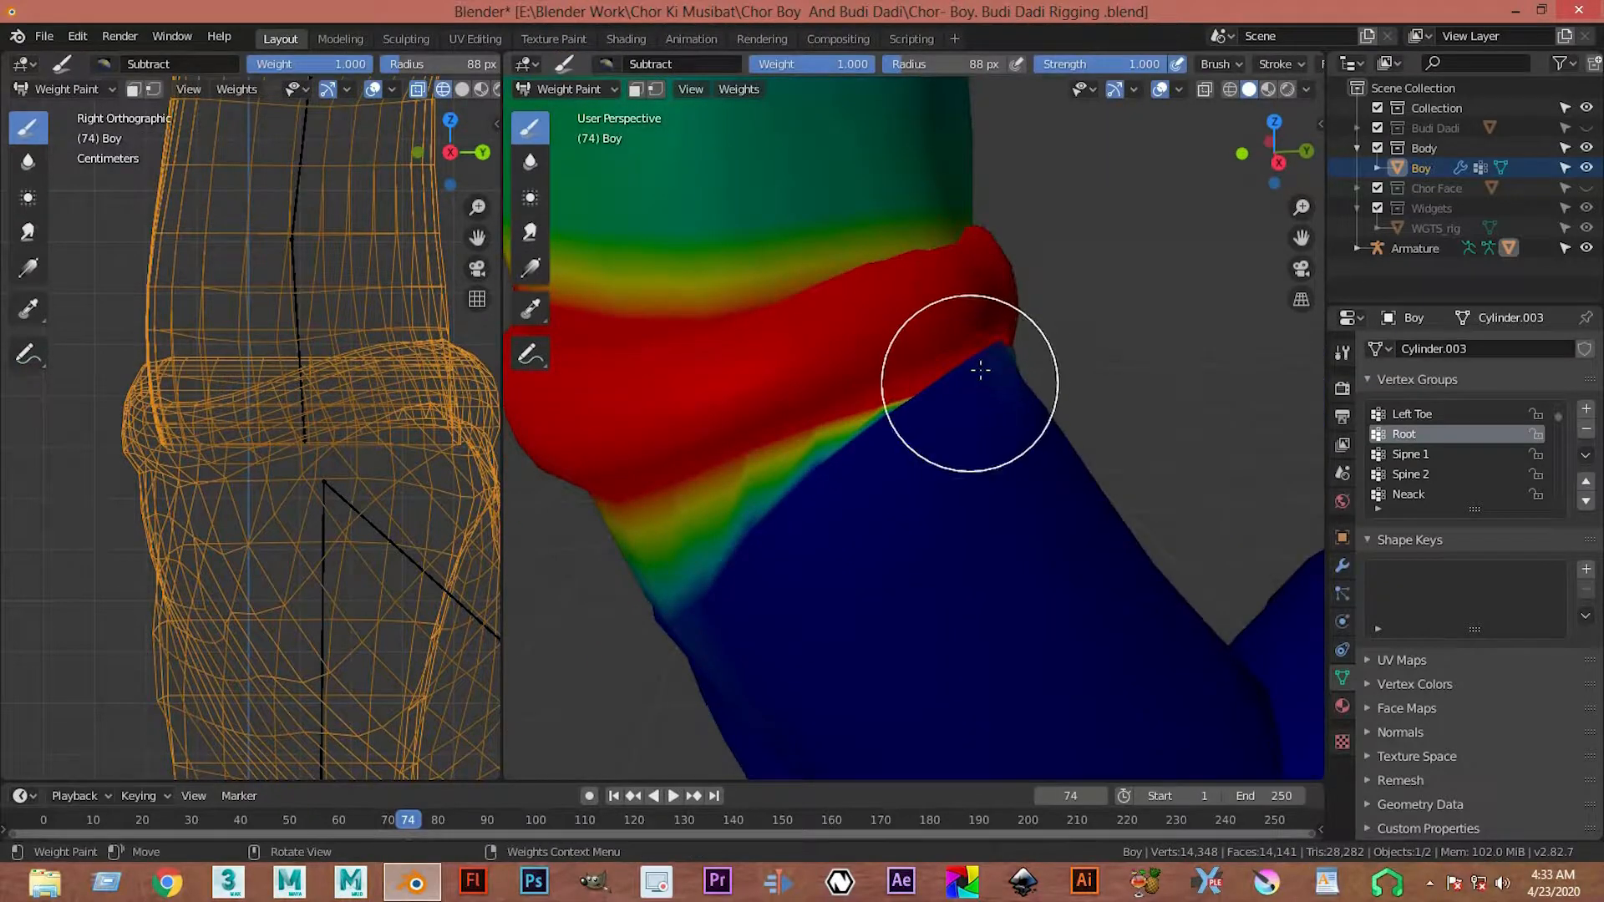
click(607, 63)
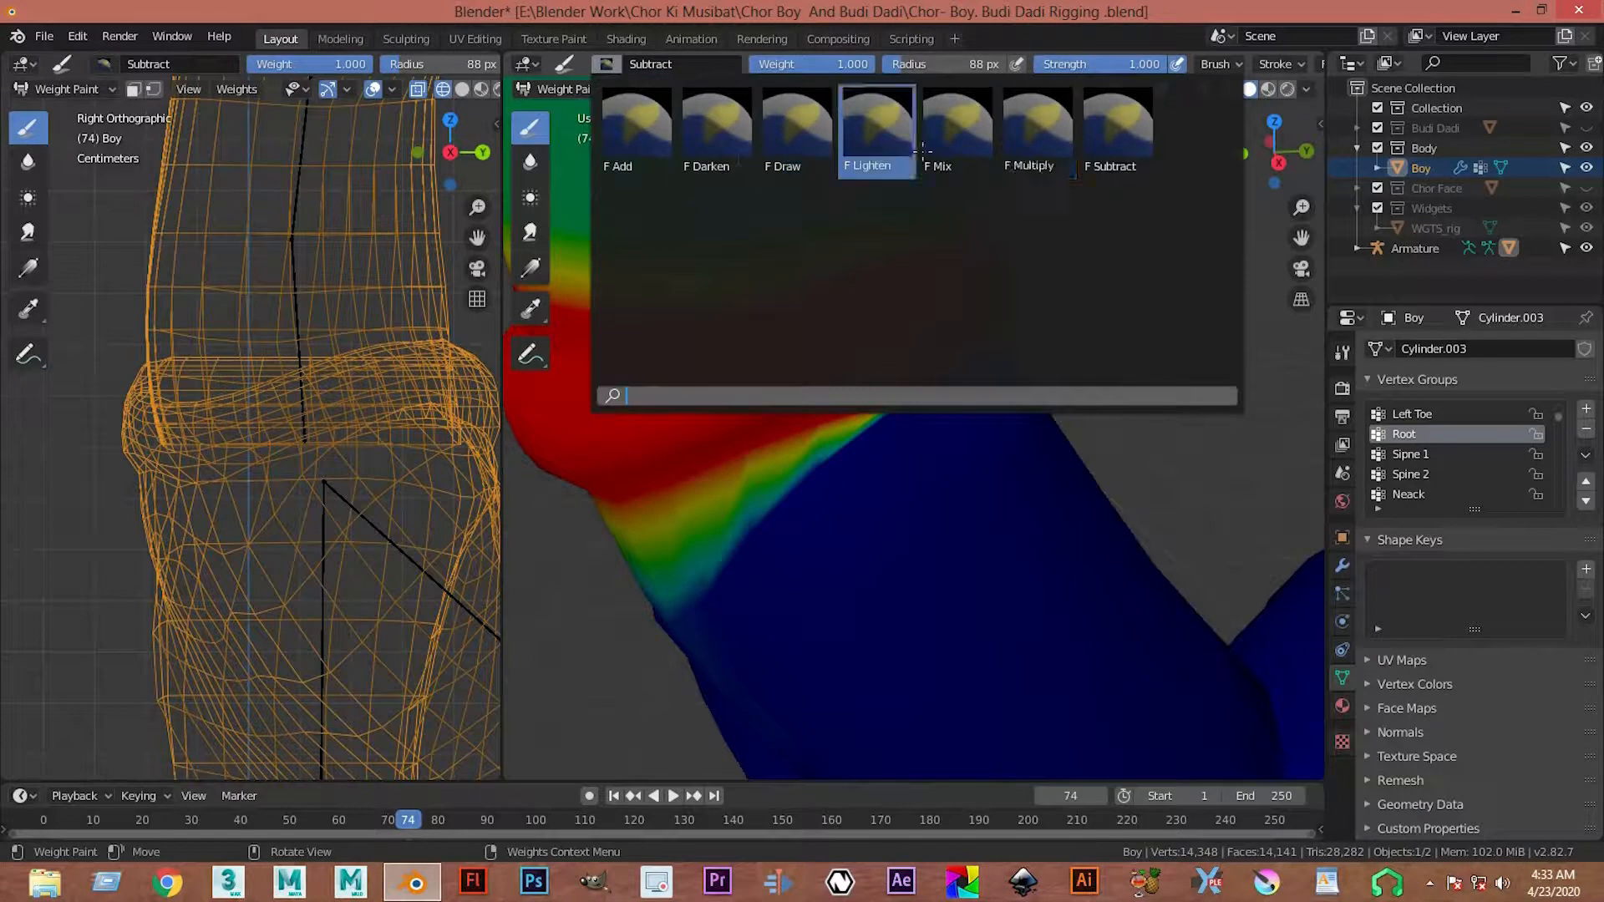
click(867, 125)
- Change to the Mix brush and reduce its radius to 45 px
click(607, 67)
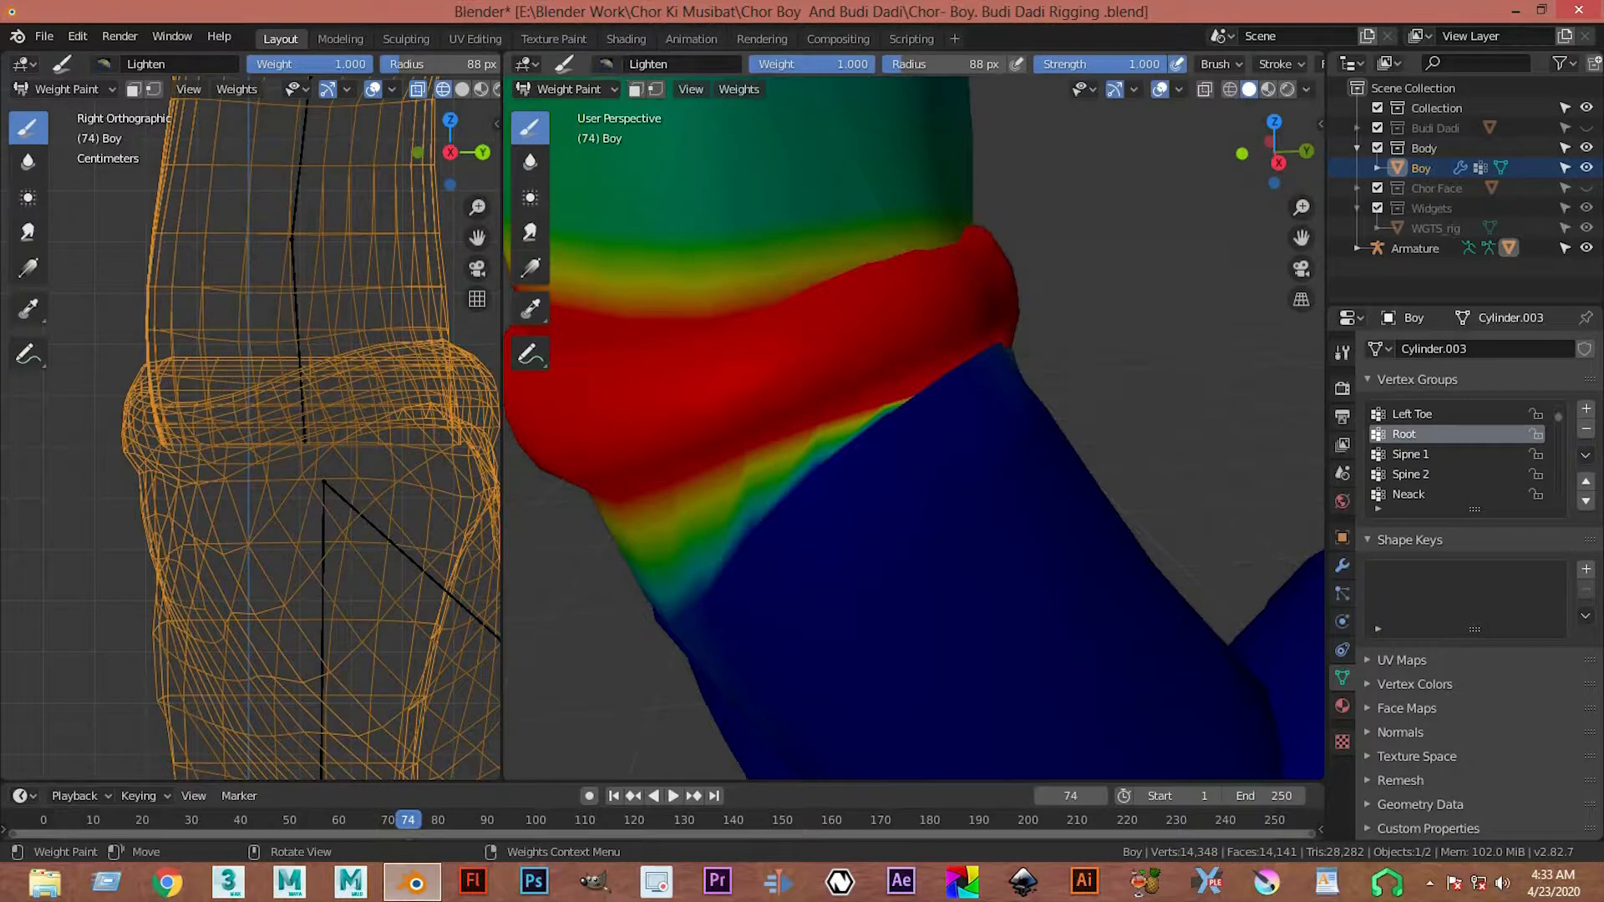
click(606, 63)
click(951, 125)
scroll(923, 442, up, 1)
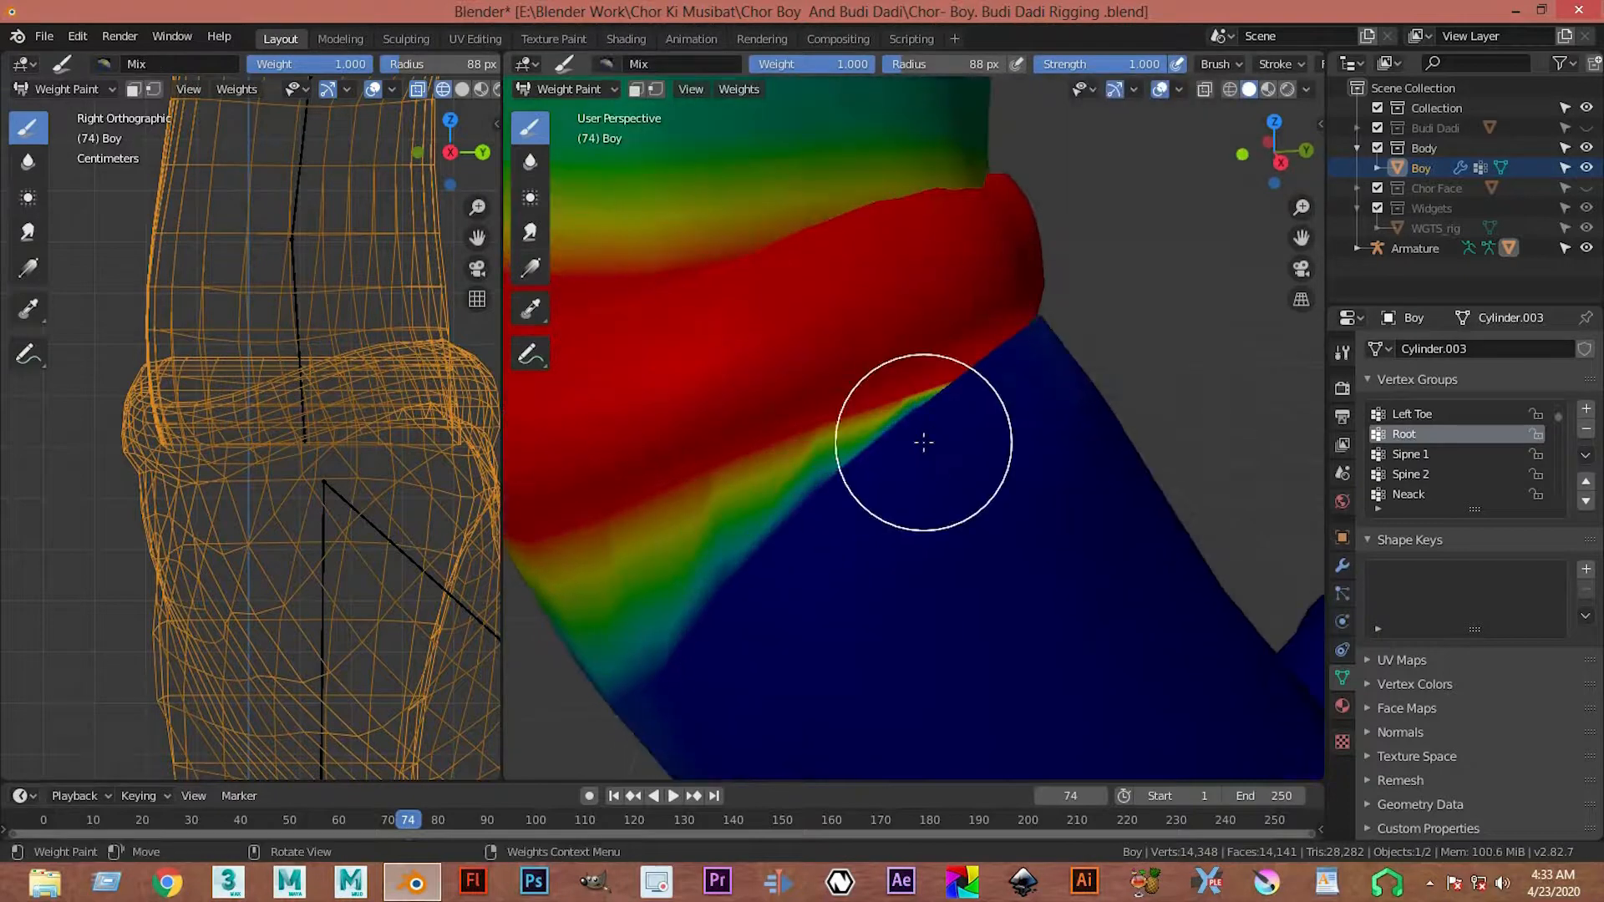
key(bracketleft)
key(bracketleft)
key(bracketleft)
key(bracketleft)
key(bracketleft)
key(bracketleft)
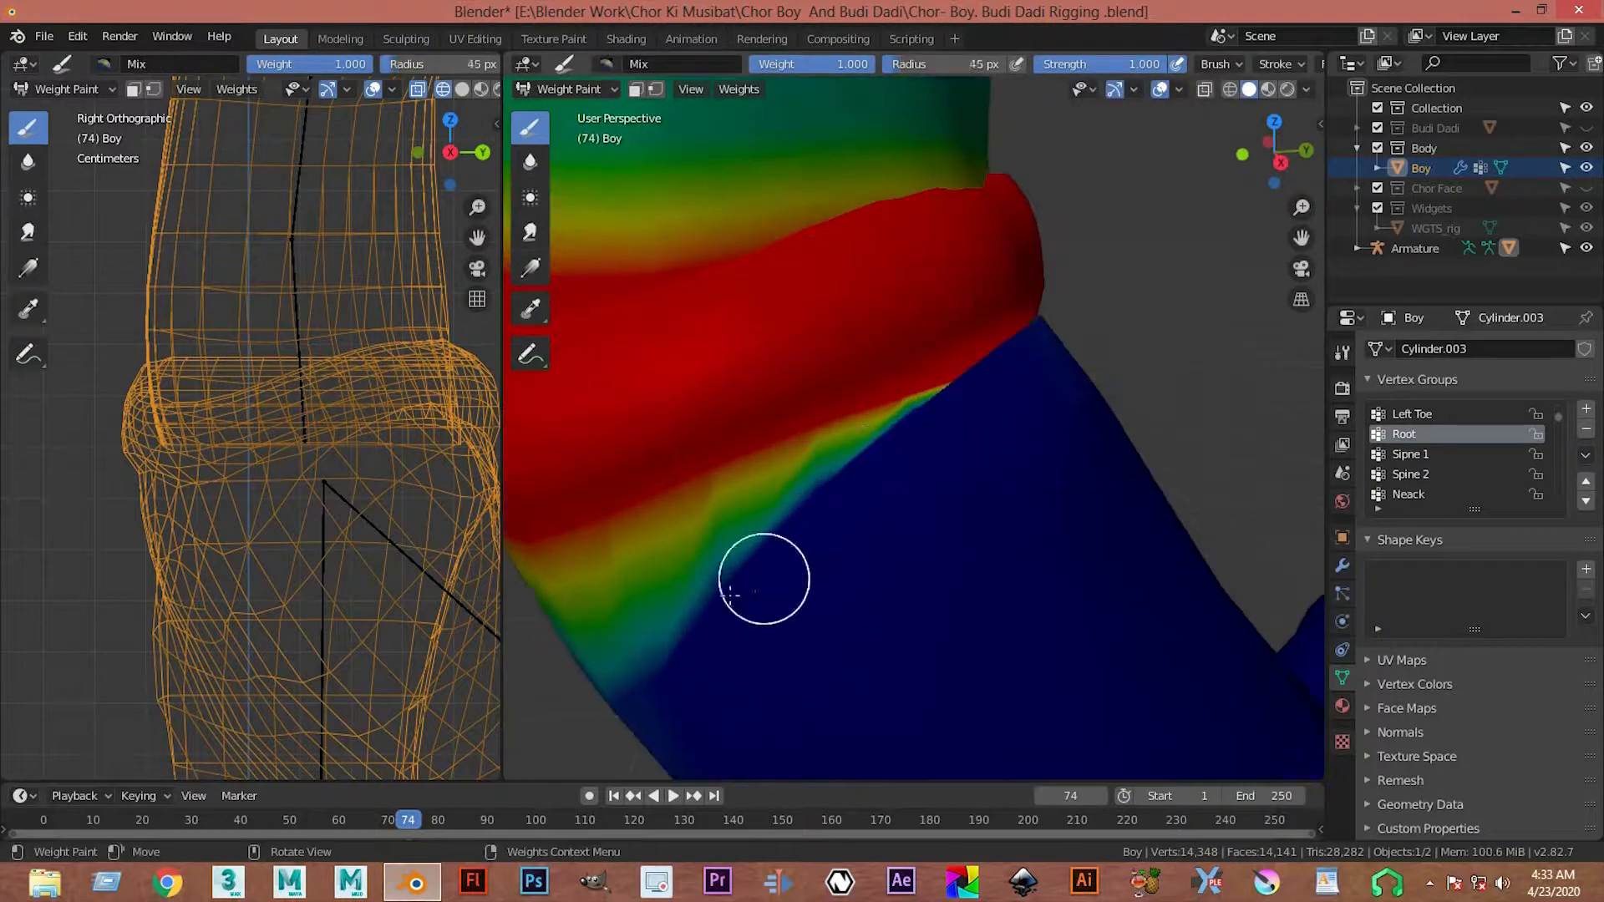
- Try painting Root weight 1.000 on the trousers just below the waistband with the Mix brush, and undo it
mouse_move(700, 599)
mouse_down()
mouse_move(1041, 340)
mouse_move(994, 397)
mouse_up()
middle_drag(994, 397, 796, 422)
mouse_move(783, 403)
mouse_down()
mouse_move(938, 365)
mouse_move(1017, 368)
mouse_move(1092, 412)
mouse_up()
middle_drag(1092, 412, 936, 414)
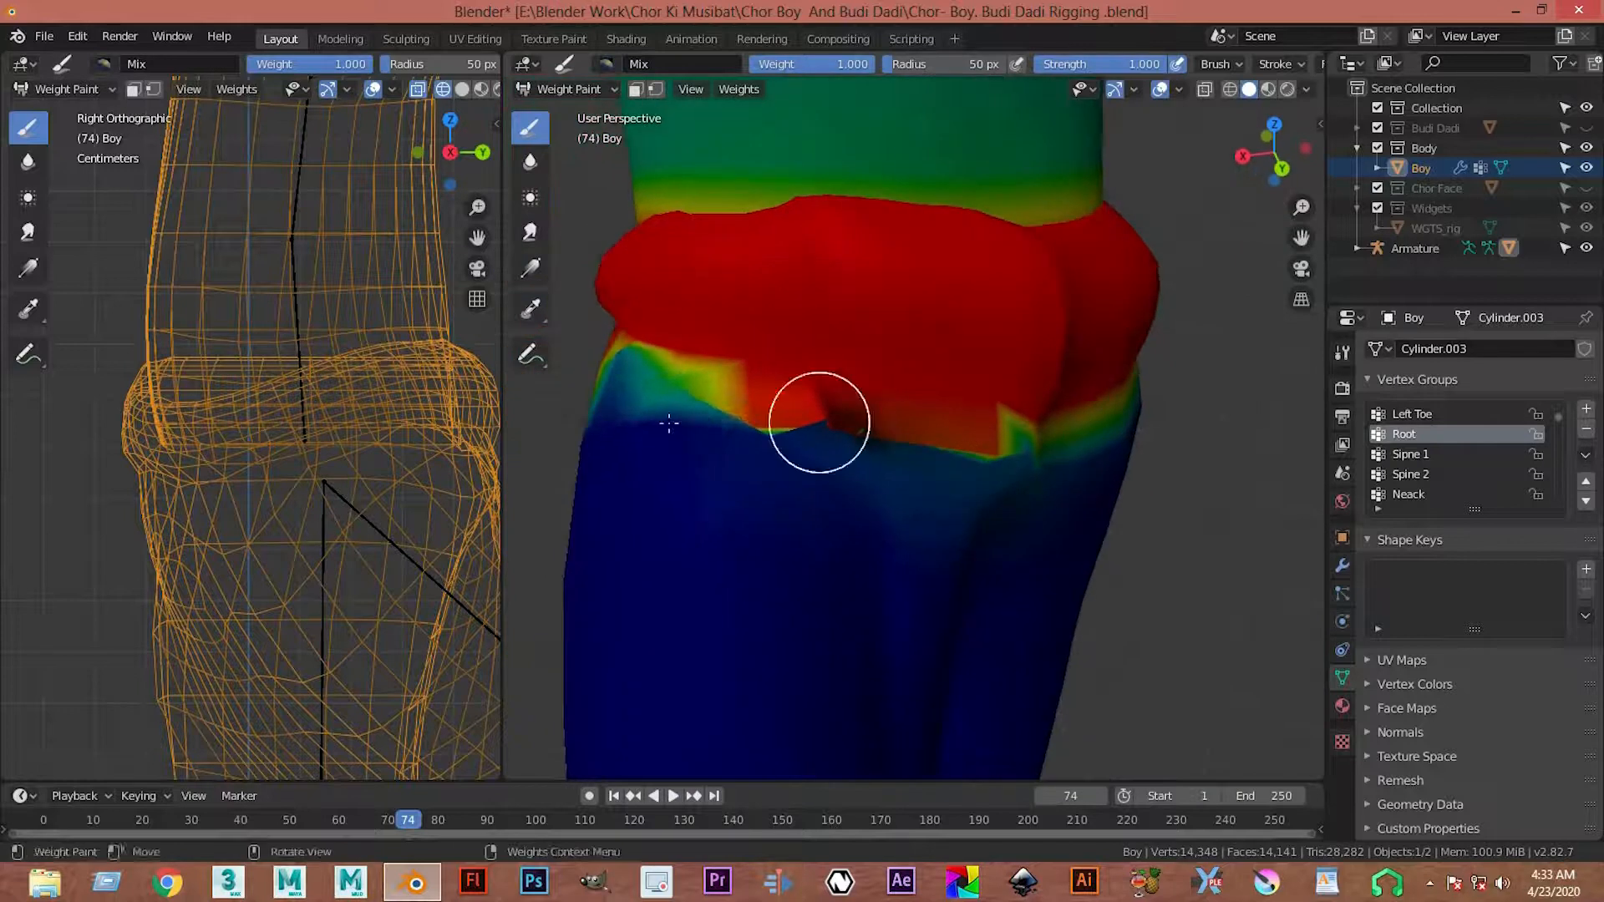
key(ctrl+z)
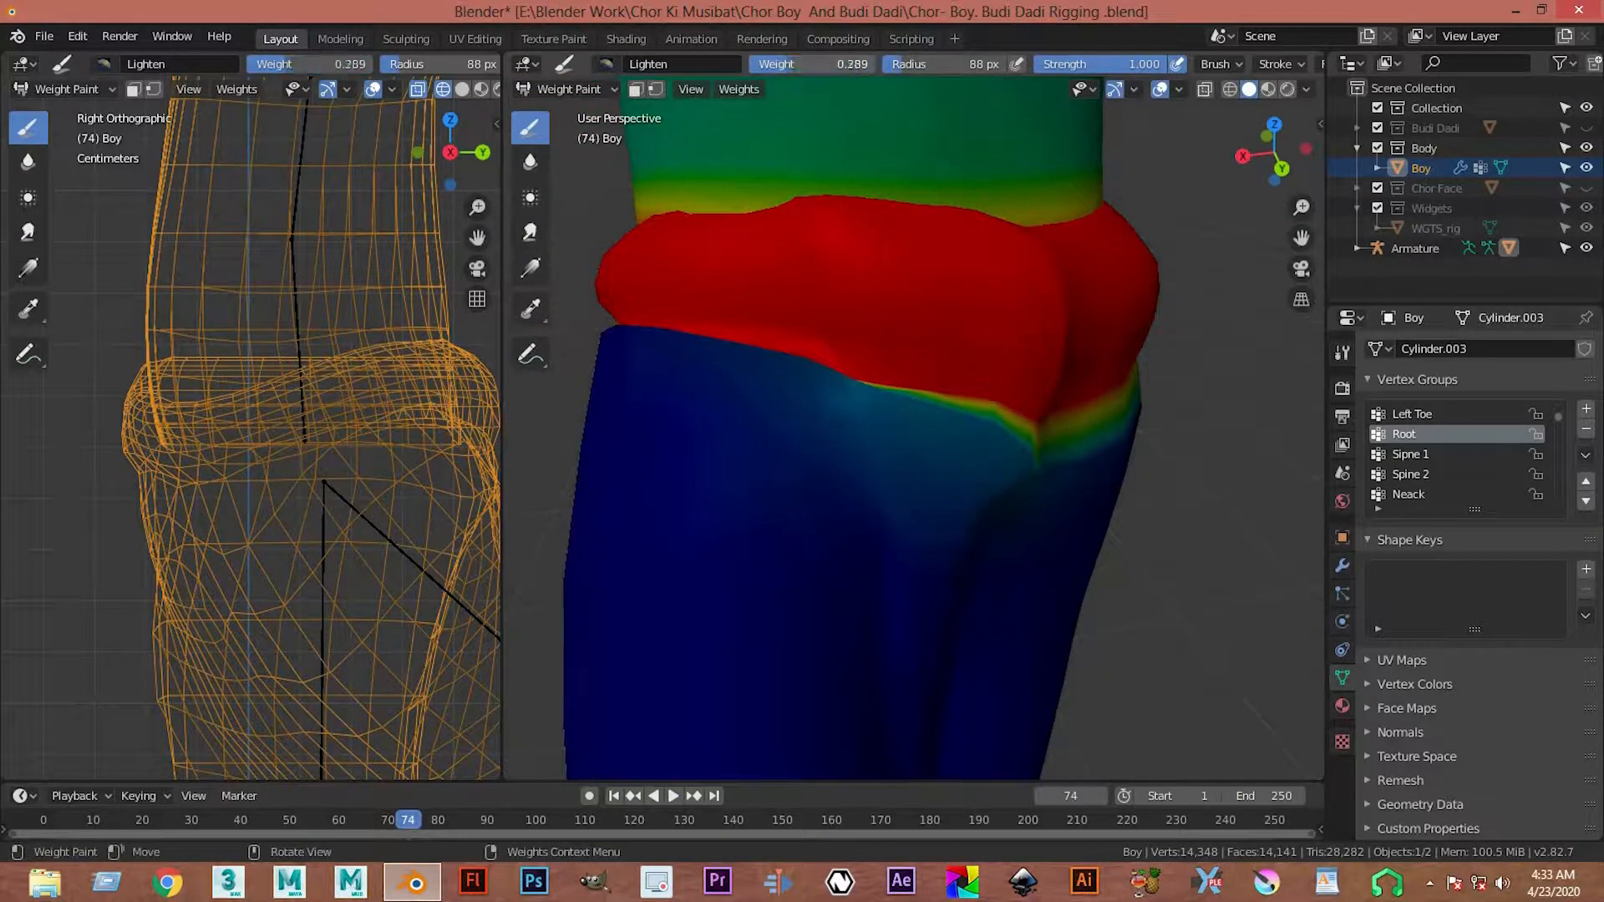
- Set the Lighten brush weight to 0.200 and paint Root influence along the trousers just below the waistband
mouse_move(754, 429)
middle_down()
mouse_move(870, 432)
mouse_move(874, 394)
middle_up()
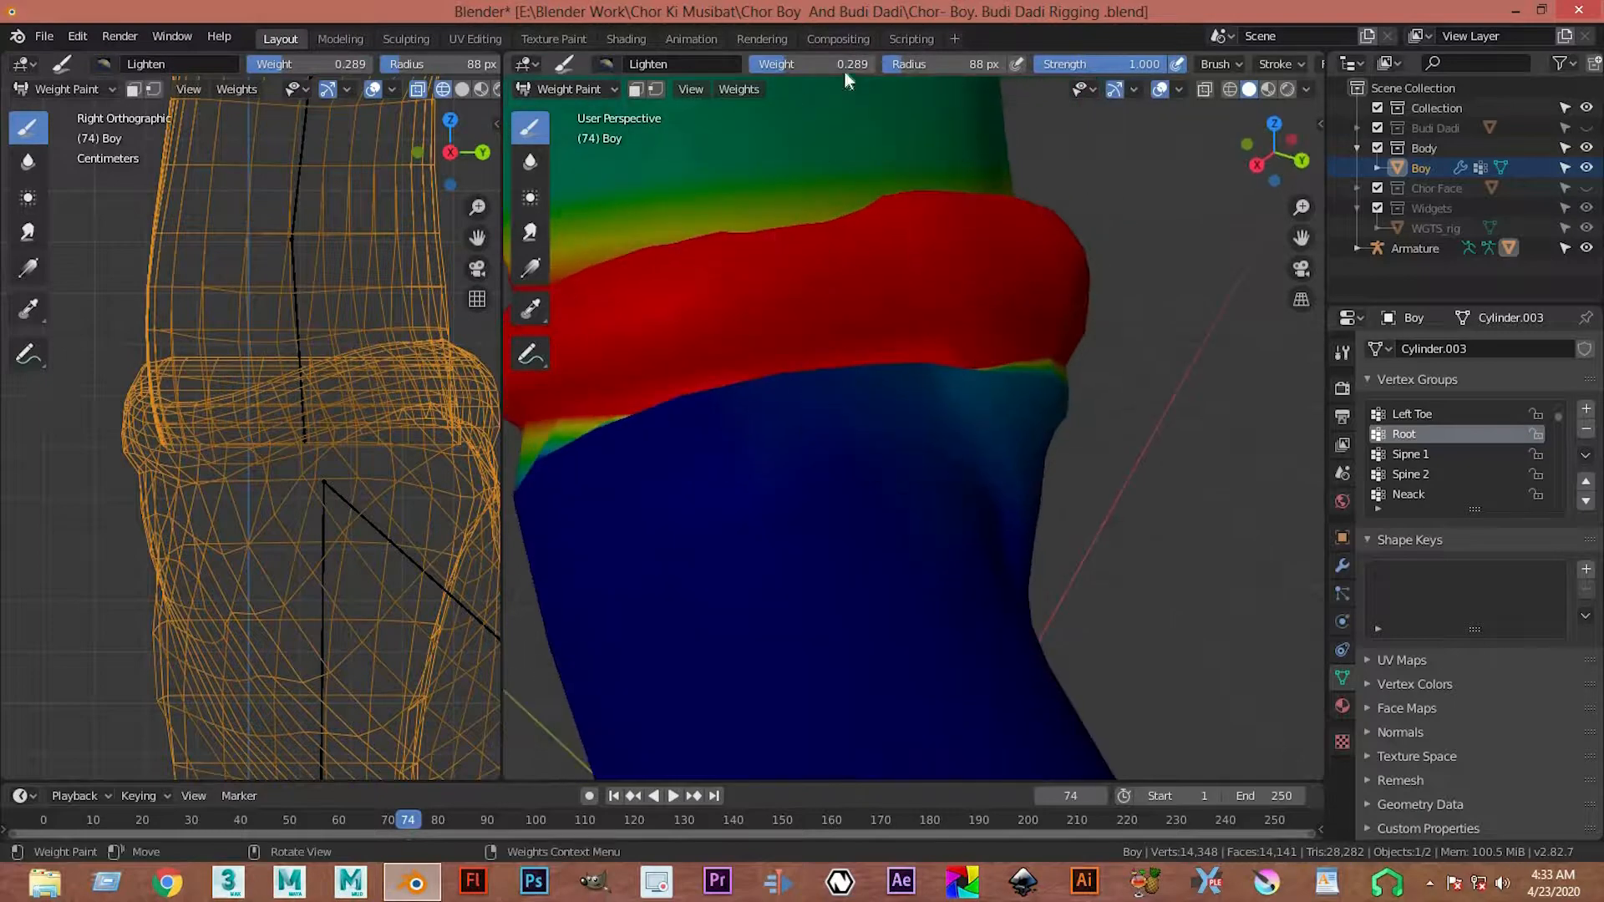
key(Return)
middle_drag(616, 616, 804, 491)
mouse_move(805, 491)
mouse_down()
mouse_move(784, 489)
mouse_move(902, 412)
mouse_up()
mouse_move(948, 399)
middle_down()
mouse_move(831, 447)
mouse_move(770, 384)
middle_up()
mouse_move(956, 404)
middle_down()
mouse_move(1077, 419)
mouse_move(1046, 368)
middle_up()
mouse_move(1046, 368)
mouse_down()
mouse_move(1003, 376)
mouse_move(974, 458)
mouse_move(860, 511)
mouse_up()
middle_drag(1047, 487, 845, 469)
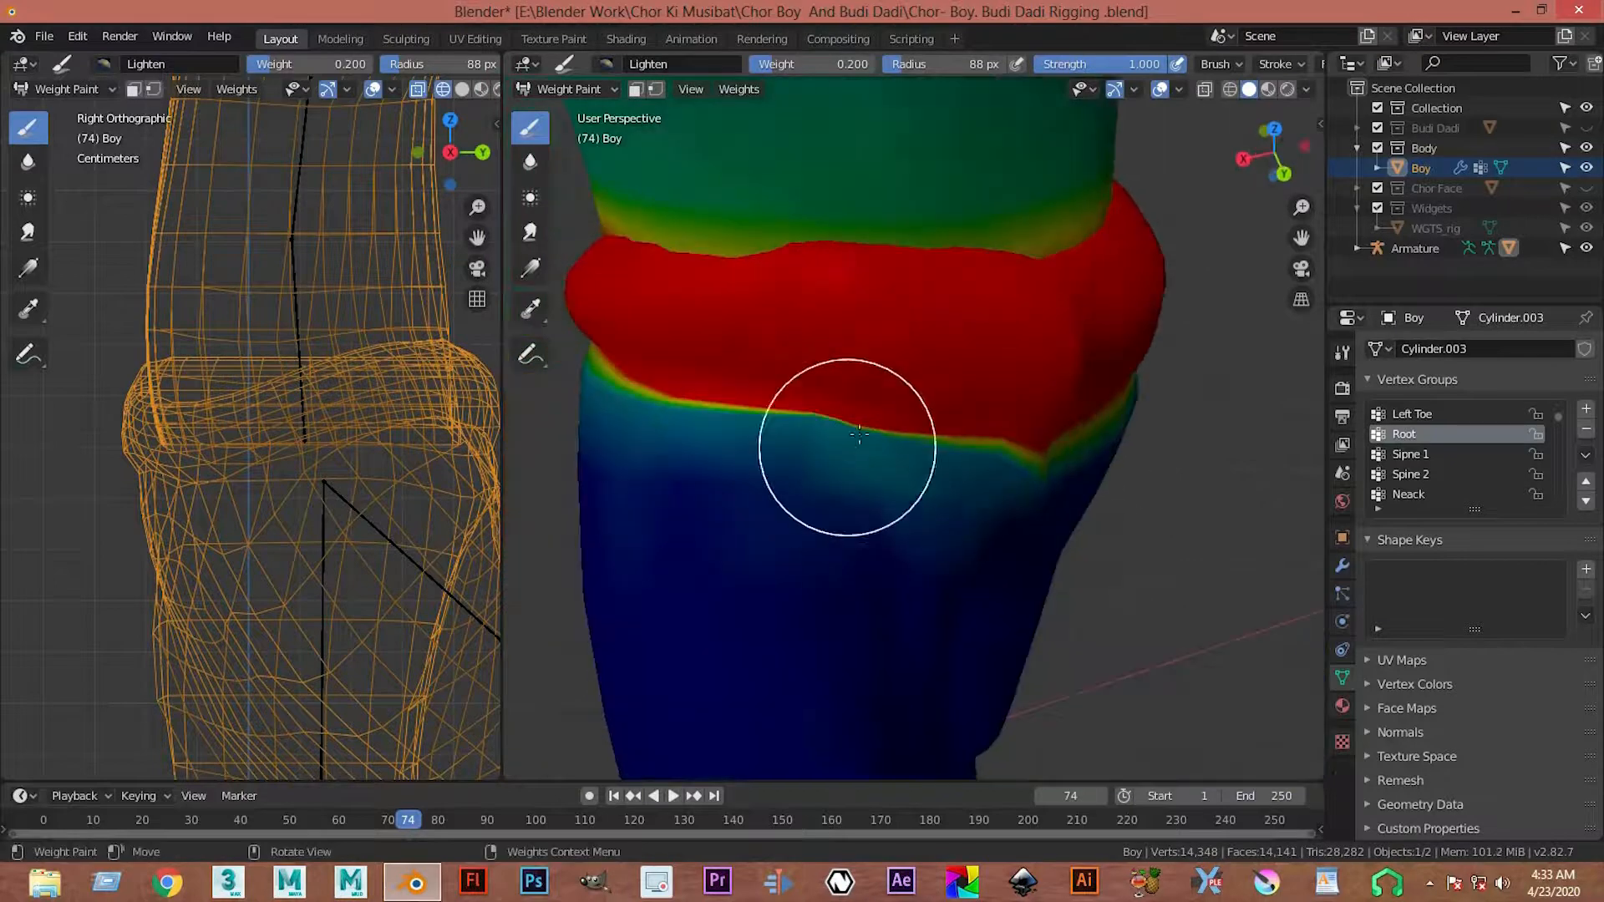
middle_drag(1020, 469, 892, 393)
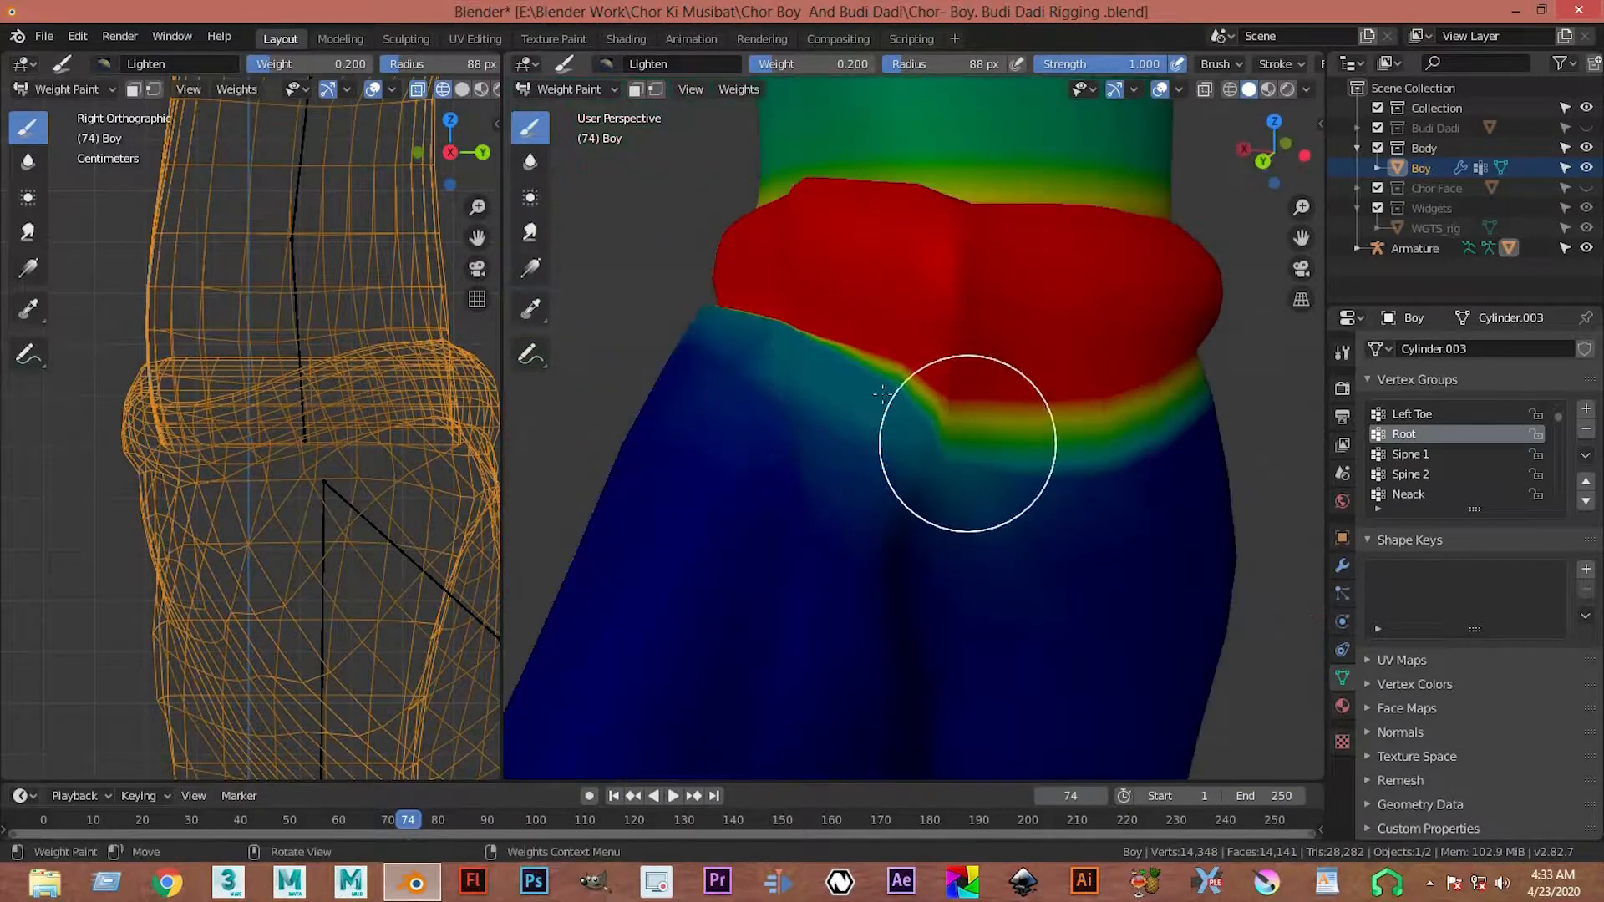
mouse_move(691, 315)
middle_down()
mouse_move(1067, 337)
mouse_move(1032, 343)
mouse_move(1045, 348)
middle_up()
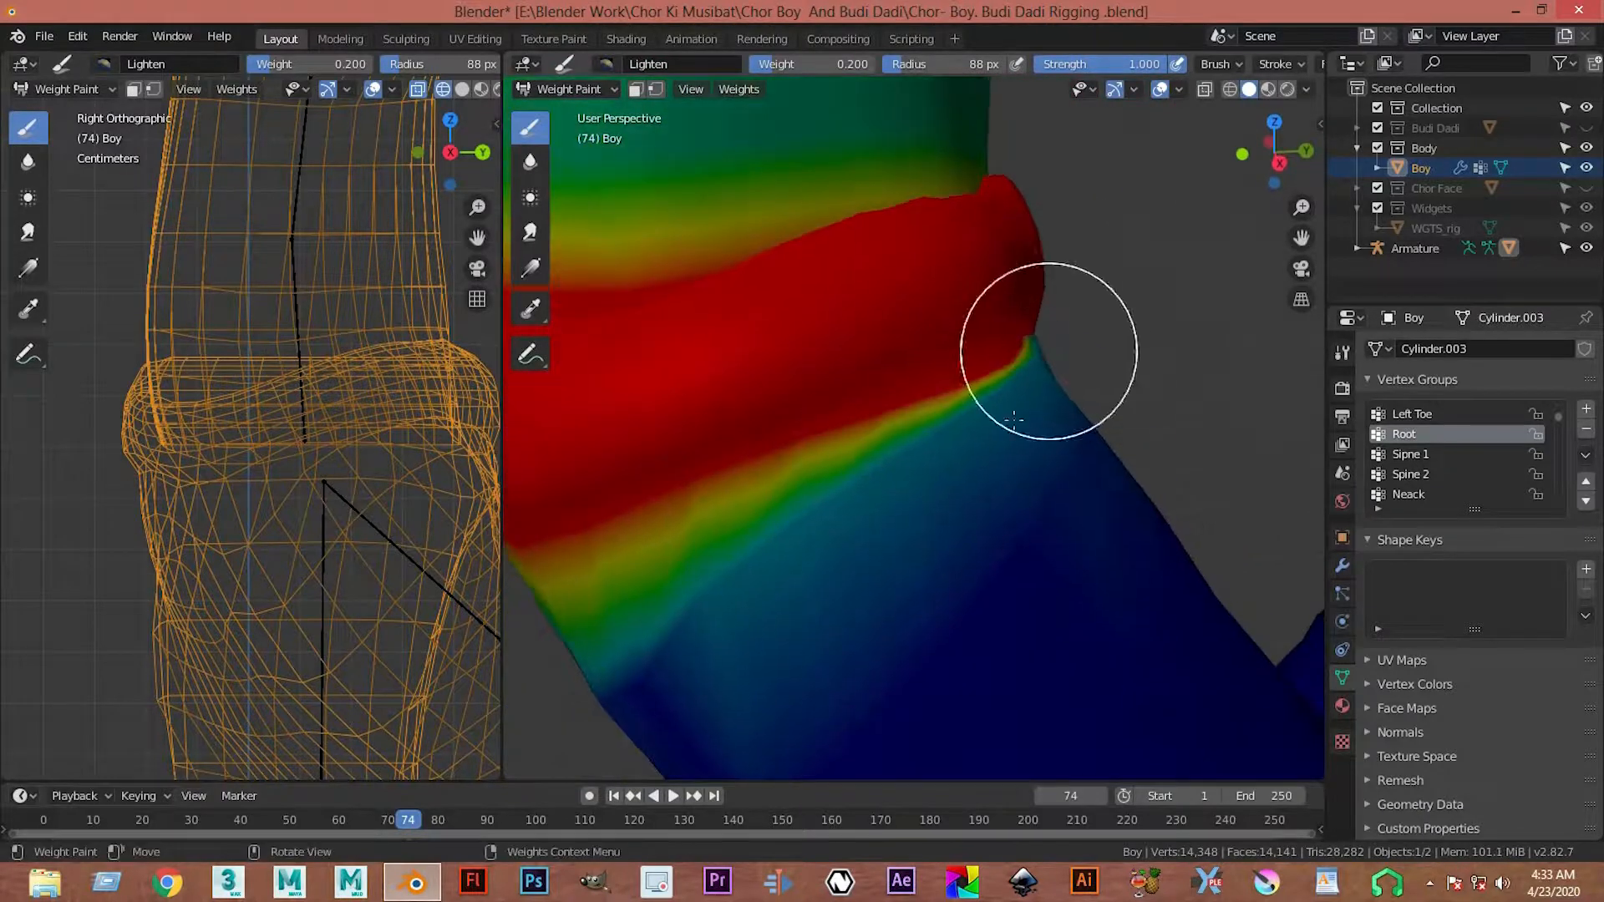
- Return to Object Mode and deselect the Boy mesh
key(Tab)
scroll(1017, 426, down, 6)
key(Tab)
click(576, 89)
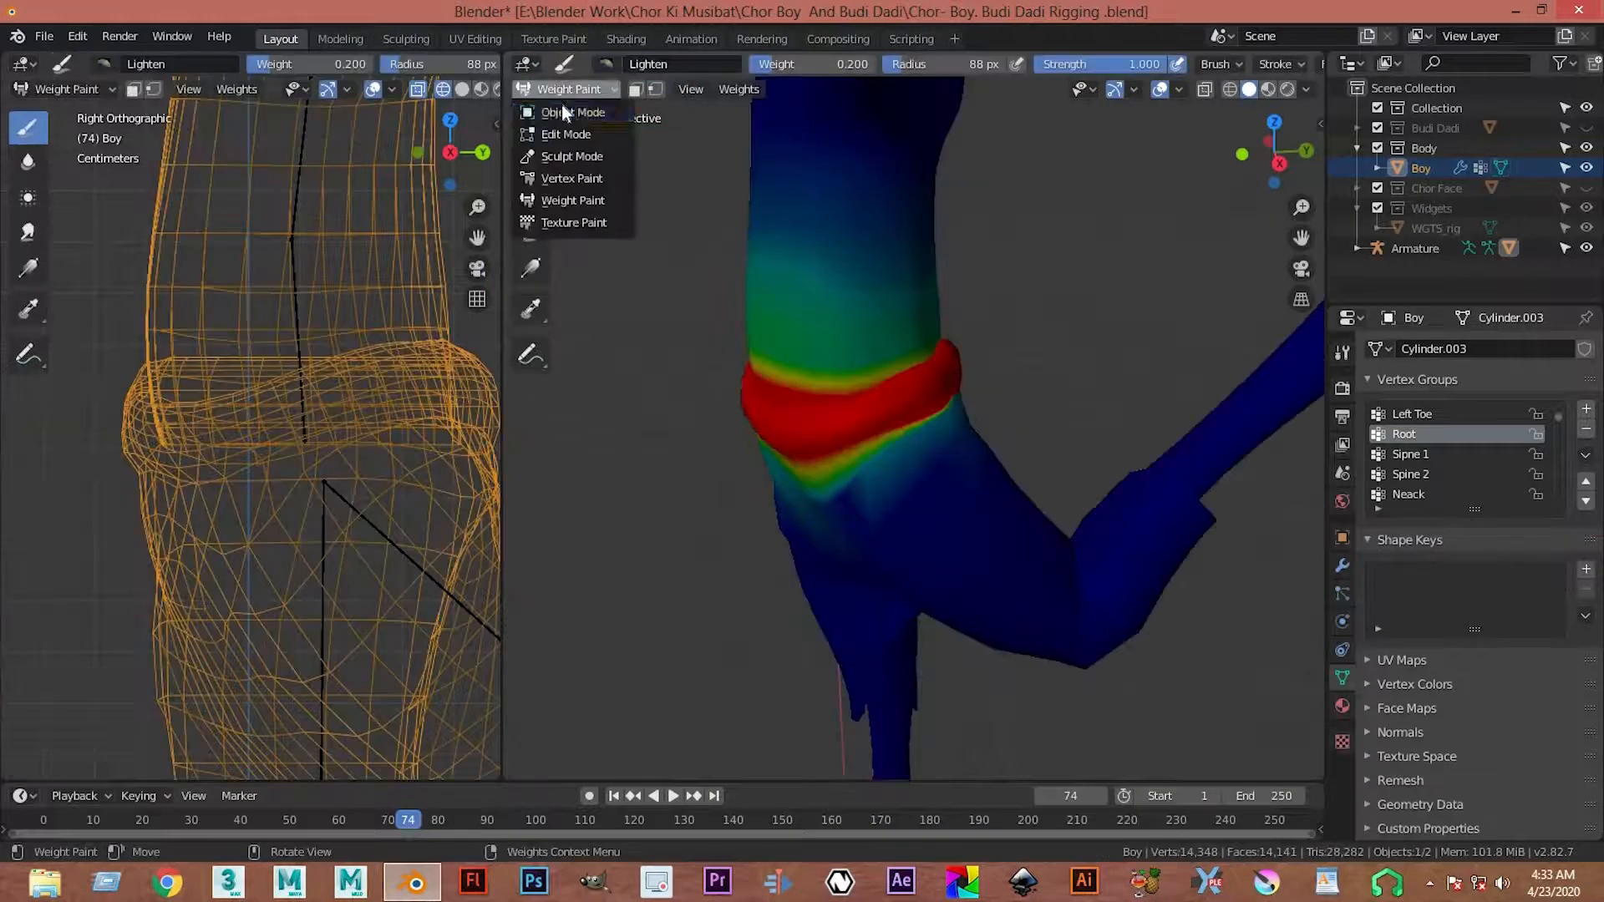
click(573, 112)
scroll(1002, 468, down, 3)
middle_drag(1031, 478, 994, 558)
click(696, 516)
- Examine the waistband, trousers and raised left leg of the posed Boy from several angles
scroll(697, 517, up, 1)
scroll(1024, 482, up, 3)
scroll(994, 558, down, 2)
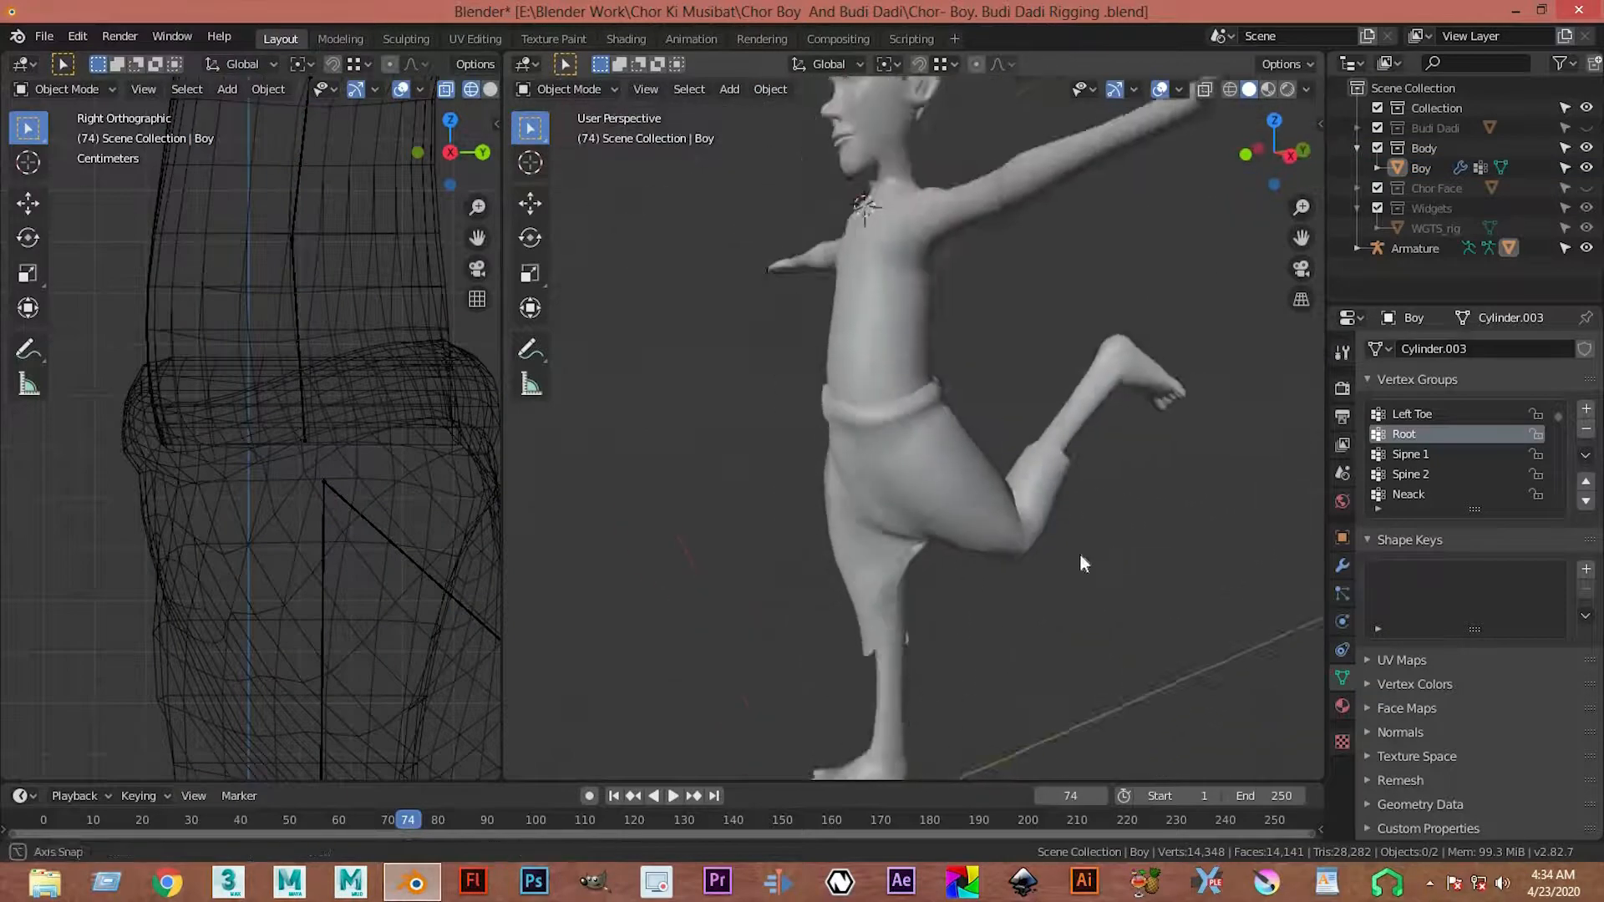
middle_drag(1113, 553, 901, 672)
middle_drag(866, 595, 1028, 272)
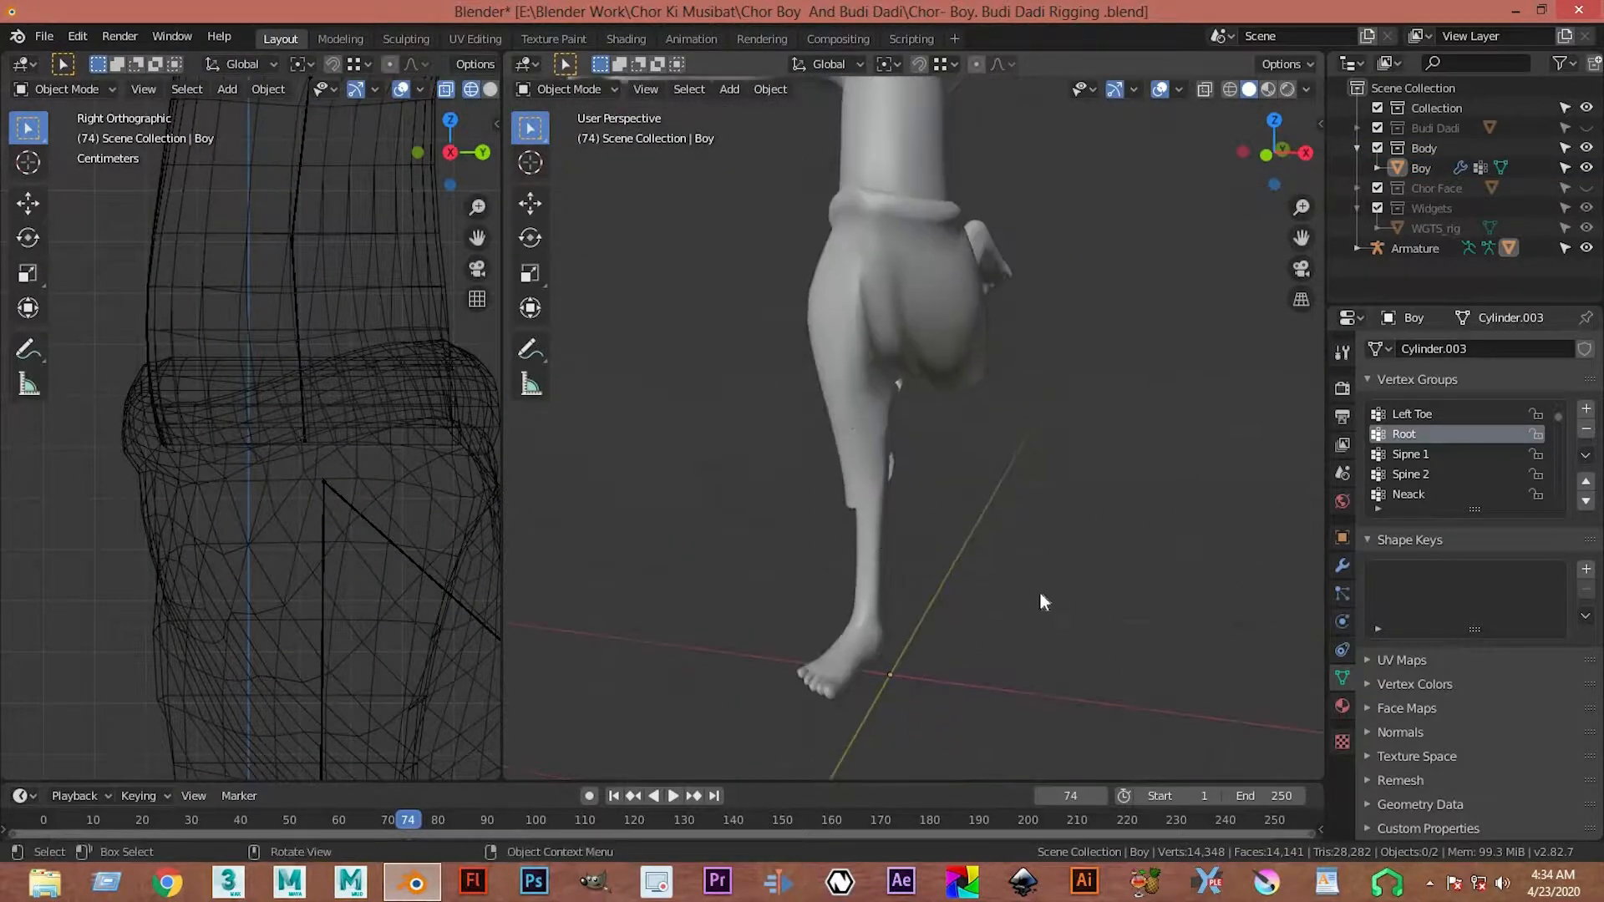
scroll(921, 450, down, 3)
scroll(921, 449, up, 3)
shift+middle_drag(953, 351, 969, 558)
scroll(970, 558, up, 2)
middle_drag(969, 558, 815, 544)
scroll(919, 480, up, 2)
scroll(933, 543, down, 3)
shift+middle_drag(814, 545, 798, 414)
- Put the armature in Pose Mode and rotate the Rigt Leg Upe bone backward about 67 degrees in the right orthographic view
scroll(336, 574, down, 4)
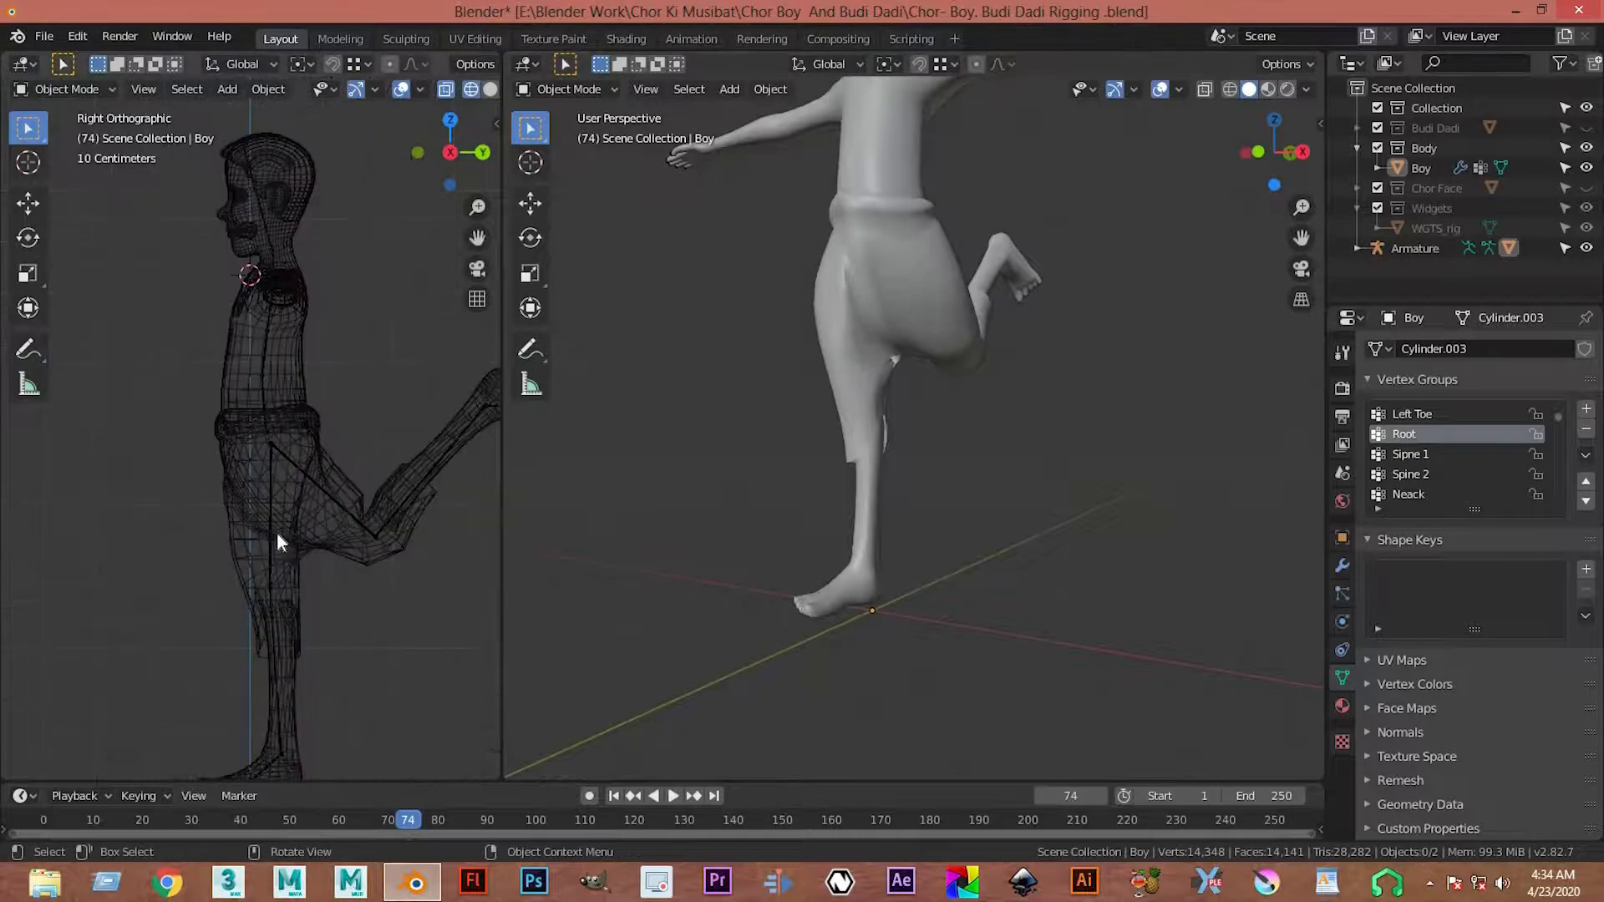
click(269, 529)
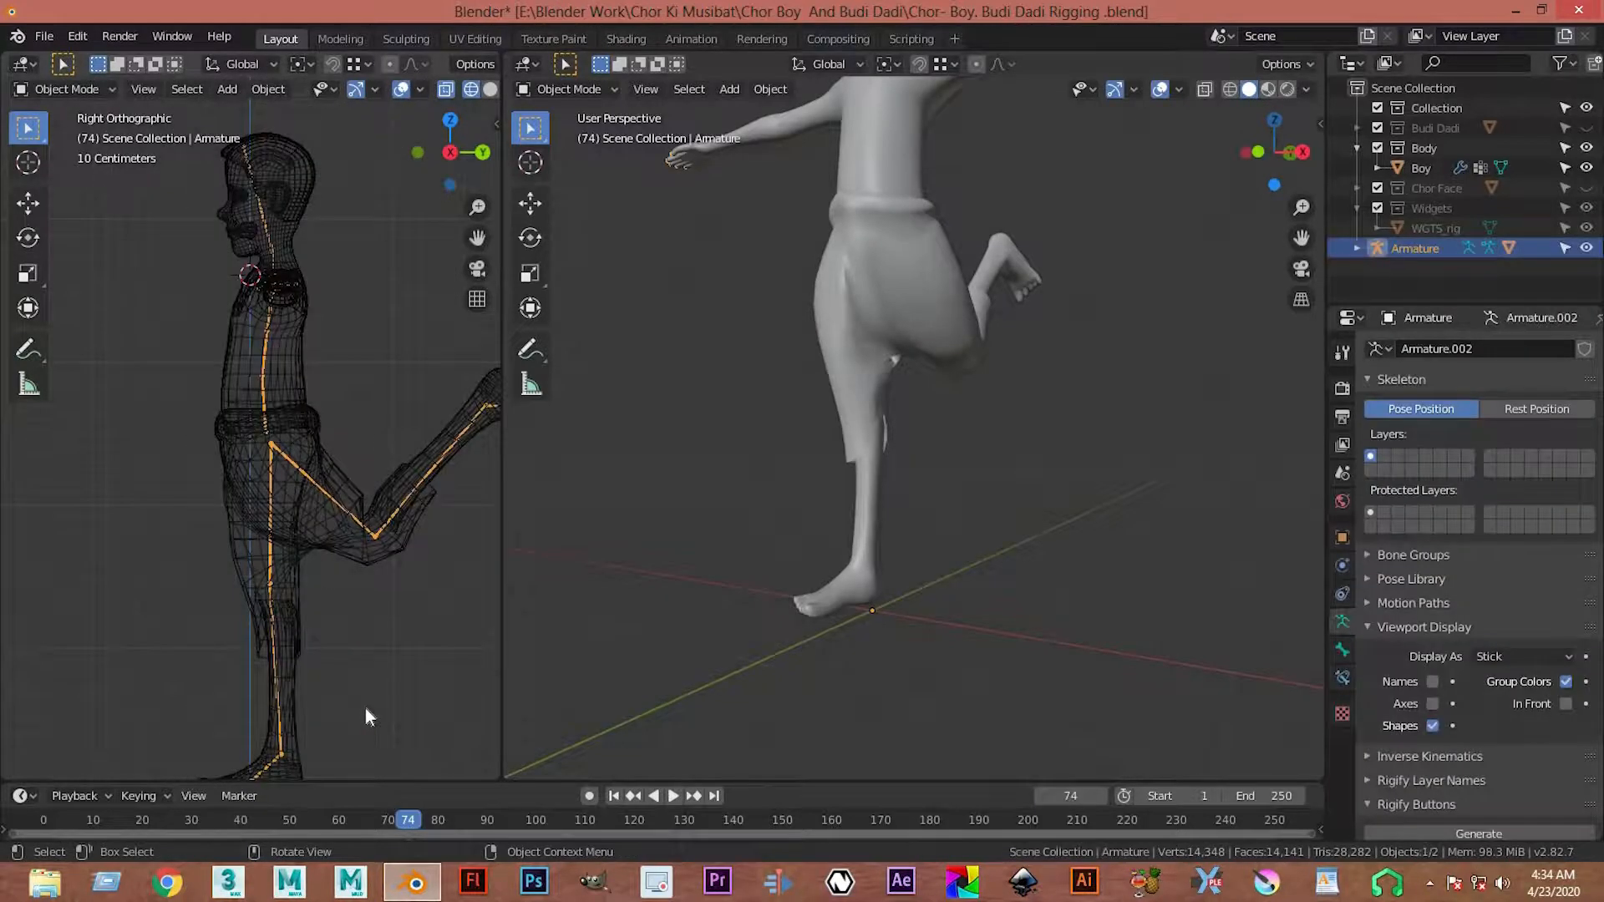
click(92, 90)
click(50, 153)
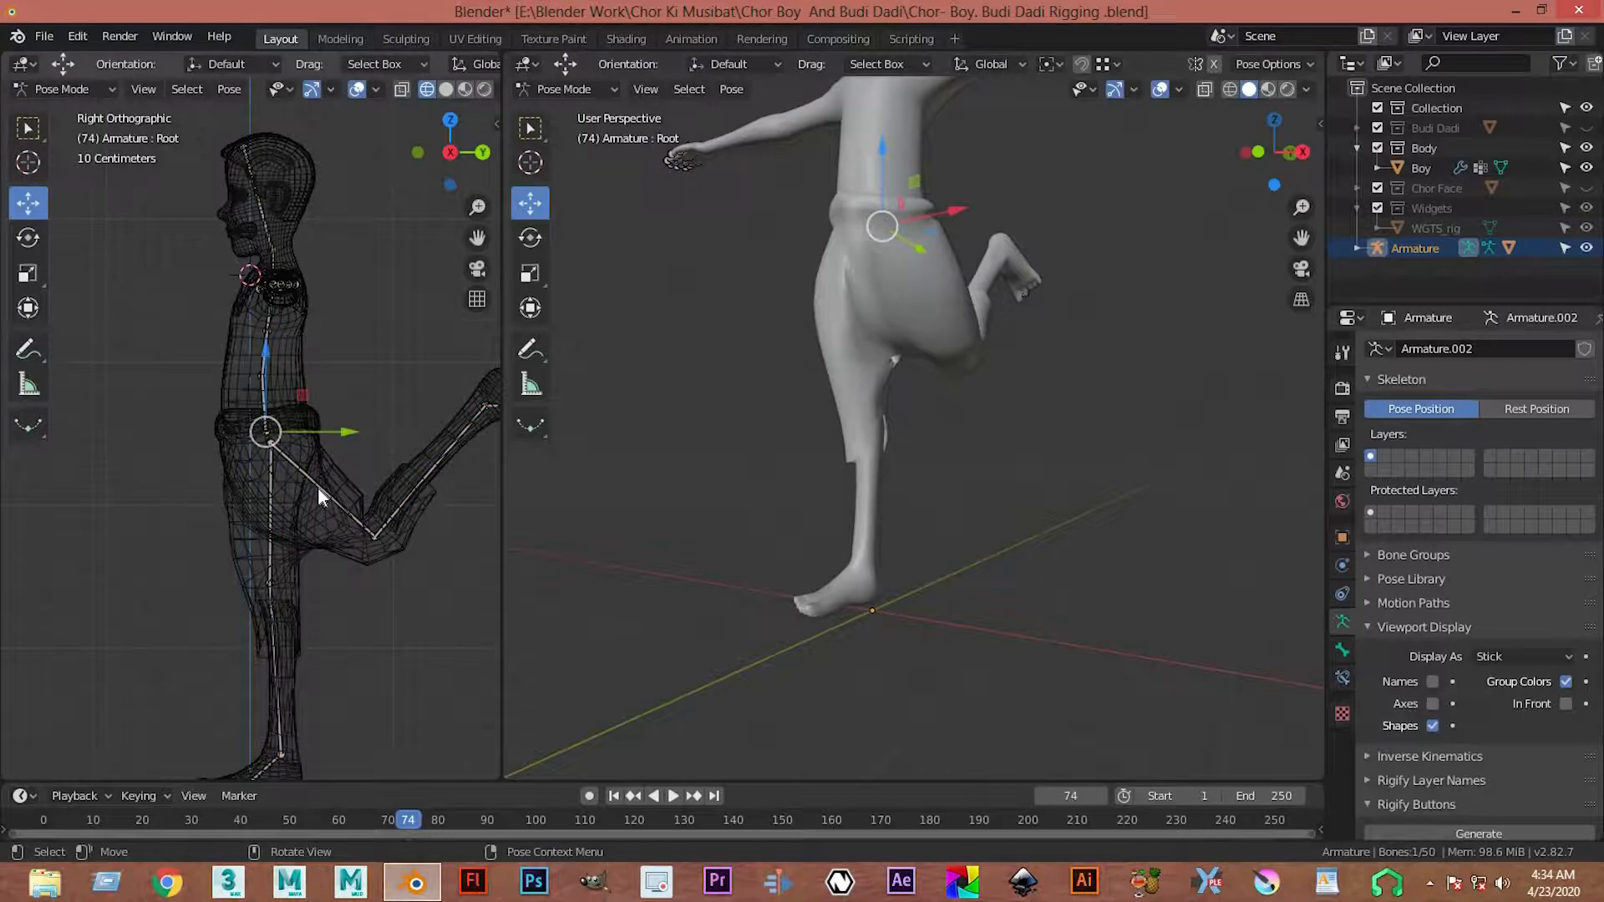
click(268, 570)
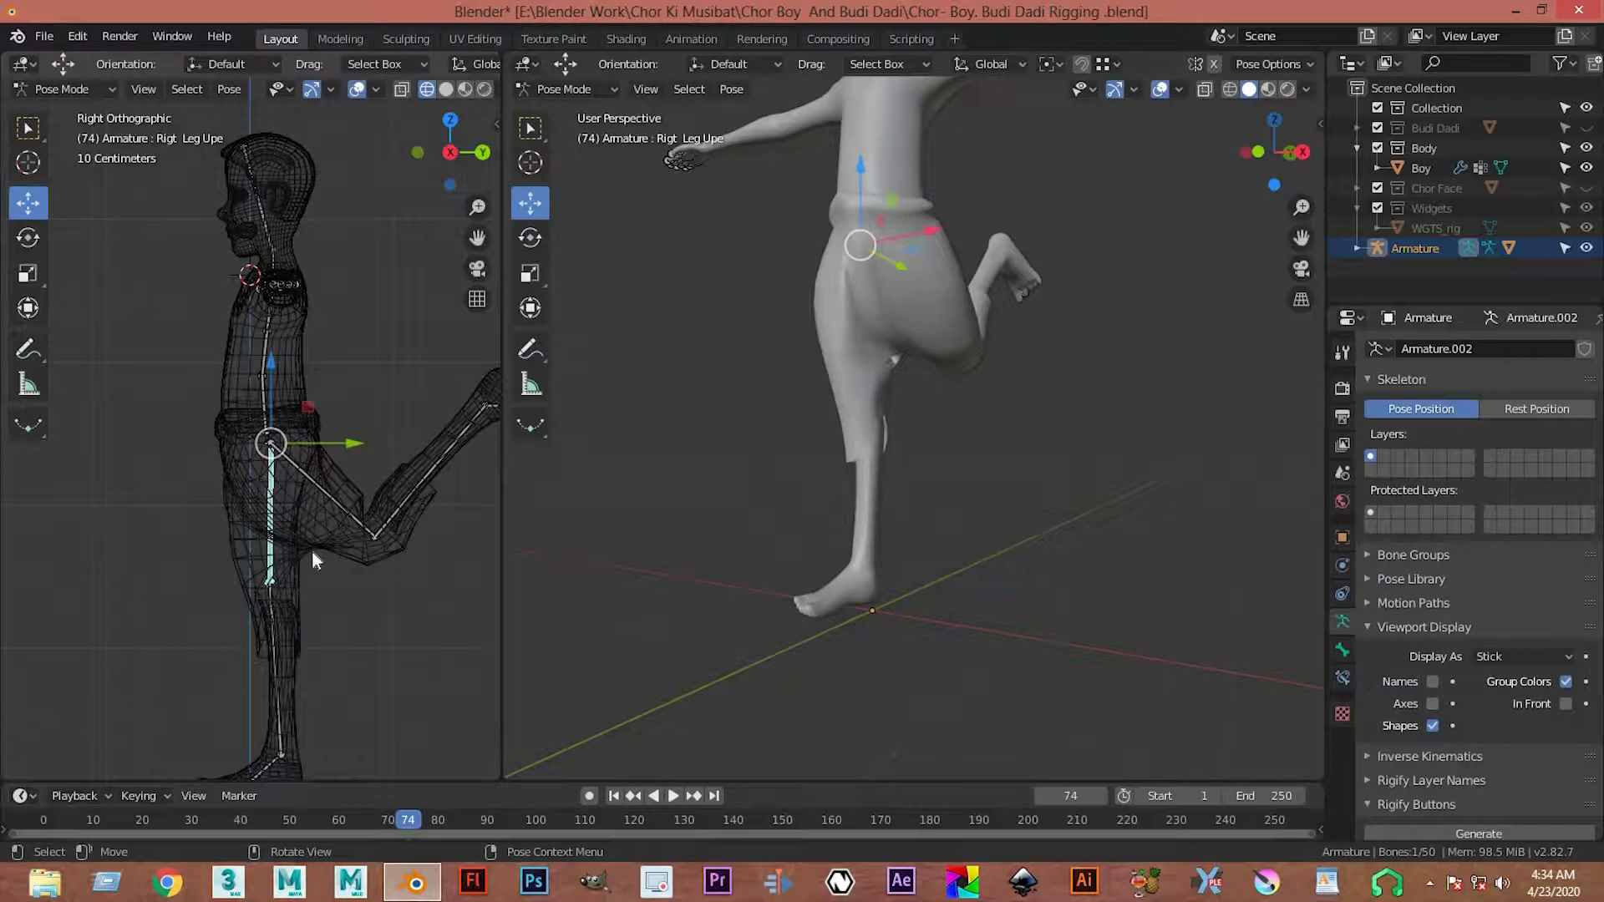
shift+middle_drag(320, 541, 312, 444)
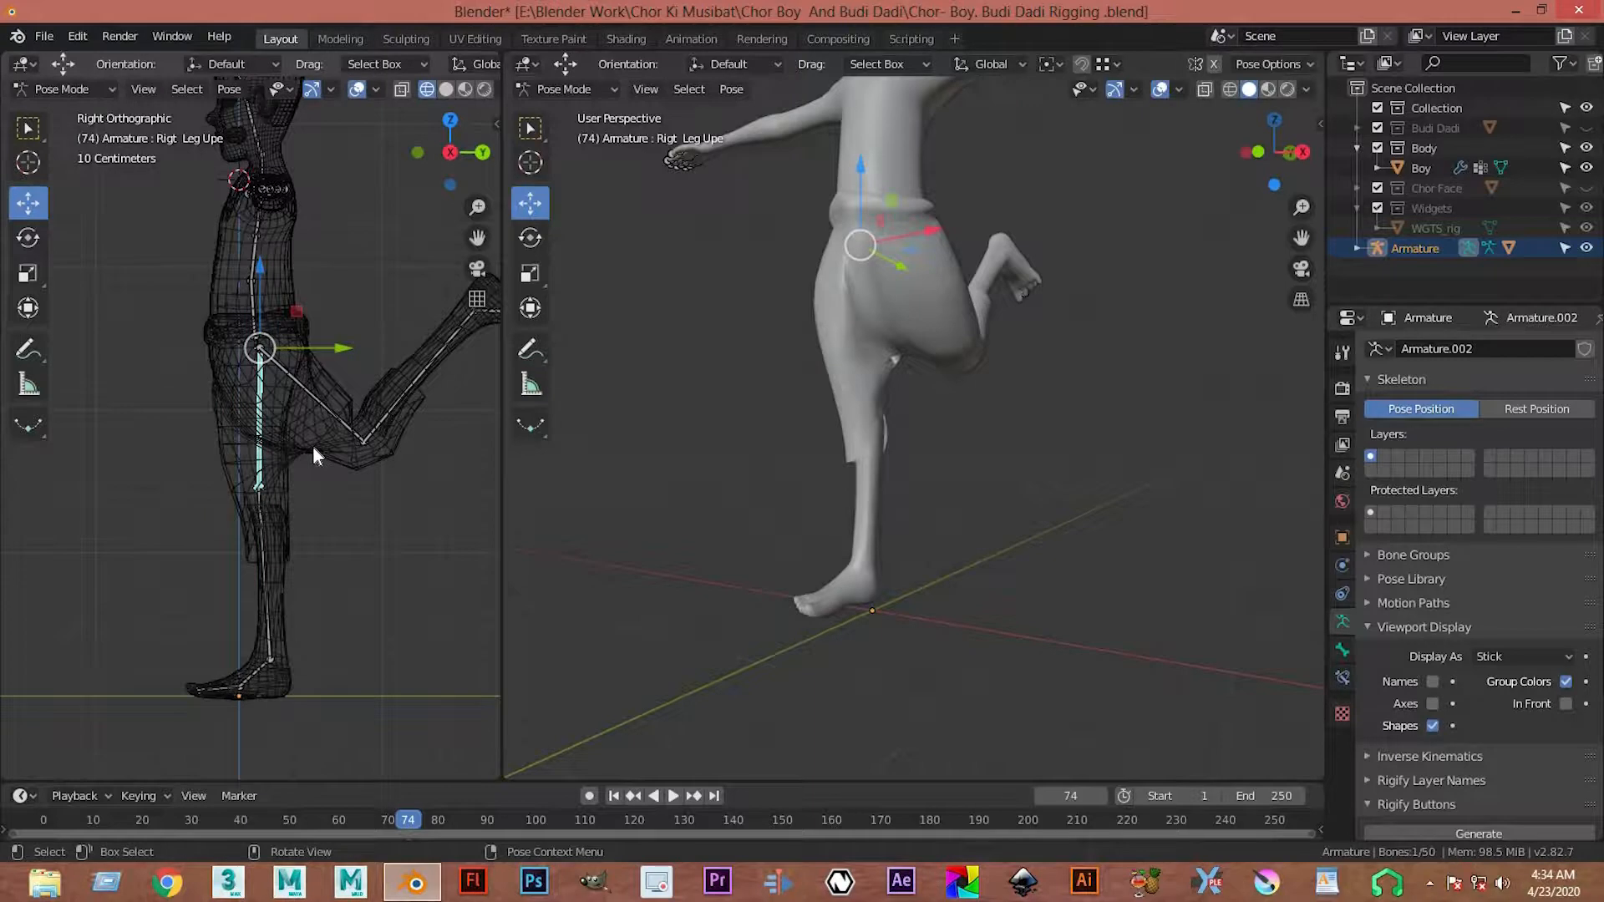
key(r)
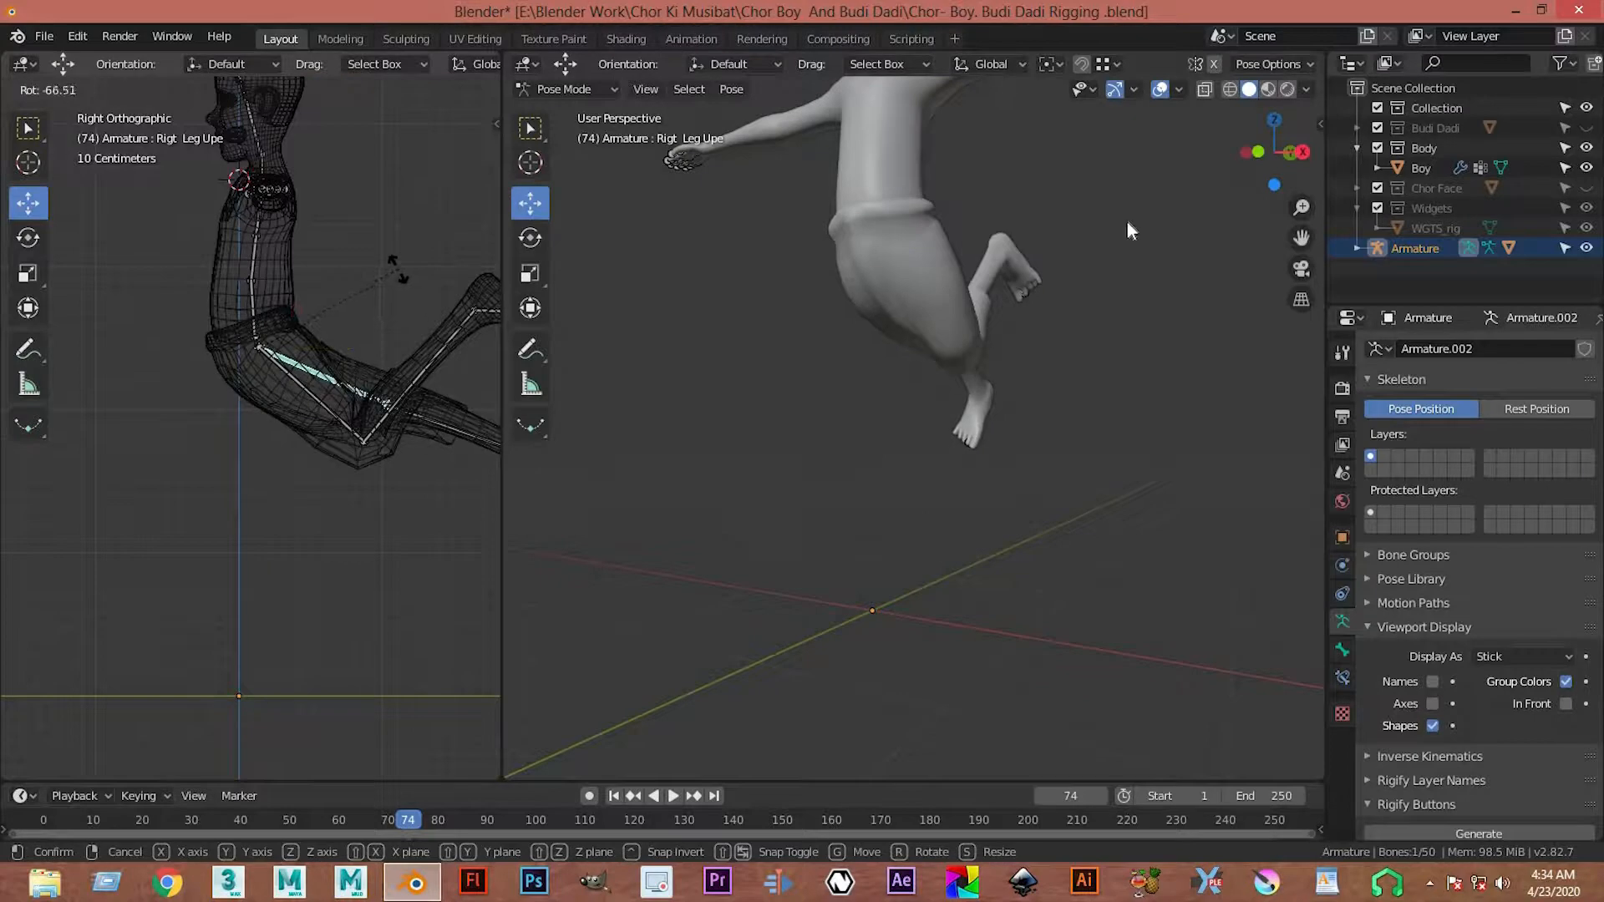
click(399, 275)
- Inspect the waistband in the new pose, leave Pose Mode and enter Weight Paint mode on the Boy mesh
middle_drag(1091, 316, 851, 468)
scroll(894, 496, down, 4)
scroll(946, 504, down, 2)
scroll(855, 404, up, 4)
scroll(889, 388, up, 3)
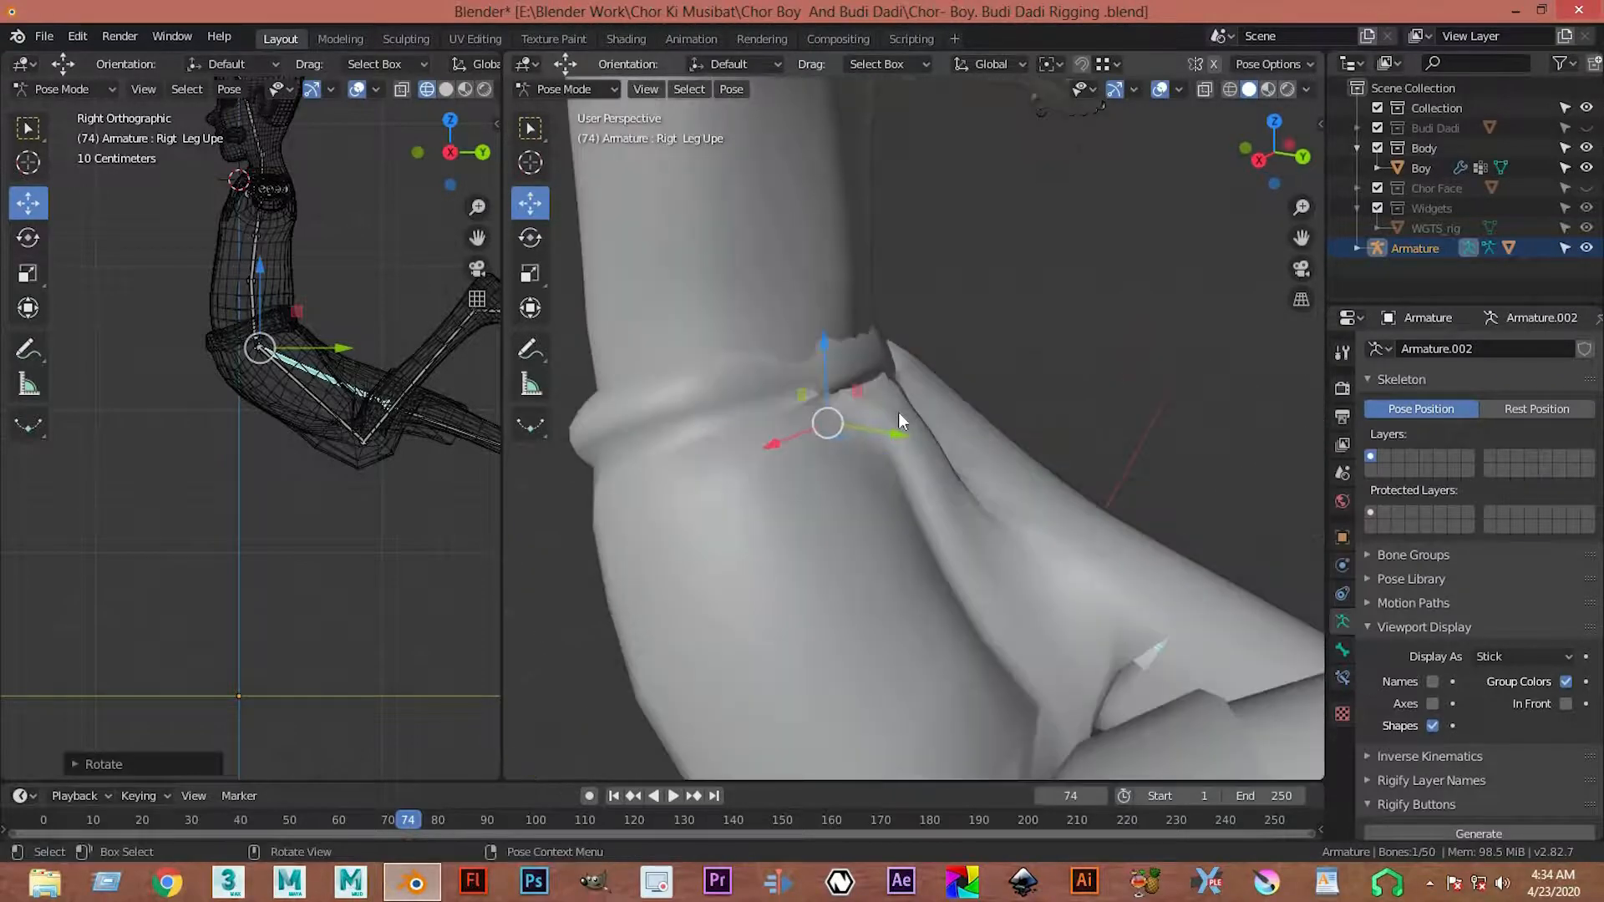
scroll(877, 343, up, 2)
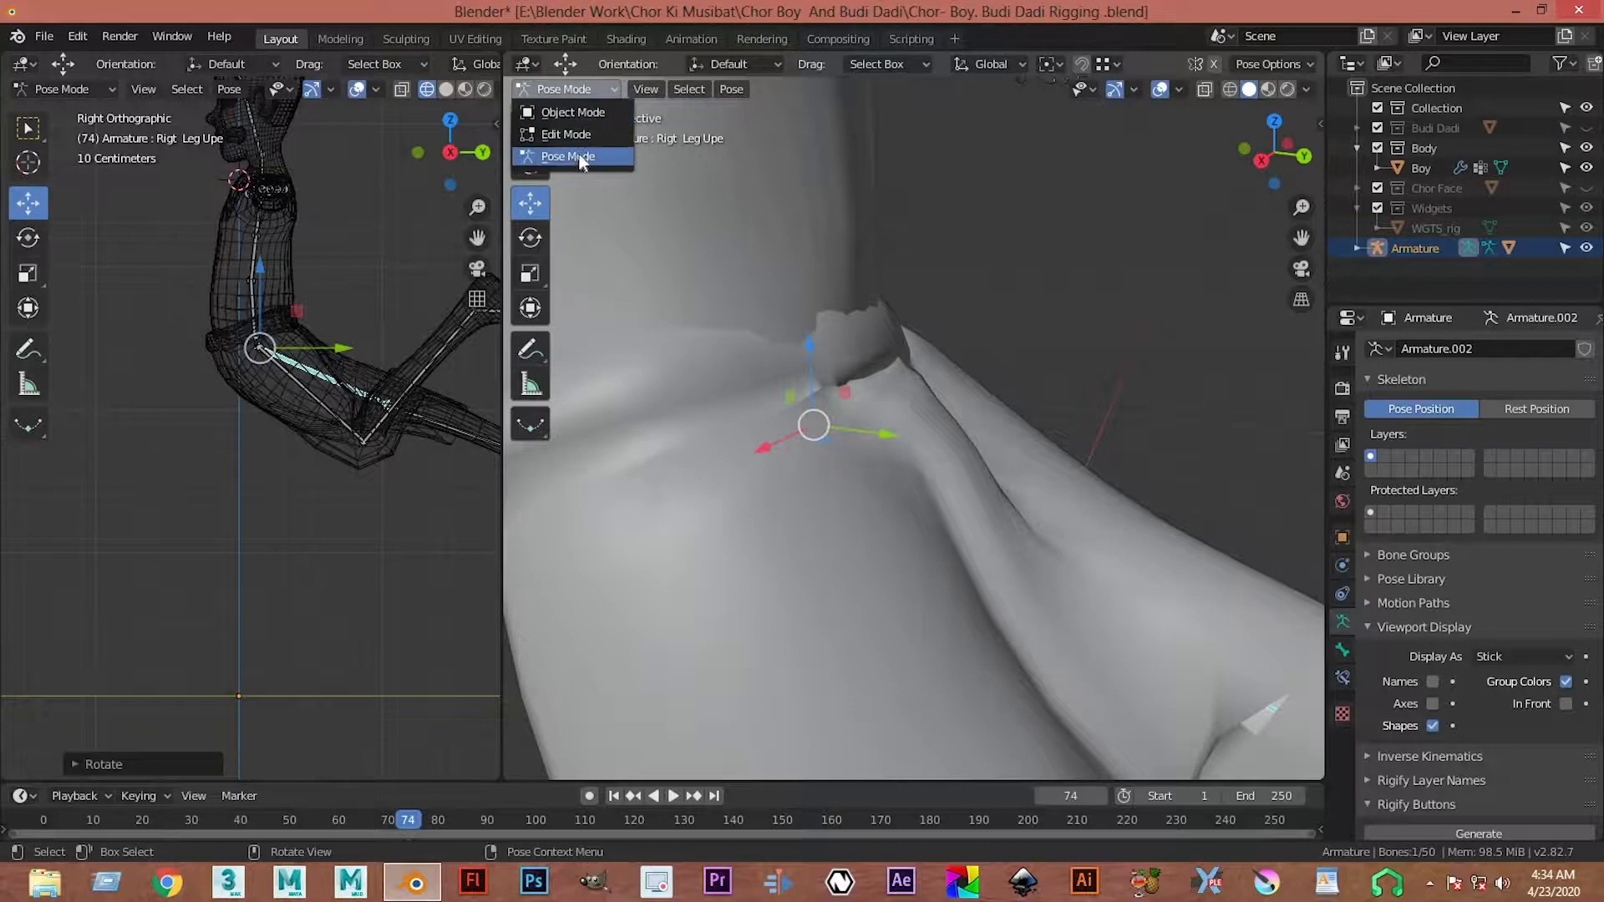
click(598, 115)
click(883, 495)
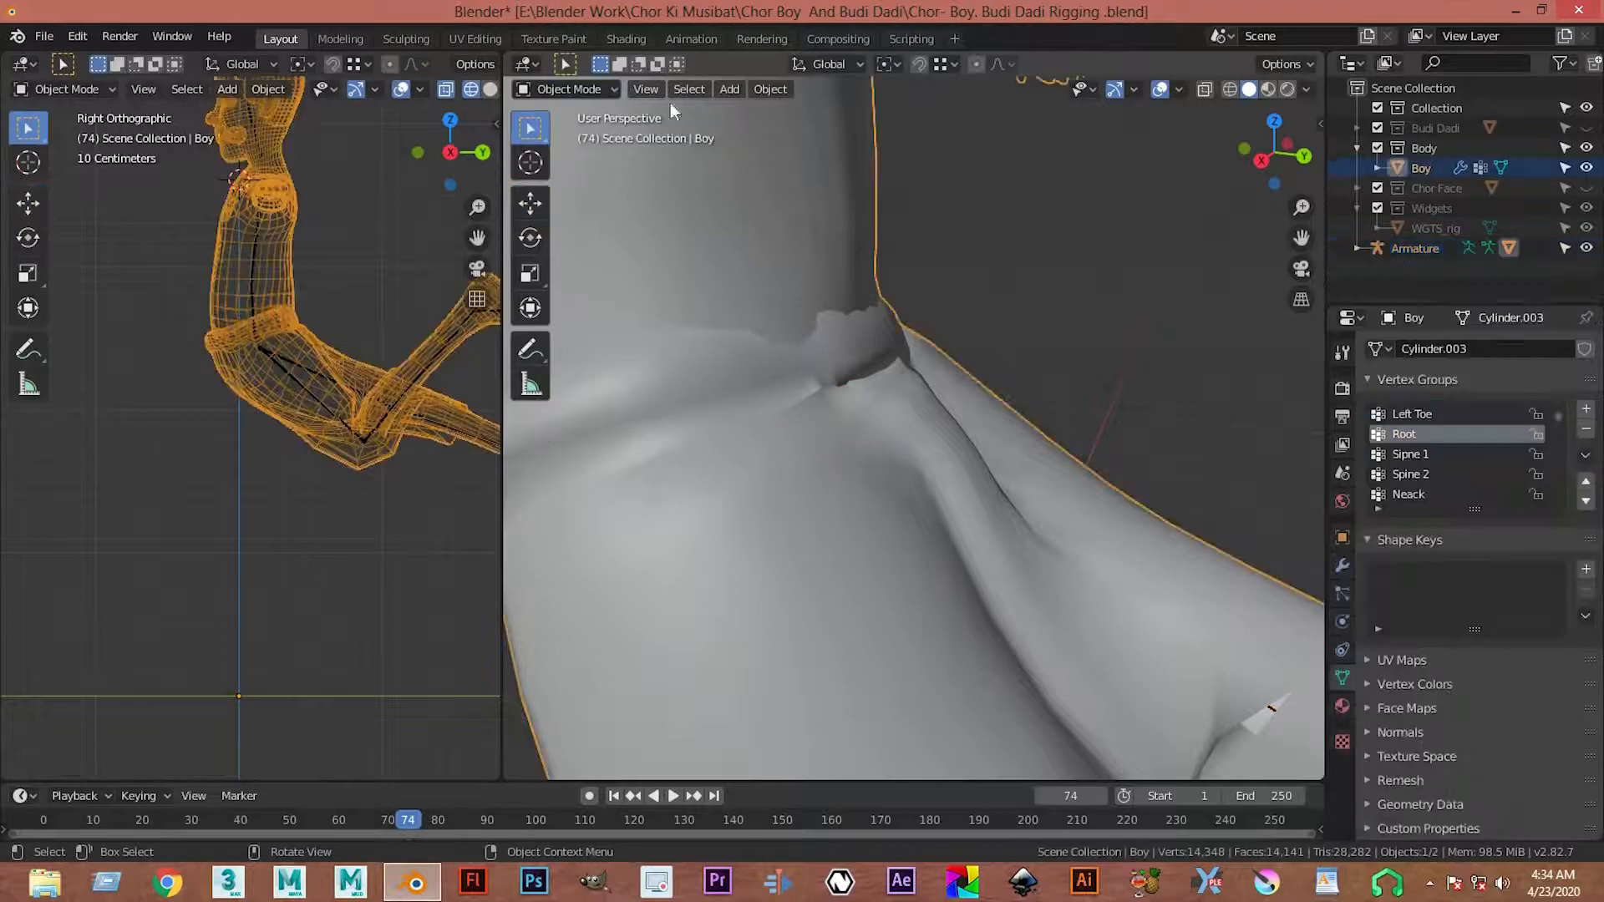
click(593, 89)
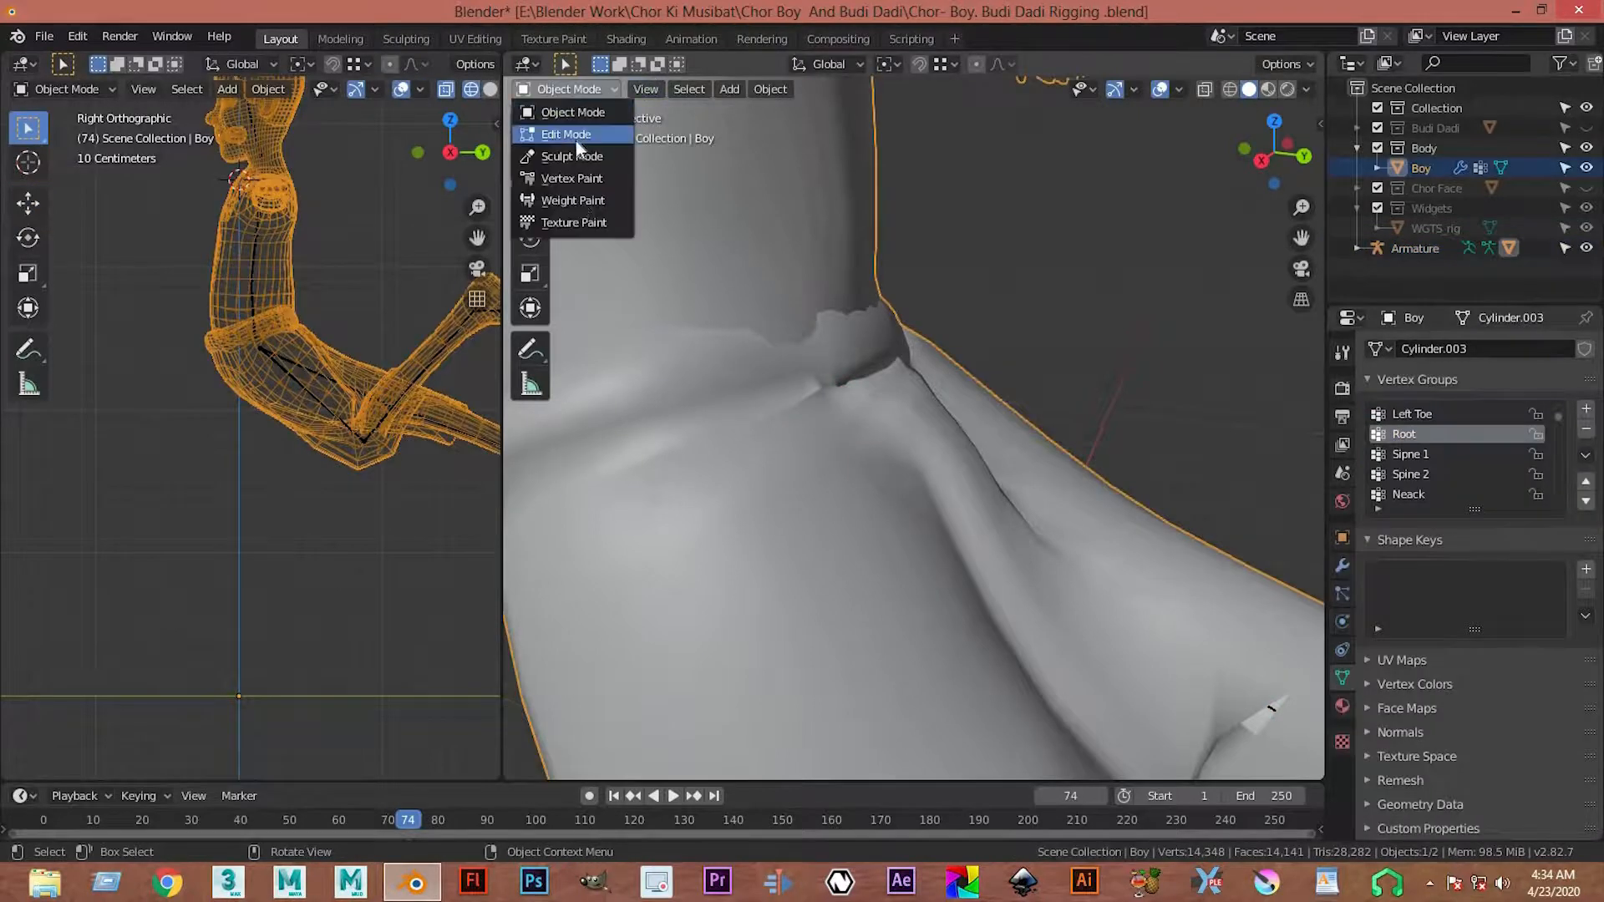
click(582, 210)
- Paint Root weight 0.200 with the Lighten brush on the trousers below the waistband around both hips
mouse_move(899, 438)
middle_down()
mouse_move(655, 423)
mouse_move(788, 340)
mouse_move(924, 454)
mouse_move(748, 450)
middle_up()
middle_drag(950, 482, 1074, 488)
scroll(812, 491, up, 2)
middle_drag(813, 491, 775, 482)
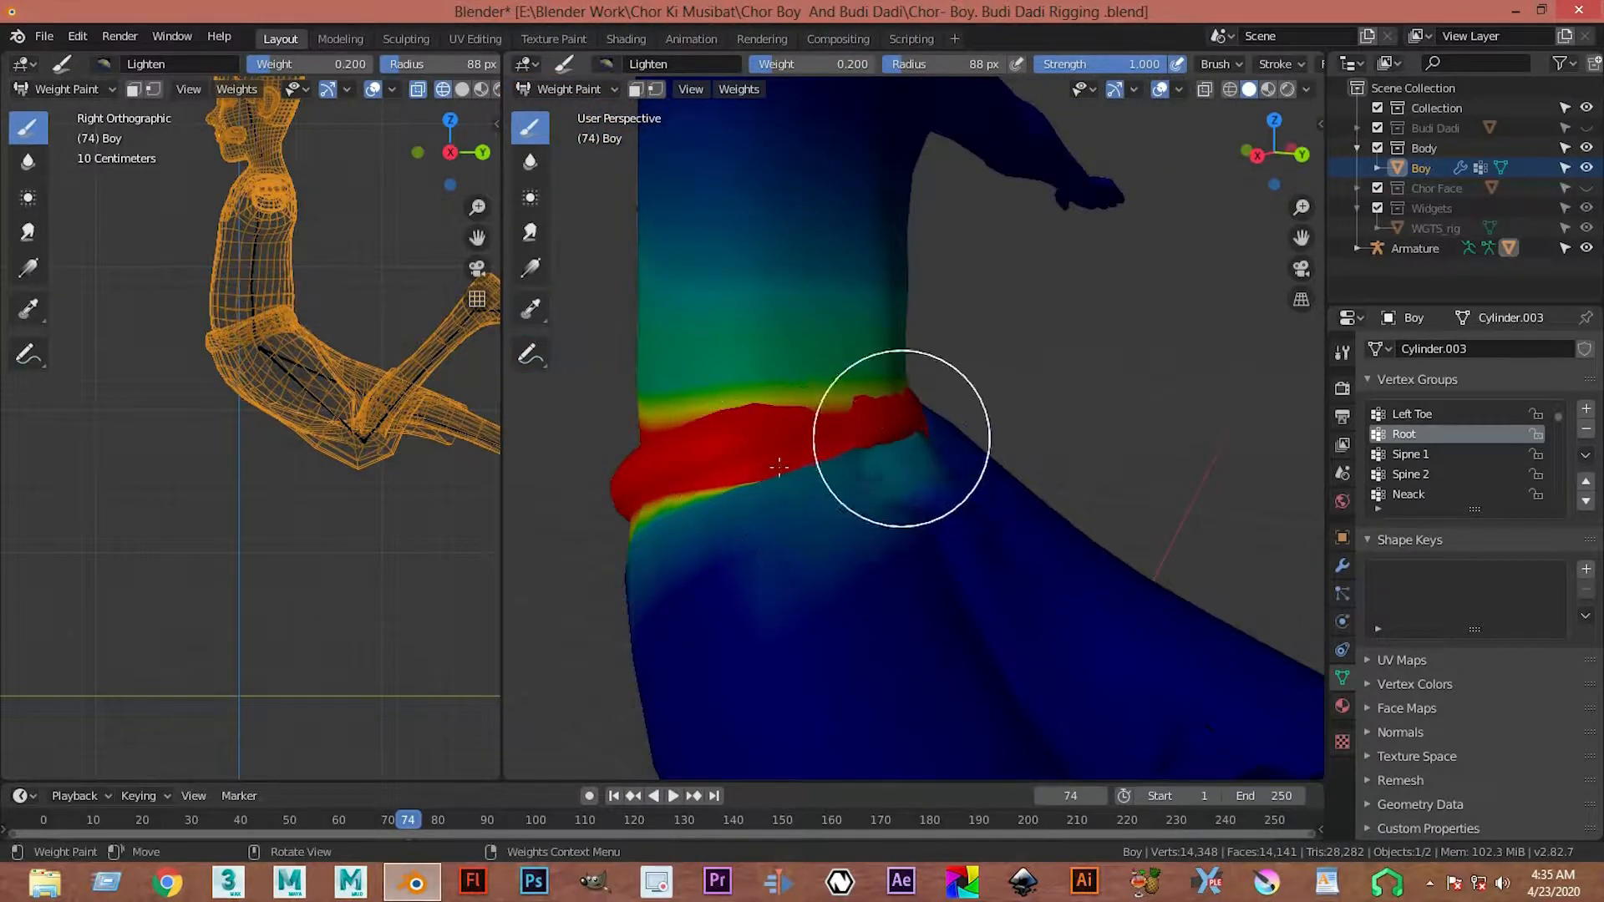
scroll(856, 475, up, 2)
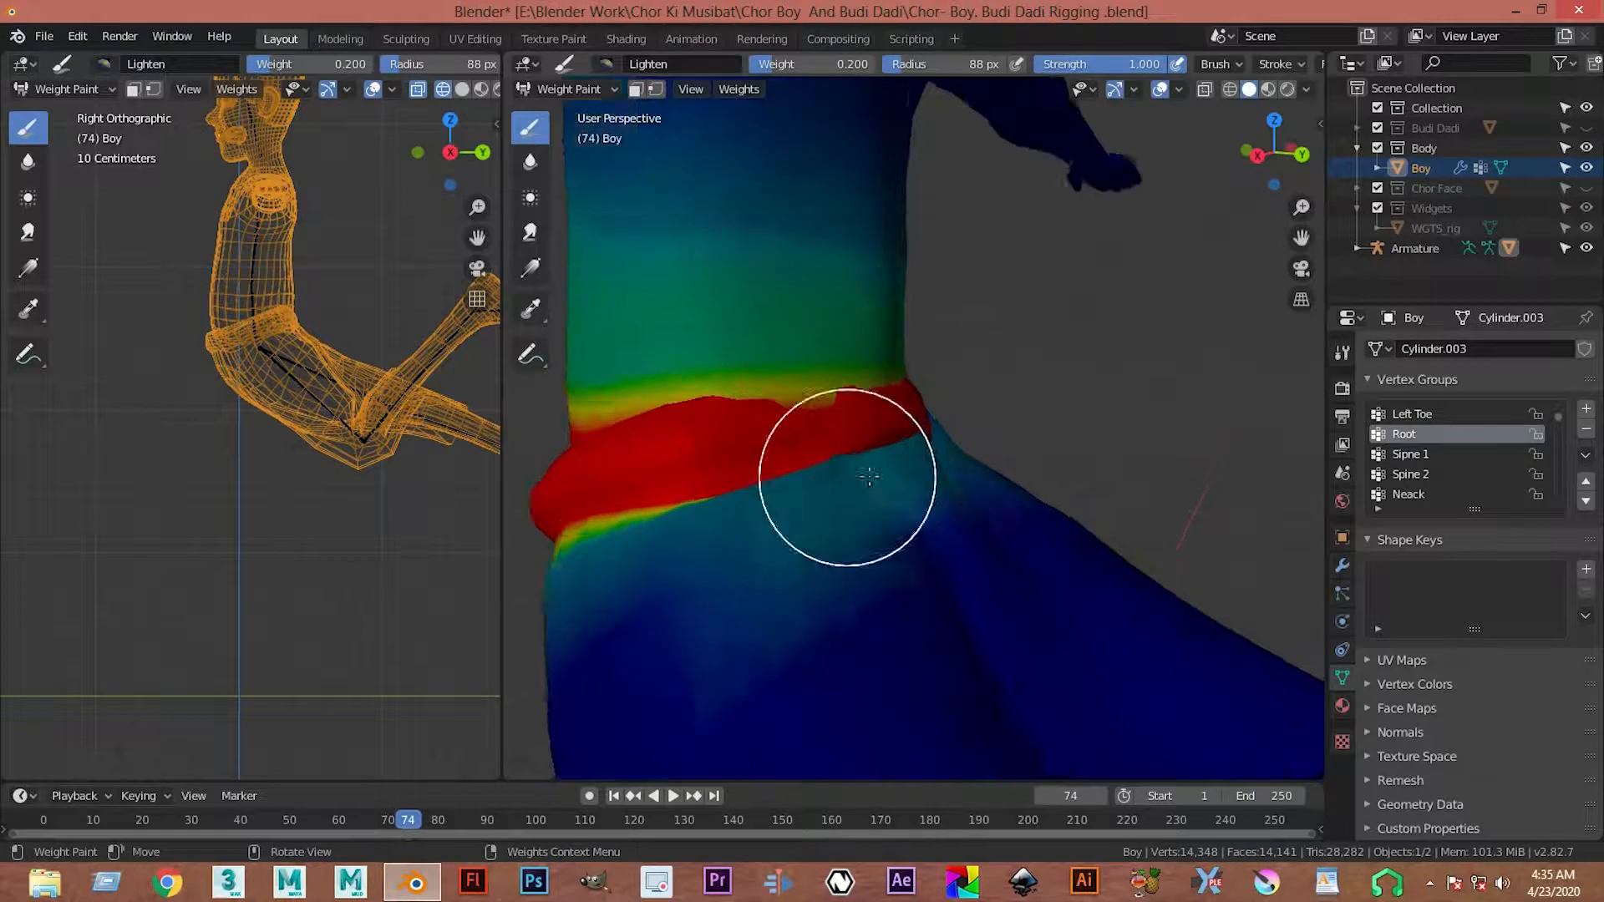
middle_drag(645, 526, 660, 527)
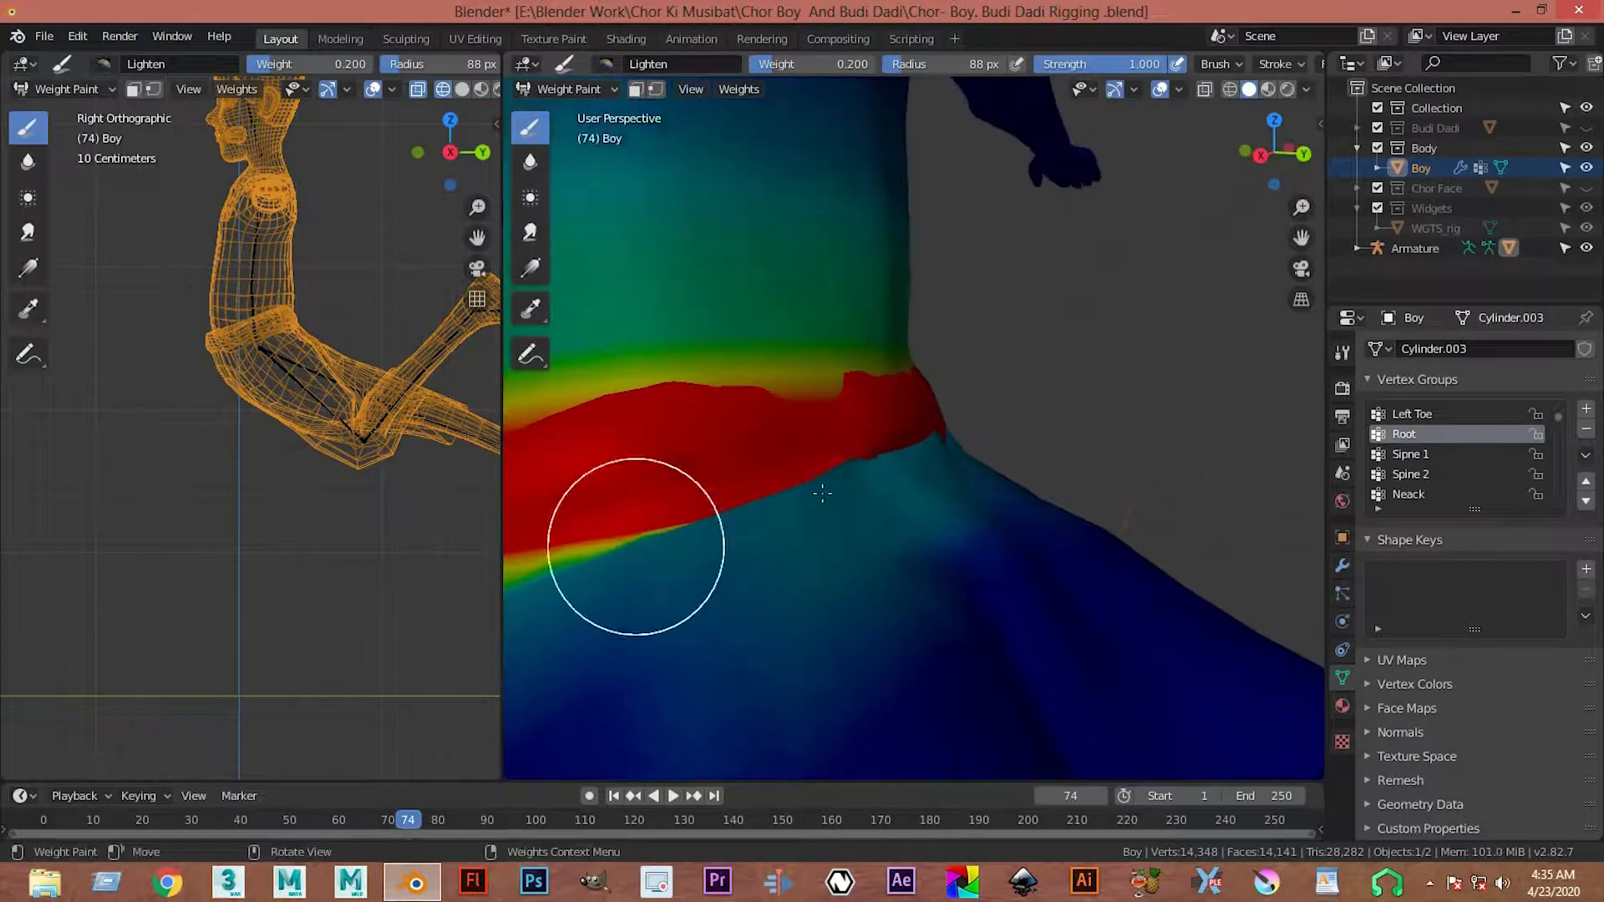
middle_drag(693, 481, 1032, 550)
mouse_move(1032, 549)
mouse_down()
mouse_move(1082, 564)
mouse_move(1007, 506)
mouse_move(1032, 551)
mouse_move(936, 449)
mouse_up()
mouse_move(936, 450)
middle_down()
mouse_move(1024, 468)
mouse_move(859, 423)
middle_up()
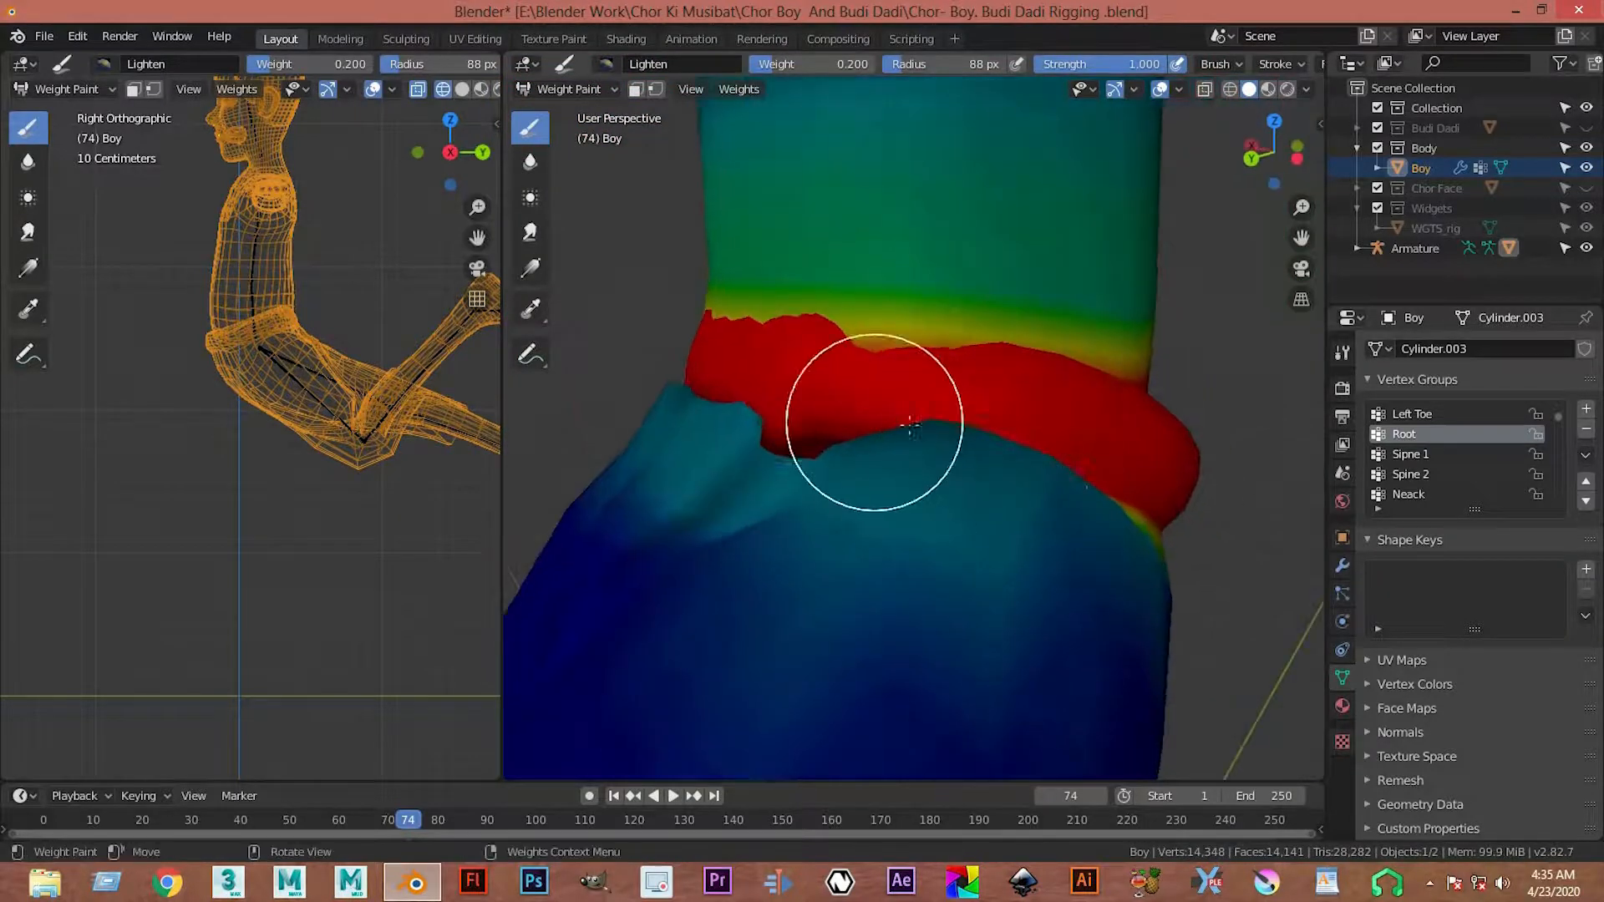
middle_drag(1014, 491, 763, 419)
mouse_move(915, 495)
middle_down()
mouse_move(1125, 597)
mouse_move(906, 502)
middle_up()
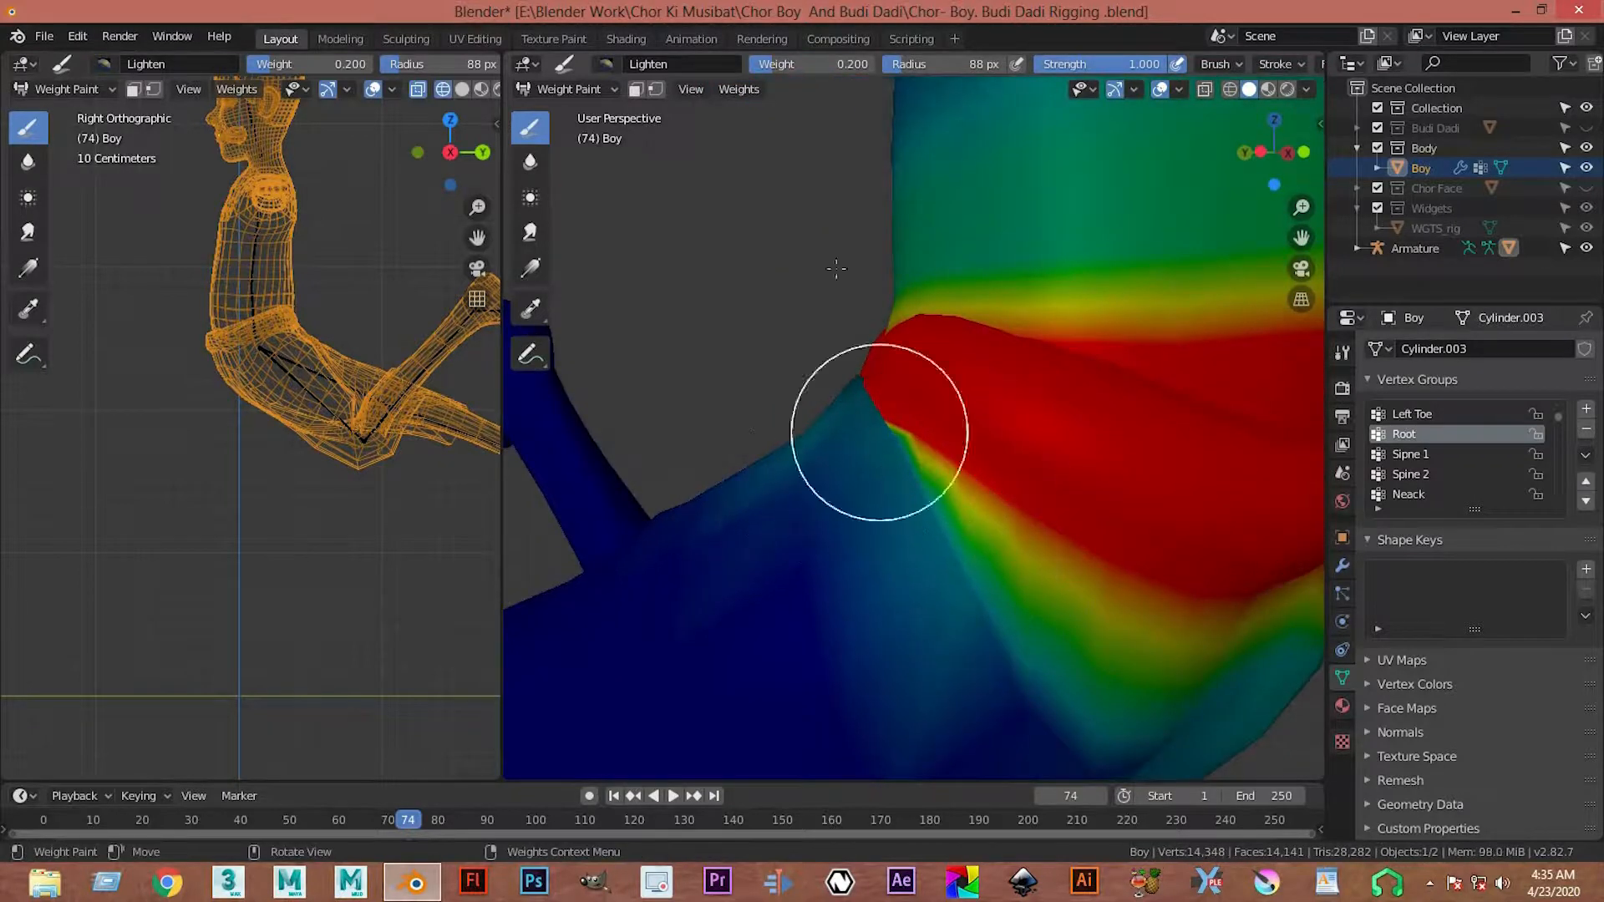
- Set the brush weight to 0.300 and strengthen the Root influence on the trousers below the waistband
drag(772, 64, 860, 62)
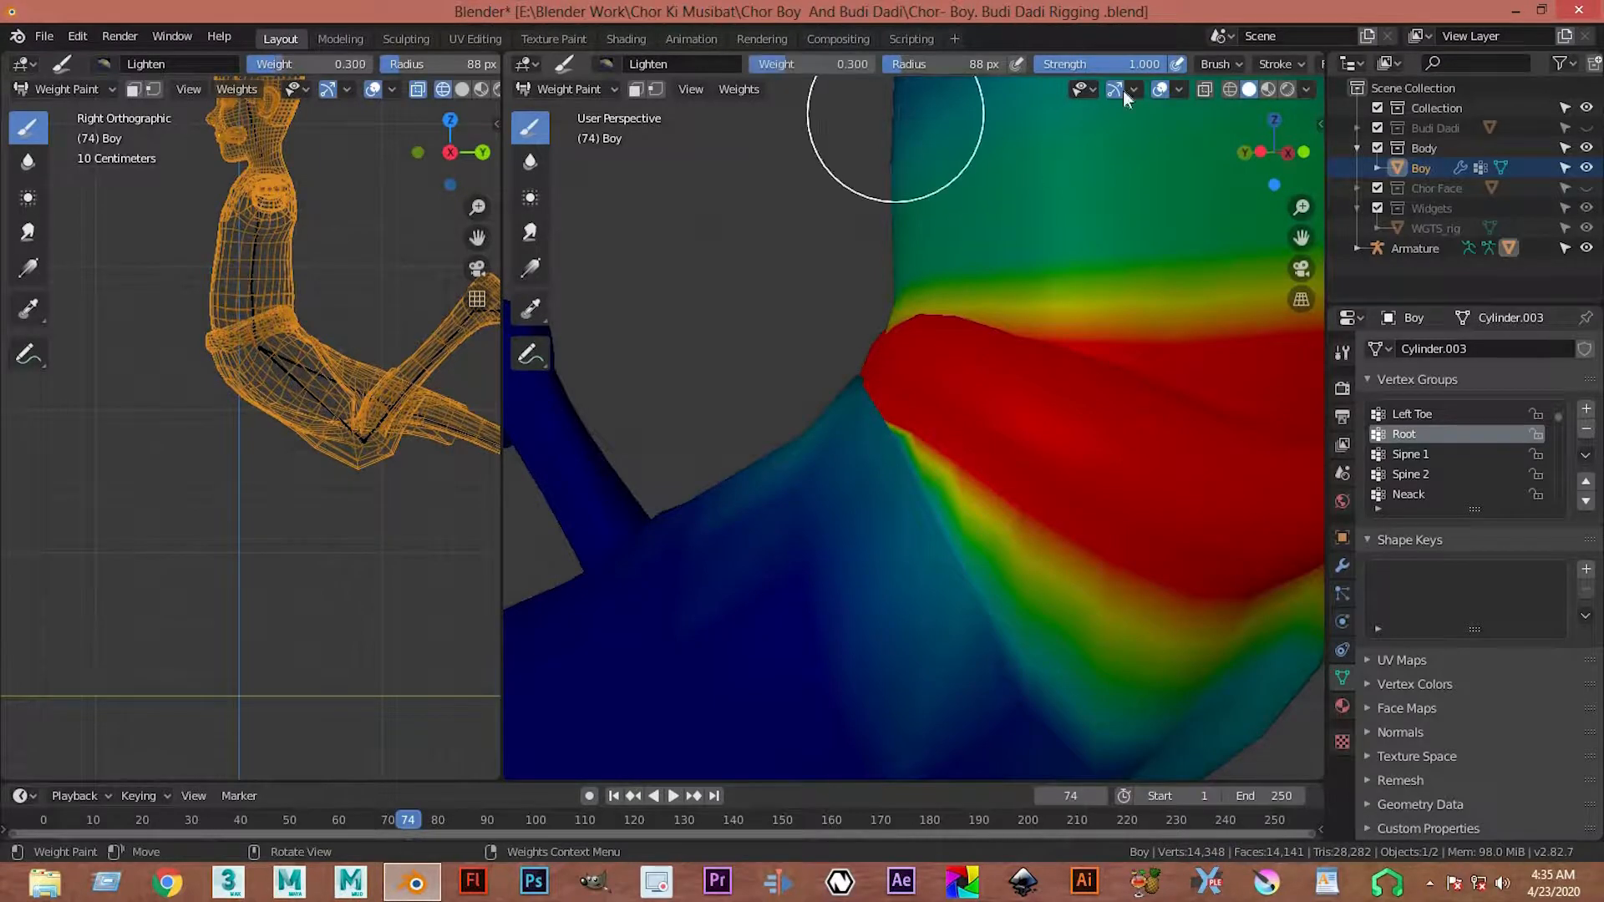
scroll(961, 358, down, 3)
scroll(939, 347, up, 3)
middle_drag(939, 367, 947, 389)
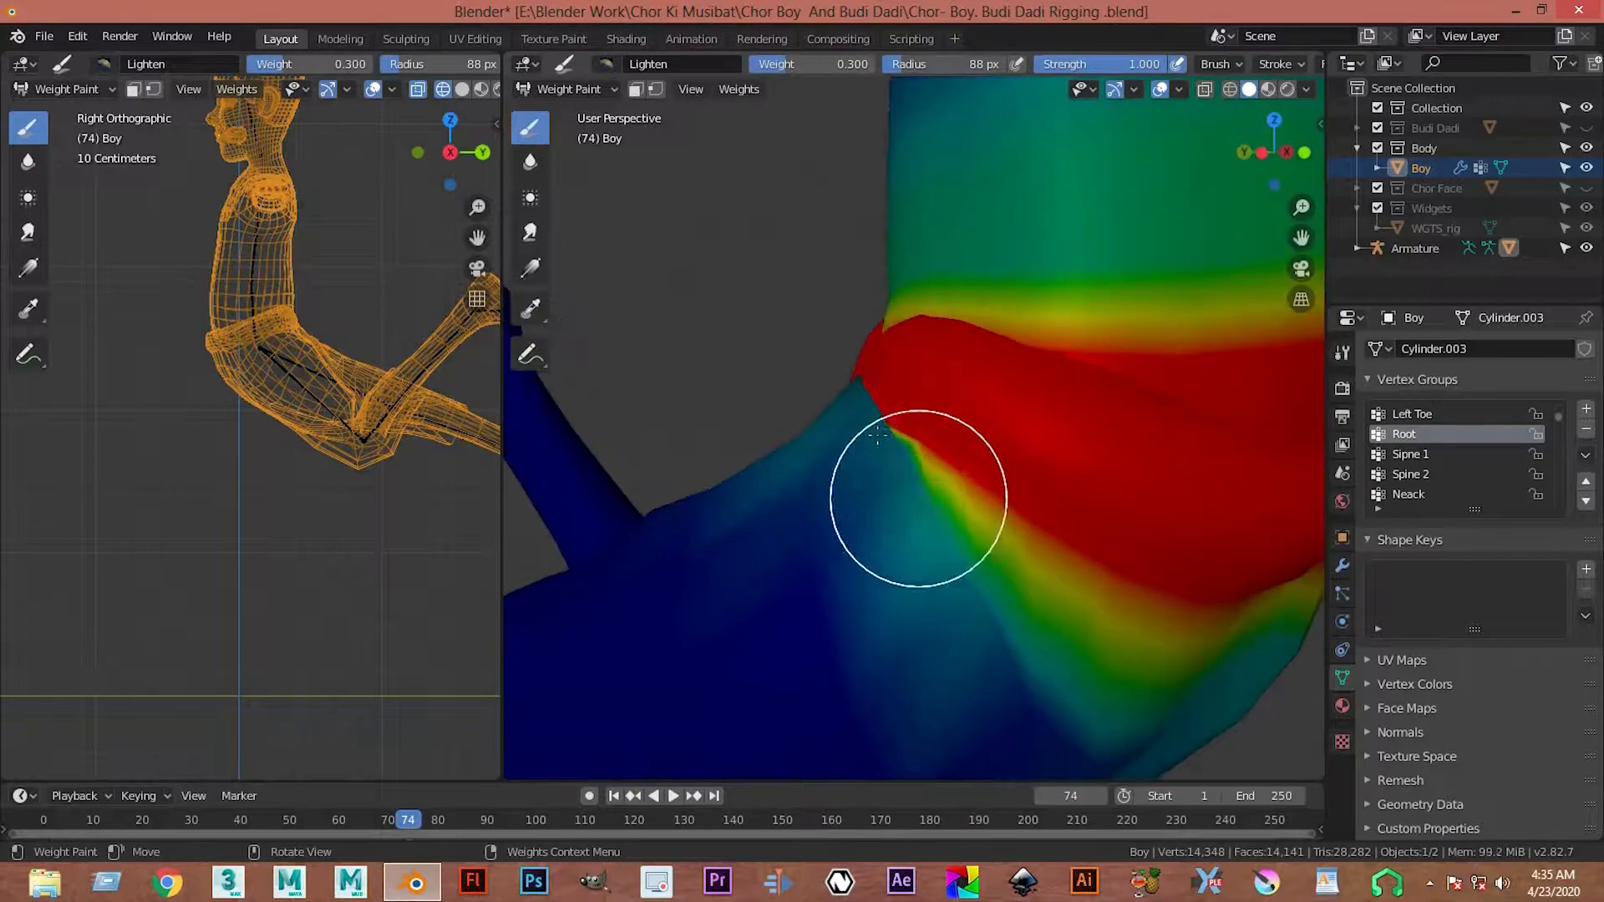
middle_drag(835, 413, 869, 426)
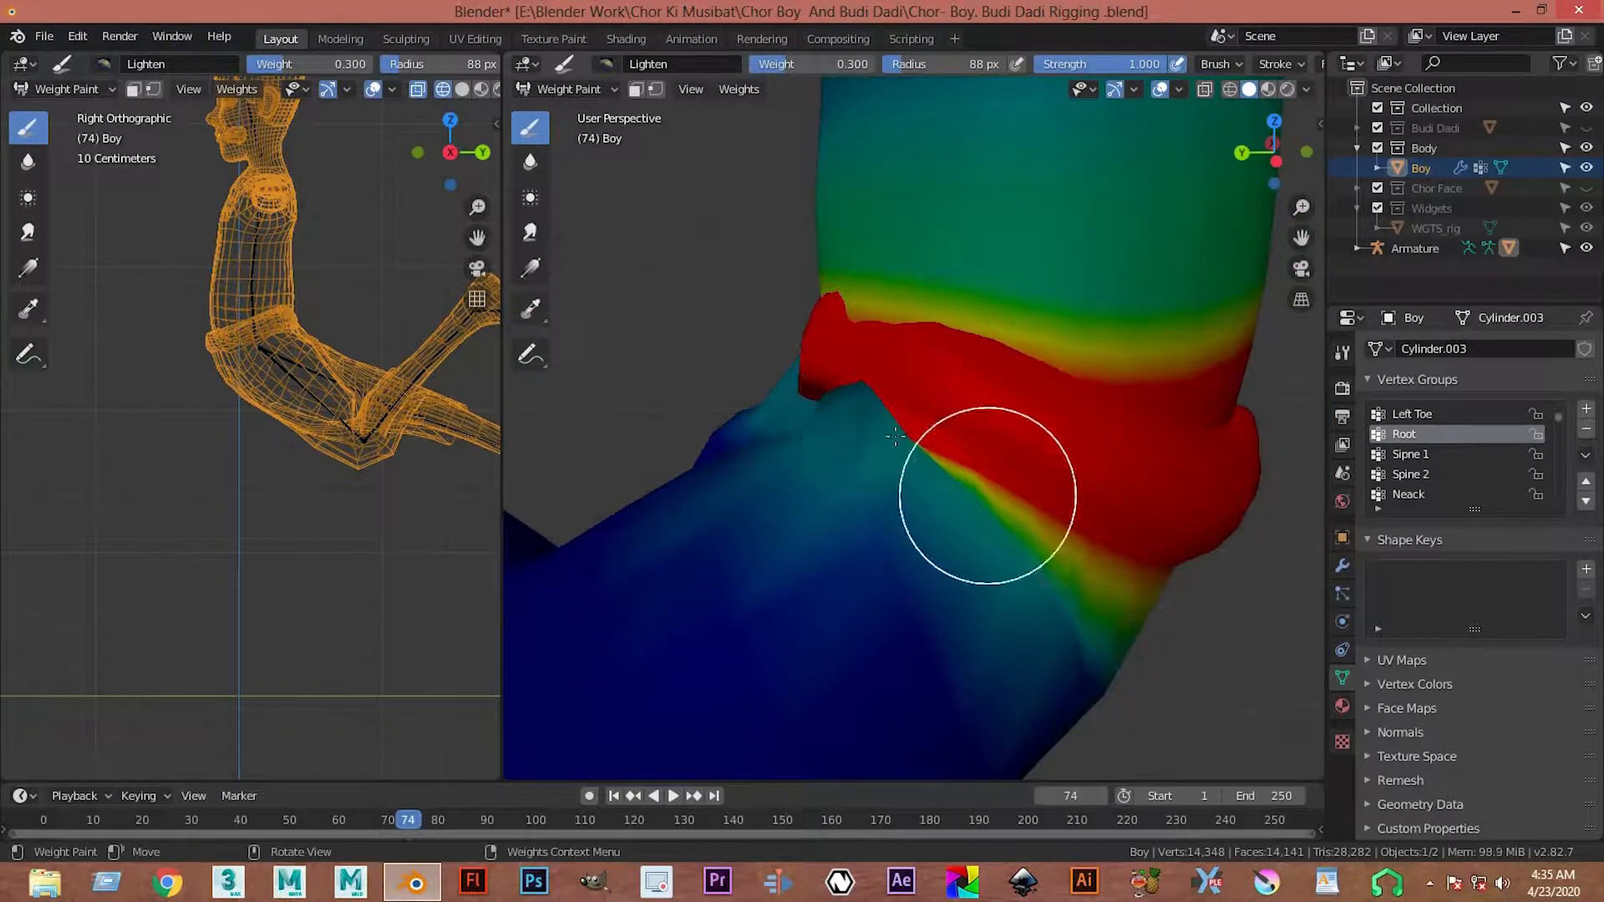
scroll(898, 441, up, 3)
middle_drag(987, 482, 1006, 494)
middle_drag(836, 436, 860, 376)
middle_drag(1056, 439, 878, 408)
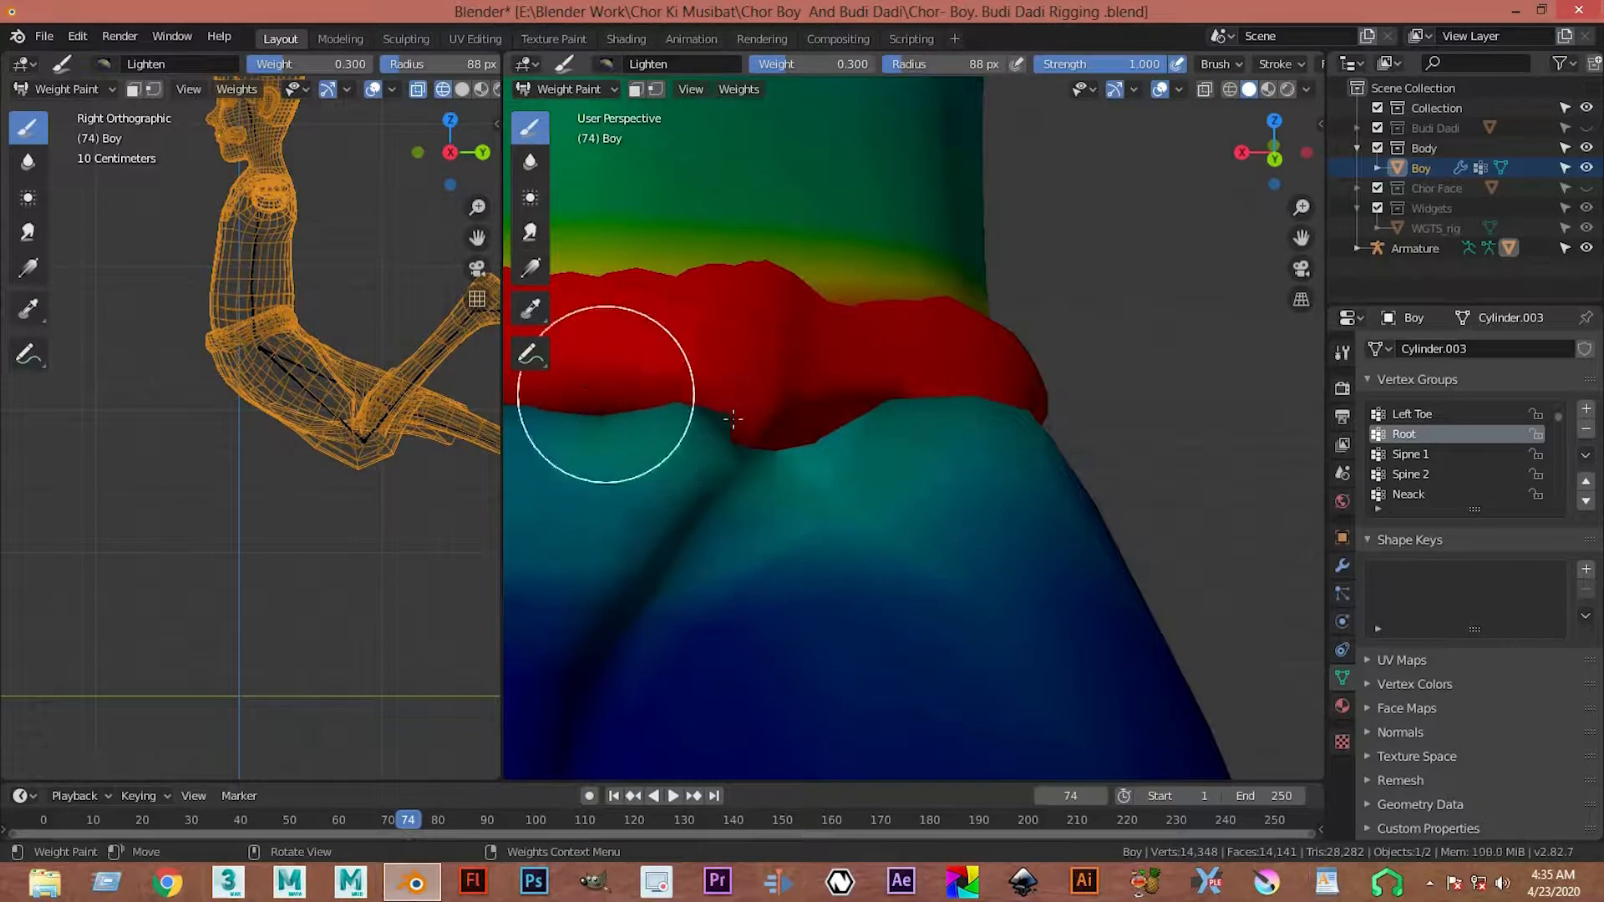
- Extend the Root weight with the Lighten brush at 0.300 on the trousers below the waistband, around the hip
middle_drag(725, 429, 899, 433)
mouse_move(782, 469)
mouse_down()
mouse_move(813, 444)
mouse_move(888, 444)
mouse_move(976, 396)
mouse_up()
scroll(911, 435, up, 2)
mouse_move(923, 426)
middle_down()
mouse_move(903, 443)
mouse_move(918, 436)
middle_up()
scroll(1041, 417, down, 3)
middle_drag(1107, 463, 878, 456)
drag(874, 455, 1020, 465)
middle_drag(973, 493, 885, 485)
shift+middle_drag(983, 438, 1007, 421)
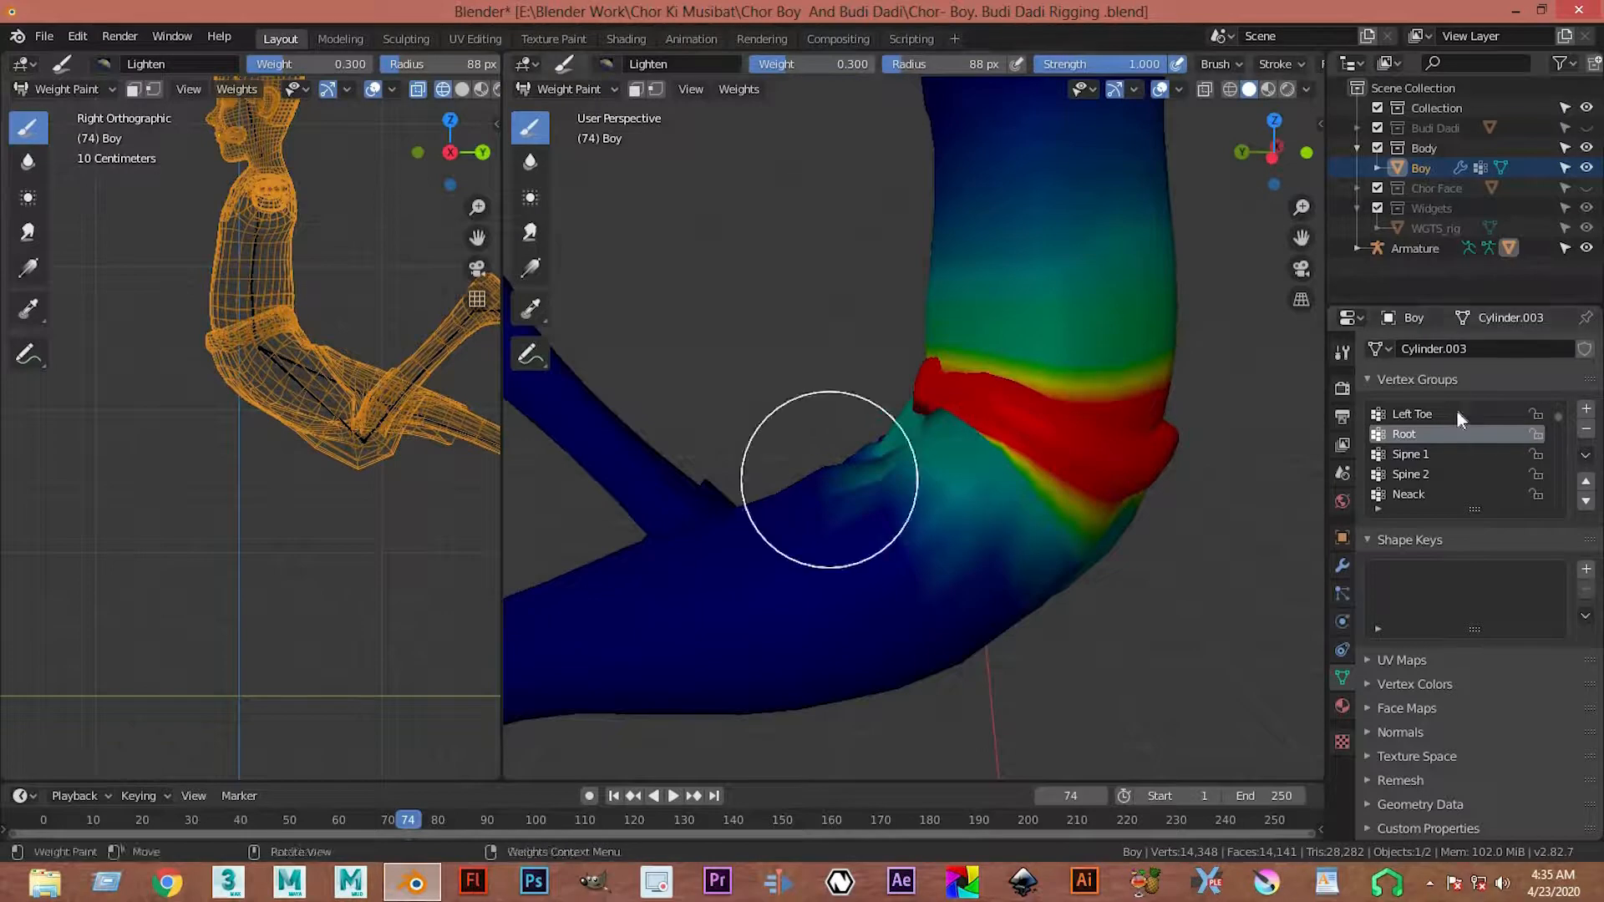
- Look through the vertex groups and examine the Root 1 weights around the torso and hips
scroll(1461, 433, up, 4)
scroll(1458, 433, down, 4)
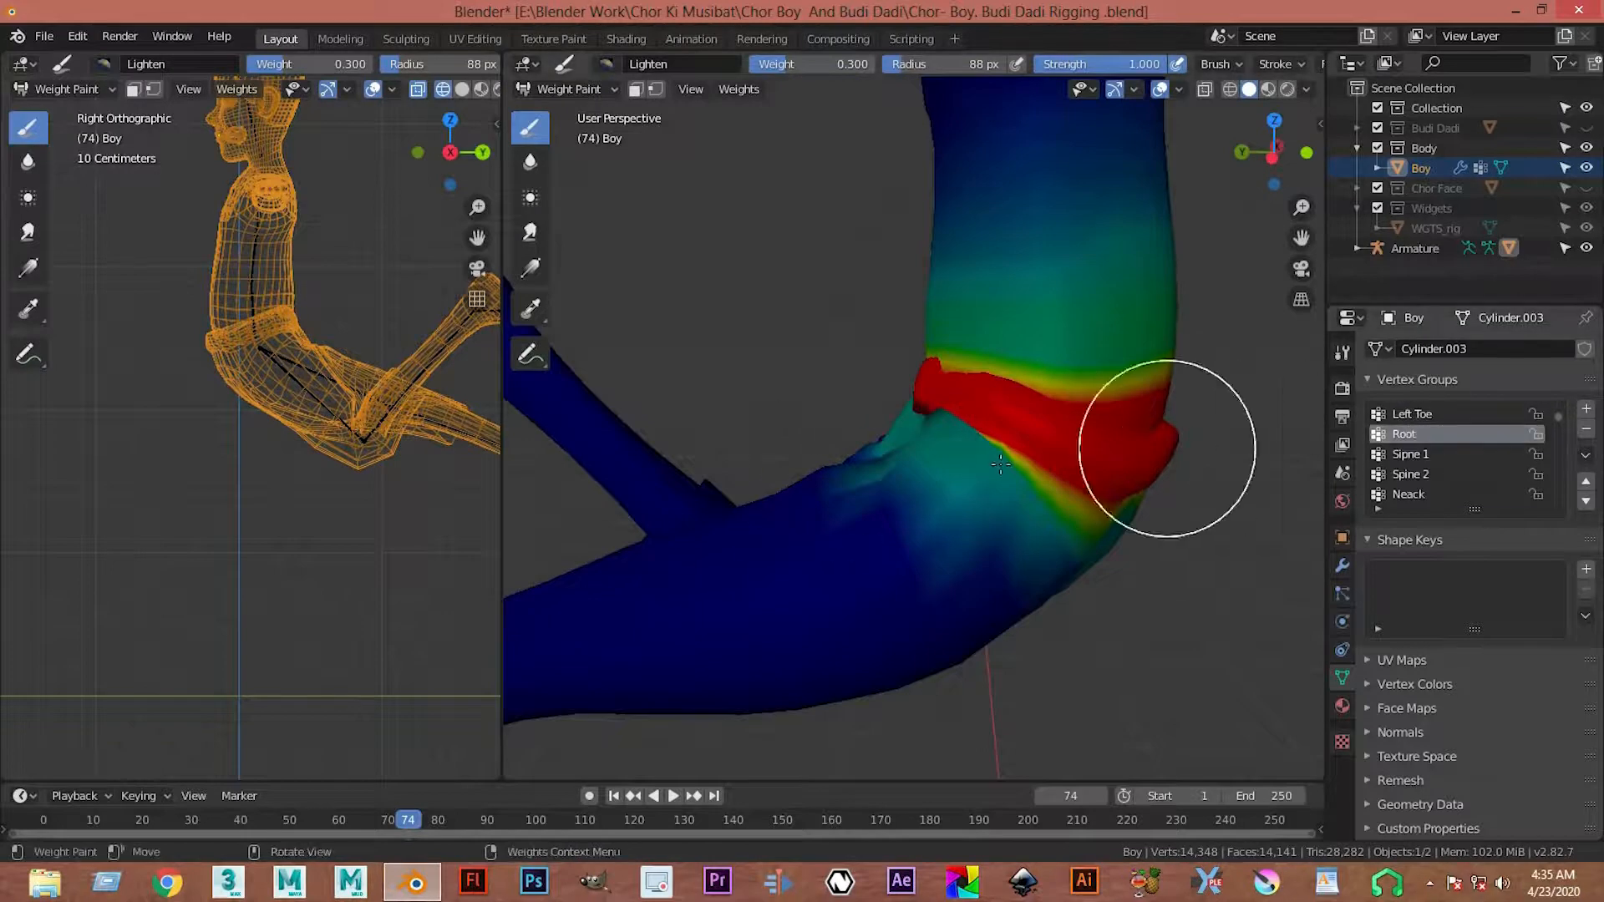
middle_drag(1001, 464, 1056, 465)
scroll(1452, 464, up, 2)
scroll(1450, 463, down, 15)
scroll(1440, 458, down, 20)
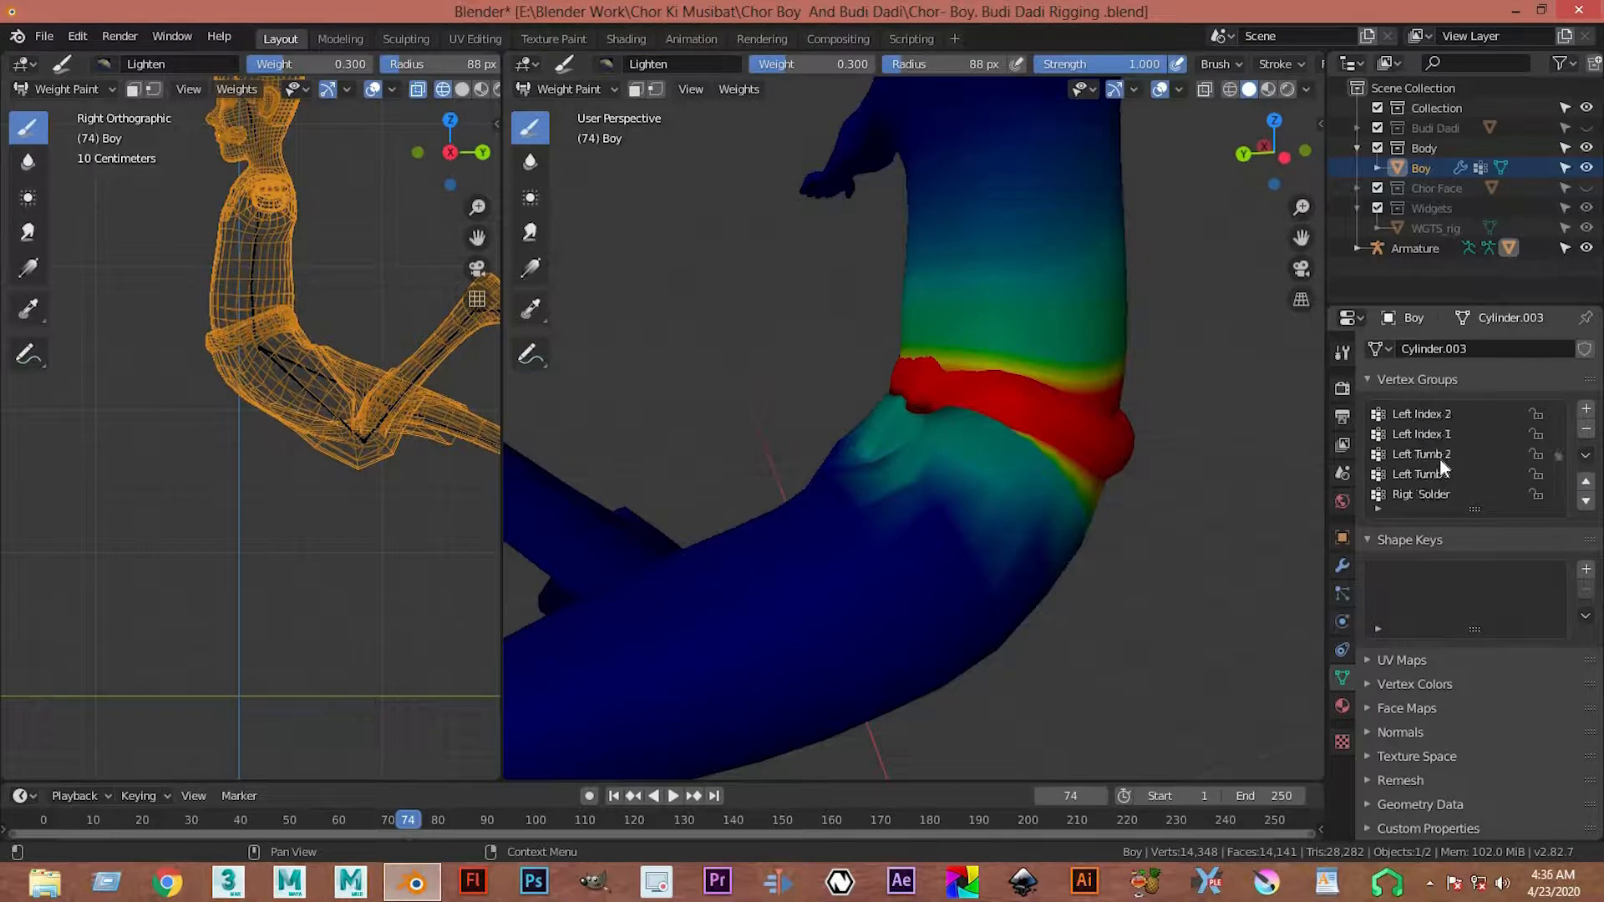
scroll(1437, 464, up, 12)
scroll(1470, 444, up, 15)
click(1410, 413)
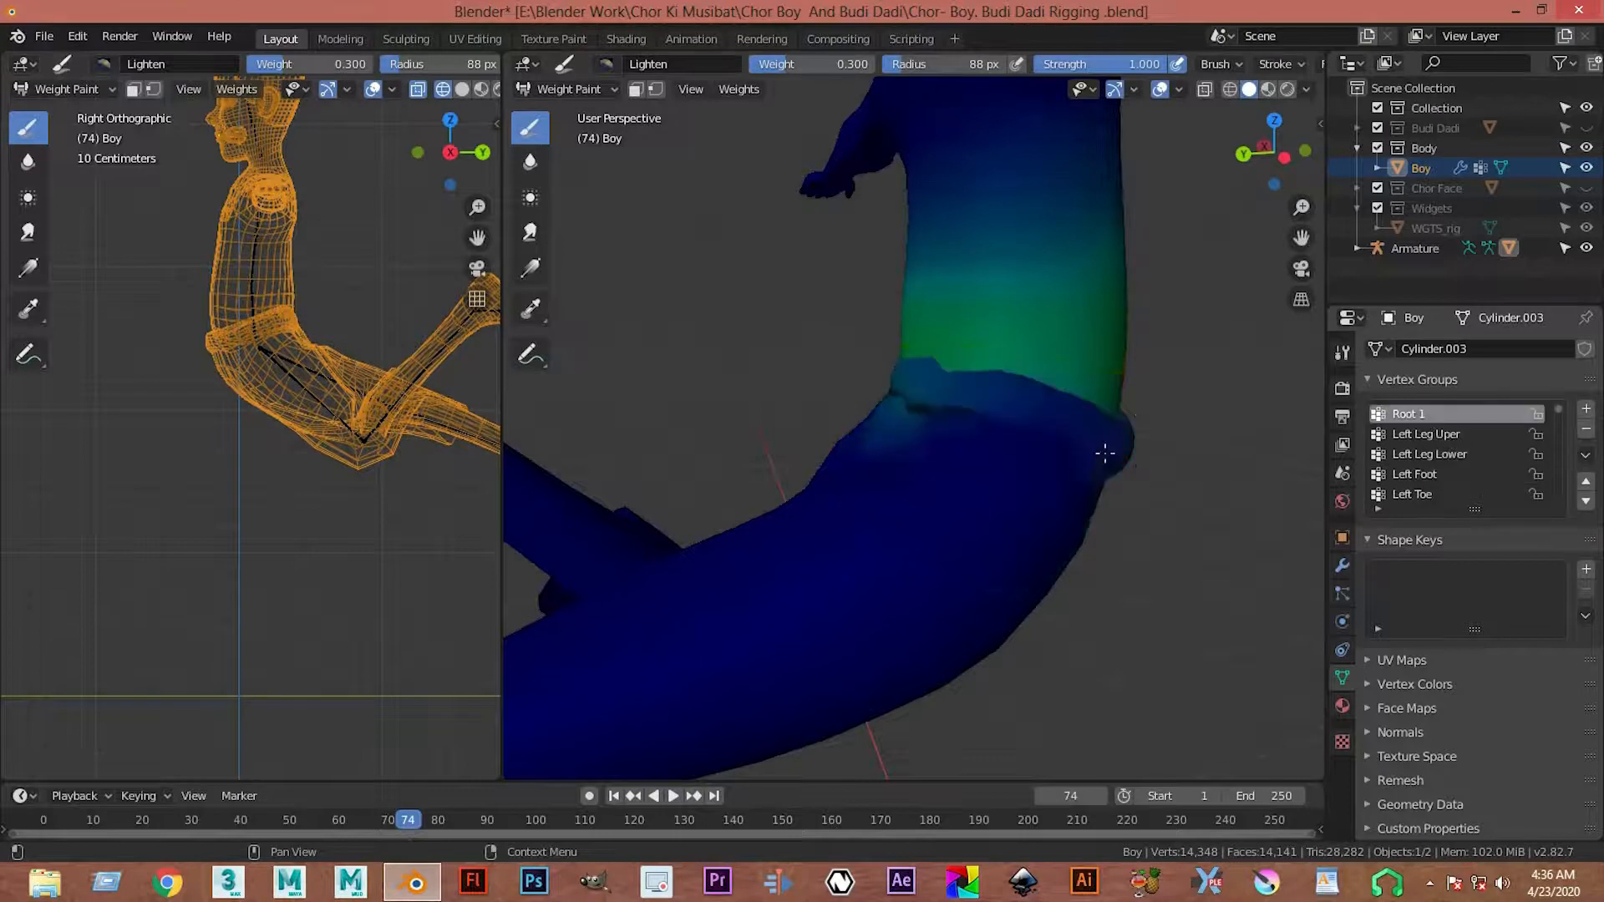
mouse_move(1038, 430)
middle_down()
mouse_move(1169, 430)
mouse_move(960, 418)
middle_up()
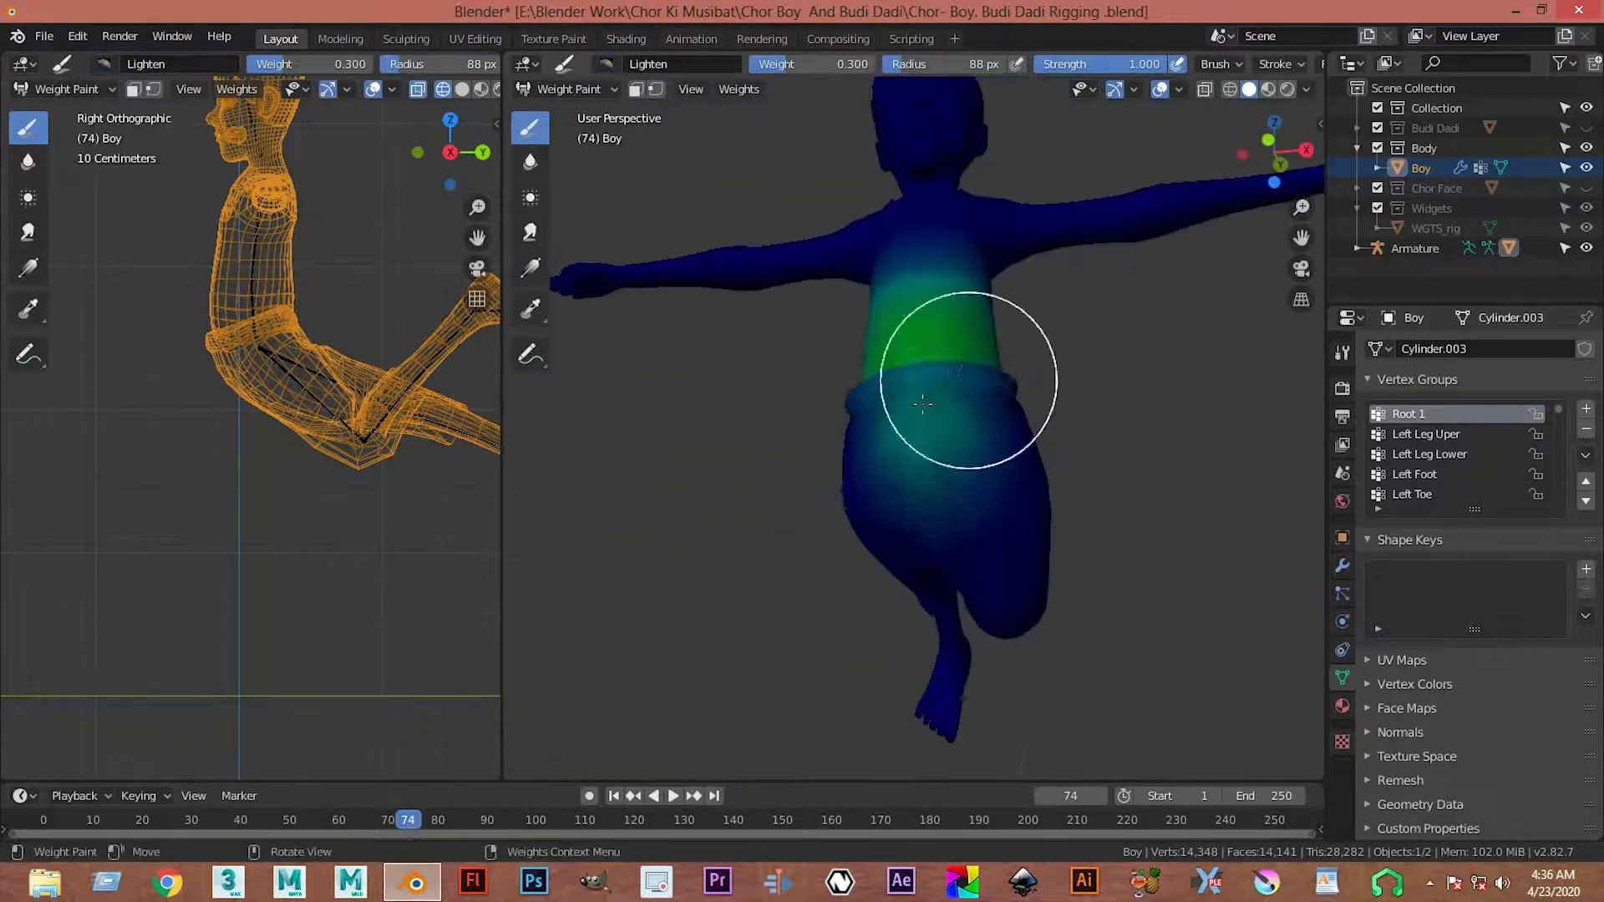
key(ctrl+z)
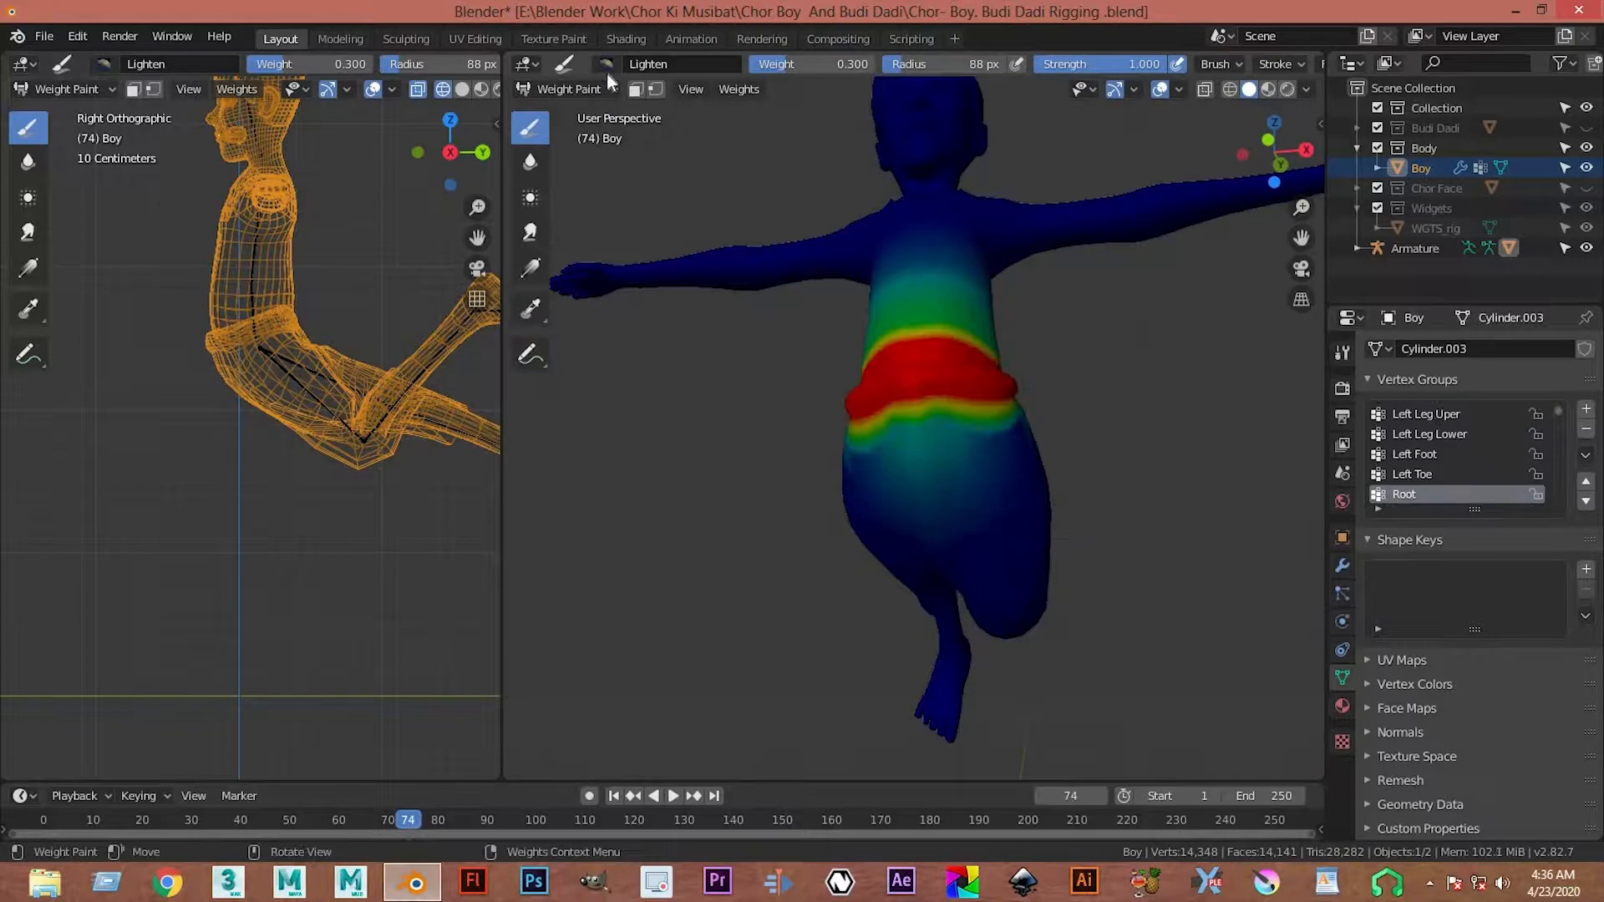
- Switch the weight brush to Subtract and make Root 1 the active vertex group
click(652, 63)
click(1128, 136)
scroll(883, 465, up, 2)
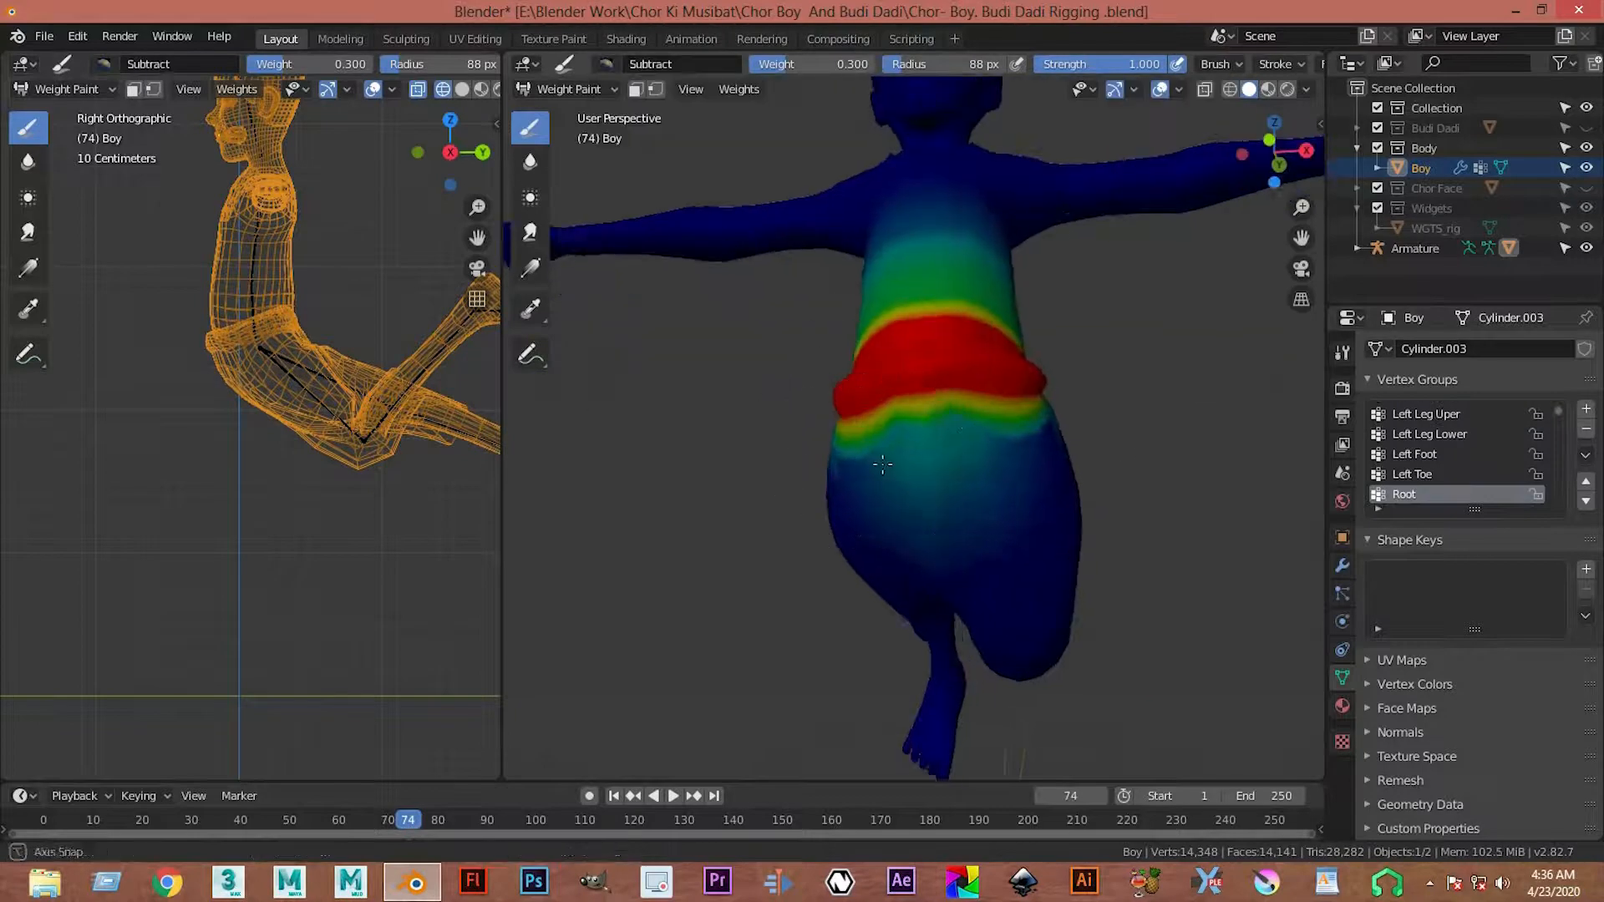
scroll(1452, 482, down, 10)
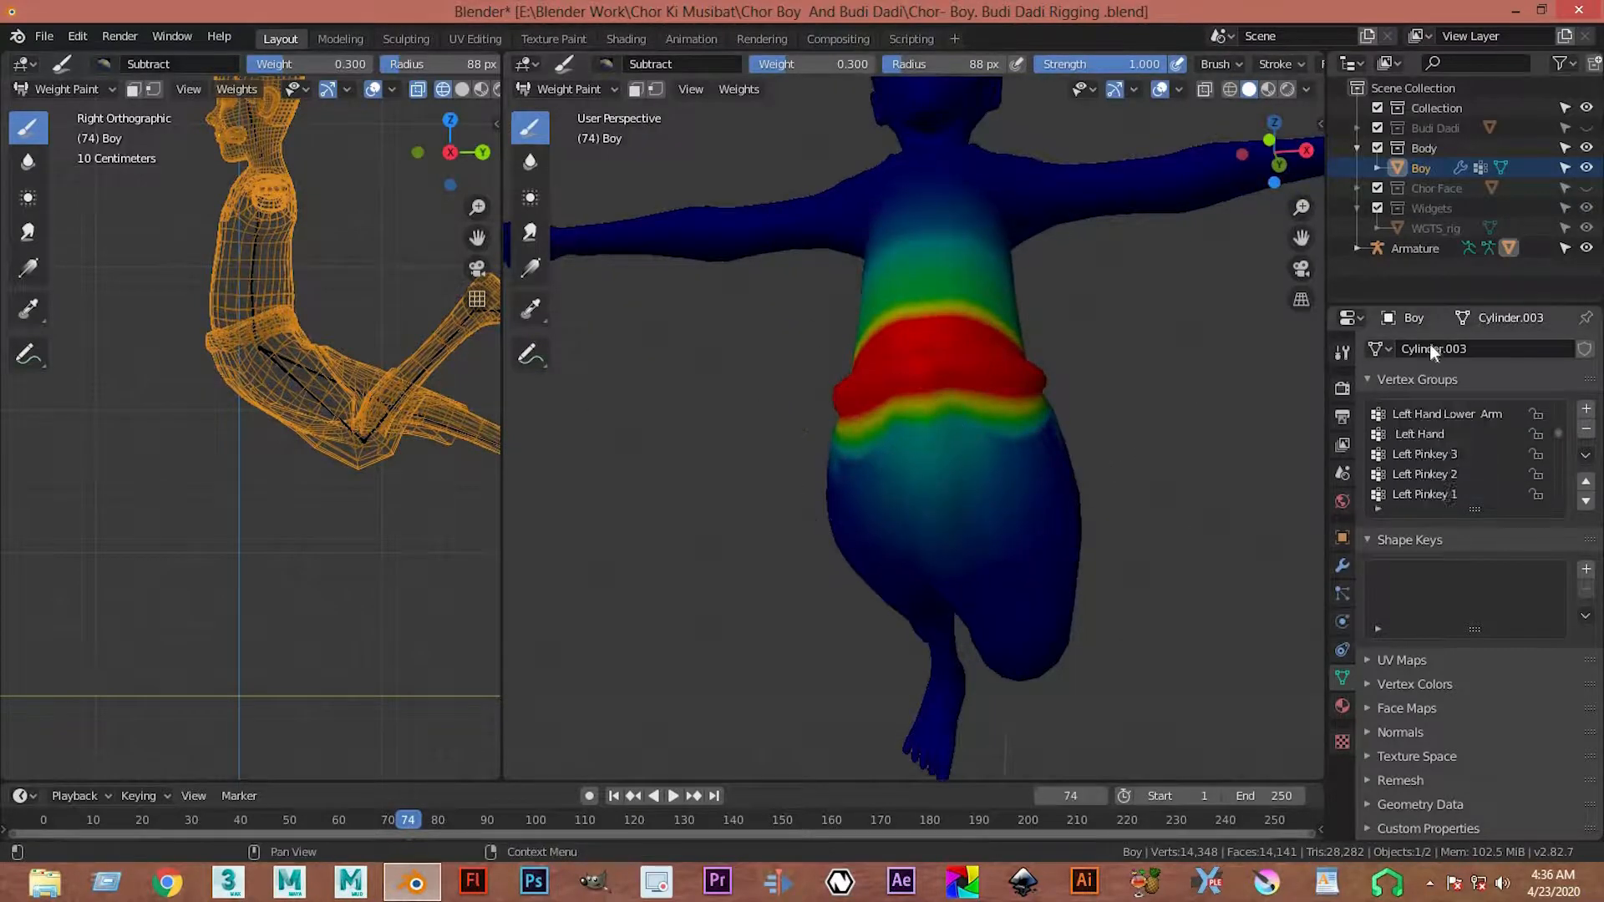
scroll(1431, 344, up, 6)
scroll(1424, 422, up, 4)
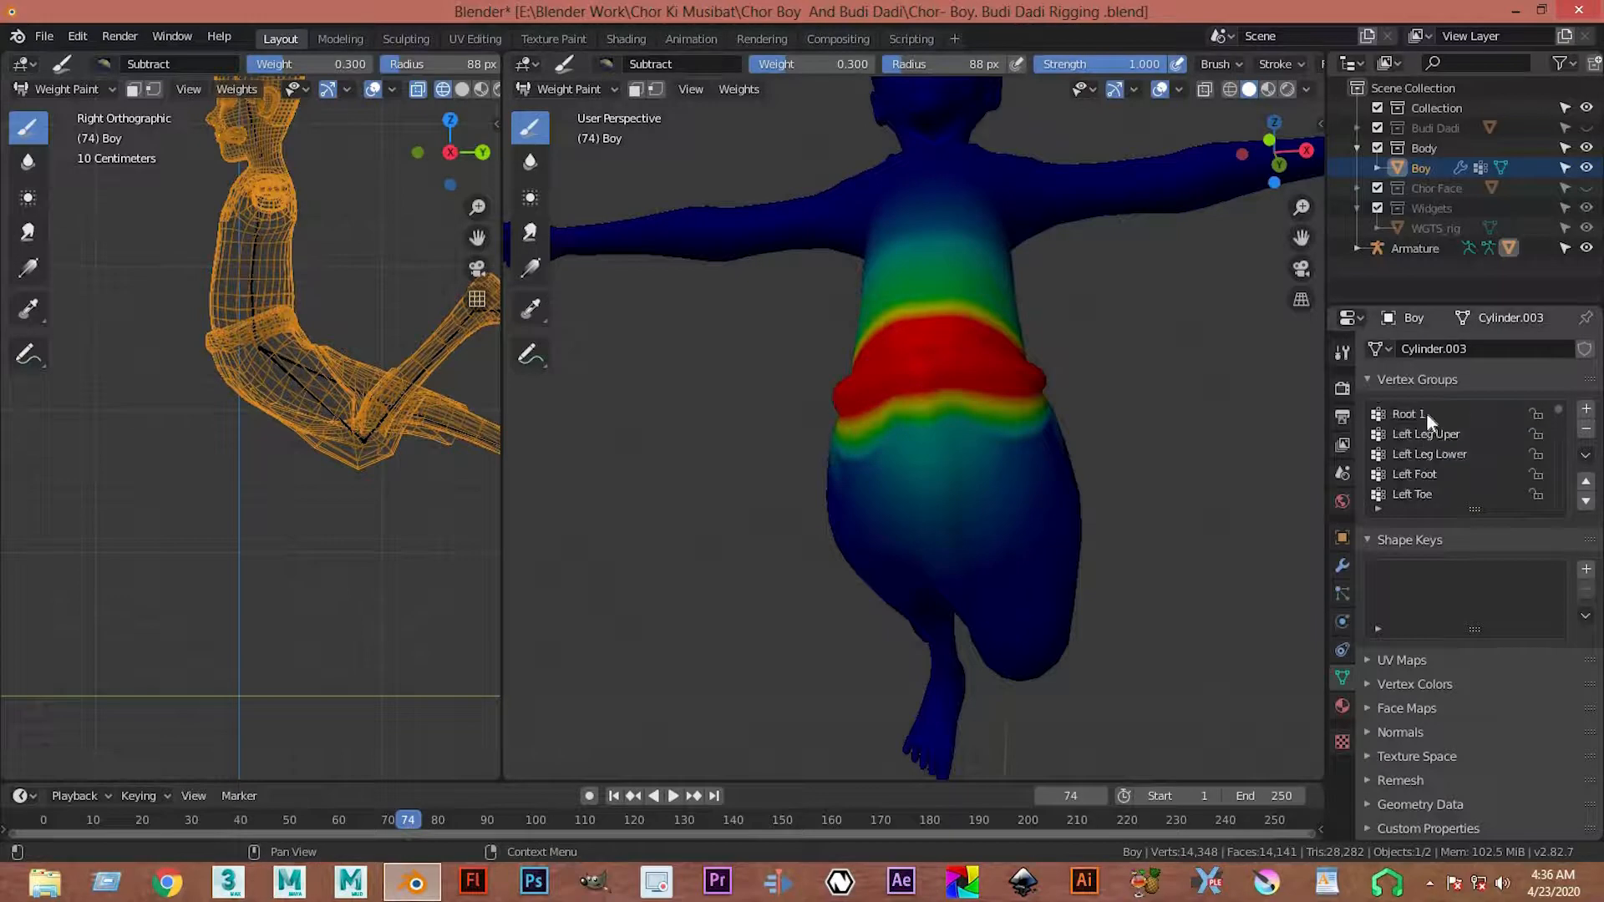
click(1426, 413)
- Subtract Root 1 weight at 0.300 from the trousers and waistband around the hips
middle_drag(913, 458, 963, 524)
mouse_move(963, 524)
mouse_down()
mouse_move(802, 502)
mouse_move(938, 458)
mouse_move(1069, 451)
mouse_up()
middle_drag(1070, 451, 1253, 447)
mouse_move(752, 380)
mouse_down()
mouse_move(1223, 341)
mouse_move(1007, 378)
mouse_up()
mouse_move(1008, 379)
middle_down()
mouse_move(958, 404)
mouse_move(802, 380)
middle_up()
key(shift+space)
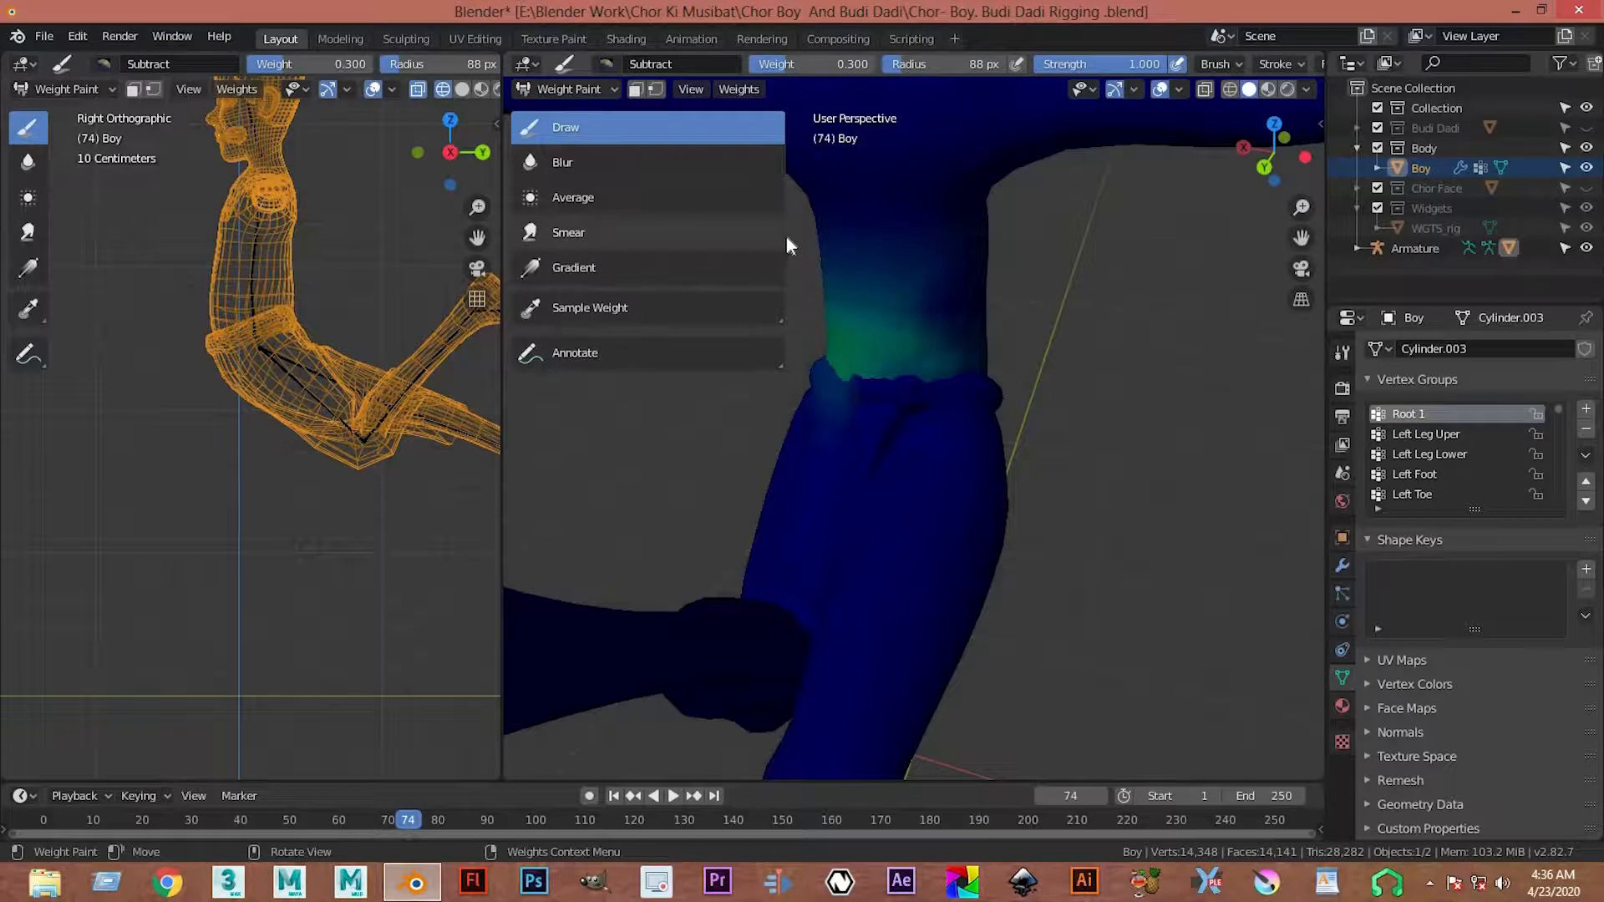
drag(790, 237, 577, 264)
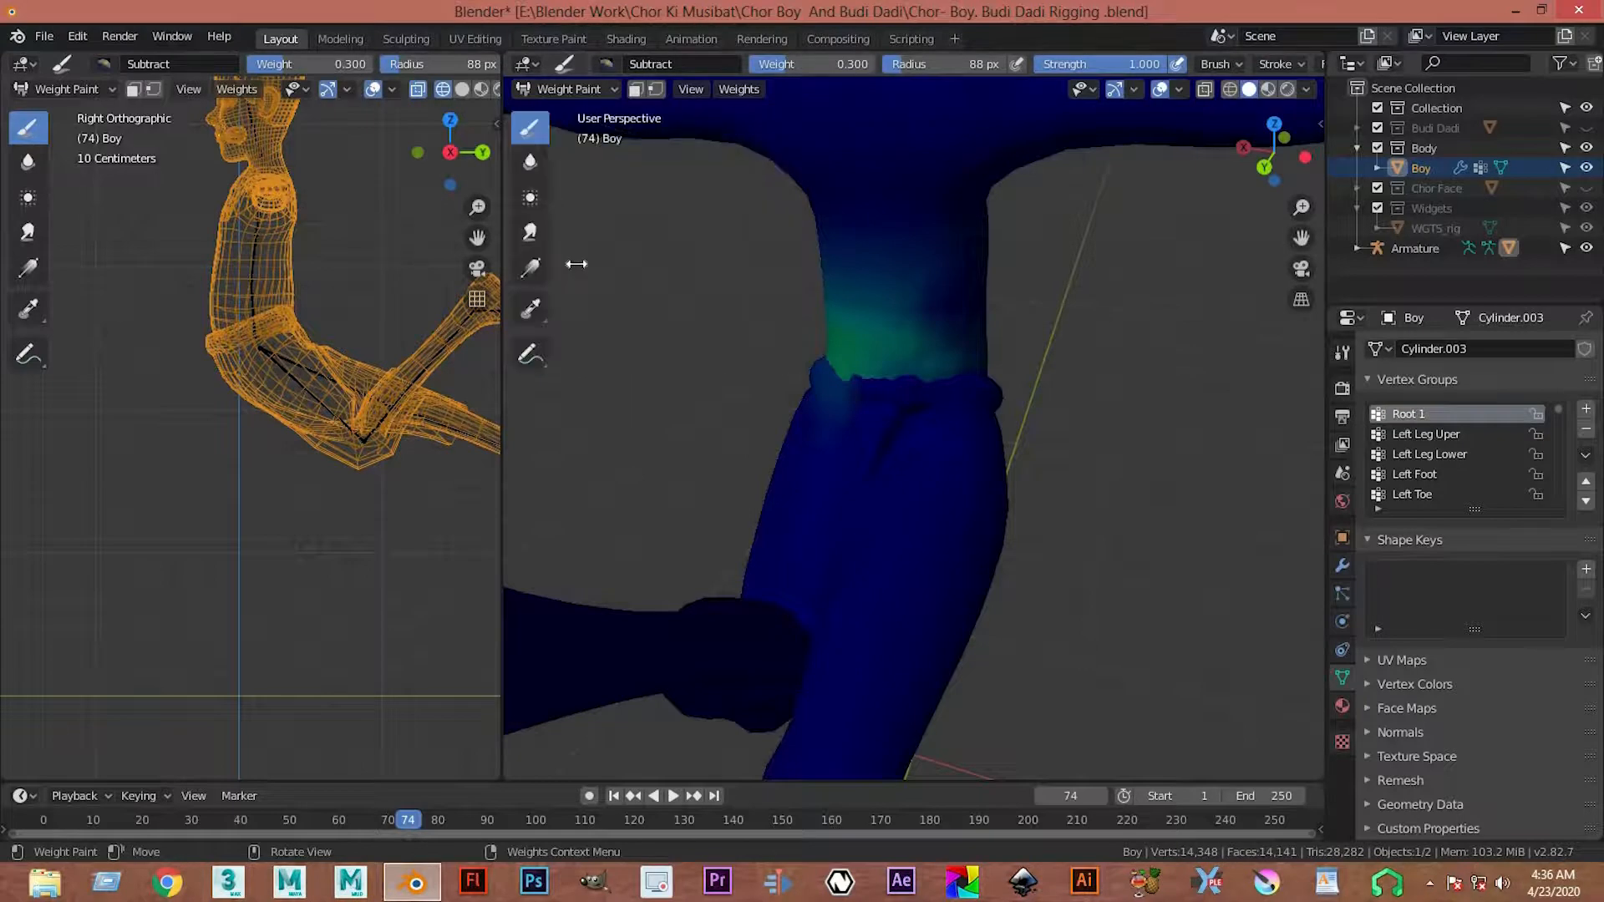
- Subtract the Root 1 weight from the torso above the waistband
mouse_move(866, 315)
middle_down()
mouse_move(682, 371)
mouse_move(912, 346)
middle_up()
mouse_move(760, 234)
mouse_down()
mouse_move(746, 469)
mouse_move(773, 304)
mouse_up()
middle_drag(773, 303, 824, 376)
middle_drag(760, 298, 950, 223)
mouse_move(936, 229)
mouse_down()
mouse_move(945, 502)
mouse_move(935, 429)
mouse_up()
scroll(988, 366, up, 1)
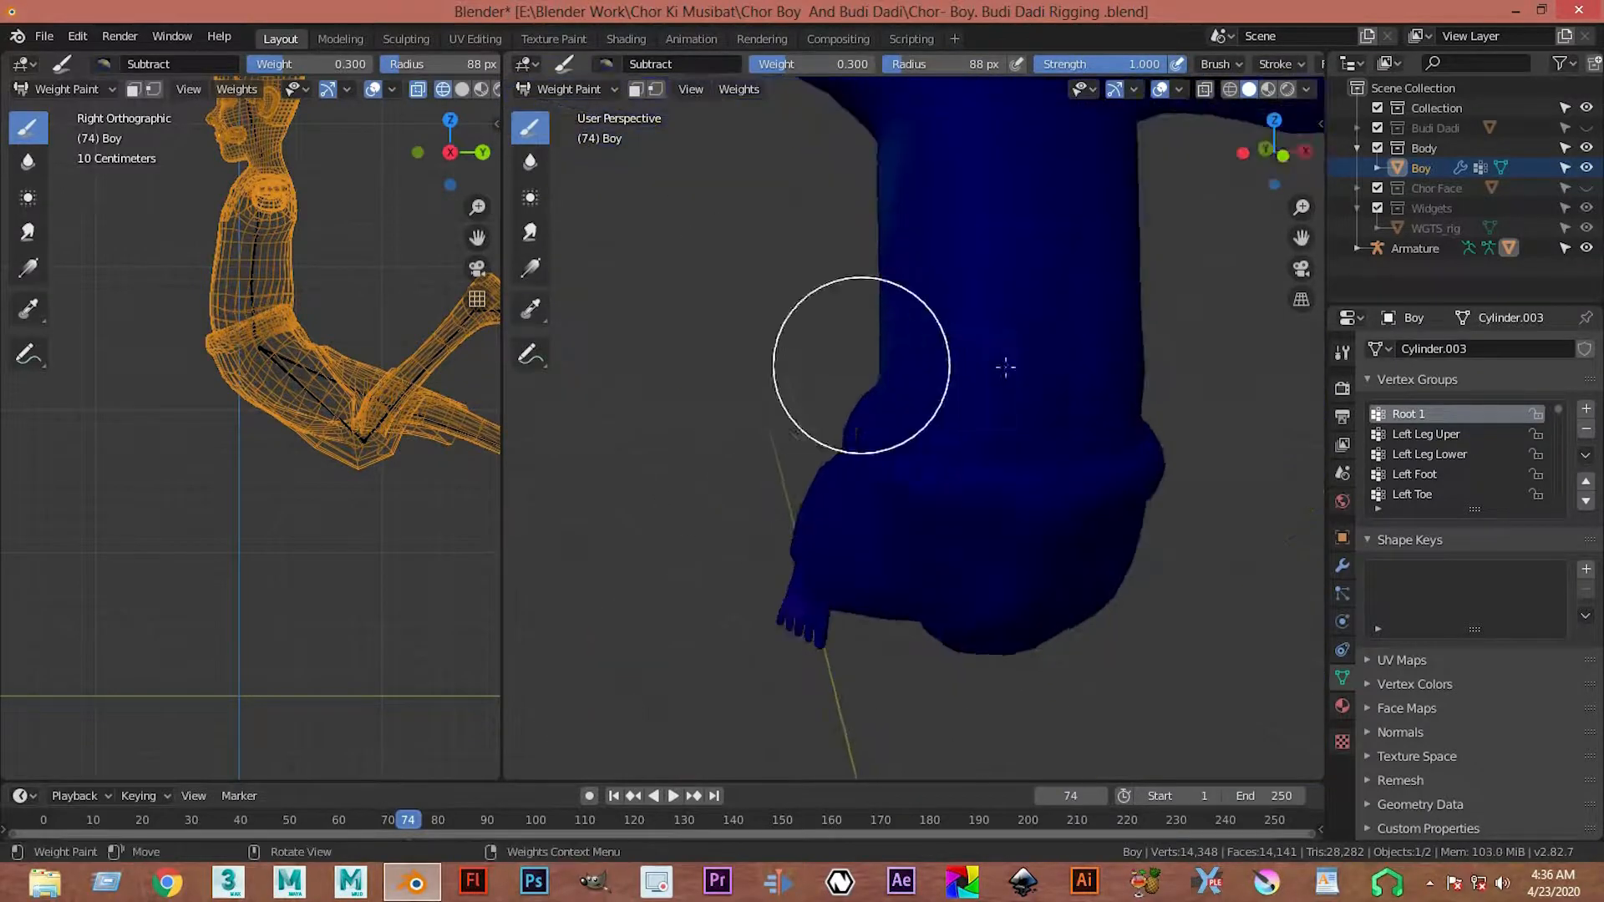
- Clear the remaining Root 1 weight around the waist and torso, checking the body from several sides
scroll(716, 391, down, 4)
middle_drag(716, 391, 1007, 401)
scroll(1024, 350, up, 4)
mouse_move(1074, 108)
mouse_down()
mouse_move(1042, 373)
mouse_move(929, 512)
mouse_up()
scroll(955, 393, up, 2)
middle_drag(956, 394, 1070, 345)
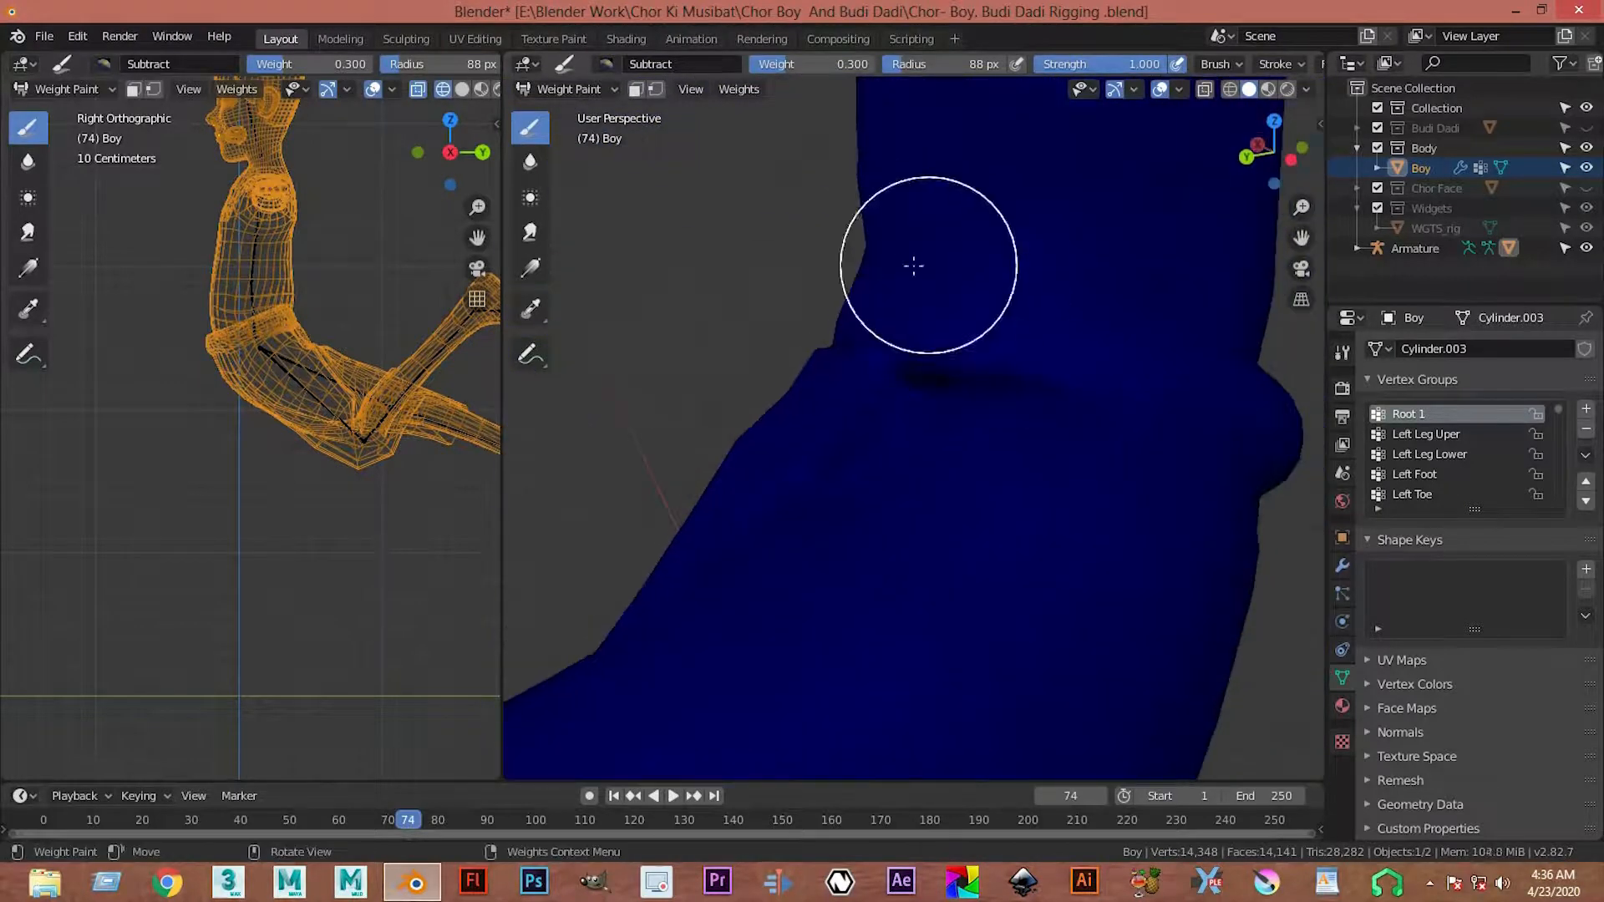
mouse_move(907, 382)
middle_down()
mouse_move(963, 276)
mouse_move(960, 348)
mouse_move(938, 237)
middle_up()
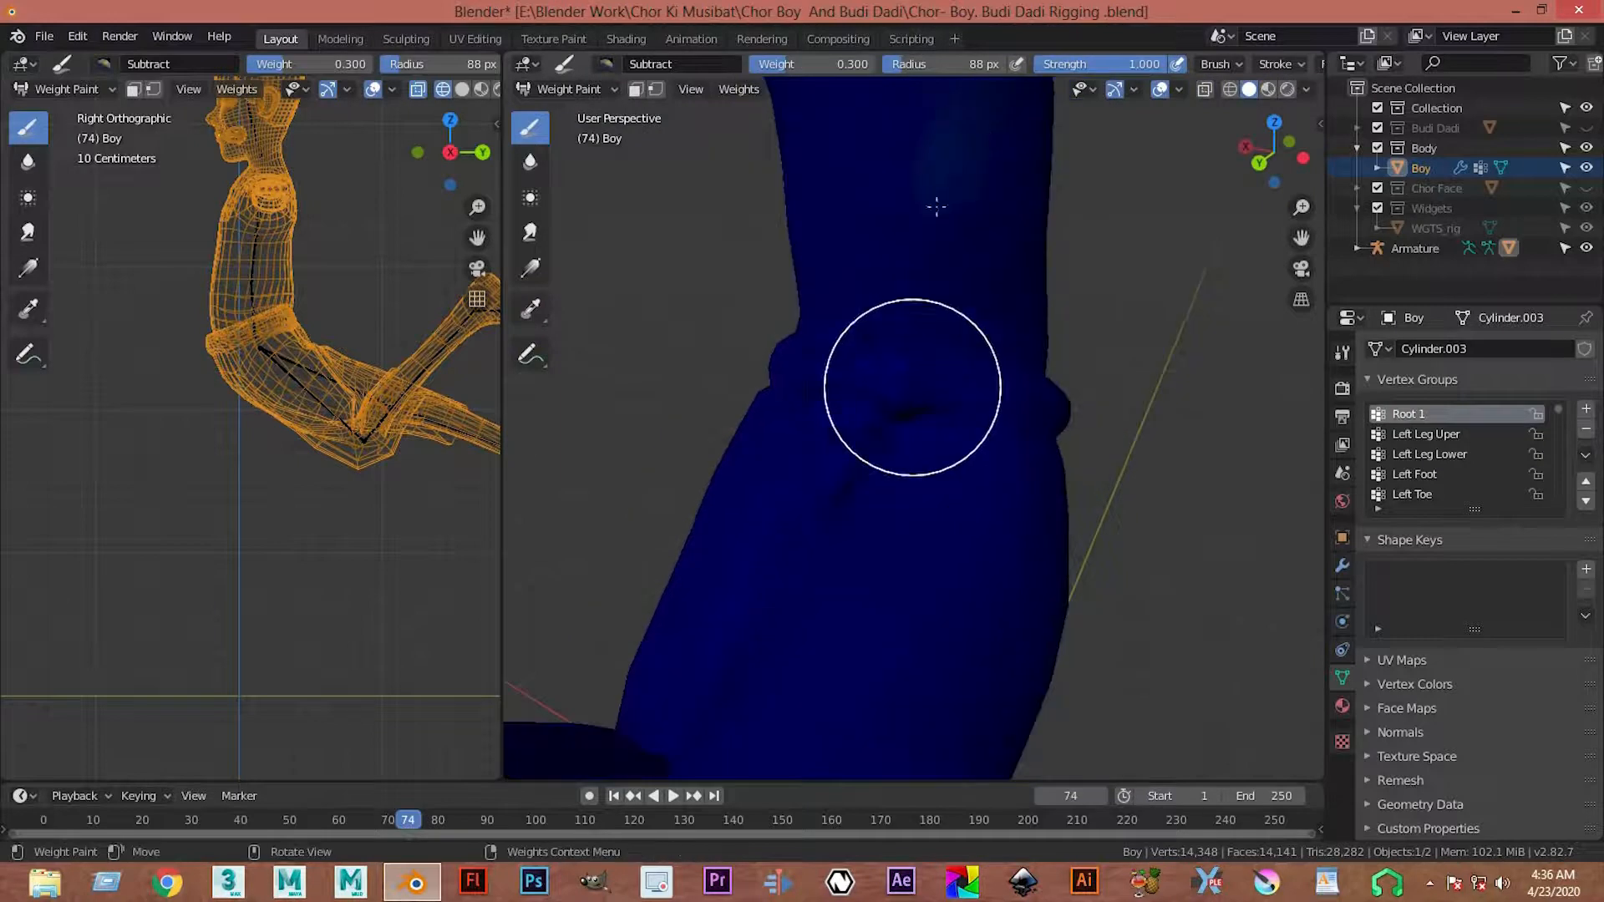
middle_drag(950, 396, 1136, 327)
scroll(931, 329, down, 4)
scroll(933, 329, up, 4)
scroll(933, 329, down, 4)
scroll(806, 292, up, 4)
middle_drag(798, 292, 845, 322)
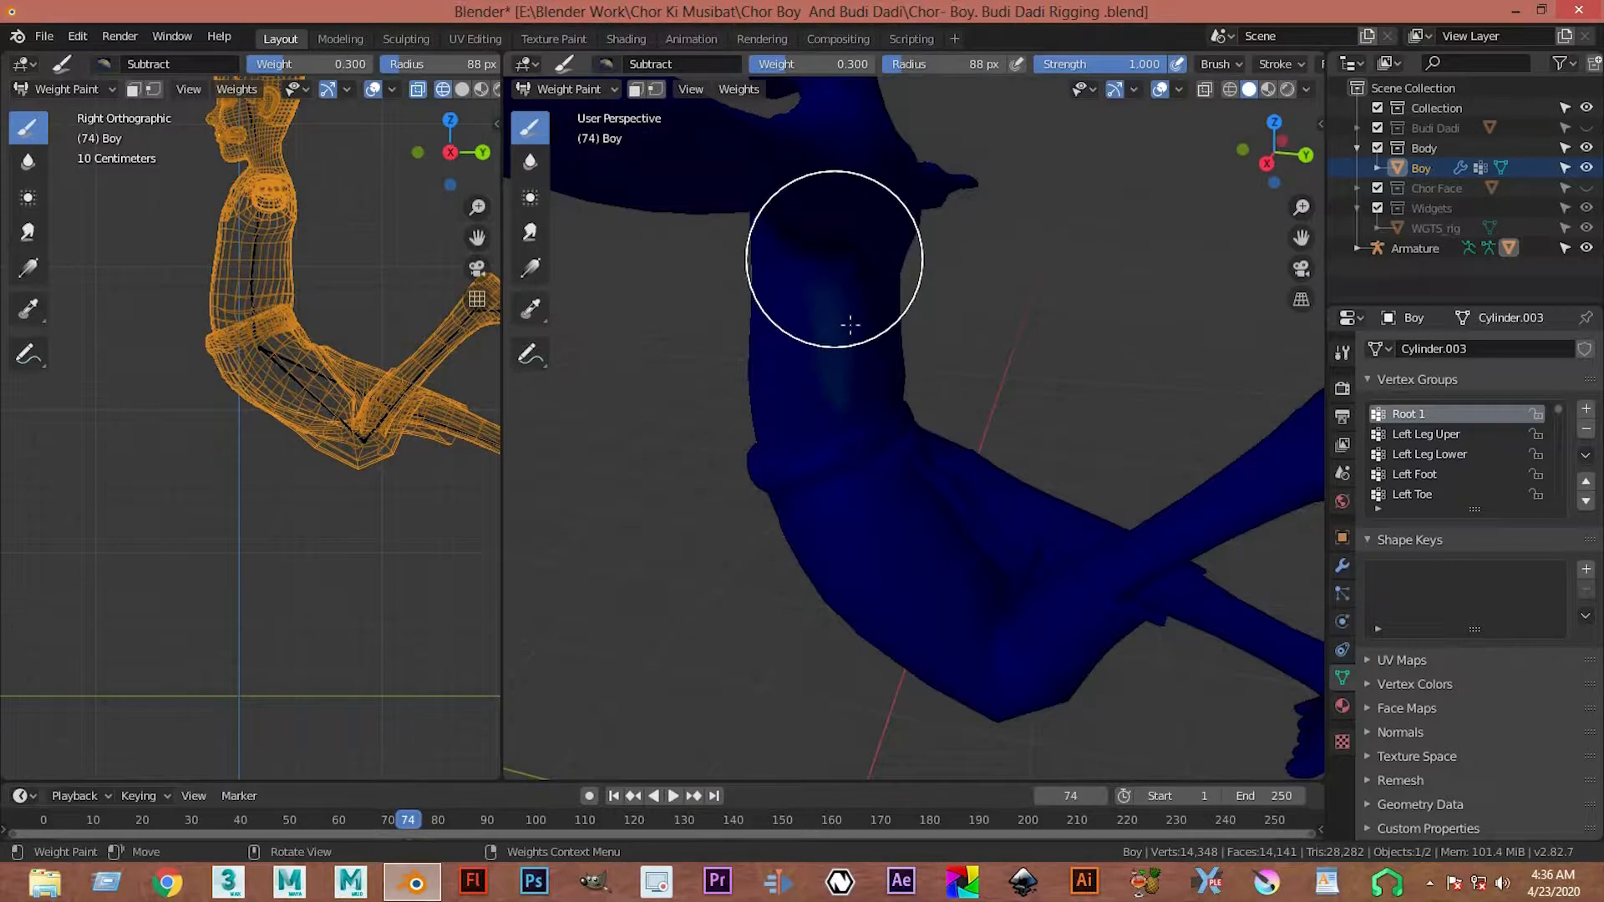
- Try a Mix brush stroke at 0.300 on the Left Leg Uper weights at the waistband and undo it
click(1424, 434)
mouse_move(1074, 508)
middle_down()
mouse_move(742, 478)
mouse_move(802, 466)
mouse_move(787, 430)
middle_up()
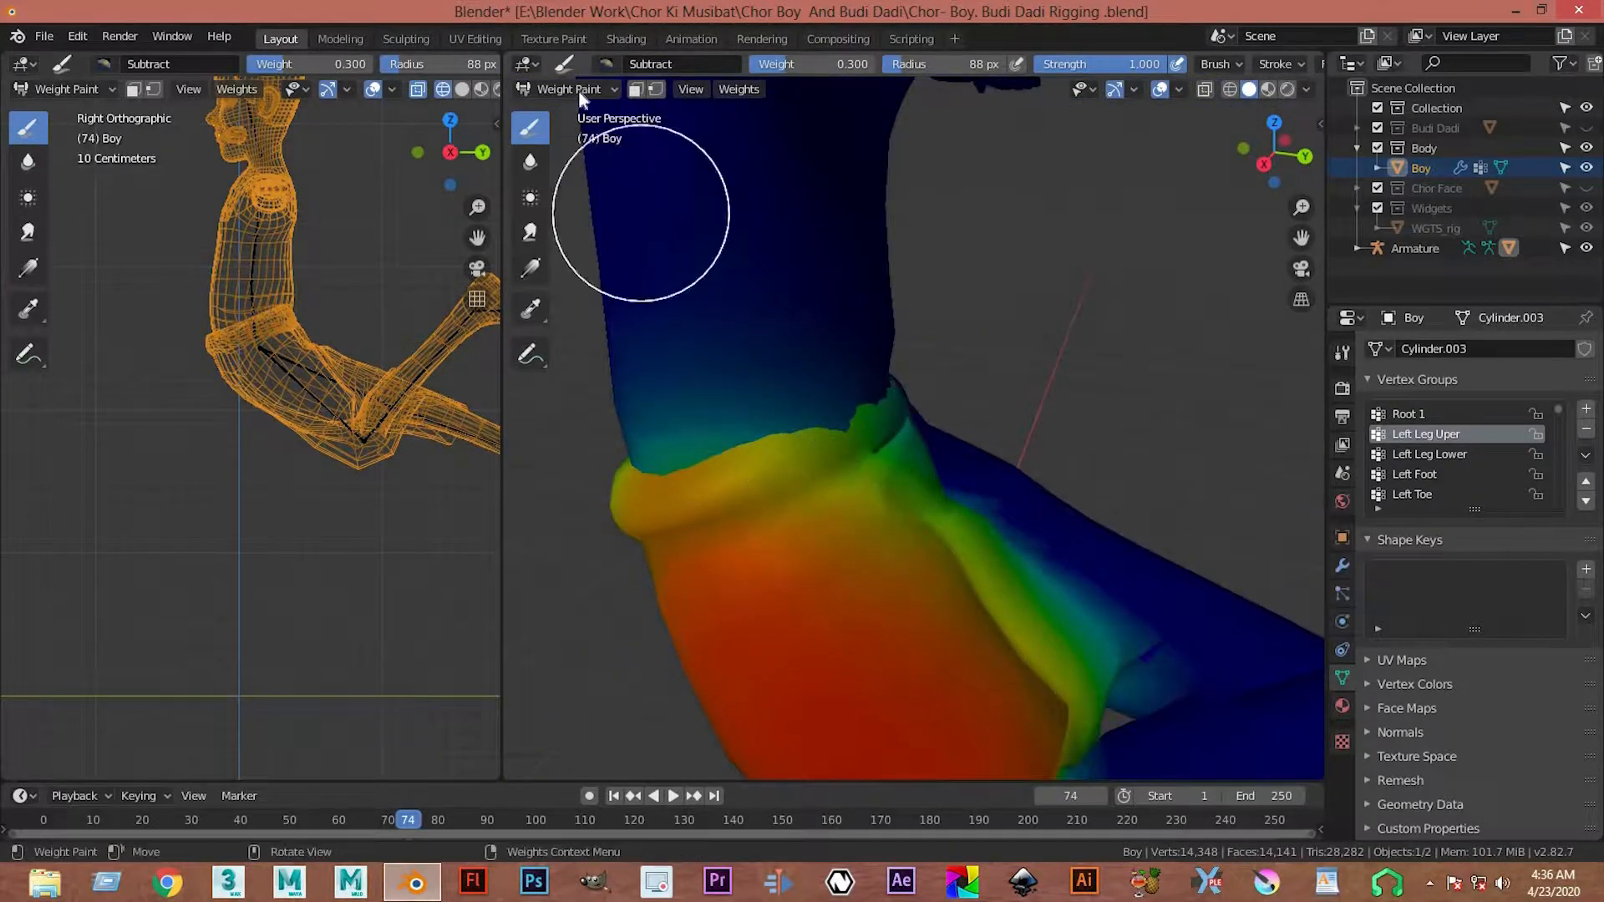
click(607, 64)
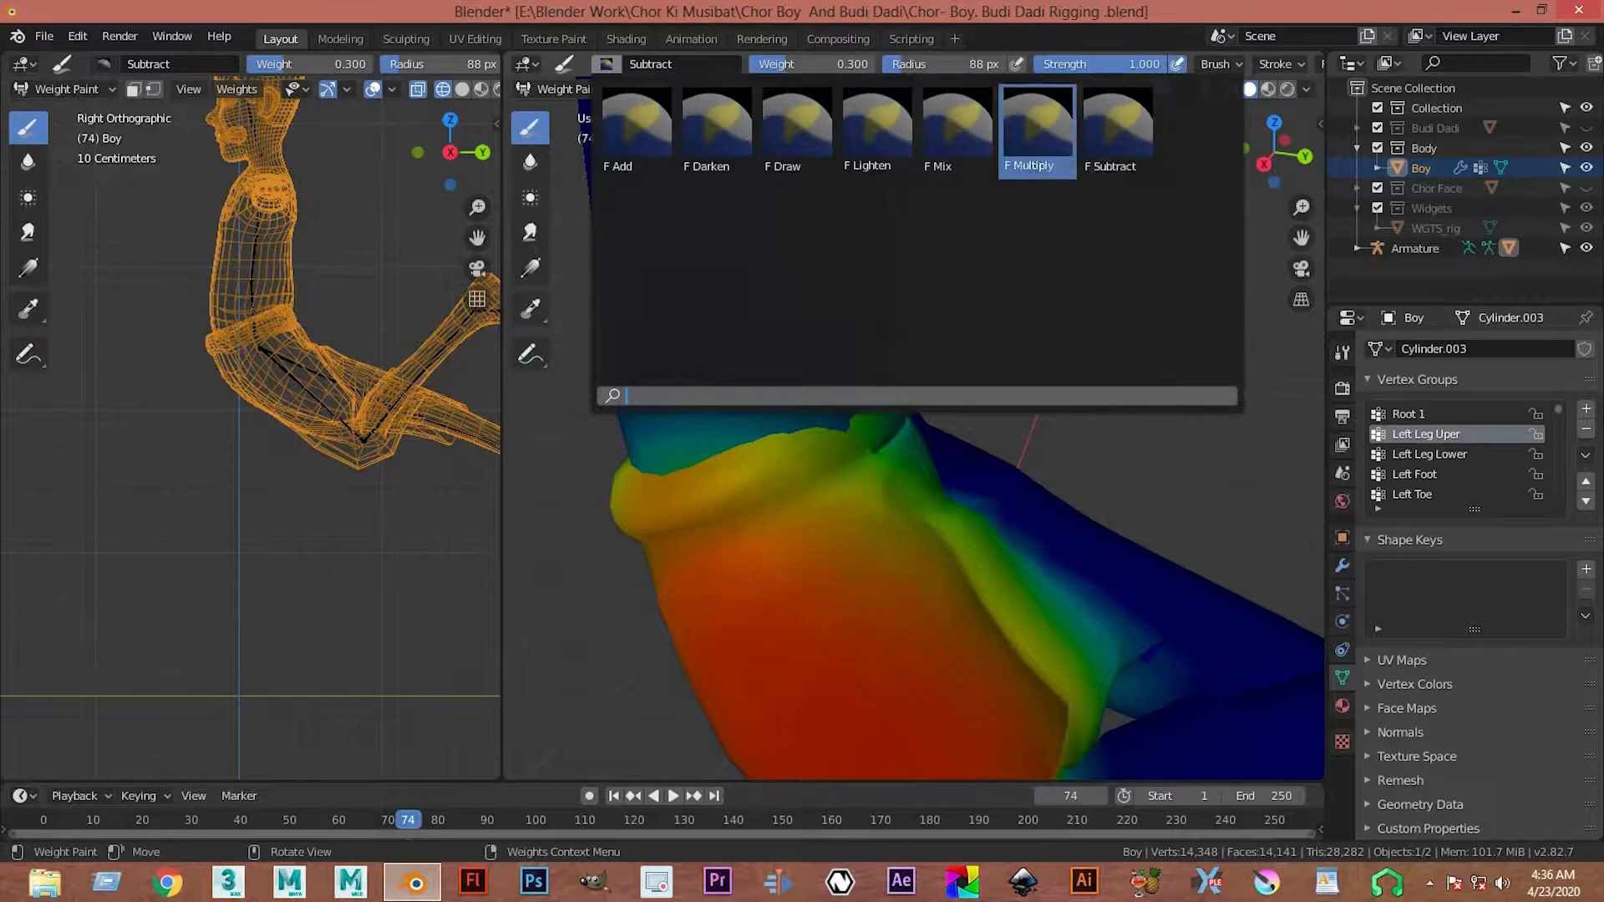
click(957, 132)
middle_drag(820, 439, 746, 430)
drag(777, 437, 831, 434)
key(ctrl+z)
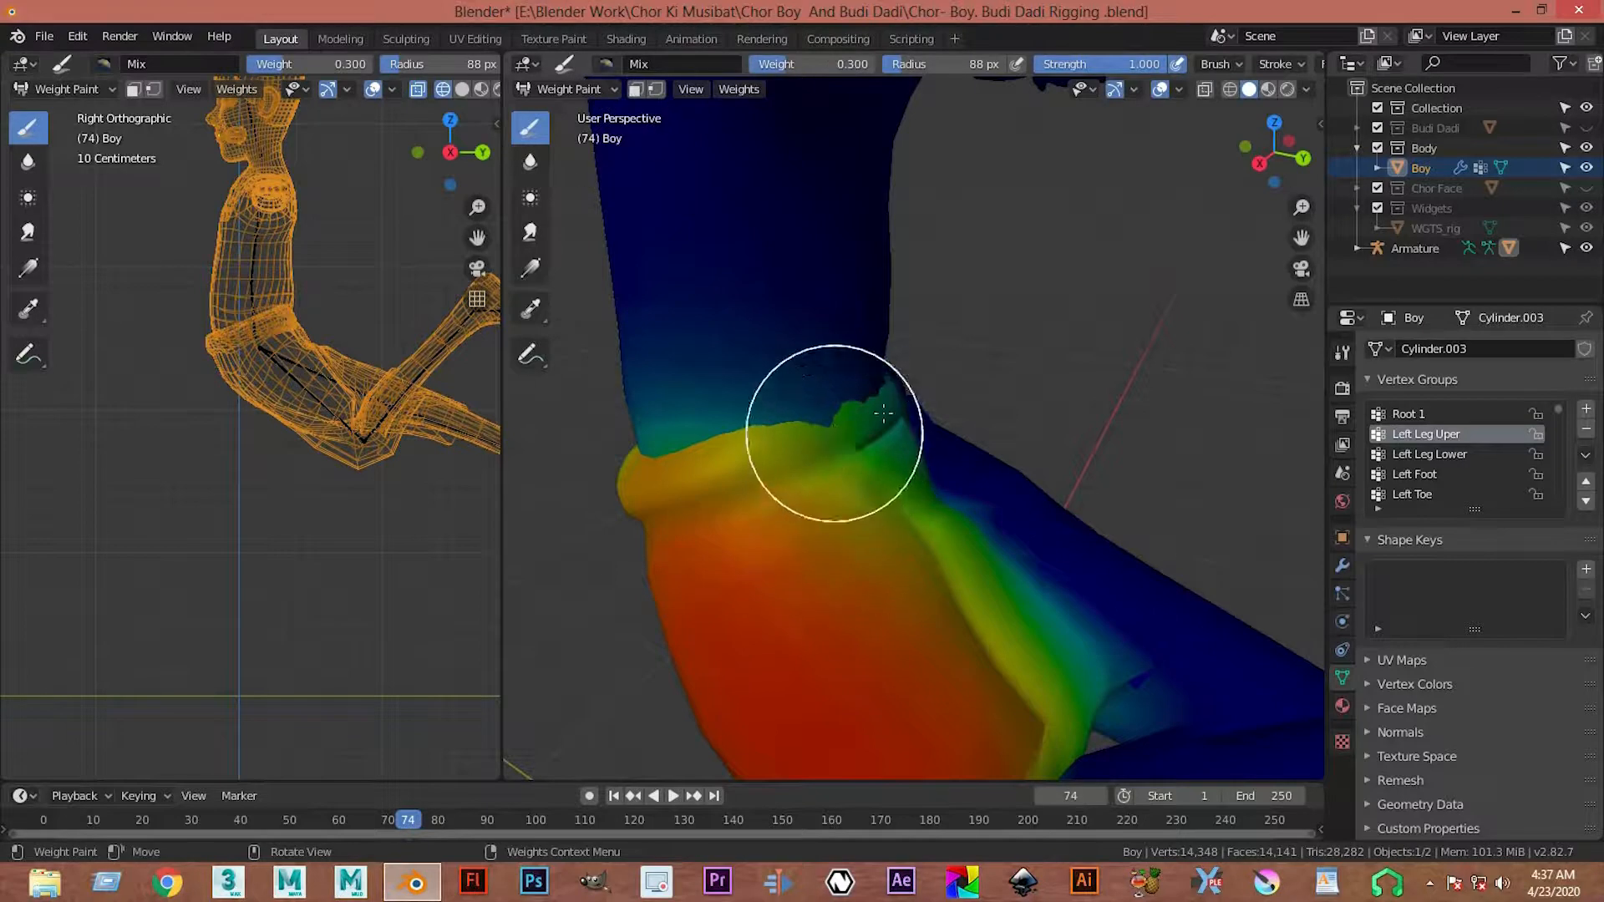
- Try to even out the Left Leg Uper weight across the waistband and upper trousers with the Mix brush at 0.300
drag(836, 424, 765, 415)
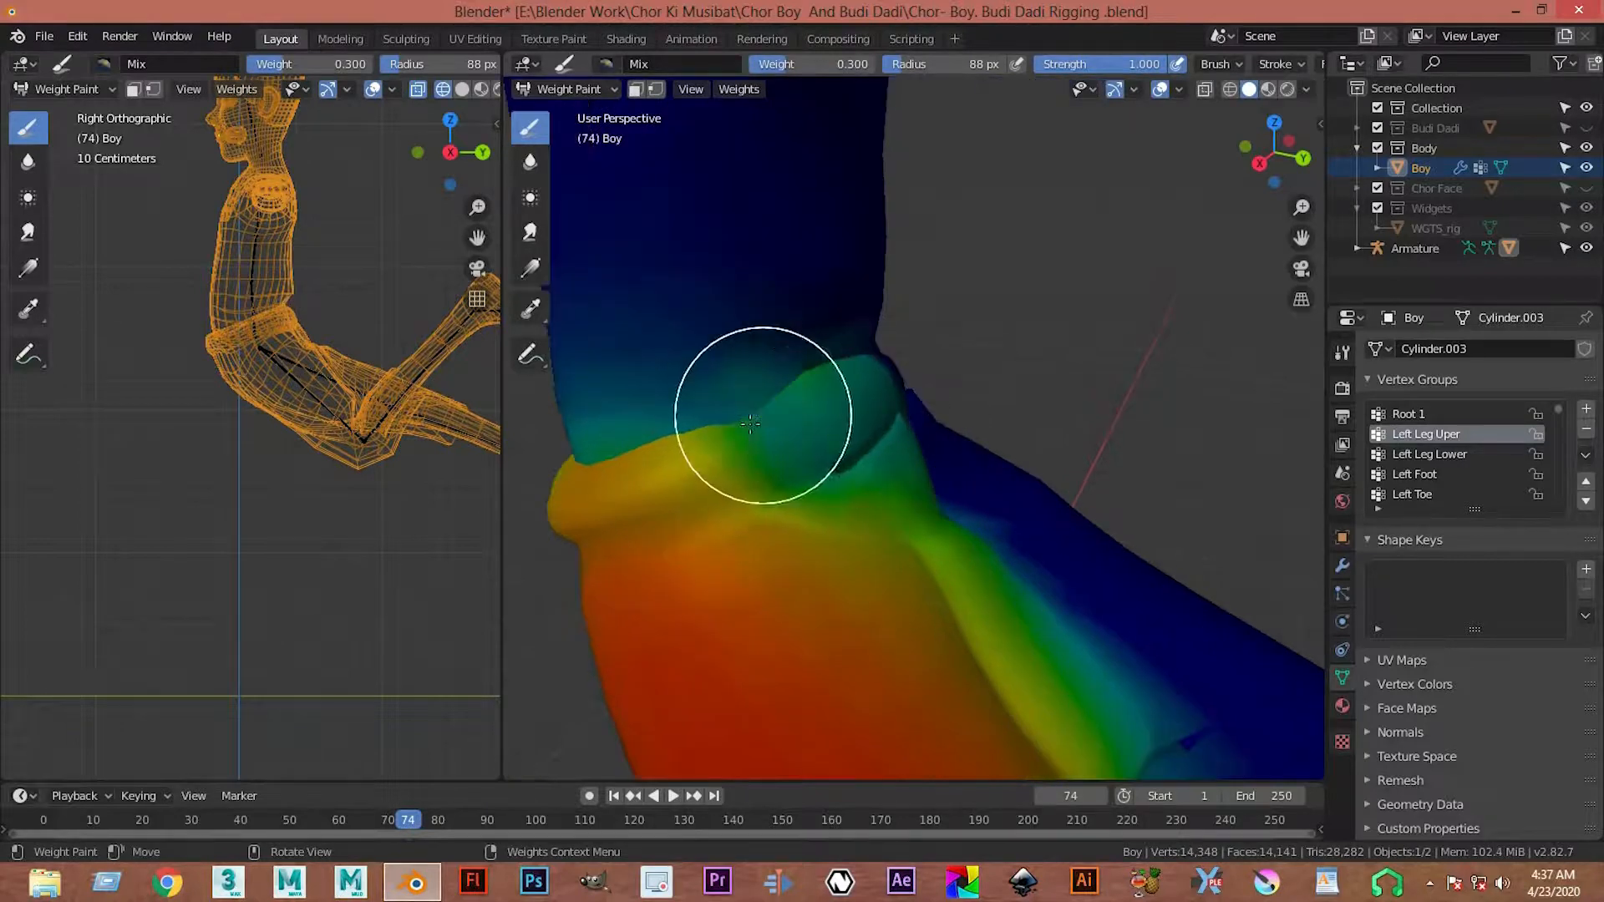
middle_drag(687, 458, 735, 484)
scroll(823, 443, down, 3)
scroll(843, 440, up, 1)
middle_drag(1022, 466, 811, 444)
drag(843, 451, 923, 427)
key(ctrl+z)
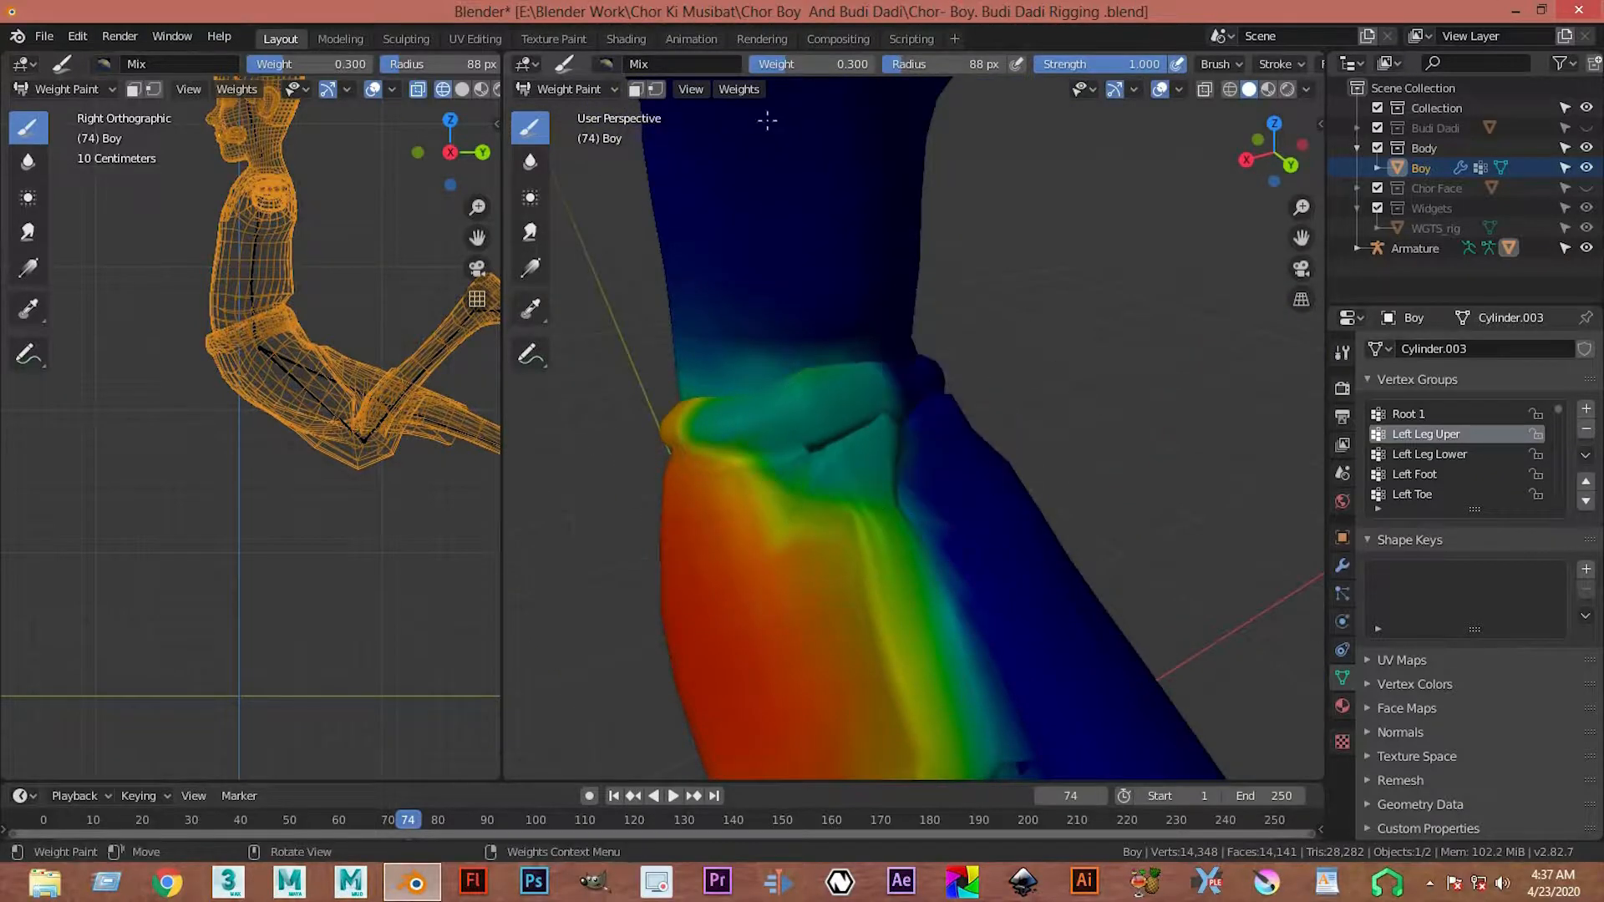
- Try the Add brush at 0.300 on the Left Leg Uper weights at the waistband and undo the stroke
click(605, 63)
click(634, 136)
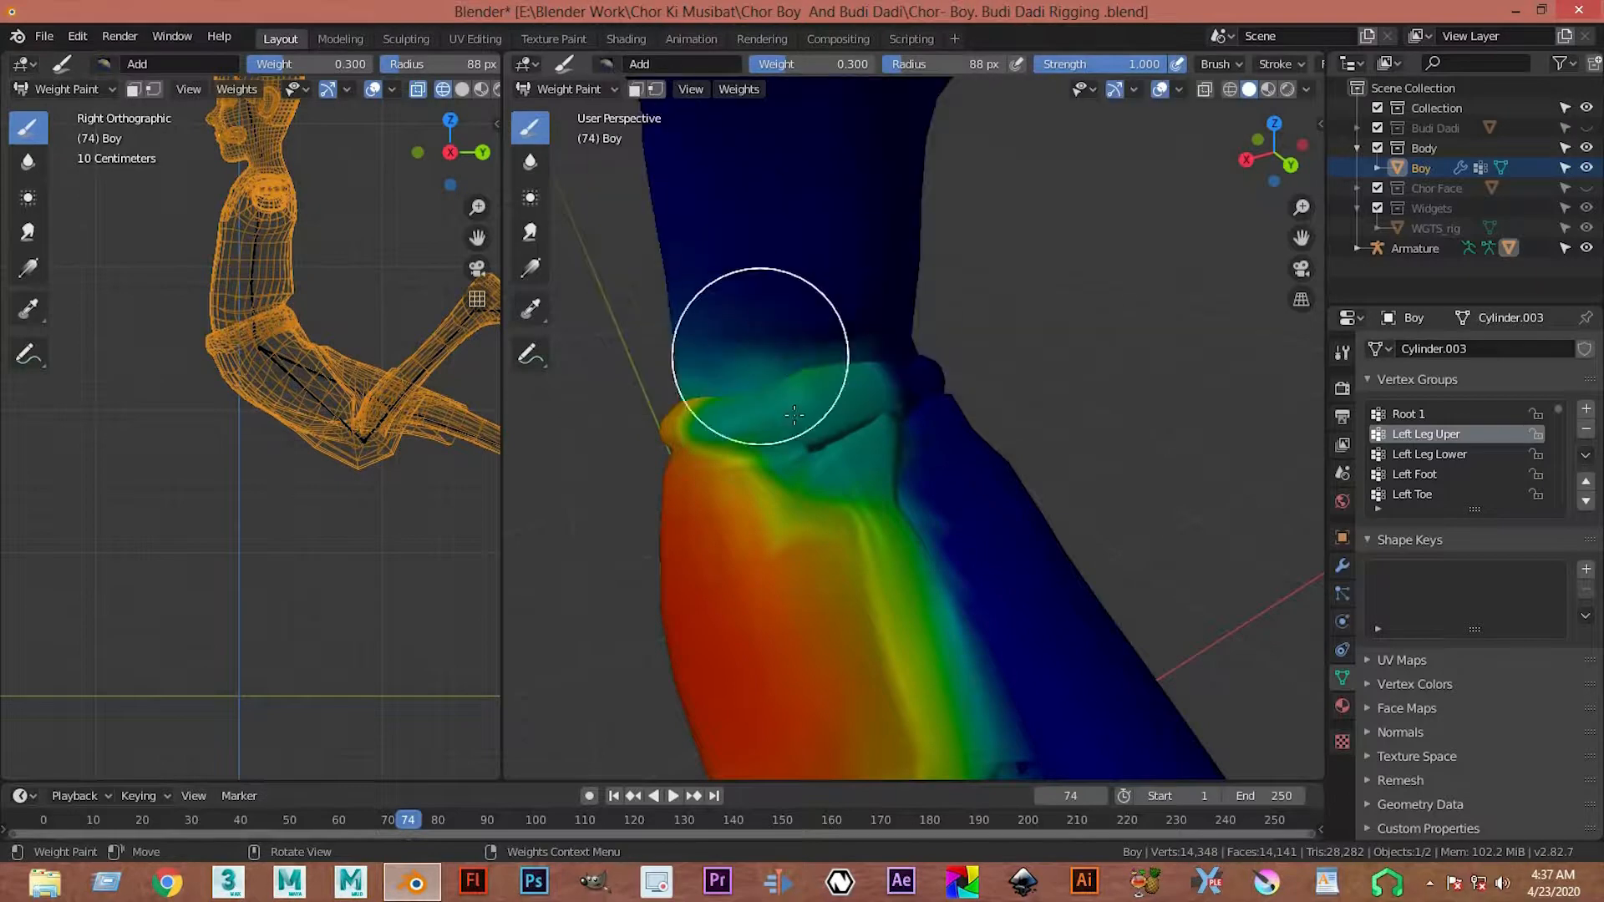
mouse_move(776, 448)
mouse_down()
mouse_move(787, 423)
mouse_move(798, 454)
mouse_move(834, 401)
mouse_up()
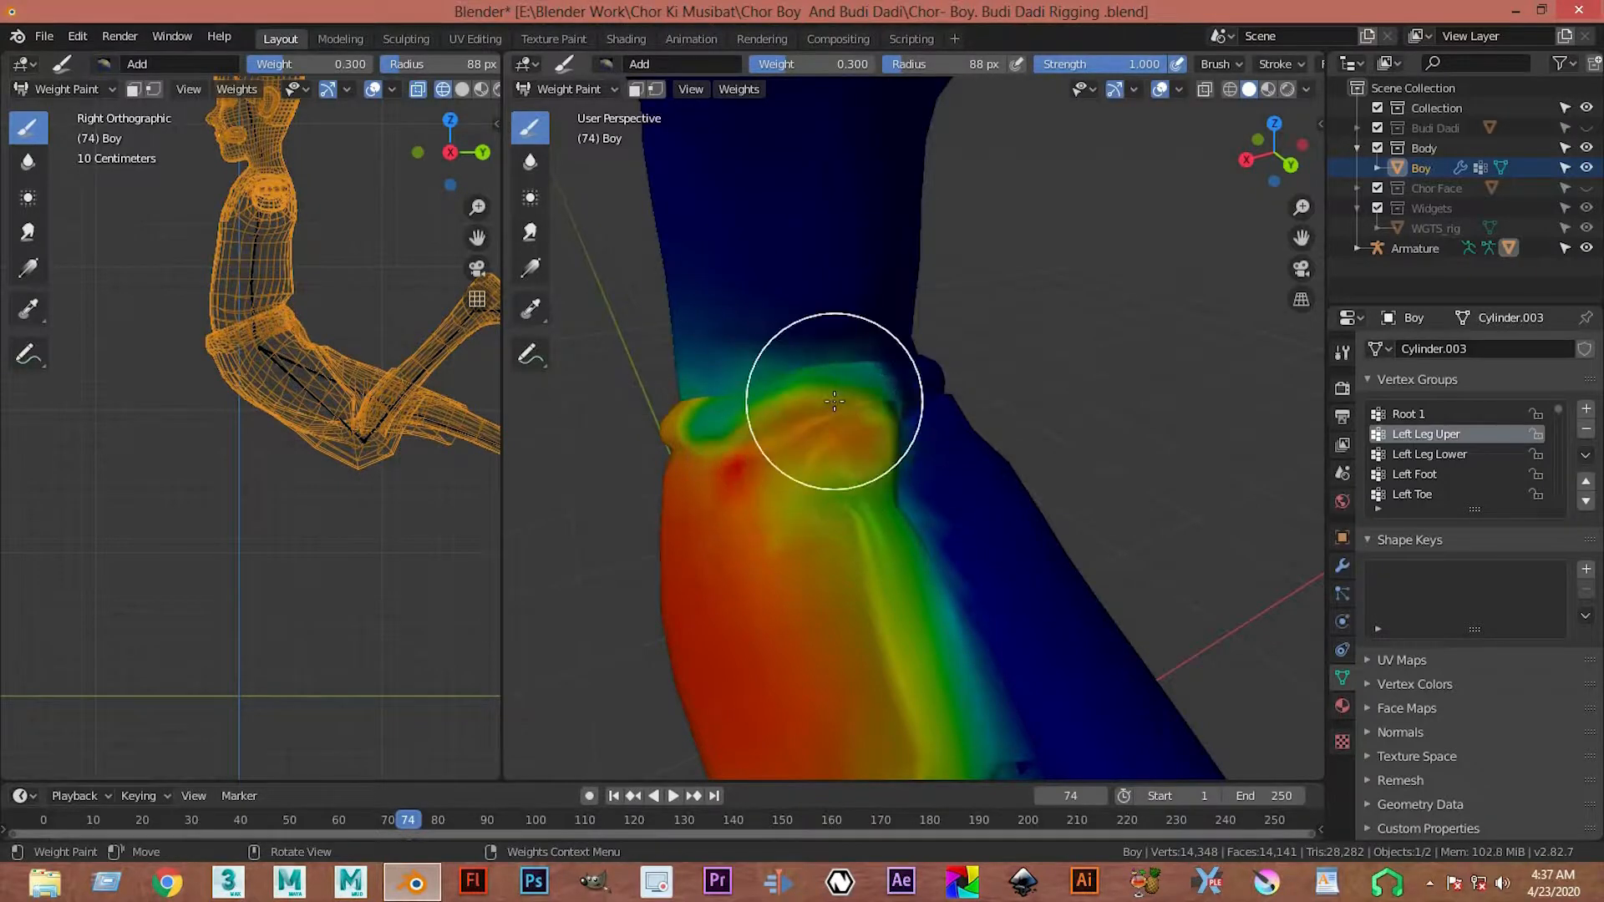
key(ctrl+z)
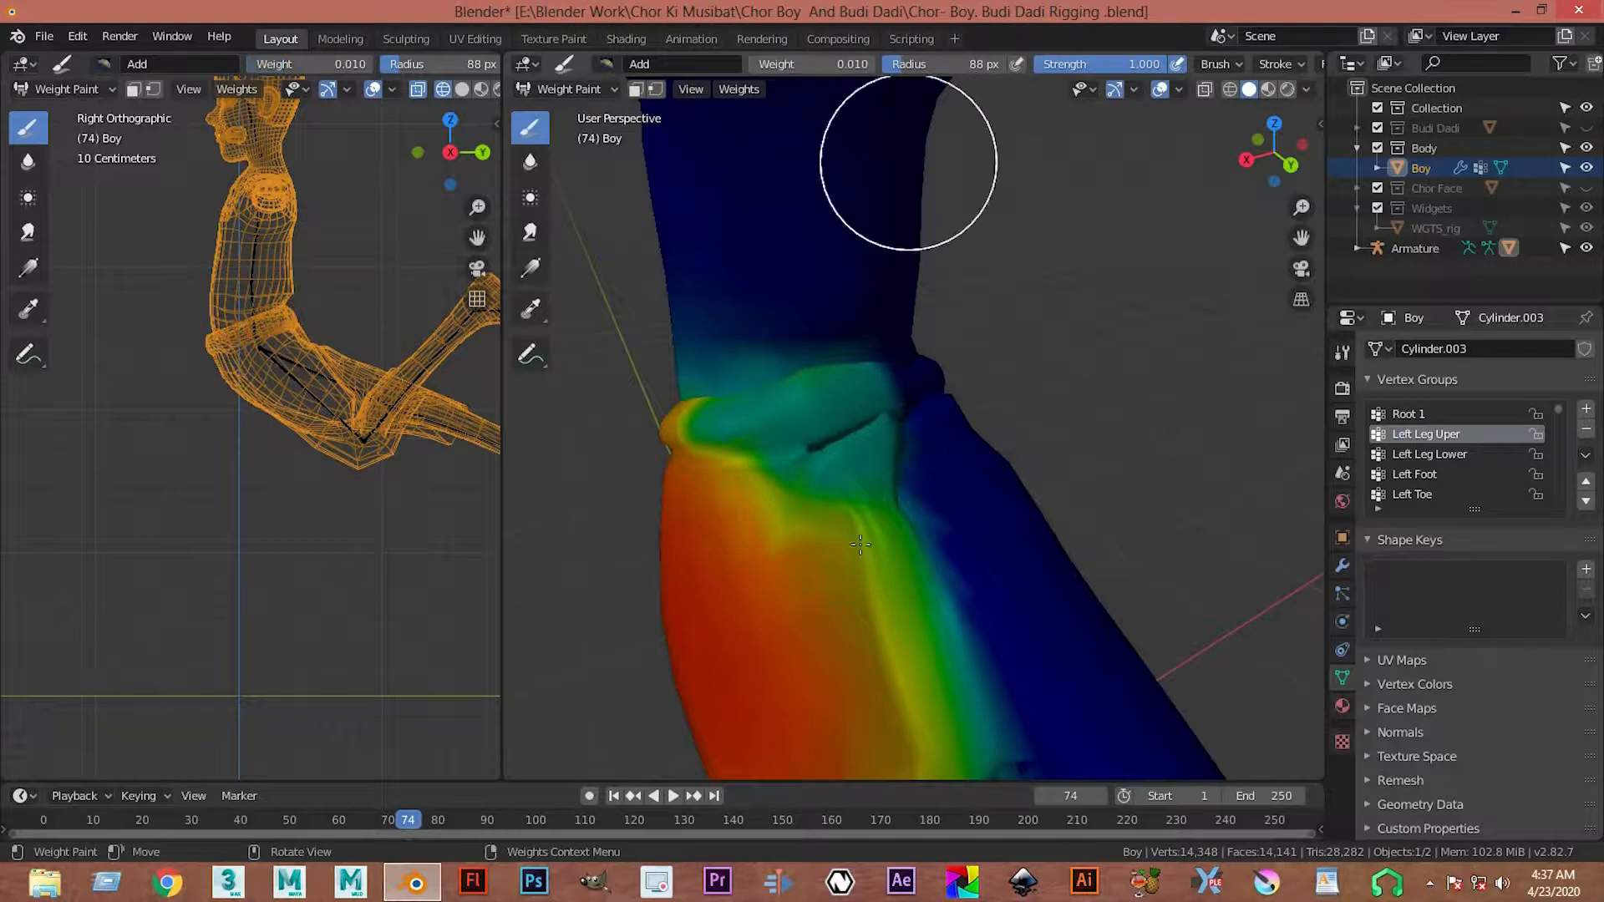
- Undo the Mix brush strokes made on the Left Leg Uper weights
scroll(798, 433, up, 1)
key(ctrl+z)
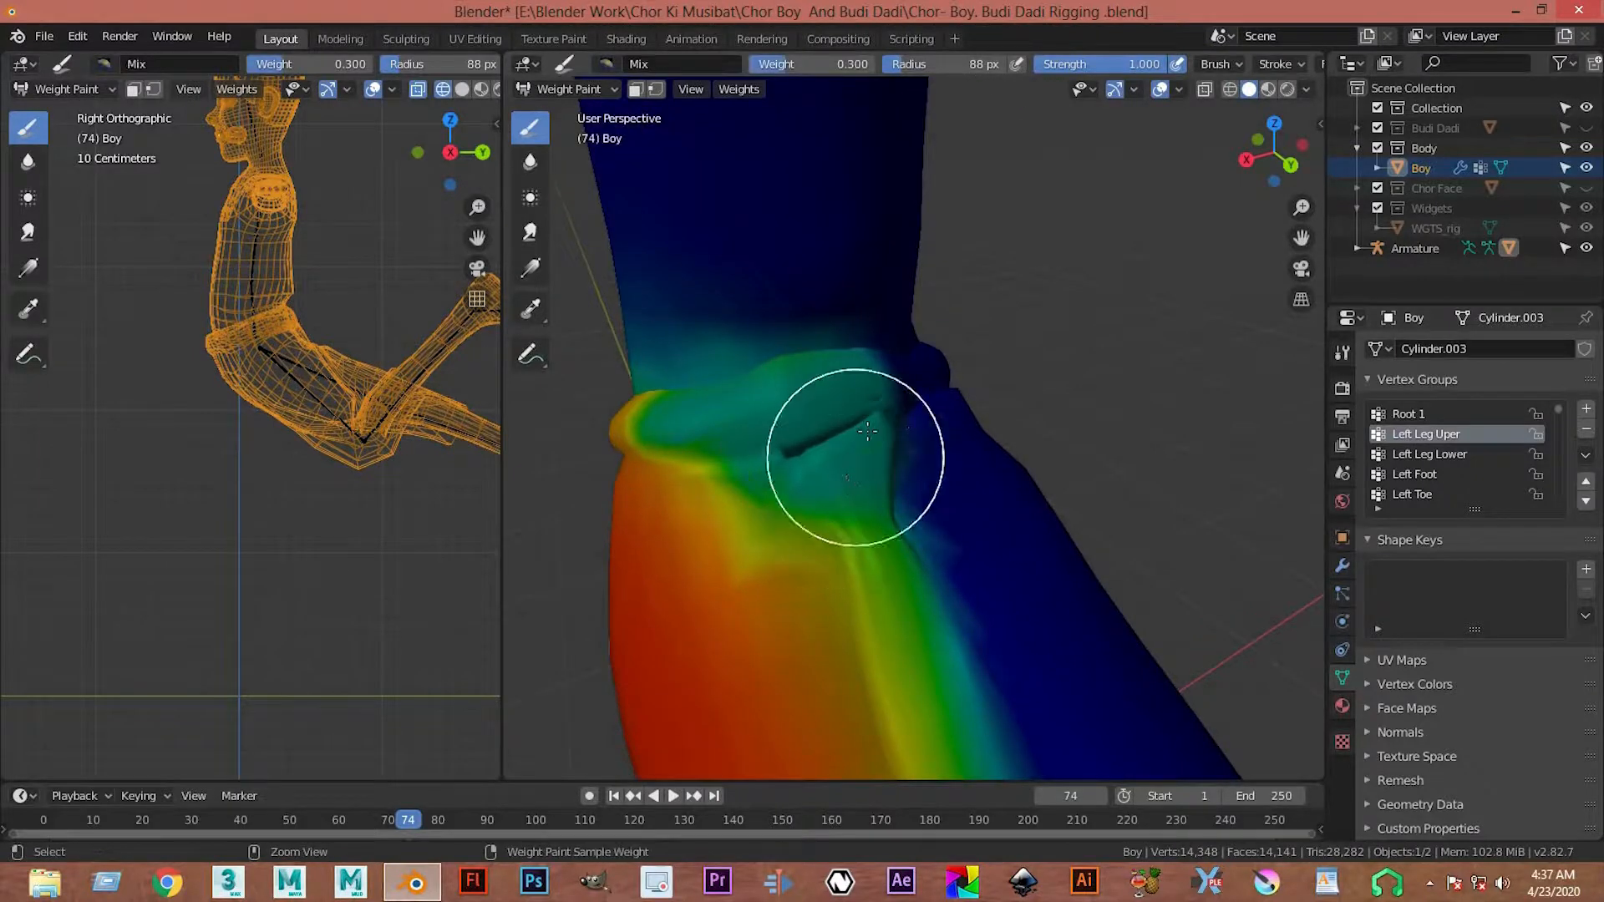
key(ctrl+z)
key(ctrl+z)
key(ctrl+z)
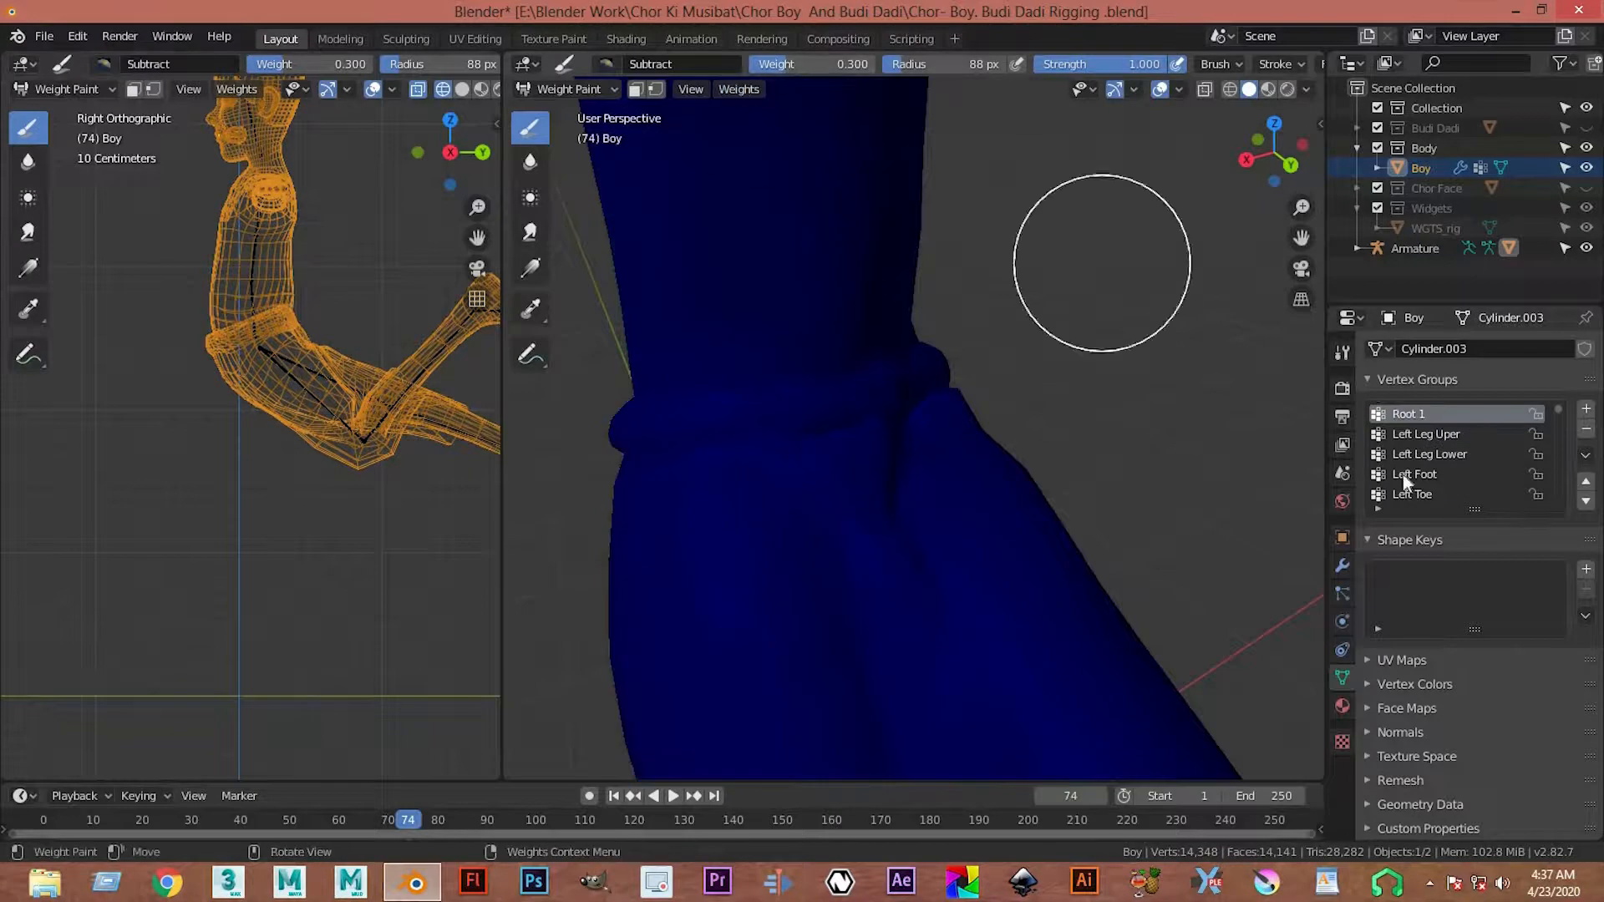
- Make Left Leg Uper active, set the brush weight to 0.010, and build up its waistband weight with the Add brush
click(1437, 434)
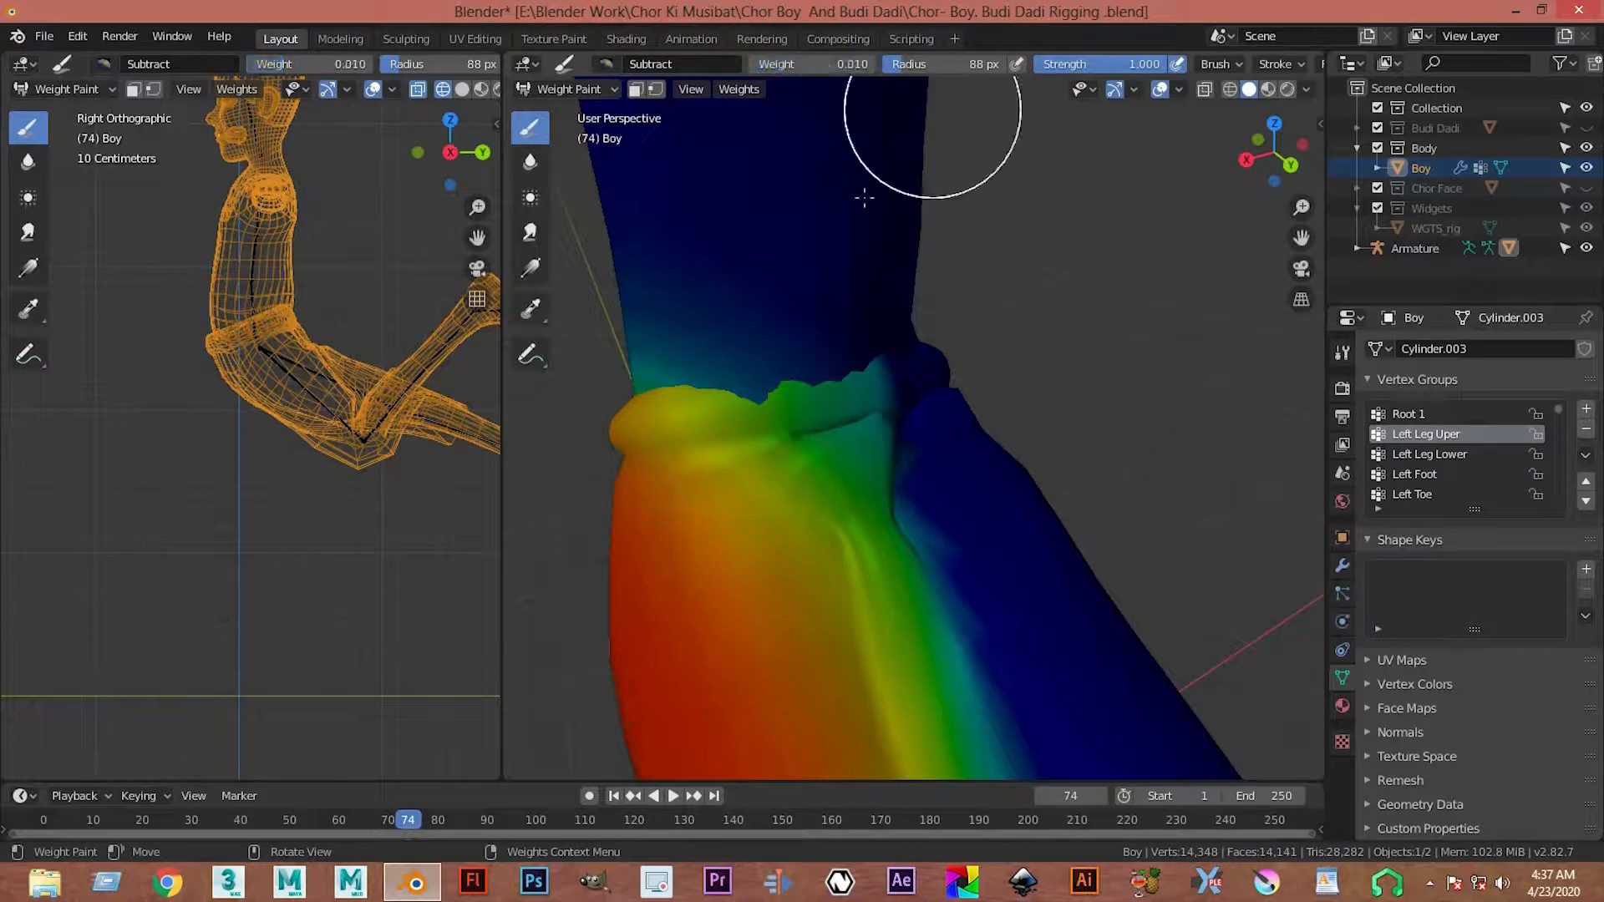
middle_drag(924, 423, 794, 317)
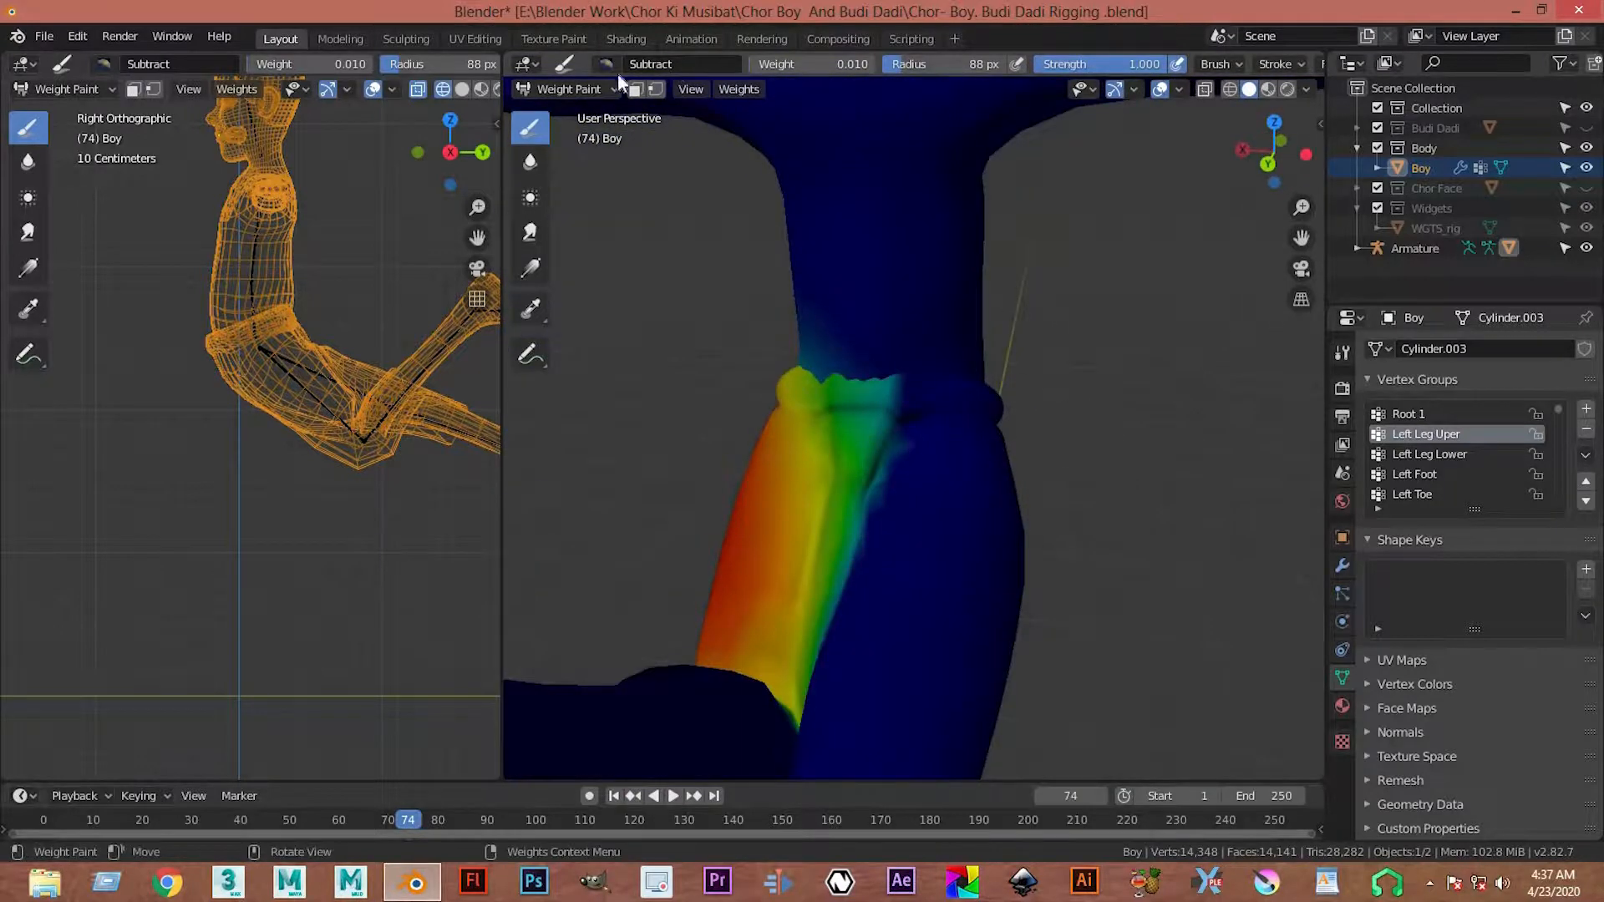
mouse_move(995, 502)
middle_down()
mouse_move(939, 401)
mouse_move(778, 444)
middle_up()
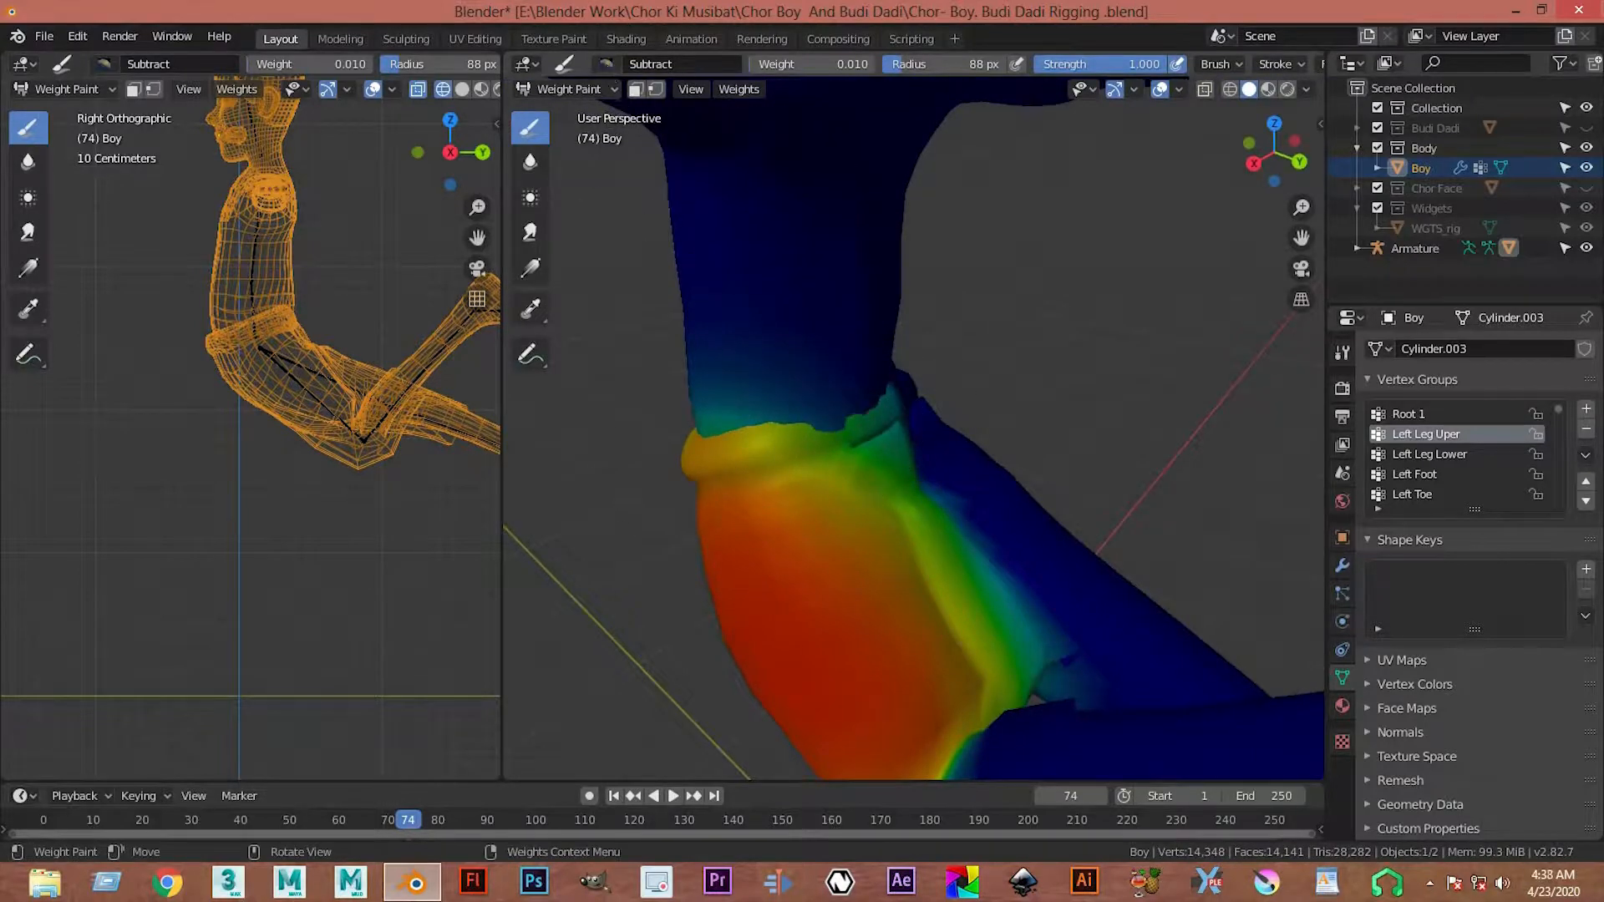
click(606, 63)
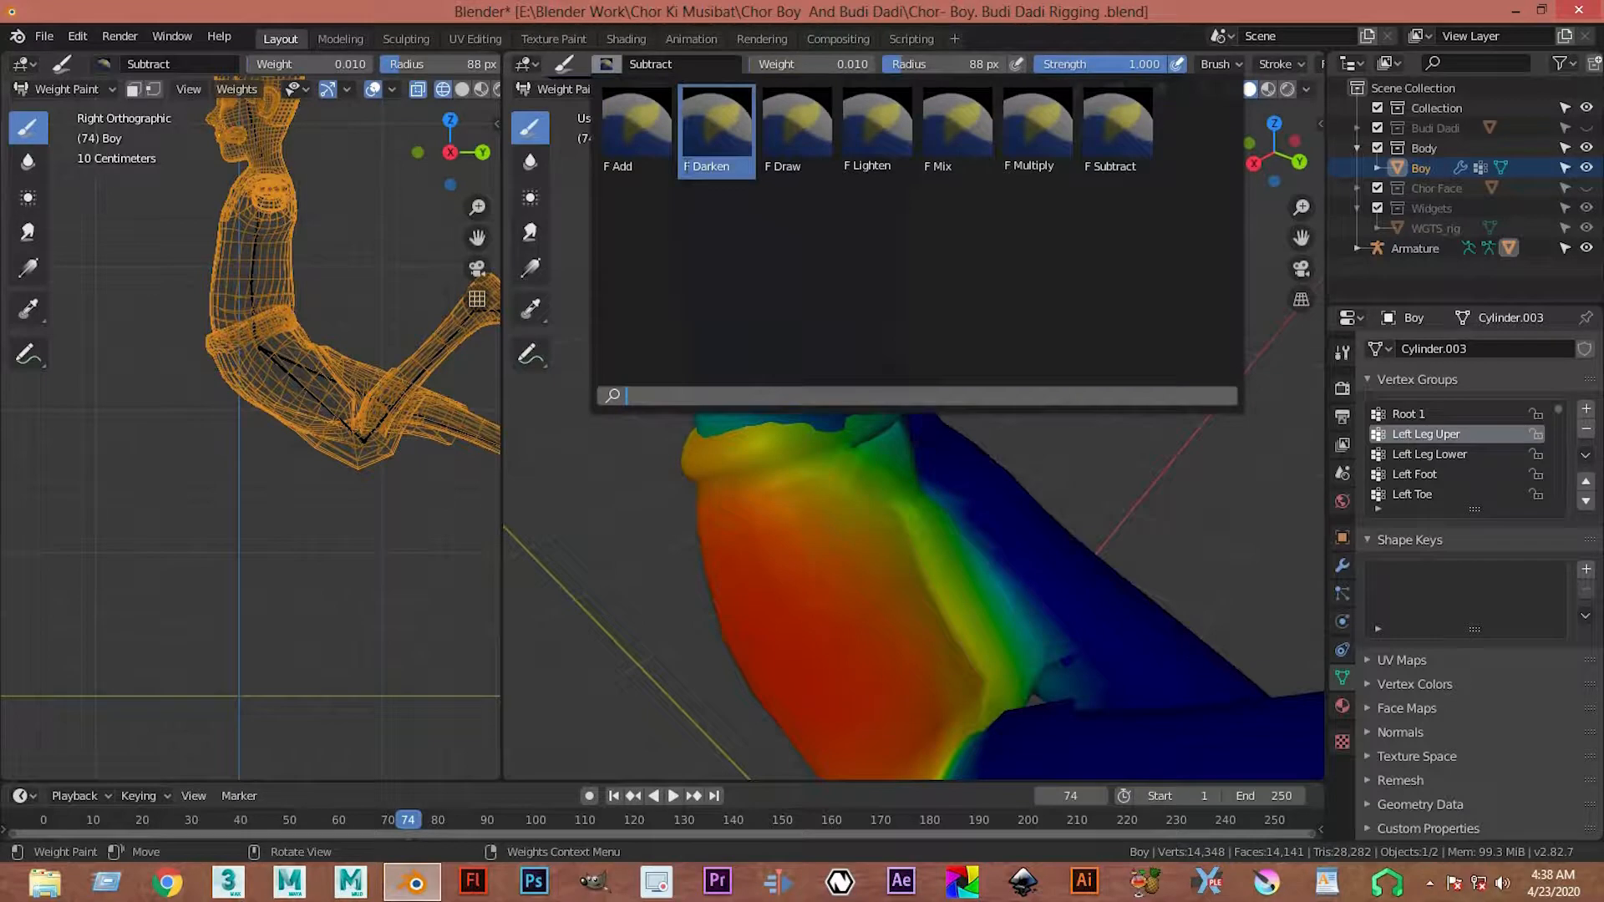
click(636, 132)
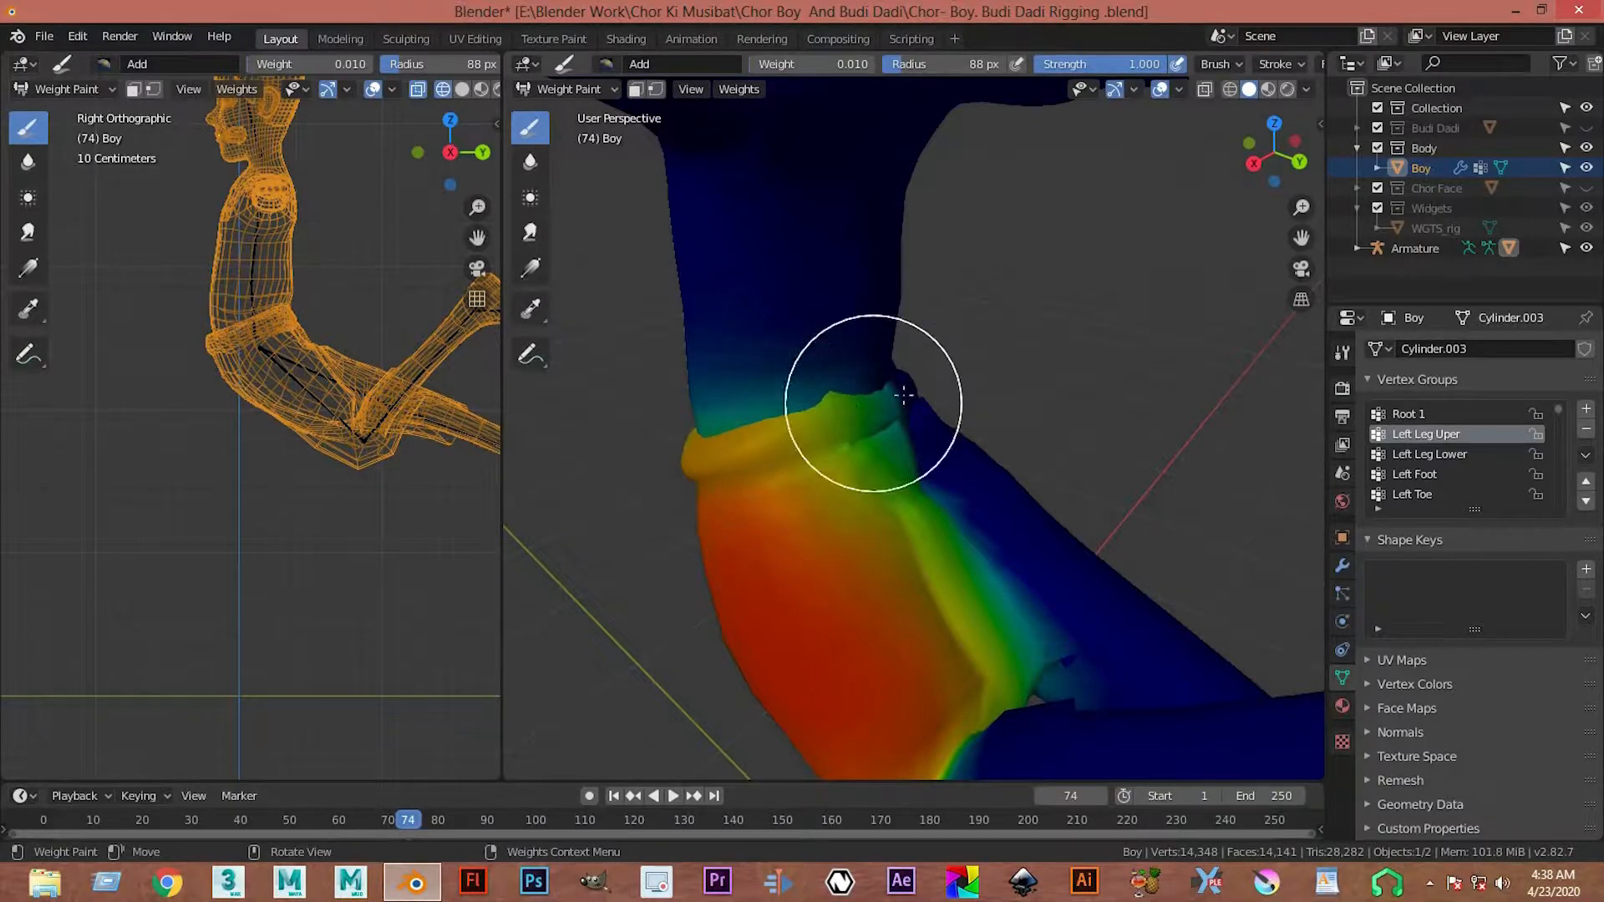
mouse_move(919, 405)
middle_down()
mouse_move(920, 418)
mouse_move(788, 380)
middle_up()
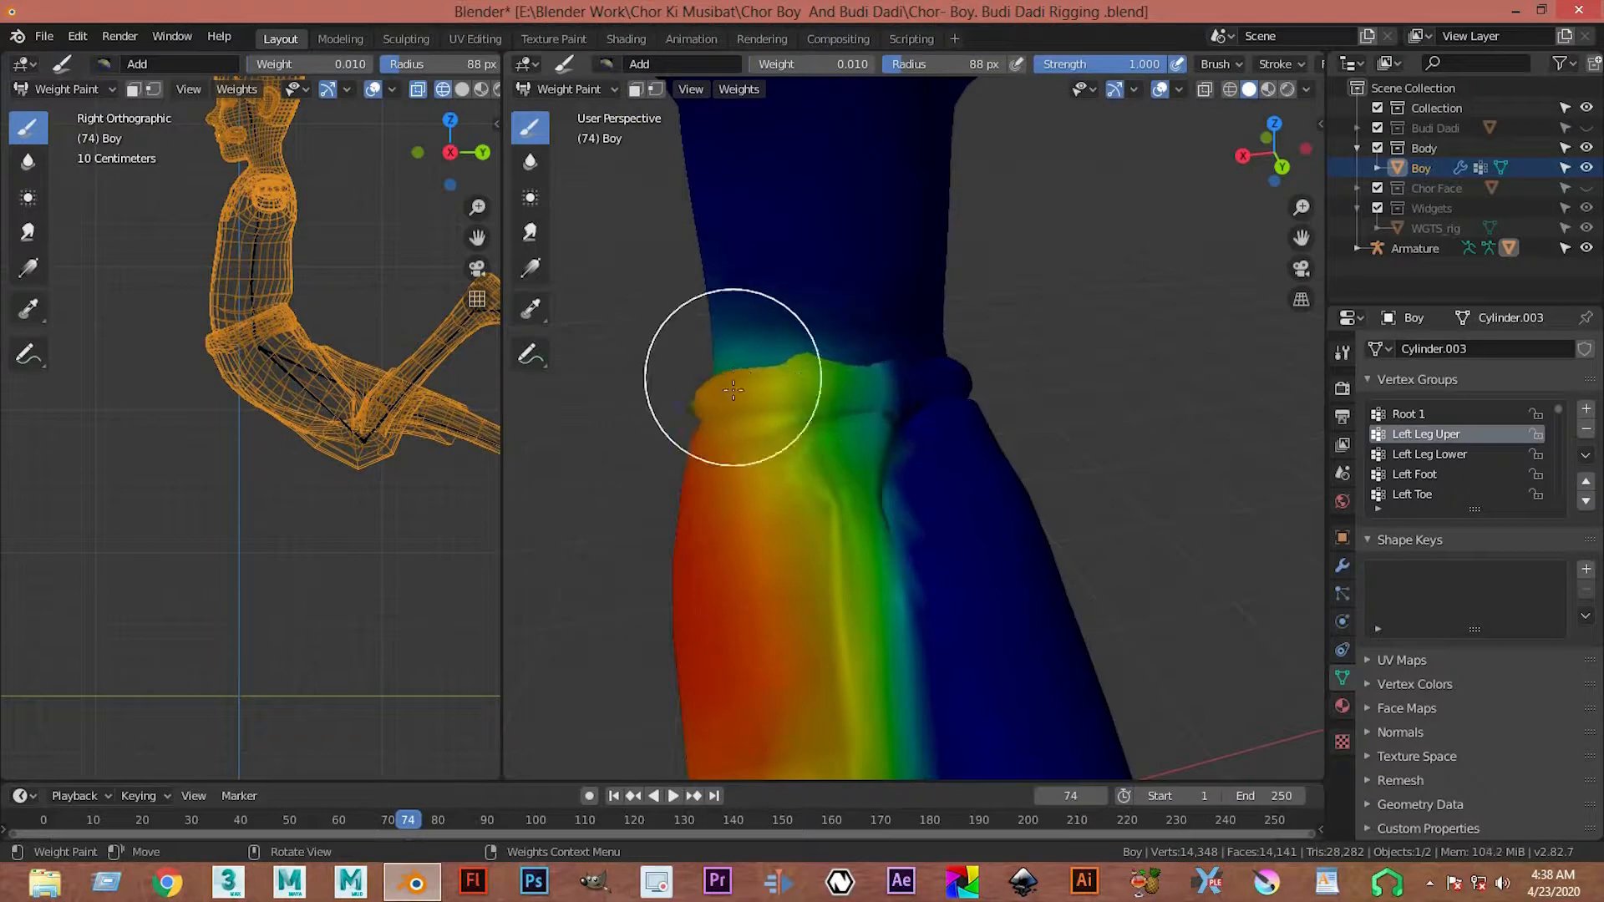
middle_drag(746, 367, 999, 451)
scroll(1002, 457, up, 1)
scroll(1006, 455, down, 2)
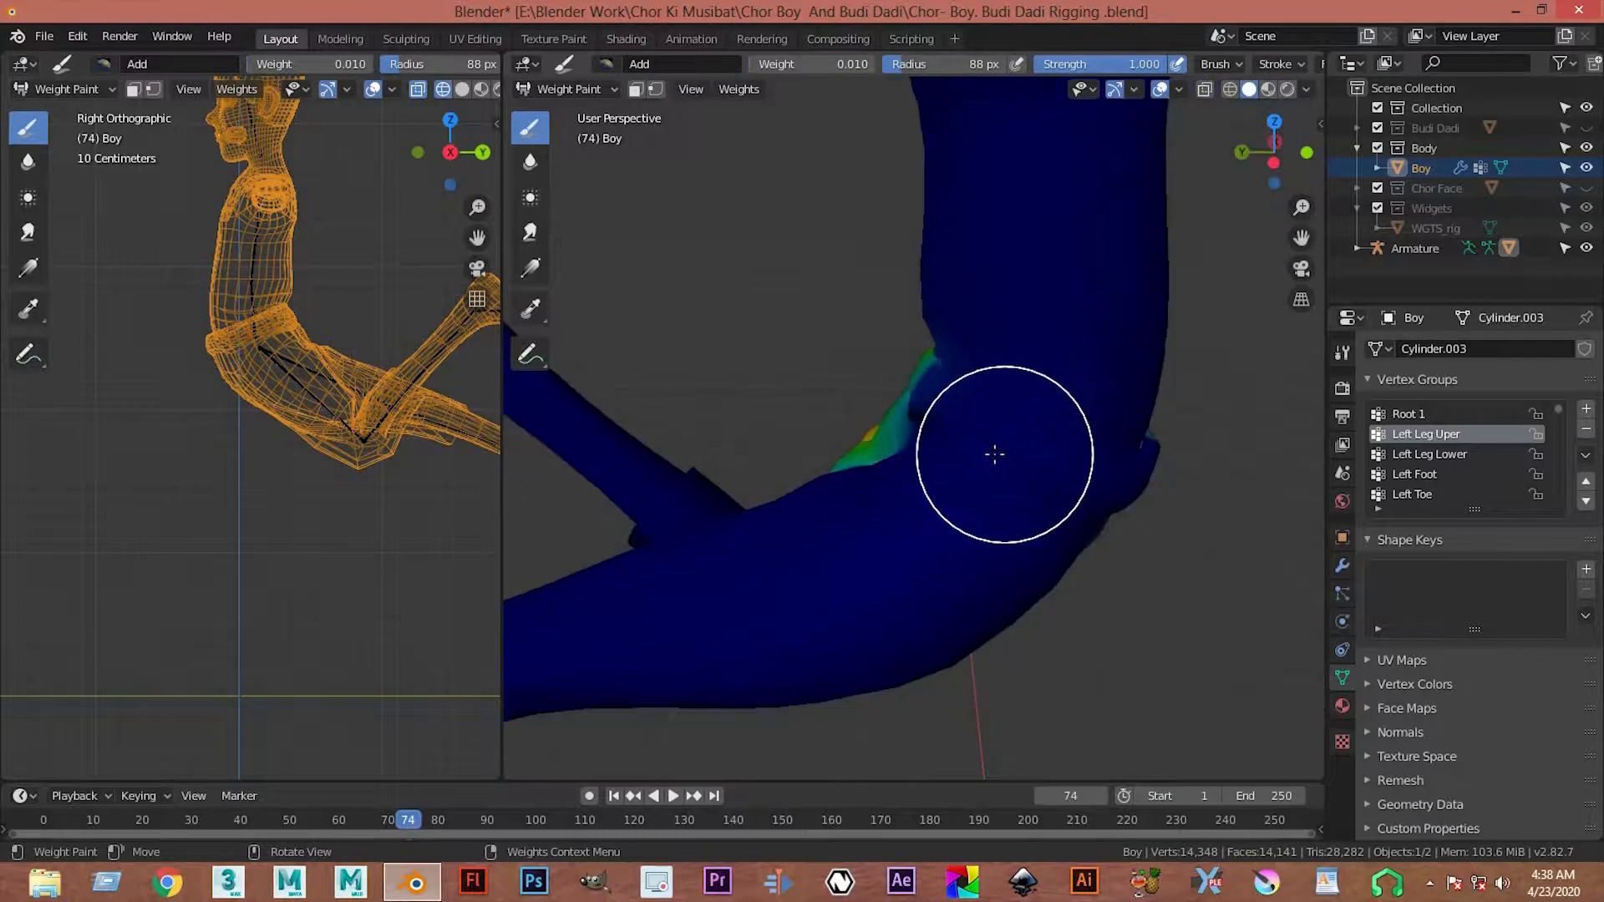
- Look through the vertex groups' weights around the waist and make the Root group active
click(1425, 416)
scroll(1425, 416, down, 10)
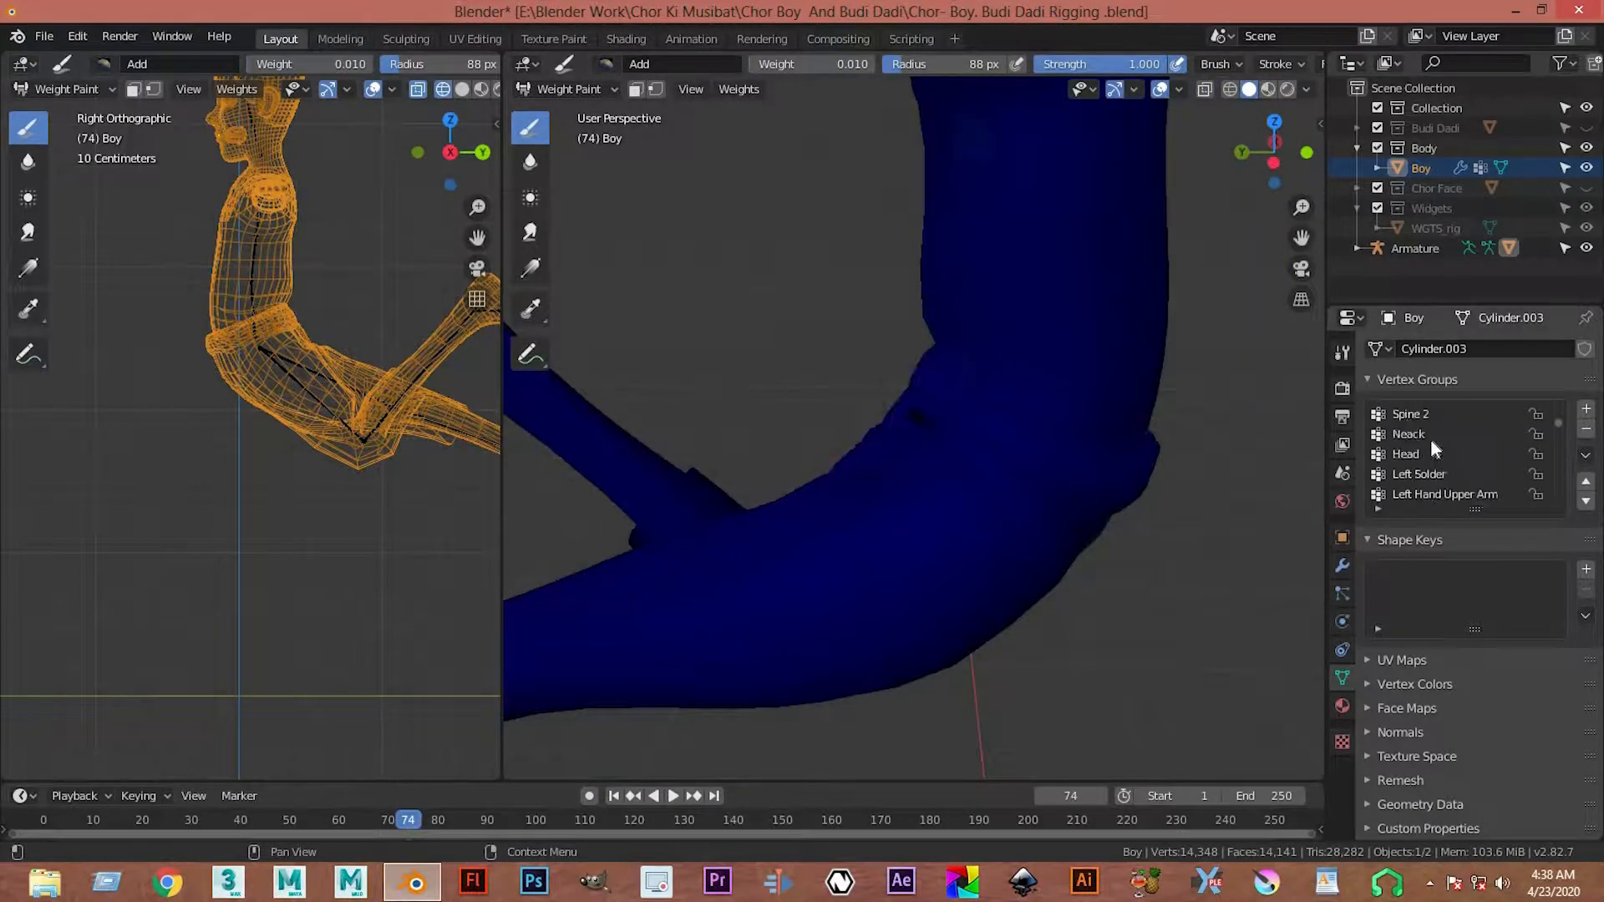
scroll(1426, 433, down, 15)
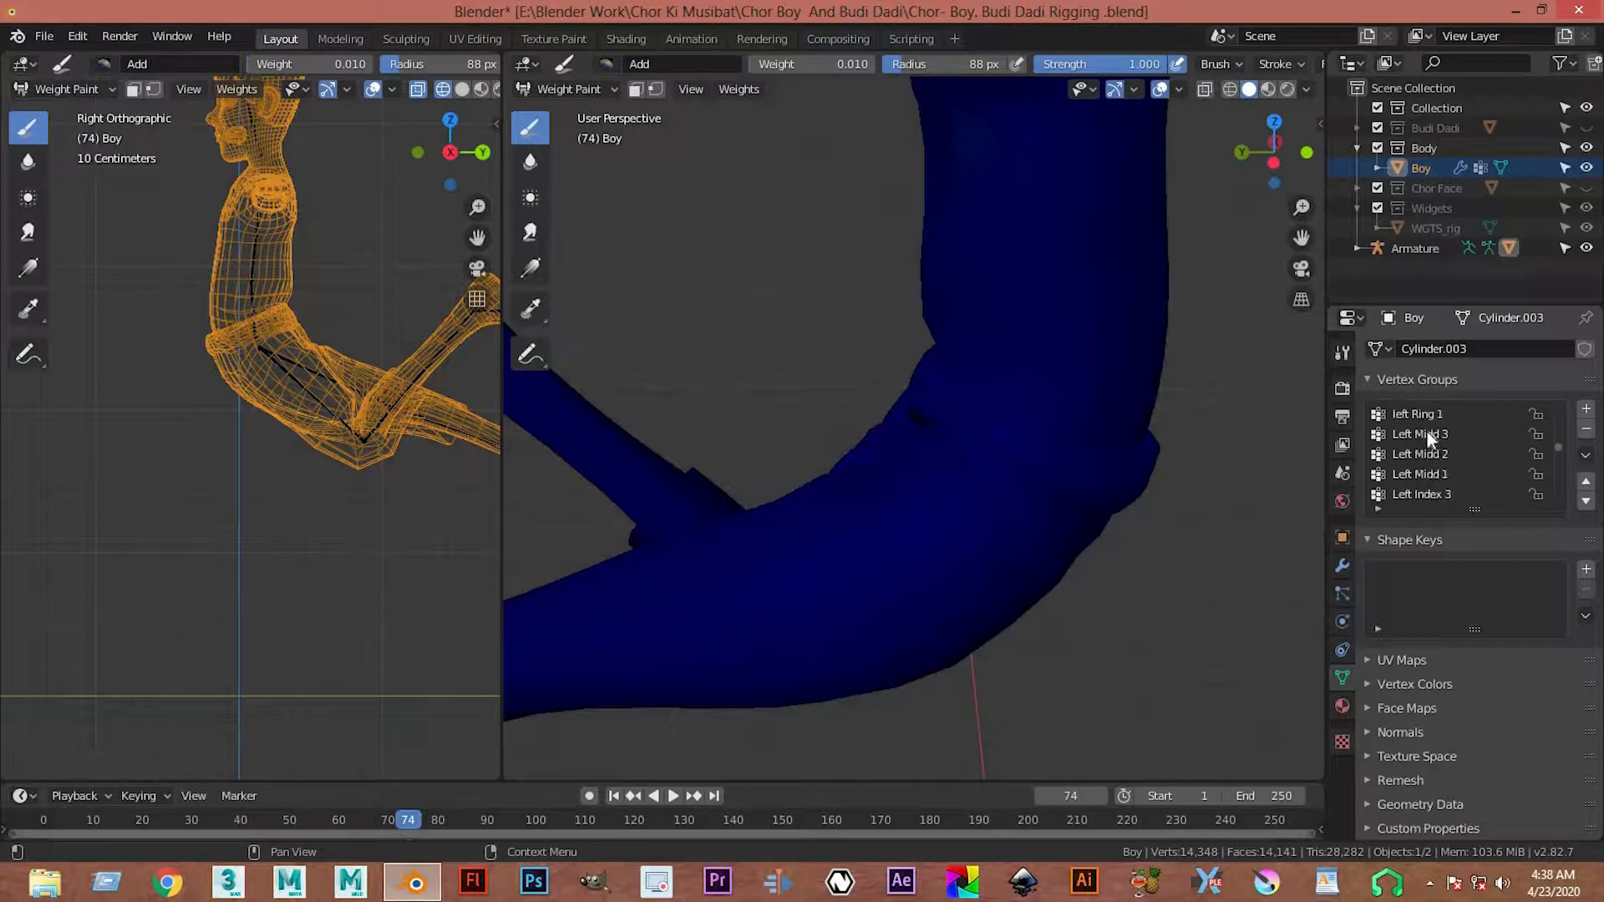
scroll(1428, 431, up, 20)
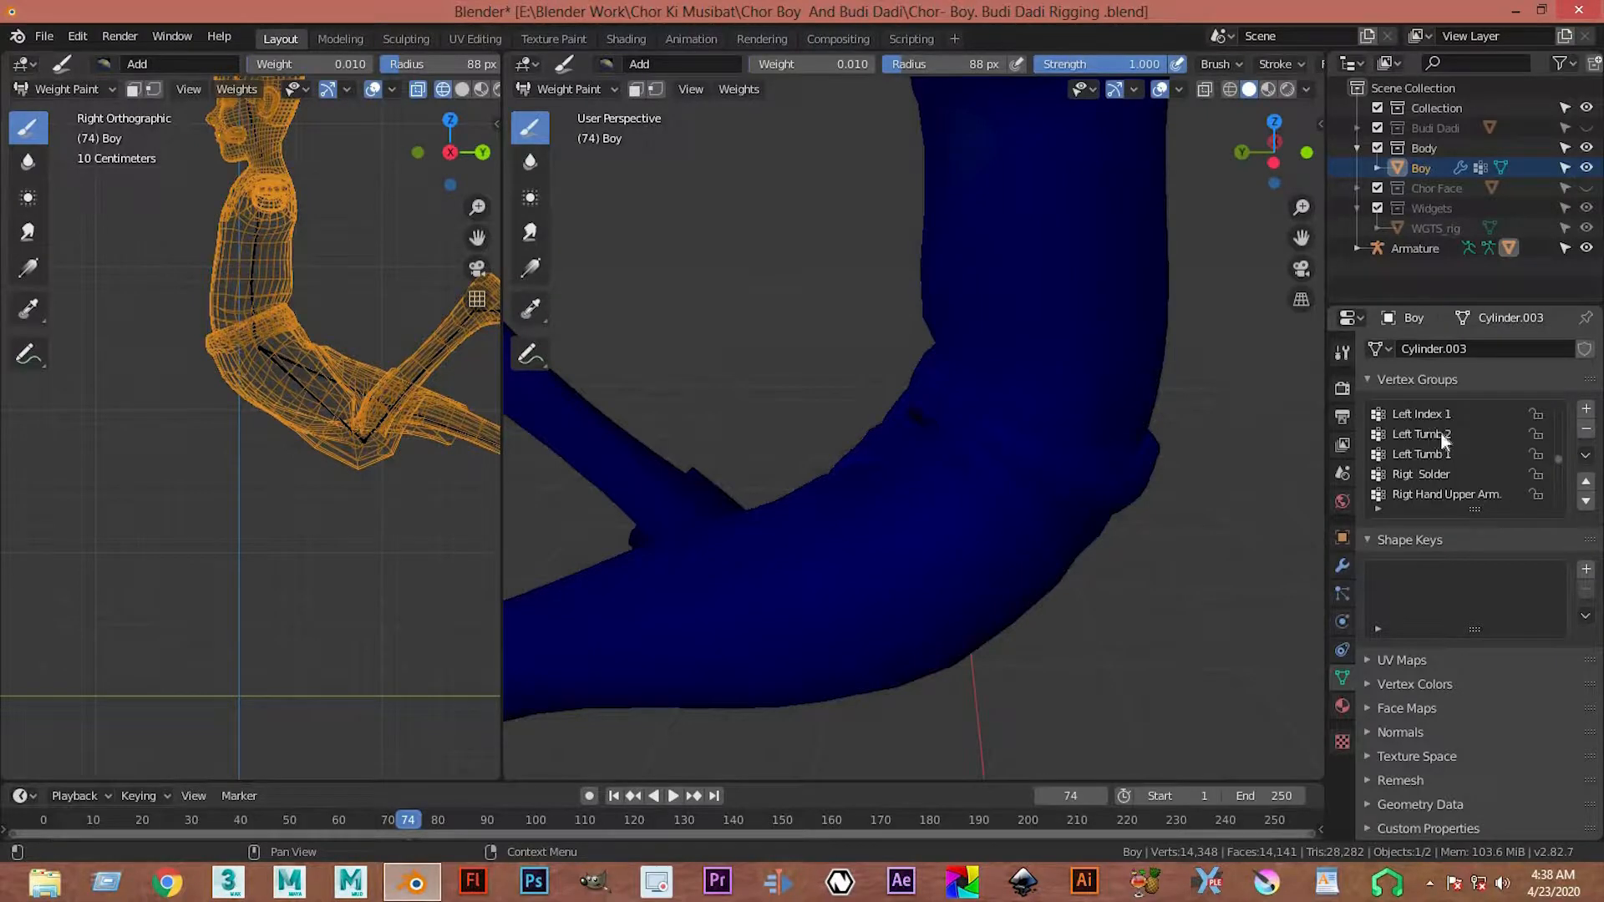
click(1430, 414)
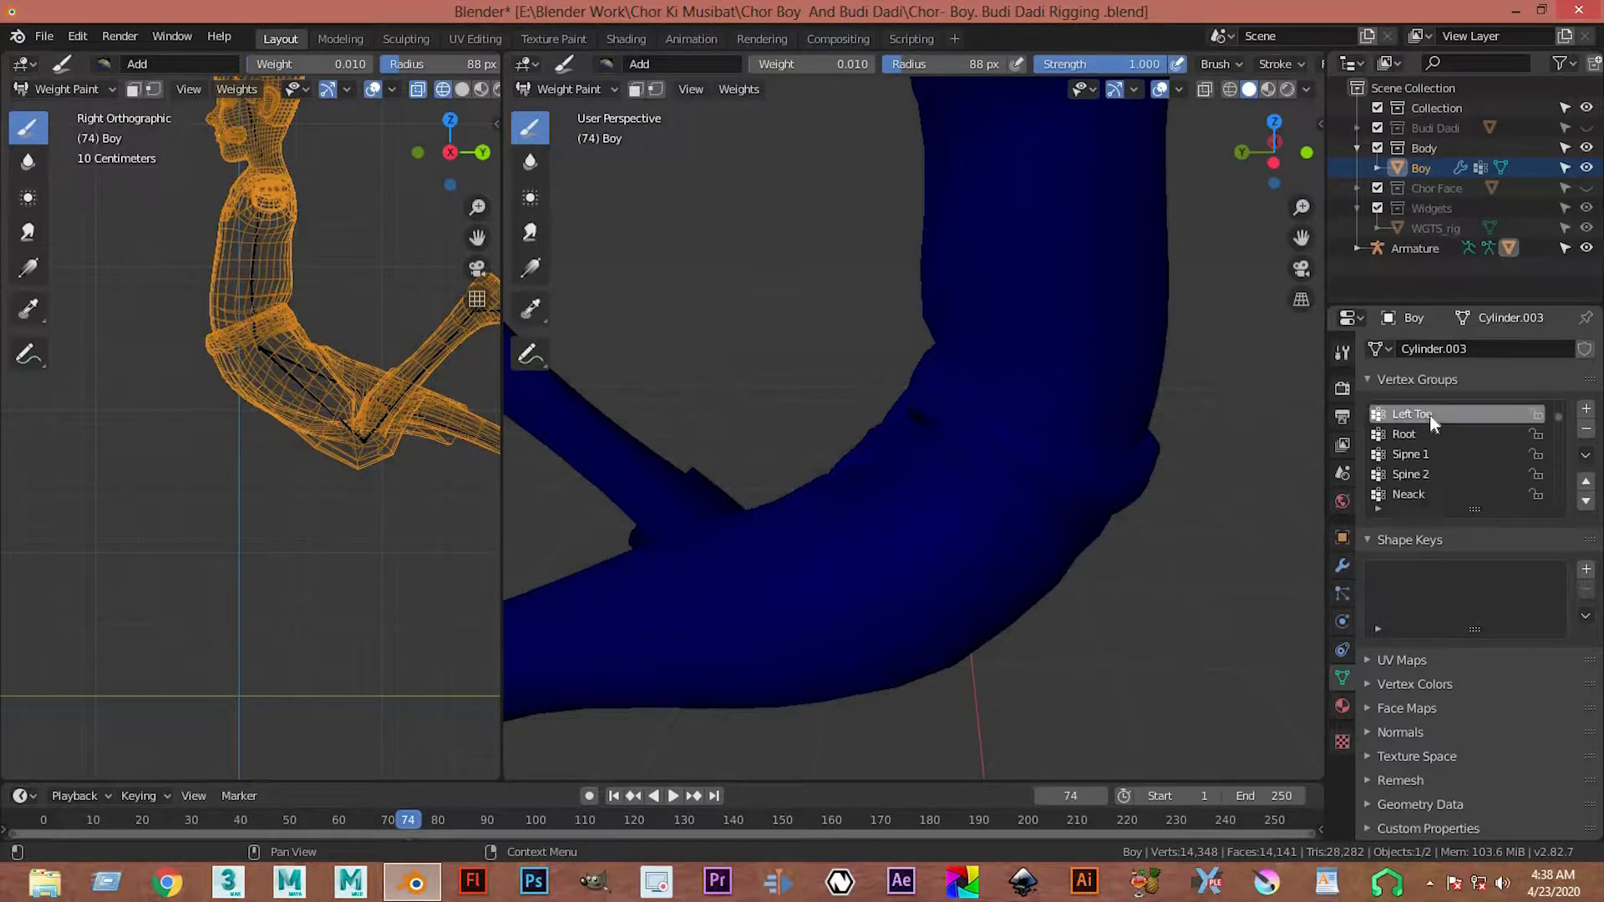
click(1475, 434)
key(Down)
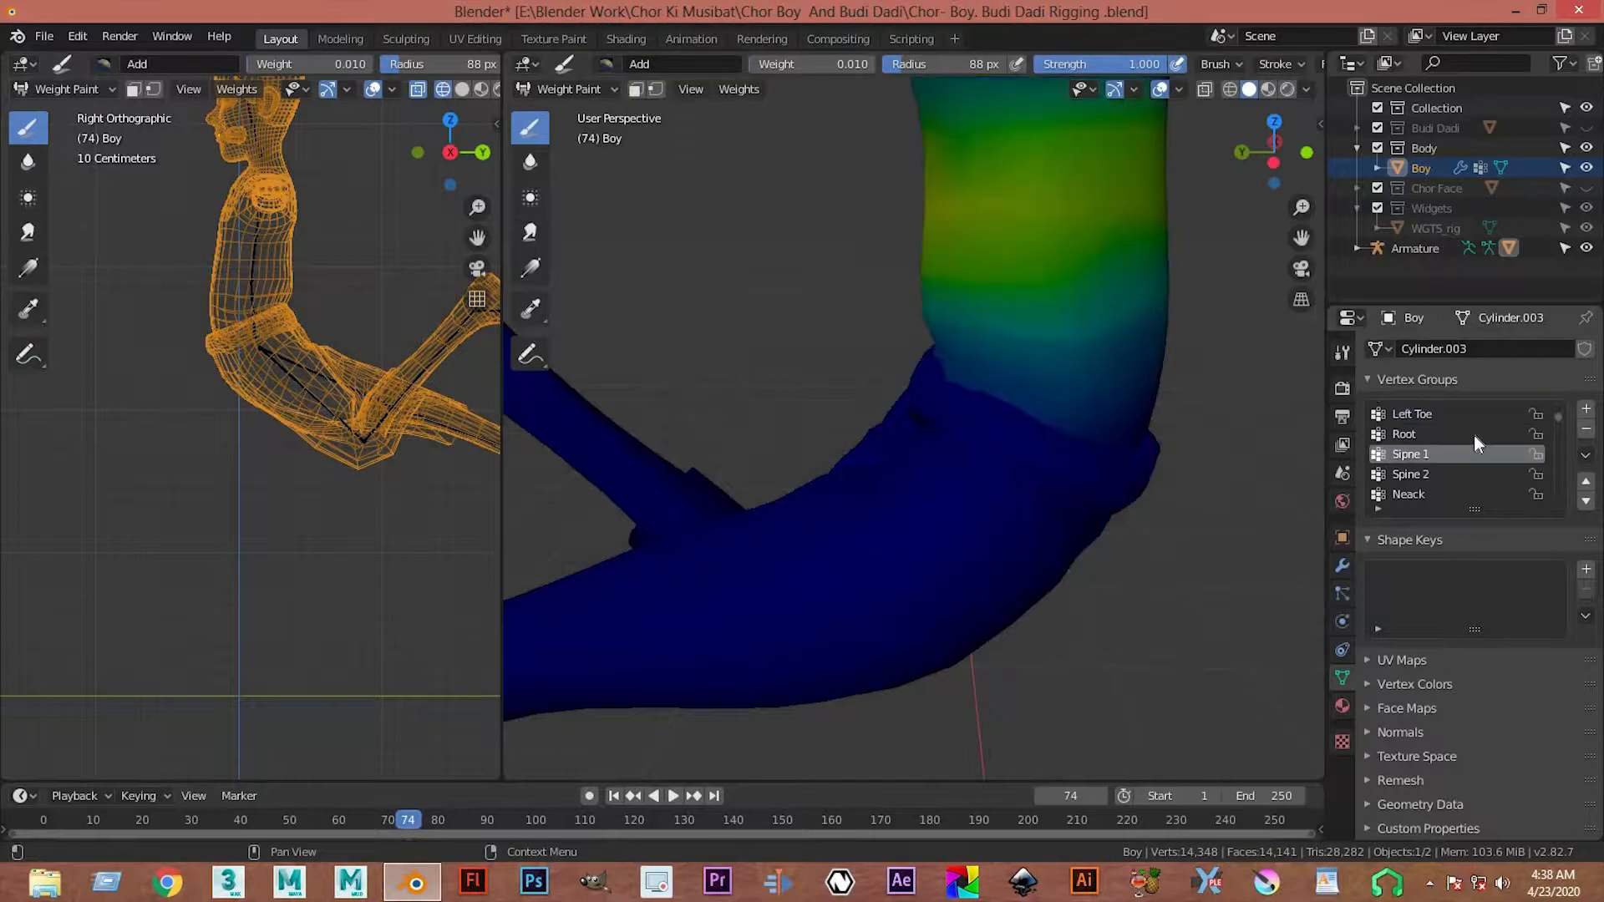
key(Up)
key(Up)
key(Up)
key(Down)
key(Down)
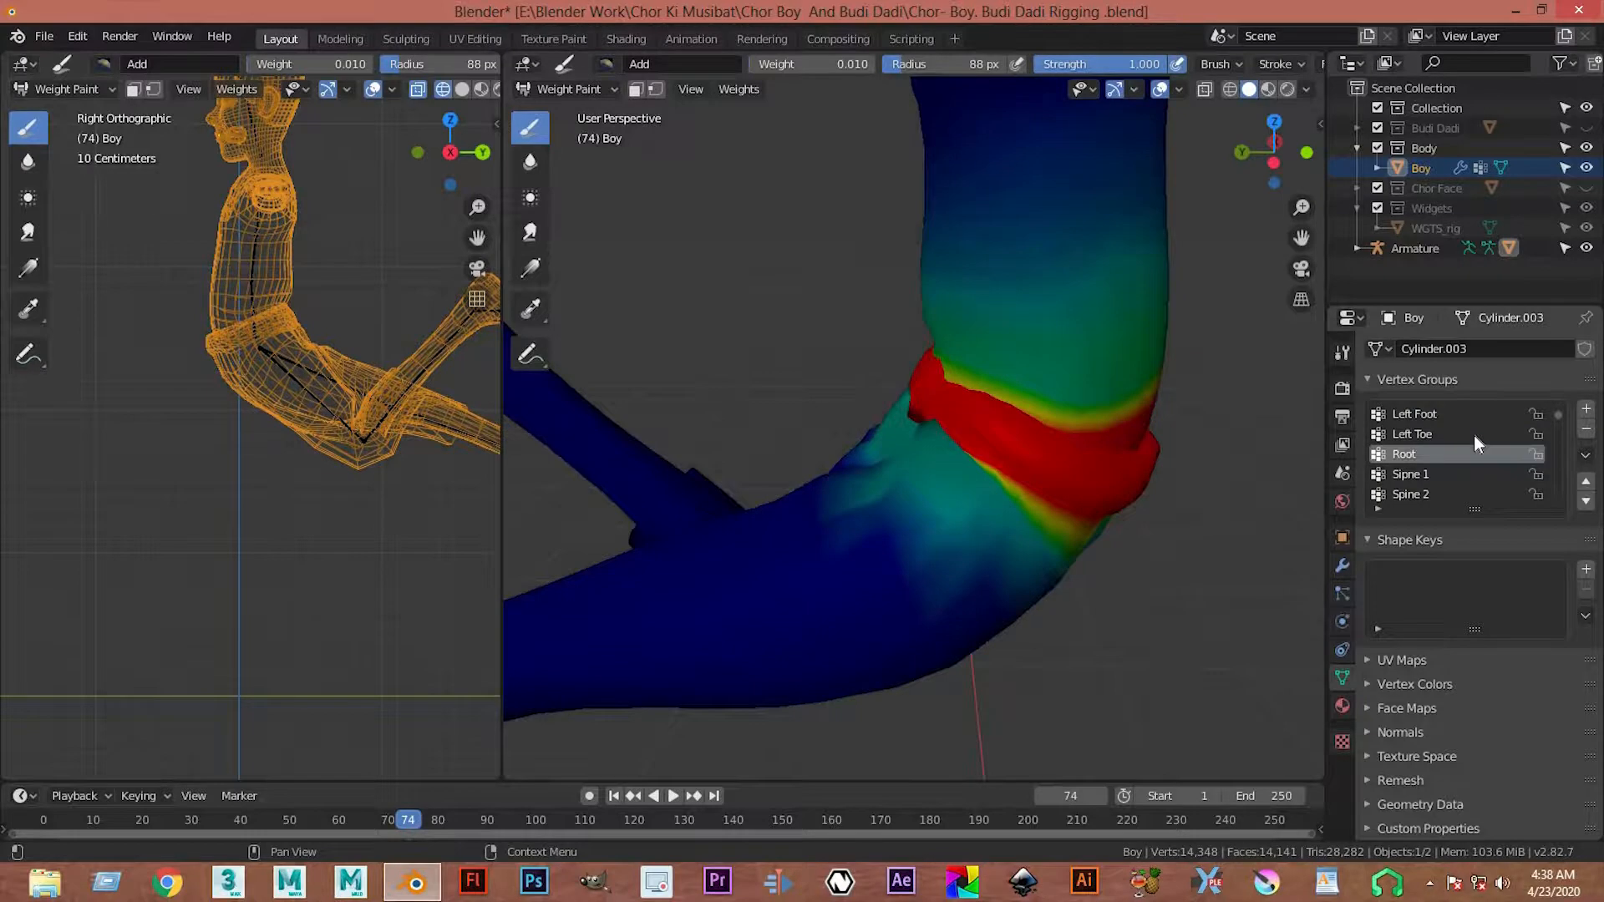
- Lower the Root weight on the seat of the trousers just below the waistband with the Subtract brush
middle_drag(838, 584, 1006, 451)
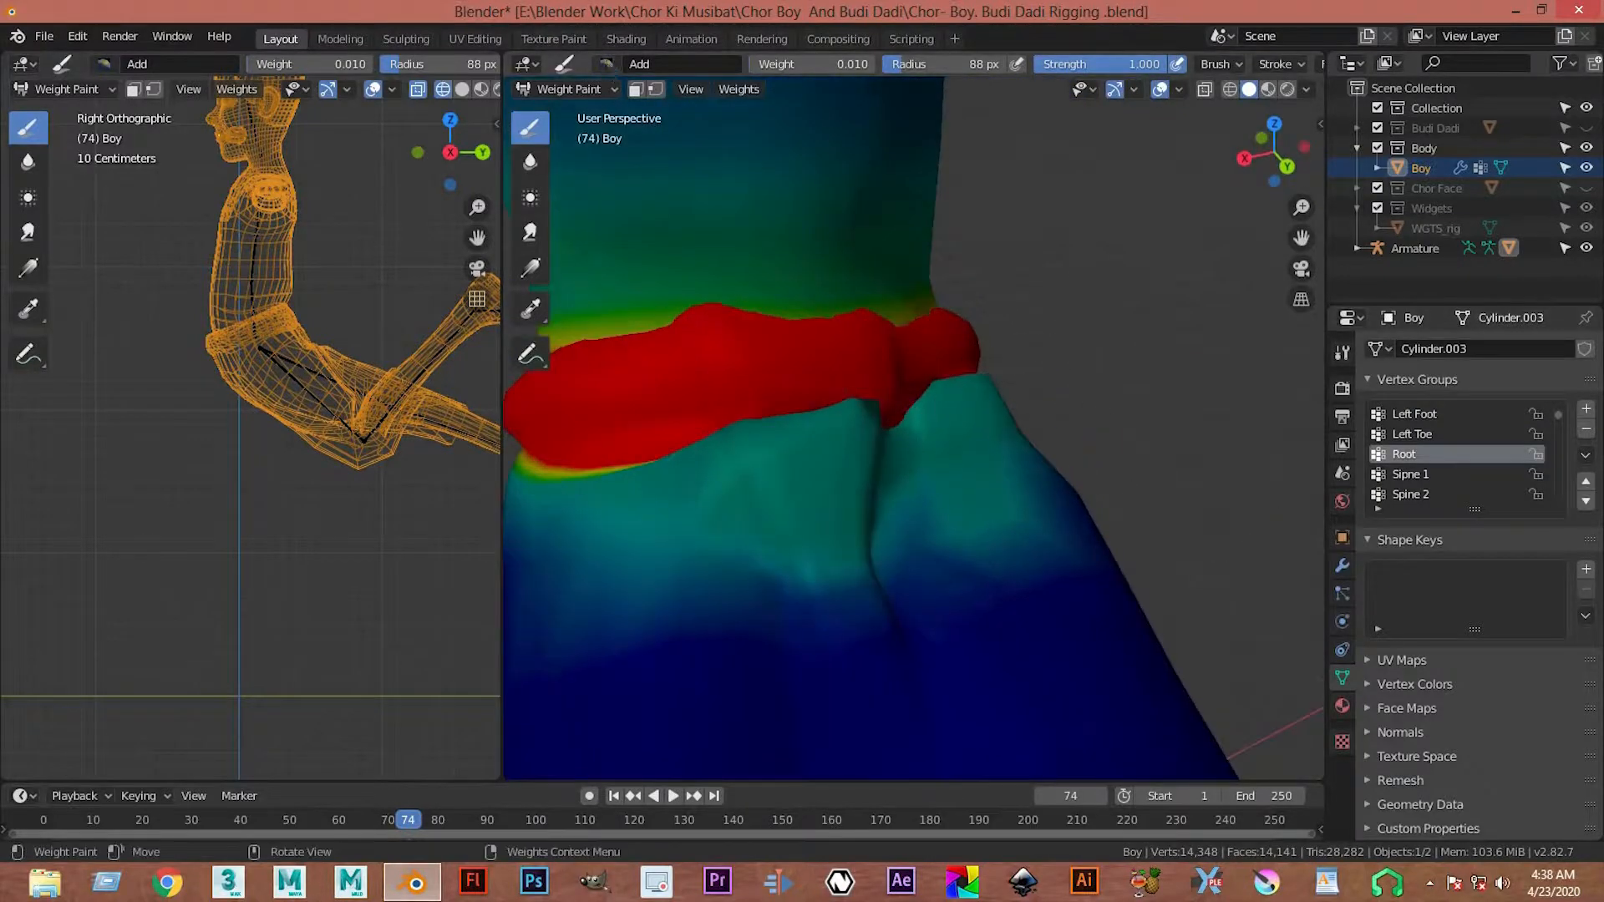
click(606, 63)
click(1120, 134)
mouse_move(931, 630)
middle_down()
mouse_move(792, 519)
mouse_move(635, 466)
middle_up()
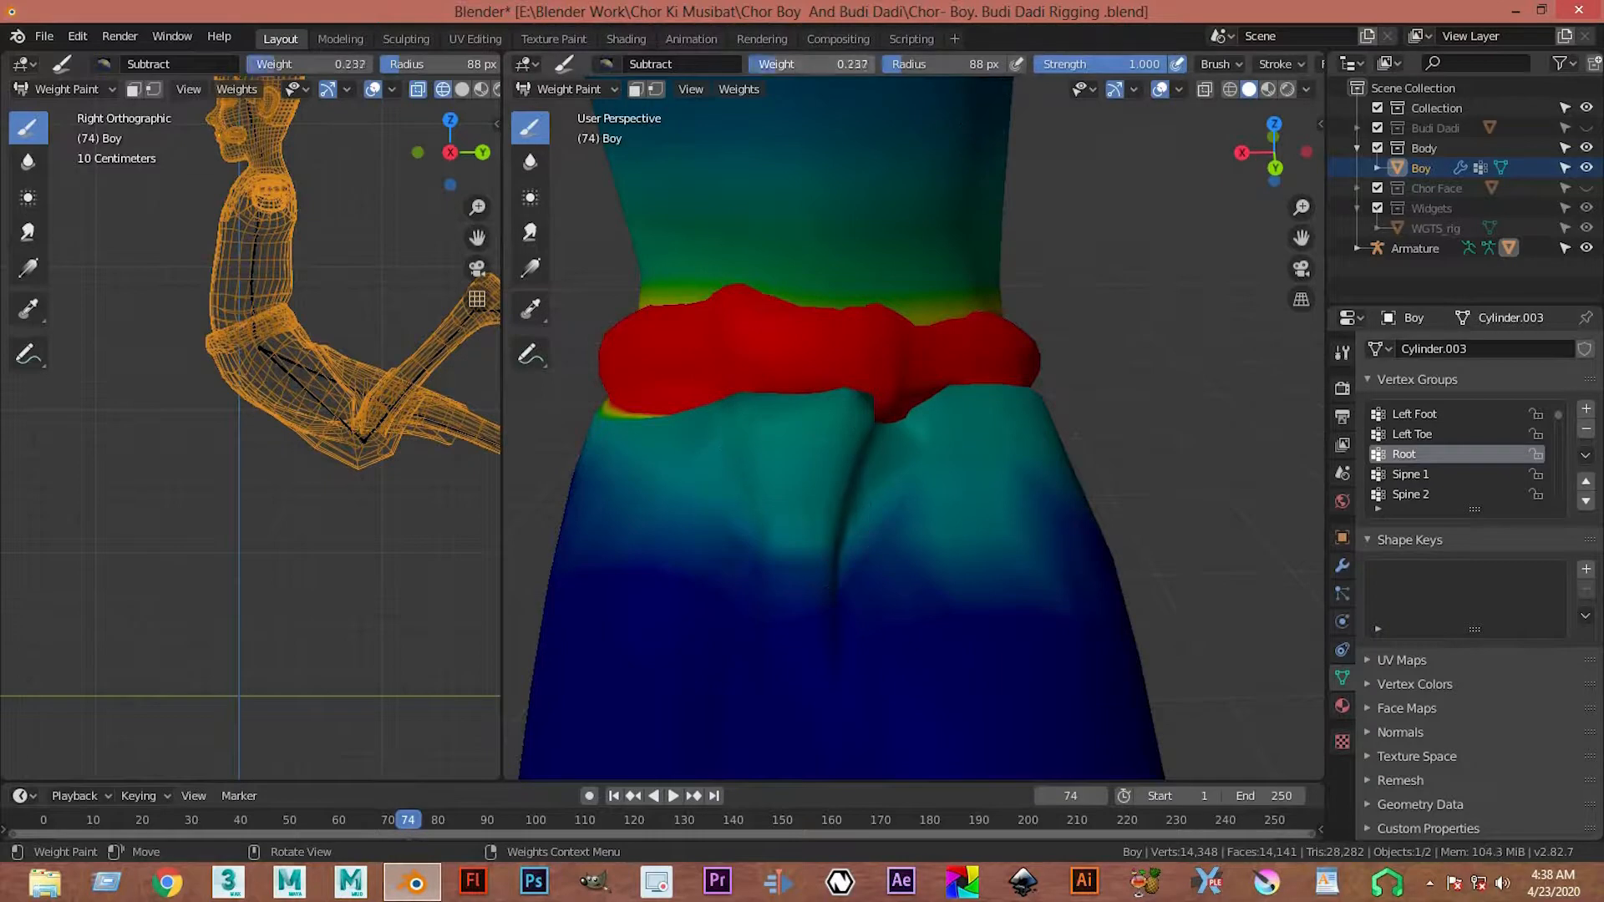
mouse_move(780, 501)
mouse_down()
mouse_move(795, 530)
mouse_move(1175, 566)
mouse_up()
middle_drag(732, 496, 947, 472)
drag(947, 470, 814, 651)
- Continue subtracting Root weight around the hip below the waistband with the brush weight at 0.401
scroll(849, 587, down, 3)
middle_drag(862, 559, 894, 531)
scroll(910, 519, up, 2)
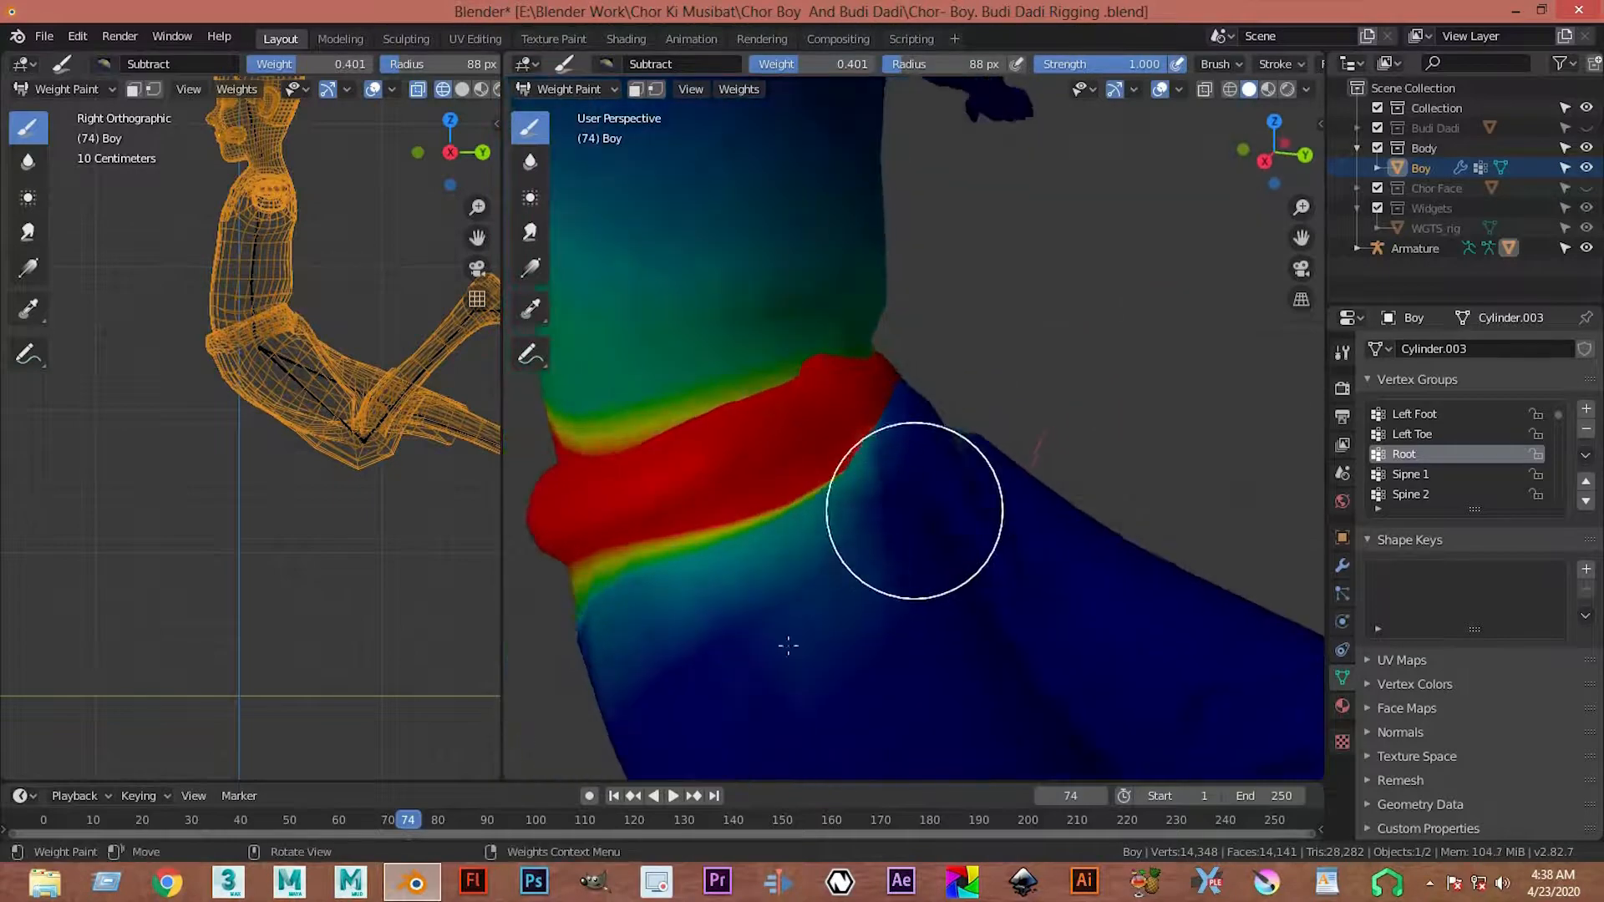
drag(910, 519, 655, 688)
scroll(1062, 382, down, 4)
middle_drag(1062, 381, 841, 447)
scroll(852, 447, up, 2)
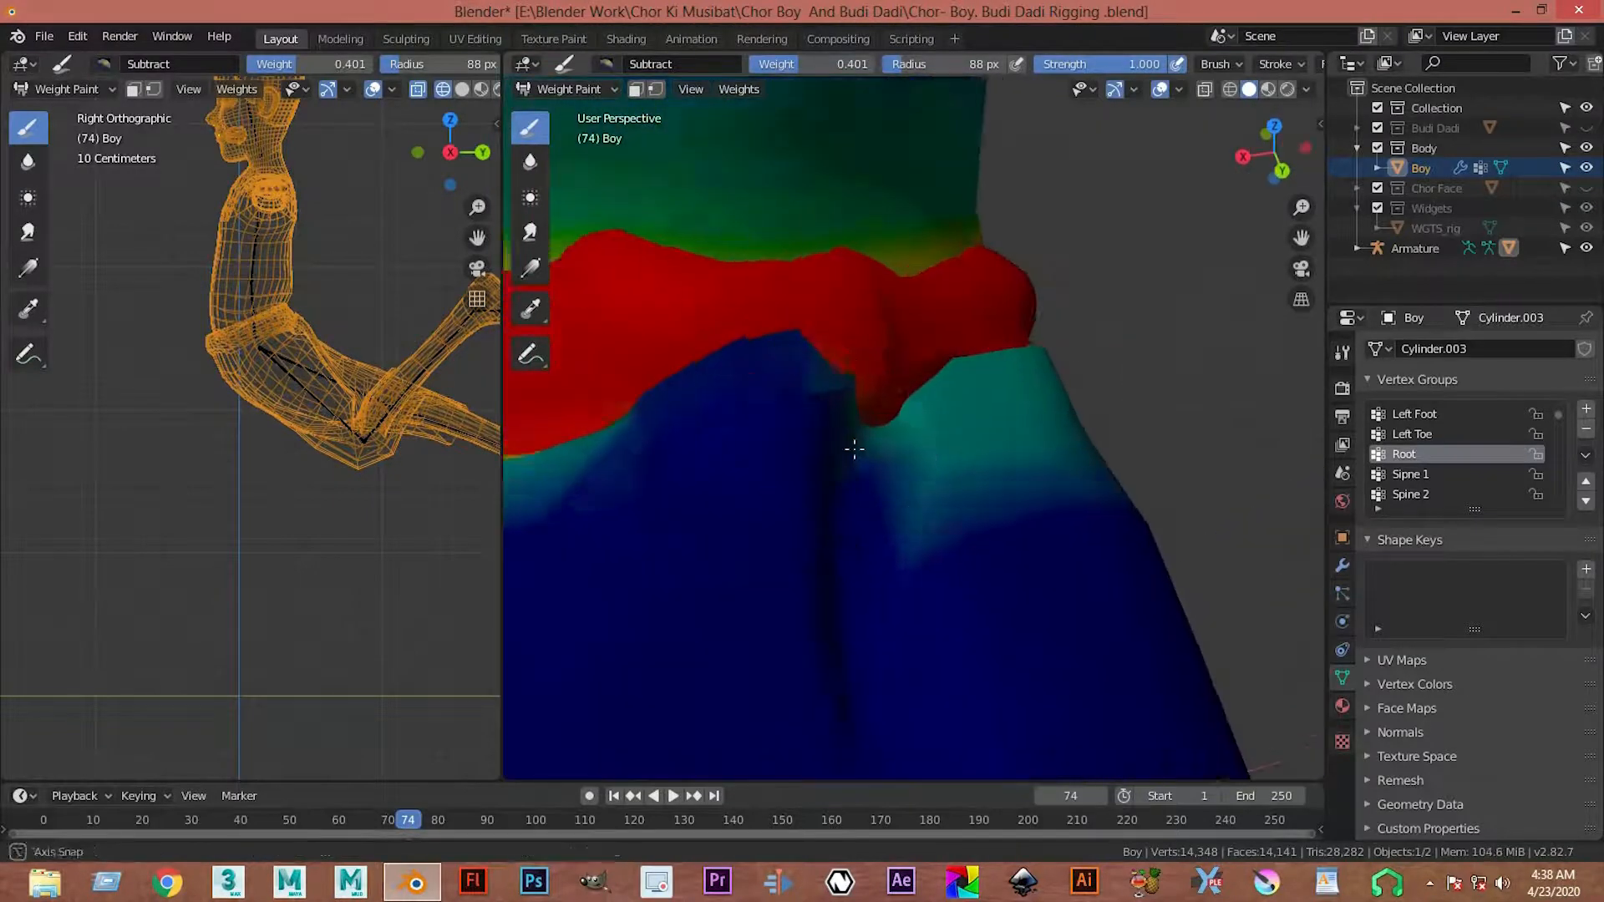
scroll(985, 466, down, 2)
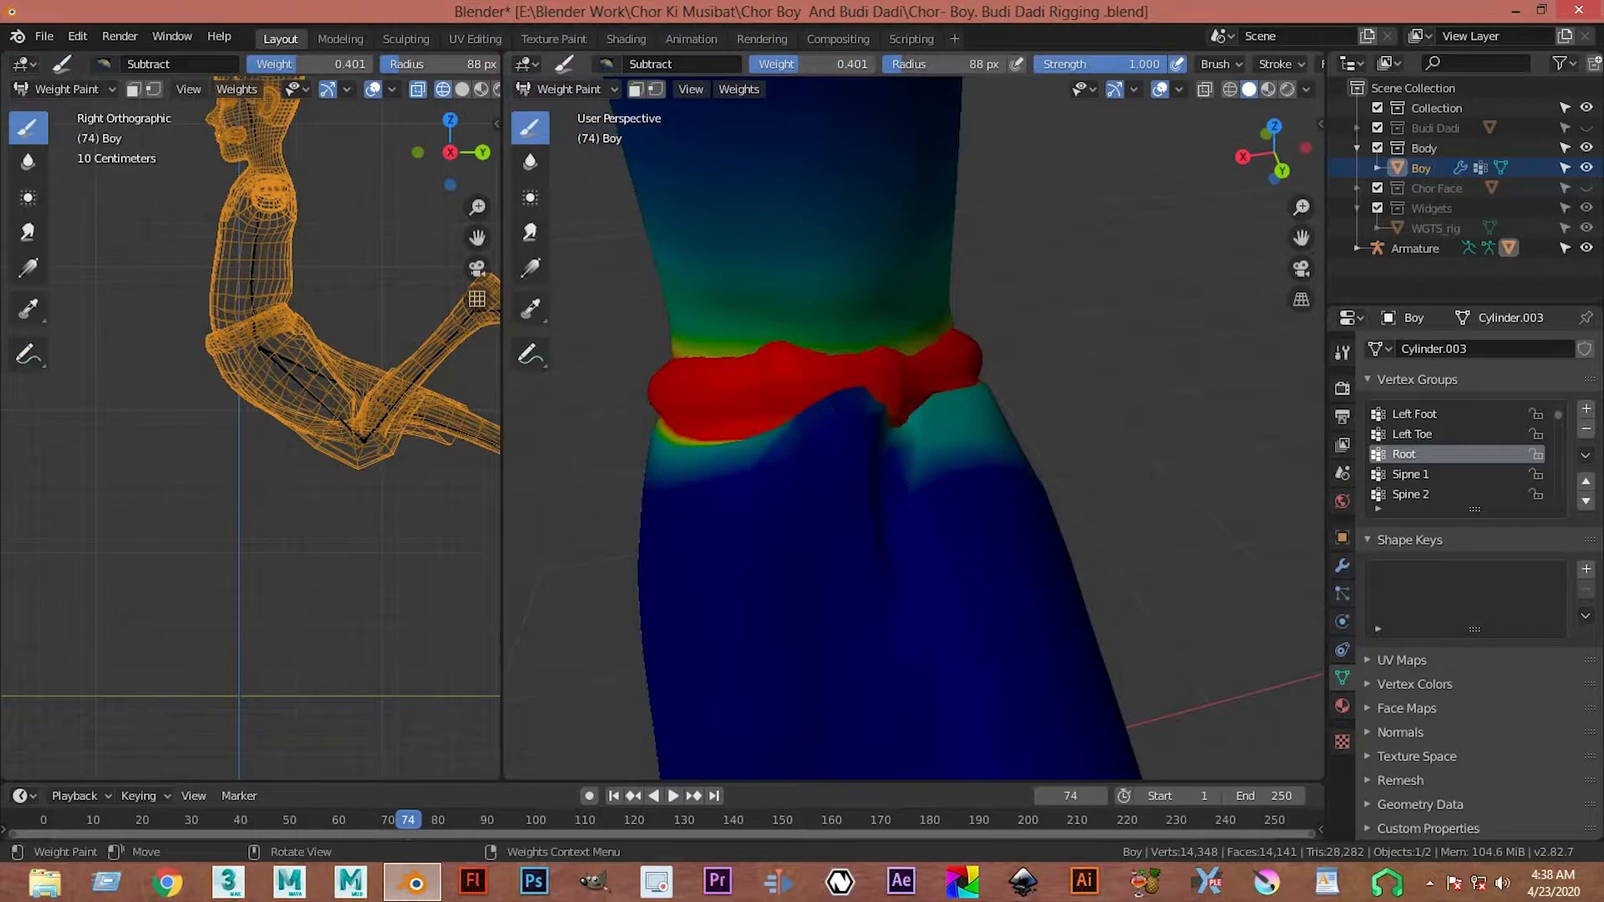
- Try the Multiply brush at 0.401 on the Root weights below the waistband and undo the stroke
click(606, 63)
click(604, 64)
click(1039, 140)
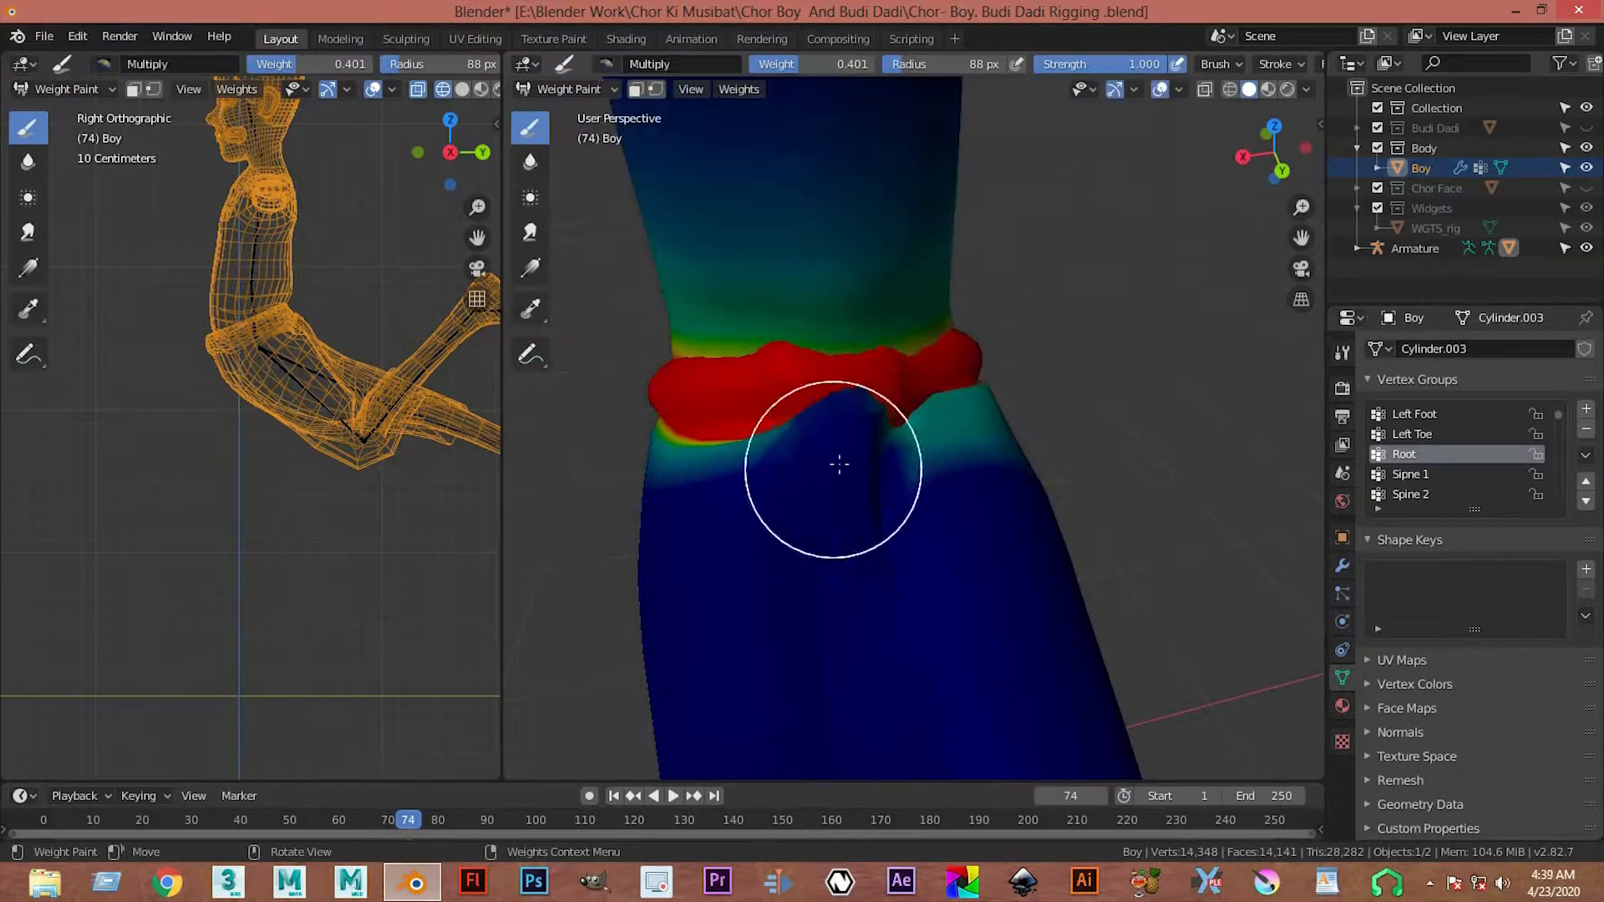
mouse_move(809, 458)
middle_down()
mouse_move(911, 455)
mouse_move(744, 487)
middle_up()
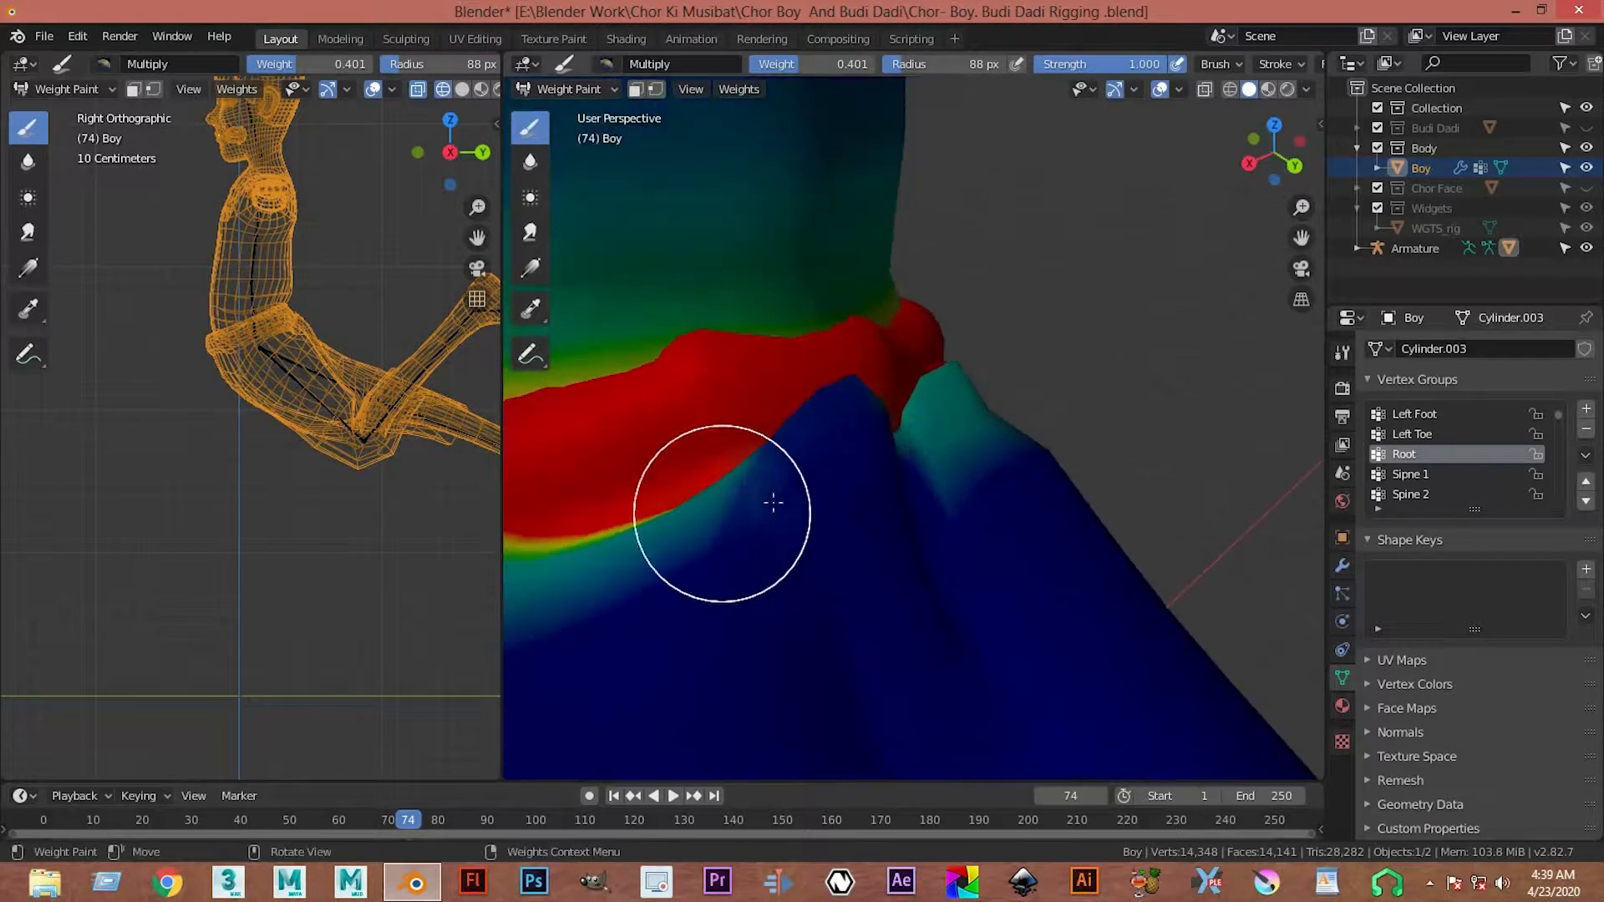
mouse_move(824, 478)
mouse_down()
mouse_move(755, 505)
mouse_move(824, 491)
mouse_move(848, 428)
mouse_up()
key(ctrl+z)
- Build up the Root weight on the seat of the trousers below the waistband with the Add brush at 0.190
click(607, 67)
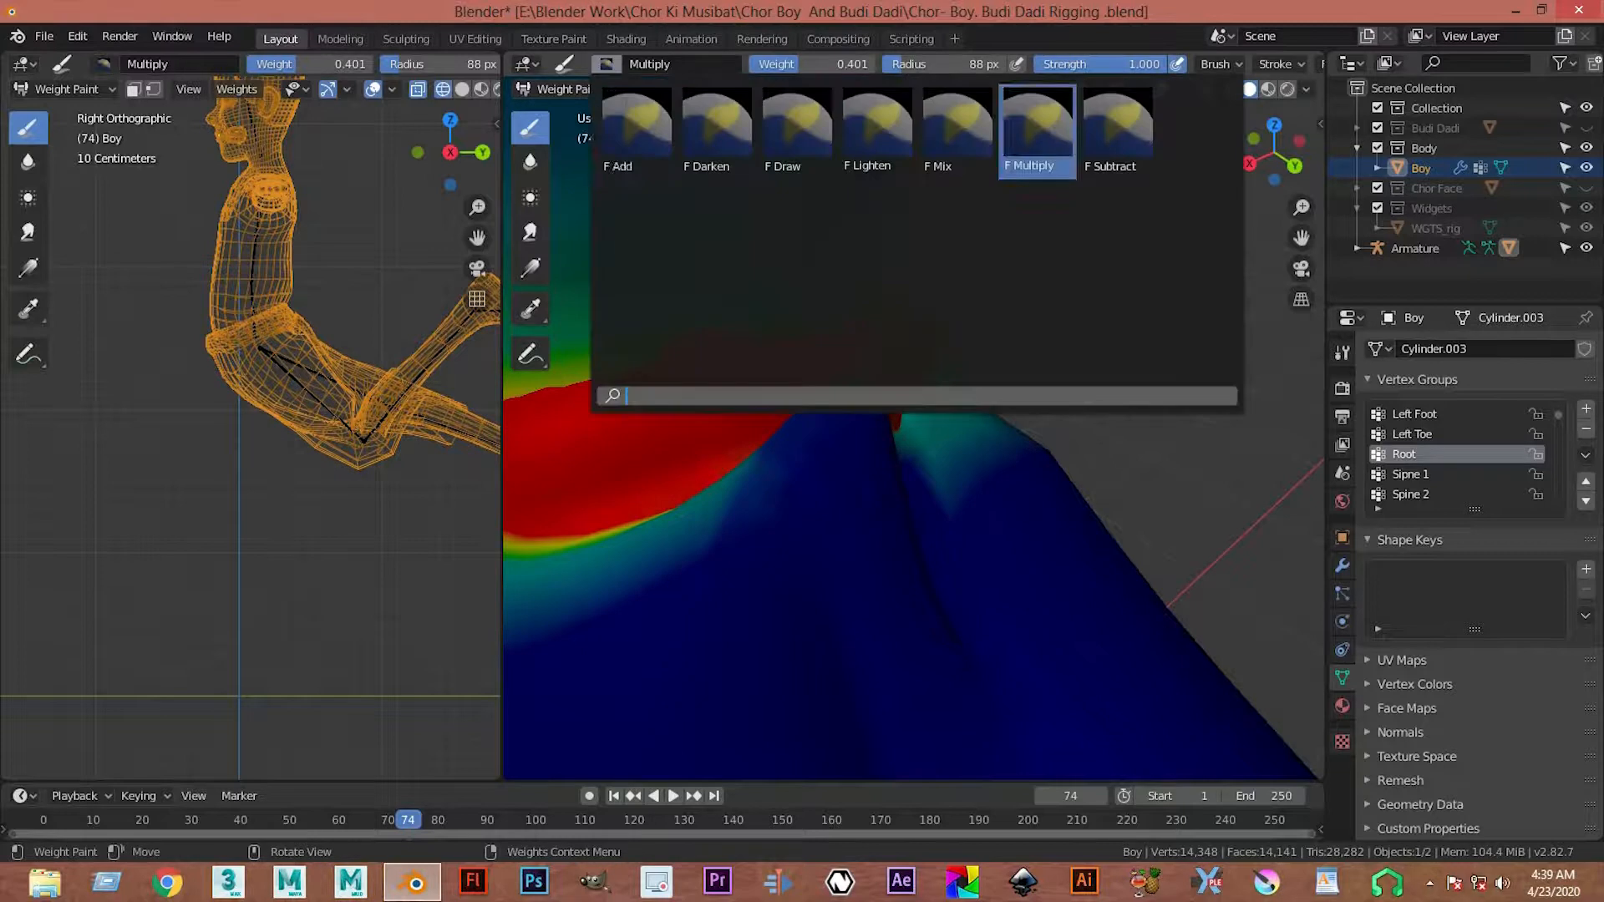
click(644, 134)
drag(794, 519, 751, 513)
key(ctrl+z)
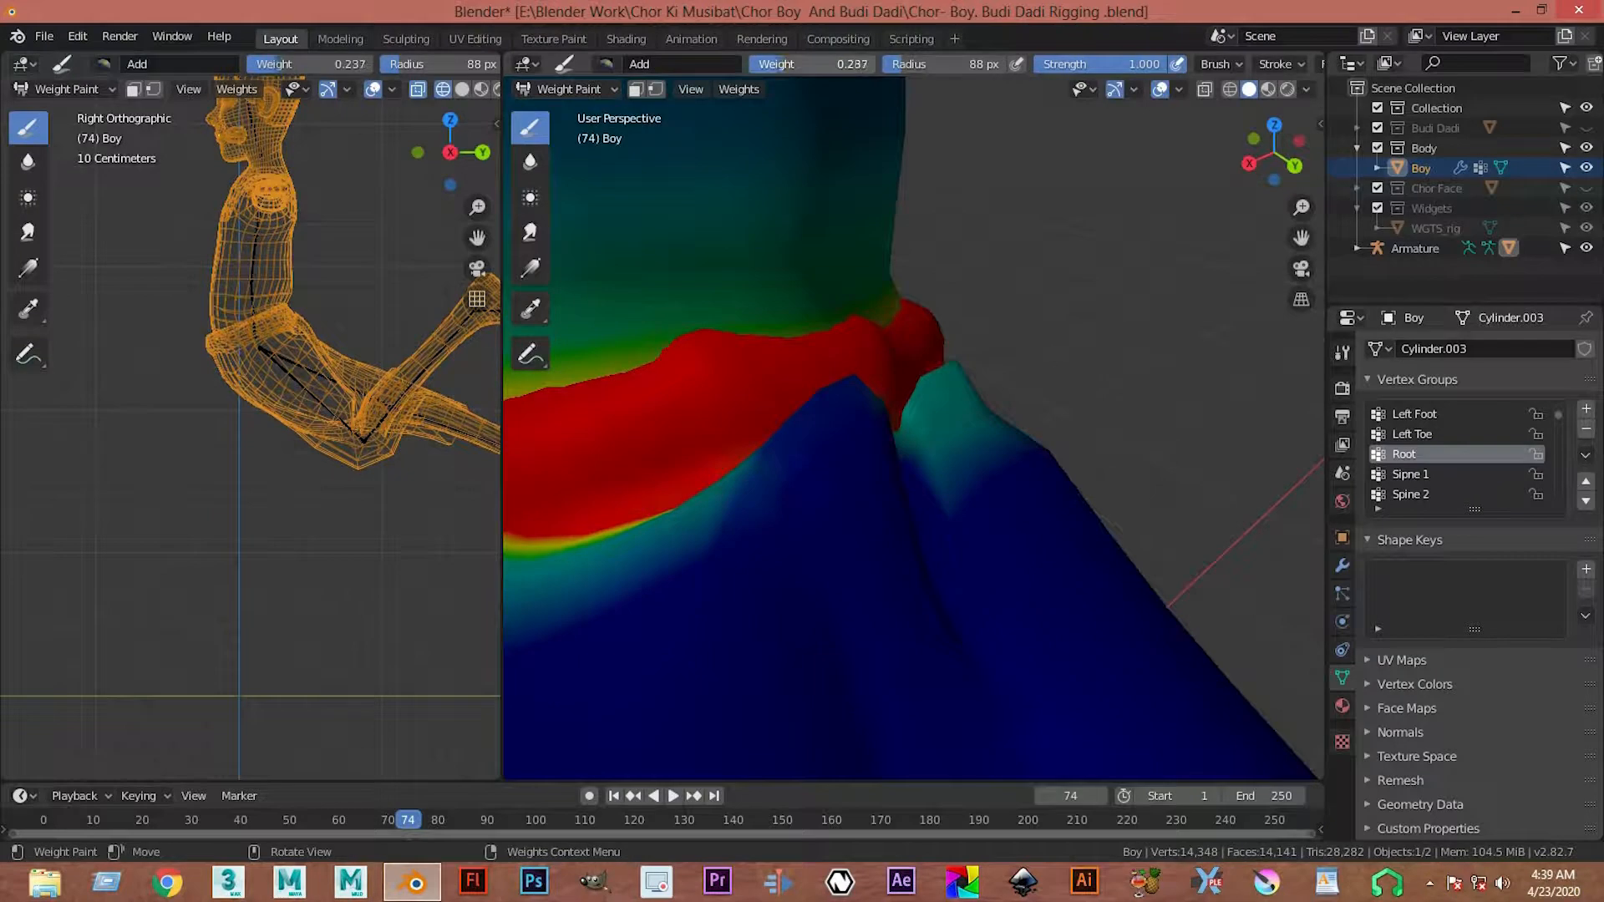
mouse_move(878, 524)
mouse_down()
mouse_move(734, 528)
mouse_move(880, 440)
mouse_move(869, 426)
mouse_move(691, 509)
mouse_move(888, 448)
mouse_up()
middle_drag(888, 447, 830, 464)
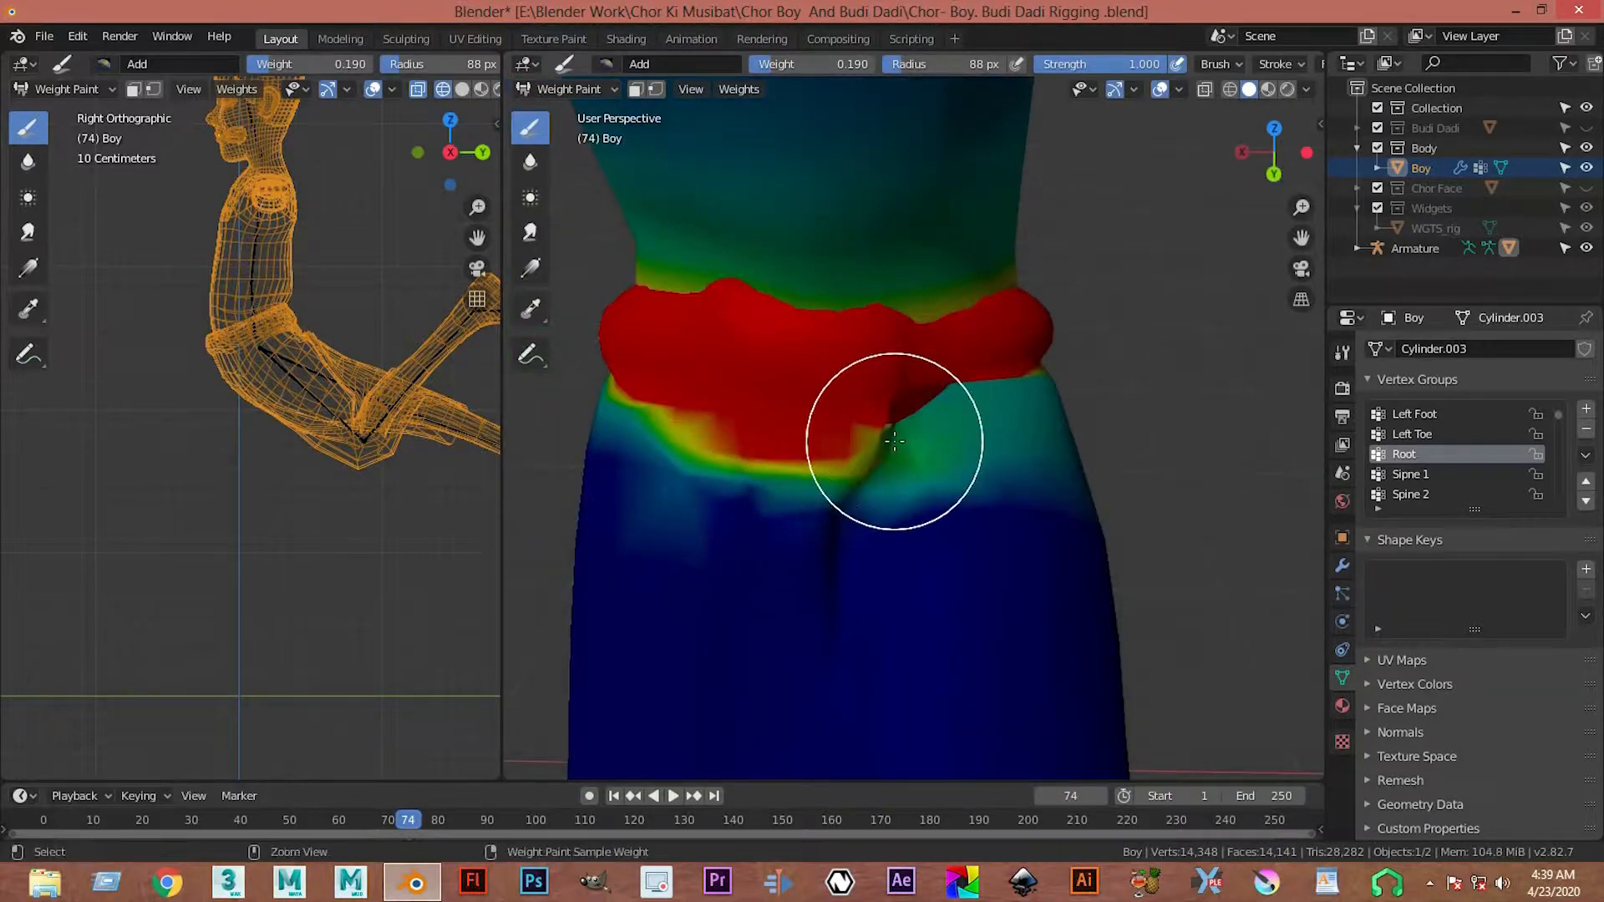
- Extend the added Root weight around both hips below the waistband, keeping the brush weight at 0.190
middle_drag(926, 477, 885, 425)
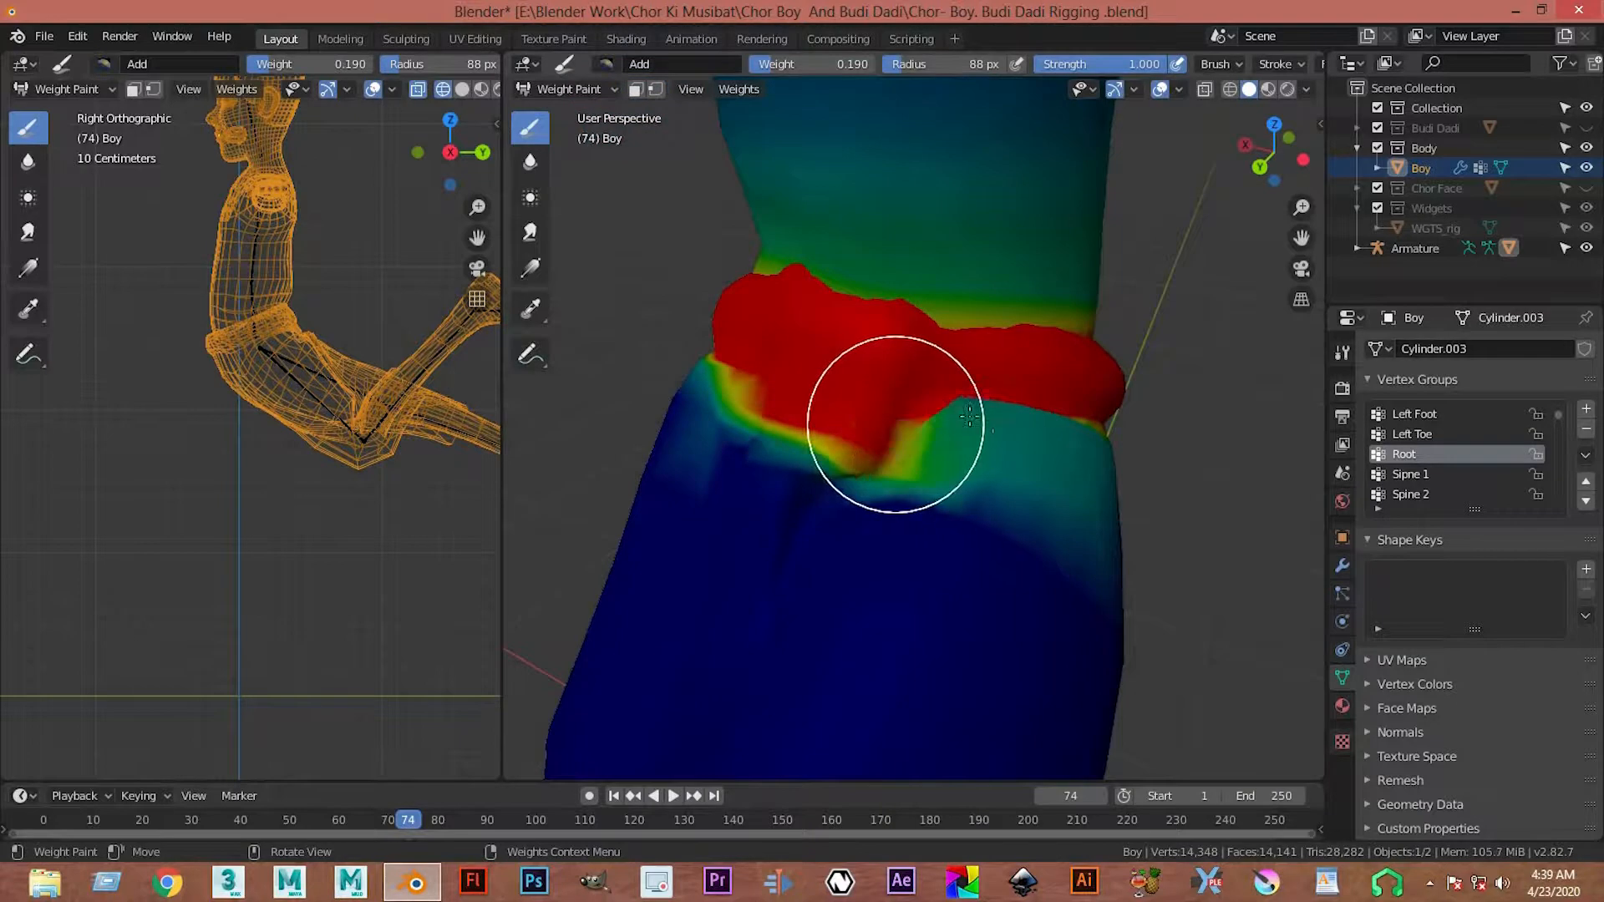
mouse_move(1067, 422)
middle_down()
mouse_move(1002, 501)
mouse_move(1244, 471)
mouse_move(1041, 499)
middle_up()
middle_drag(803, 521, 864, 464)
middle_drag(598, 524, 976, 430)
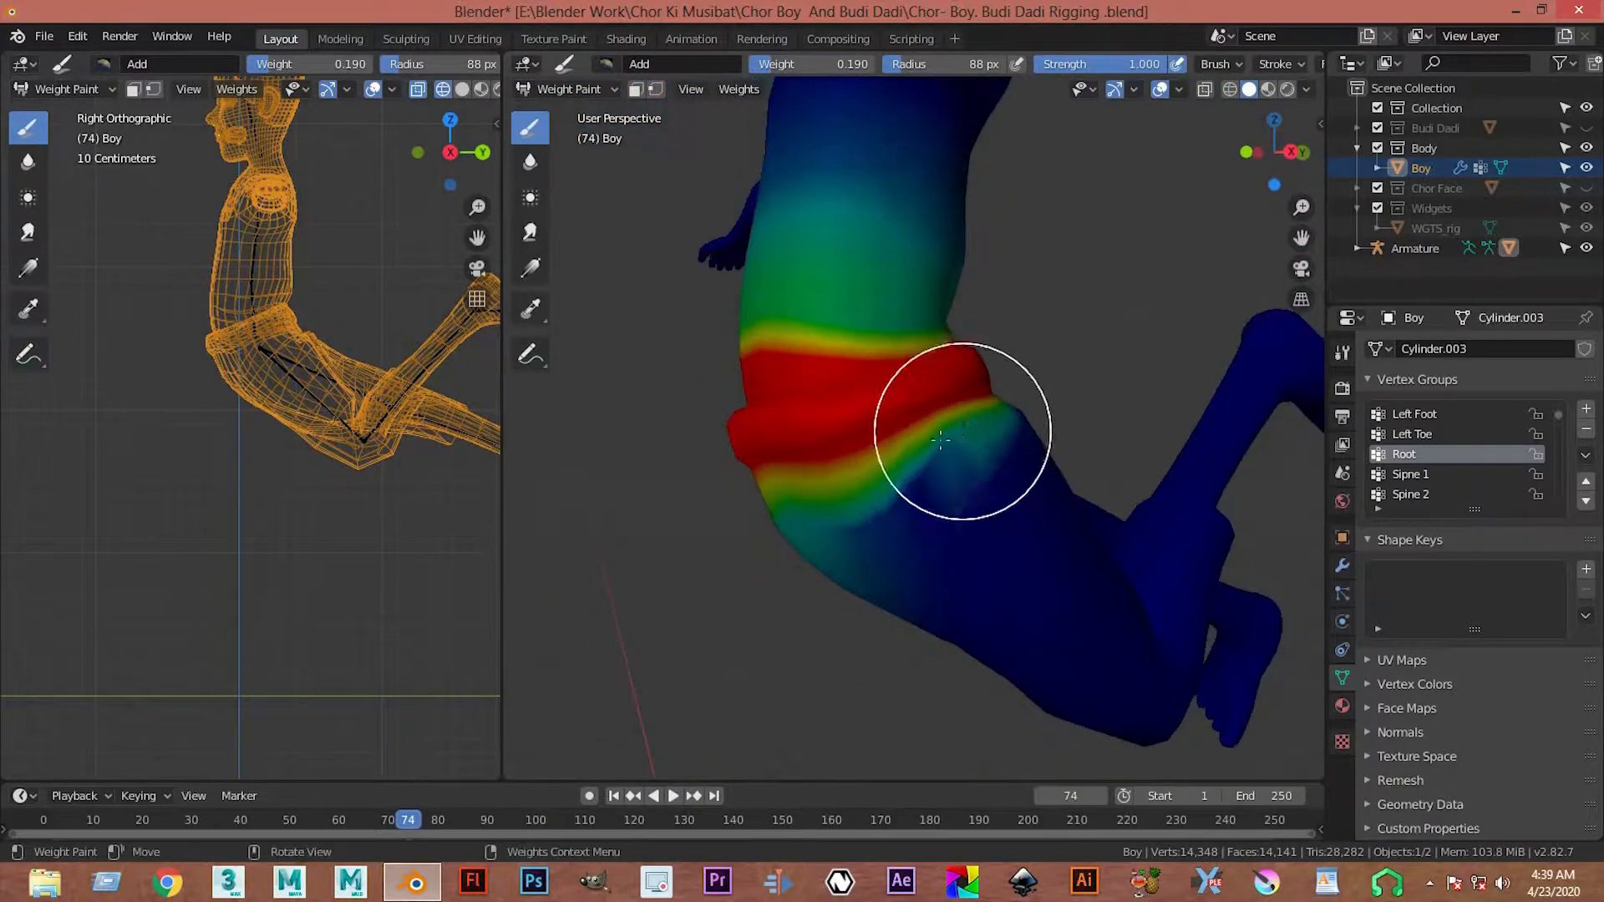
middle_drag(817, 477, 1012, 461)
middle_drag(721, 346, 1048, 449)
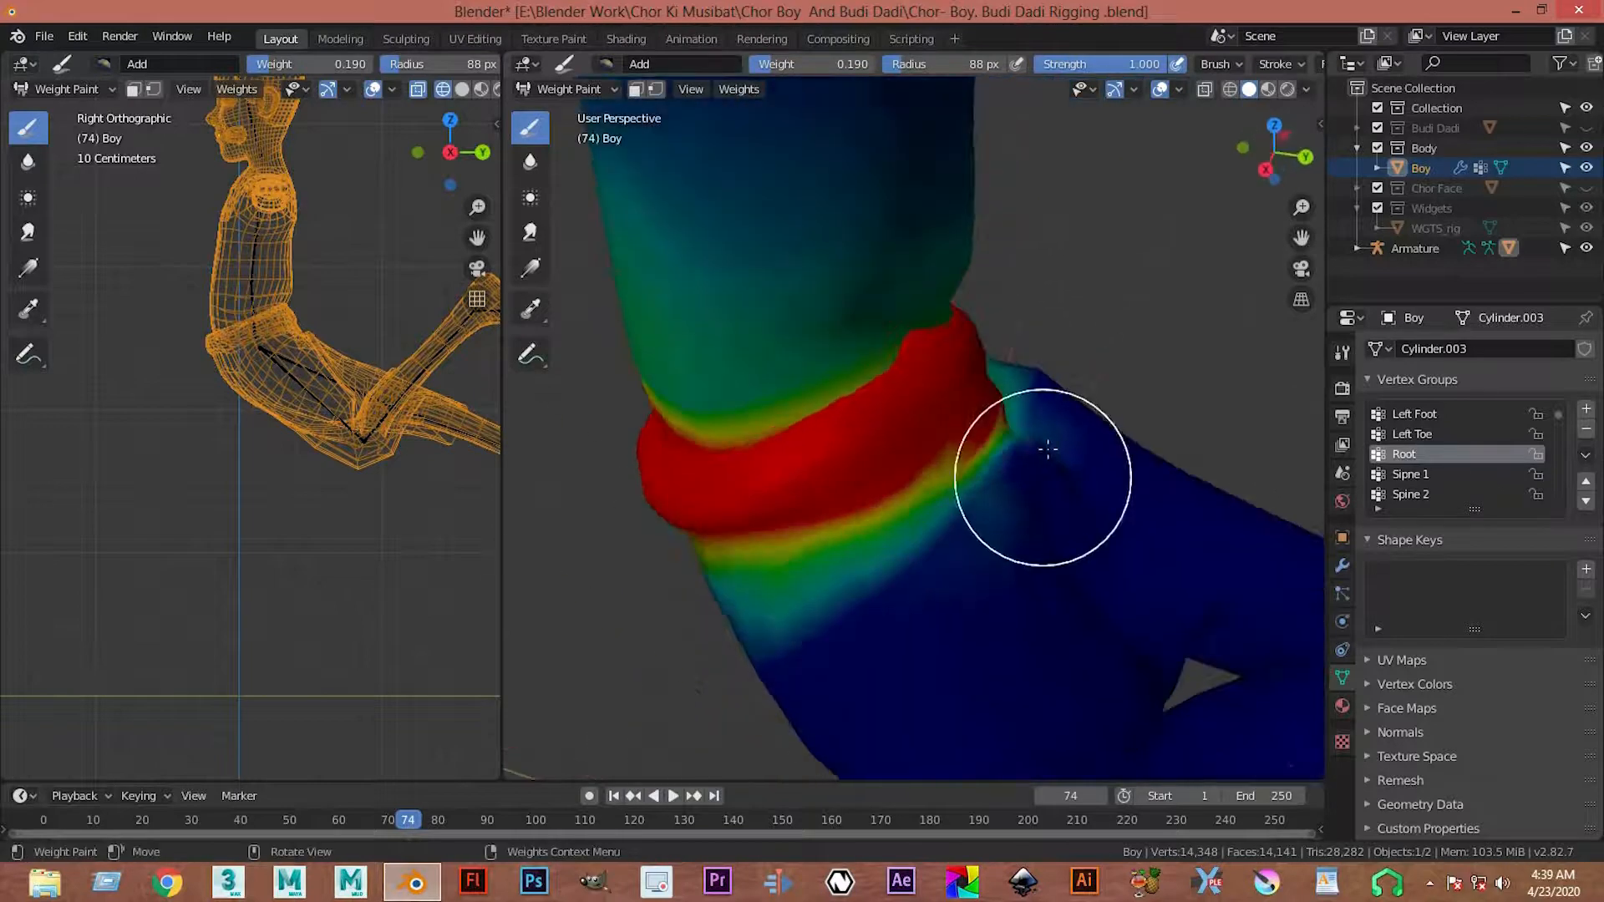
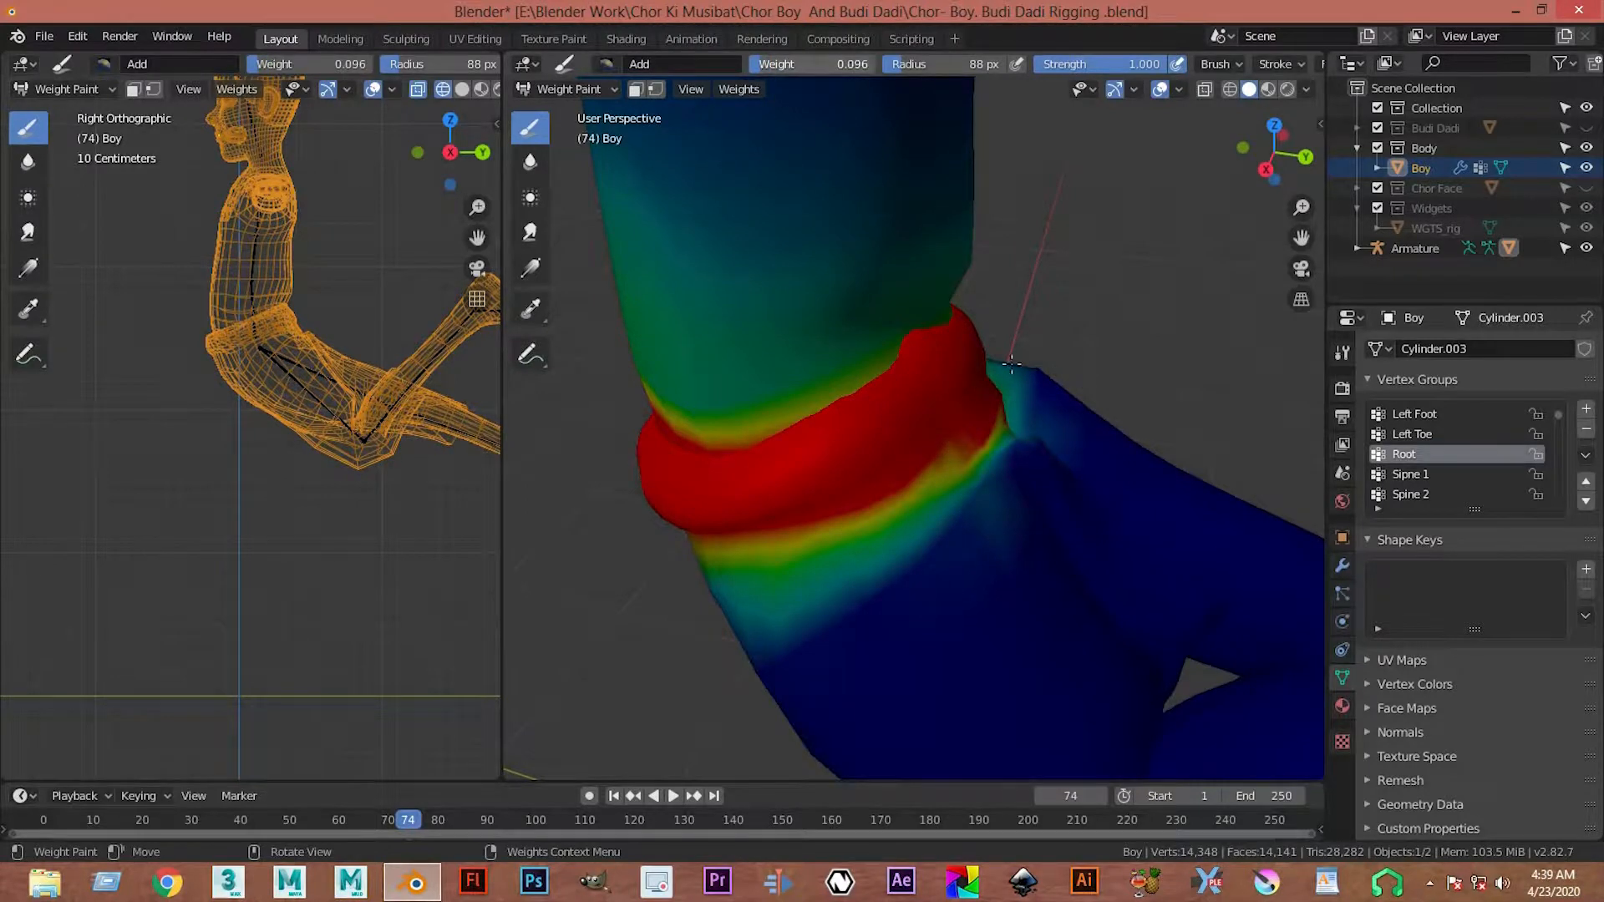
- Soften the Root weight falloff around the upper trousers with the Add brush at 0.096
middle_drag(999, 478, 857, 439)
mouse_move(981, 522)
mouse_down()
mouse_move(905, 537)
mouse_move(954, 539)
mouse_move(795, 530)
mouse_move(651, 430)
mouse_move(680, 415)
mouse_up()
middle_drag(680, 415, 730, 524)
mouse_move(729, 518)
mouse_down()
mouse_move(752, 508)
mouse_move(877, 542)
mouse_up()
middle_drag(1046, 443, 795, 433)
drag(993, 504, 935, 537)
mouse_move(935, 537)
middle_down()
mouse_move(978, 401)
mouse_move(802, 500)
mouse_move(751, 490)
mouse_move(845, 469)
mouse_move(1002, 482)
middle_up()
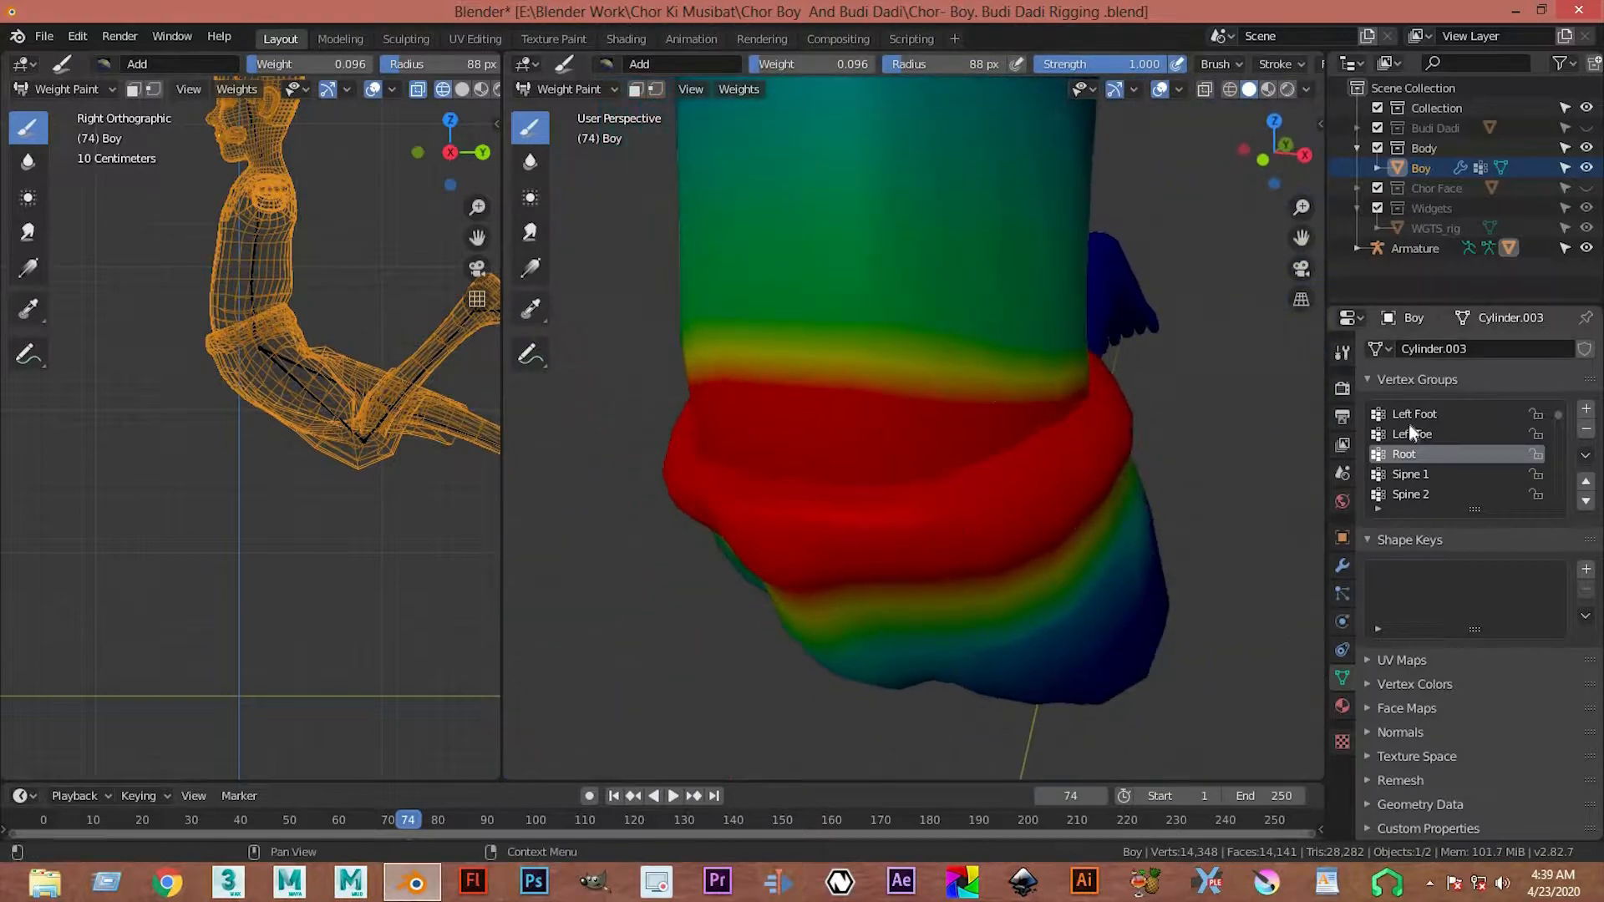
- Compare the Left Leg Uper and Root weights at the front waistband, check the arm groups, and return to Left Leg Uper
scroll(1433, 418, down, 3)
scroll(1452, 459, up, 4)
click(1453, 435)
mouse_move(1045, 524)
middle_down()
mouse_move(1049, 554)
mouse_move(970, 547)
mouse_move(924, 617)
mouse_move(1042, 602)
mouse_move(1003, 585)
mouse_move(989, 610)
mouse_move(991, 519)
mouse_move(977, 562)
mouse_move(1056, 549)
mouse_move(1077, 467)
middle_up()
scroll(1002, 584, up, 4)
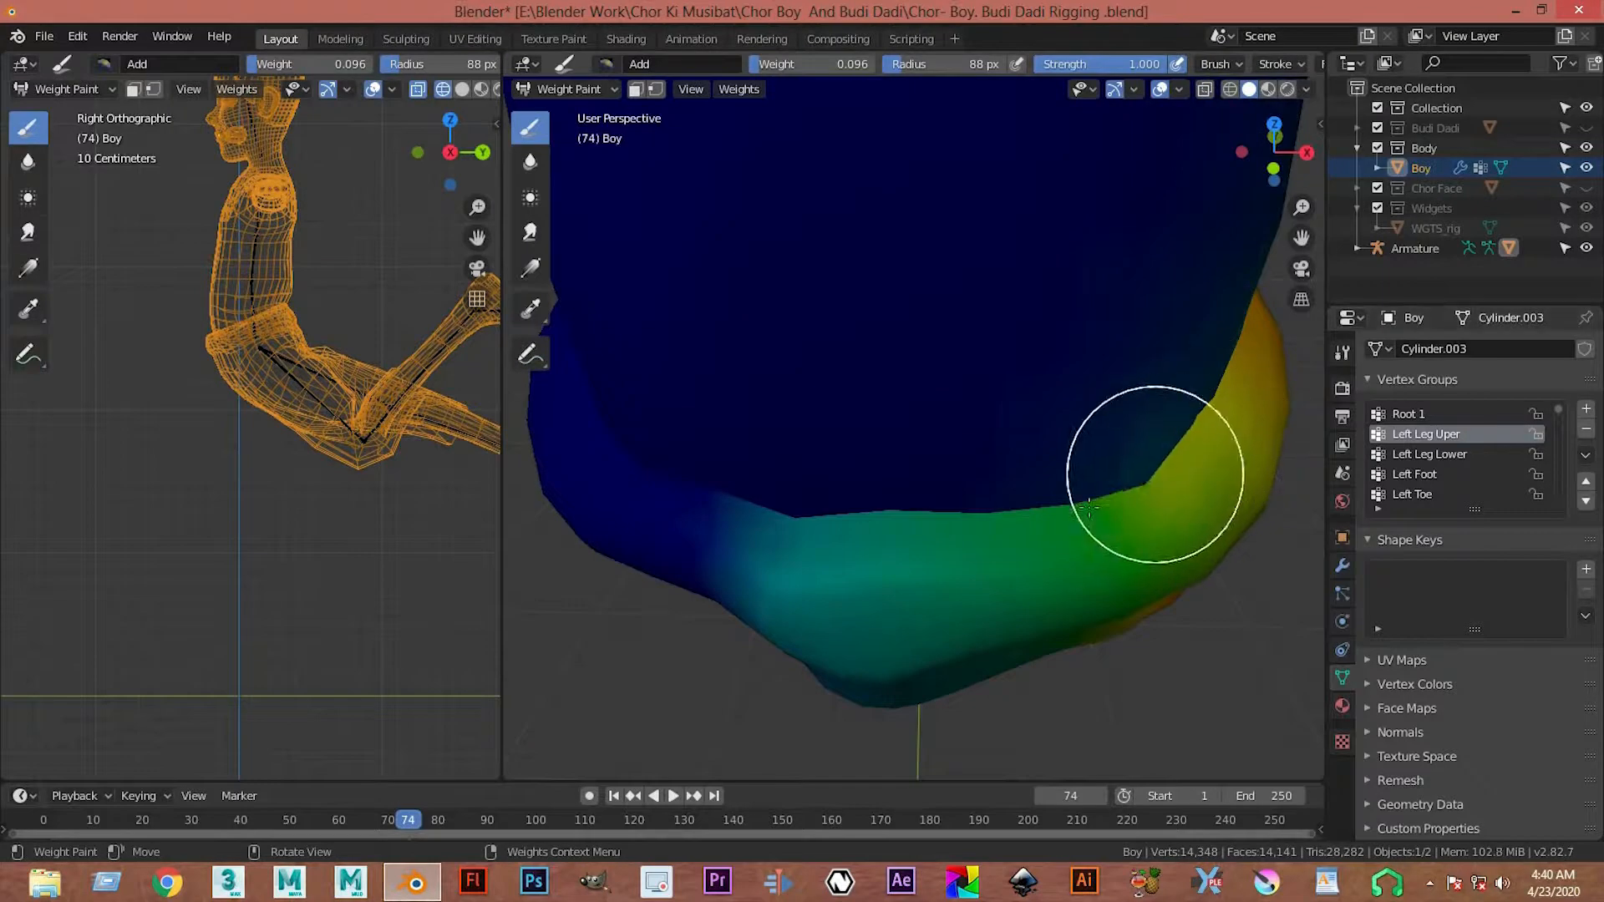
ctrl+click(886, 225)
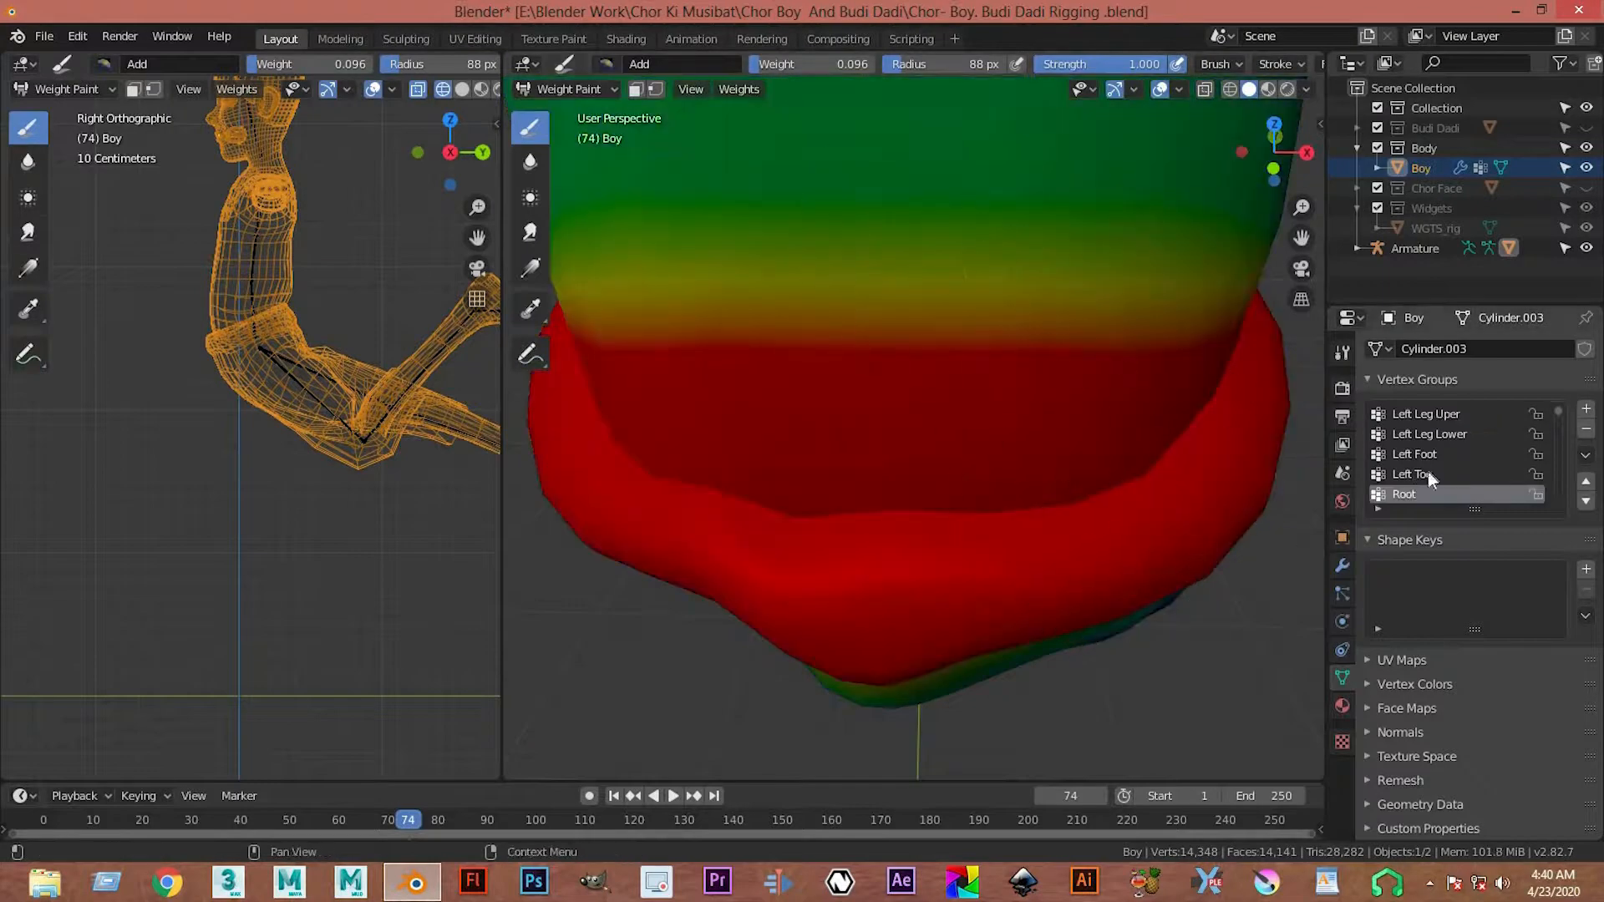
scroll(1436, 490, down, 6)
scroll(1430, 478, down, 4)
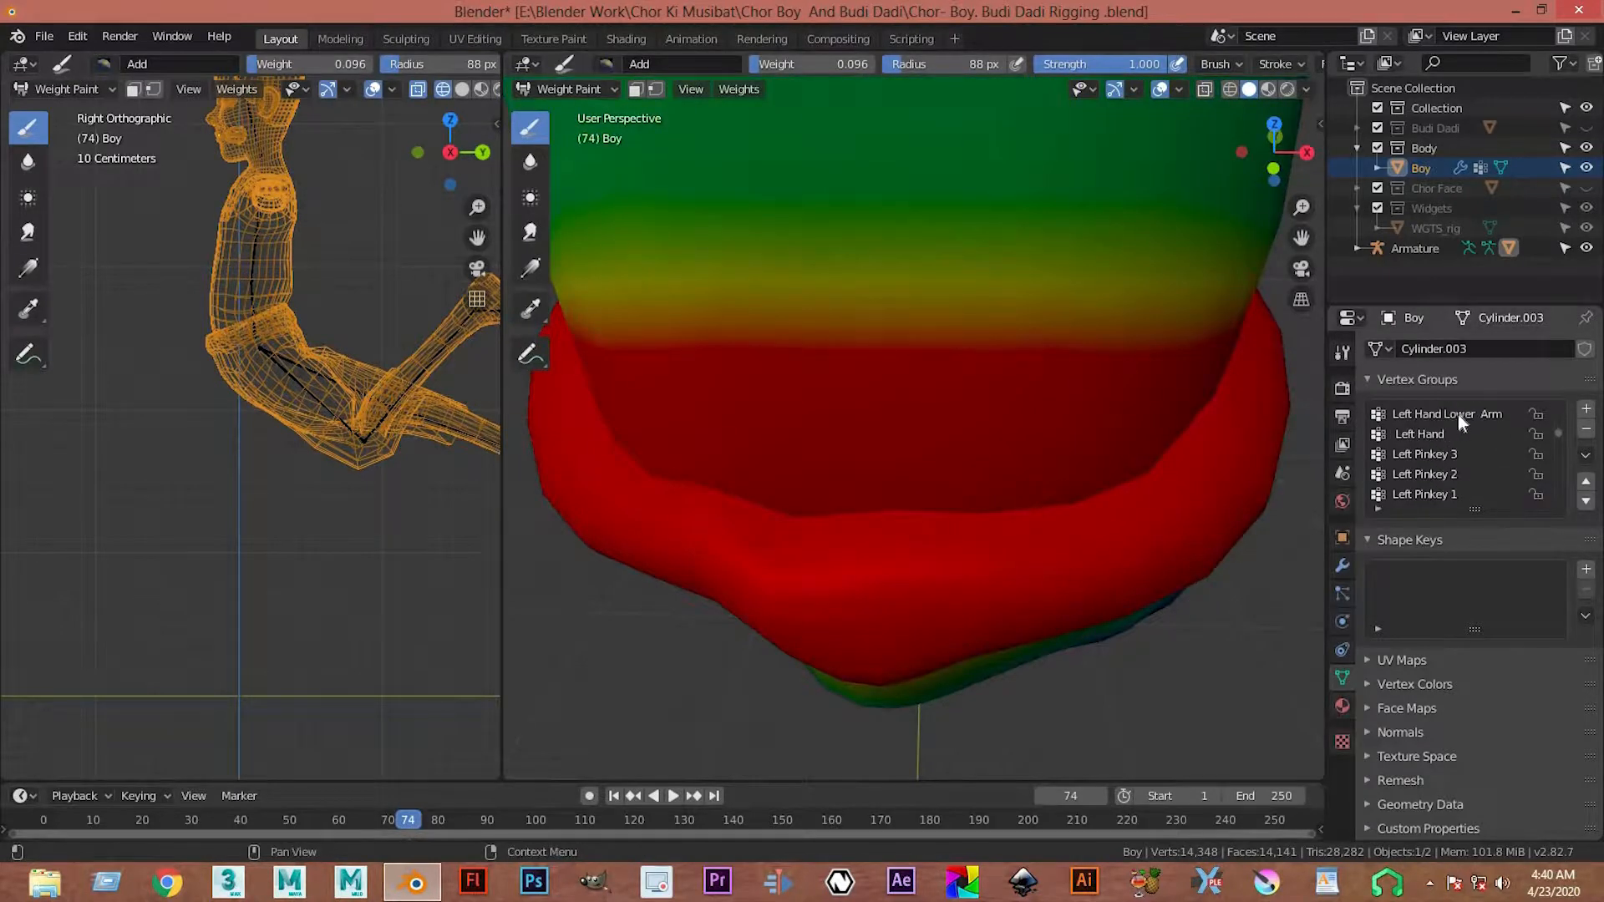
click(1457, 415)
scroll(1460, 478, up, 5)
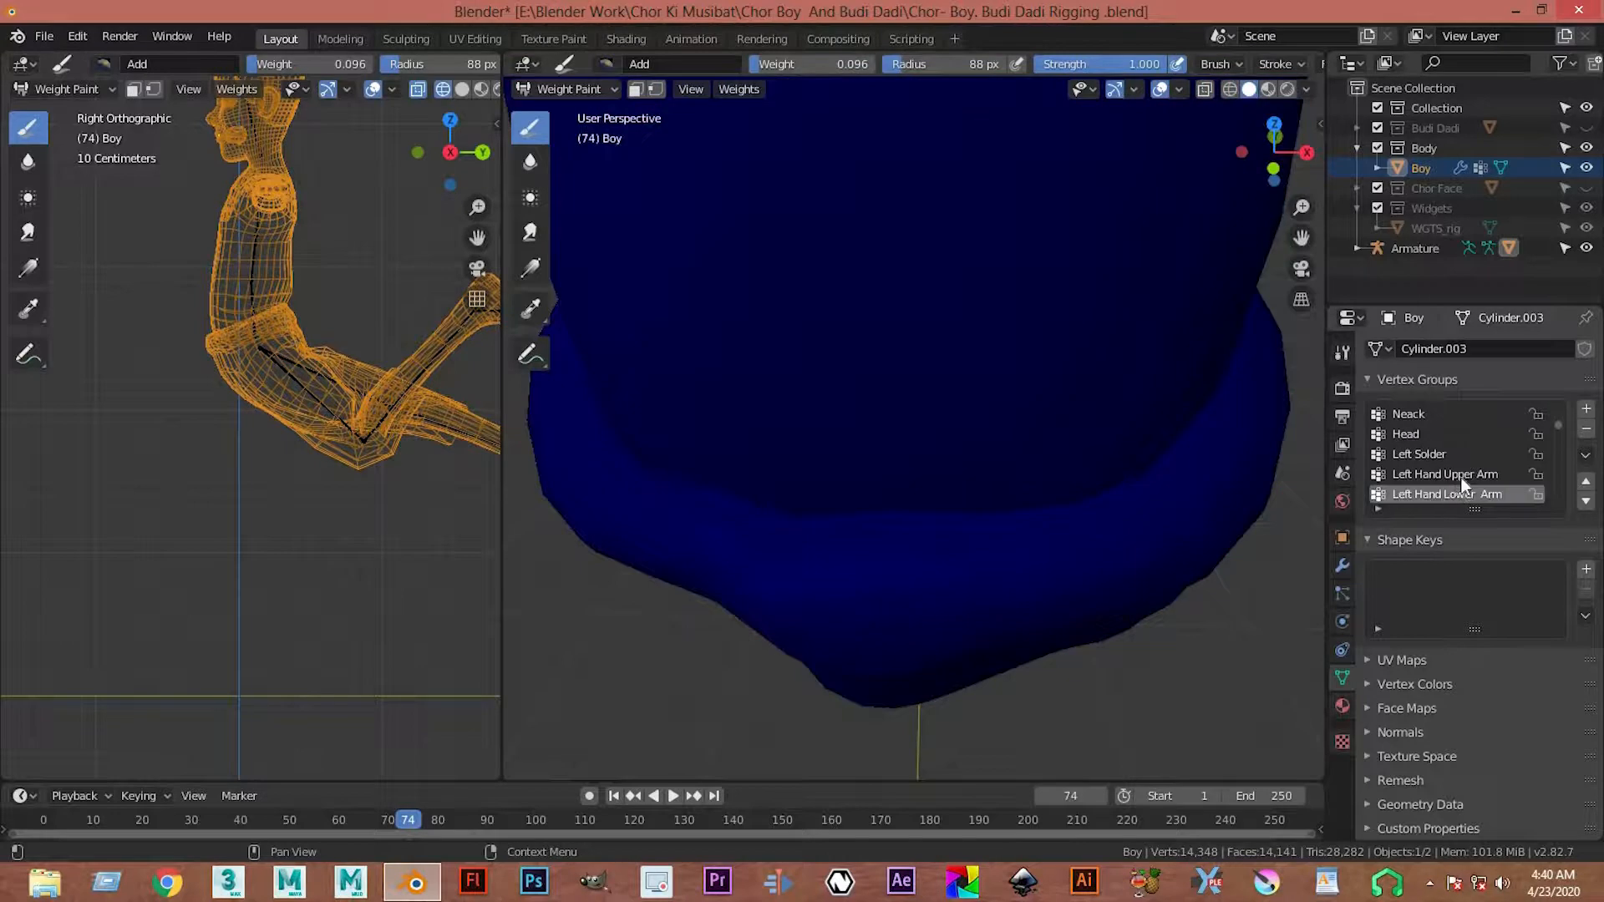
scroll(1457, 468, down, 5)
scroll(1454, 453, down, 1)
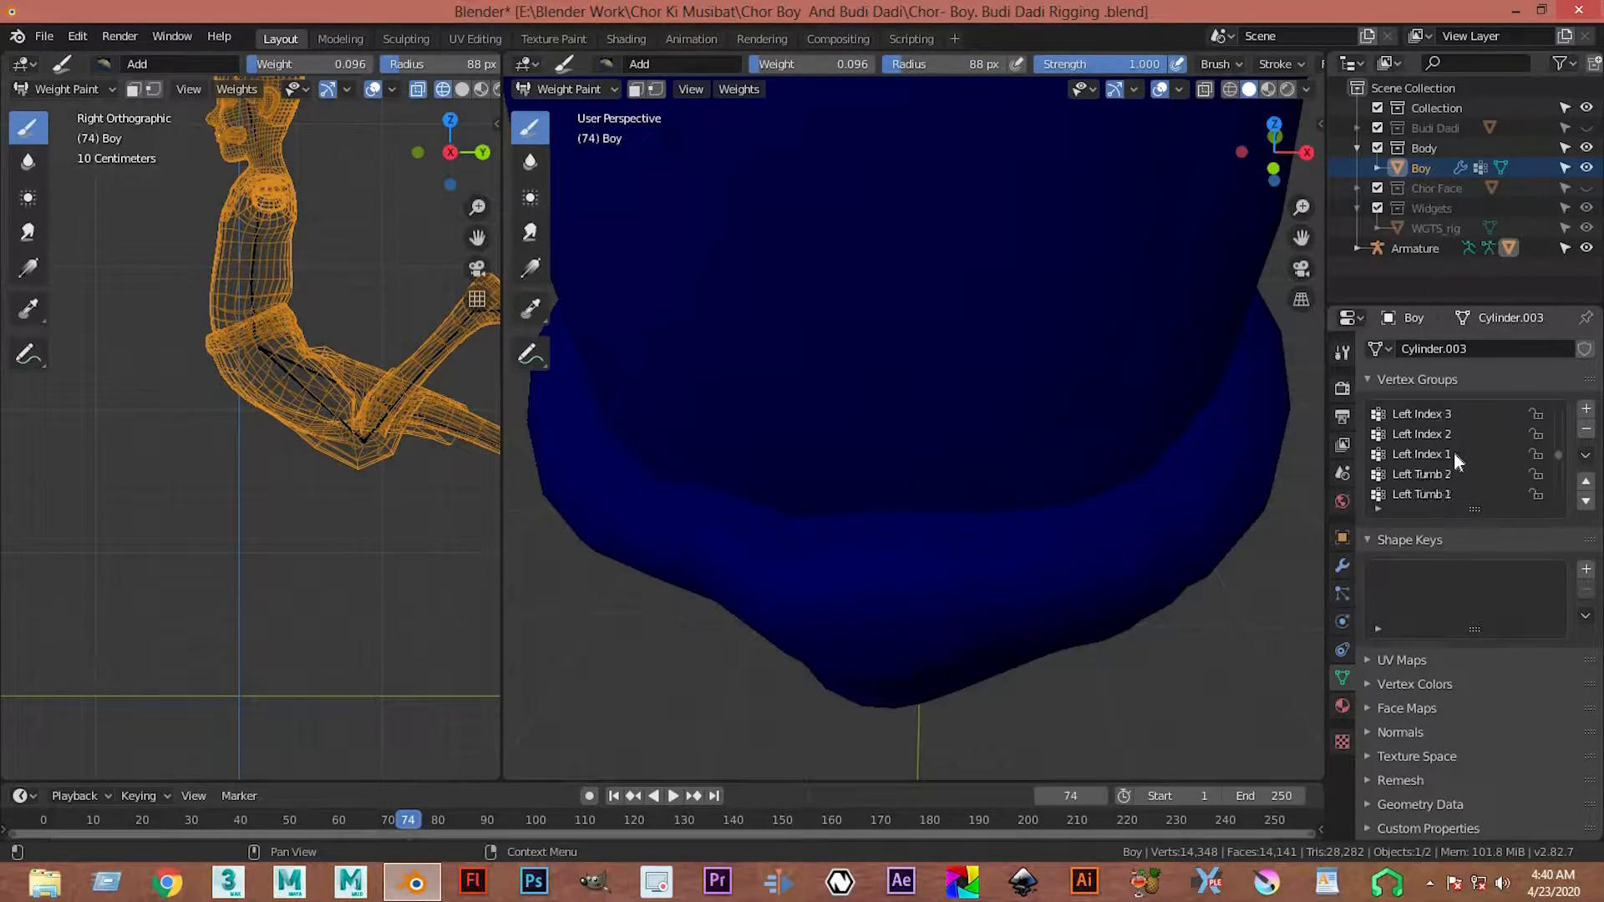
scroll(1454, 453, up, 2)
scroll(1454, 453, up, 10)
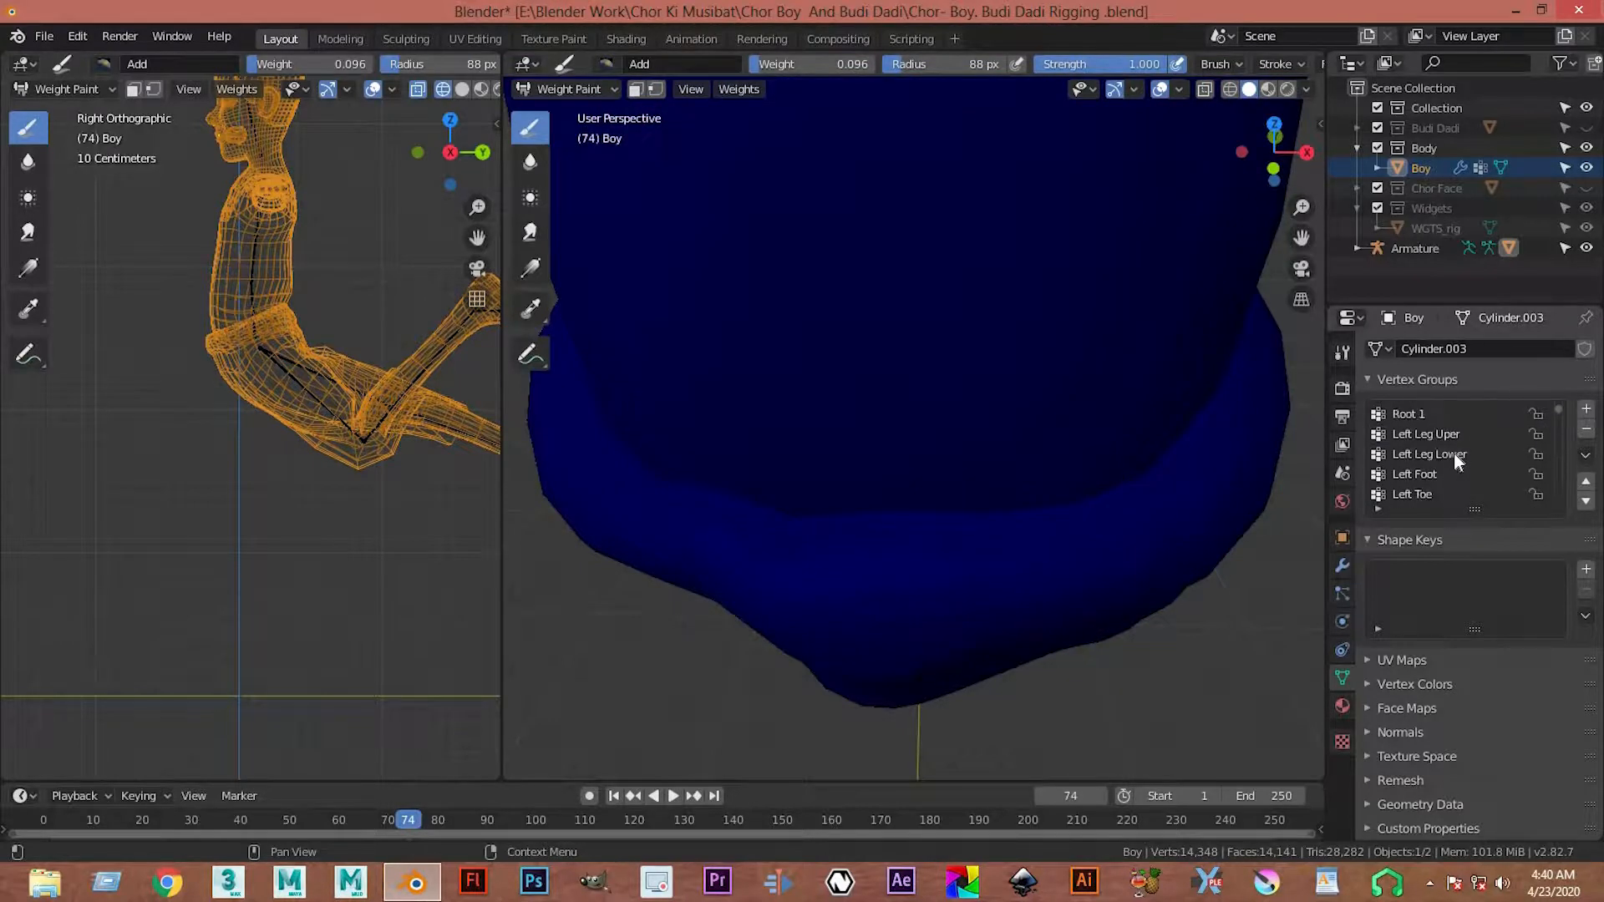
click(1462, 432)
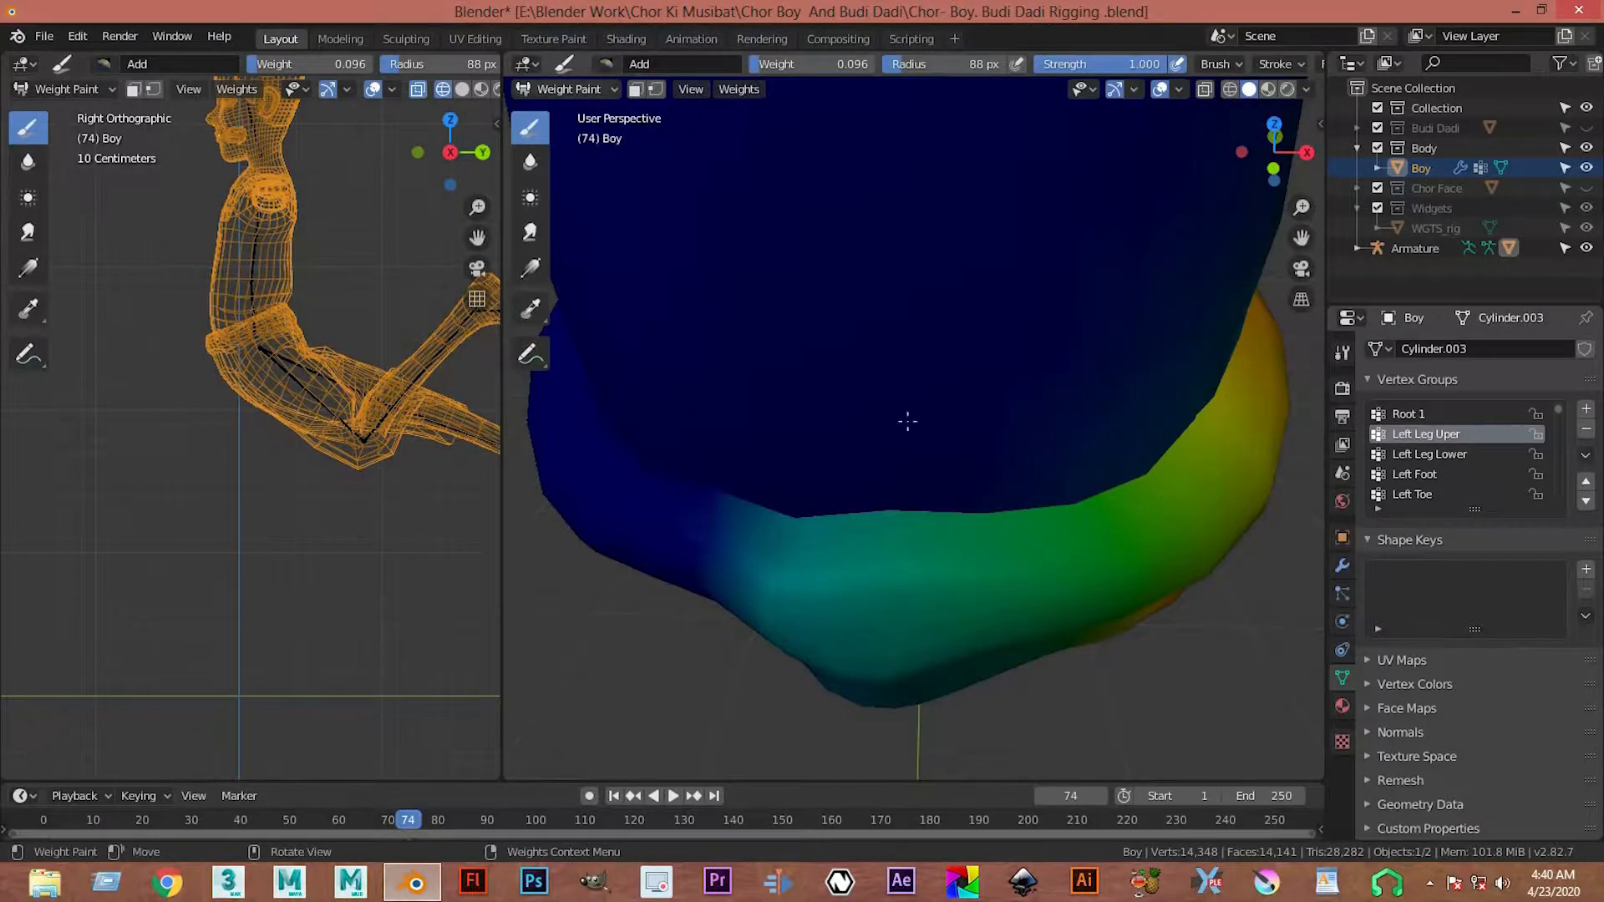
- Try the Add brush at 0.346 on the Left Leg Uper weight at the front waistband and undo the stroke
mouse_move(924, 501)
middle_down()
mouse_move(816, 620)
mouse_move(779, 568)
middle_up()
scroll(758, 416, up, 2)
scroll(836, 422, down, 3)
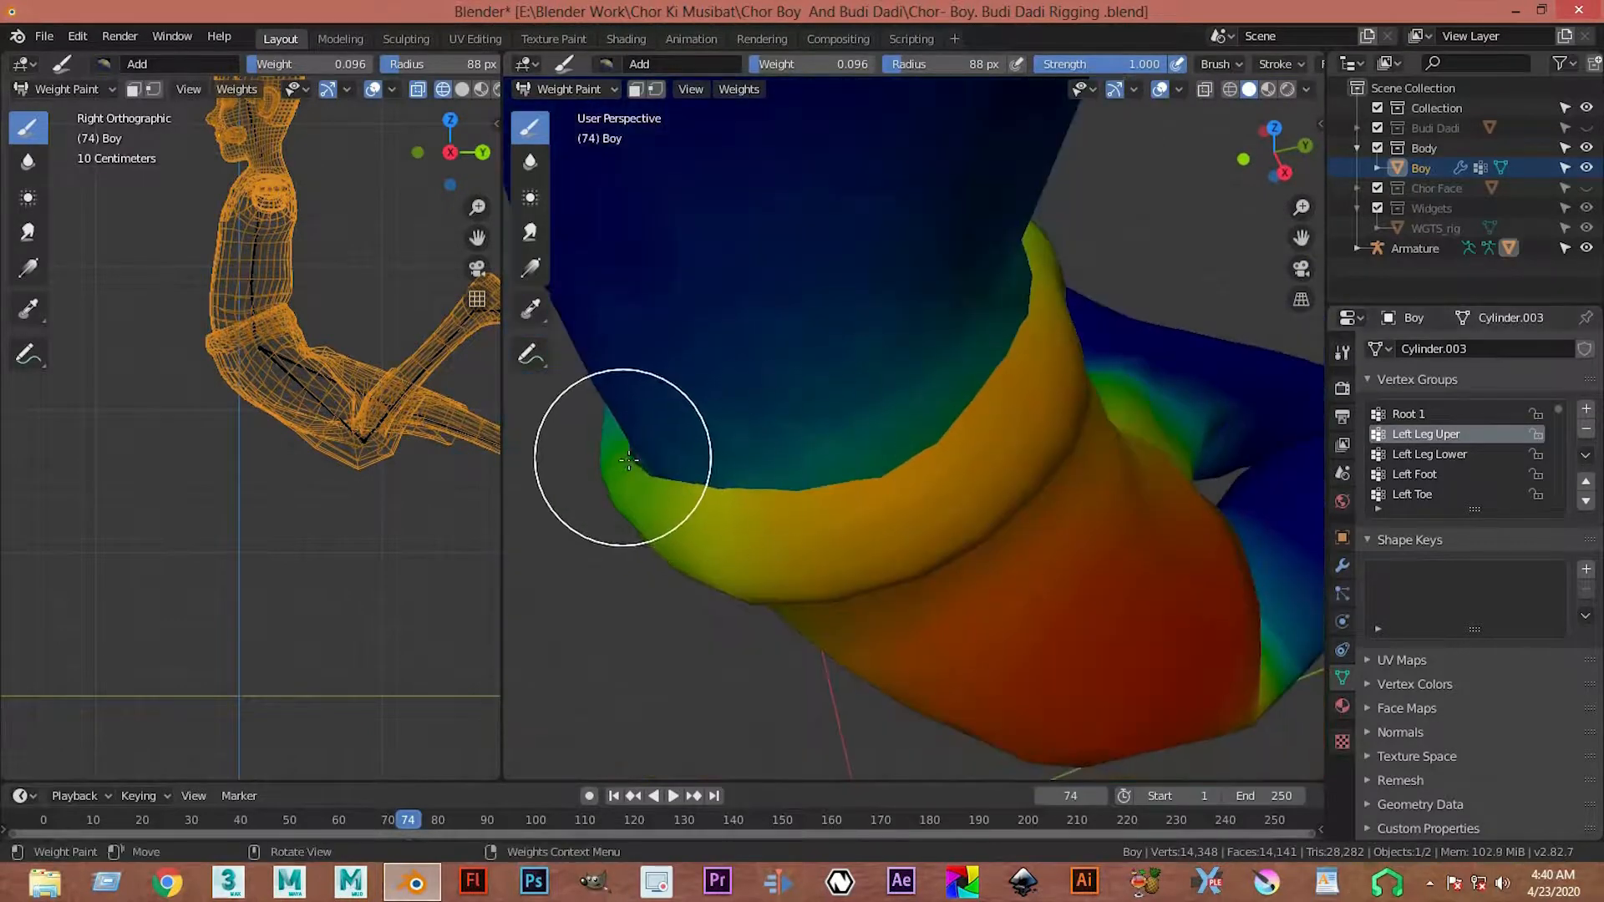
middle_drag(673, 490, 698, 464)
drag(756, 71, 777, 71)
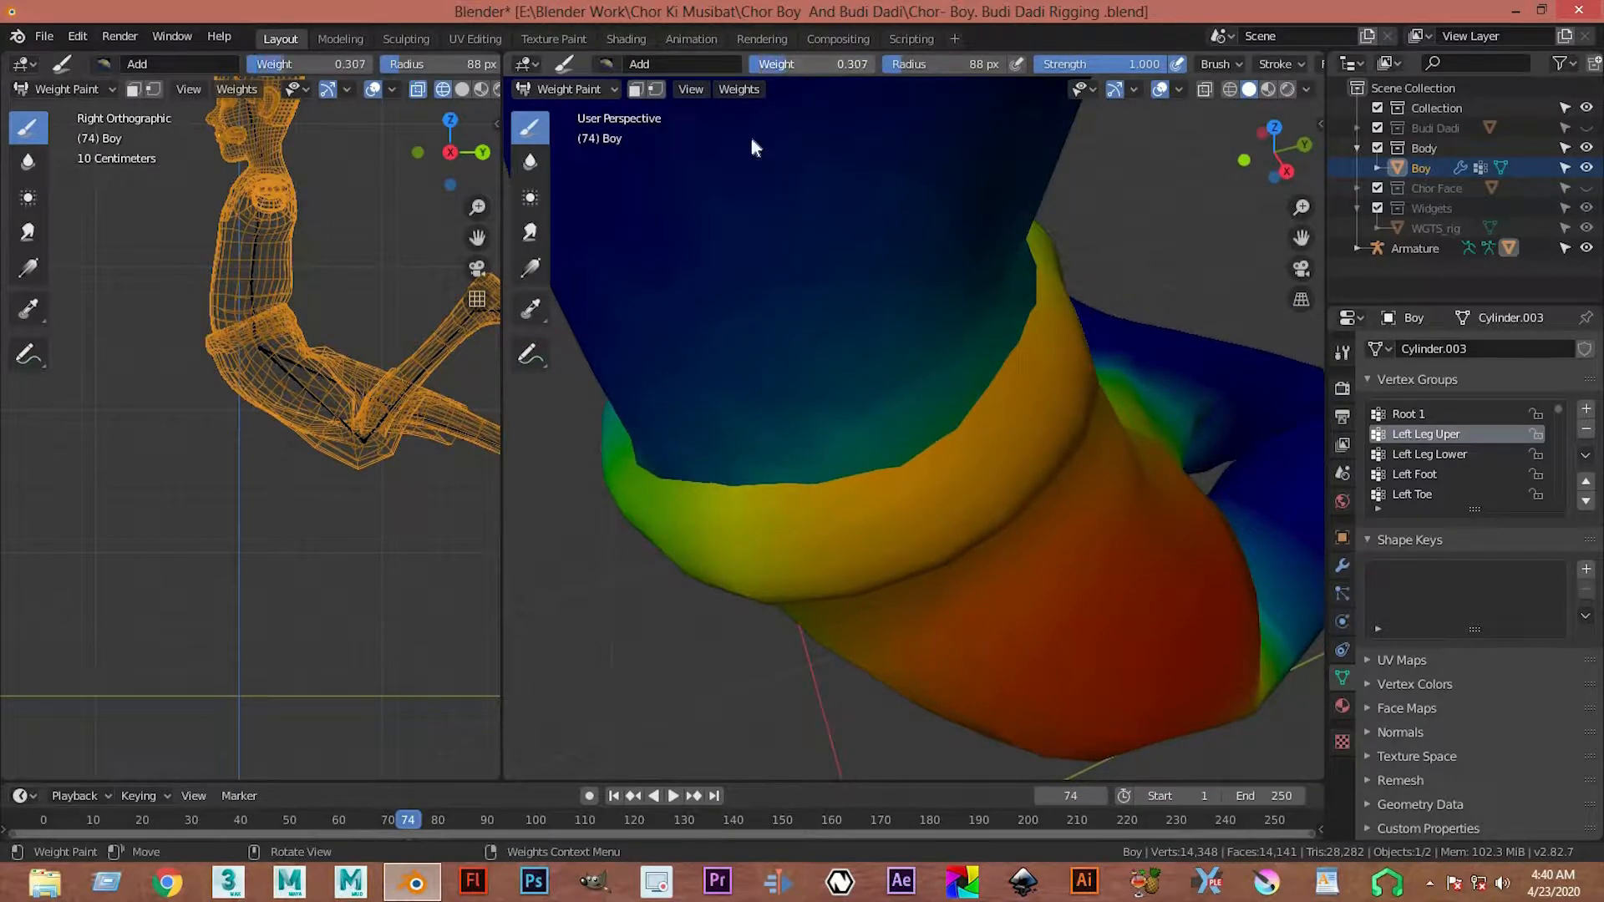
middle_drag(636, 484, 658, 479)
drag(621, 449, 659, 490)
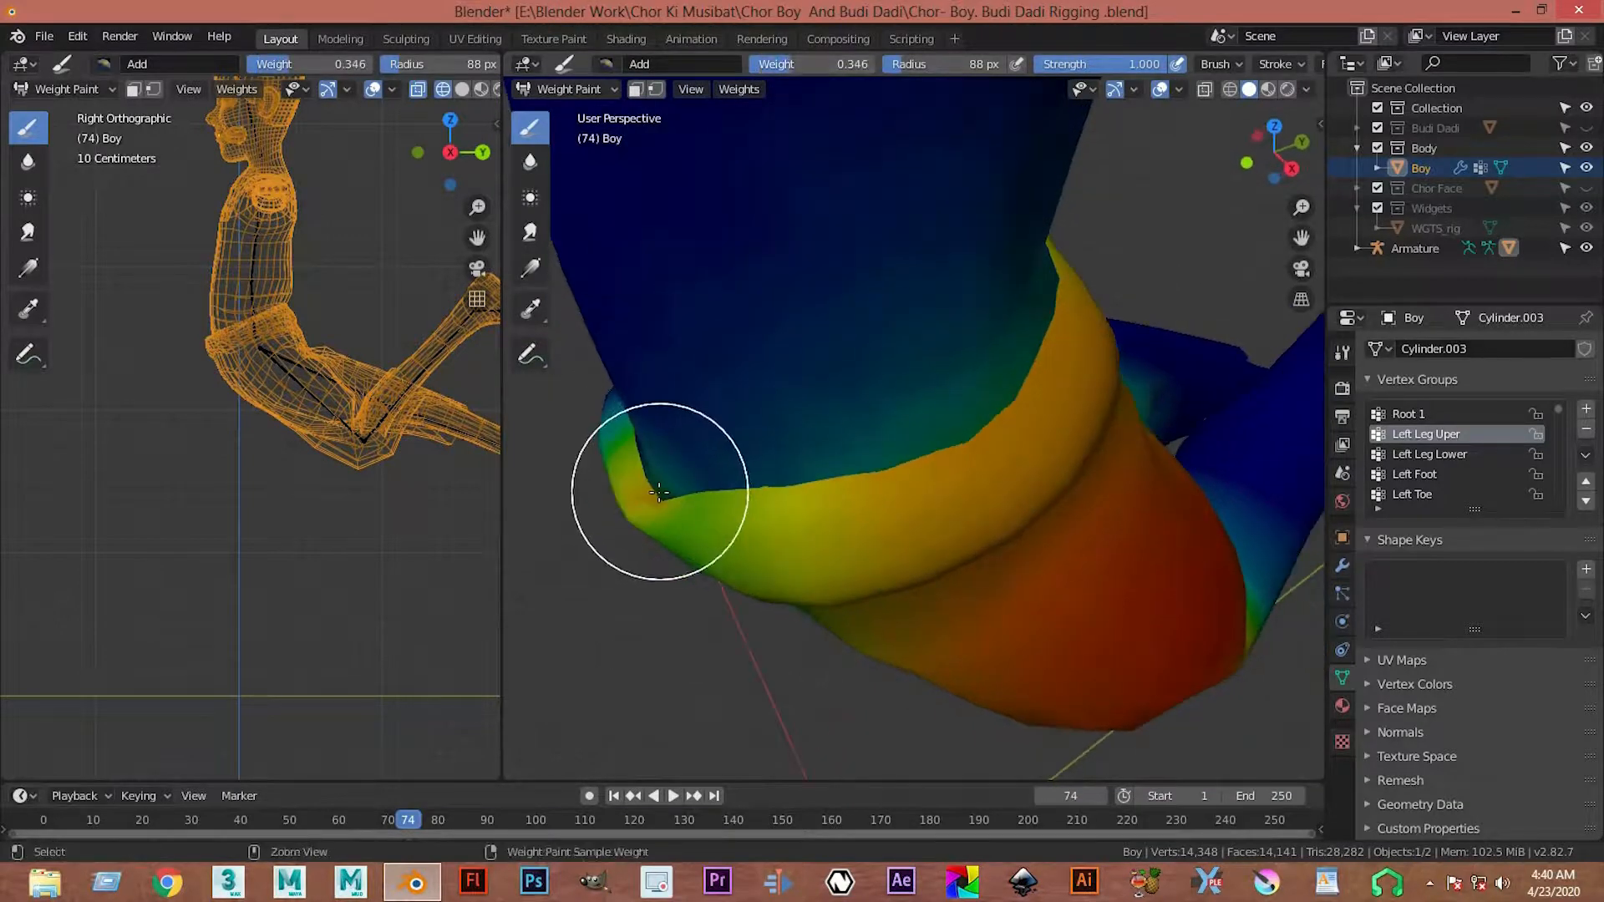
key(ctrl+z)
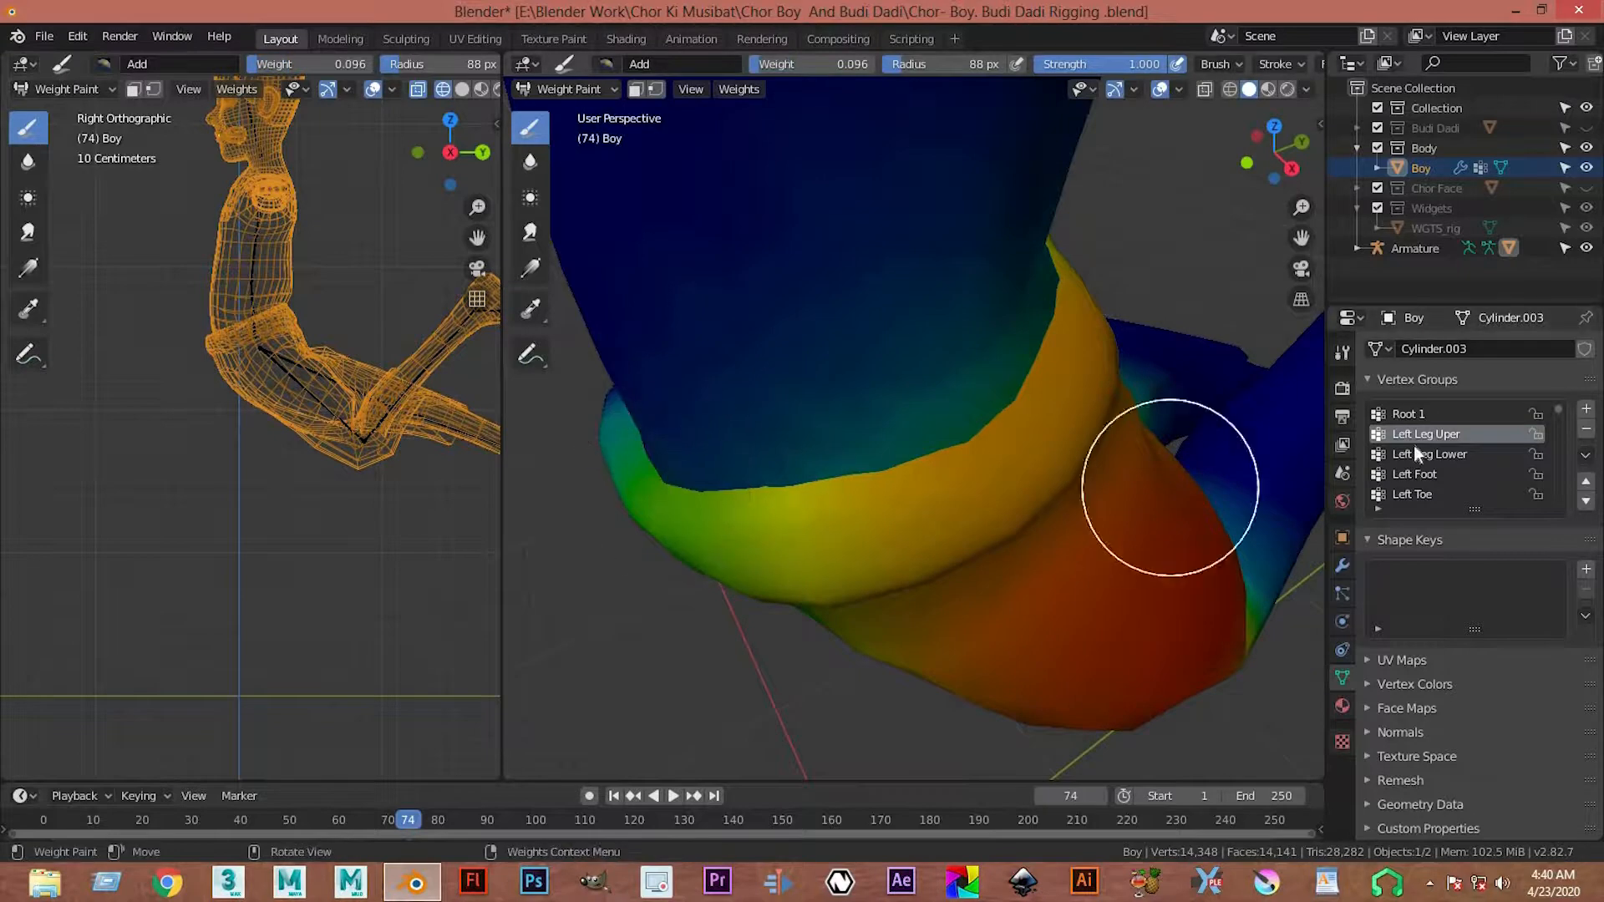
- Select the Root weight and subtract it from the lower torso just above the waistband with the brush weight at 0.096
scroll(1425, 453, down, 3)
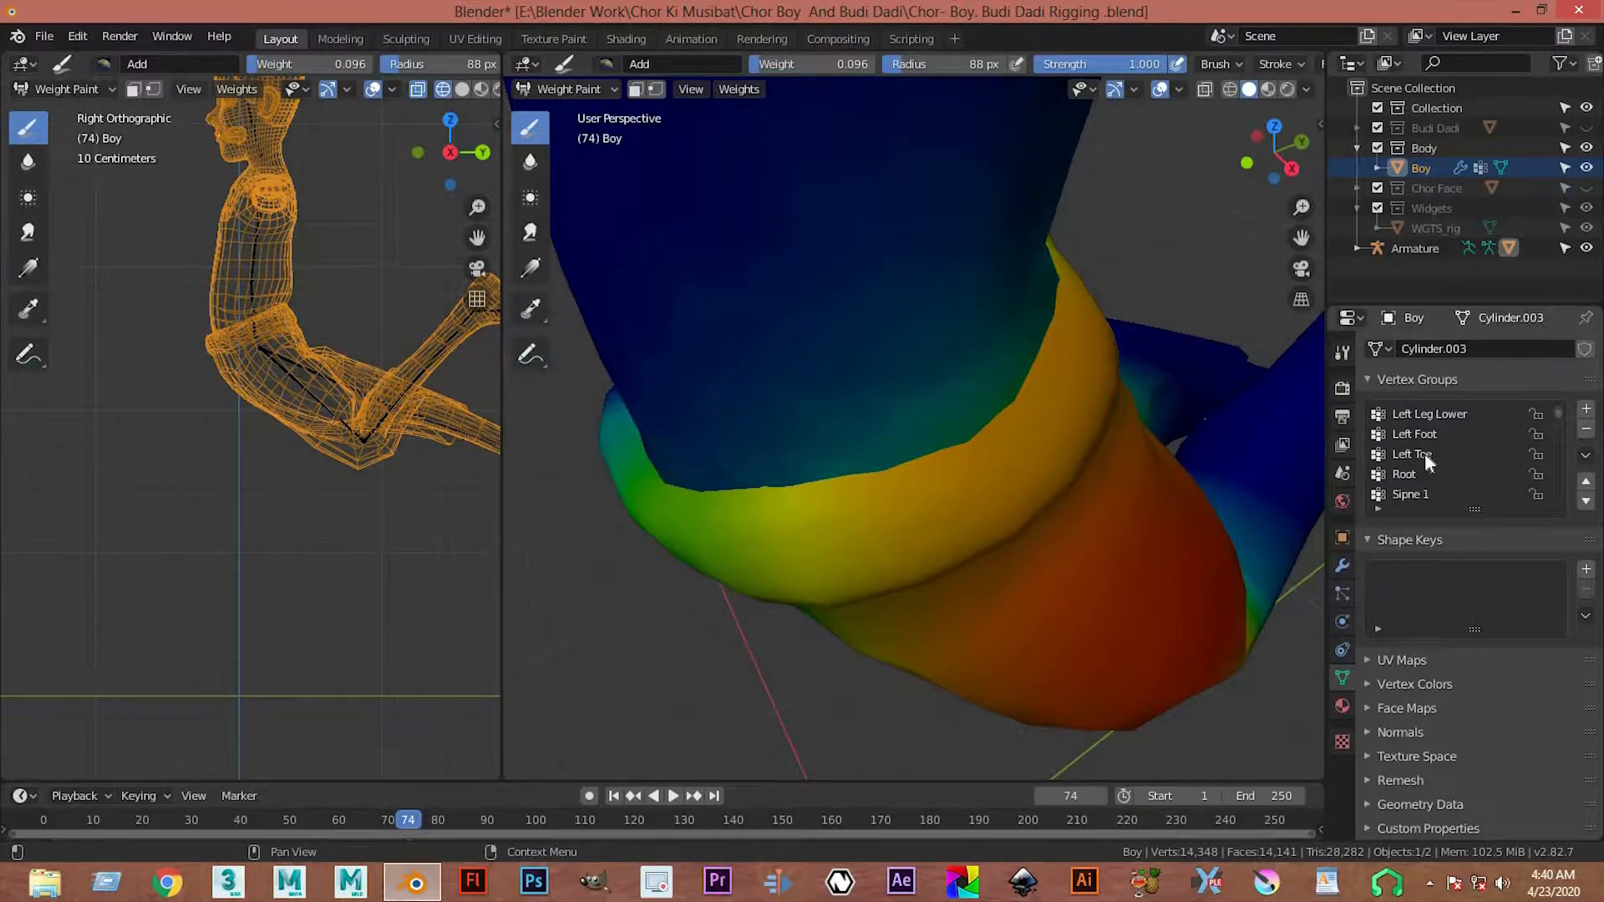
click(1421, 452)
mouse_move(663, 468)
middle_down()
mouse_move(891, 461)
mouse_move(995, 416)
mouse_move(1010, 387)
mouse_move(926, 393)
mouse_move(940, 400)
middle_up()
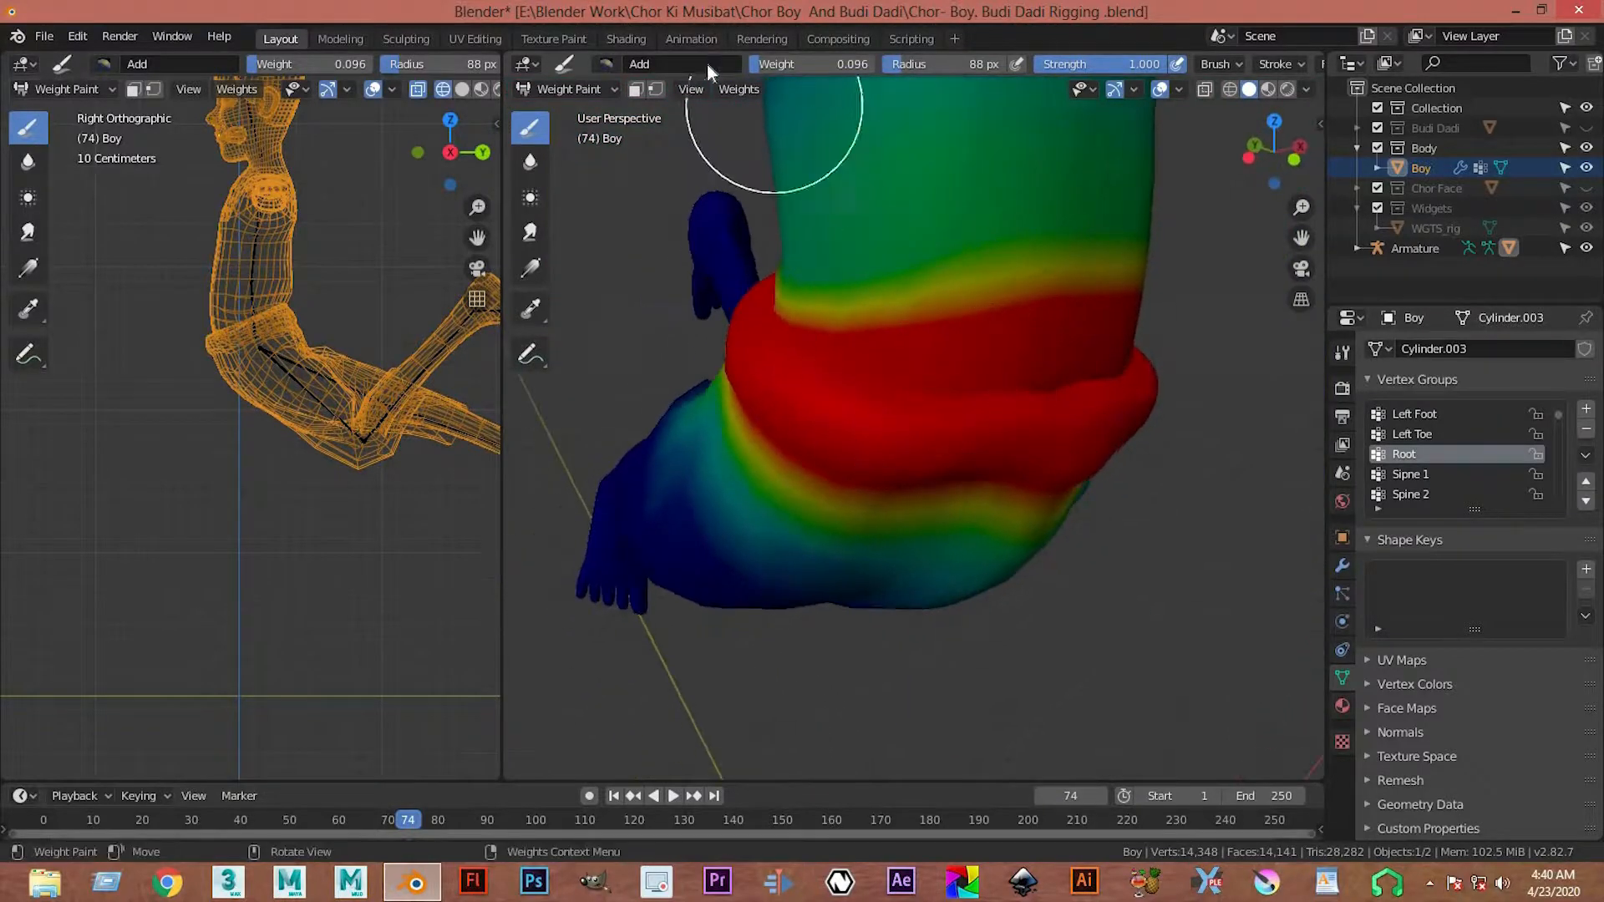
click(609, 66)
click(1121, 133)
mouse_move(1086, 401)
middle_down()
mouse_move(1058, 453)
mouse_move(1039, 368)
mouse_move(872, 426)
middle_up()
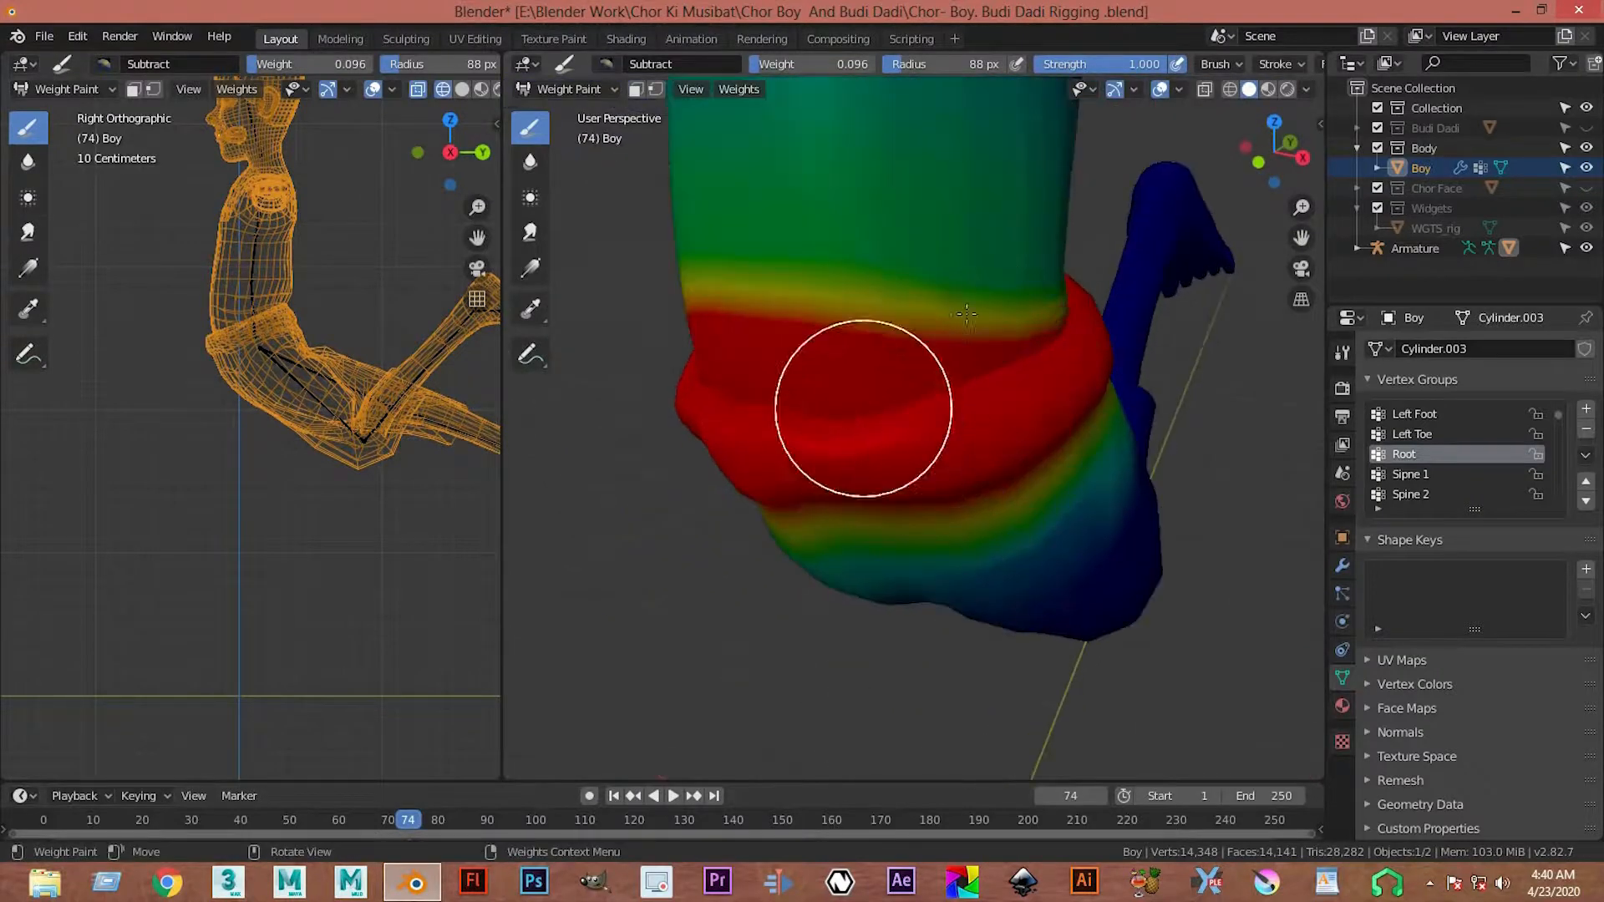
mouse_move(888, 359)
mouse_down()
mouse_move(710, 389)
mouse_move(766, 376)
mouse_up()
mouse_move(767, 376)
middle_down()
mouse_move(752, 387)
mouse_move(905, 397)
mouse_move(954, 365)
middle_up()
key(ctrl+z)
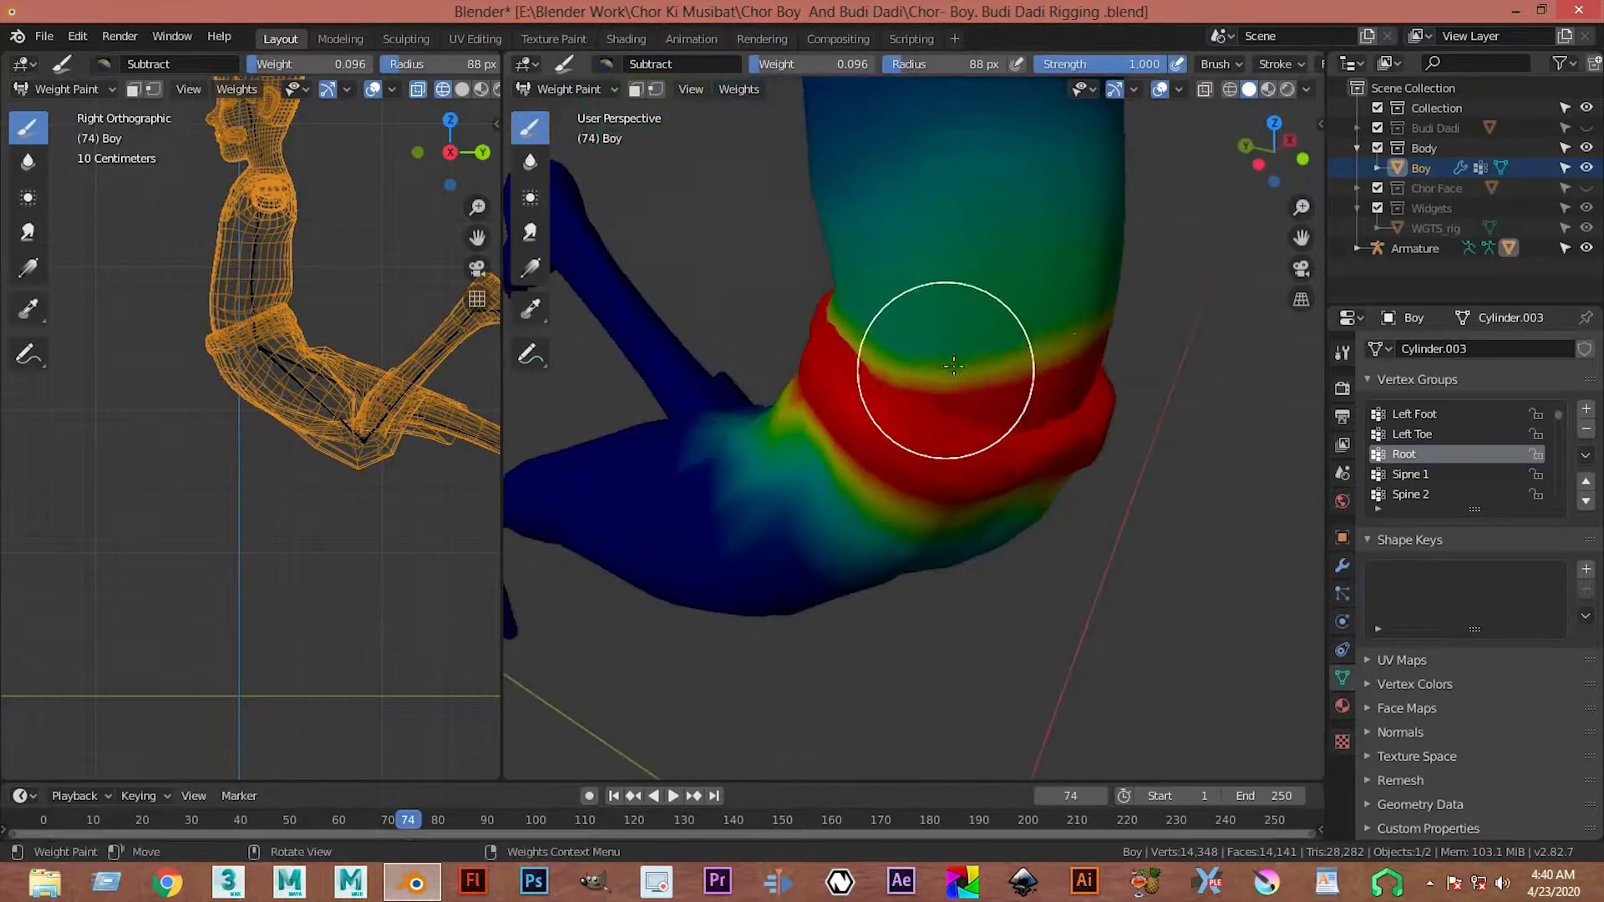
middle_drag(1074, 368, 956, 357)
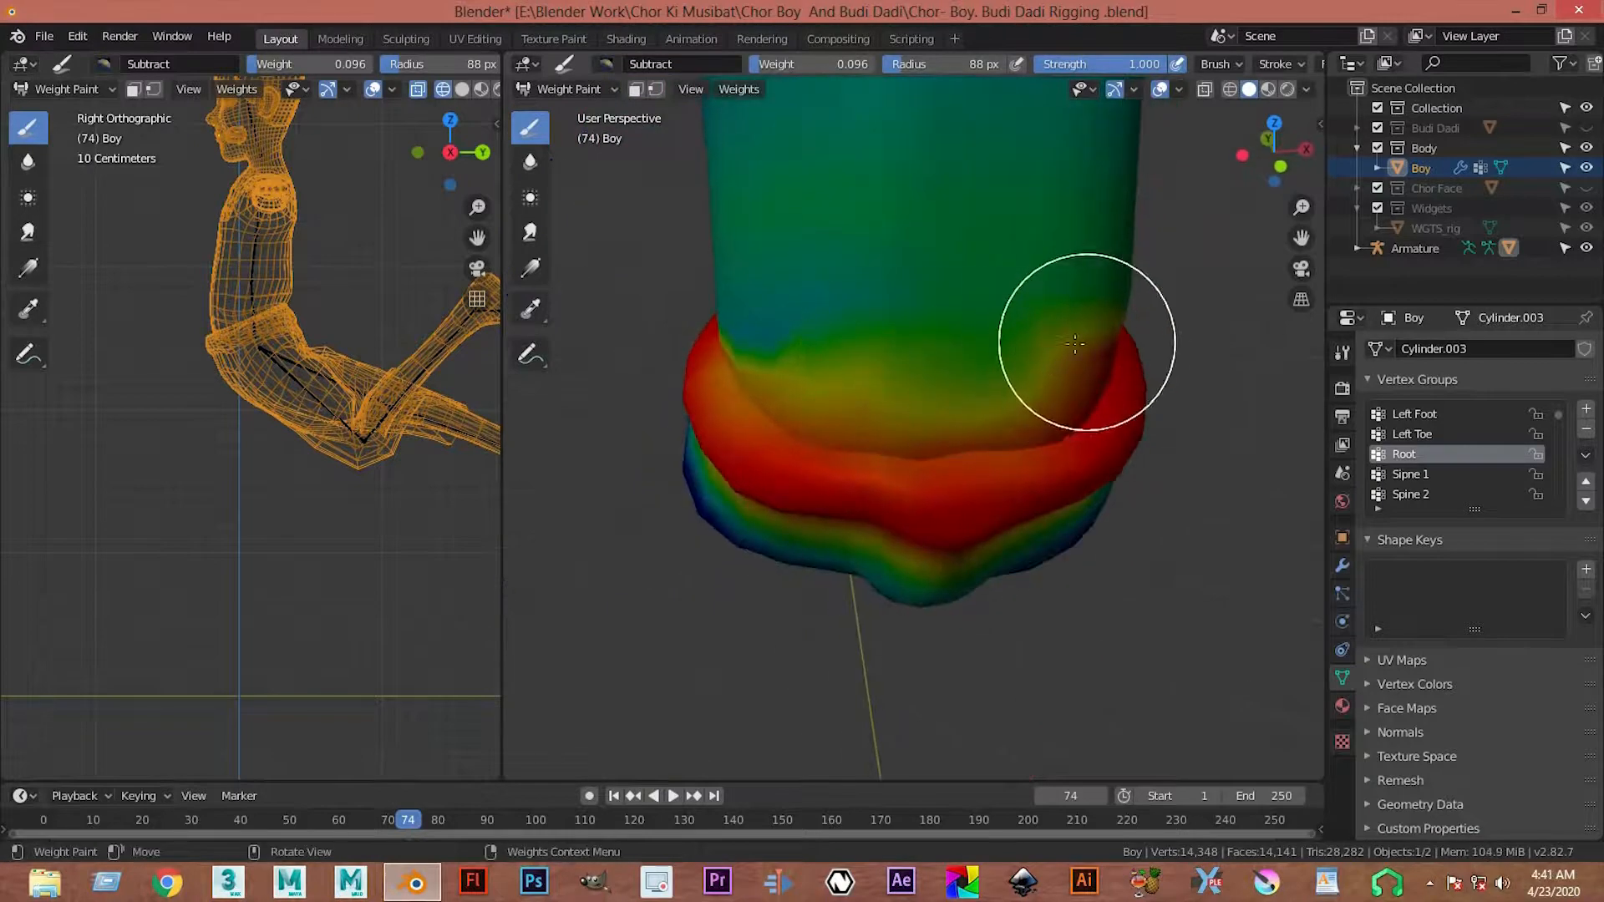
- Touch up the Root weight along the shirt's lower edge above the waistband with a smaller Subtract brush
scroll(974, 422, up, 3)
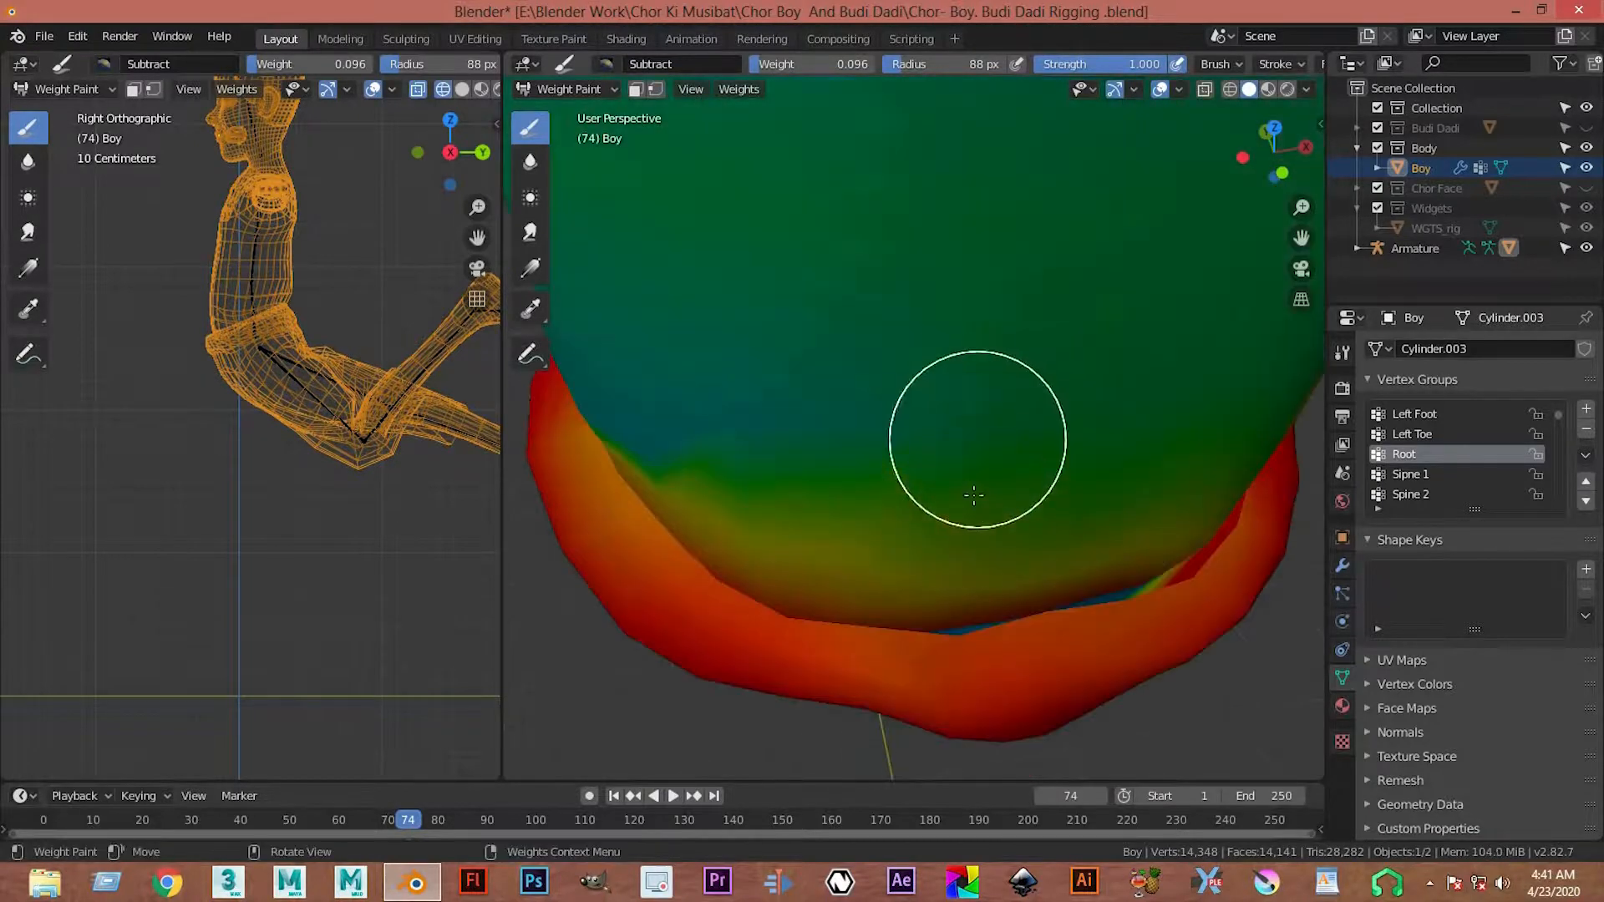
key(f)
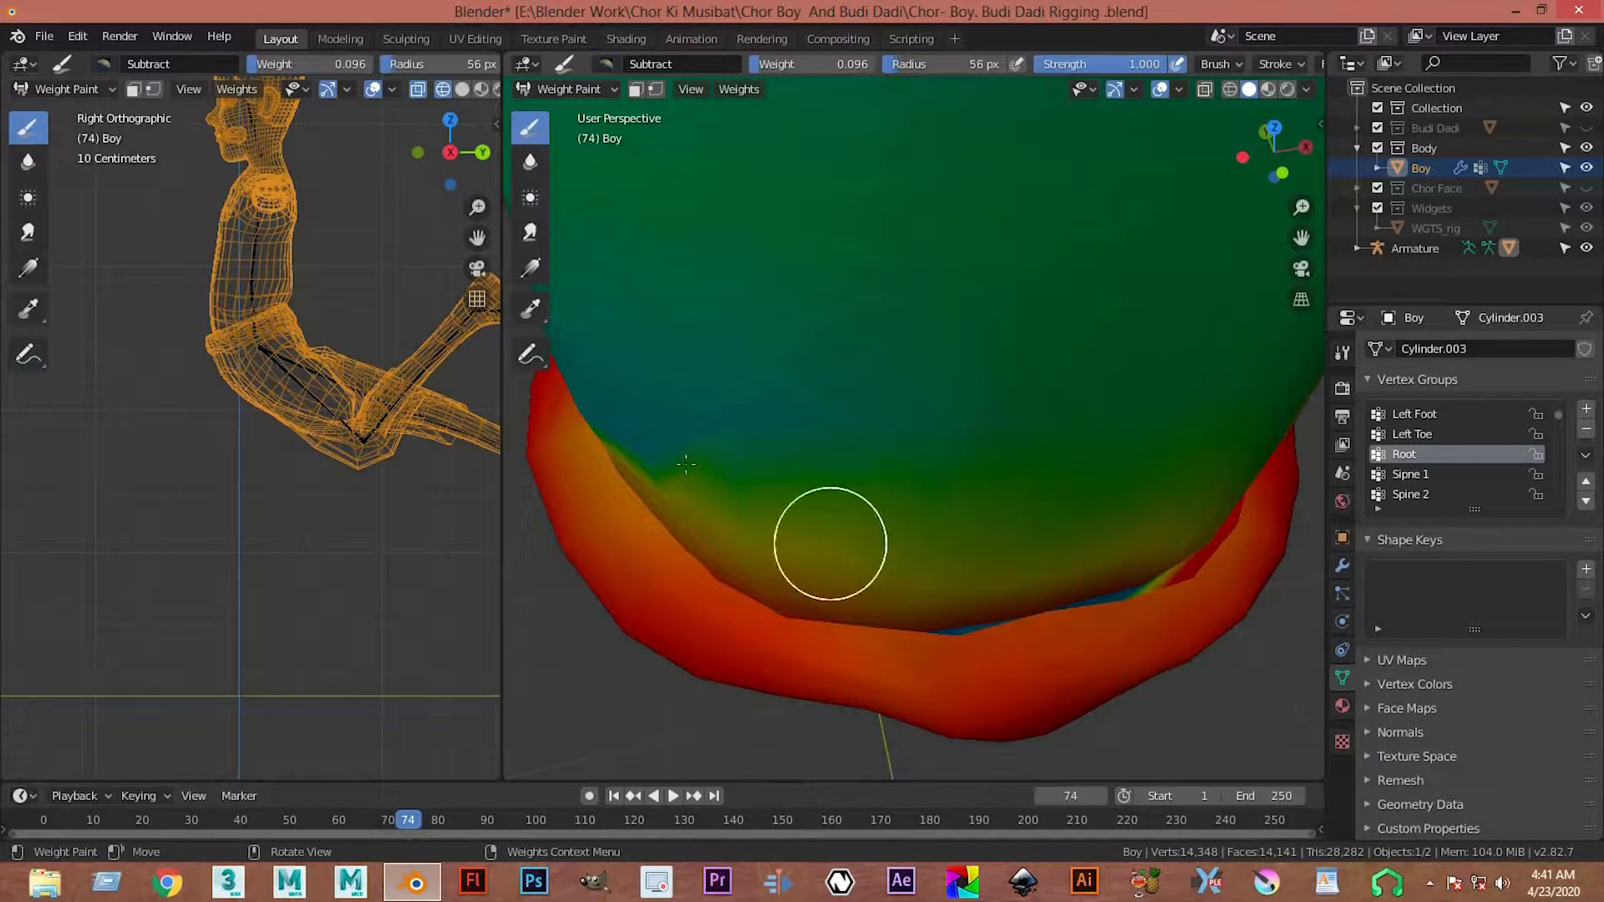
click(655, 455)
scroll(969, 297, down, 5)
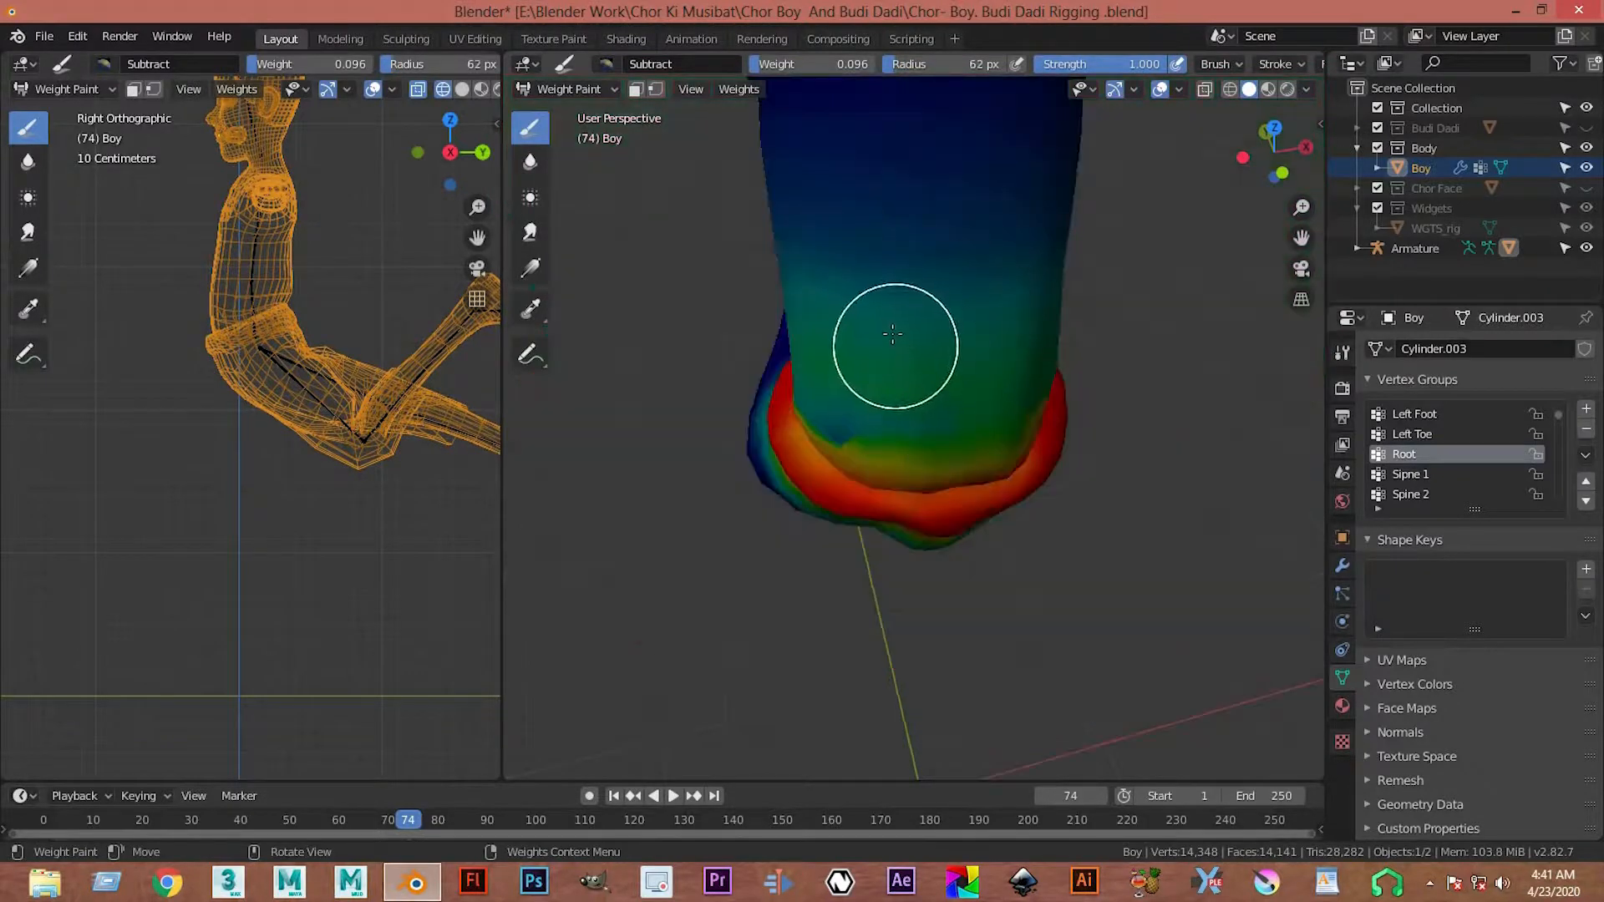
- Fade the Root weight further up the torso with the Subtract brush enlarged to 124 px
key(bracketright)
key(bracketright)
key(bracketright)
key(bracketright)
key(bracketright)
key(bracketright)
key(bracketright)
key(bracketleft)
mouse_move(885, 270)
mouse_down()
mouse_move(930, 387)
mouse_move(1027, 299)
mouse_up()
middle_drag(919, 334, 819, 351)
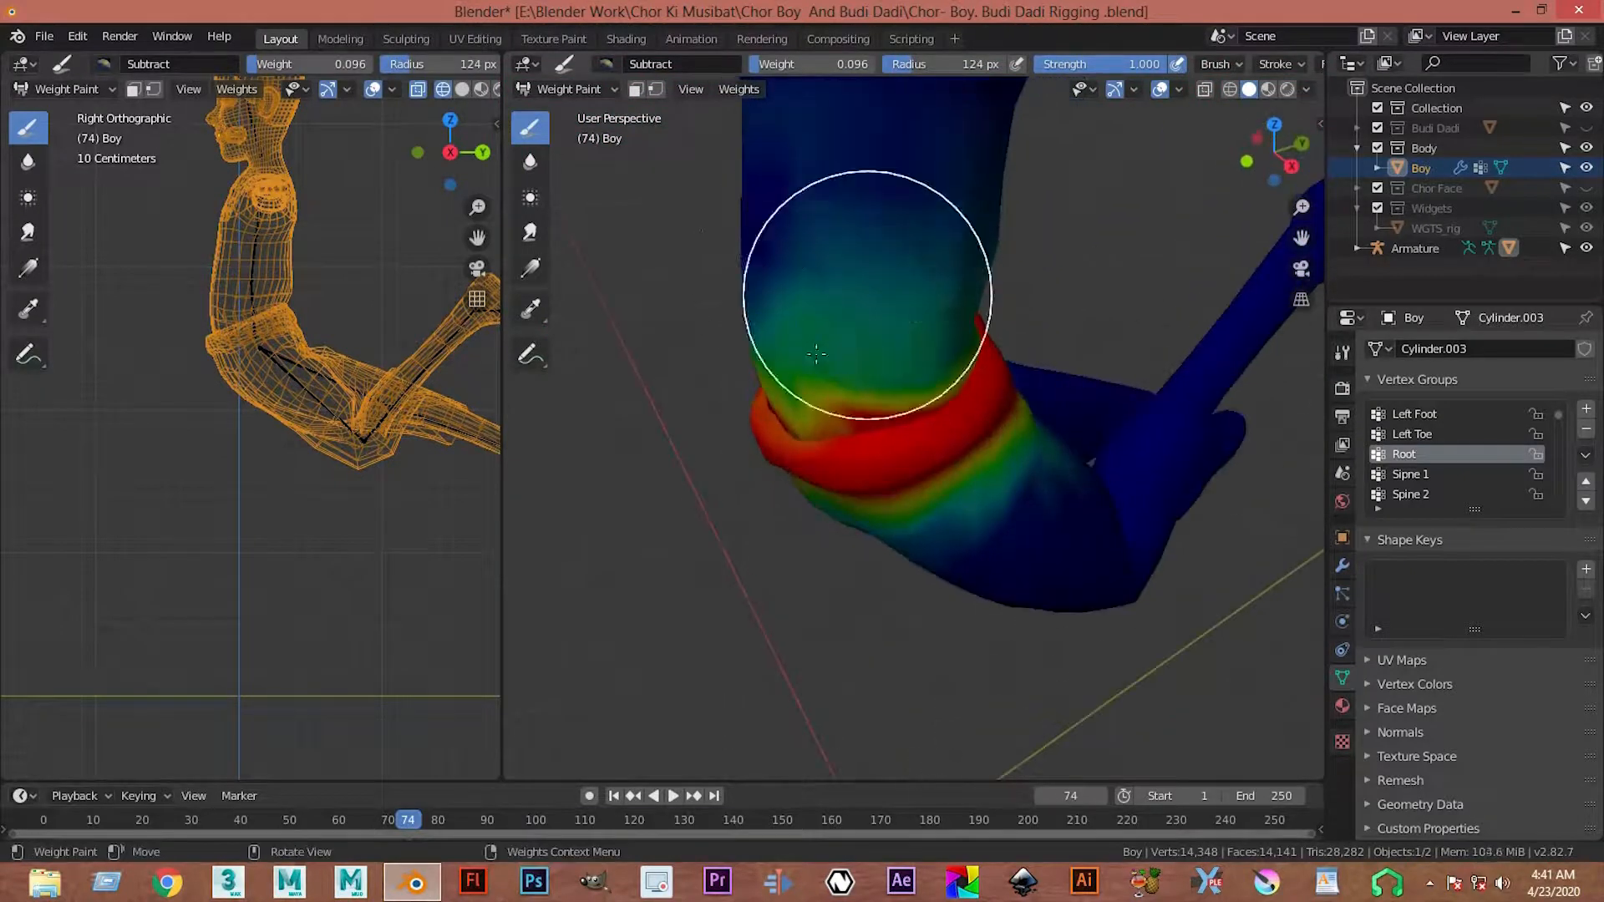
- Subtract Root weight from the side of the torso above the waistband with the brush radius reduced to 72 px
middle_drag(860, 214, 830, 233)
key(bracketleft)
key(bracketleft)
key(bracketleft)
key(bracketleft)
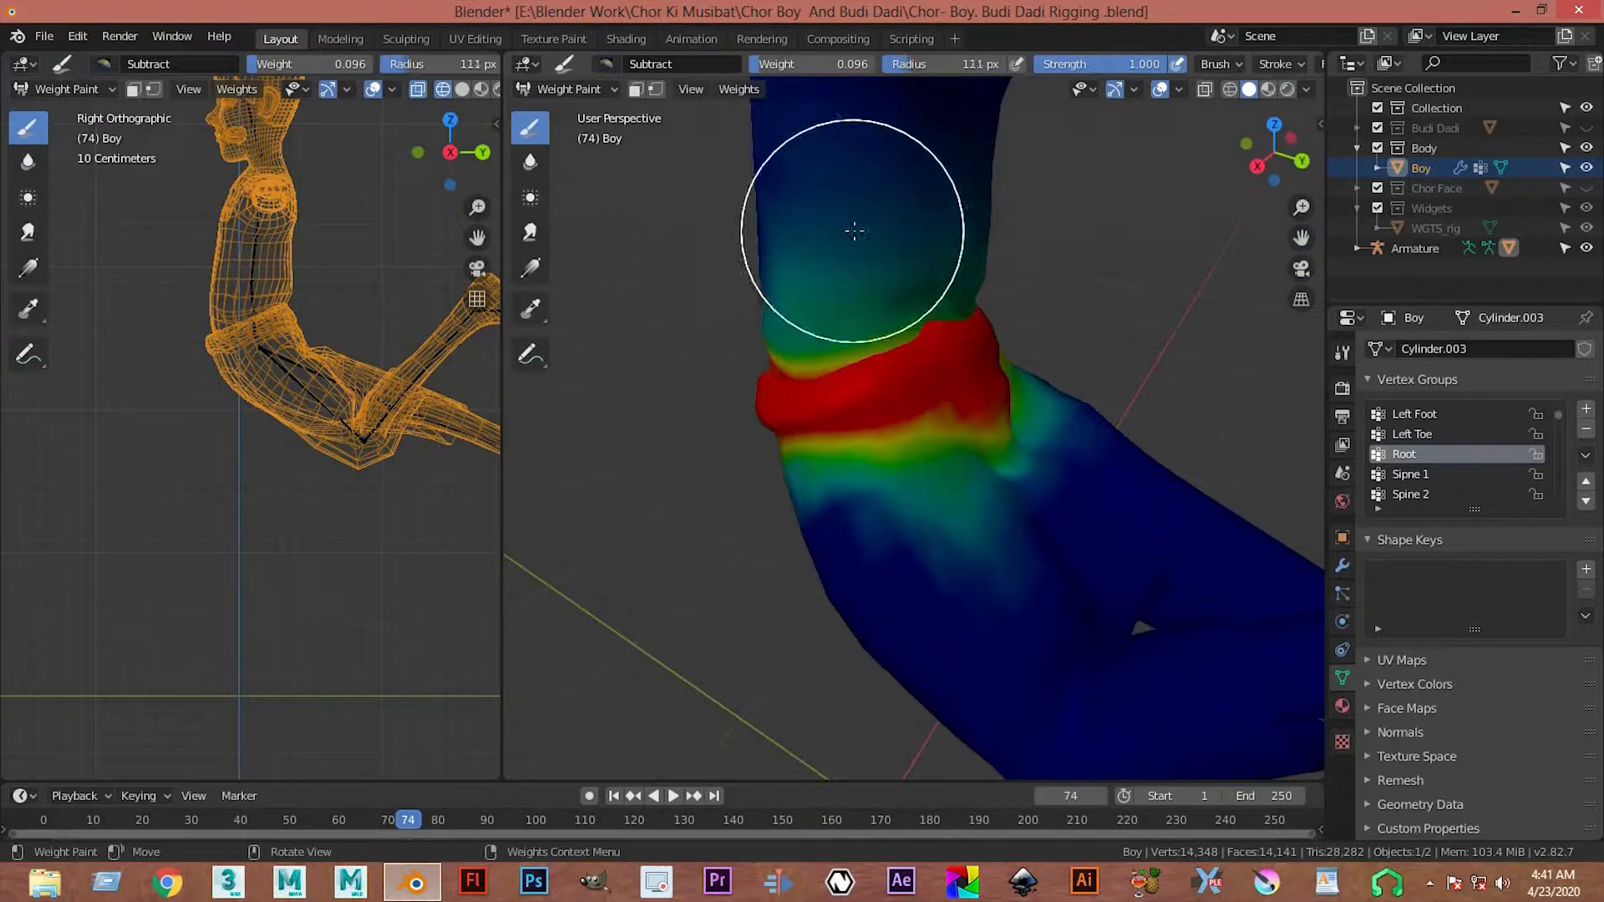
key(bracketleft)
mouse_move(831, 221)
mouse_down()
mouse_move(816, 272)
mouse_move(799, 248)
mouse_move(777, 291)
mouse_up()
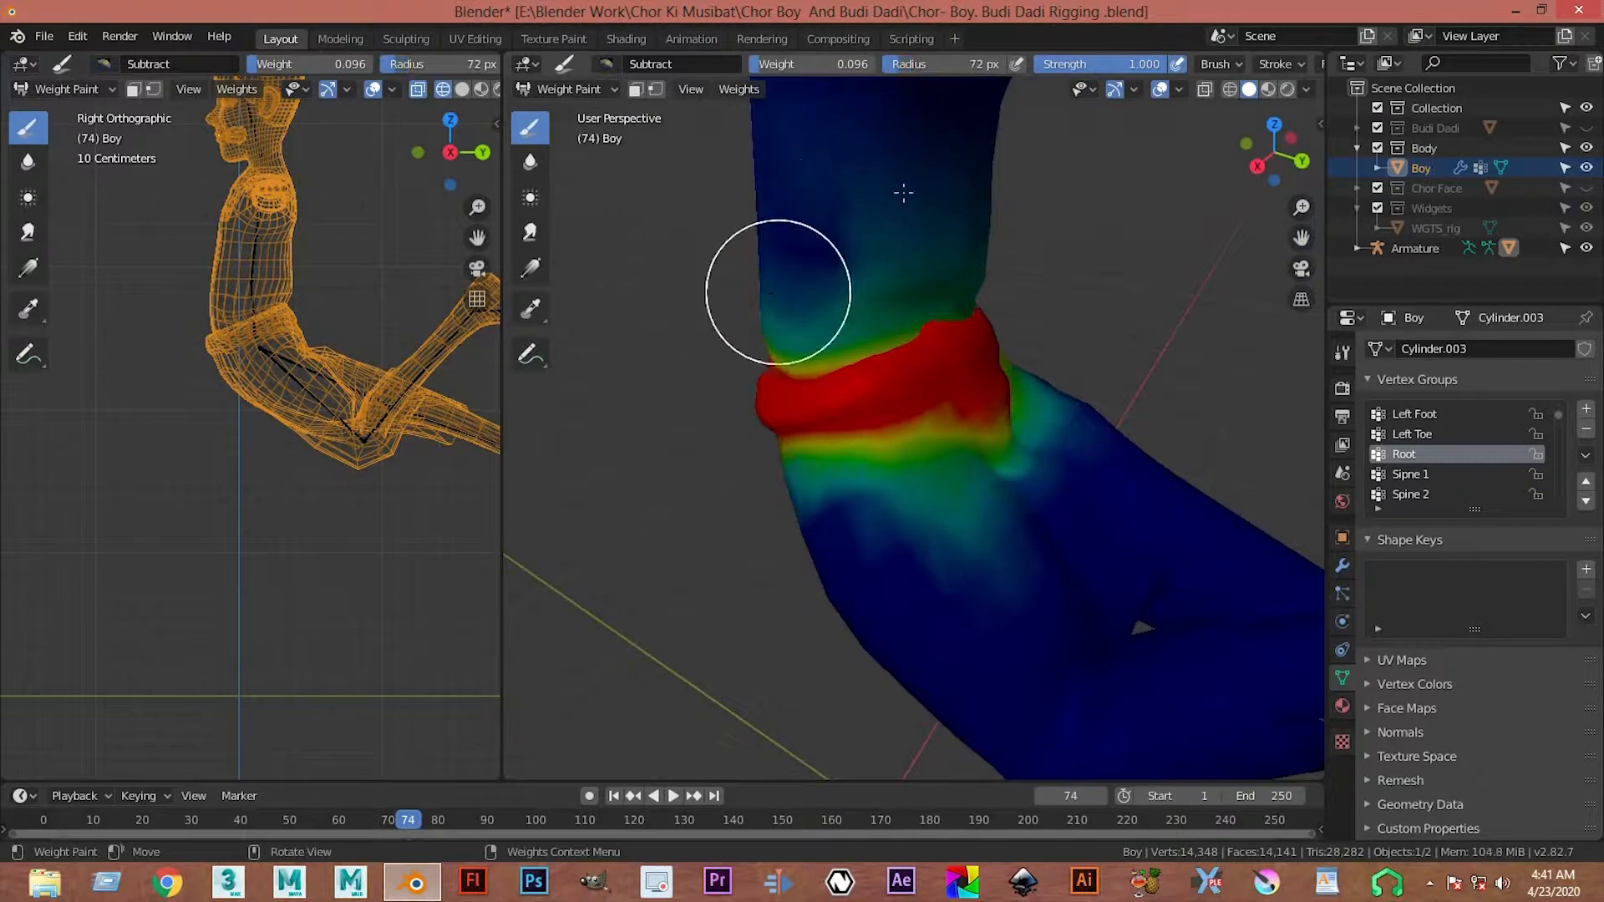
- Subtract the remaining Root weight around the torso just above the waistband with a brush of 45 to 50 px
scroll(910, 211, up, 1)
key(bracketleft)
key(bracketleft)
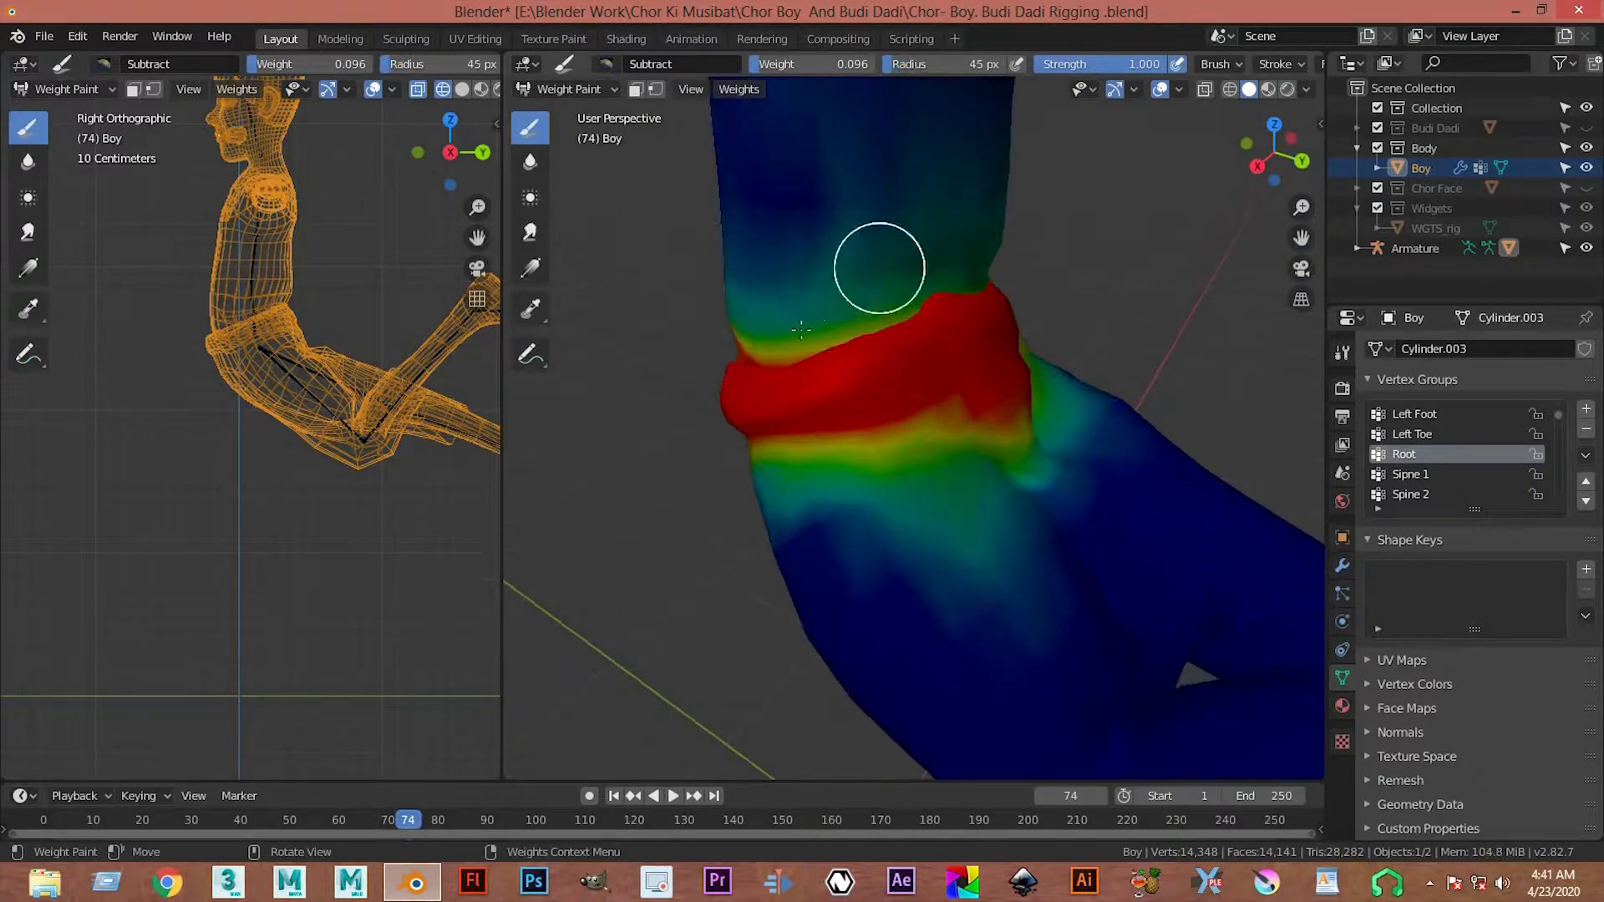
middle_drag(727, 323, 940, 300)
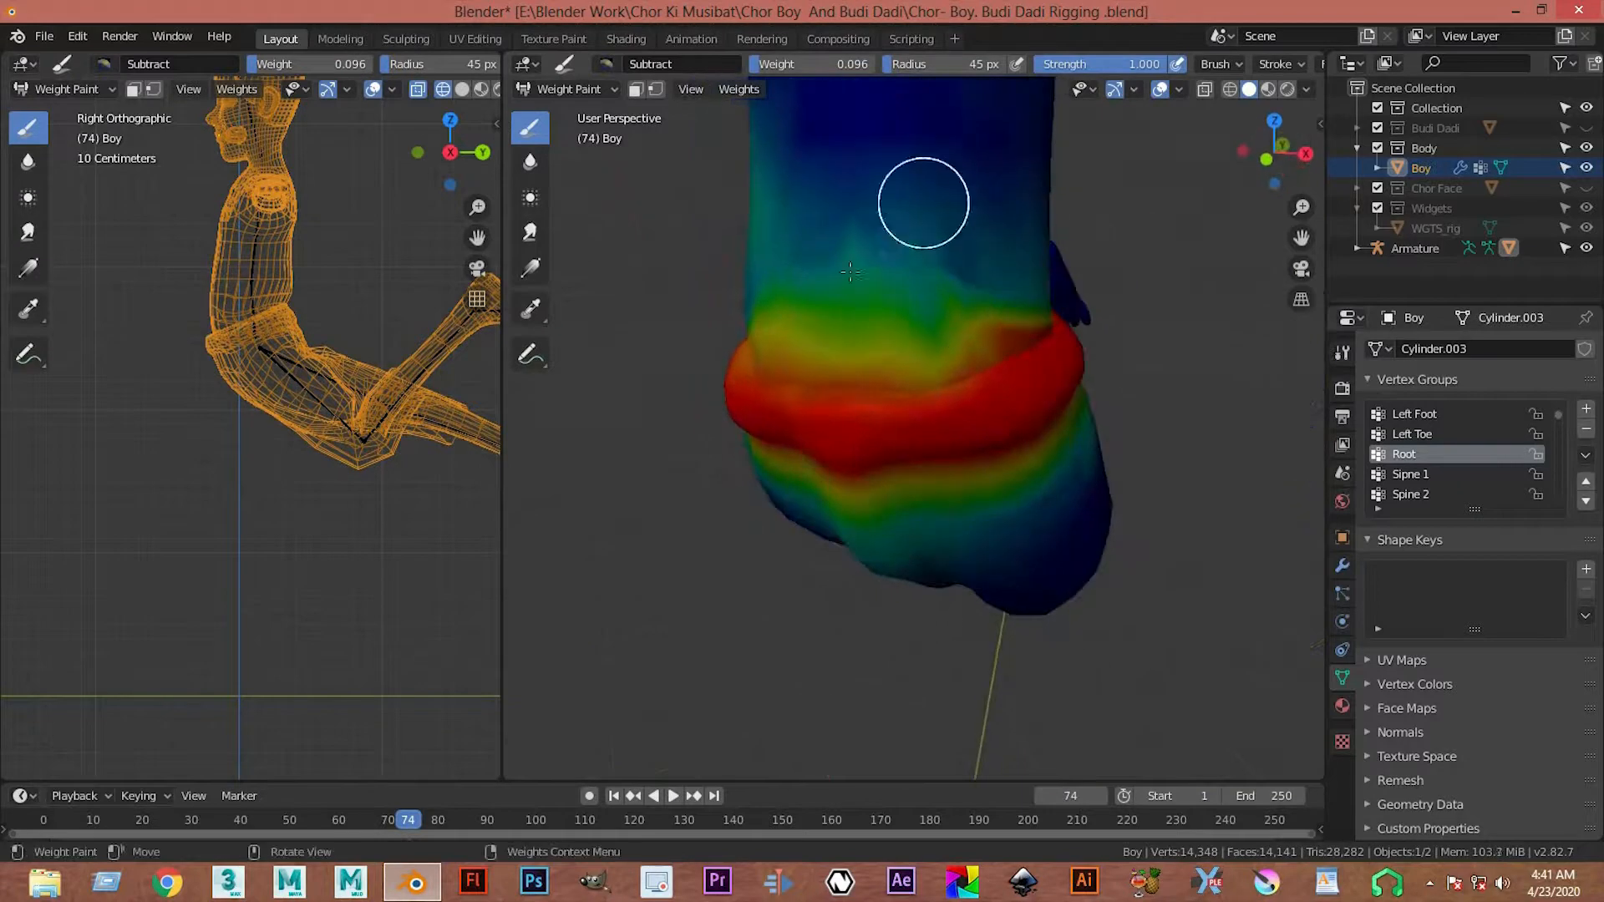
mouse_move(802, 240)
middle_down()
mouse_move(988, 223)
mouse_move(924, 243)
mouse_move(1013, 263)
mouse_move(987, 221)
middle_up()
middle_drag(1072, 312, 1038, 367)
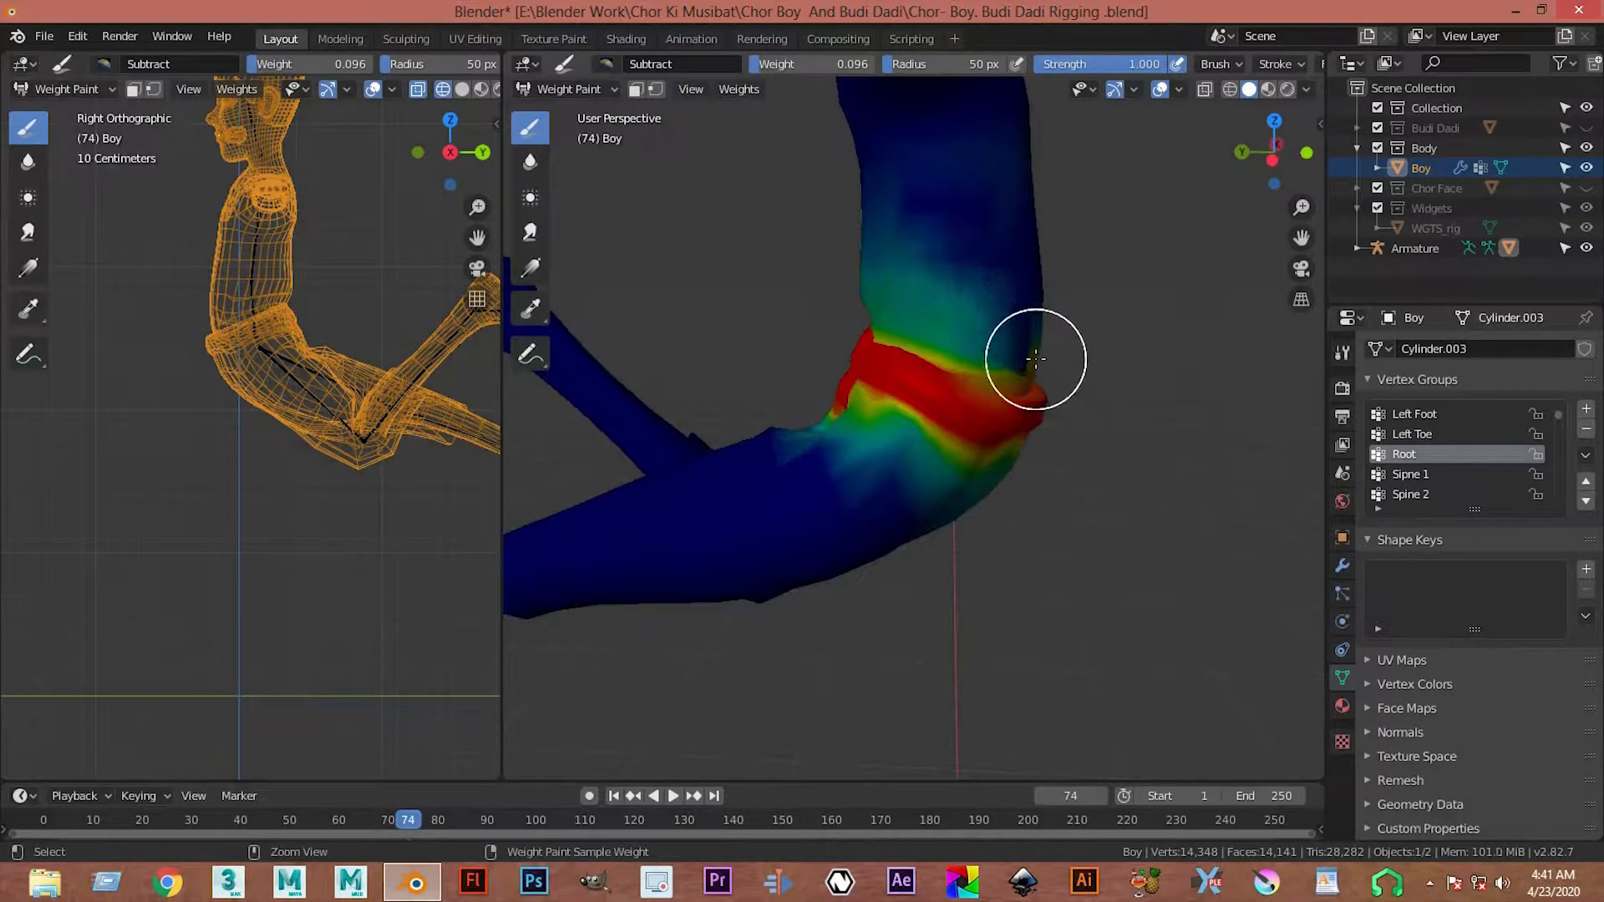
middle_drag(1033, 353, 1019, 361)
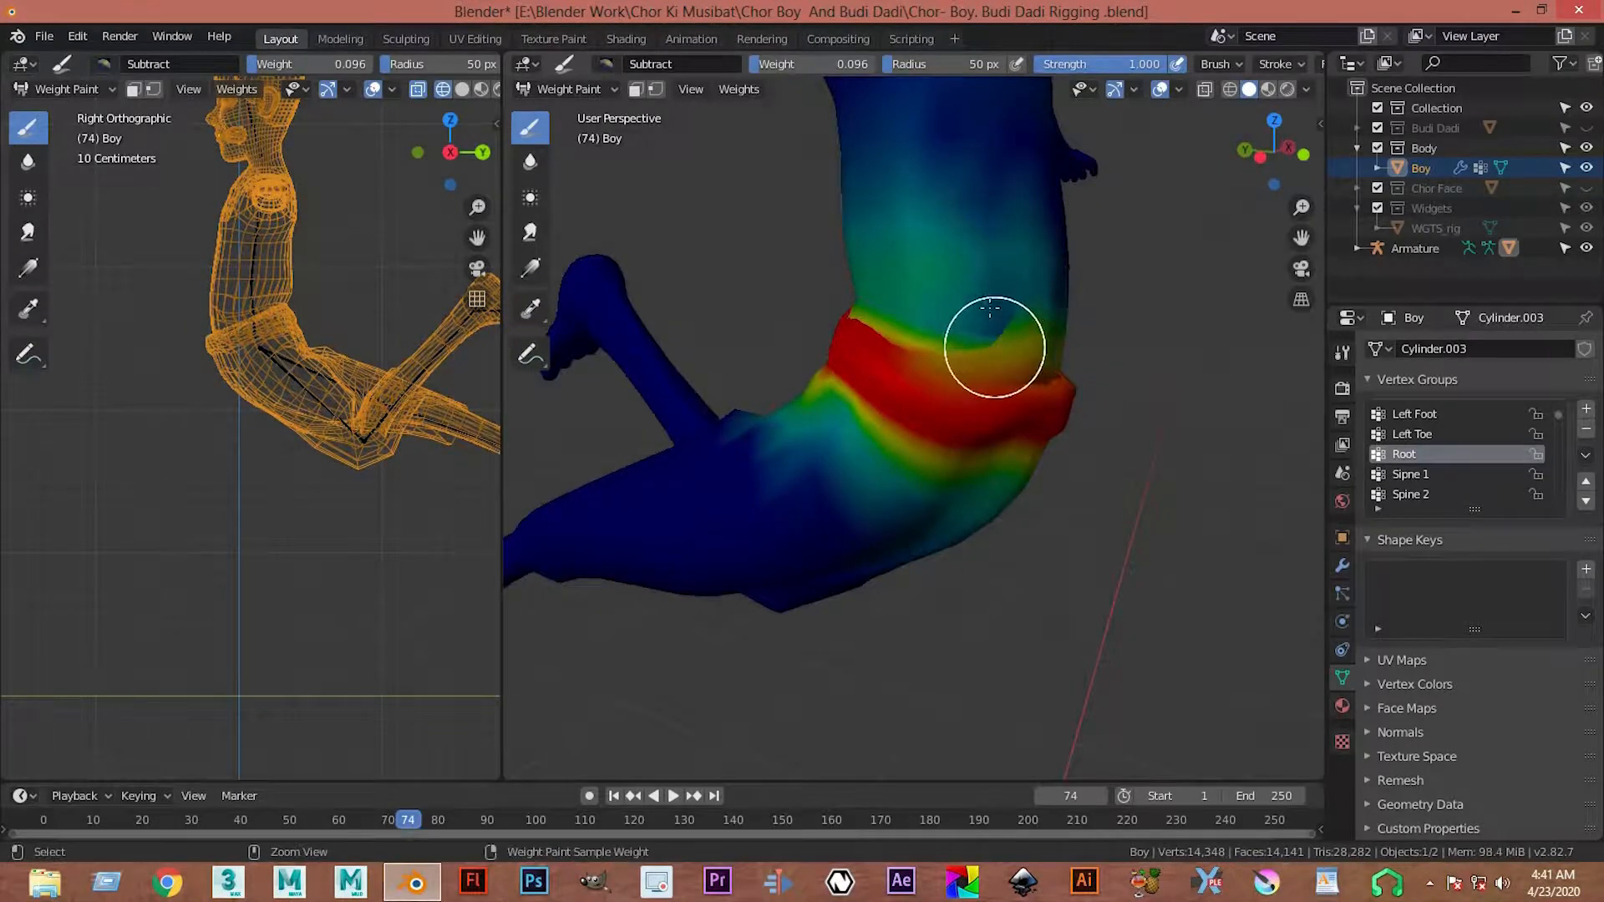
click(607, 65)
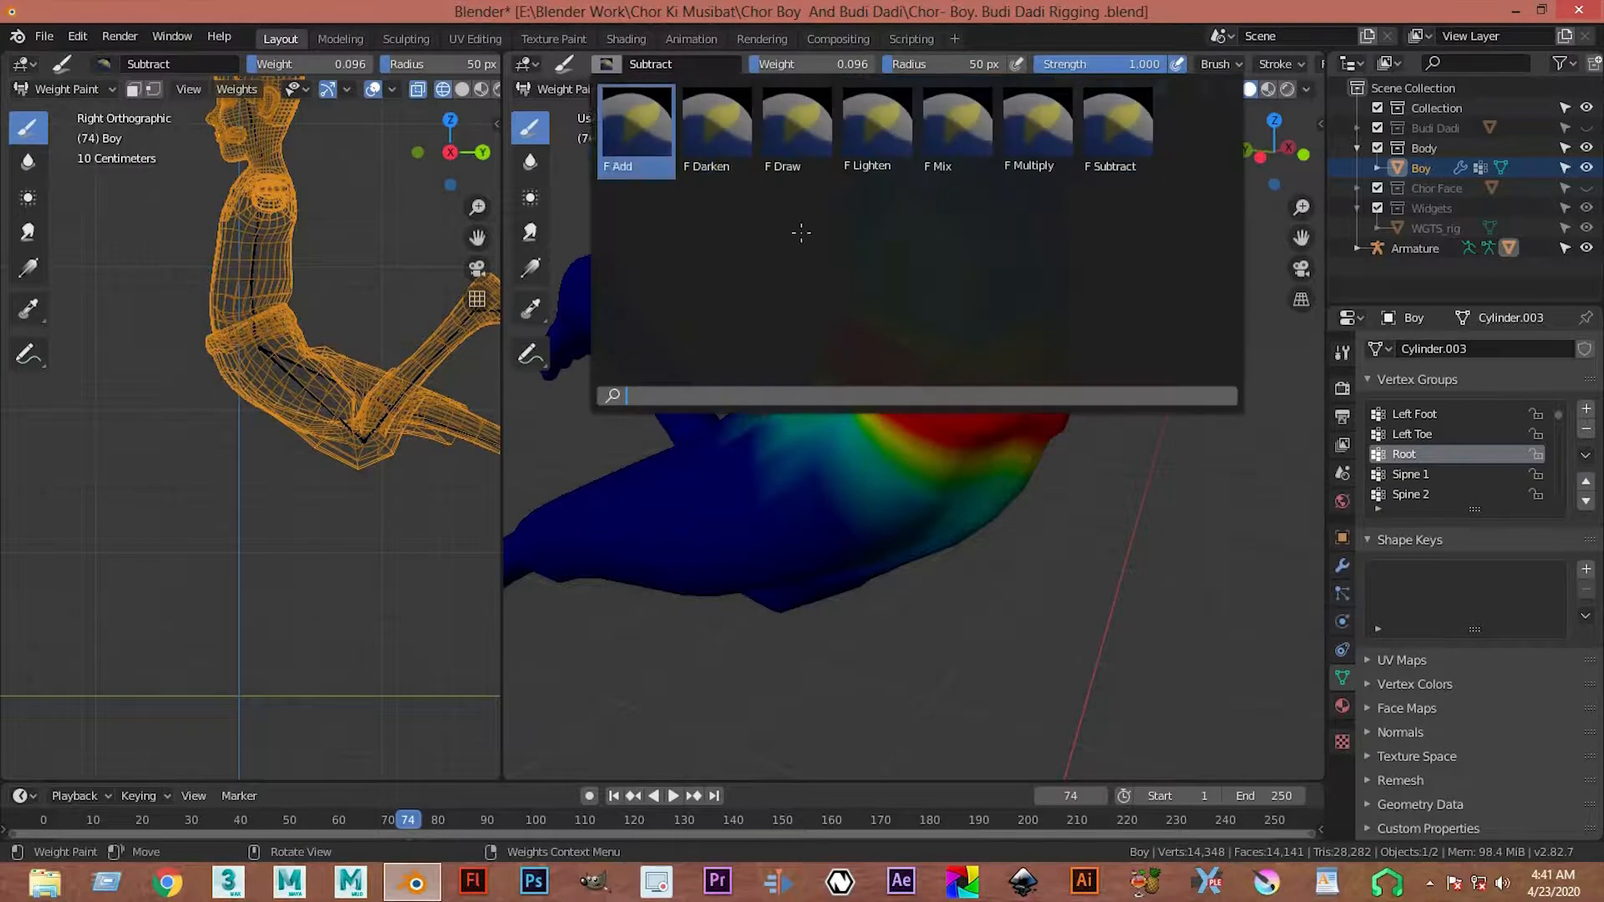
click(644, 141)
middle_drag(979, 325, 1140, 347)
scroll(826, 492, up, 3)
scroll(919, 370, down, 5)
middle_drag(945, 401, 982, 382)
scroll(1156, 469, down, 2)
scroll(1157, 469, up, 4)
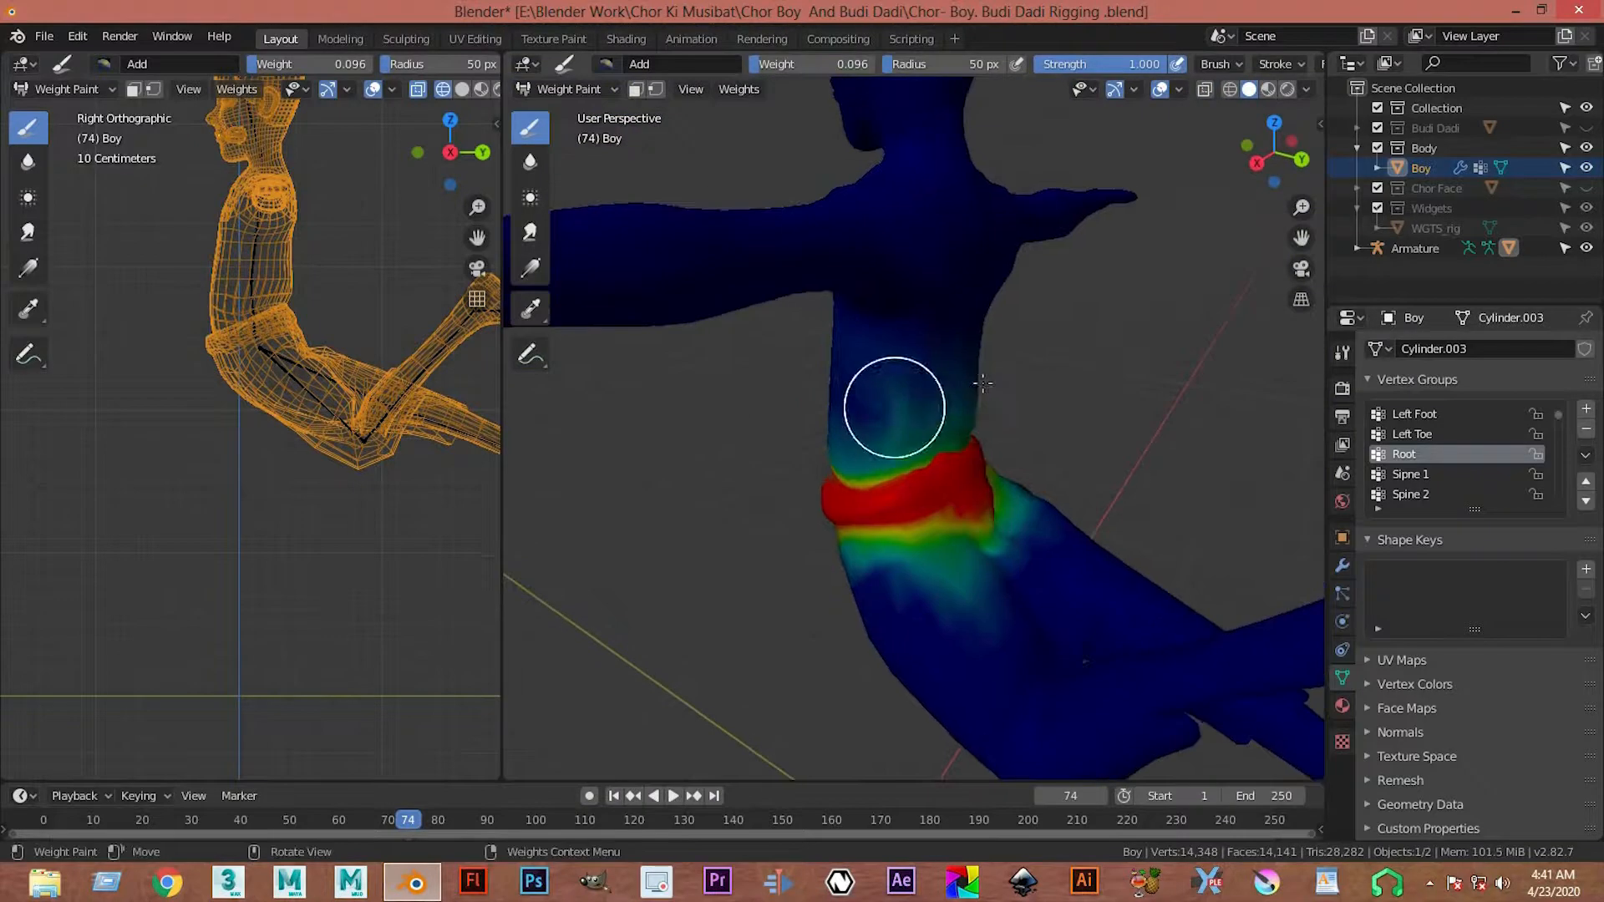
- Clean up the Root weight falloff on the sides of the torso with the 50 px Subtract brush at 0.096
click(610, 65)
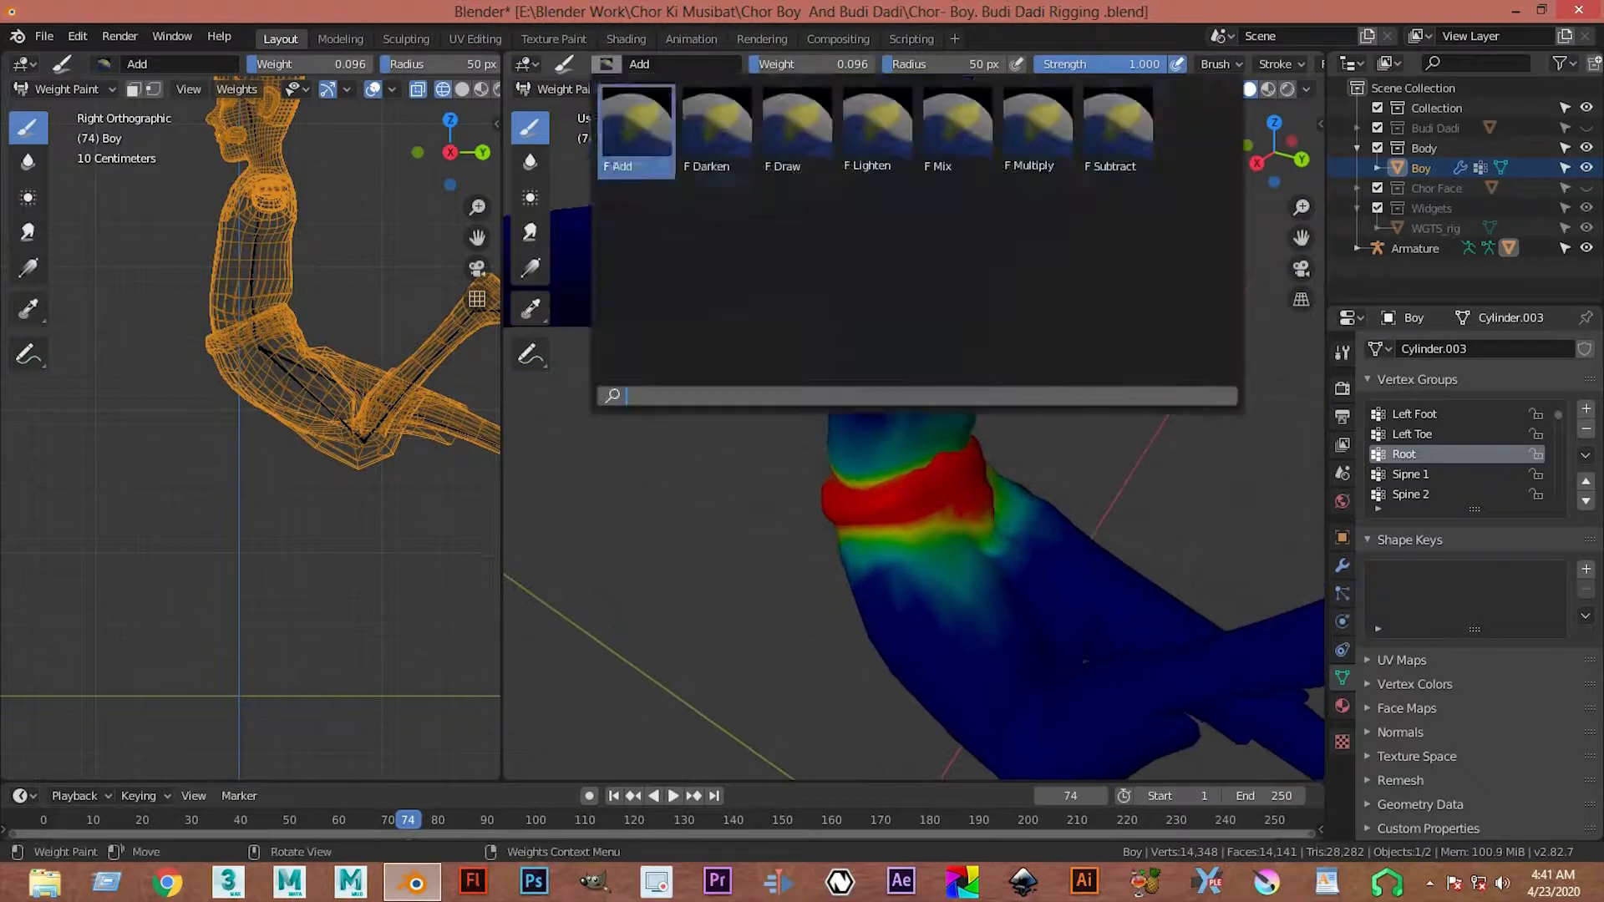
click(1121, 134)
mouse_move(1071, 226)
middle_down()
mouse_move(815, 374)
mouse_move(907, 321)
mouse_move(956, 251)
middle_up()
middle_drag(896, 330, 961, 399)
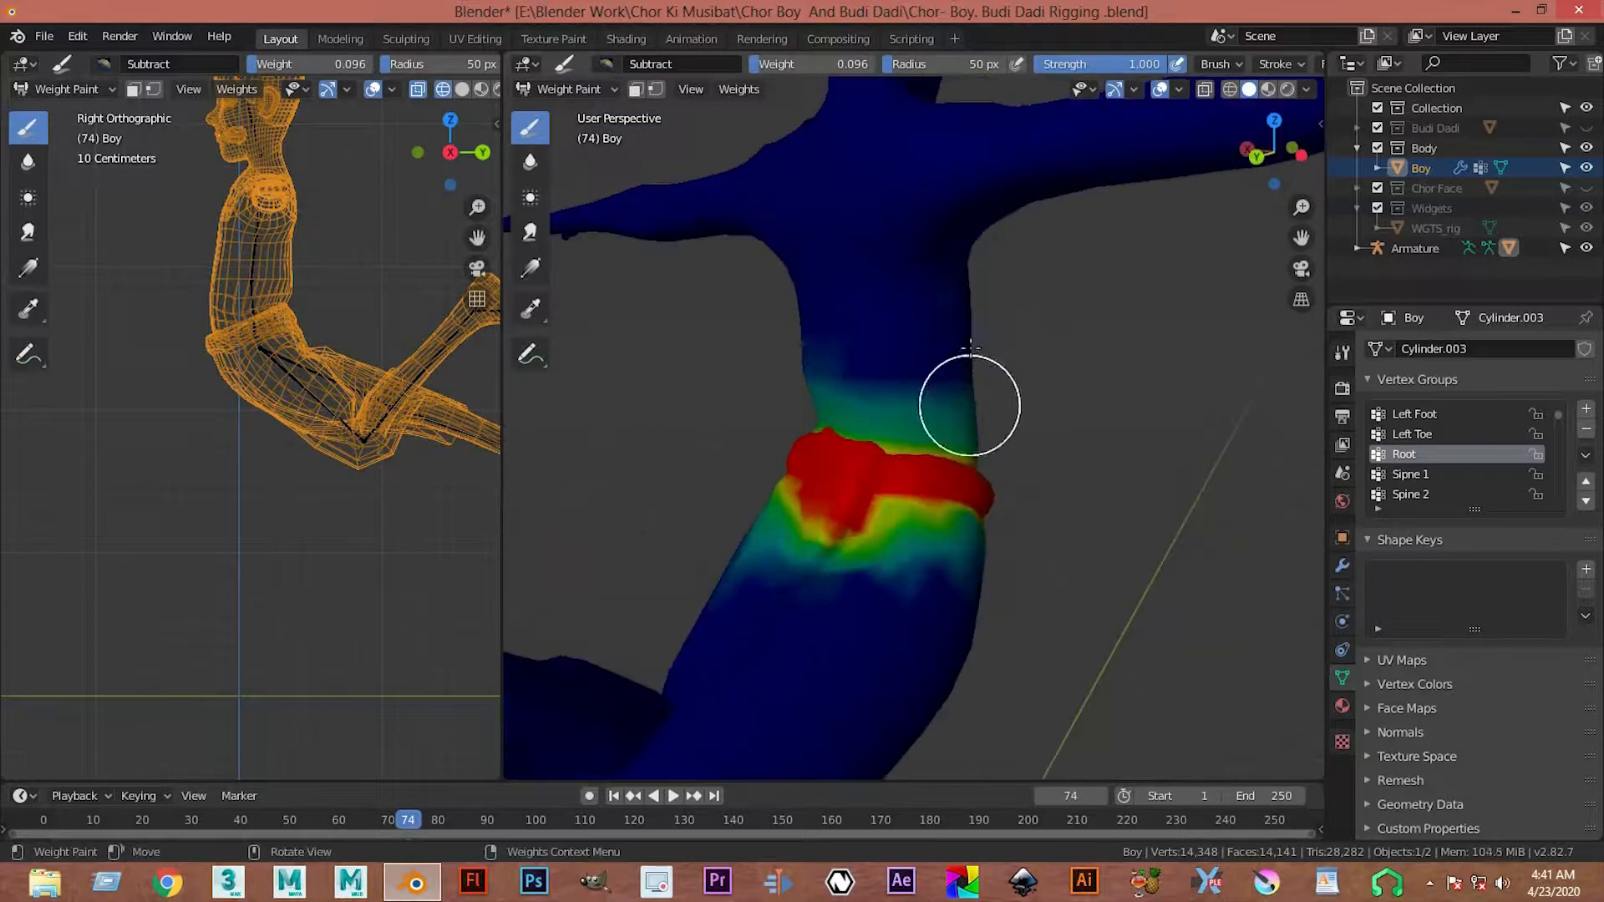
middle_drag(816, 407, 949, 412)
mouse_move(990, 482)
middle_down()
mouse_move(888, 519)
mouse_move(936, 501)
mouse_move(1048, 552)
mouse_move(999, 501)
middle_up()
- Inspect the Left Foot and Left Leg Uper weights on the posed body
click(1440, 409)
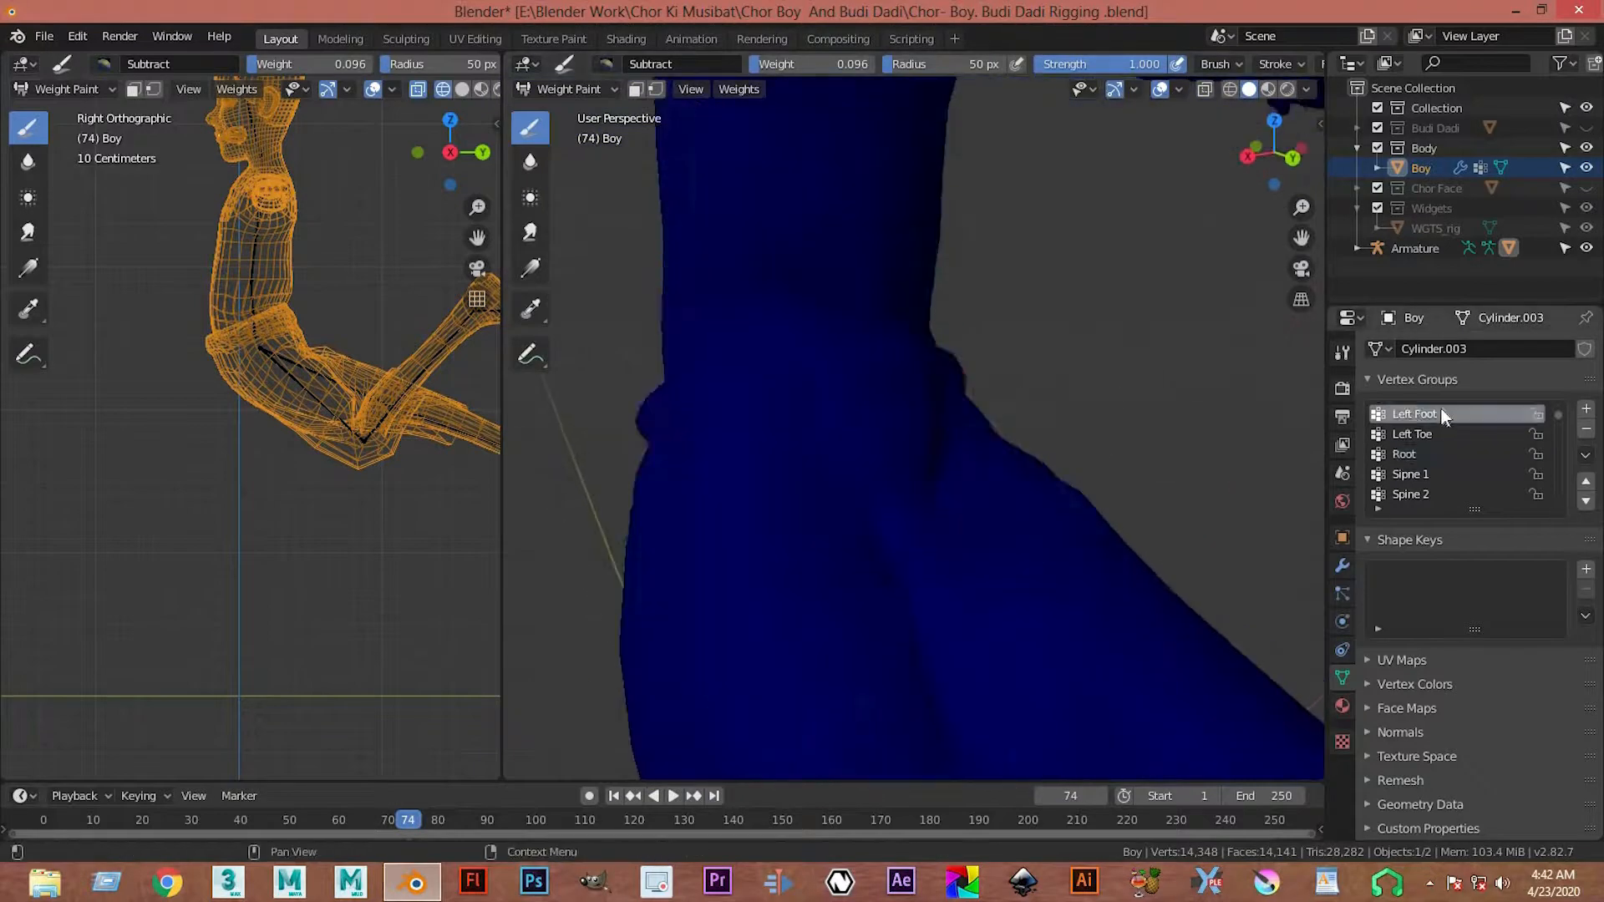
scroll(1449, 458, up, 3)
scroll(1445, 438, down, 2)
scroll(1442, 418, up, 2)
click(1444, 434)
scroll(944, 568, down, 5)
middle_drag(1007, 549, 991, 519)
scroll(963, 564, down, 5)
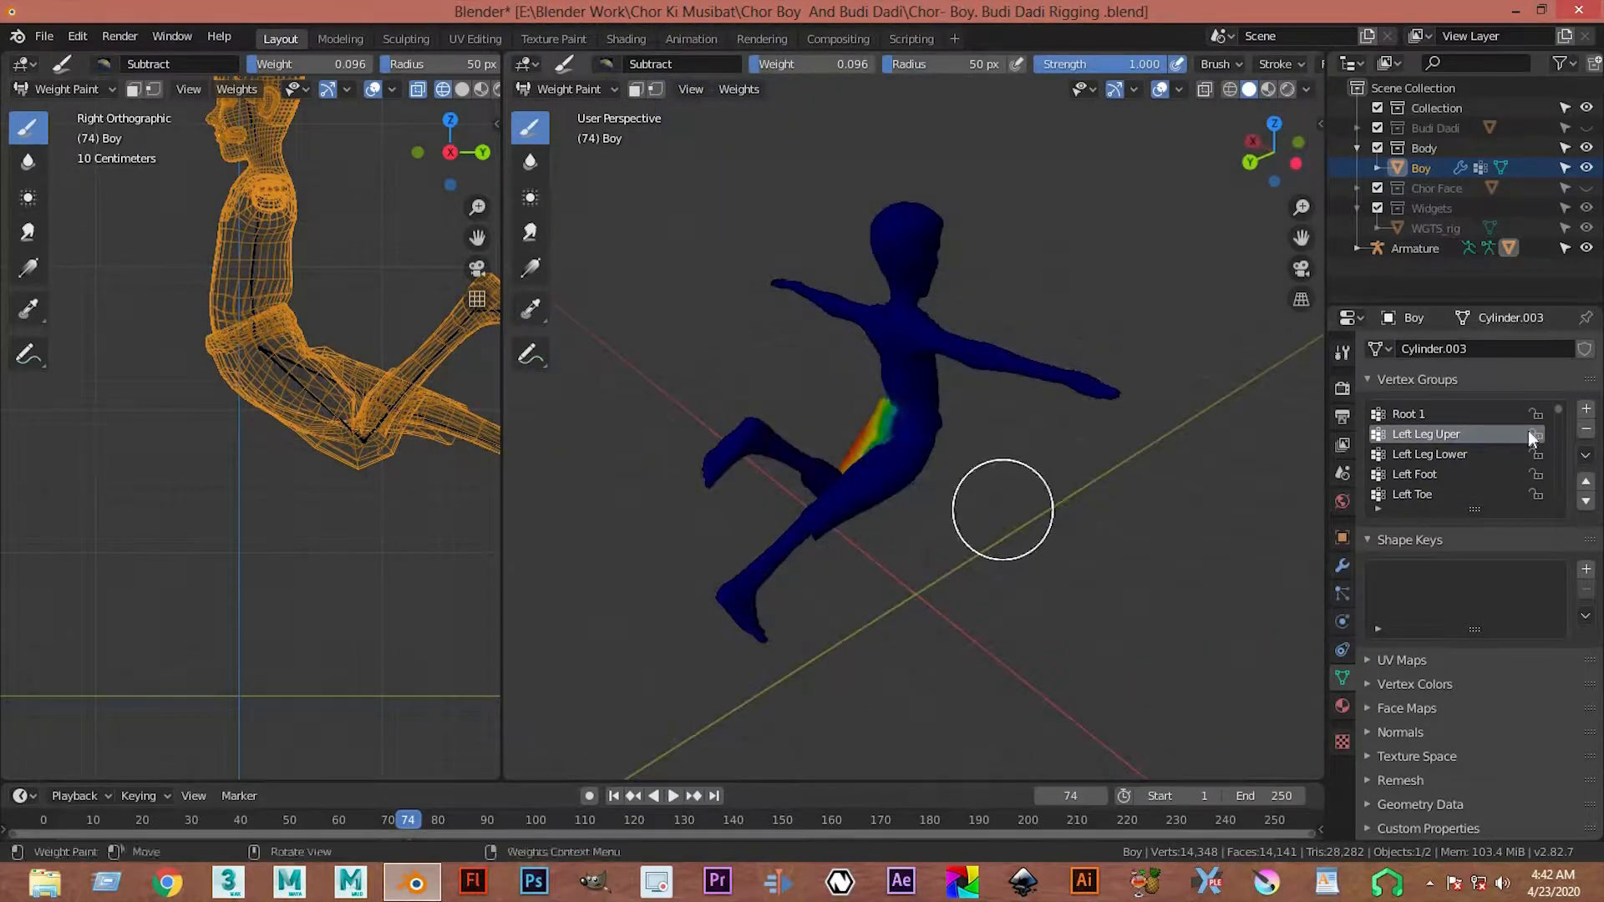
- Go through the vertex groups from the left leg across the hand and finger groups and select Rigt Leg Upe
click(1449, 455)
ctrl+scroll(1447, 459, down, 9)
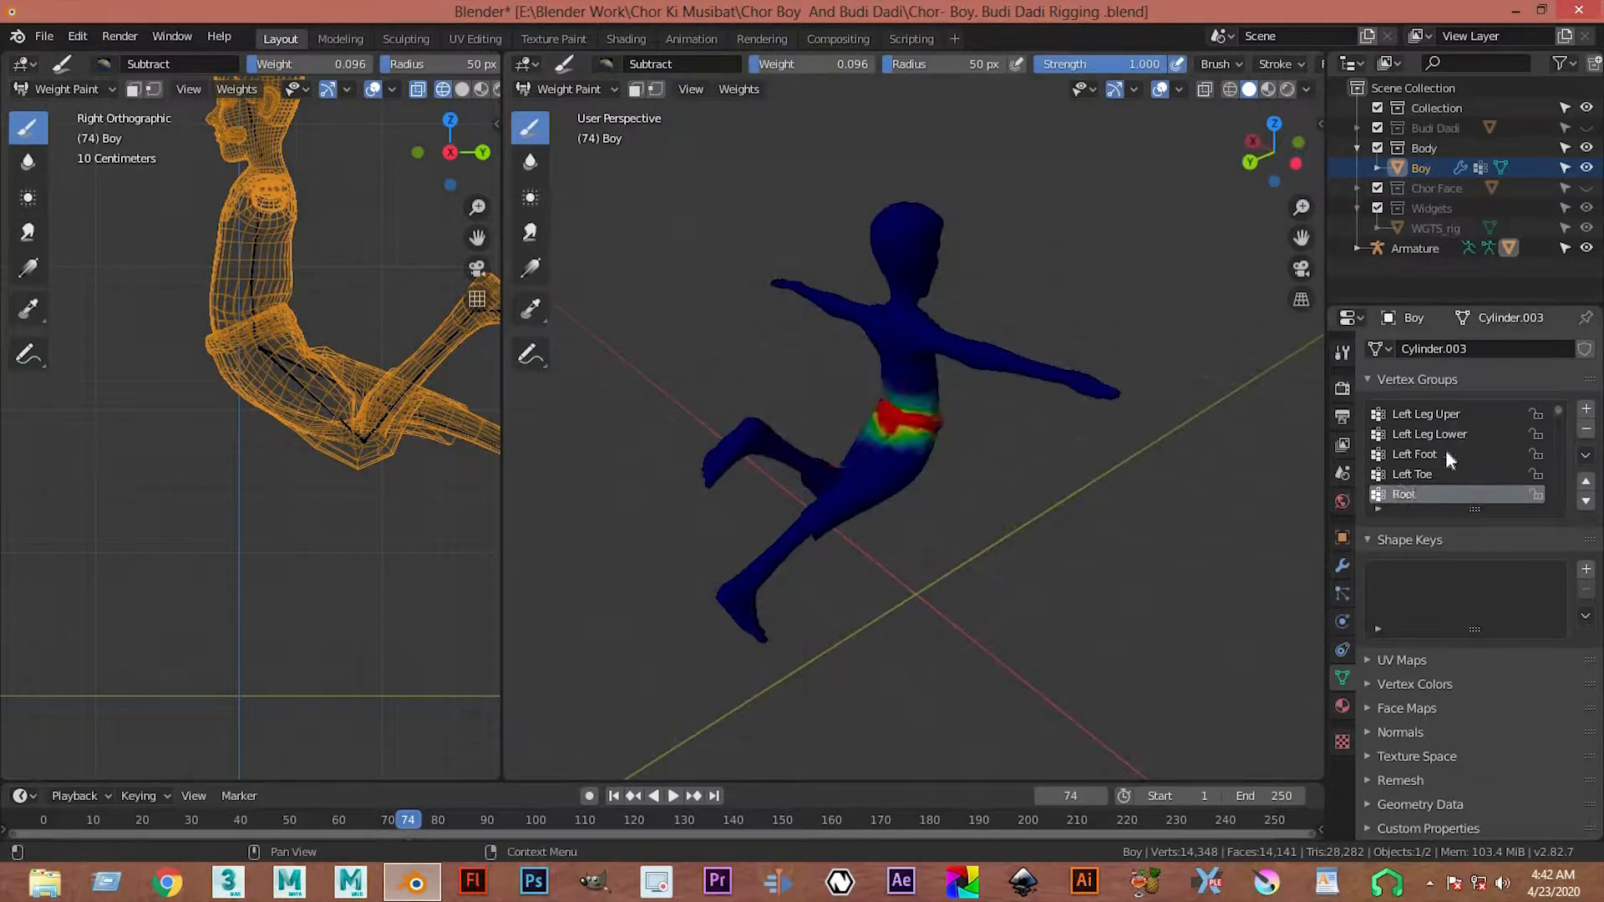
ctrl+scroll(1446, 449, down, 15)
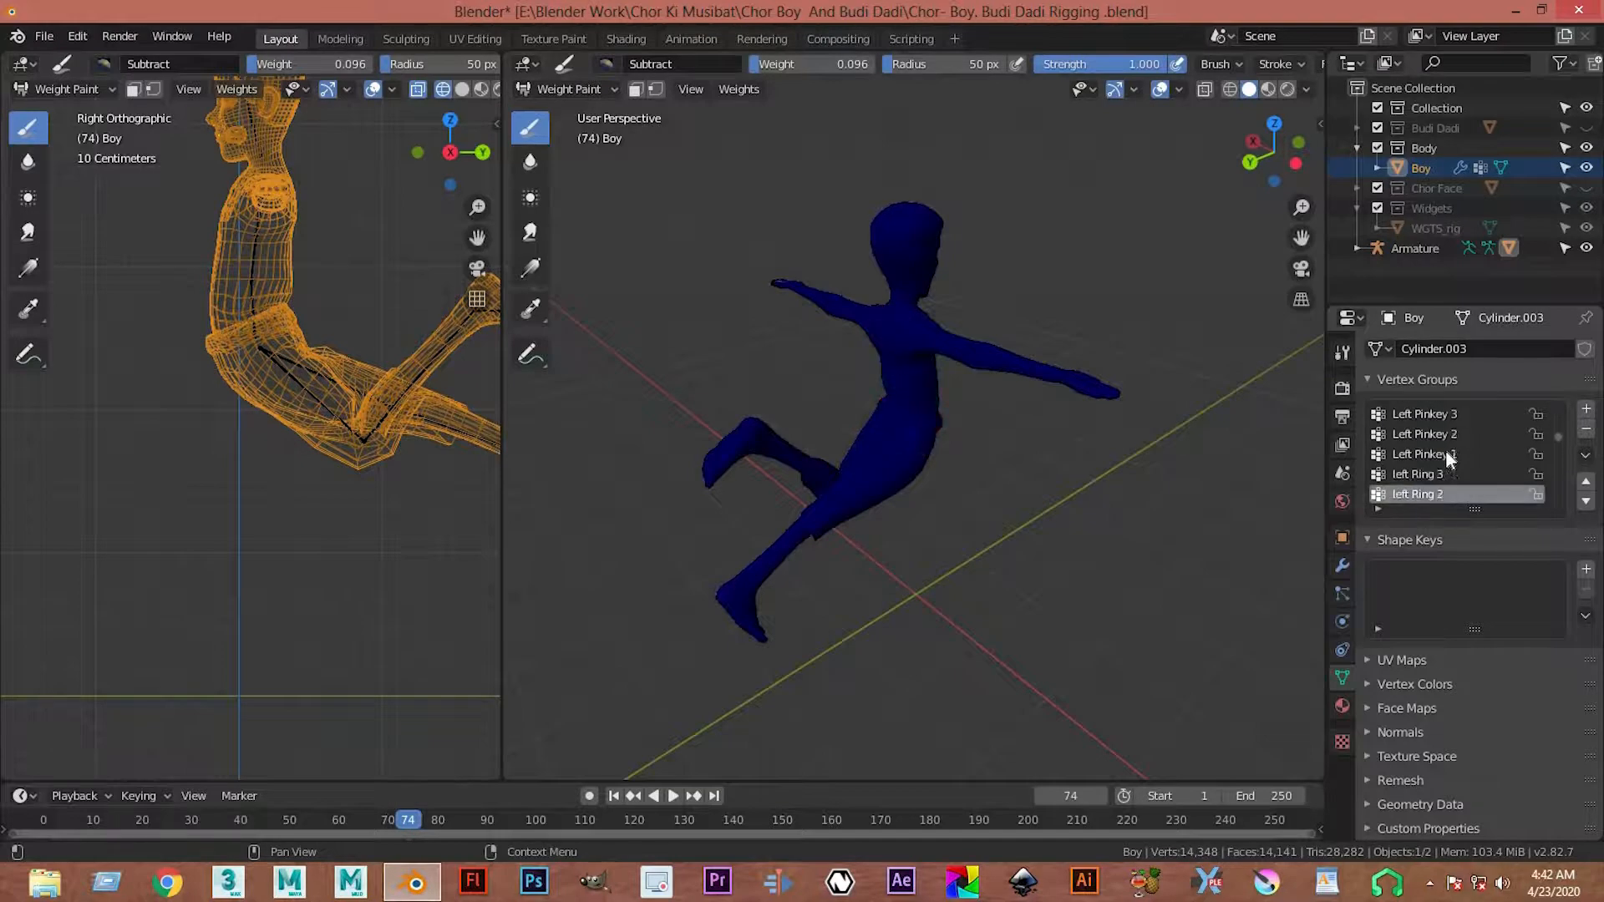
ctrl+scroll(1446, 448, down, 3)
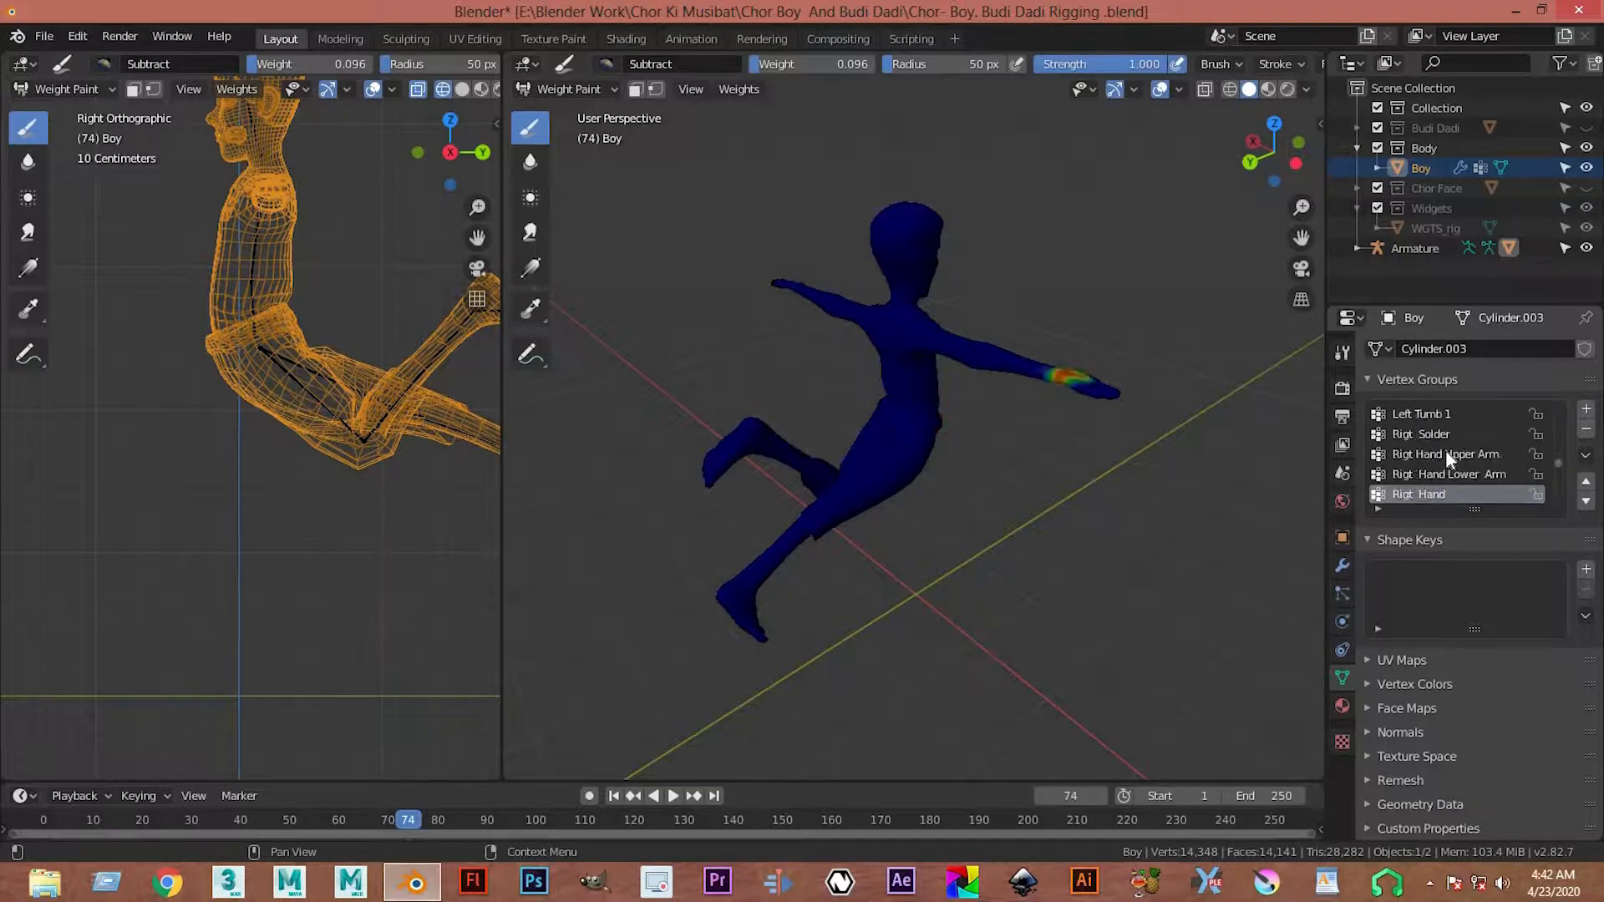
ctrl+scroll(1448, 458, down, 8)
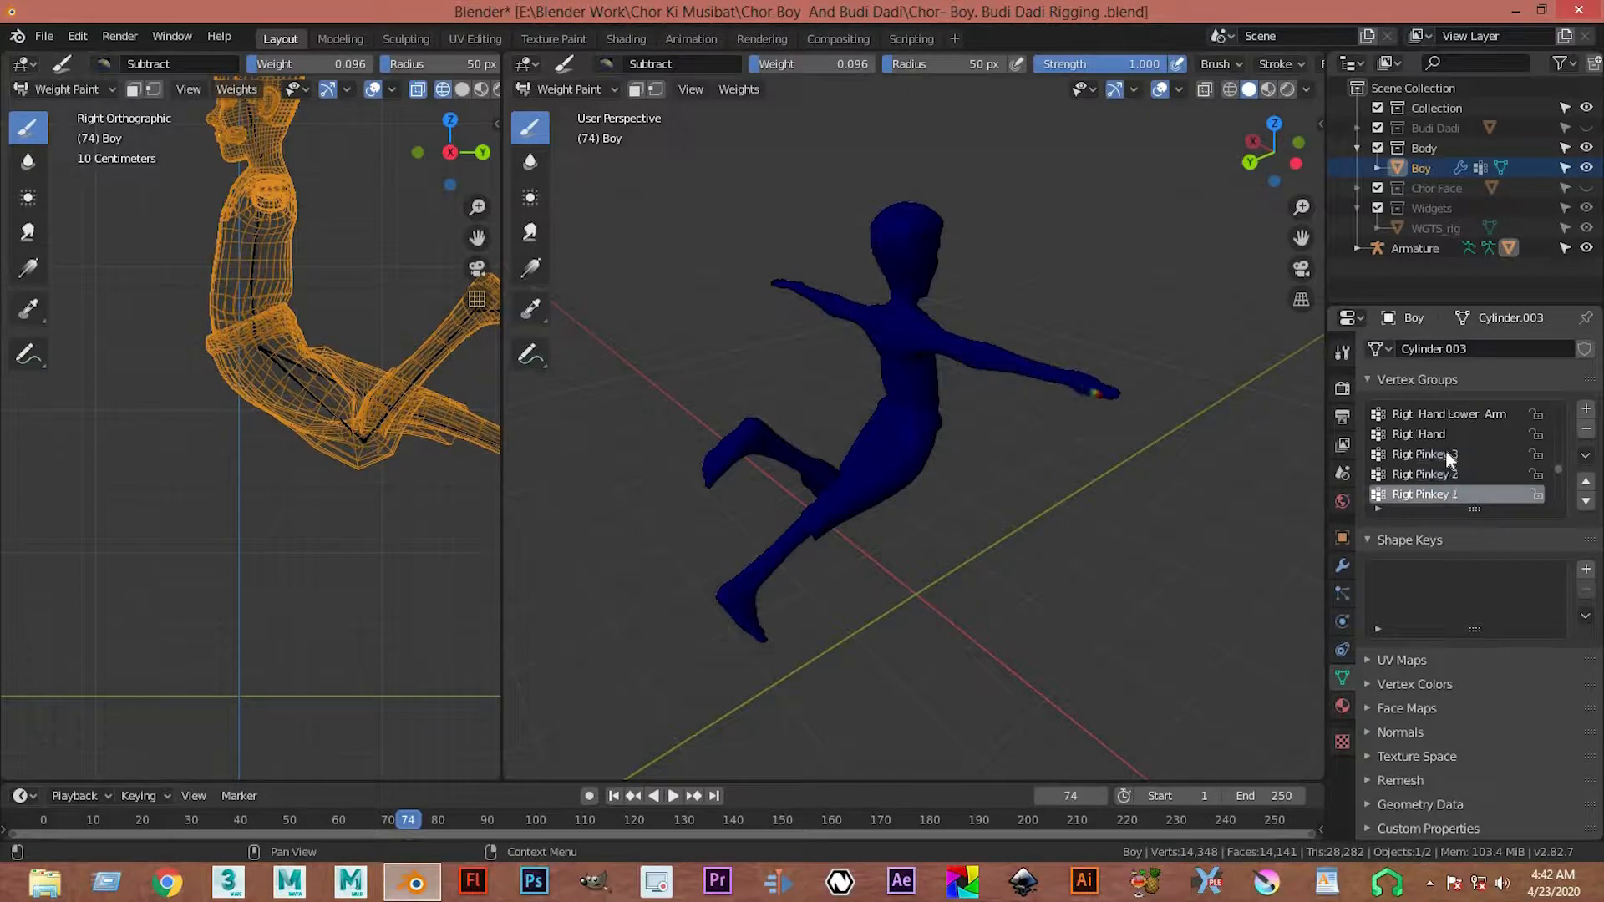
ctrl+scroll(1448, 459, down, 8)
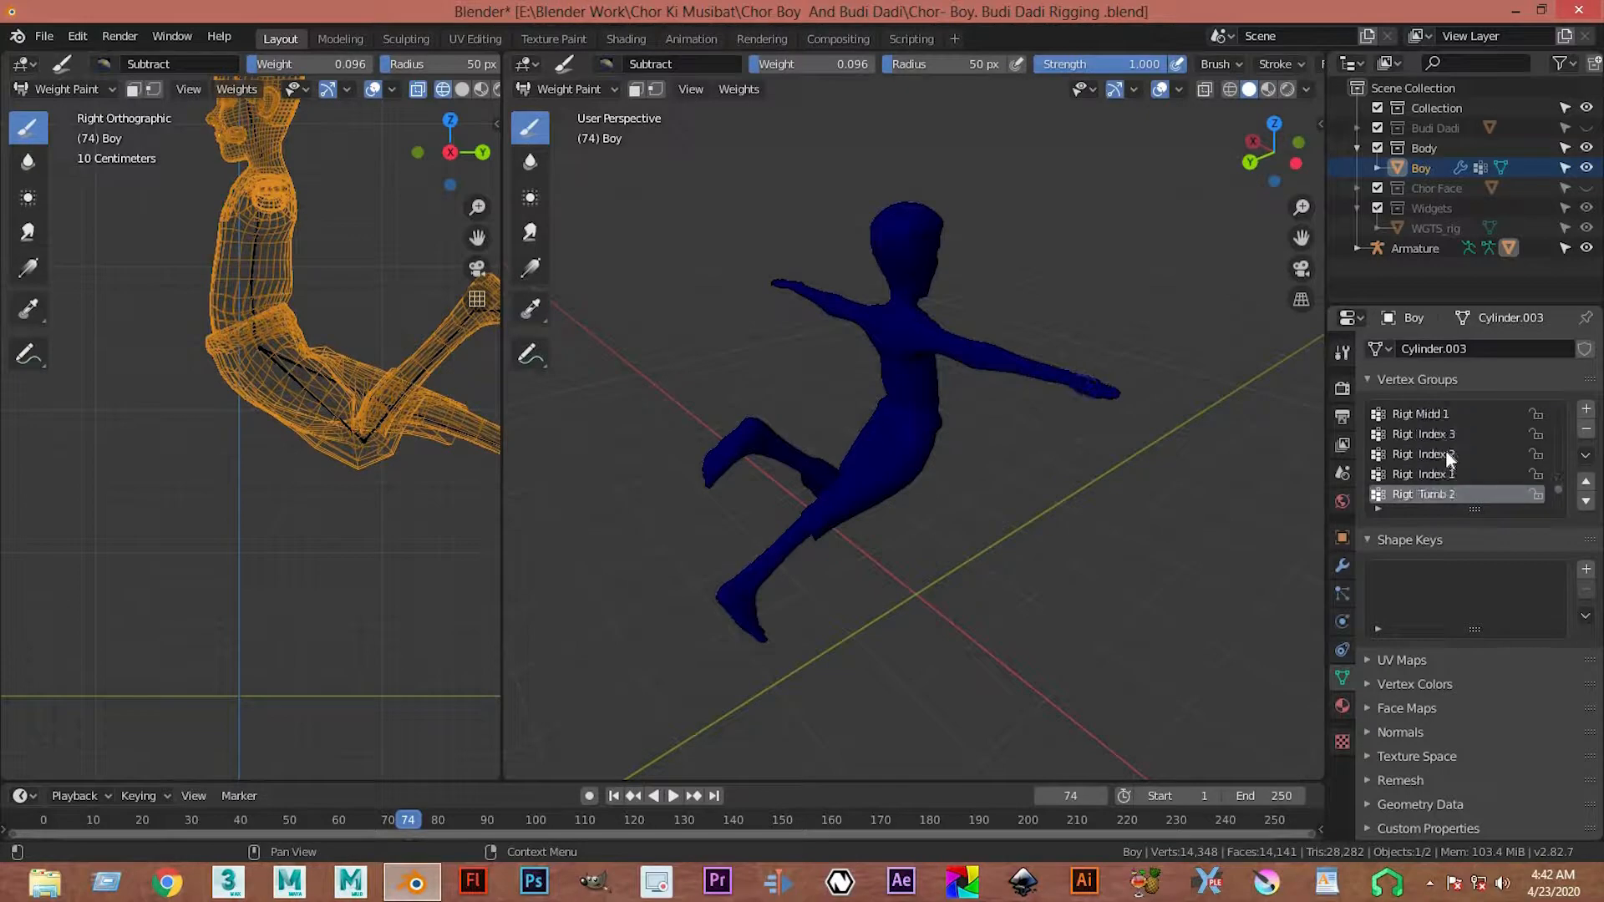
ctrl+scroll(1448, 458, up, 2)
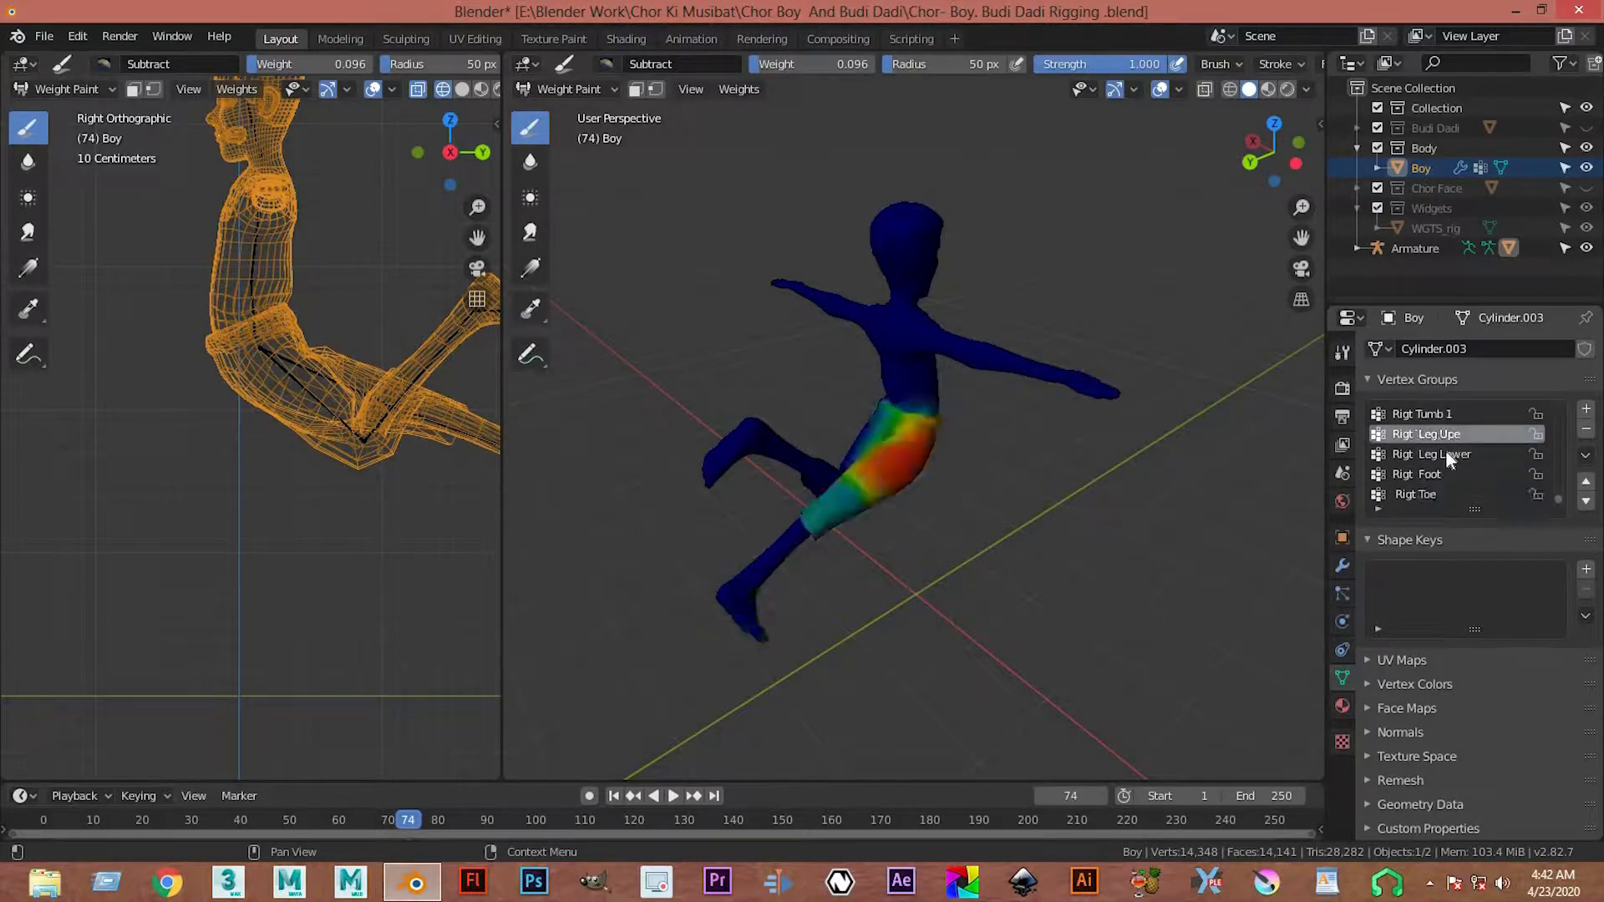
- Subtract Rigt Leg Upe weight from the front of the lower trouser leg with the brush weight at 0.369
scroll(786, 619, up, 5)
mouse_move(868, 595)
middle_down()
mouse_move(974, 579)
mouse_move(1002, 558)
middle_up()
middle_drag(926, 515, 694, 487)
scroll(852, 508, up, 2)
scroll(852, 508, down, 2)
scroll(695, 487, down, 4)
mouse_move(885, 568)
middle_down()
mouse_move(920, 580)
mouse_move(824, 551)
mouse_move(898, 493)
mouse_move(919, 571)
mouse_move(902, 526)
middle_up()
scroll(827, 547, up, 5)
scroll(869, 485, up, 3)
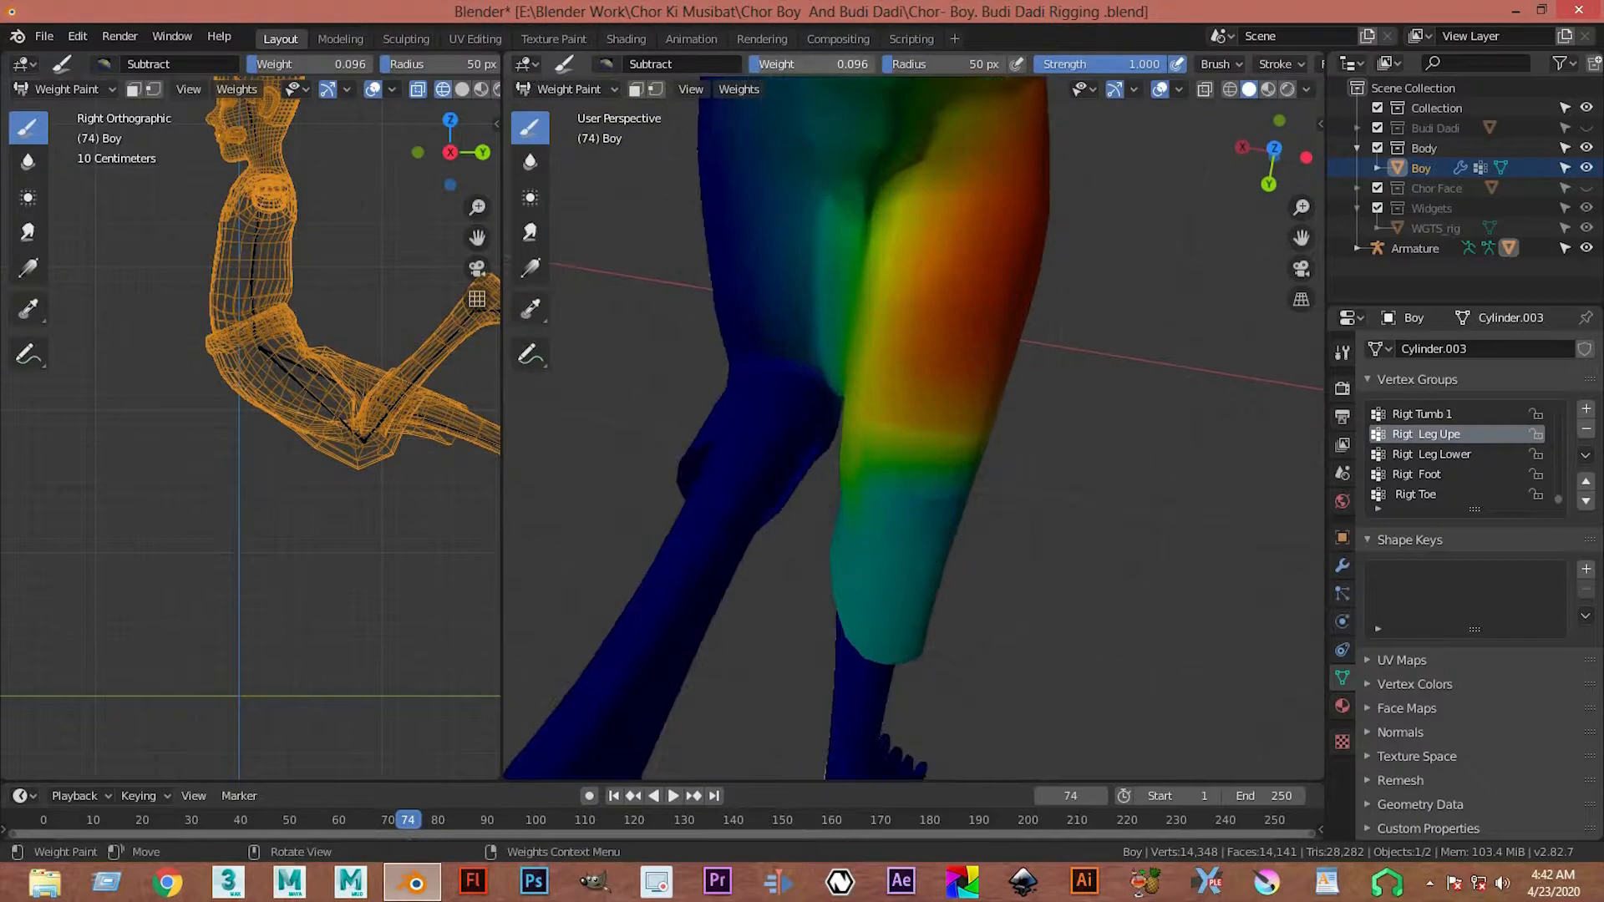
middle_drag(906, 510, 877, 477)
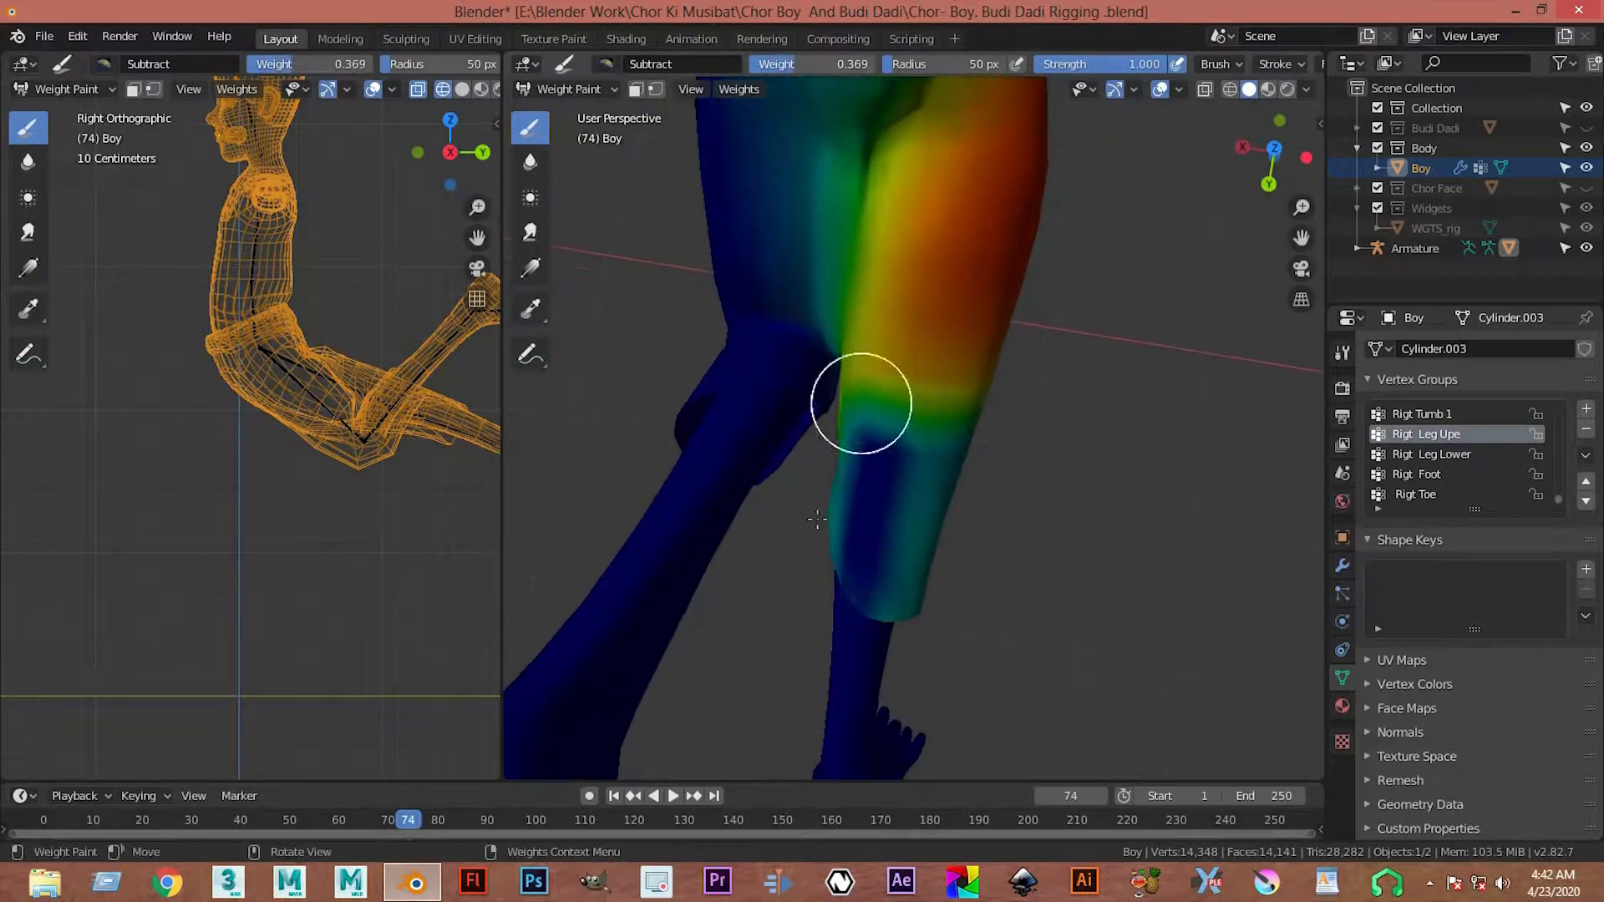
- Remove the Rigt Leg Upe weight from the side and underside of the trouser leg near its hem
middle_drag(946, 559, 706, 429)
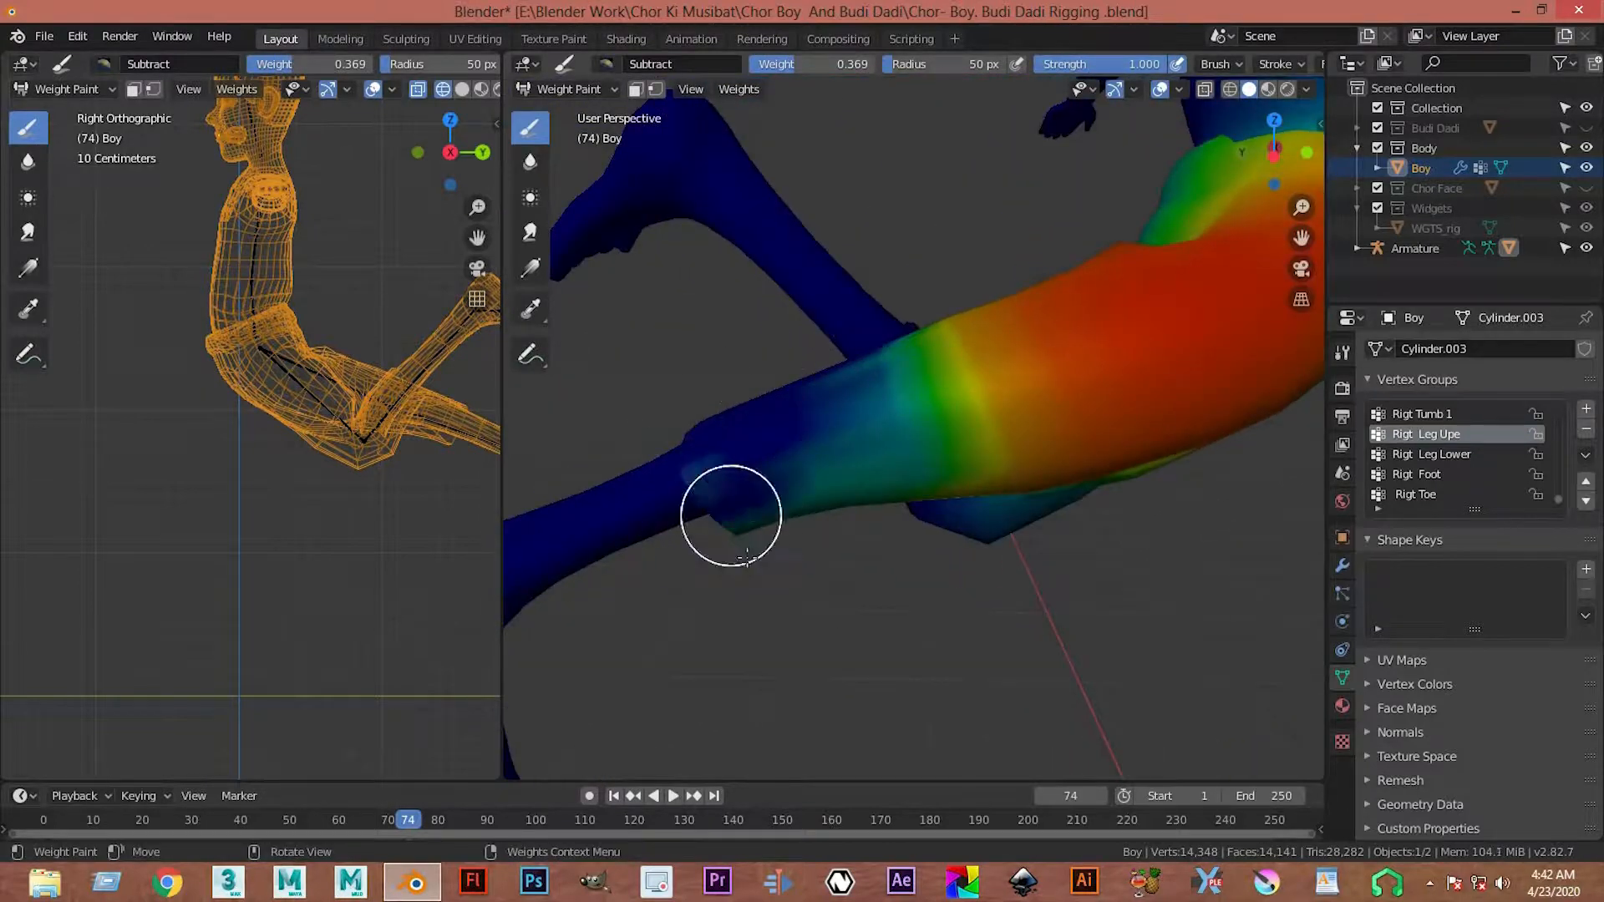
middle_drag(813, 428, 880, 562)
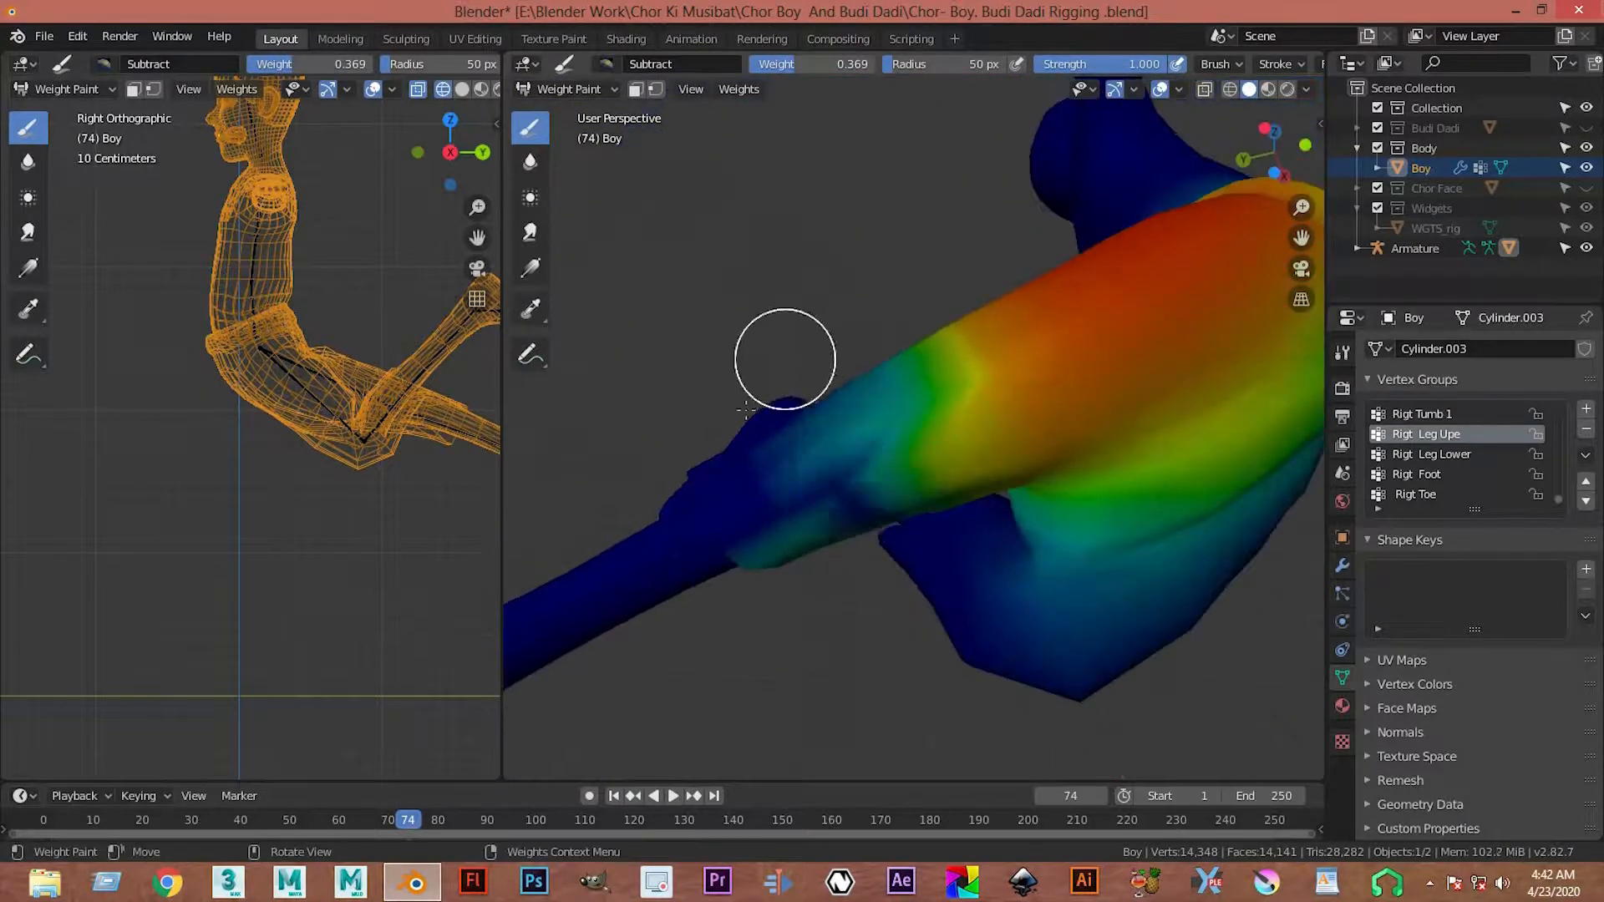
middle_drag(748, 431, 759, 455)
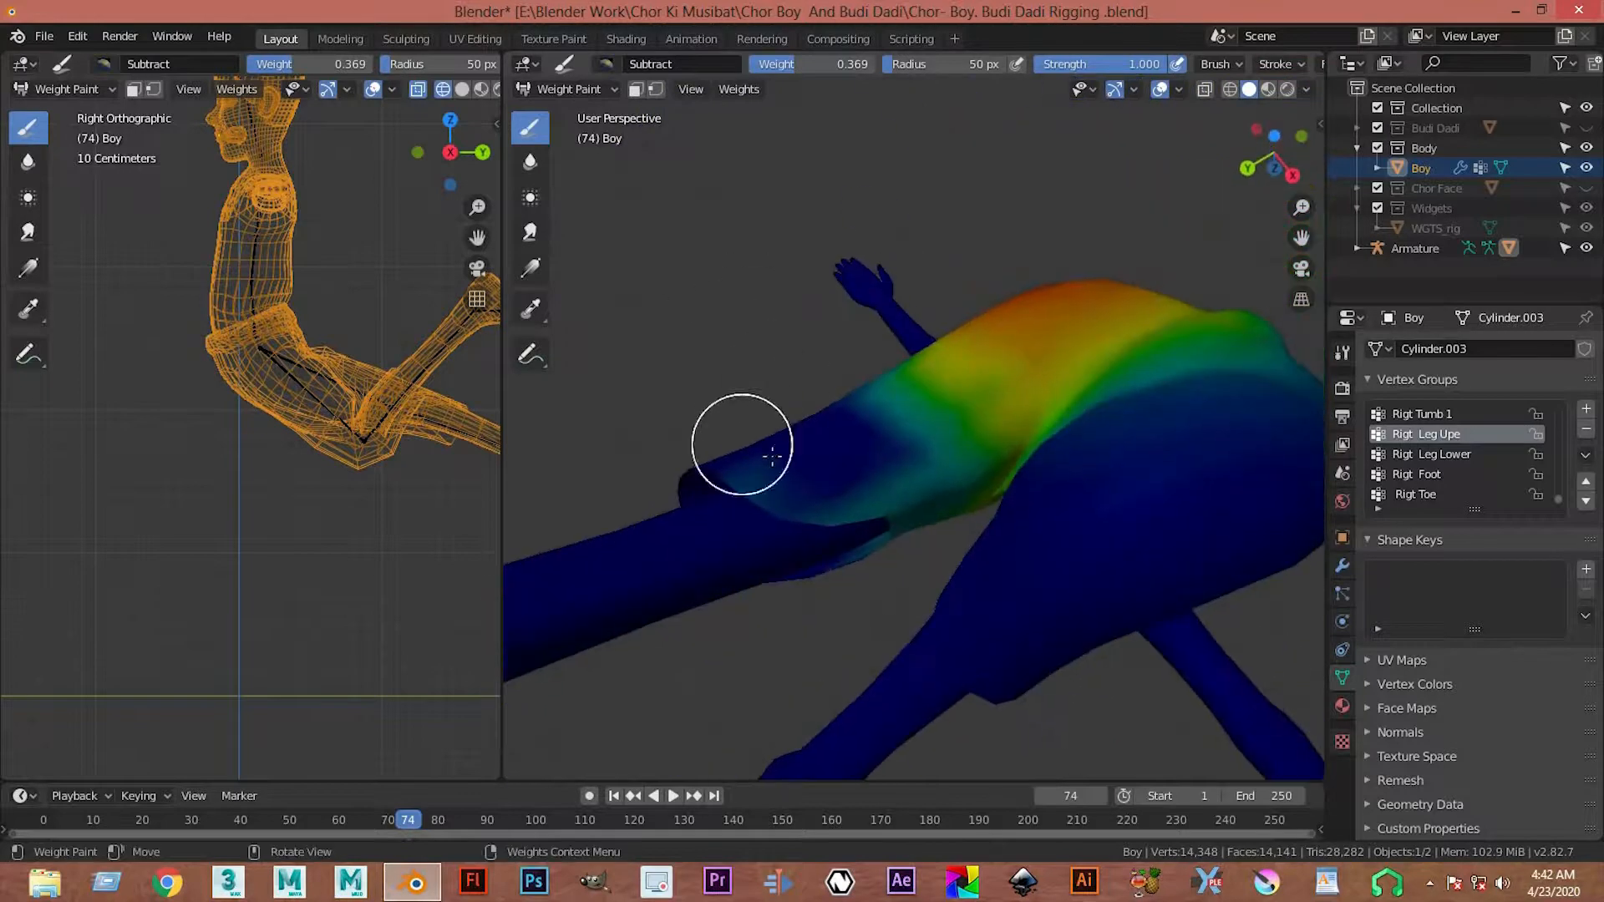
- Subtract Rigt Leg Upe weight from the inner trouser leg below the thigh, raising the brush weight to 1.000
mouse_move(938, 534)
middle_down()
mouse_move(824, 329)
mouse_move(1074, 401)
mouse_move(853, 326)
mouse_move(894, 465)
mouse_move(851, 440)
mouse_move(845, 179)
mouse_move(852, 258)
mouse_move(744, 316)
mouse_move(818, 567)
middle_up()
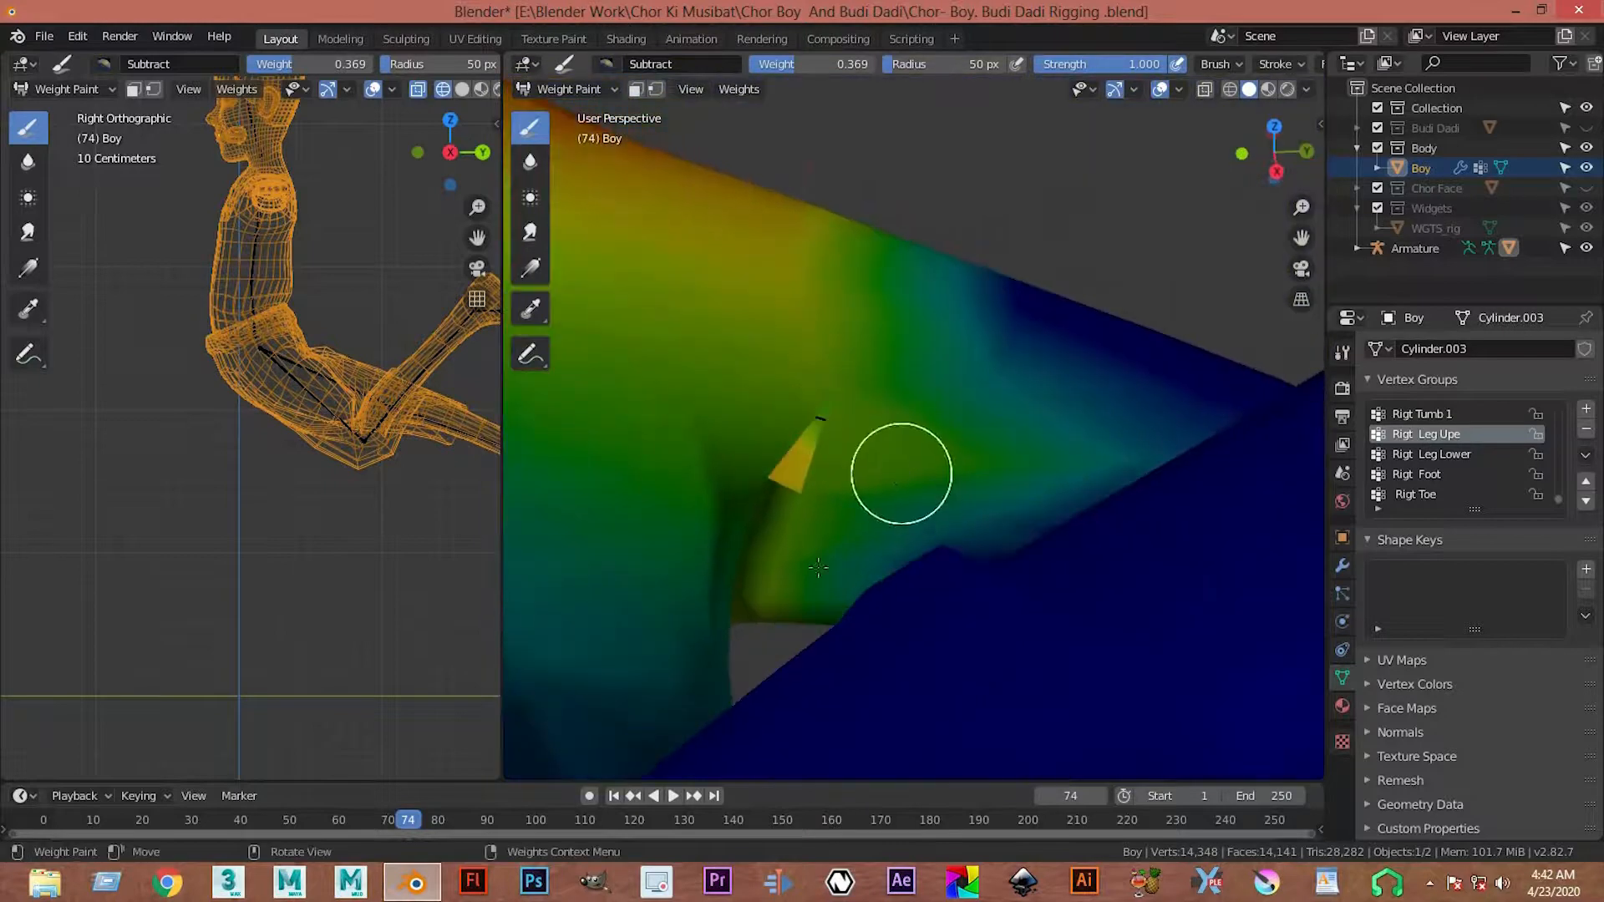
middle_drag(898, 445, 885, 303)
mouse_move(1011, 480)
mouse_down()
mouse_move(966, 491)
mouse_move(1049, 510)
mouse_up()
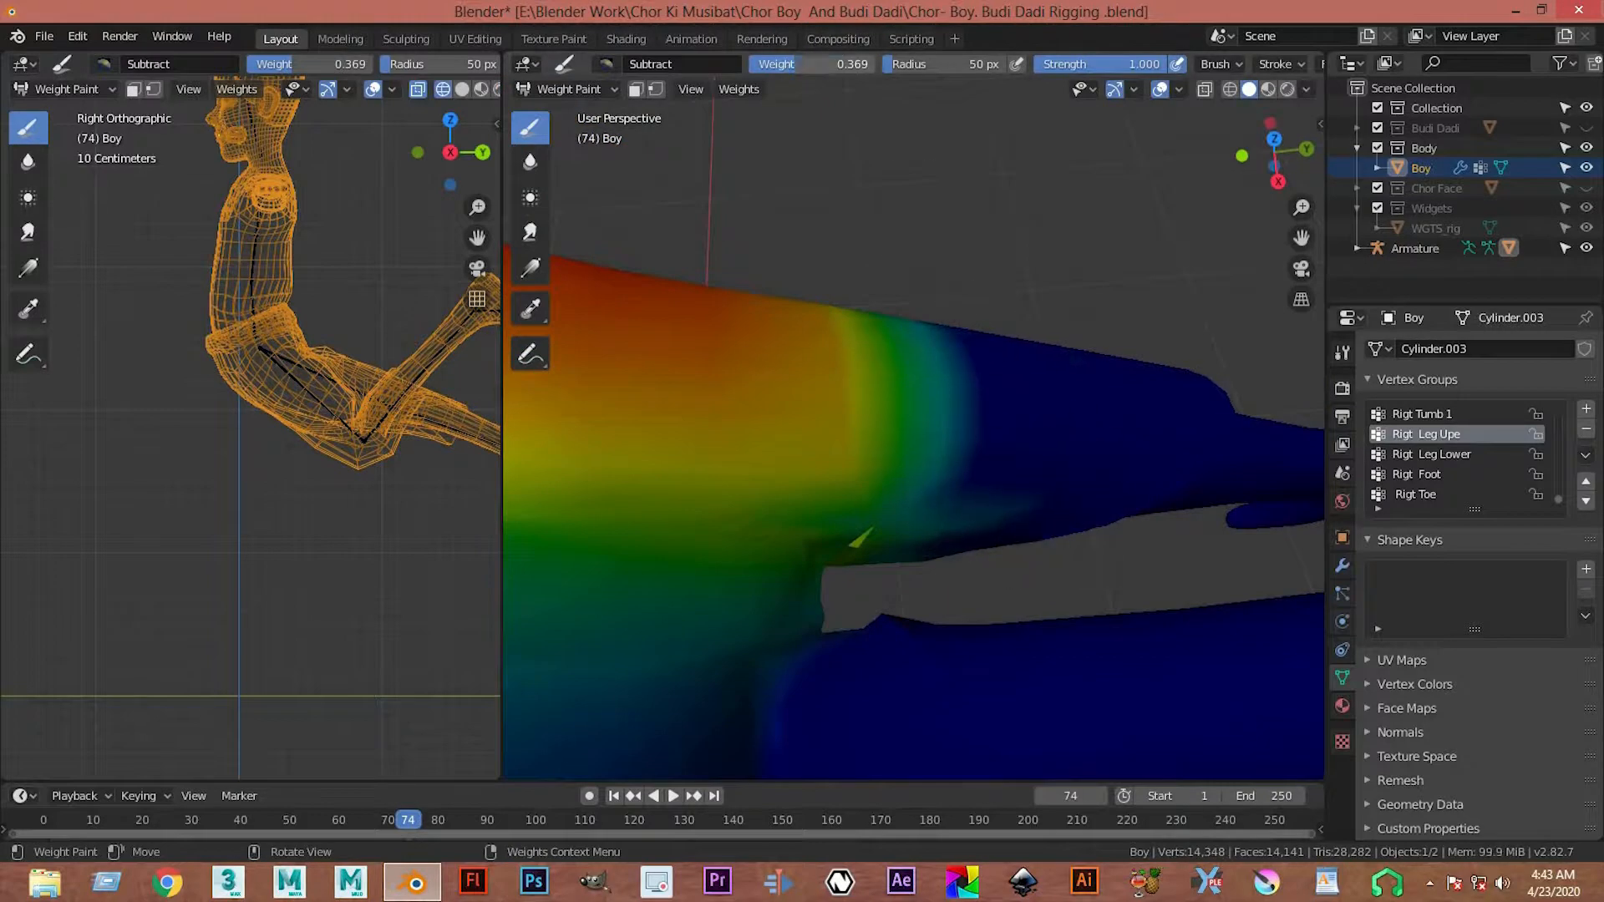
middle_drag(1078, 466, 931, 440)
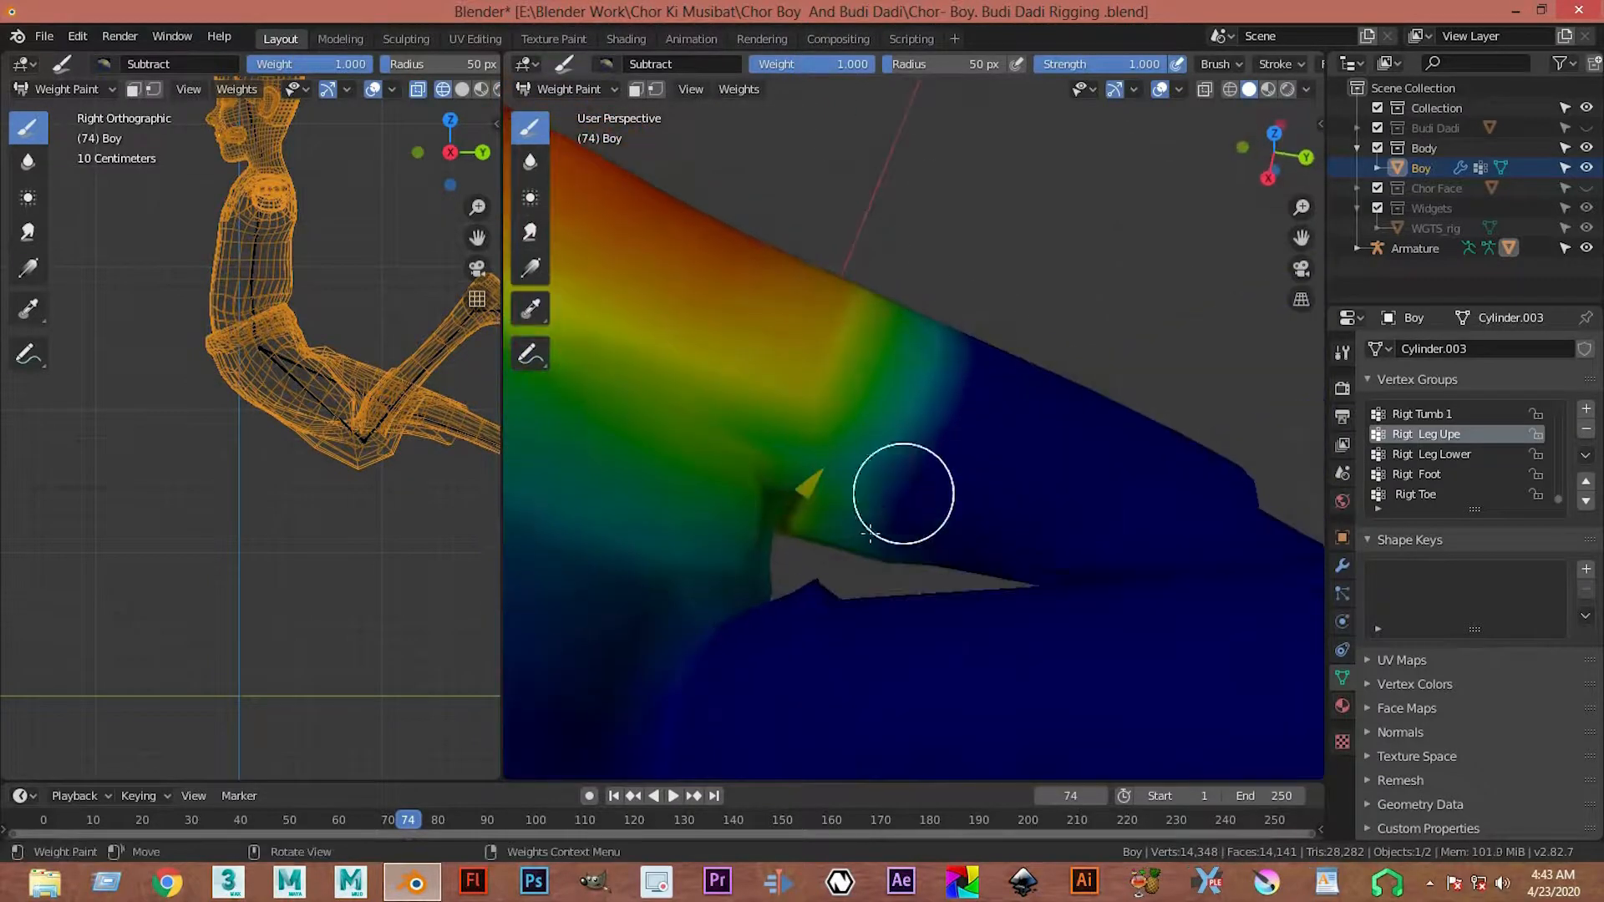
mouse_move(929, 360)
middle_down()
mouse_move(870, 494)
mouse_move(715, 487)
mouse_move(883, 567)
mouse_move(969, 469)
mouse_move(891, 275)
mouse_move(924, 465)
mouse_move(869, 315)
mouse_move(874, 239)
mouse_move(855, 319)
middle_up()
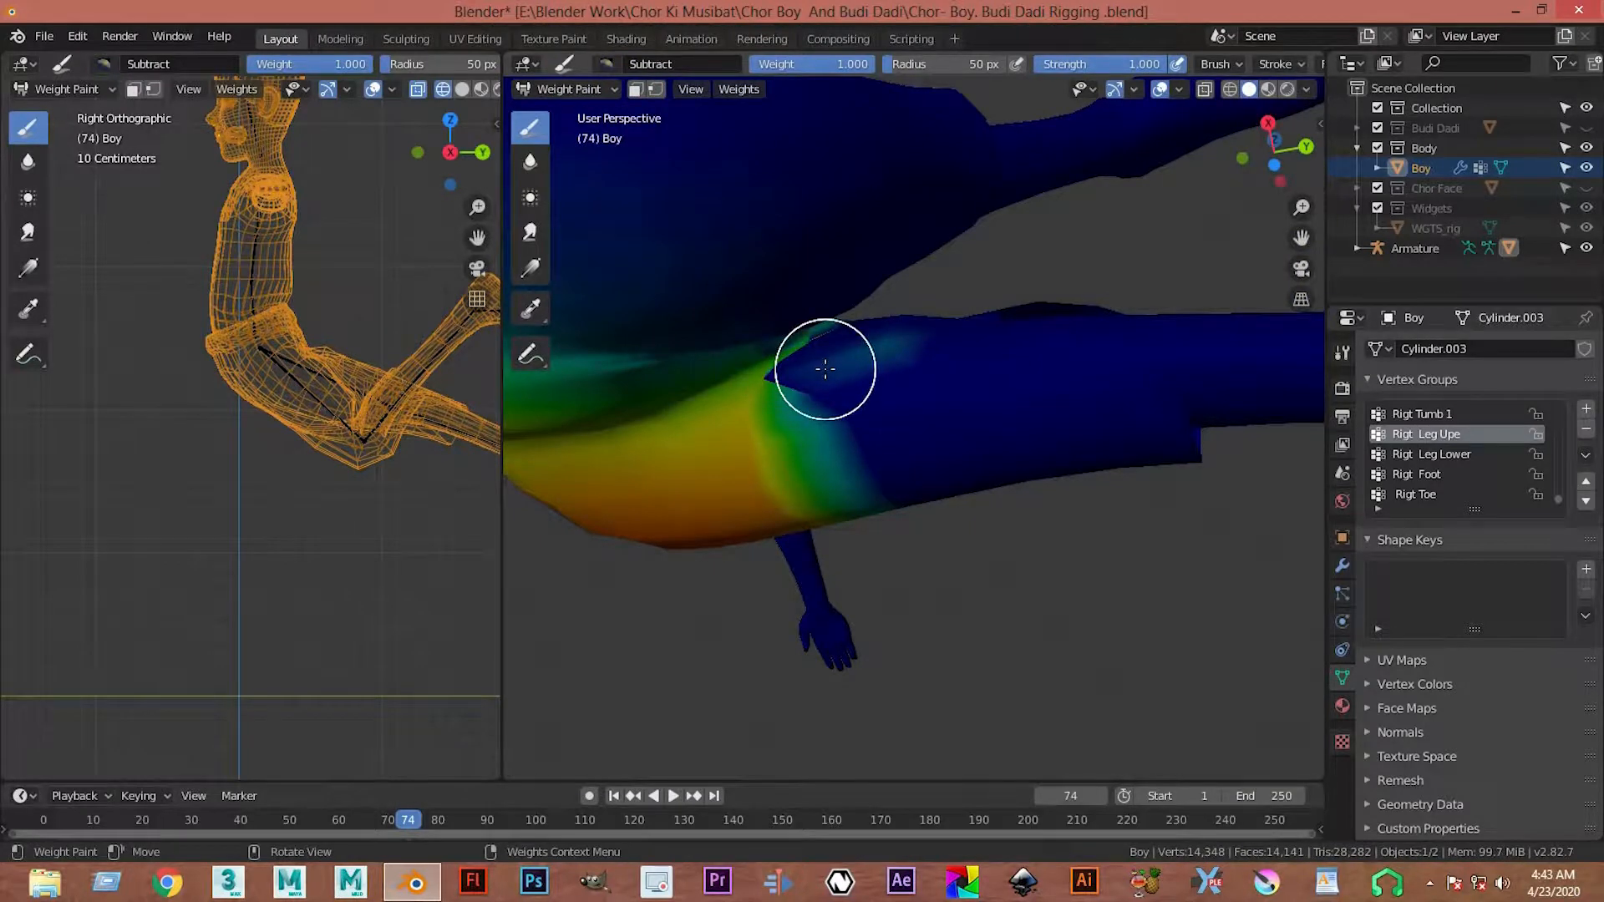
middle_drag(839, 365, 893, 347)
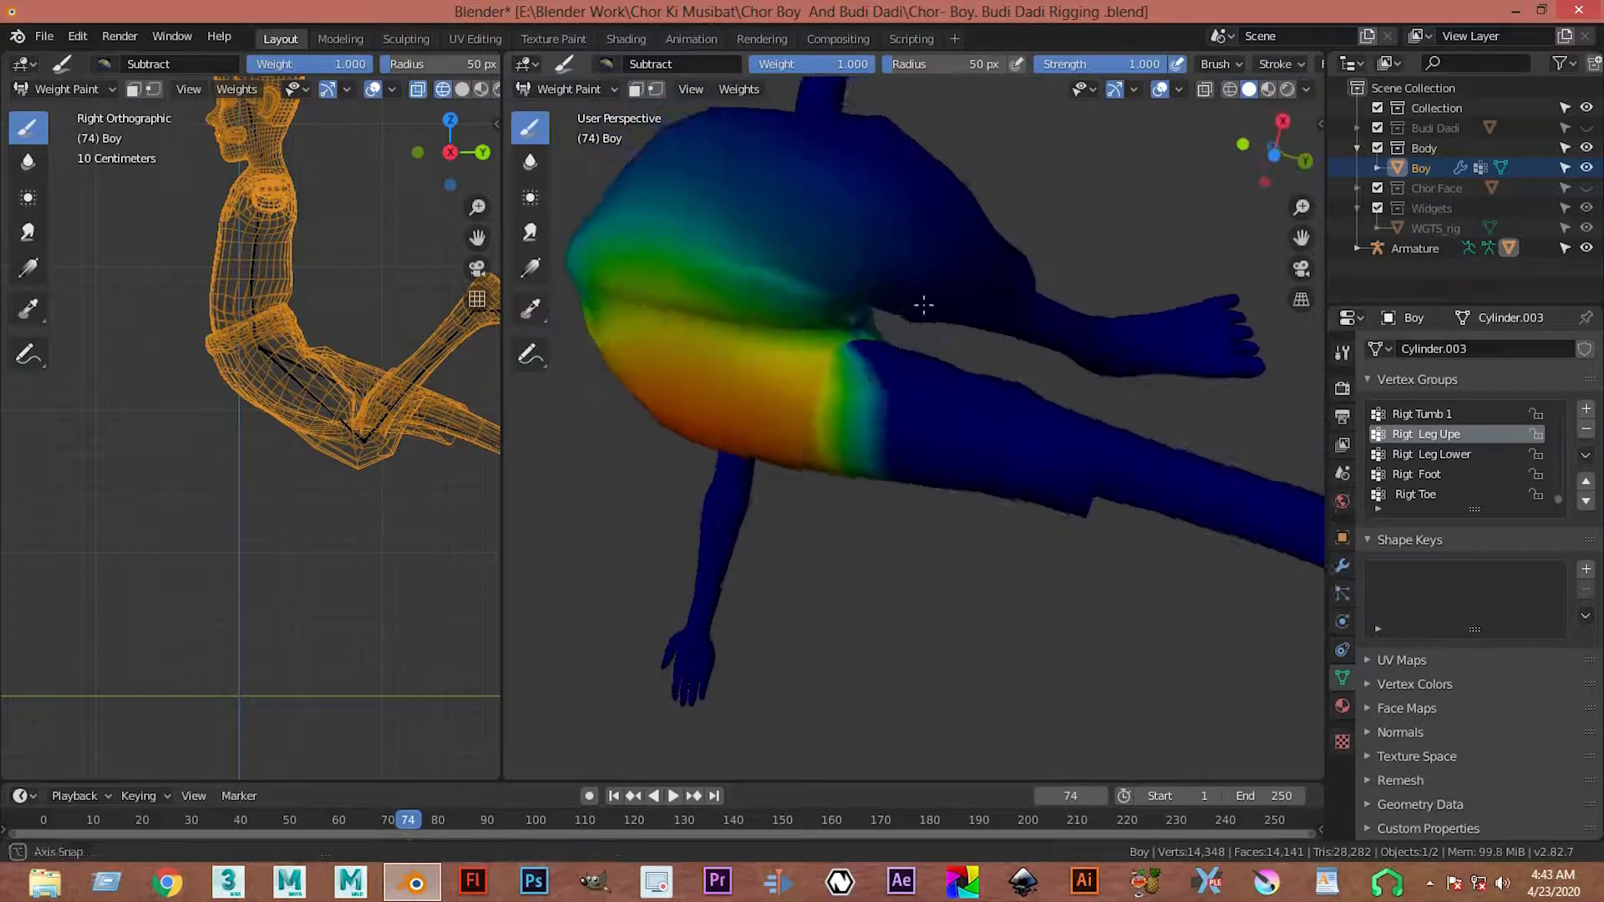
middle_drag(984, 386, 882, 340)
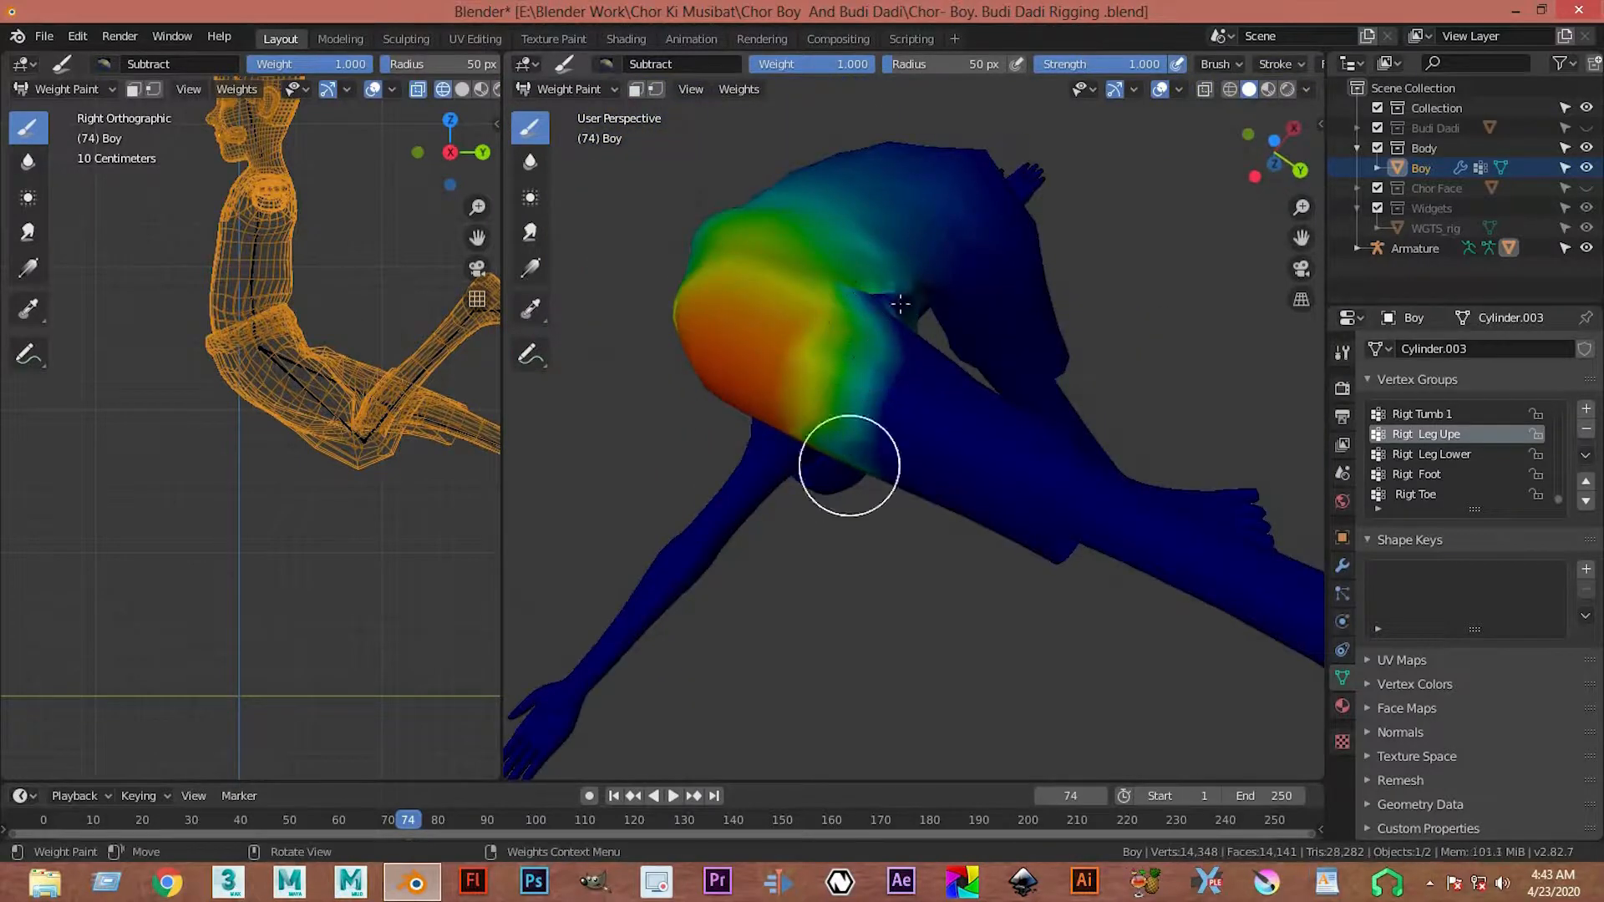
middle_drag(916, 338, 992, 351)
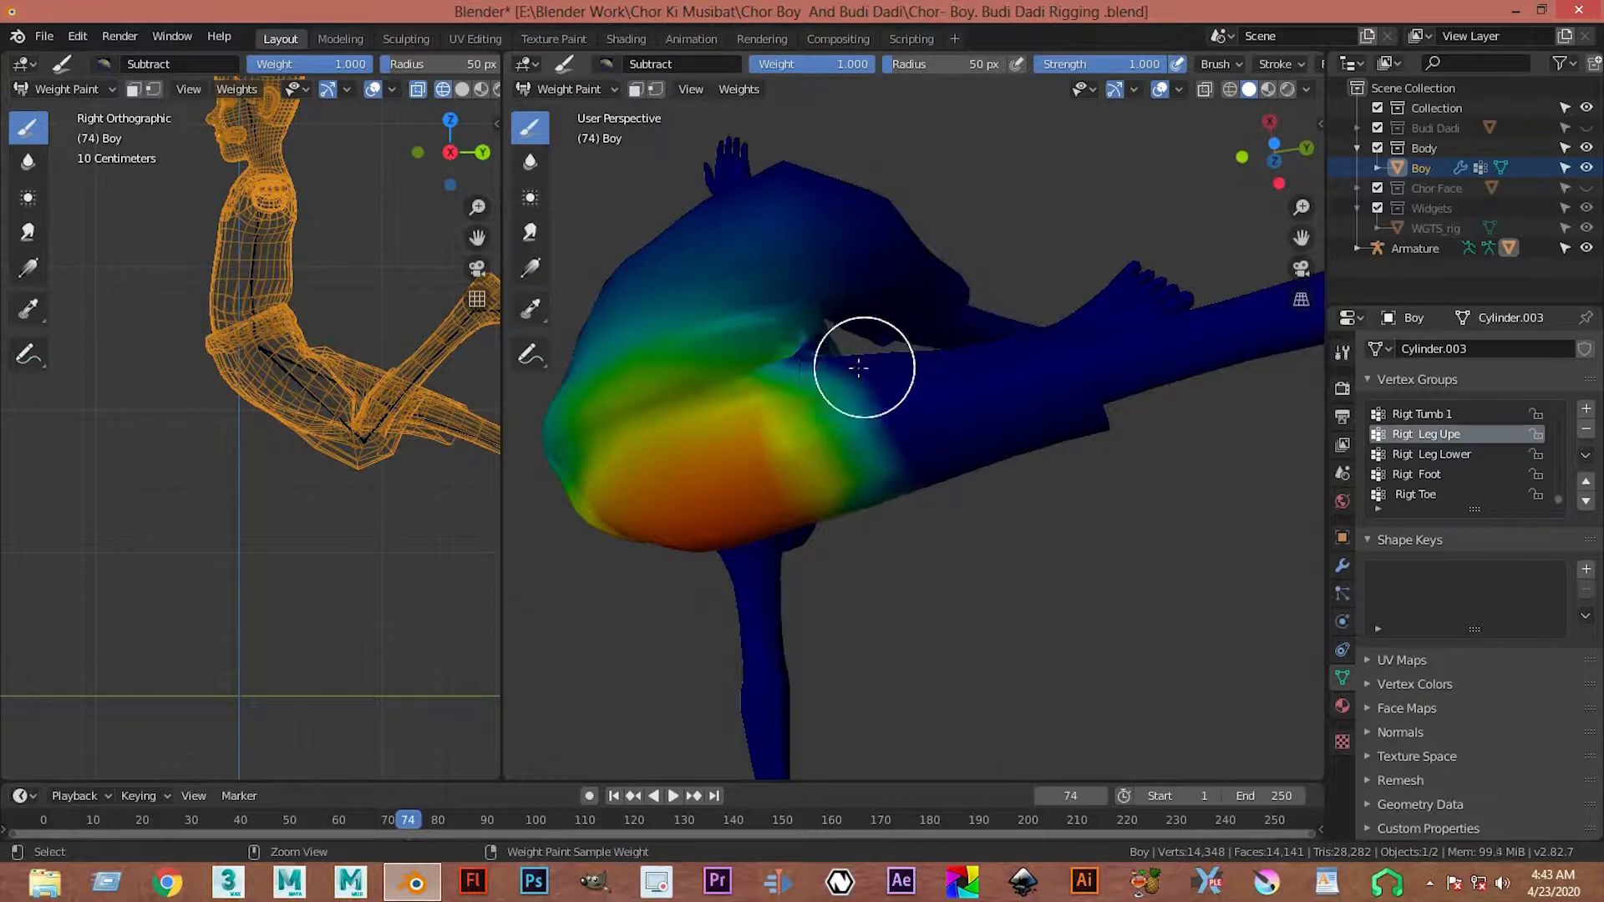
- Clean up the Rigt Leg Upe weight boundary around the right knee with the Subtract brush at weight 1.000
middle_drag(935, 433, 917, 379)
middle_drag(915, 486, 873, 492)
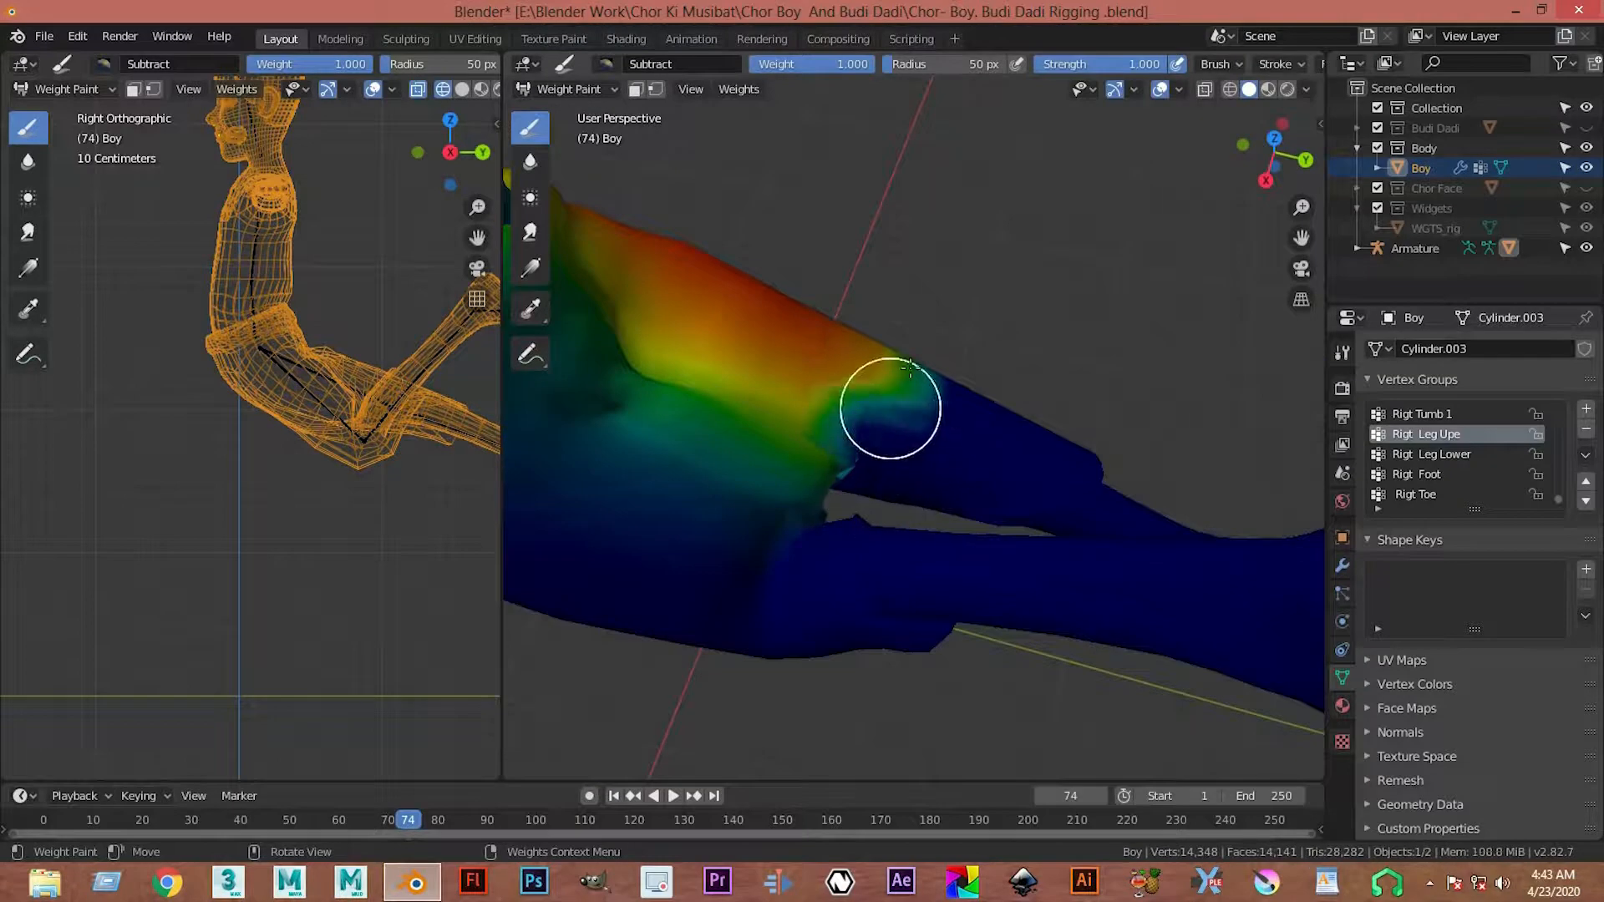
middle_drag(929, 340, 886, 452)
middle_drag(940, 336, 902, 487)
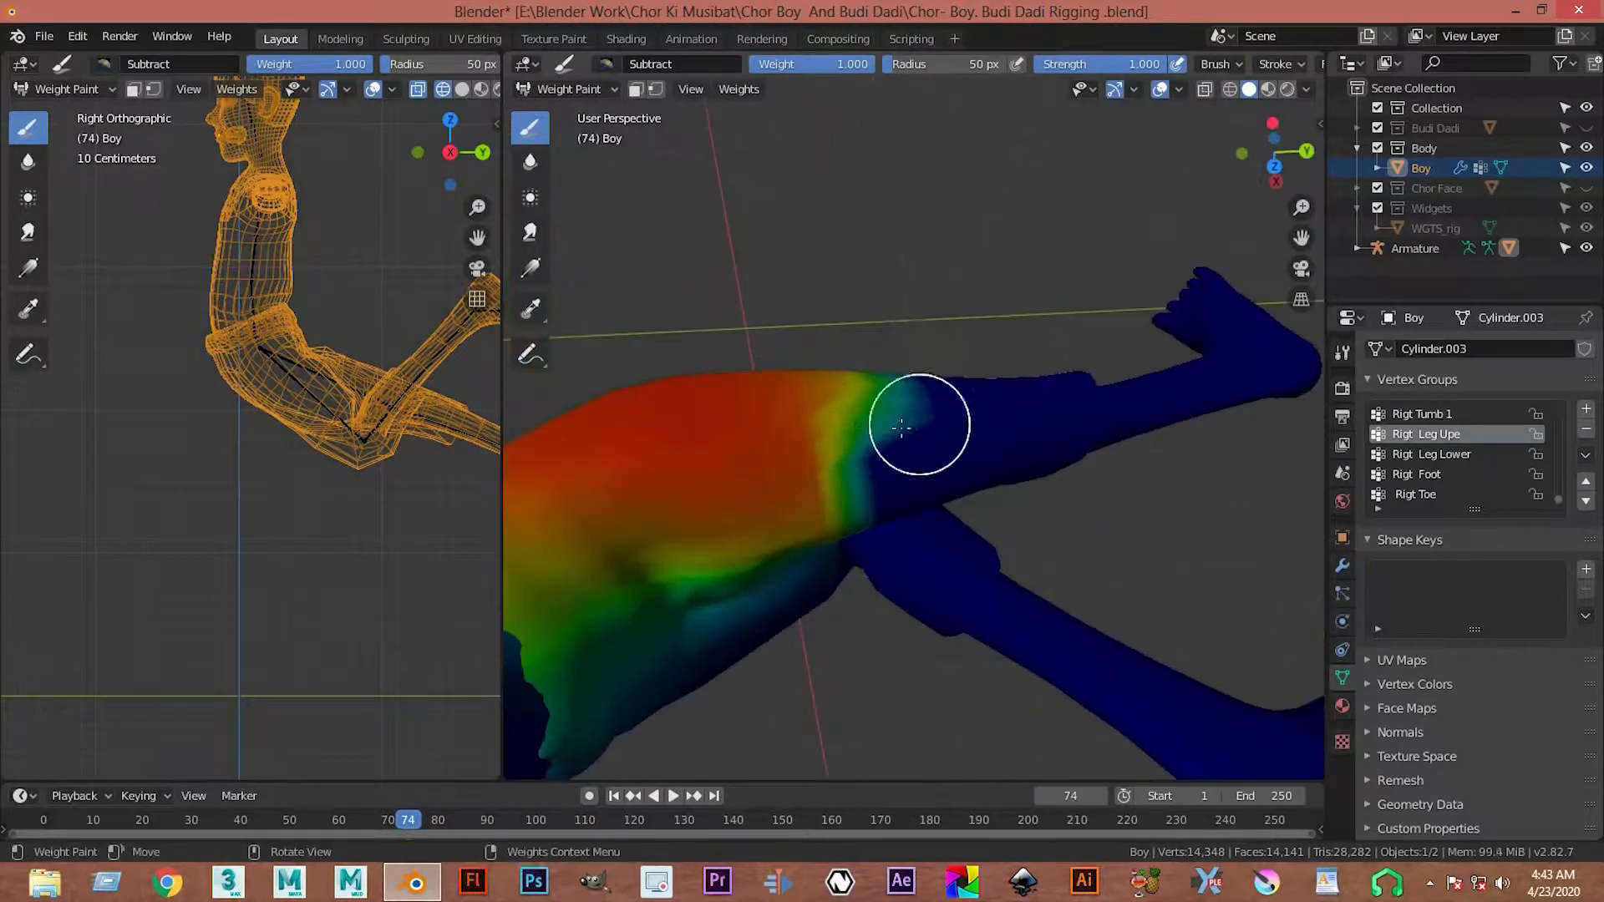
middle_drag(889, 411, 850, 462)
middle_drag(829, 328, 848, 470)
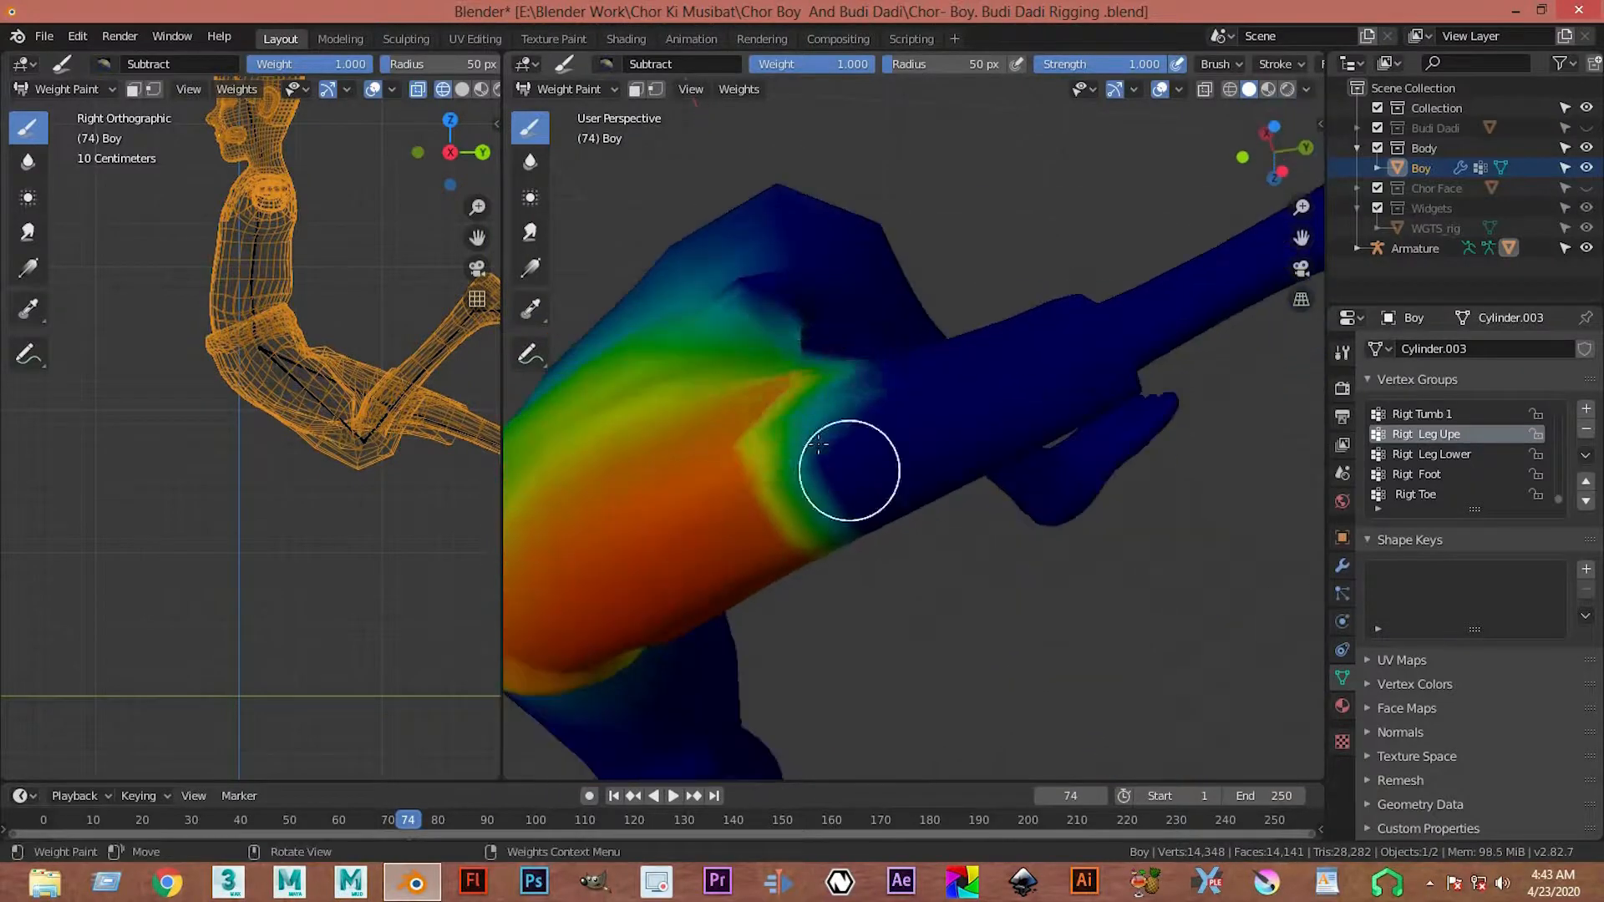
middle_drag(824, 365, 917, 365)
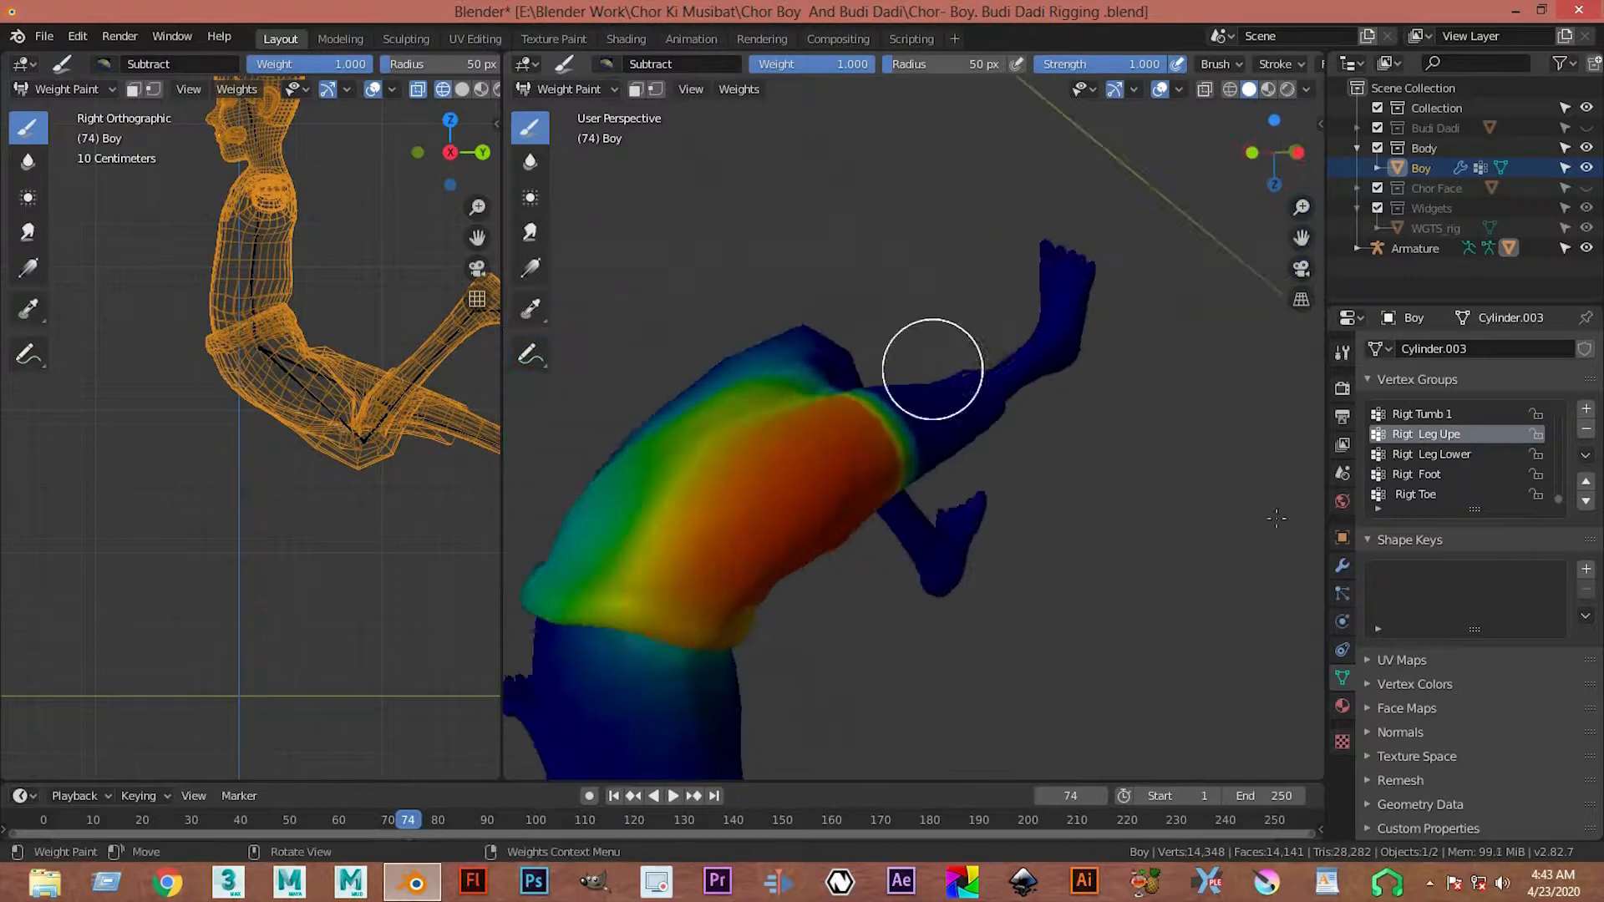
- Select the Rigt Leg Lower group and inspect its weights along the right trouser leg and knee
click(1457, 453)
middle_drag(961, 543, 1002, 609)
scroll(1006, 609, up, 4)
middle_drag(828, 325, 644, 258)
scroll(644, 258, up, 4)
mouse_move(963, 333)
middle_down()
mouse_move(904, 209)
mouse_move(1080, 468)
mouse_move(986, 376)
middle_up()
- Put the armature in Pose Mode and rotate the Rigt Leg Lower bone to fold the right lower leg upward
click(23, 65)
click(65, 89)
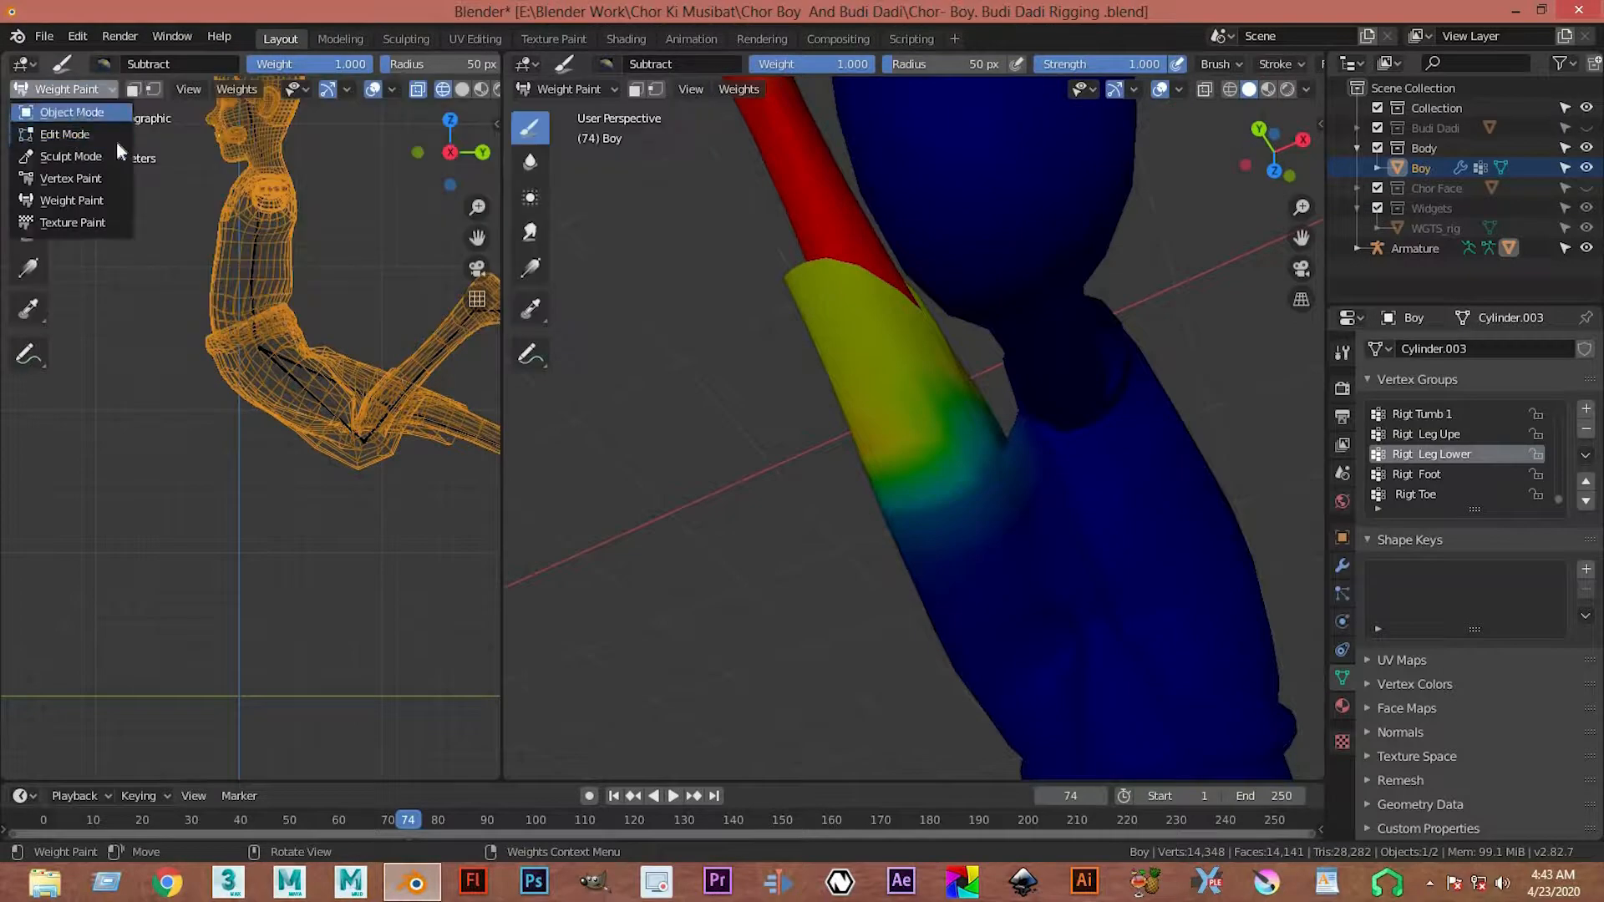
click(80, 112)
middle_drag(937, 376, 374, 441)
click(459, 431)
key(r)
right_click(403, 433)
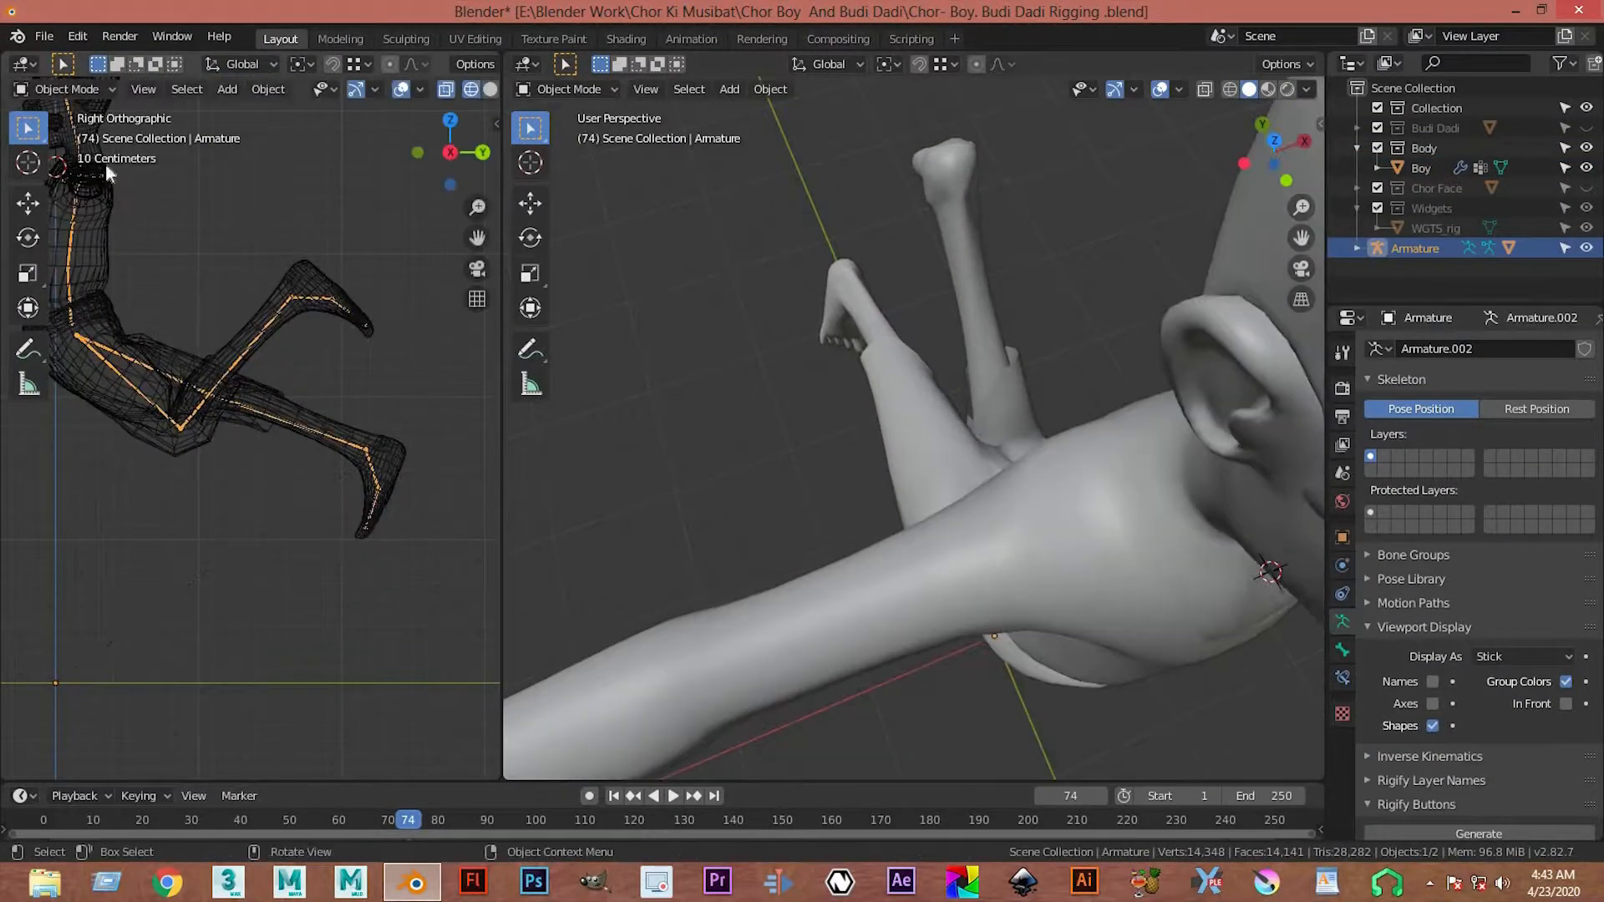
click(67, 89)
click(329, 438)
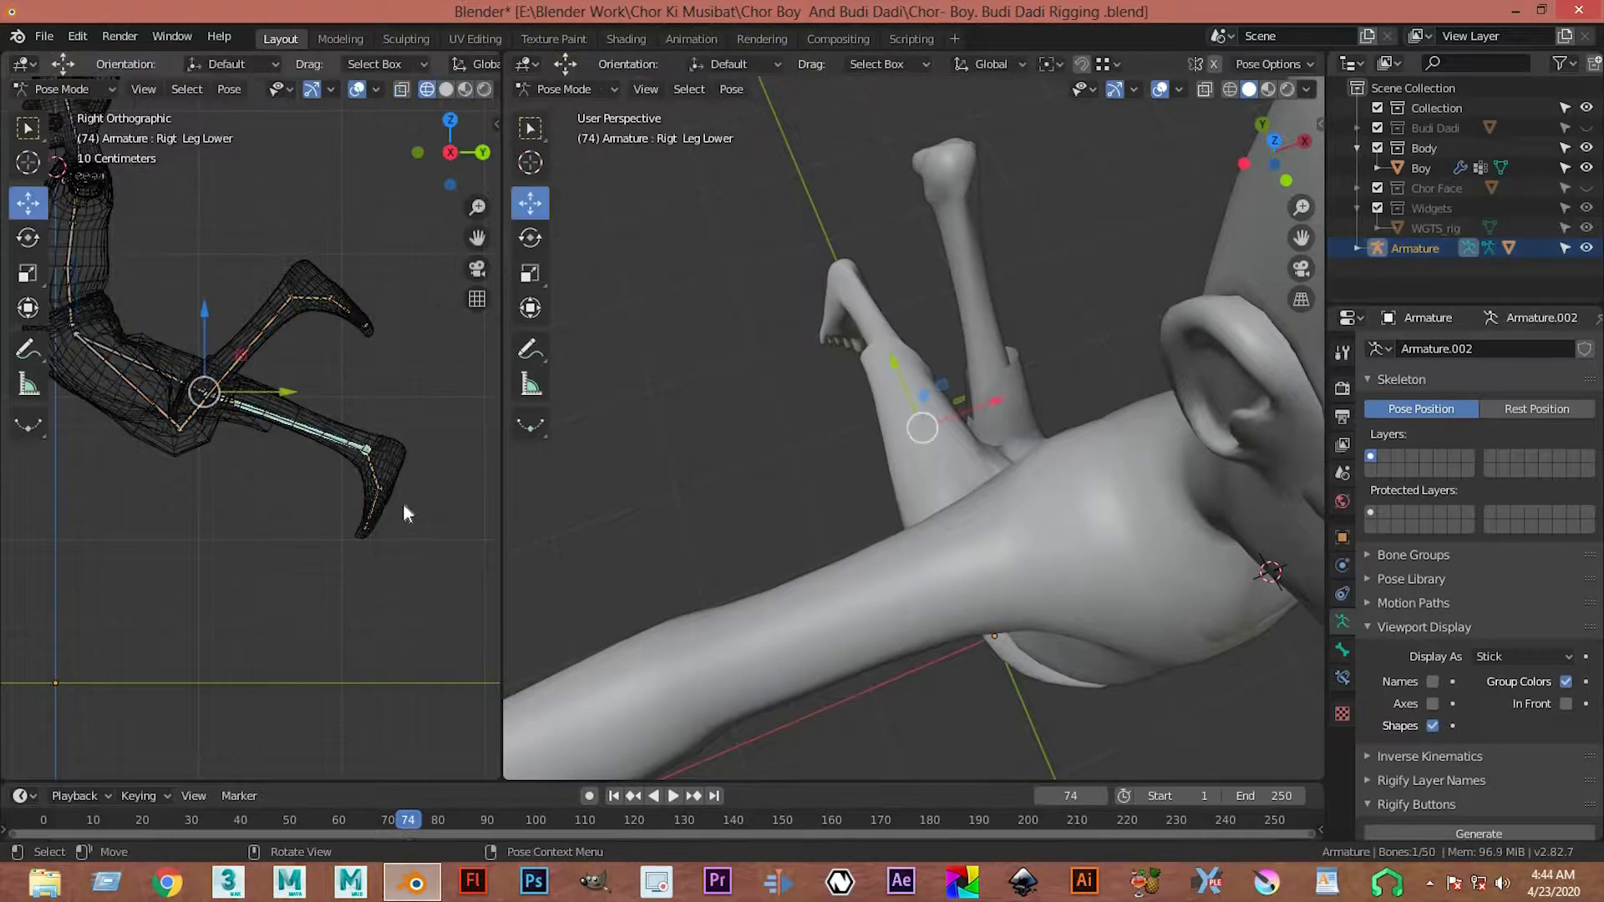
key(r)
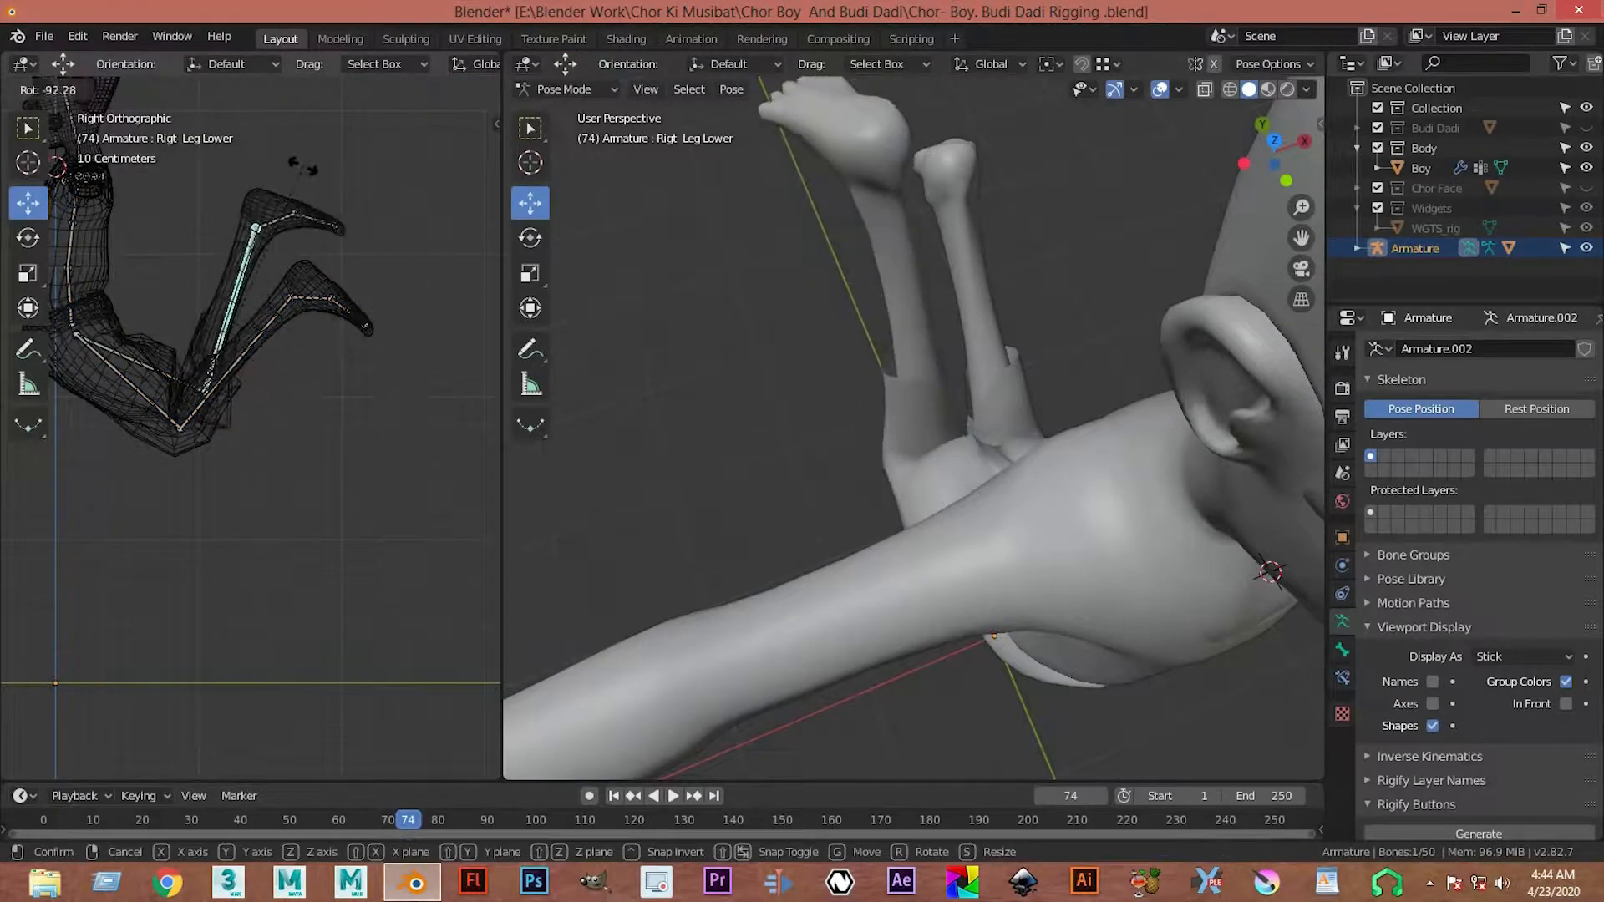
click(354, 229)
scroll(960, 393, down, 8)
middle_drag(896, 484, 960, 451)
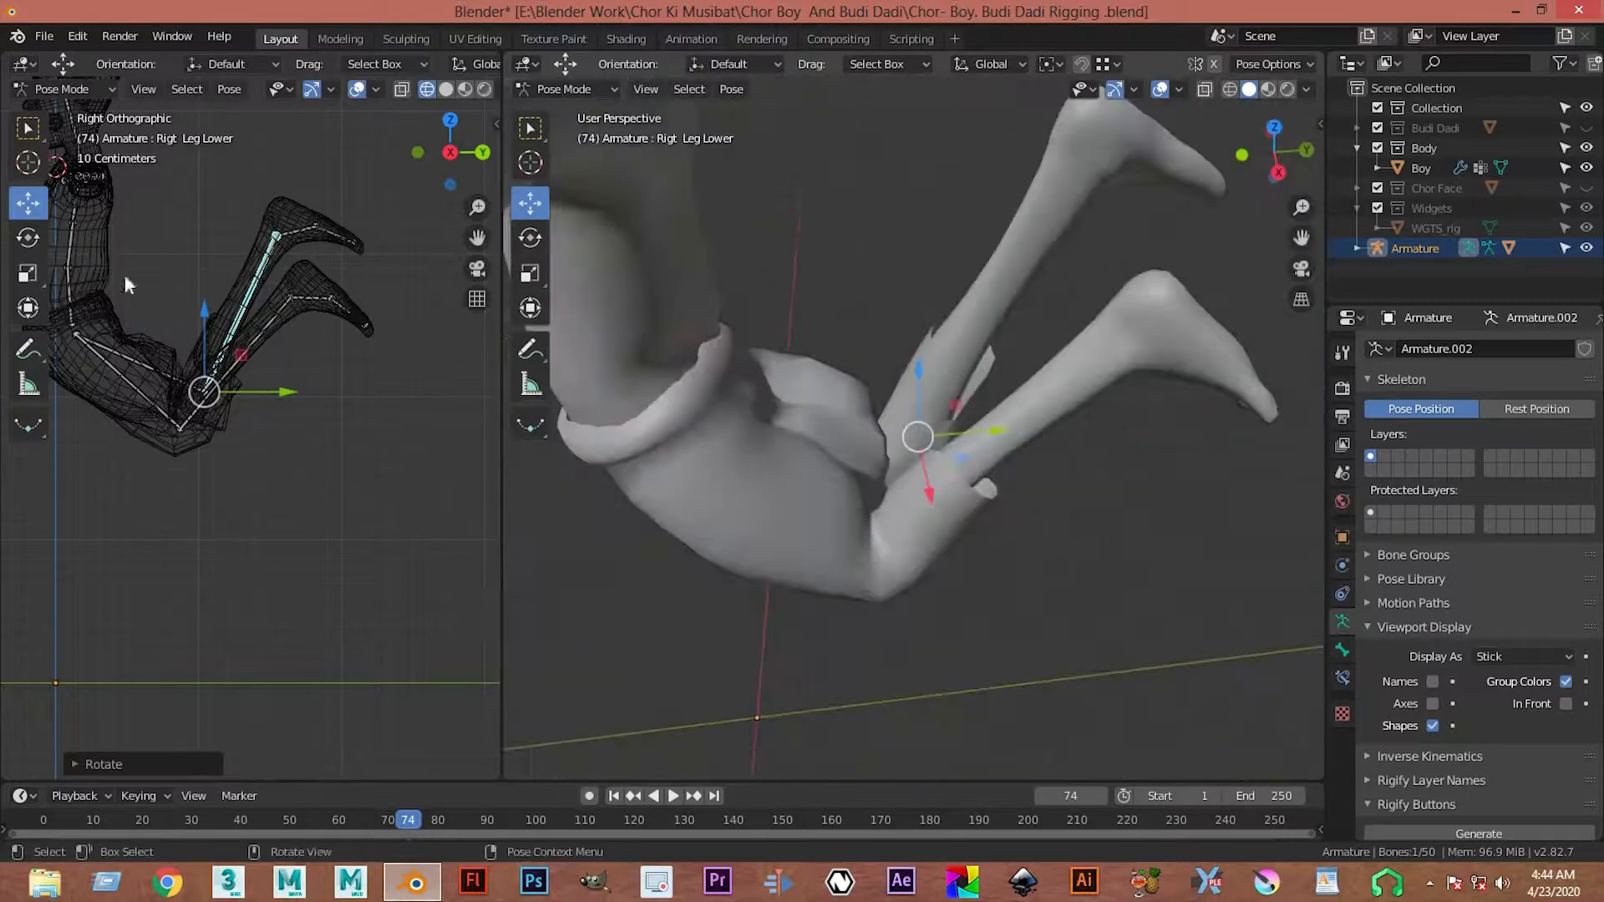
scroll(181, 418, down, 2)
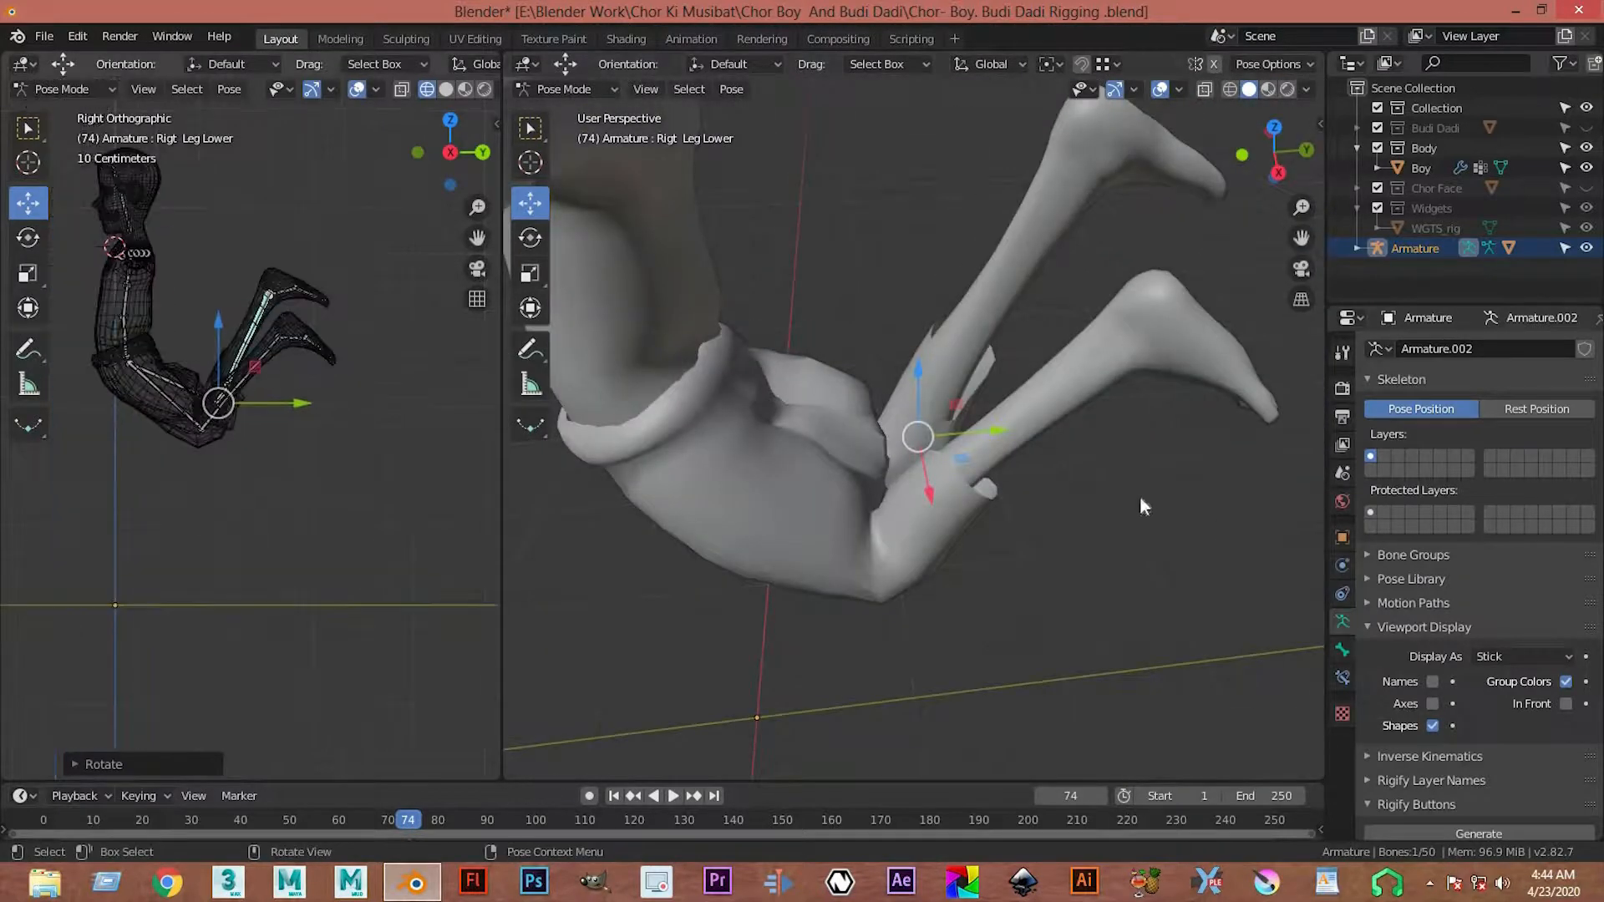
- Return the Boy mesh to Weight Paint mode and switch the brush to Mix
scroll(788, 355, up, 4)
click(755, 492)
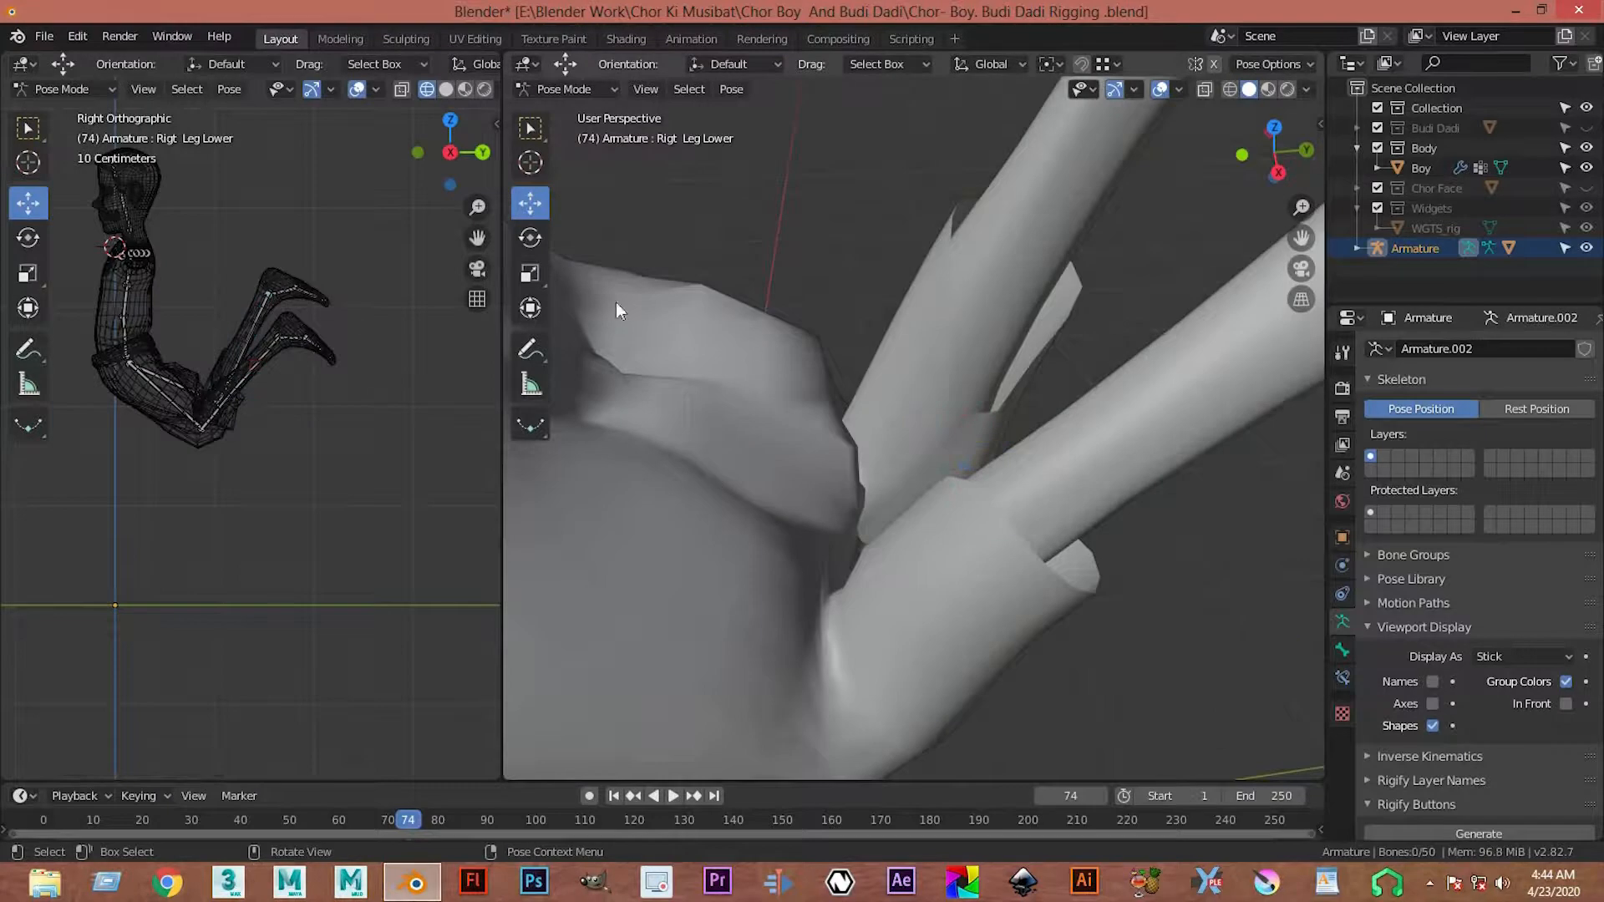
click(572, 91)
click(573, 112)
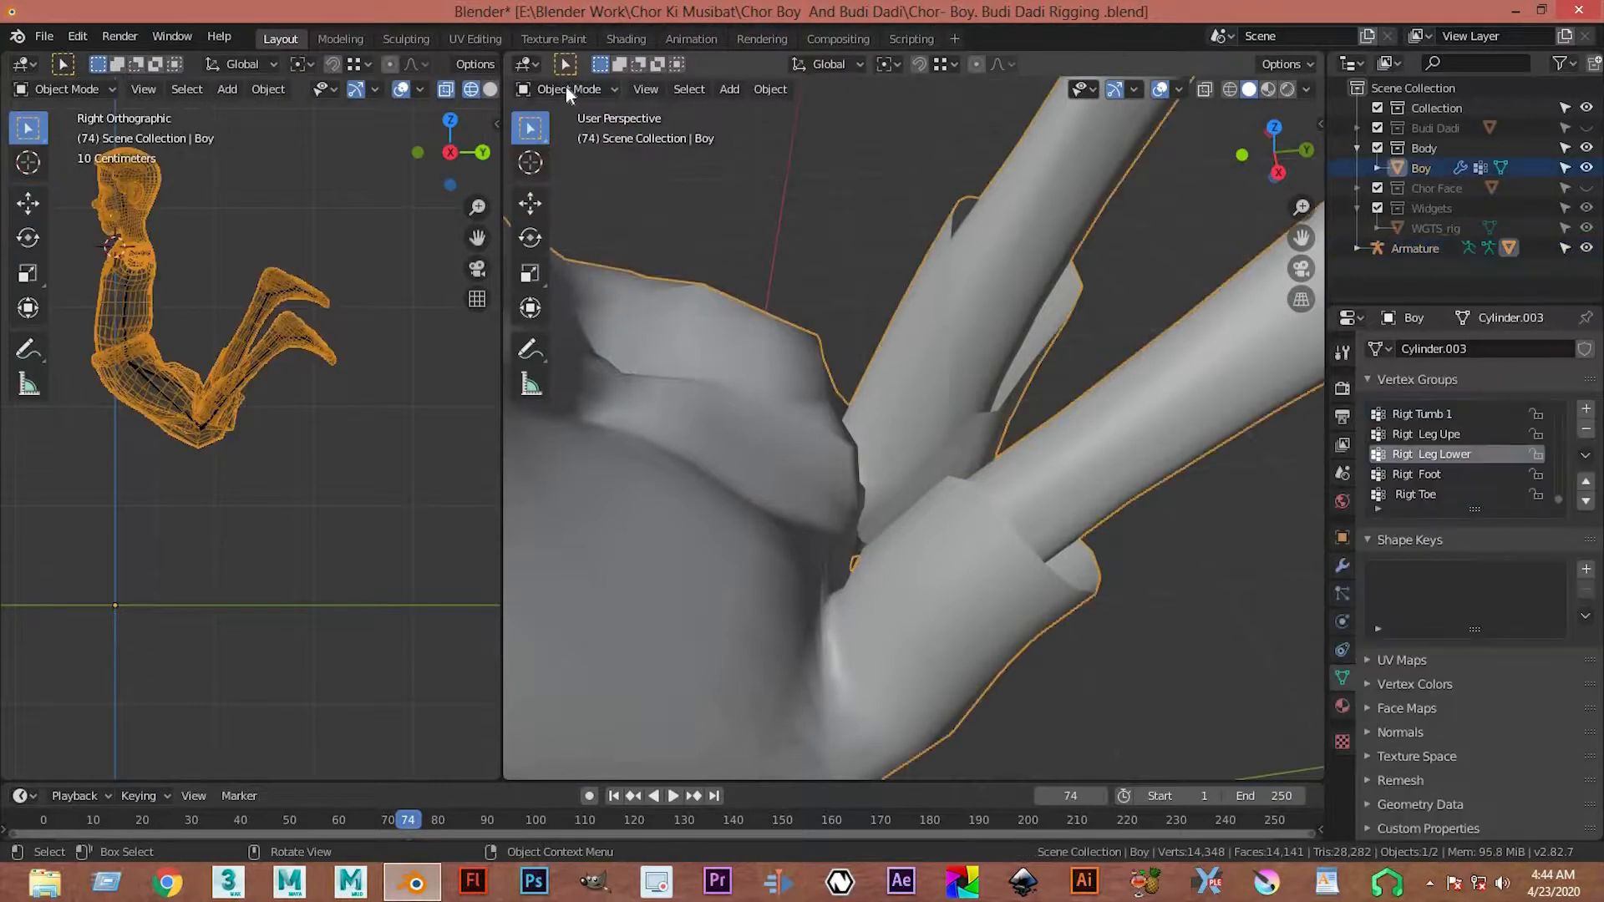
click(565, 88)
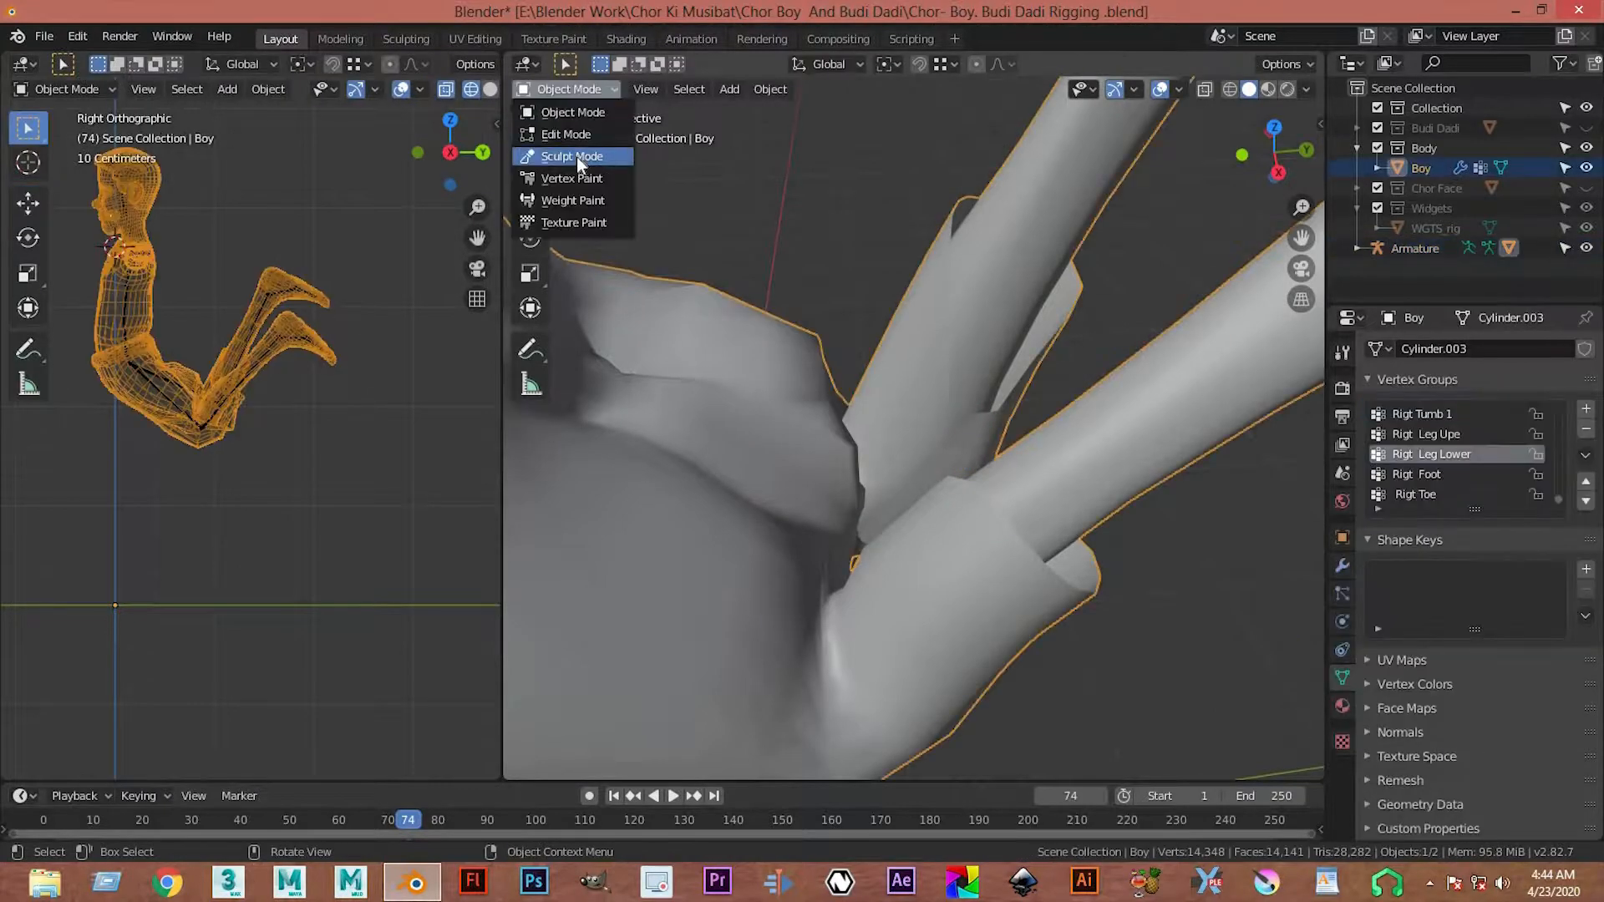
click(584, 201)
mouse_move(656, 301)
middle_down()
mouse_move(710, 545)
mouse_move(846, 304)
mouse_move(810, 573)
mouse_move(819, 387)
mouse_move(859, 348)
mouse_move(813, 356)
mouse_move(824, 243)
mouse_move(892, 334)
mouse_move(635, 92)
middle_up()
click(607, 64)
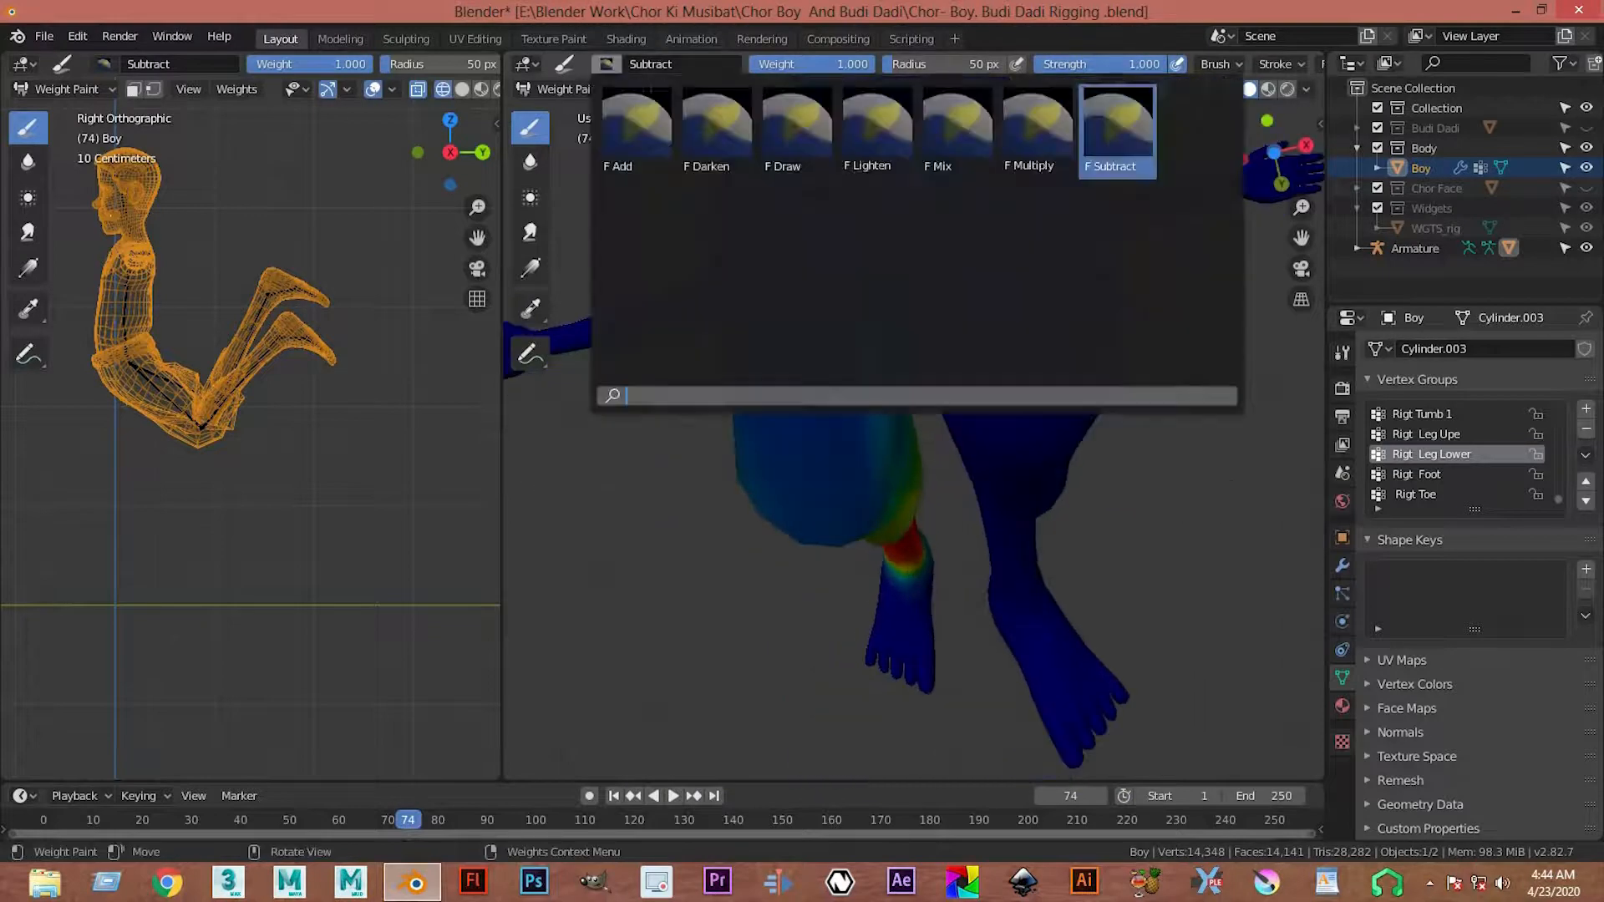
click(956, 125)
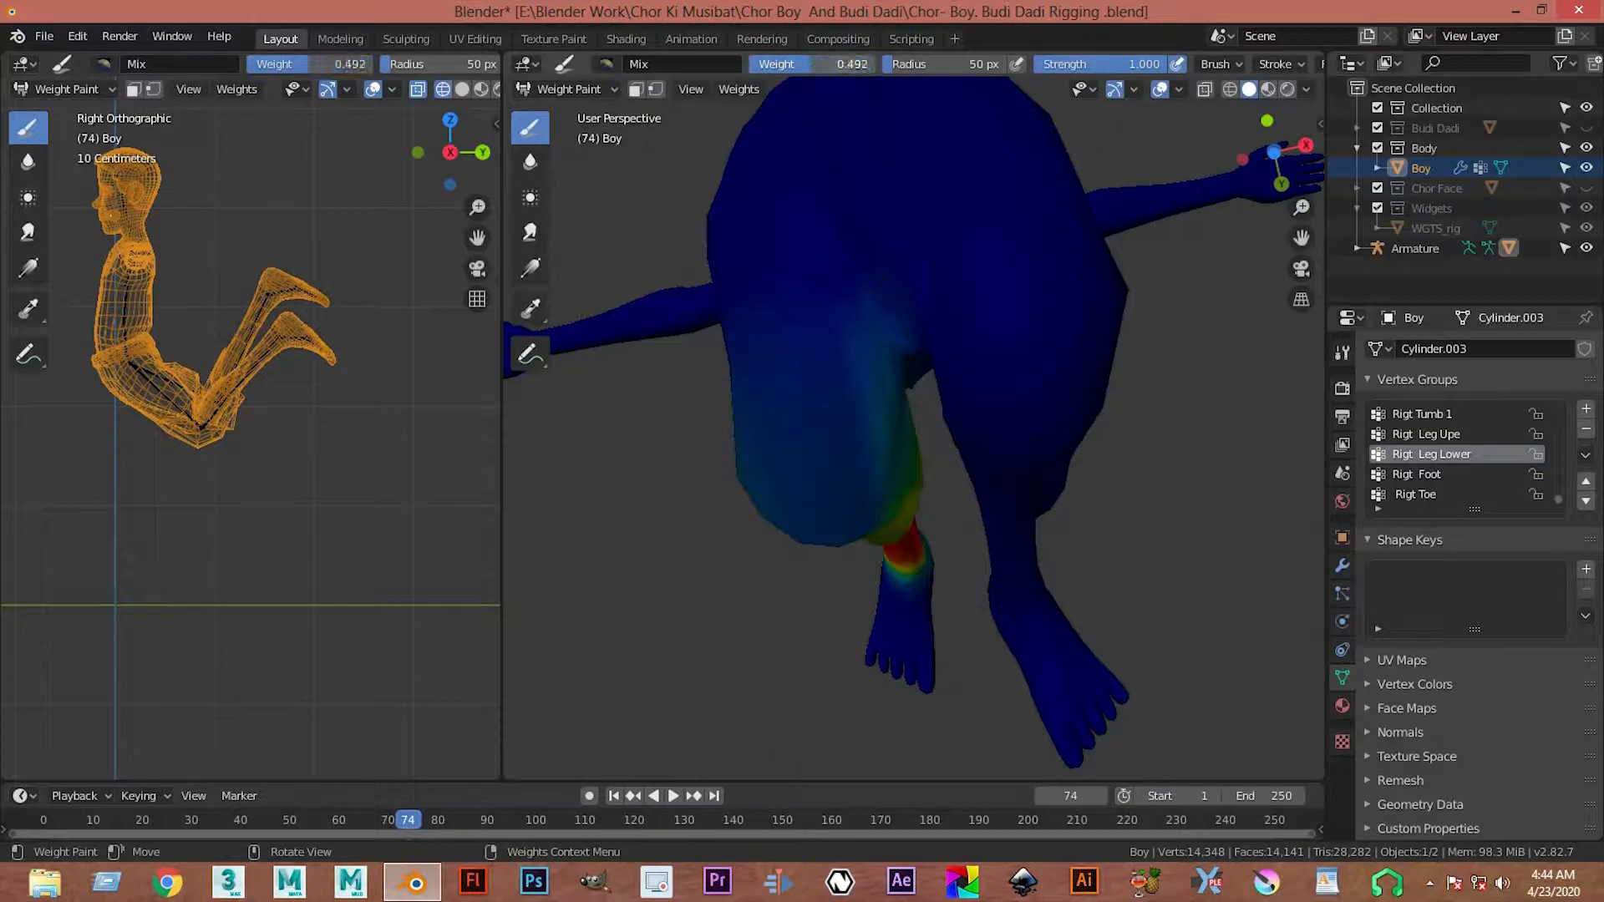
- Paint Rigt Leg Lower weight over the right knee and lower thigh with the Mix brush at weight 0.200
mouse_move(943, 511)
middle_down()
mouse_move(1060, 443)
mouse_move(1081, 516)
mouse_move(1000, 533)
mouse_move(975, 509)
mouse_move(1061, 350)
middle_up()
click(931, 468)
scroll(930, 469, up, 1)
mouse_move(992, 287)
middle_down()
mouse_move(1023, 405)
mouse_move(844, 501)
mouse_move(876, 517)
middle_up()
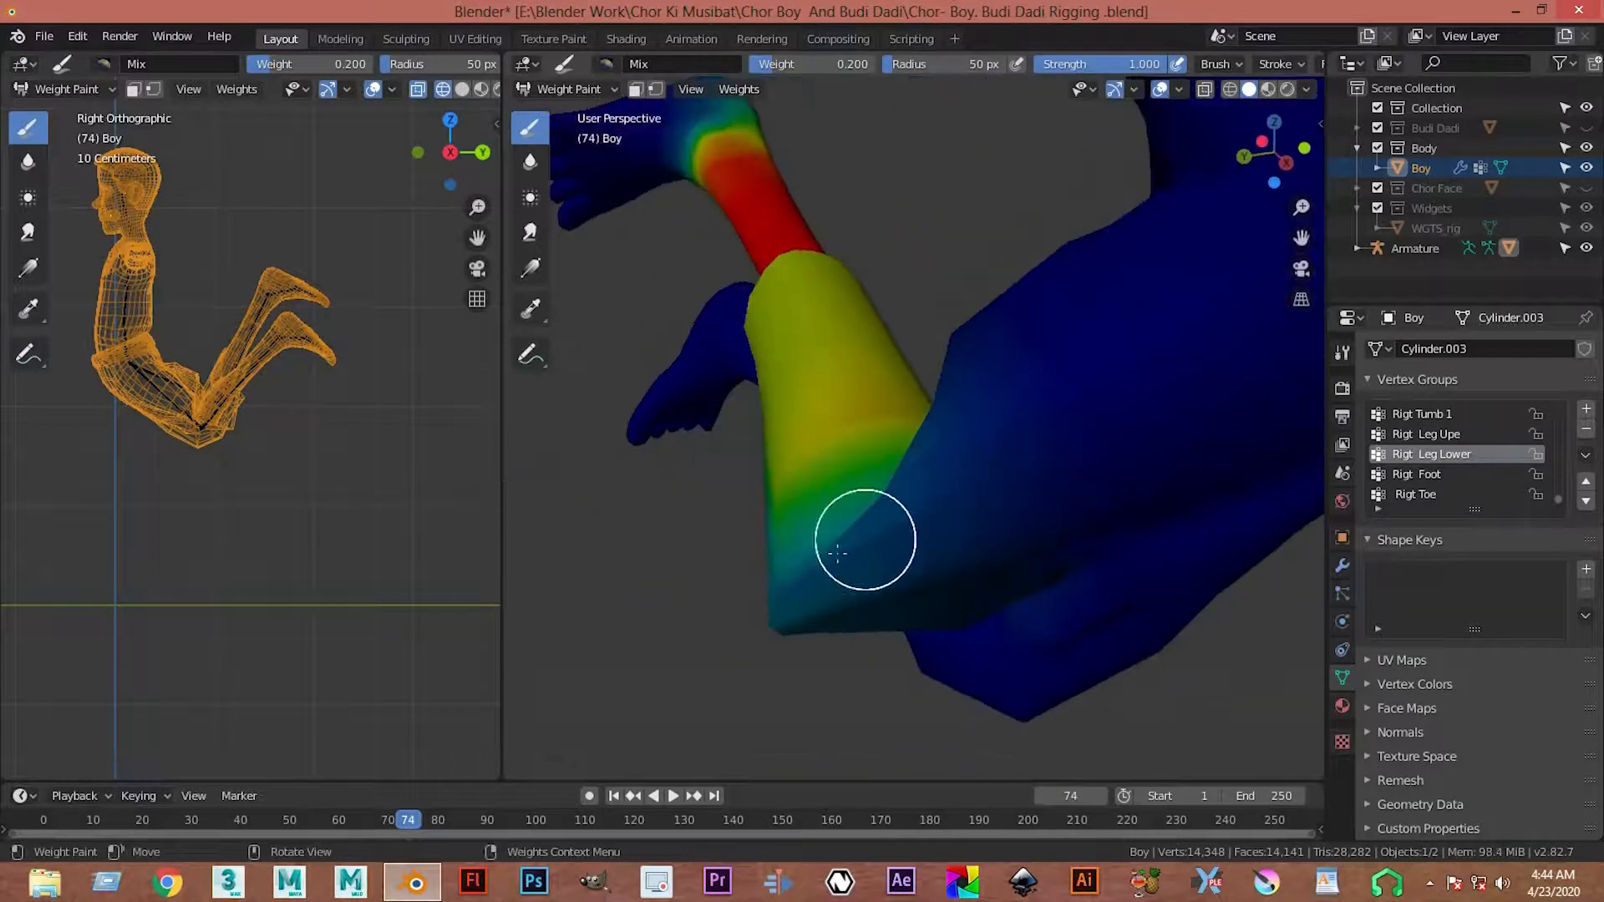
mouse_move(736, 631)
middle_down()
mouse_move(815, 440)
mouse_move(836, 292)
mouse_move(888, 161)
middle_up()
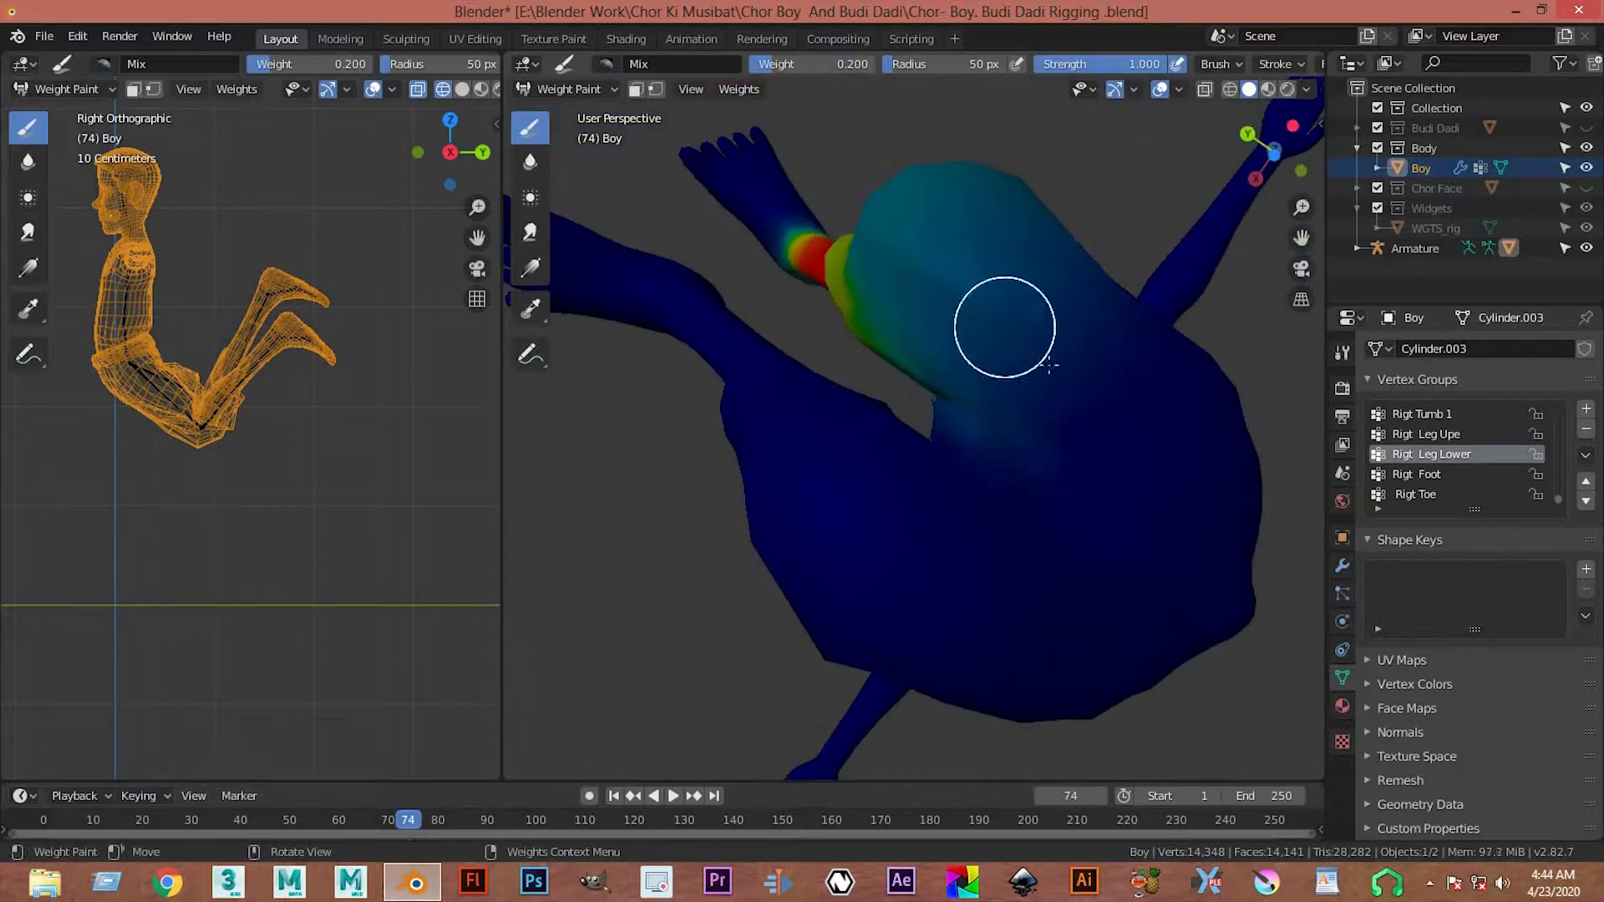
middle_drag(930, 380, 1056, 204)
middle_drag(967, 259, 965, 425)
mouse_move(1120, 326)
middle_down()
mouse_move(831, 333)
mouse_move(970, 392)
middle_up()
- Mix Rigt Leg Lower weight of 0.661 along the lower trouser leg down to the knee
shift+middle_drag(743, 404, 779, 339)
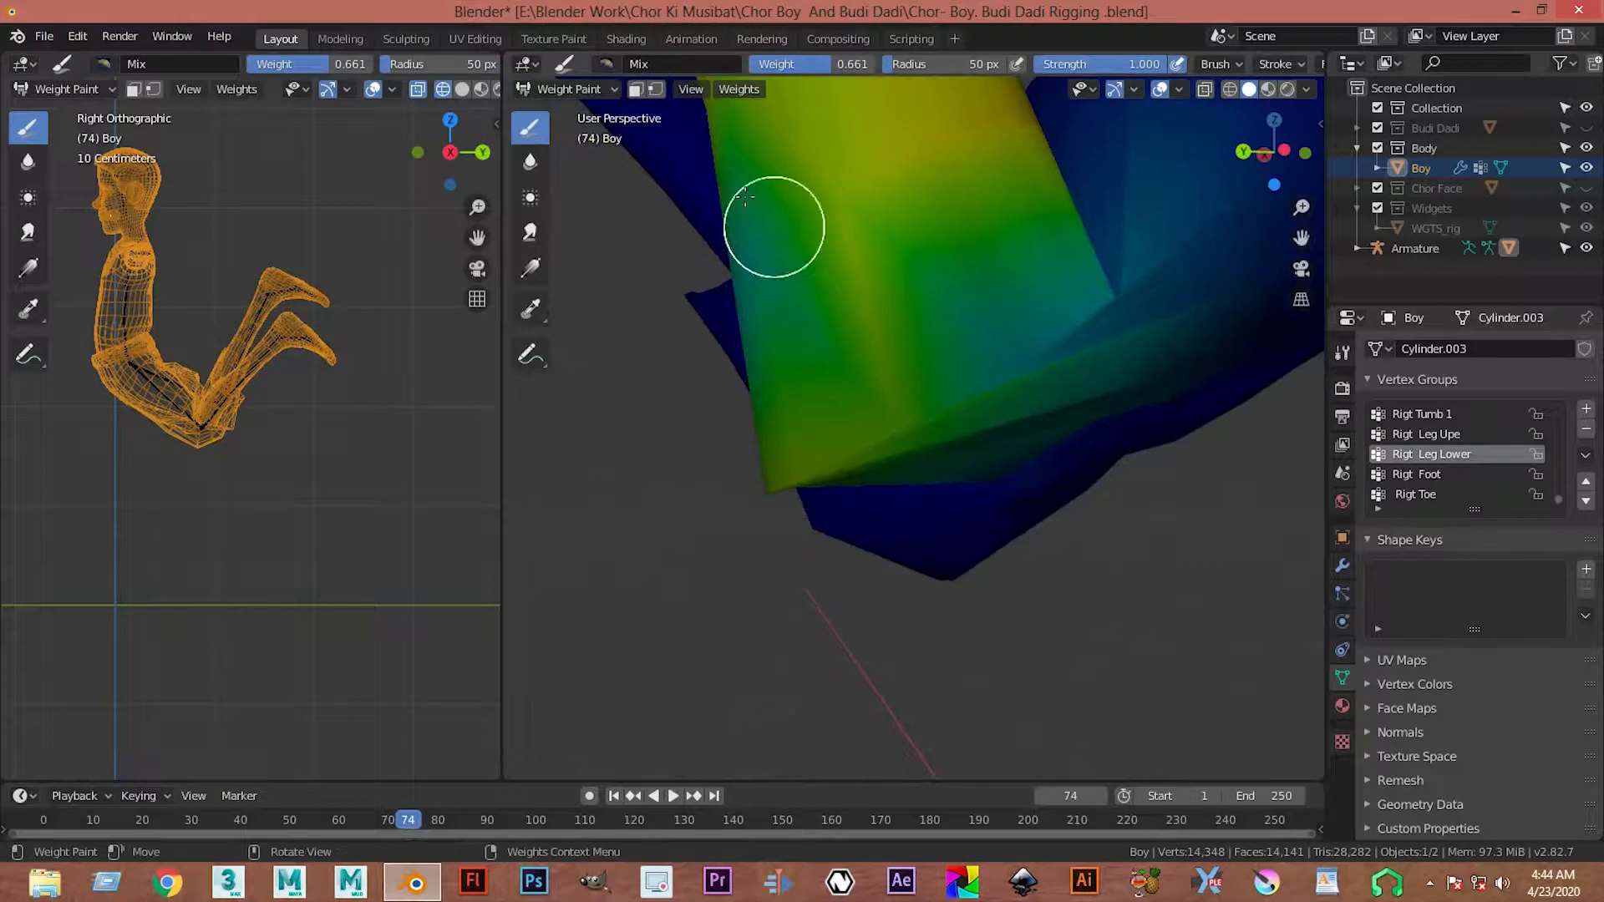
drag(751, 199, 780, 396)
scroll(805, 352, down, 2)
middle_drag(825, 365, 850, 341)
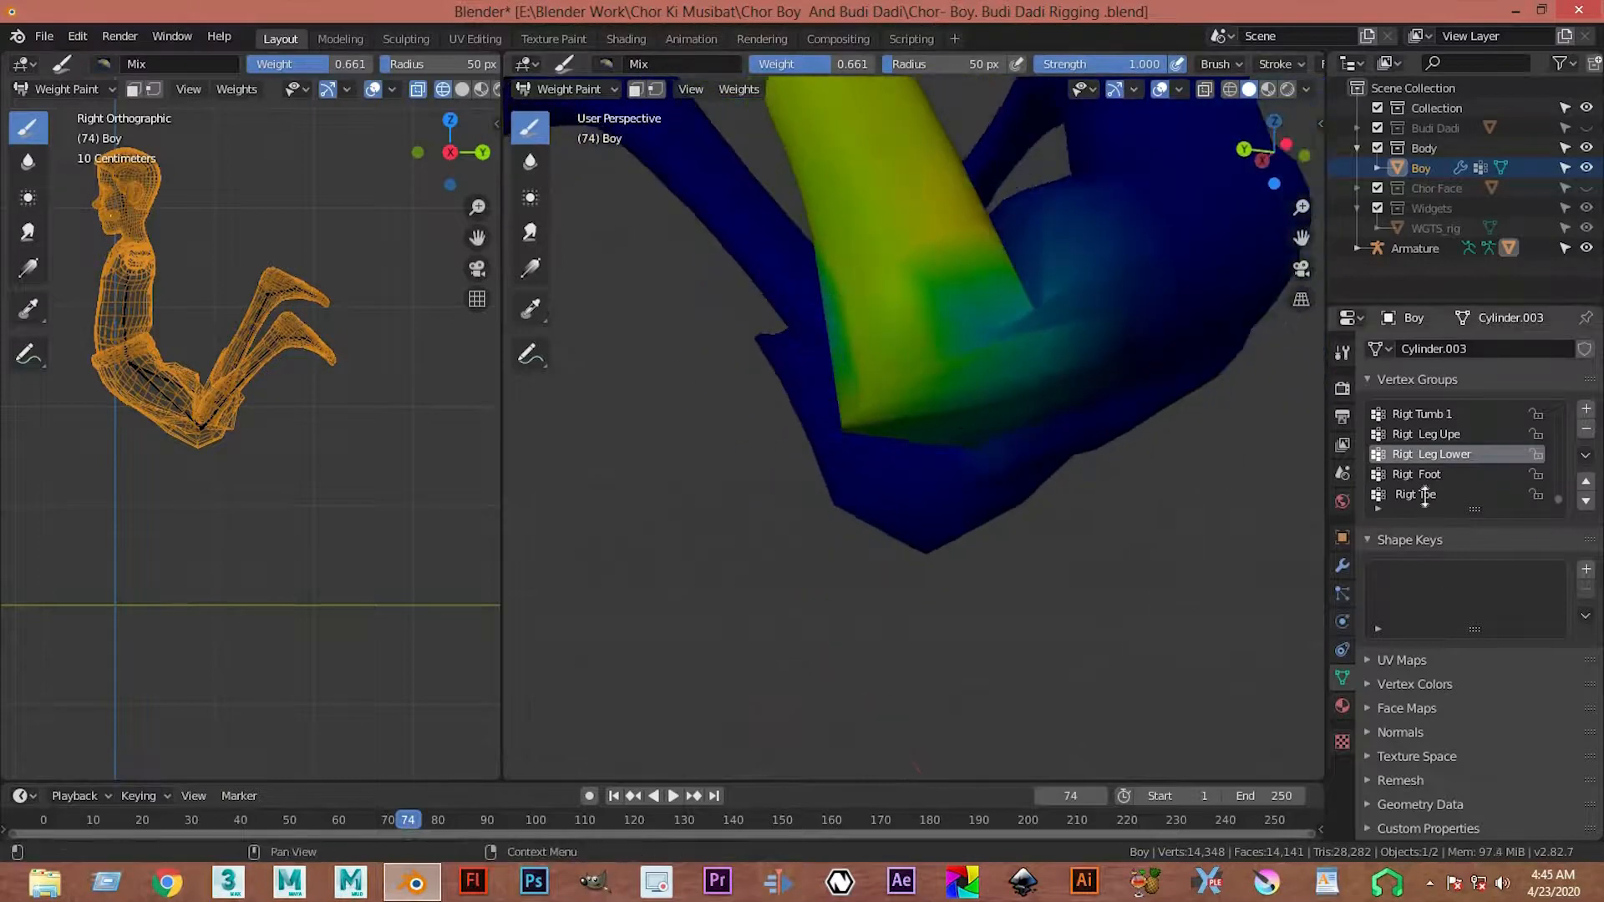
- Select Rigt Leg Upe and blend its weight in the fold behind the right knee, lowering the Mix brush weight to 0.262
click(1426, 434)
middle_drag(1138, 404, 961, 334)
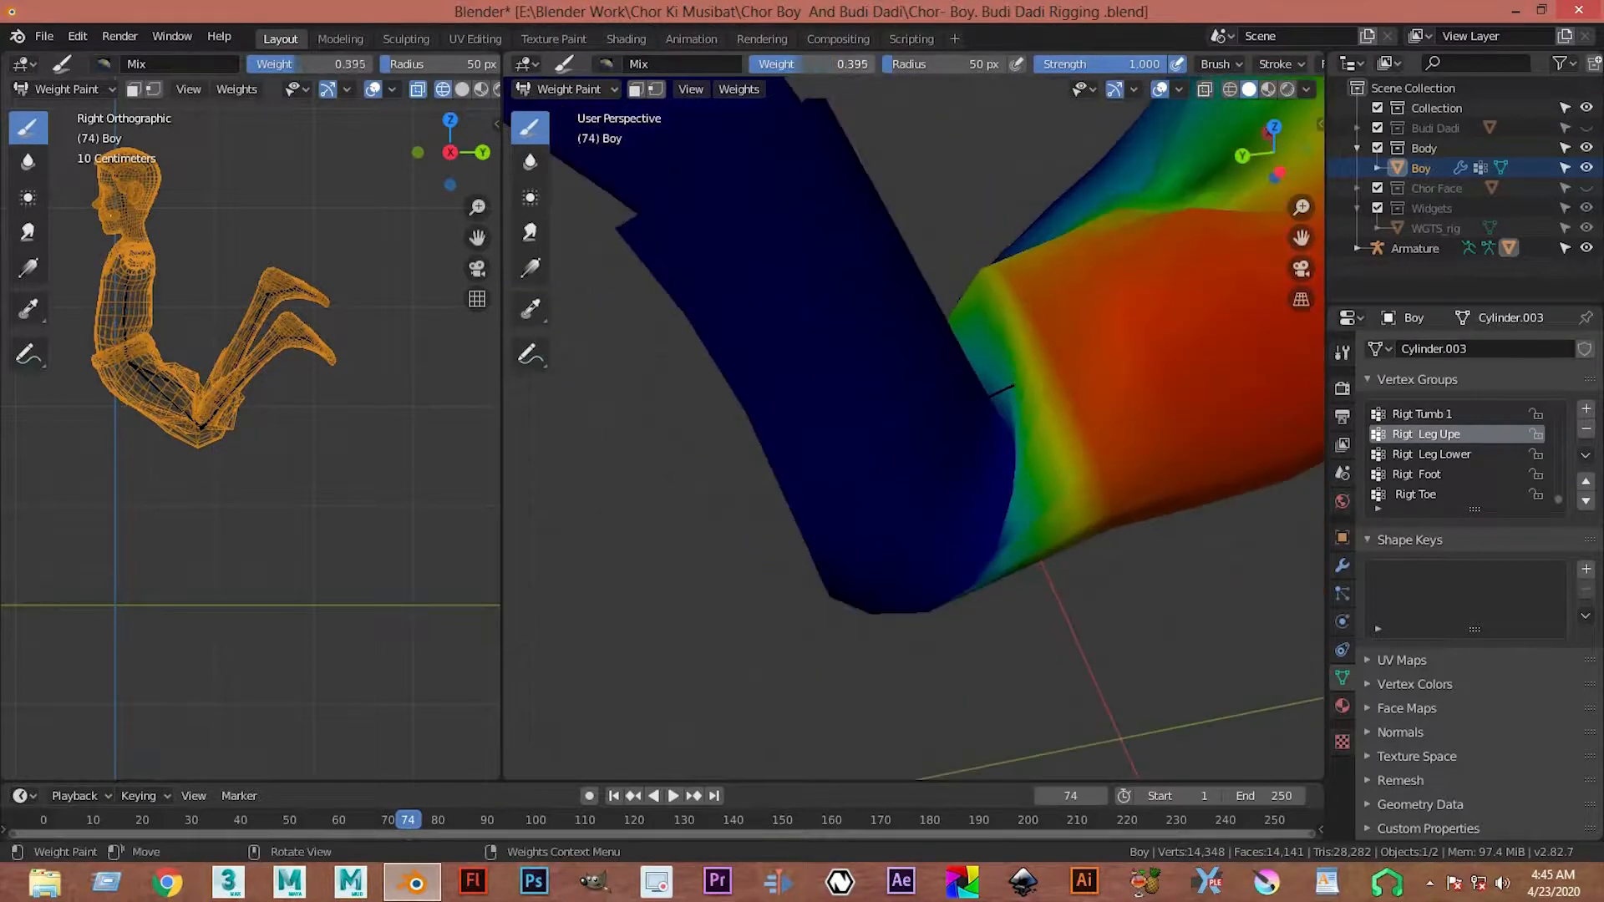
middle_drag(986, 478, 1009, 447)
drag(1043, 564, 1059, 569)
key(ctrl+z)
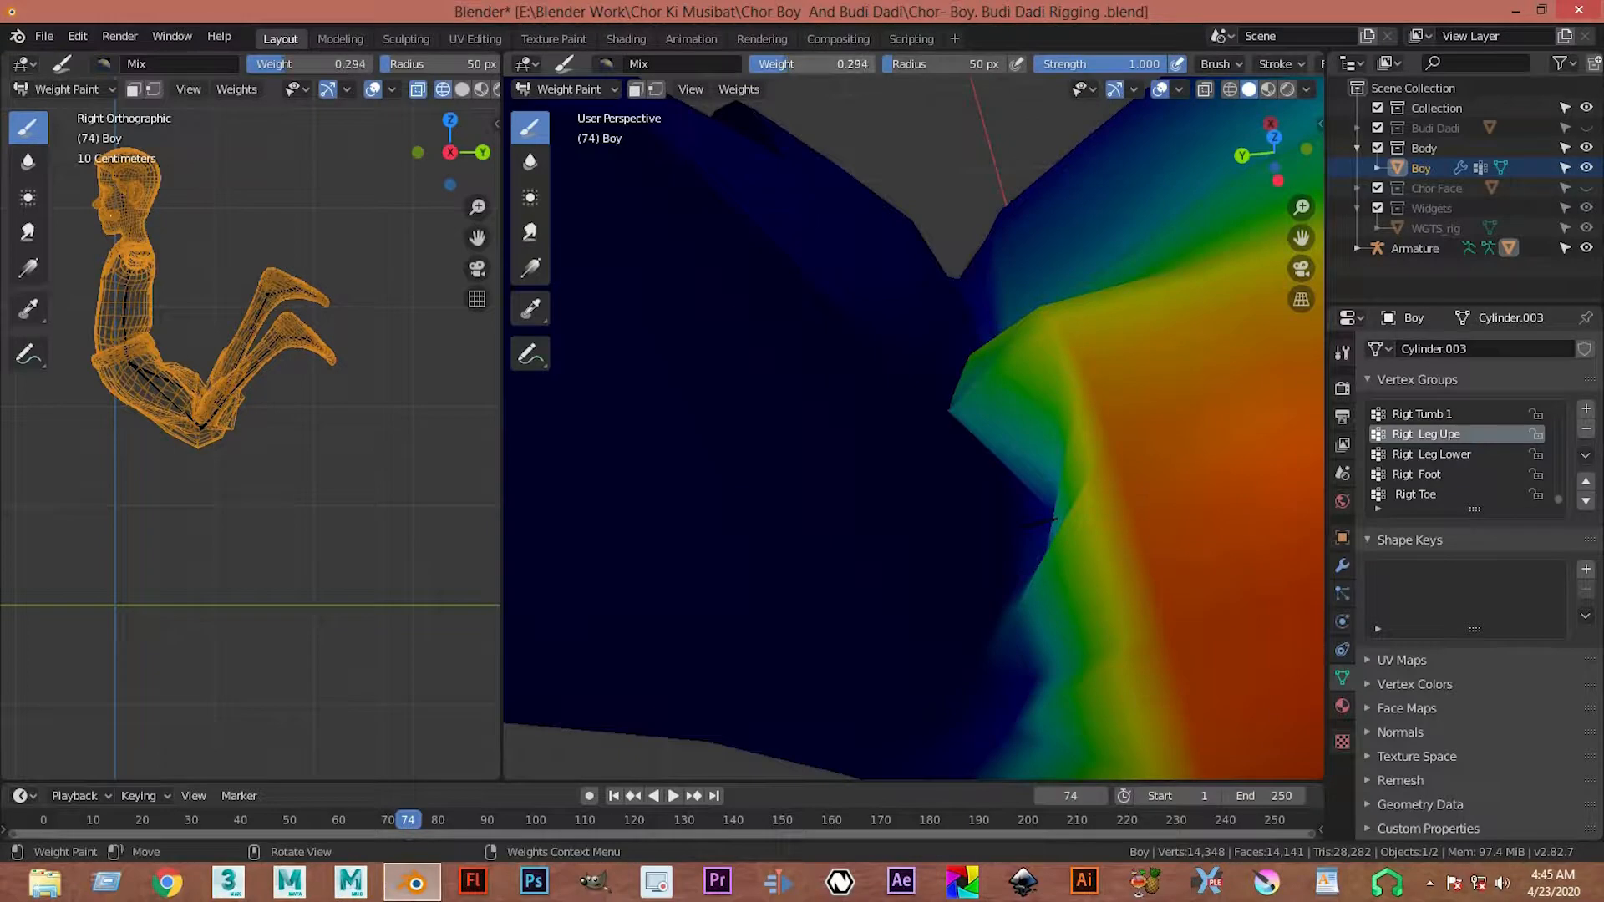
middle_drag(1145, 488, 1054, 394)
drag(1040, 444, 1046, 506)
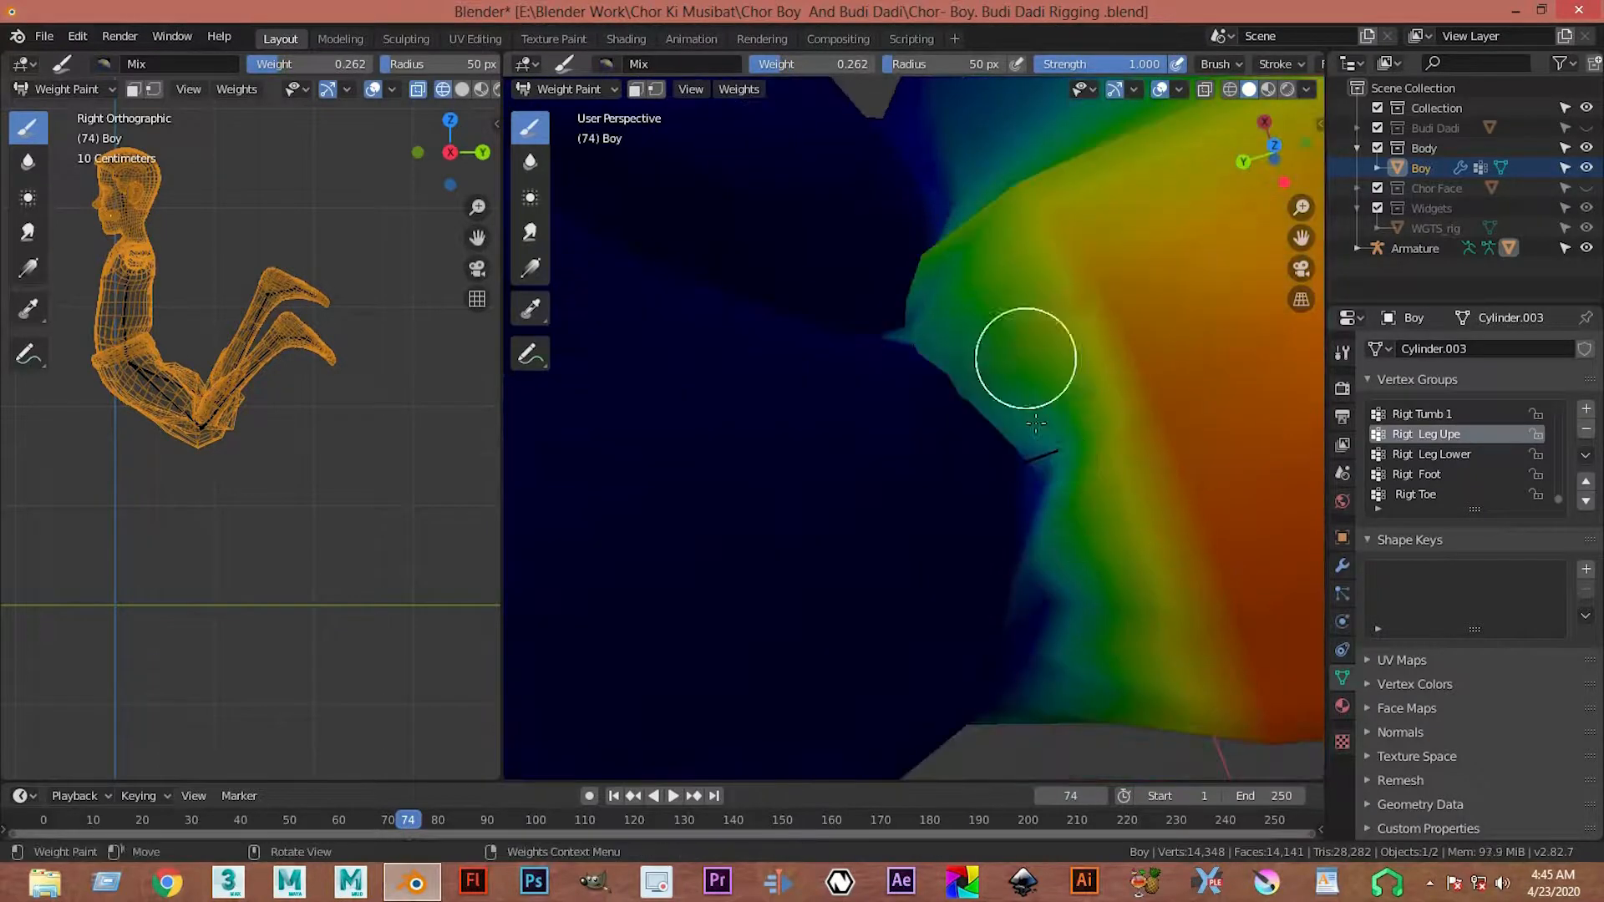
- Extend the Rigt Leg Upe weight across the side of the bent knee with the Mix brush at 0.262
middle_drag(1028, 490, 1005, 293)
middle_drag(994, 567, 1067, 579)
drag(937, 371, 979, 473)
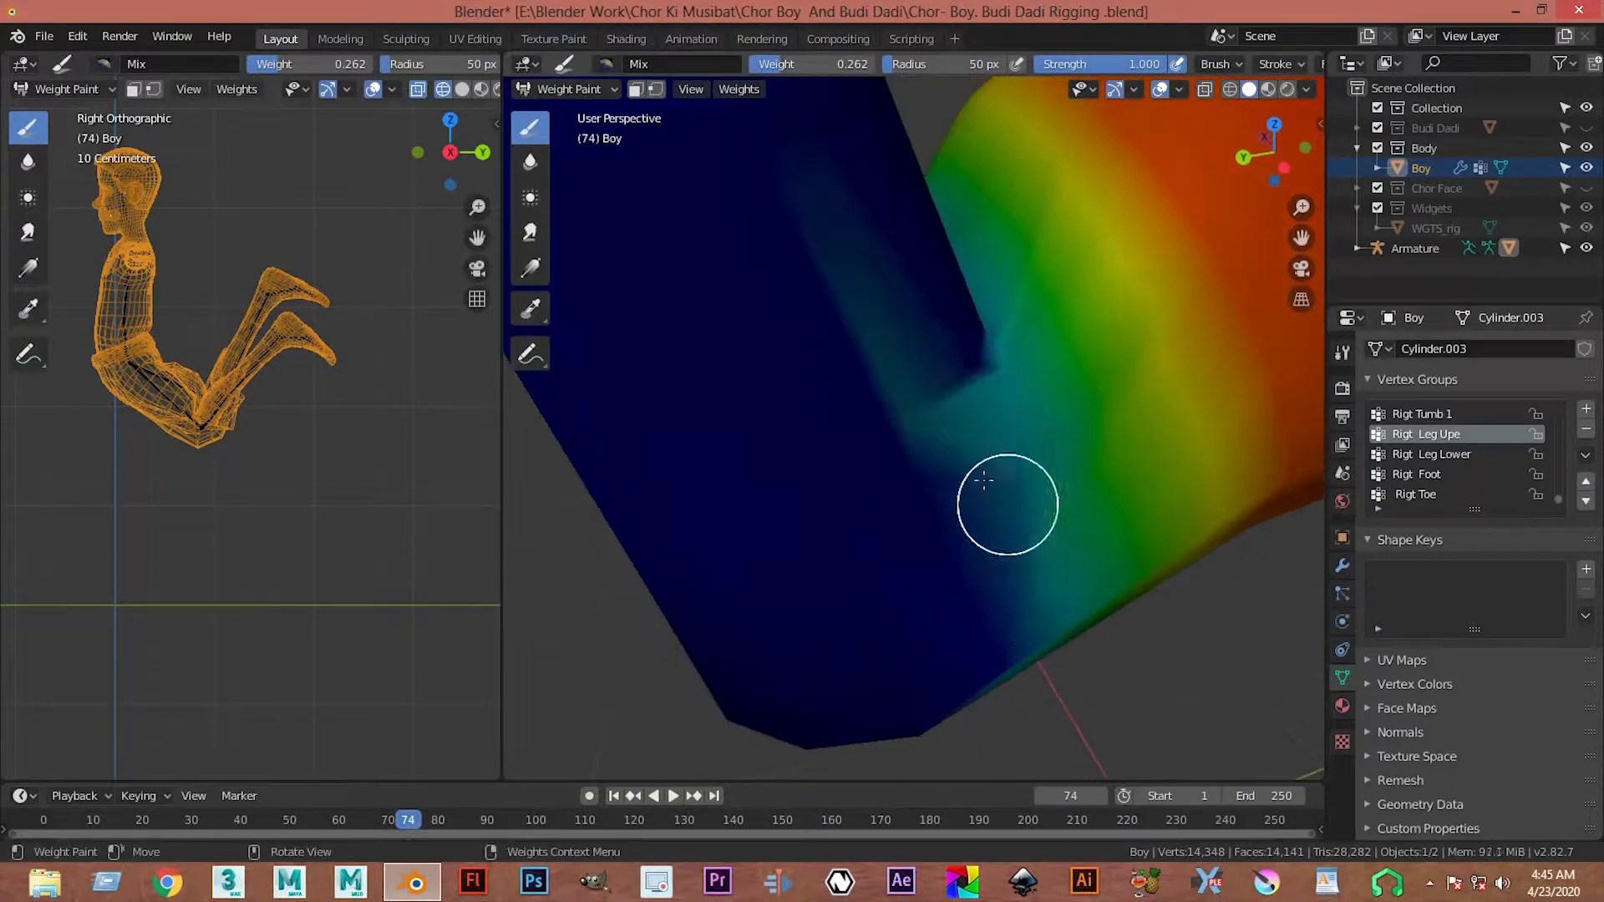
middle_drag(996, 533, 981, 566)
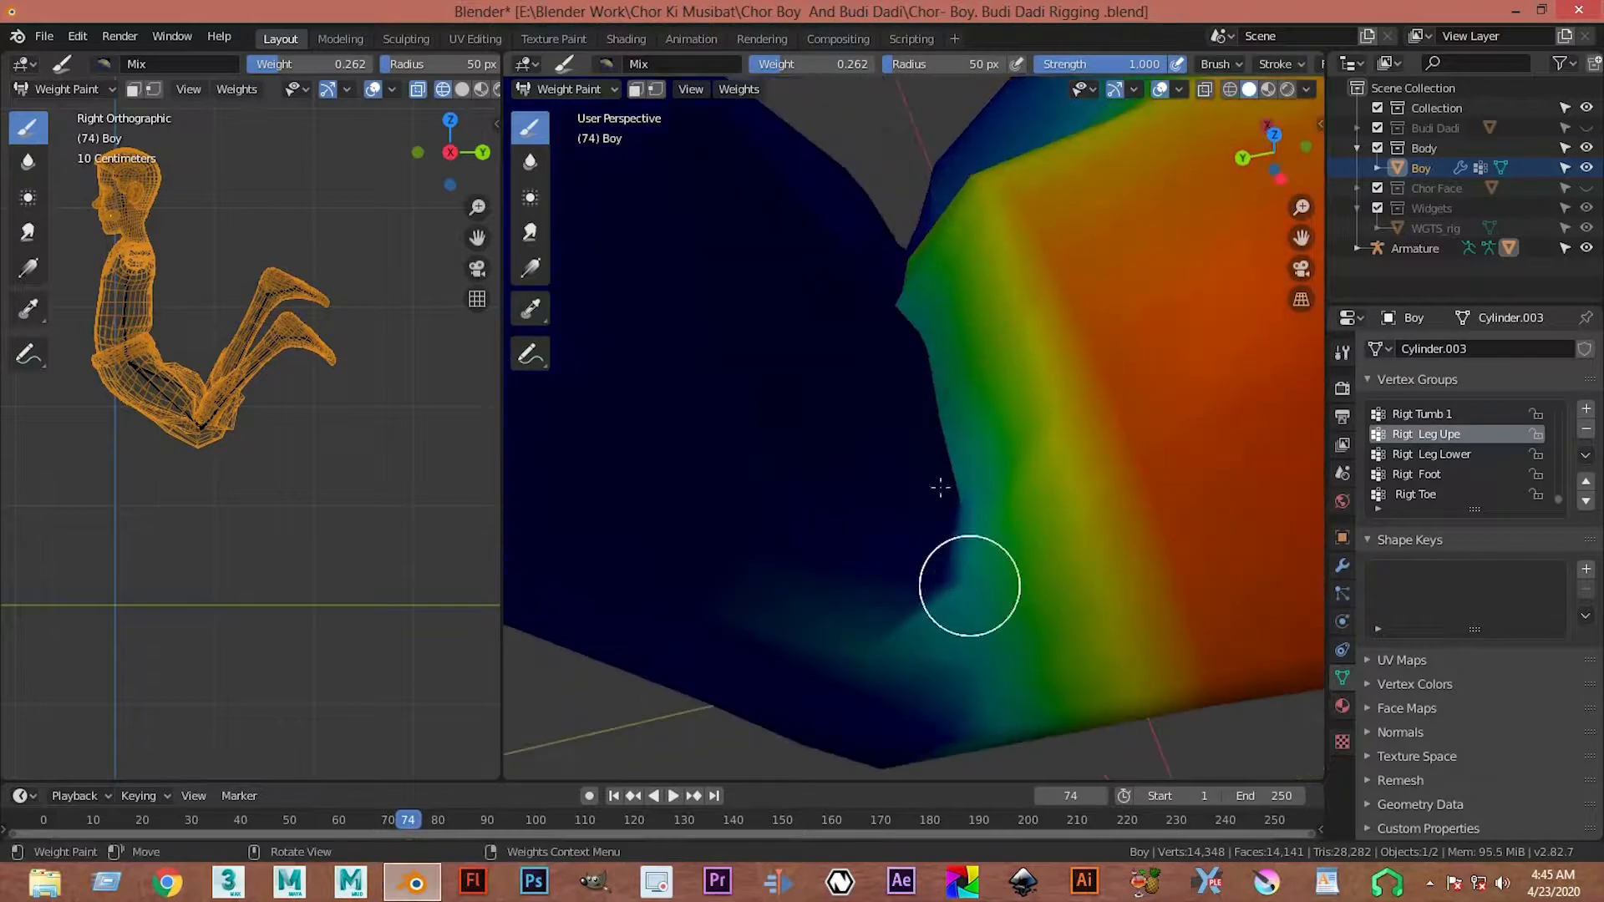
drag(981, 566, 937, 415)
middle_drag(905, 423, 932, 360)
drag(933, 342, 905, 384)
middle_drag(875, 390, 819, 318)
- Compare the Rigt Leg Lower weights at the knee with those of Rigt Leg Upe
click(1431, 454)
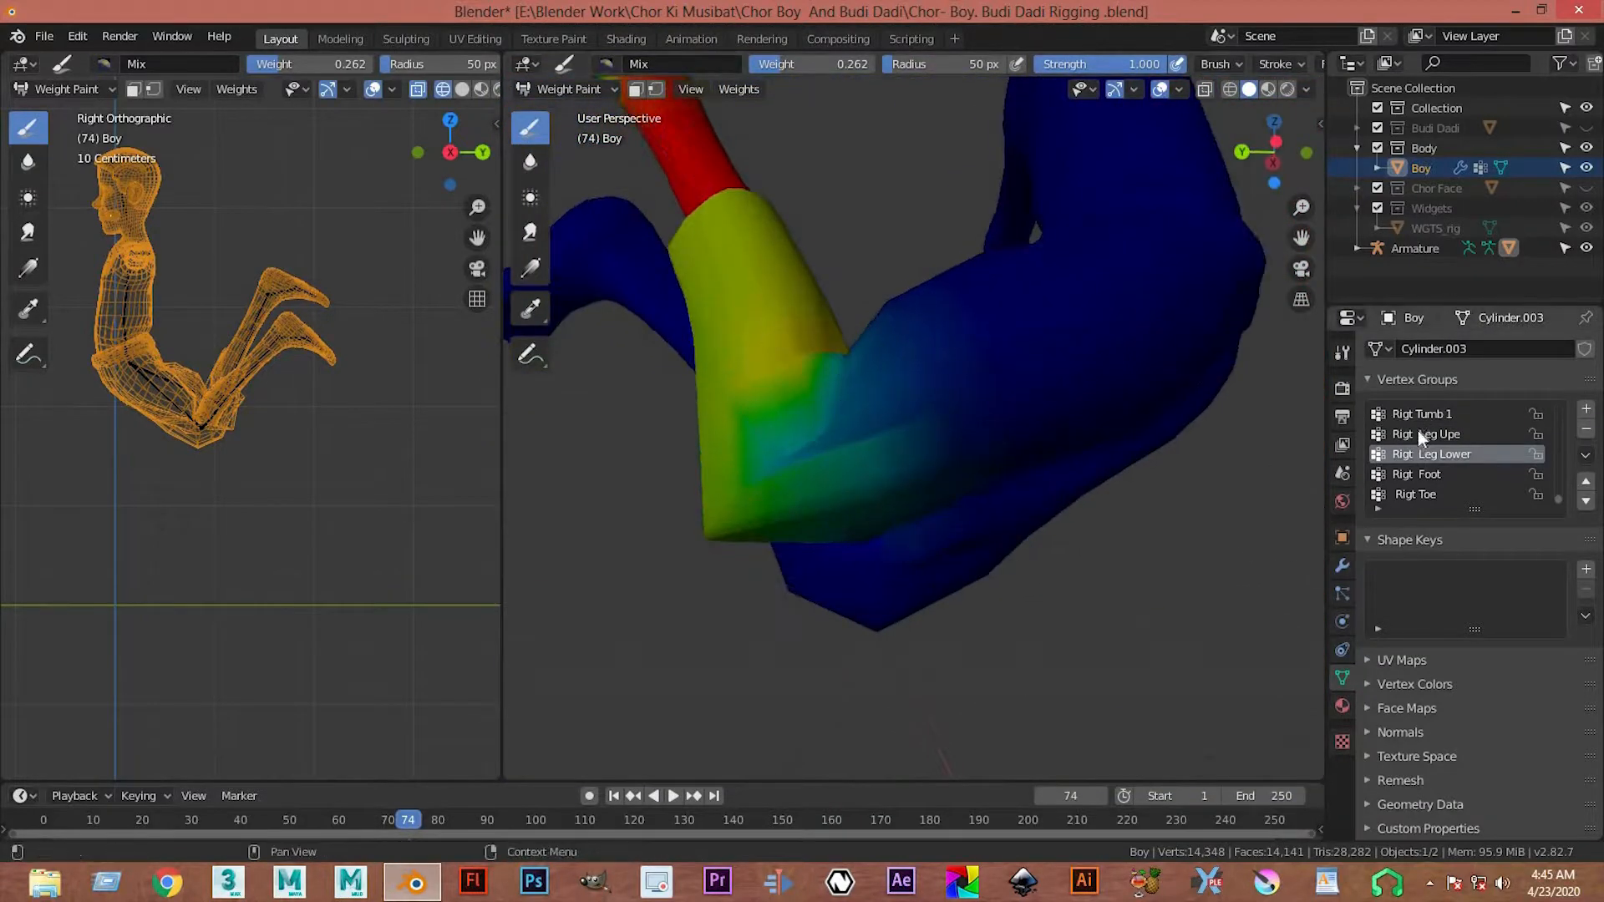
click(1421, 434)
mouse_move(616, 555)
middle_down()
mouse_move(716, 465)
mouse_move(853, 481)
mouse_move(870, 438)
middle_up()
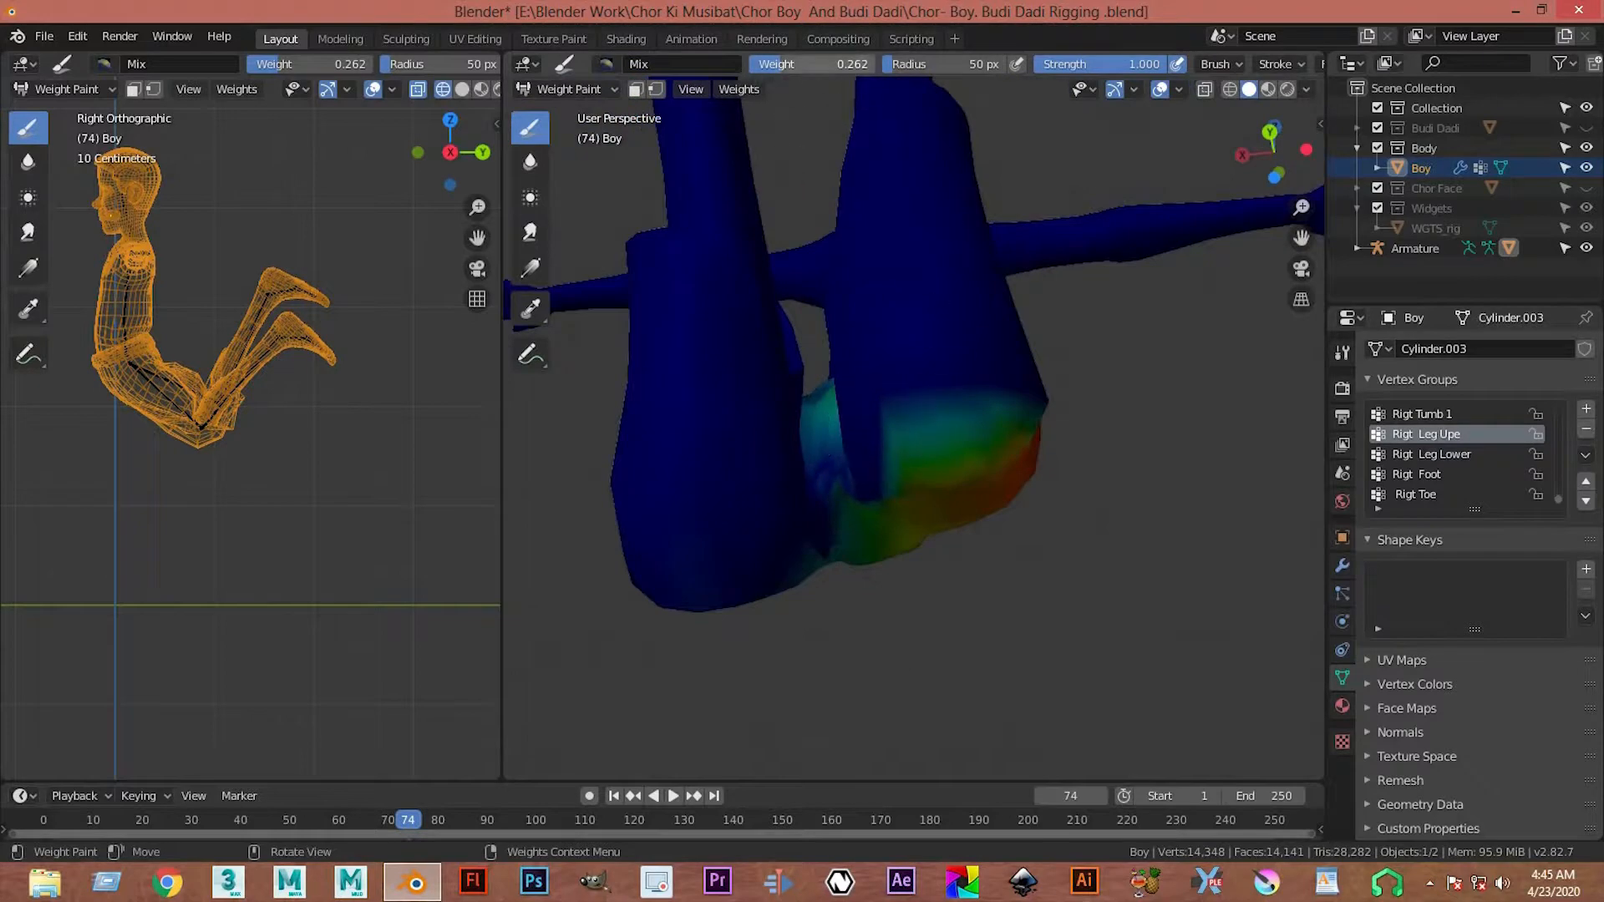
- Undo the last two Rigt Leg Upe weight strokes at the bent right knee
middle_drag(954, 377, 884, 444)
middle_drag(824, 509, 976, 525)
key(ctrl+z)
mouse_move(902, 584)
middle_down()
mouse_move(902, 530)
mouse_move(960, 566)
mouse_move(995, 398)
mouse_move(1085, 348)
mouse_move(942, 427)
mouse_move(866, 440)
mouse_move(1070, 312)
mouse_move(995, 340)
mouse_move(981, 423)
middle_up()
key(ctrl+z)
- Mix Rigt Leg Upe weight of 0.262 over the front and inner side of the bent right knee
mouse_move(683, 377)
mouse_down()
mouse_move(791, 304)
mouse_move(763, 323)
mouse_move(783, 321)
mouse_up()
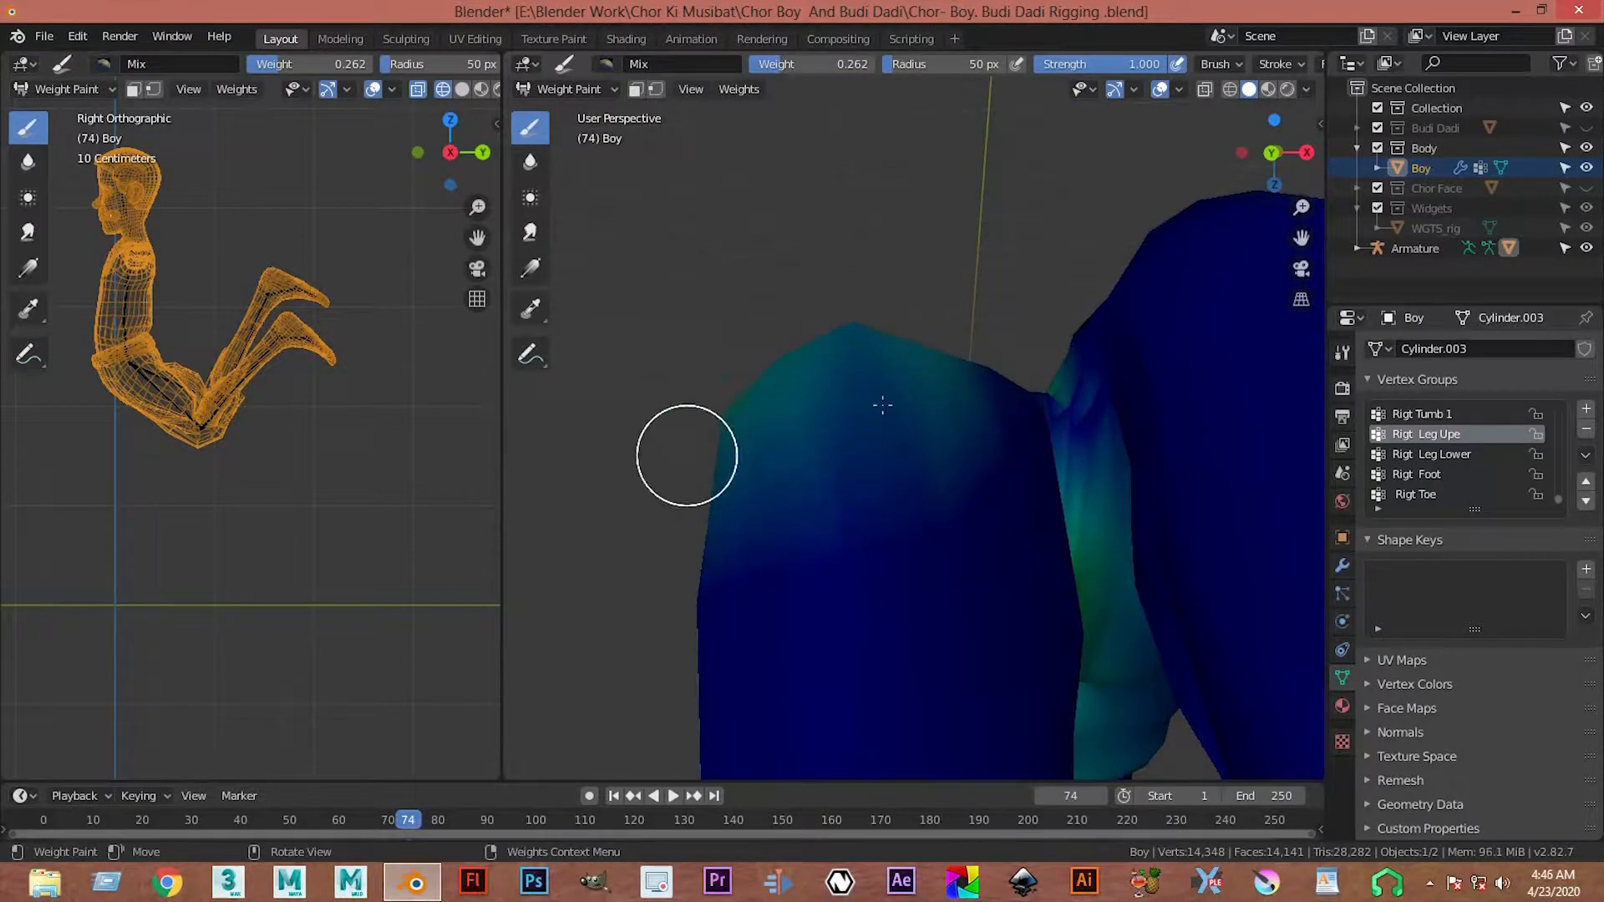
middle_drag(878, 386, 957, 376)
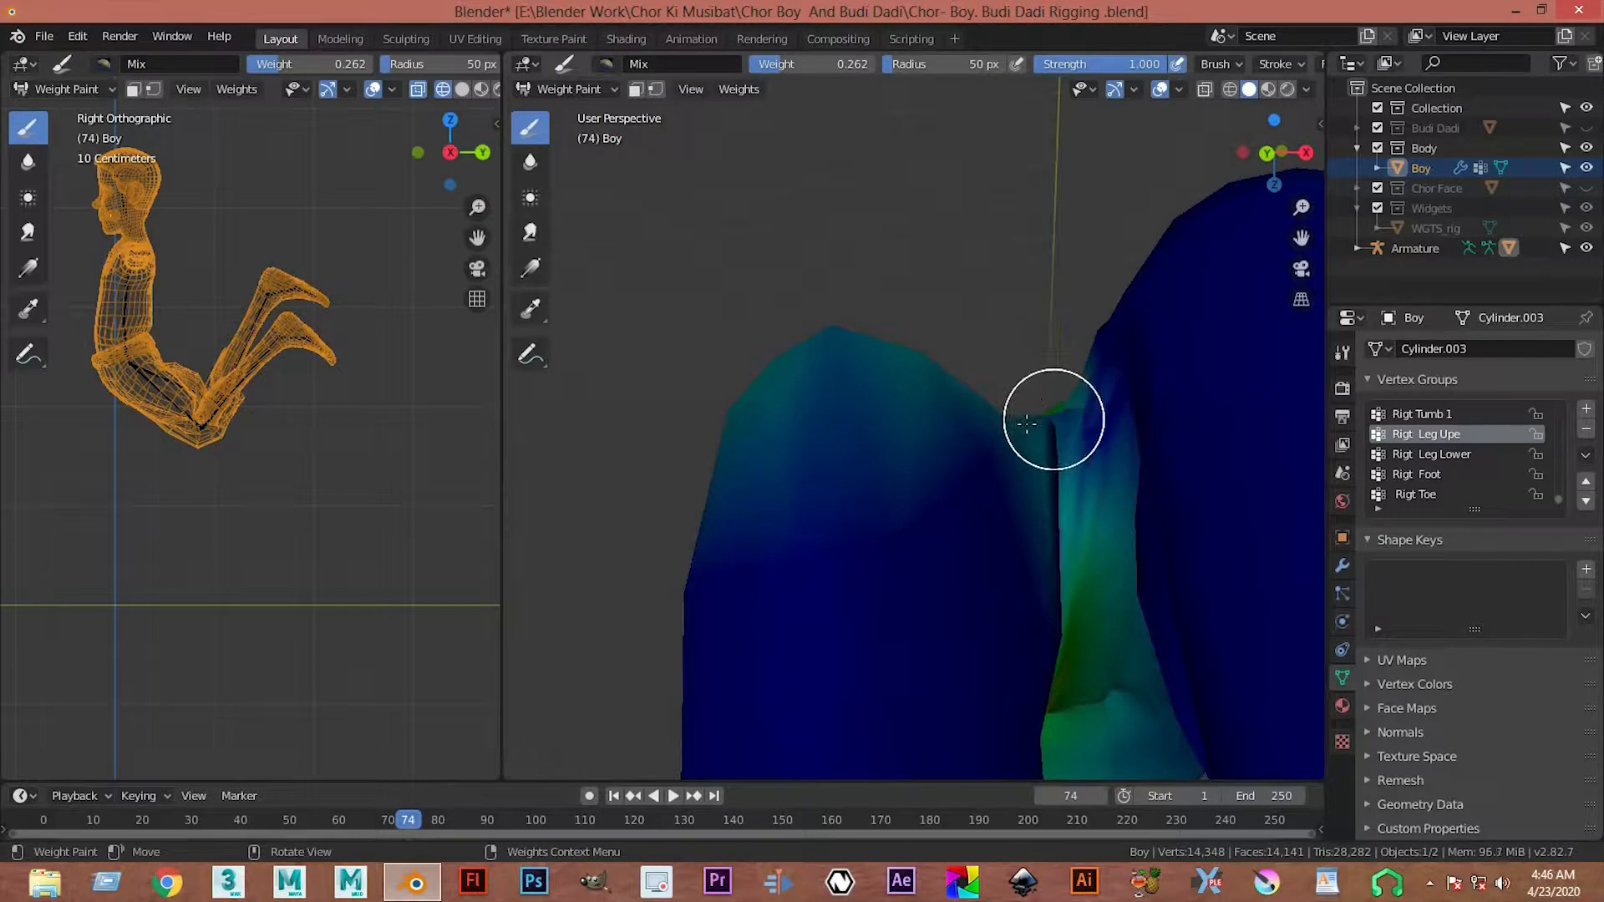
mouse_move(935, 358)
middle_down()
mouse_move(960, 515)
mouse_move(988, 565)
mouse_move(963, 562)
mouse_move(1070, 398)
mouse_move(888, 559)
mouse_move(905, 281)
mouse_move(996, 423)
mouse_move(1020, 358)
middle_up()
drag(1008, 382, 941, 552)
middle_drag(1057, 319, 1097, 441)
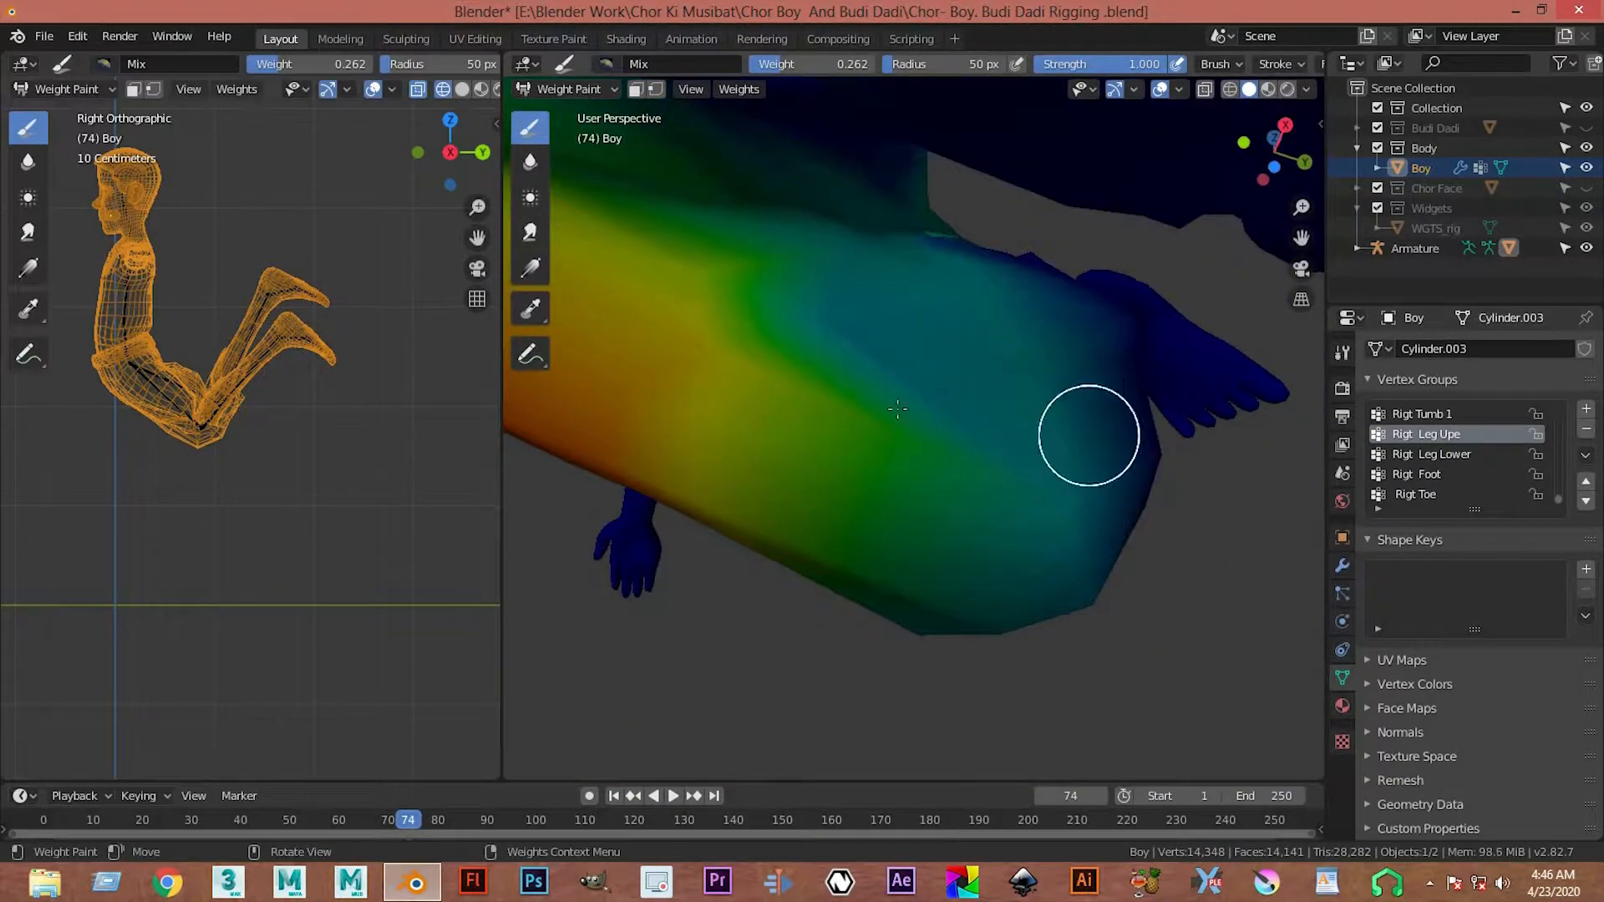
mouse_move(1095, 418)
middle_down()
mouse_move(966, 465)
mouse_move(1024, 336)
mouse_move(974, 275)
mouse_move(1010, 465)
mouse_move(891, 359)
mouse_move(903, 170)
mouse_move(955, 287)
mouse_move(995, 214)
mouse_move(934, 319)
middle_up()
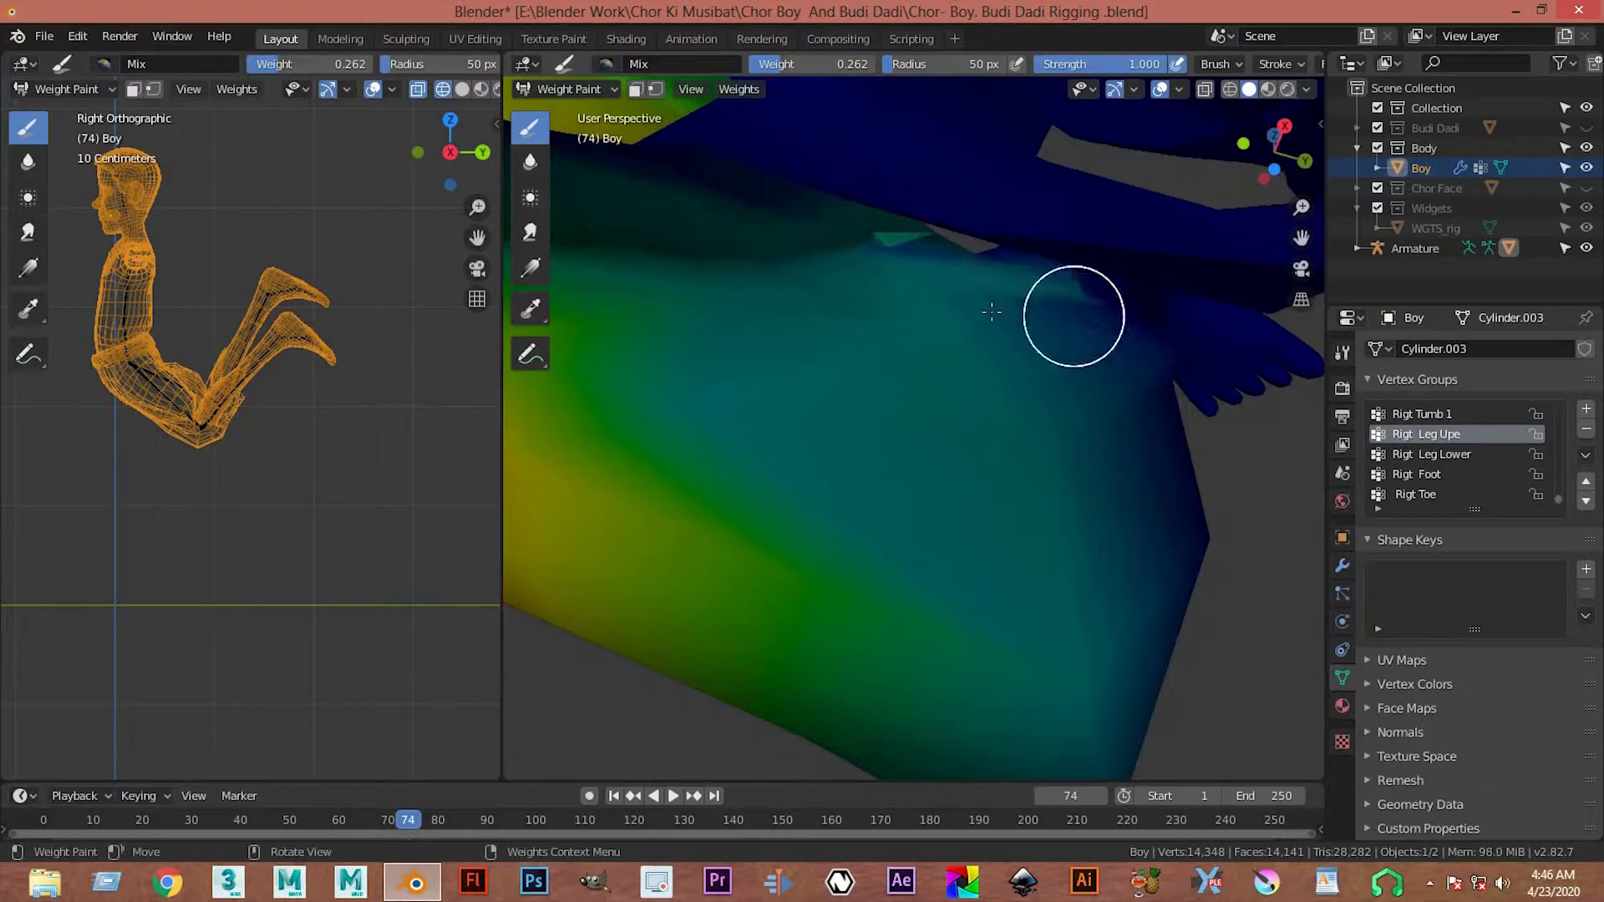
- Continue blending Rigt Leg Upe weight around the underside and outer side of the right knee with the Mix brush at 0.262
middle_drag(904, 305, 1038, 219)
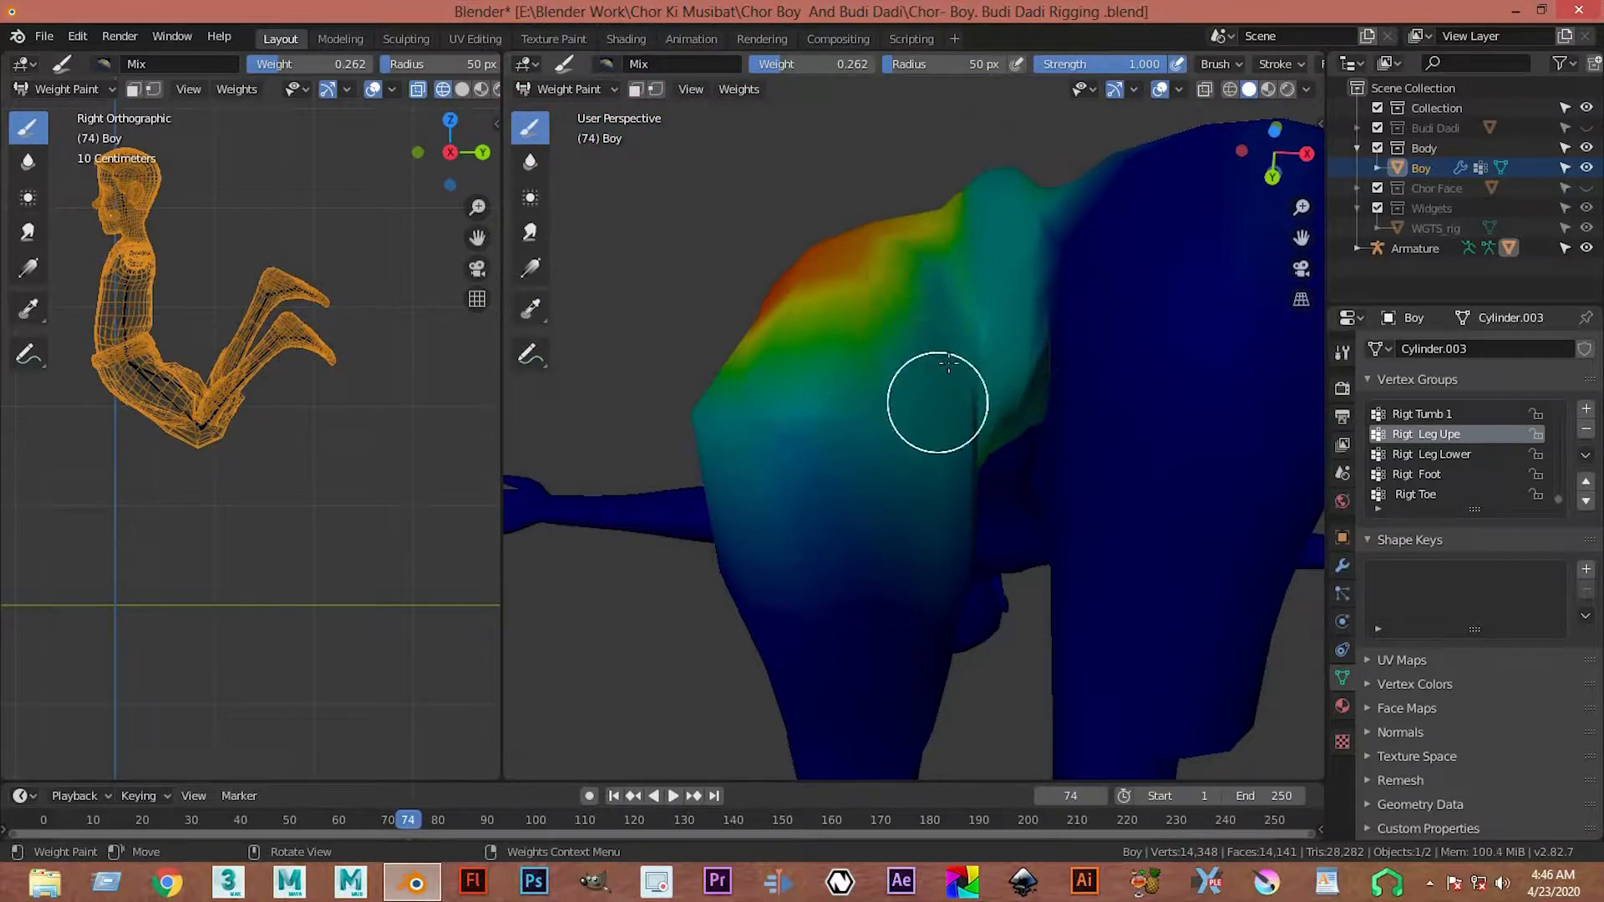
drag(963, 301, 924, 234)
mouse_move(960, 329)
middle_down()
mouse_move(938, 326)
mouse_move(866, 433)
middle_up()
drag(809, 252, 802, 330)
mouse_move(801, 329)
middle_down()
mouse_move(995, 240)
mouse_move(992, 186)
mouse_move(904, 396)
middle_up()
mouse_move(917, 485)
middle_down()
mouse_move(935, 501)
mouse_move(860, 487)
middle_up()
mouse_move(769, 499)
mouse_down()
mouse_move(871, 410)
mouse_move(892, 513)
mouse_move(794, 565)
mouse_up()
mouse_move(794, 566)
middle_down()
mouse_move(978, 329)
mouse_move(986, 417)
middle_up()
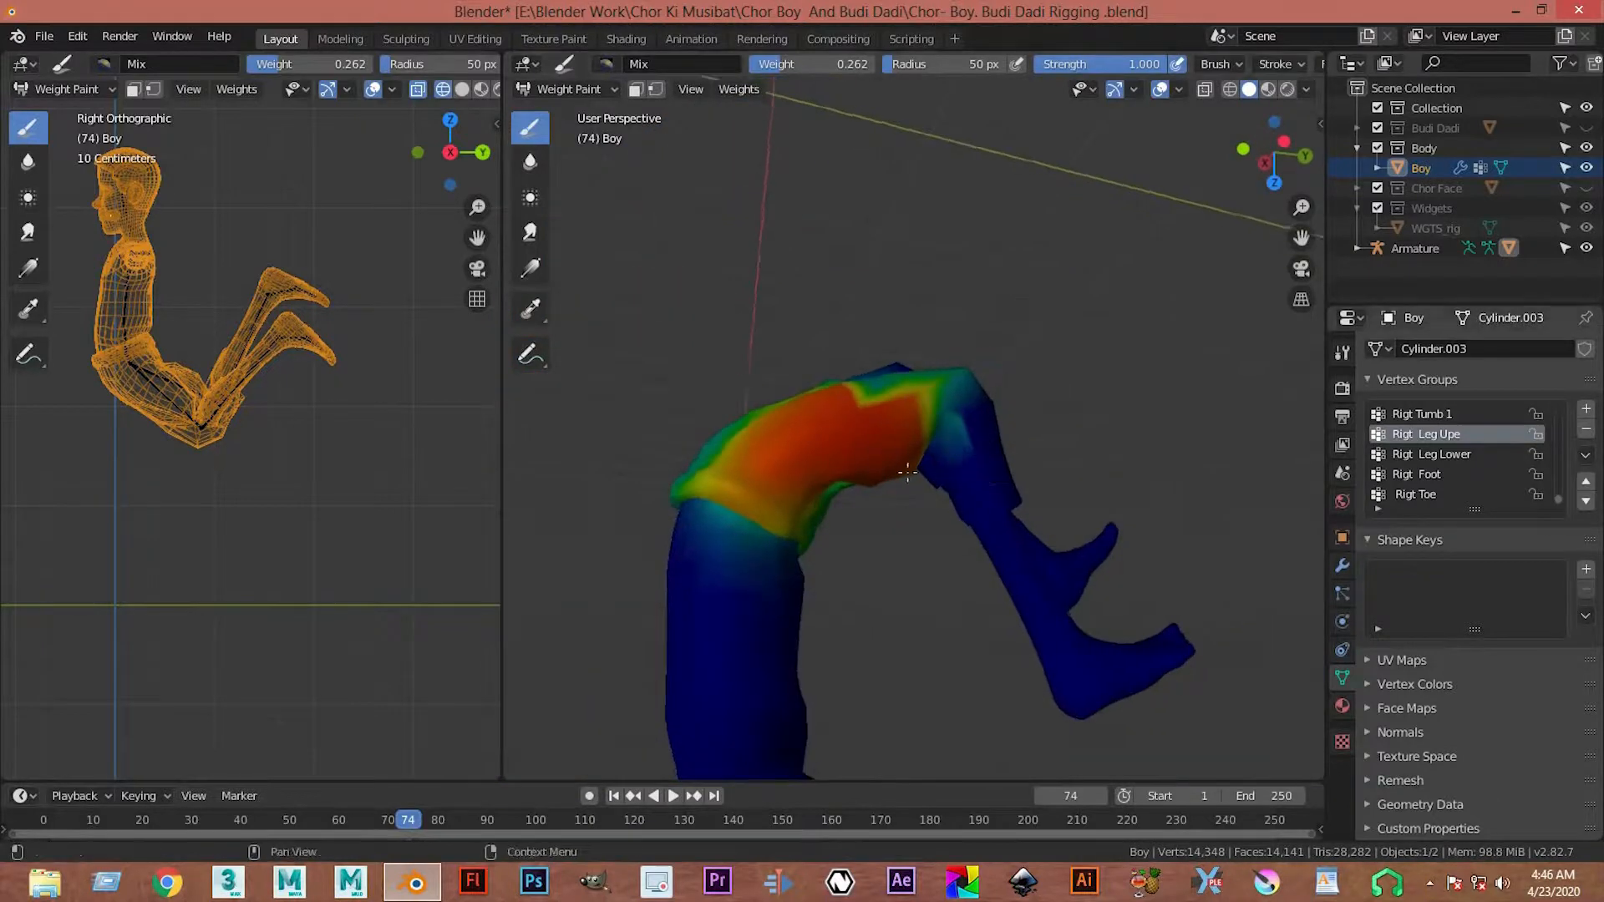
- Soften the Rigt Leg Upe weight on the side of the lower thigh just above the knee with Mix at 0.262
scroll(936, 459, up, 2)
drag(826, 414, 948, 379)
middle_drag(892, 444, 820, 393)
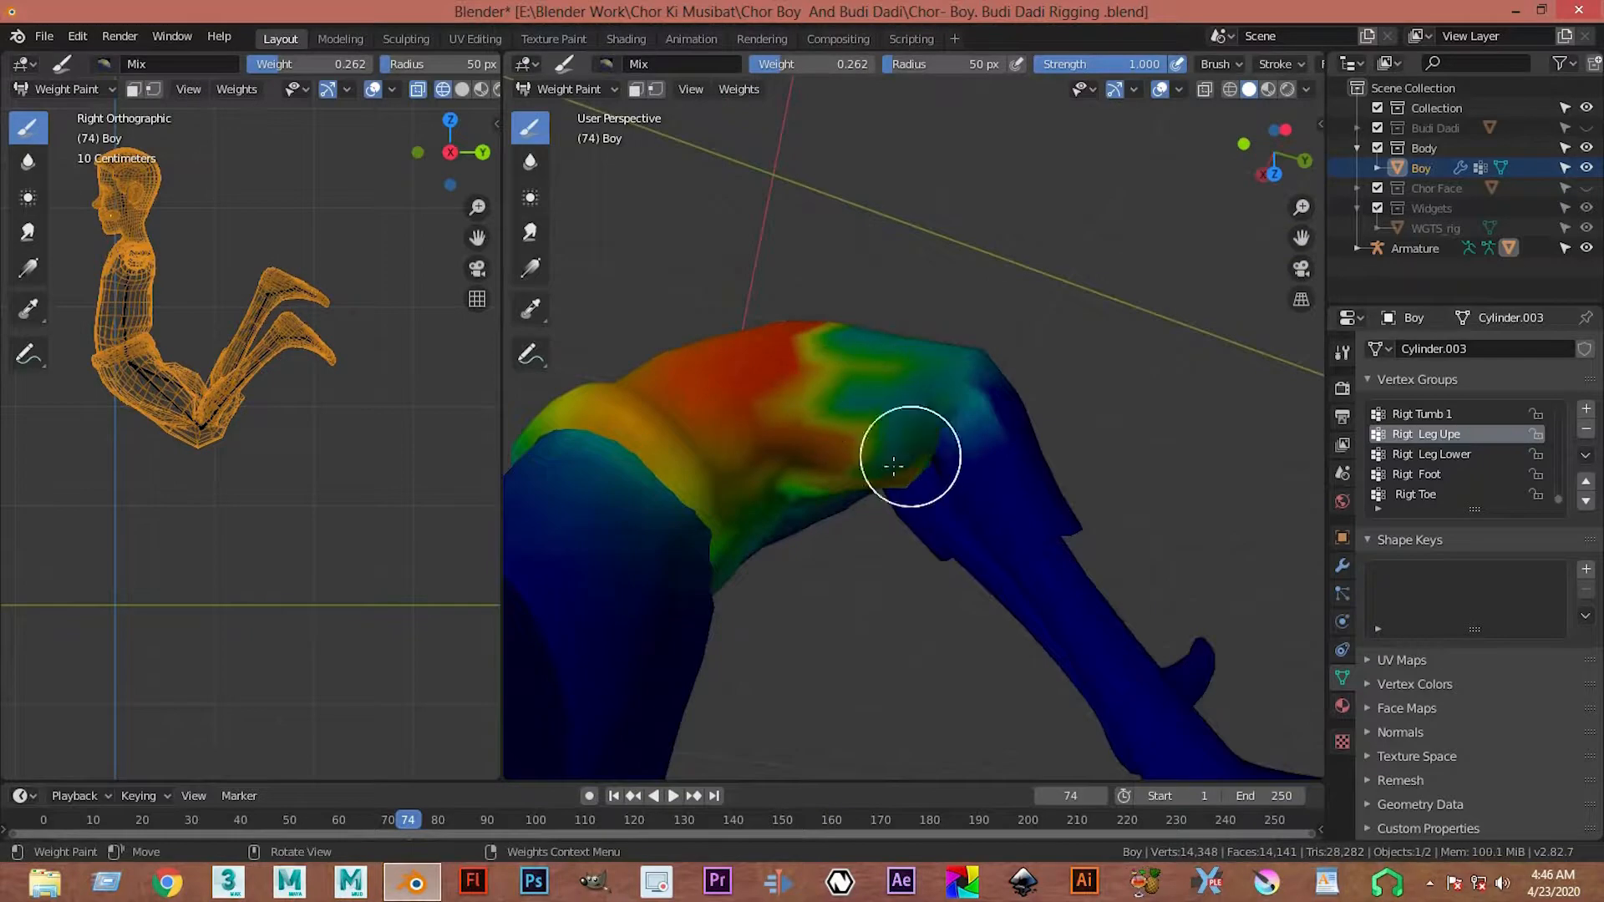
drag(782, 426, 860, 446)
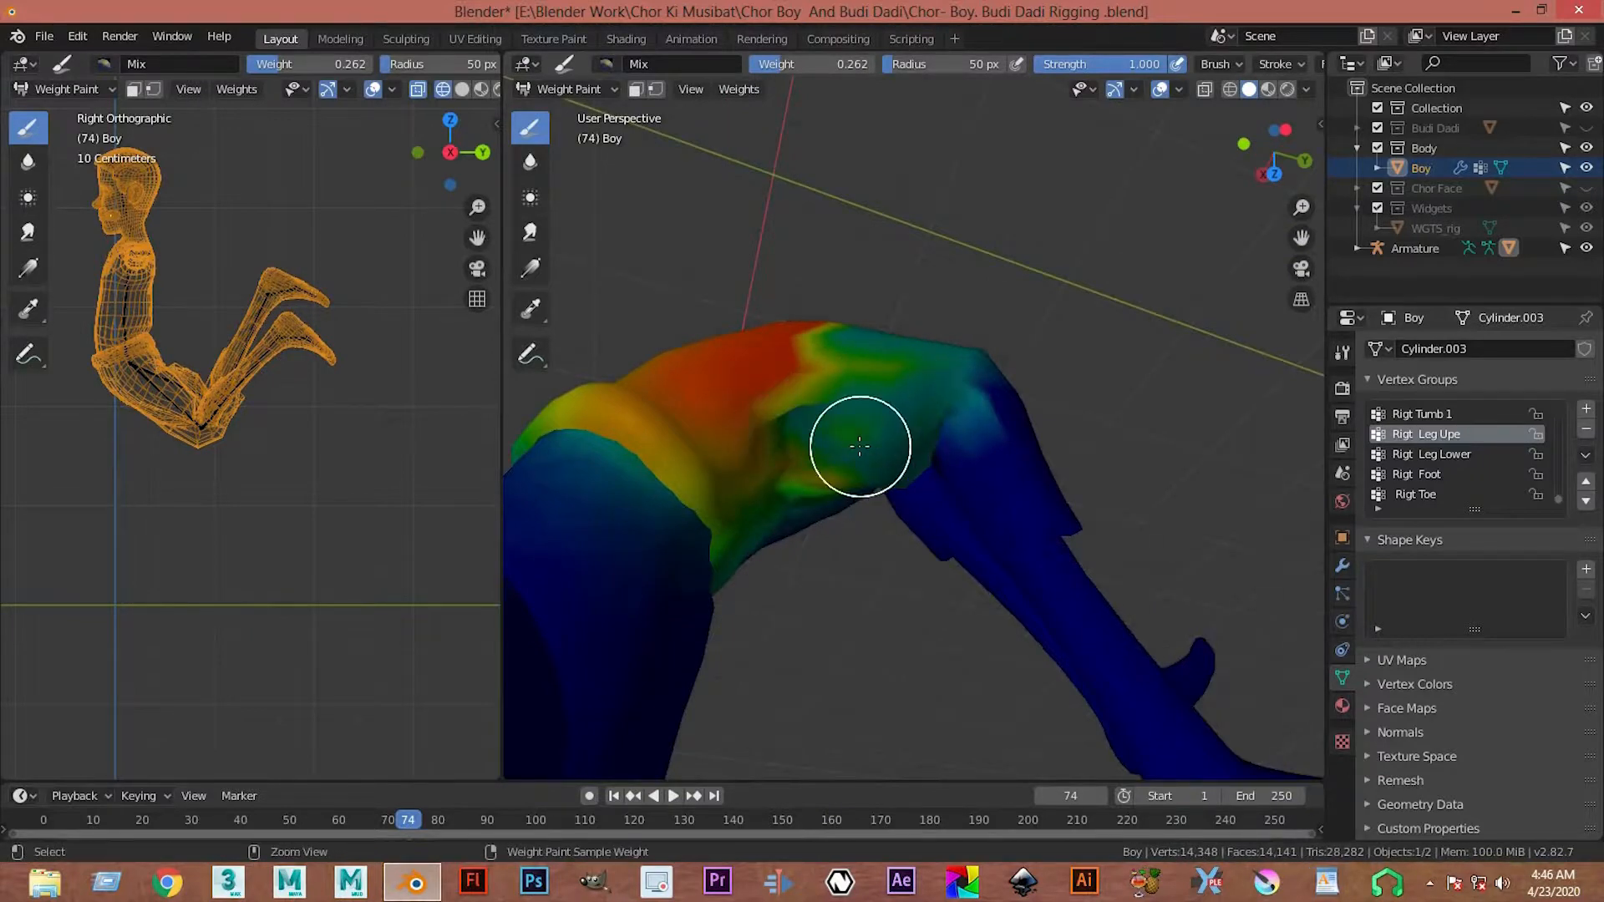
- Select Rigt Leg Lower and mix its weight at 0.262 over the front of the right knee and upper shin
click(1461, 454)
middle_drag(939, 359, 940, 543)
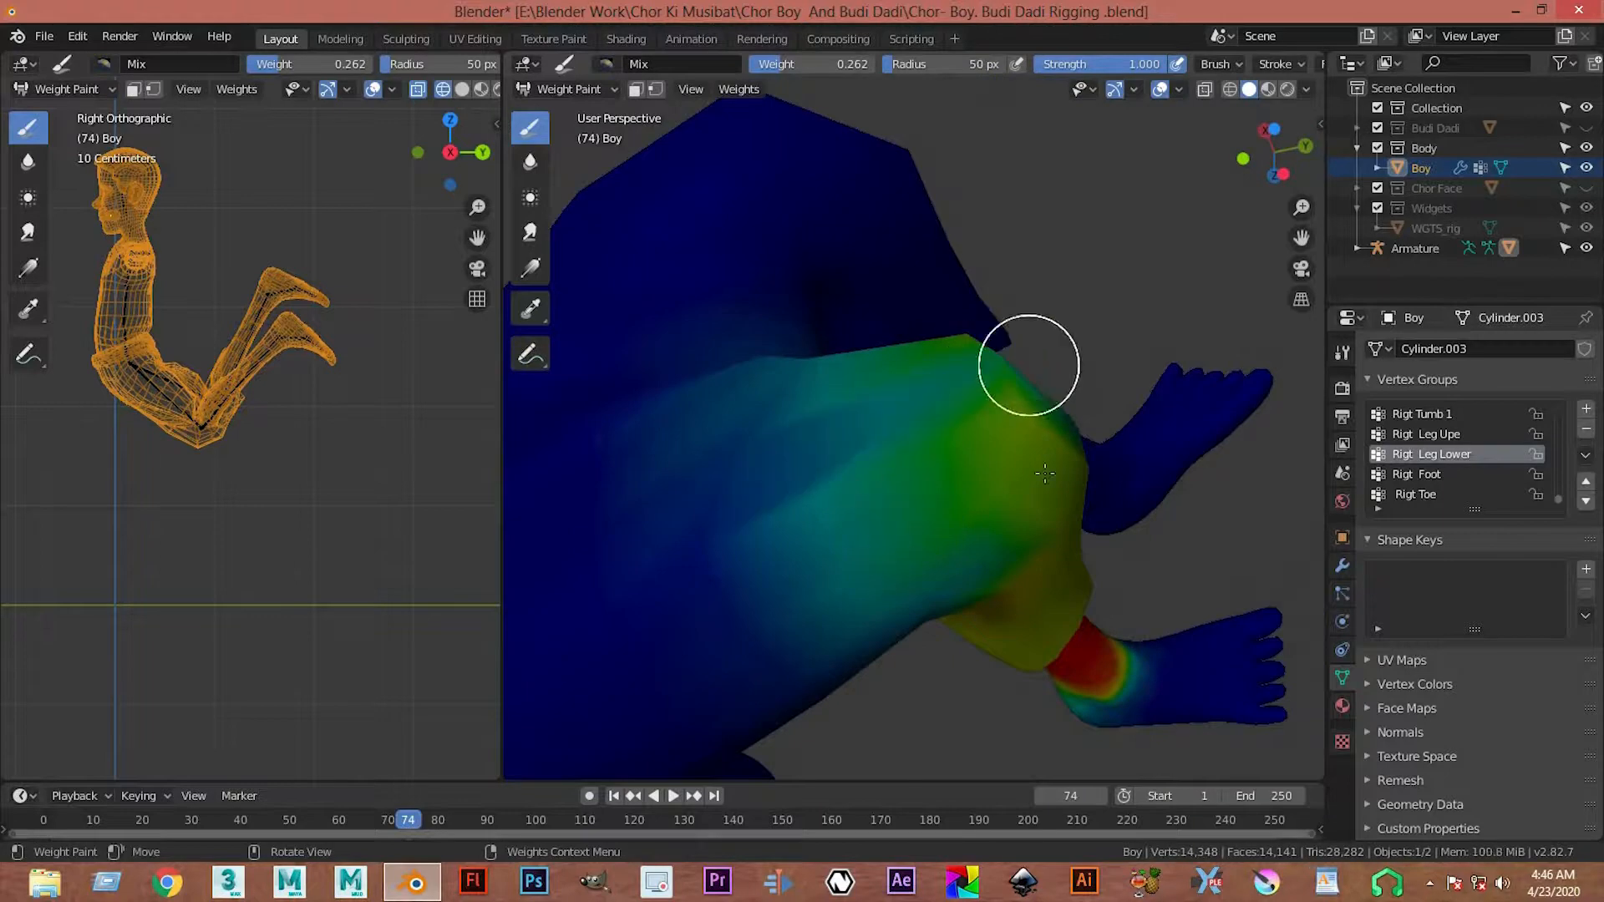
middle_drag(1006, 537, 819, 476)
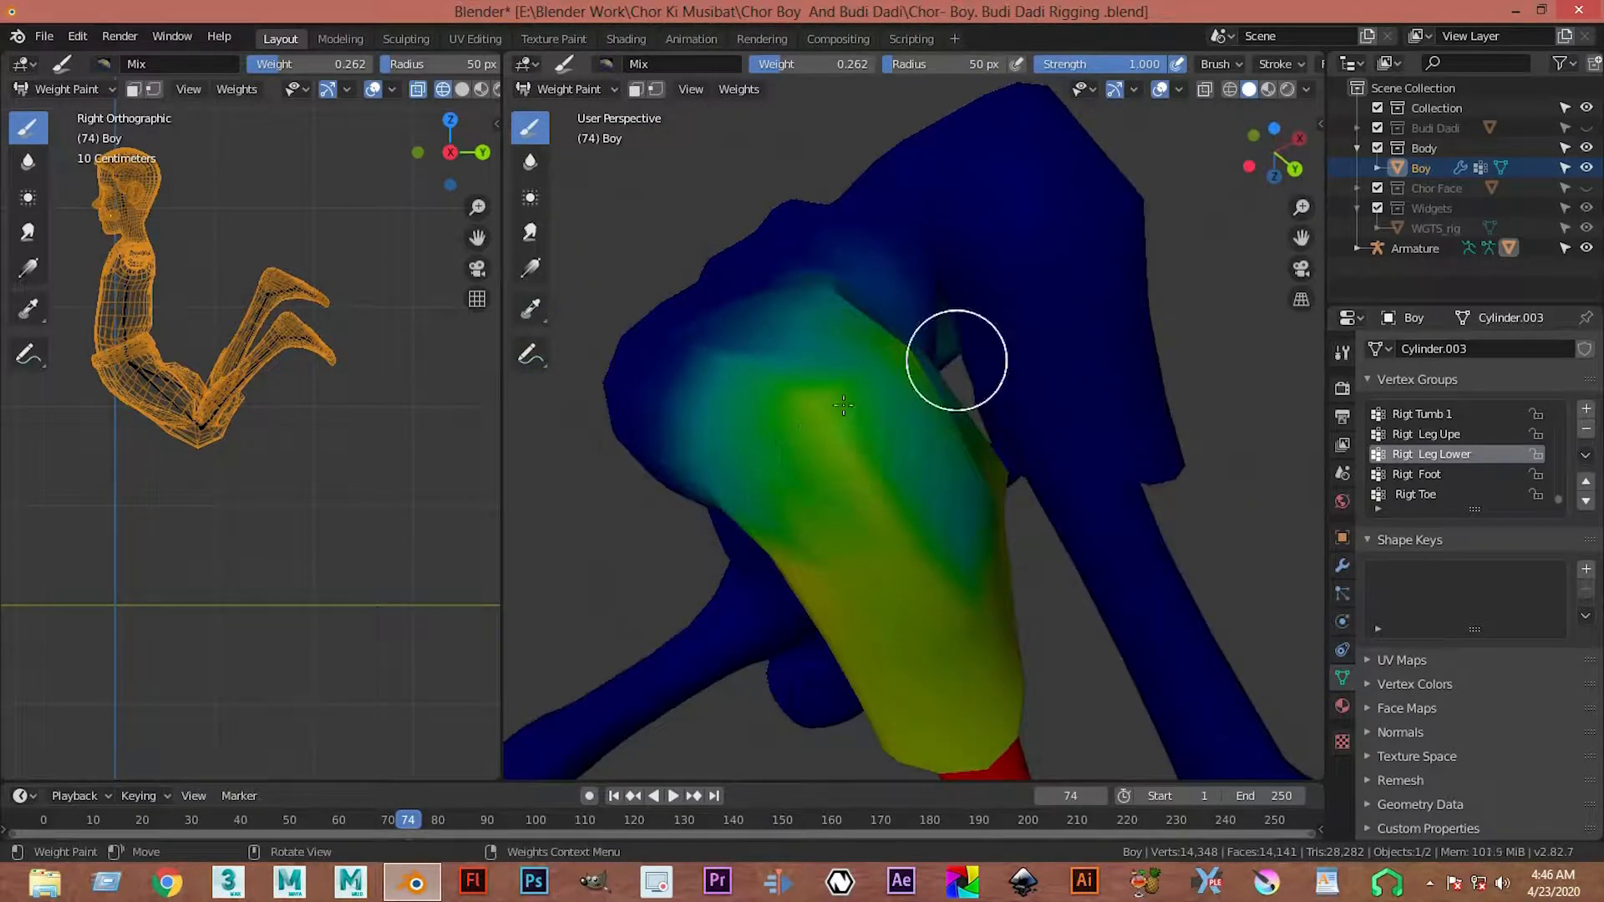
drag(834, 397, 851, 428)
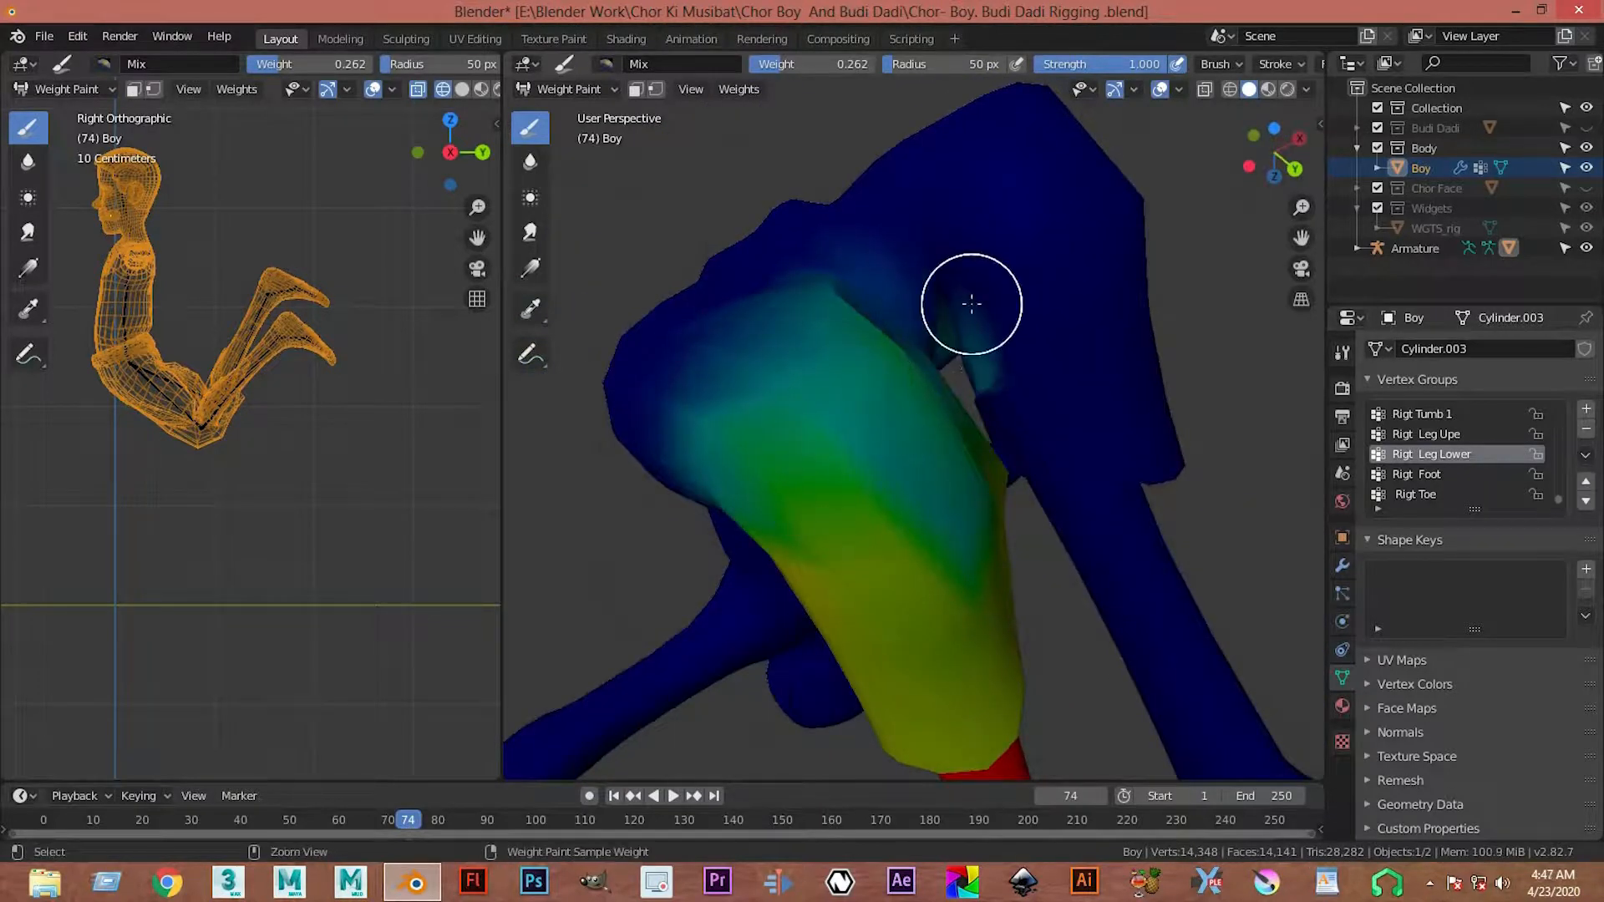
middle_drag(857, 433, 904, 402)
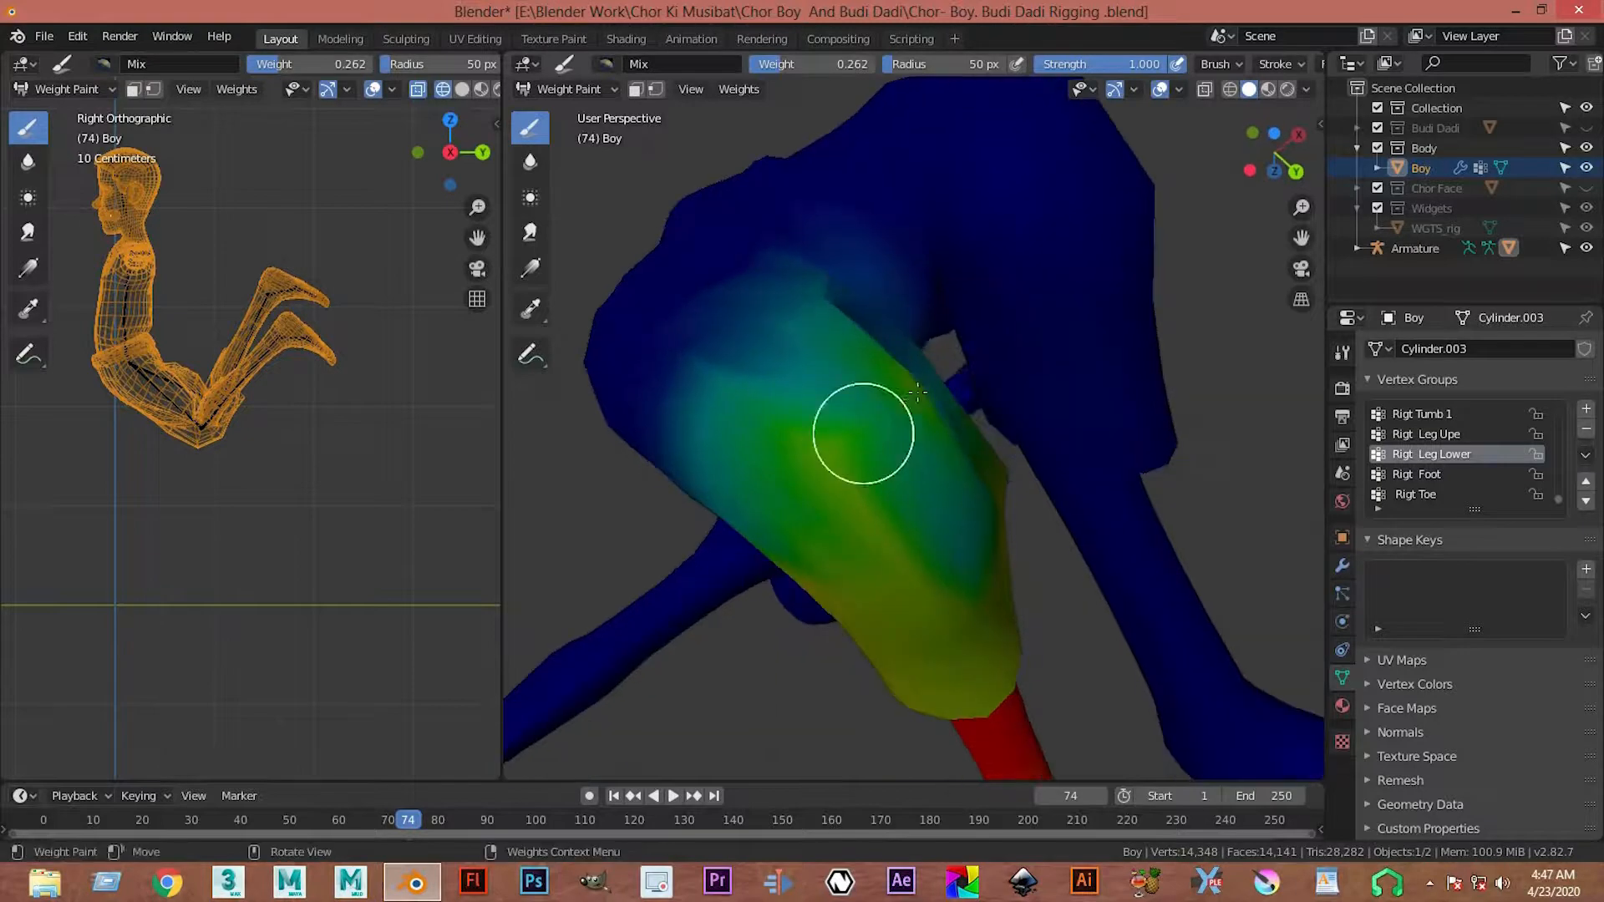
drag(858, 436, 769, 562)
middle_drag(1095, 306, 876, 468)
middle_drag(921, 549, 826, 390)
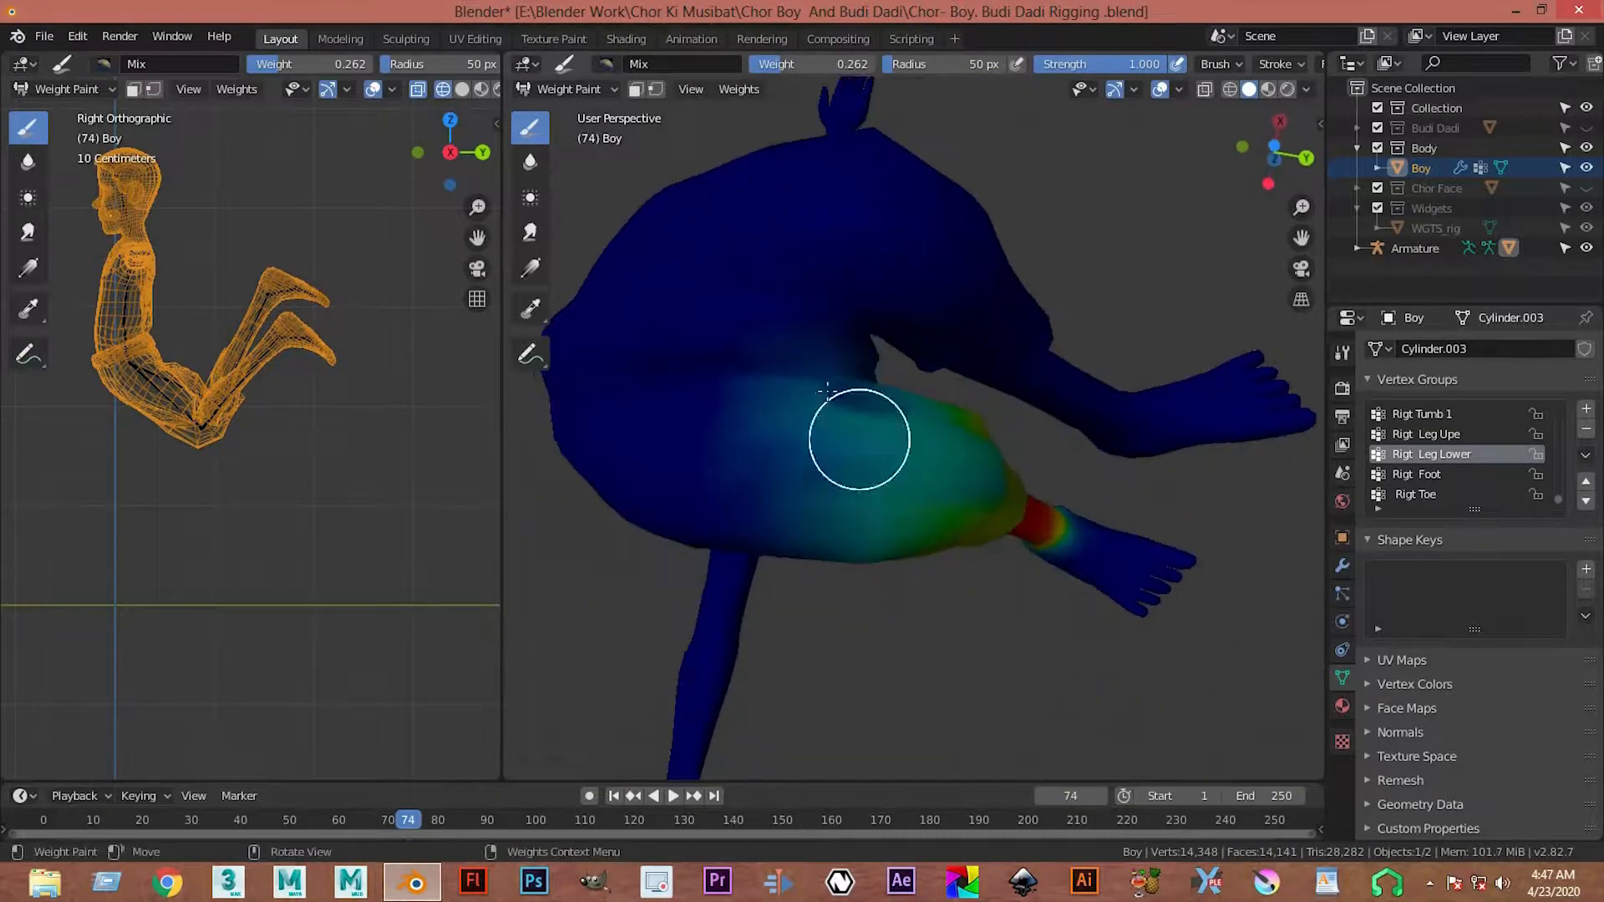
- Switch to the Subtract brush and reduce the Rigt Leg Lower weight on the thigh side of the fold behind the knee
mouse_move(842, 317)
middle_down()
mouse_move(870, 347)
mouse_move(942, 258)
mouse_move(913, 376)
mouse_move(928, 213)
mouse_move(913, 365)
middle_up()
scroll(923, 217, up, 2)
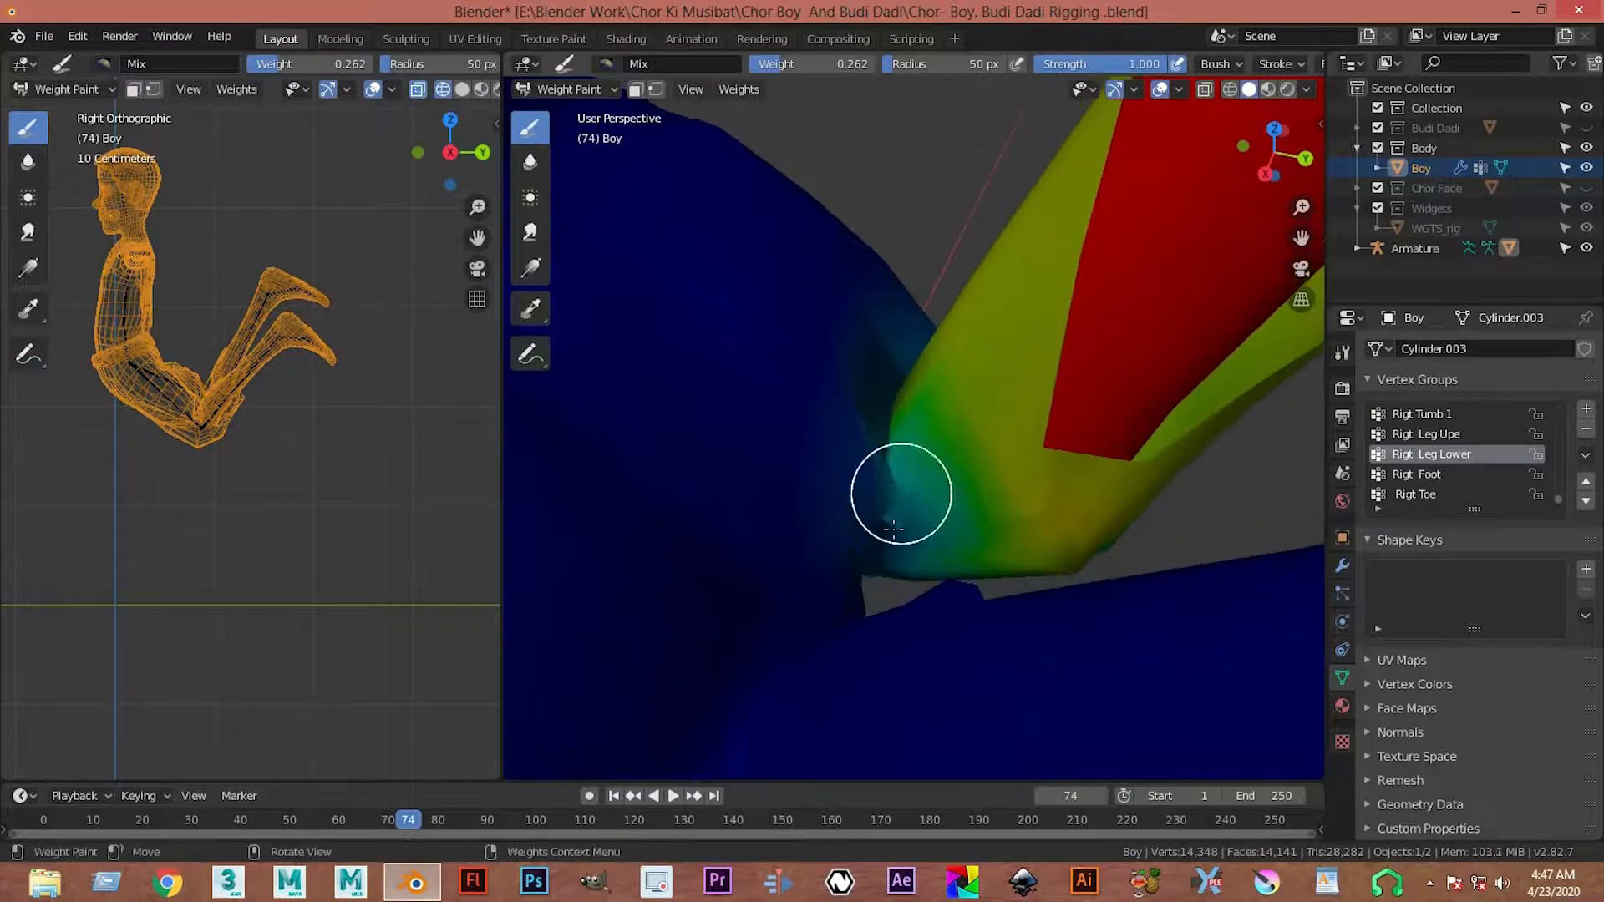
click(615, 70)
click(1116, 138)
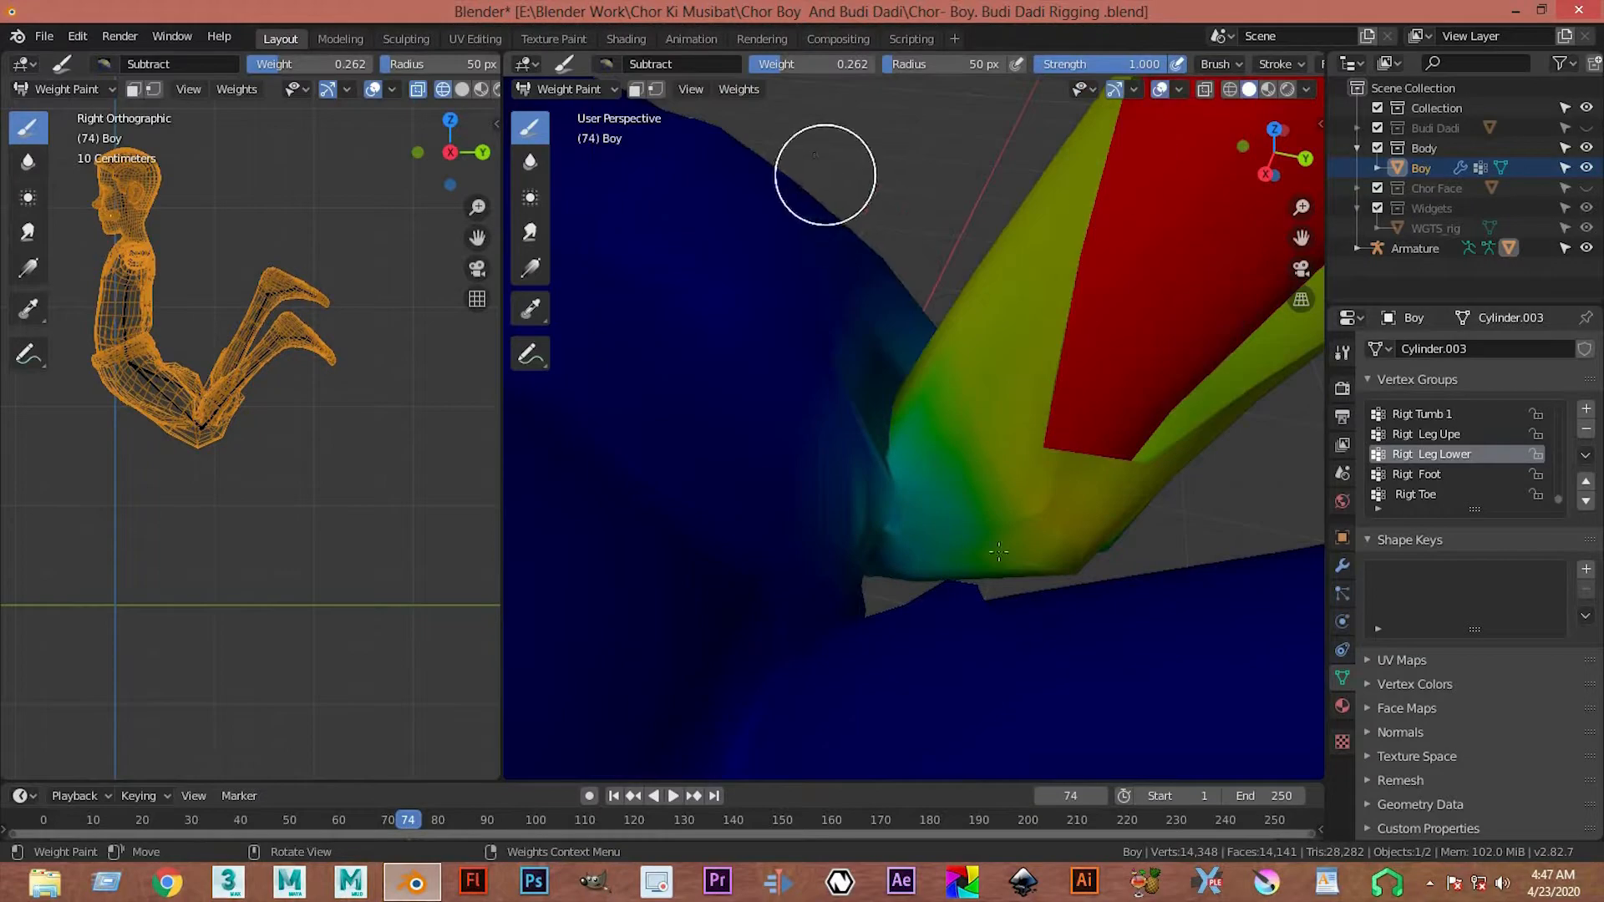
scroll(911, 348, up, 1)
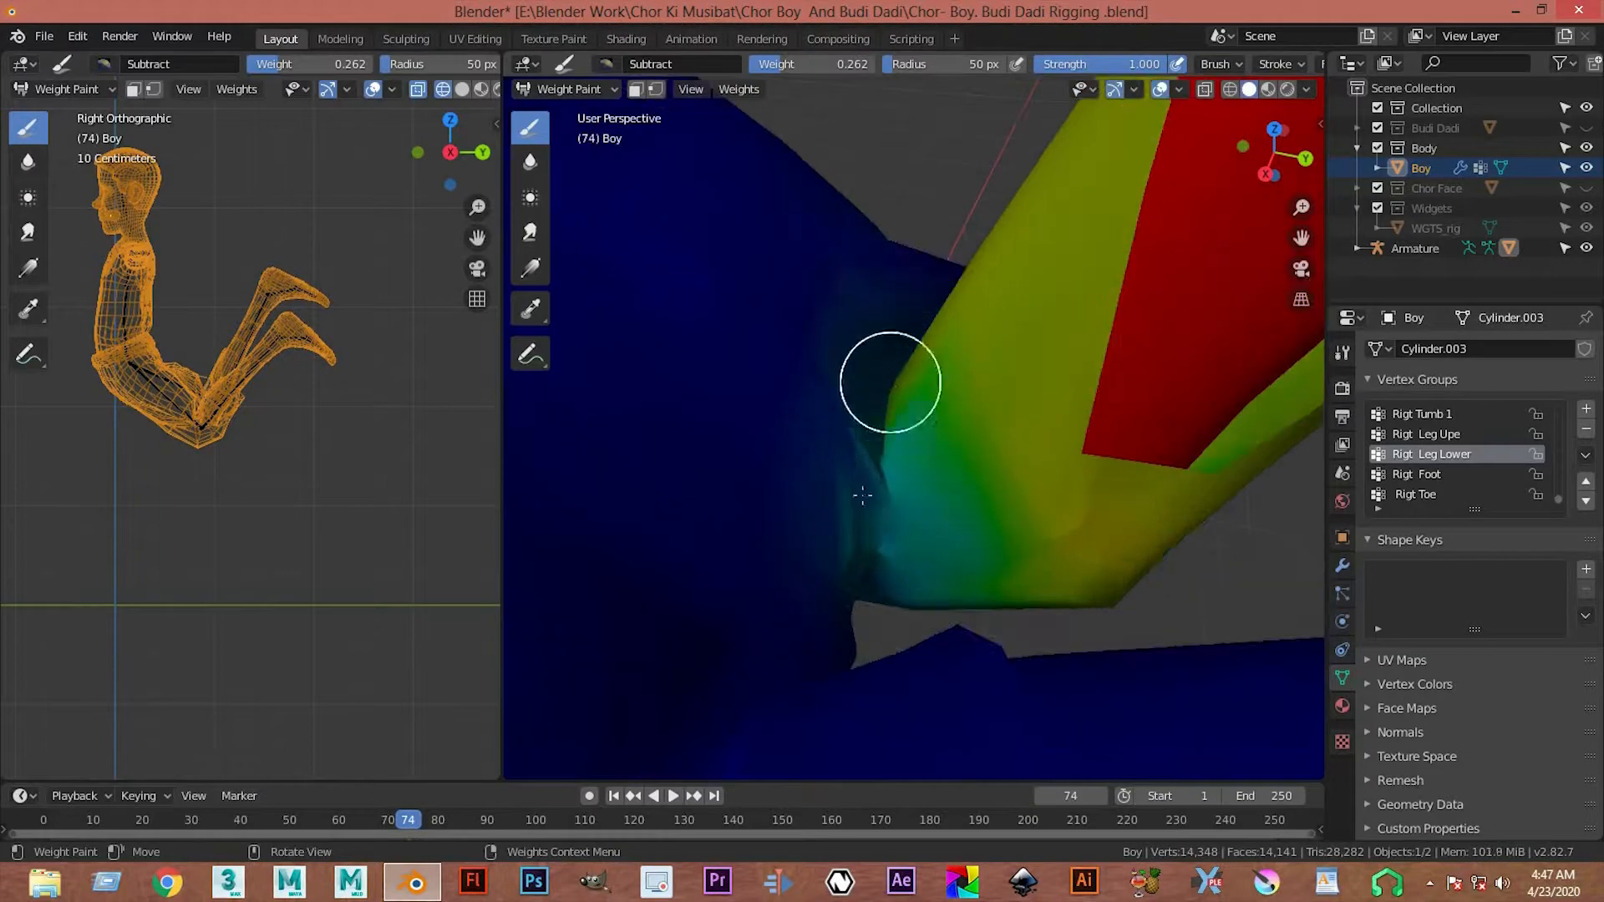
drag(889, 381, 866, 508)
- Switch to the Add brush and examine the Rigt Leg Lower weights around the knee, hips and torso
middle_drag(988, 523, 519, 355)
scroll(780, 409, up, 3)
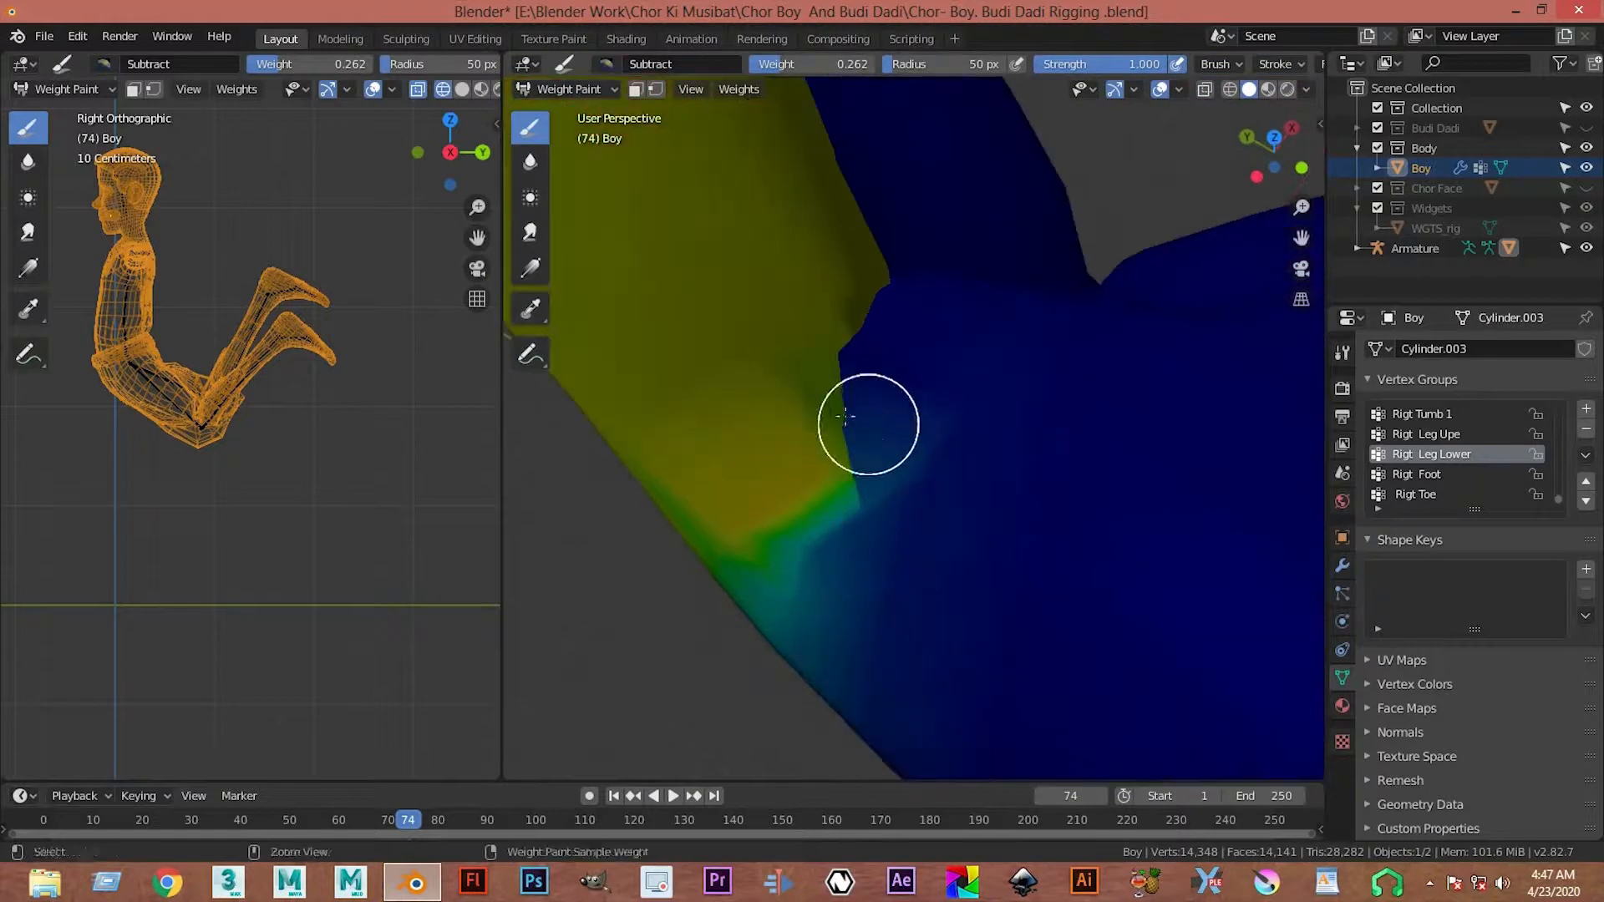
mouse_move(871, 419)
middle_down()
mouse_move(899, 444)
mouse_move(942, 333)
mouse_move(952, 387)
mouse_move(800, 149)
middle_up()
middle_drag(916, 443, 1027, 459)
scroll(945, 459, up, 3)
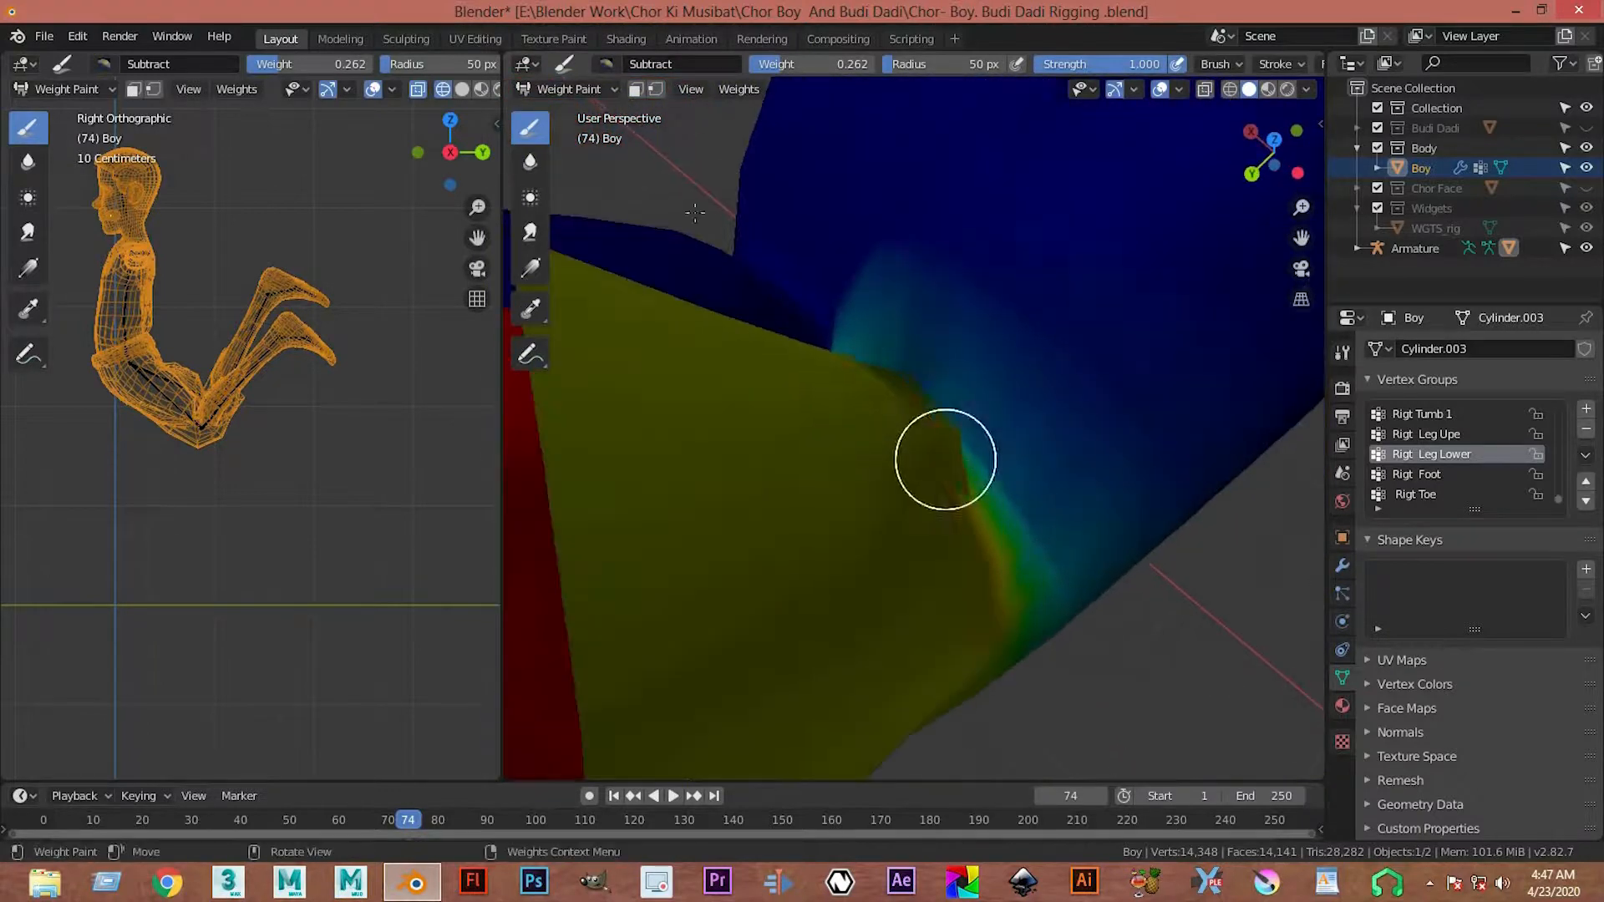
click(607, 64)
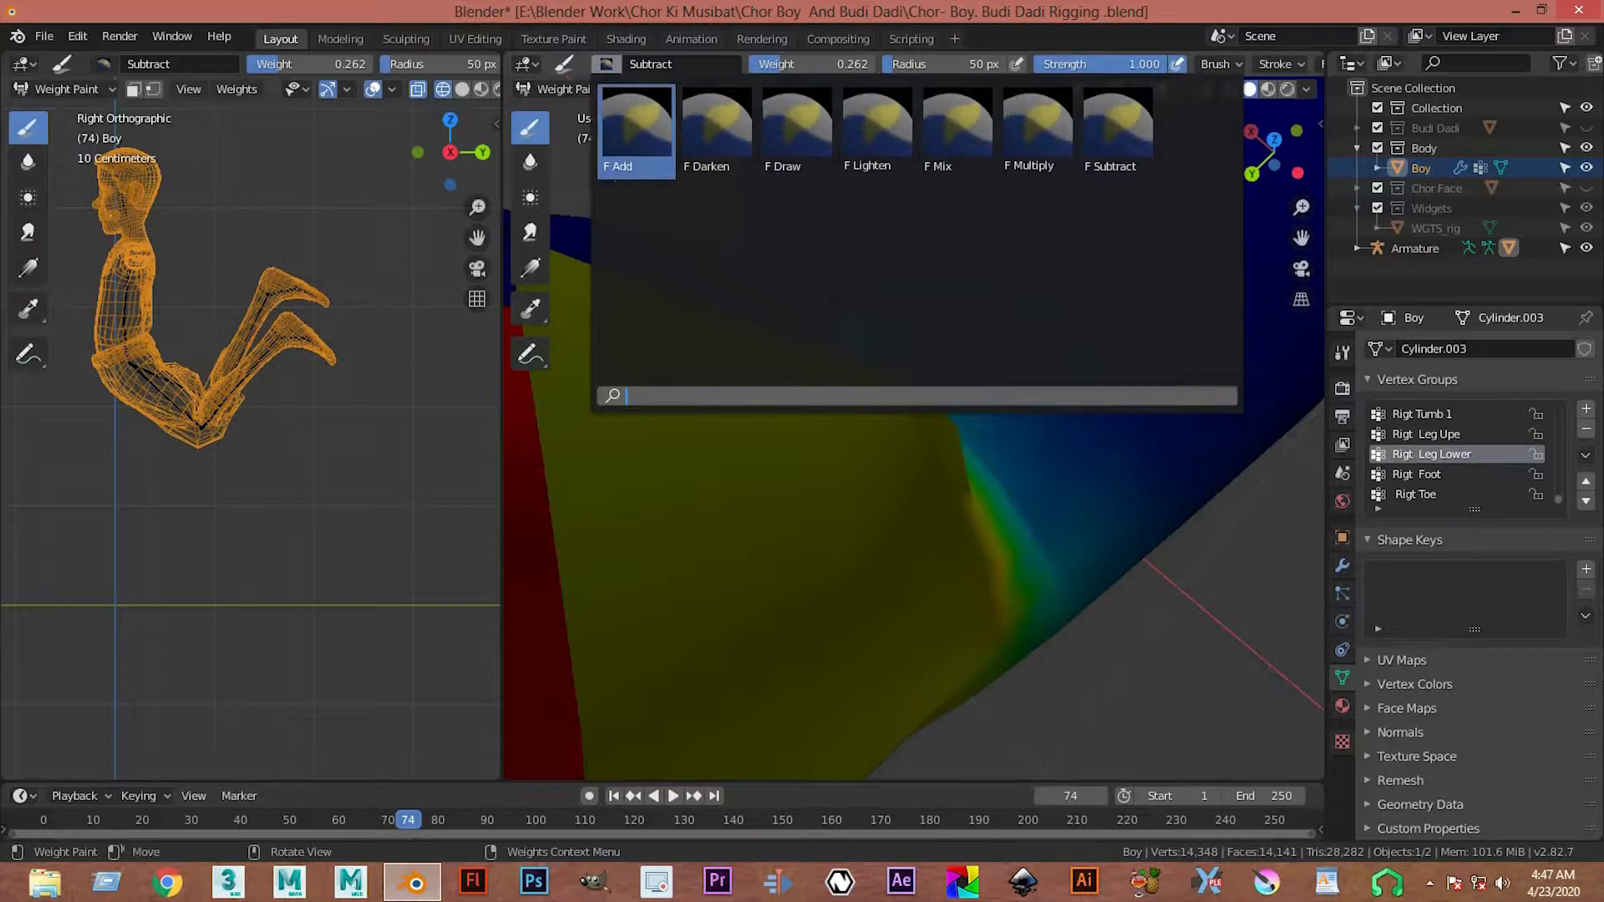
click(609, 143)
scroll(1032, 517, down, 3)
middle_drag(1032, 517, 1300, 598)
scroll(1038, 419, down, 4)
middle_drag(1038, 419, 1072, 520)
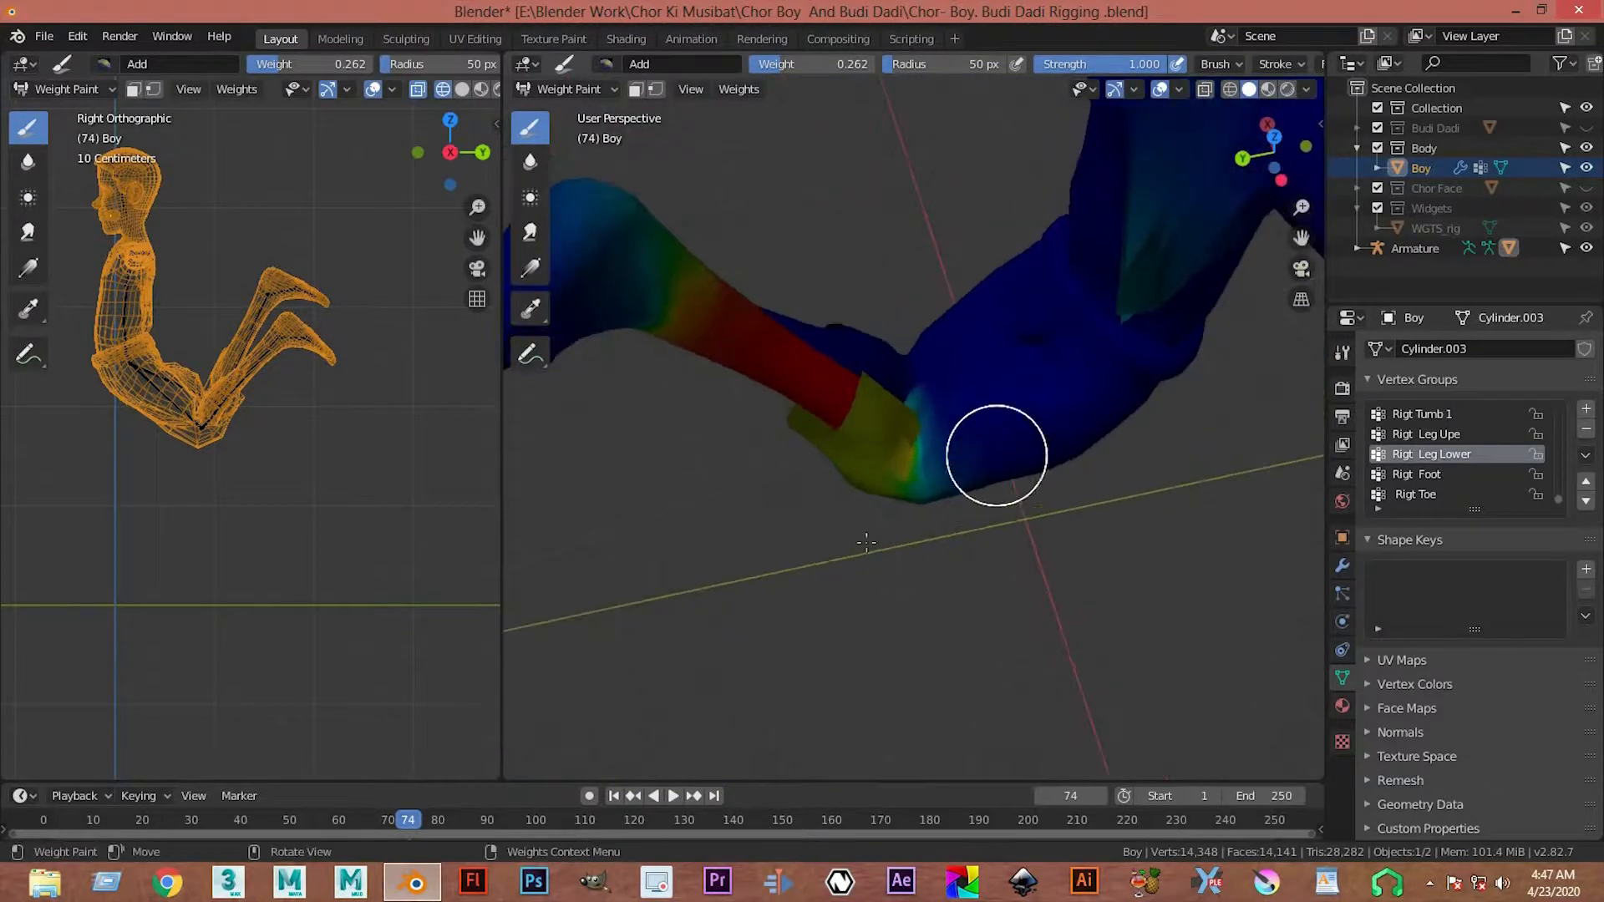
middle_drag(958, 468, 962, 432)
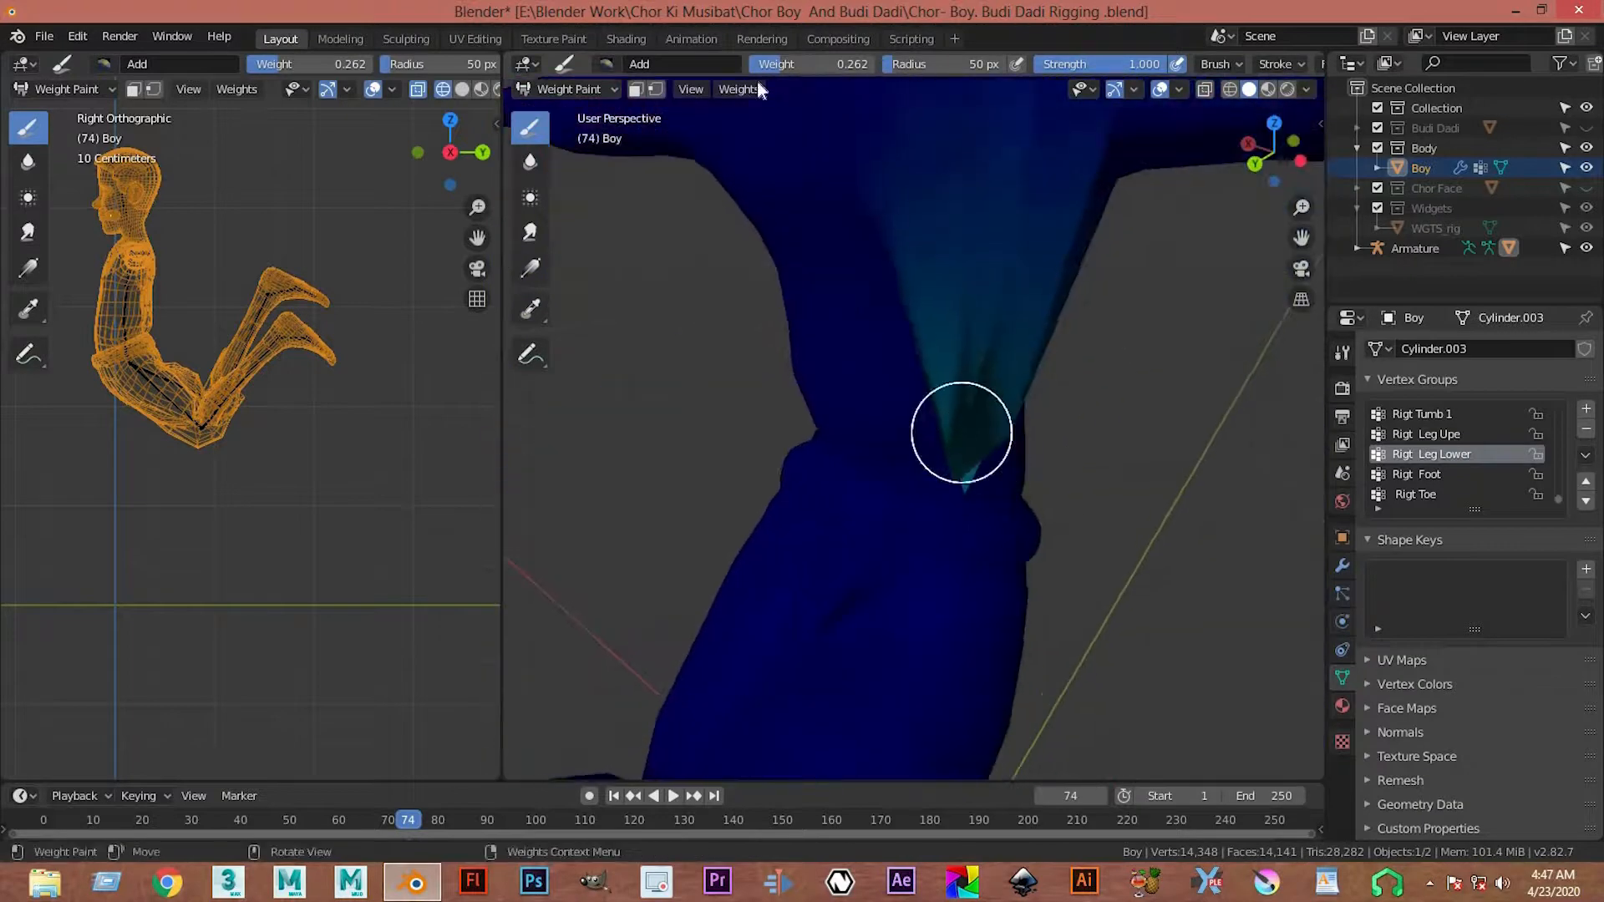
- Subtract the stray Rigt Leg Lower weight from the torso above the waist
click(620, 66)
click(1116, 133)
mouse_move(984, 470)
mouse_down()
mouse_move(988, 386)
mouse_move(945, 455)
mouse_up()
mouse_move(945, 454)
middle_down()
mouse_move(972, 383)
mouse_move(907, 422)
middle_up()
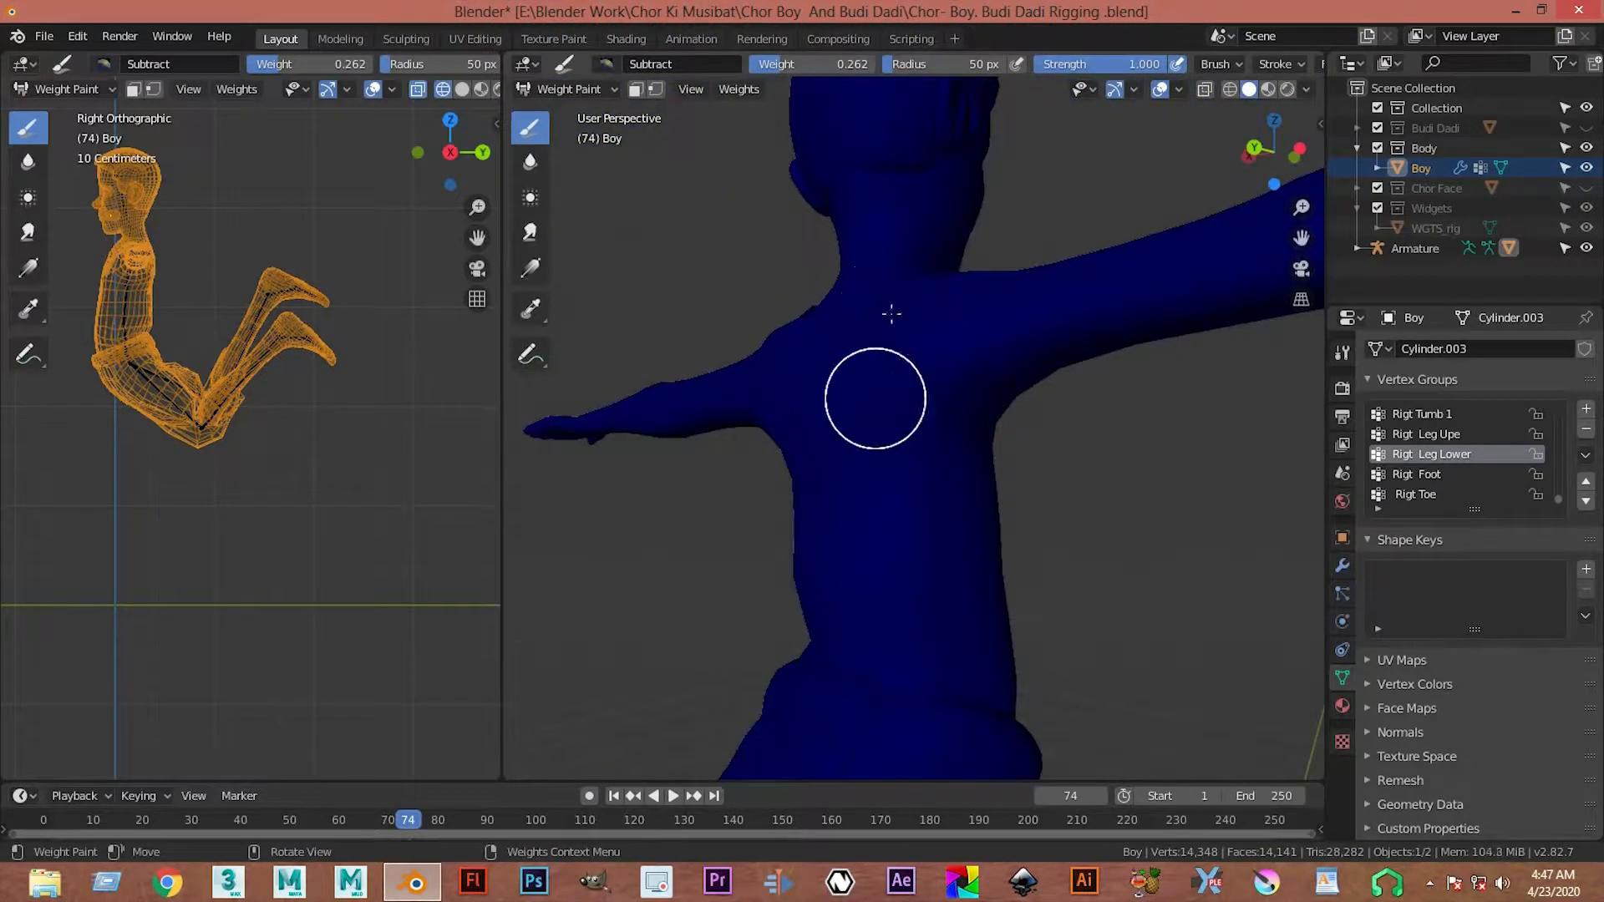
middle_drag(892, 313, 1021, 361)
- Undo the last Subtract stroke and compare the Rigt Leg Upe and Rigt Leg Lower weights at the bent knee
mouse_move(911, 377)
middle_down()
mouse_move(930, 329)
mouse_move(938, 473)
mouse_move(839, 558)
mouse_move(869, 376)
mouse_move(849, 309)
mouse_move(842, 535)
mouse_move(794, 468)
mouse_move(849, 562)
mouse_move(816, 465)
mouse_move(852, 512)
mouse_move(816, 519)
mouse_move(863, 535)
middle_up()
key(ctrl+z)
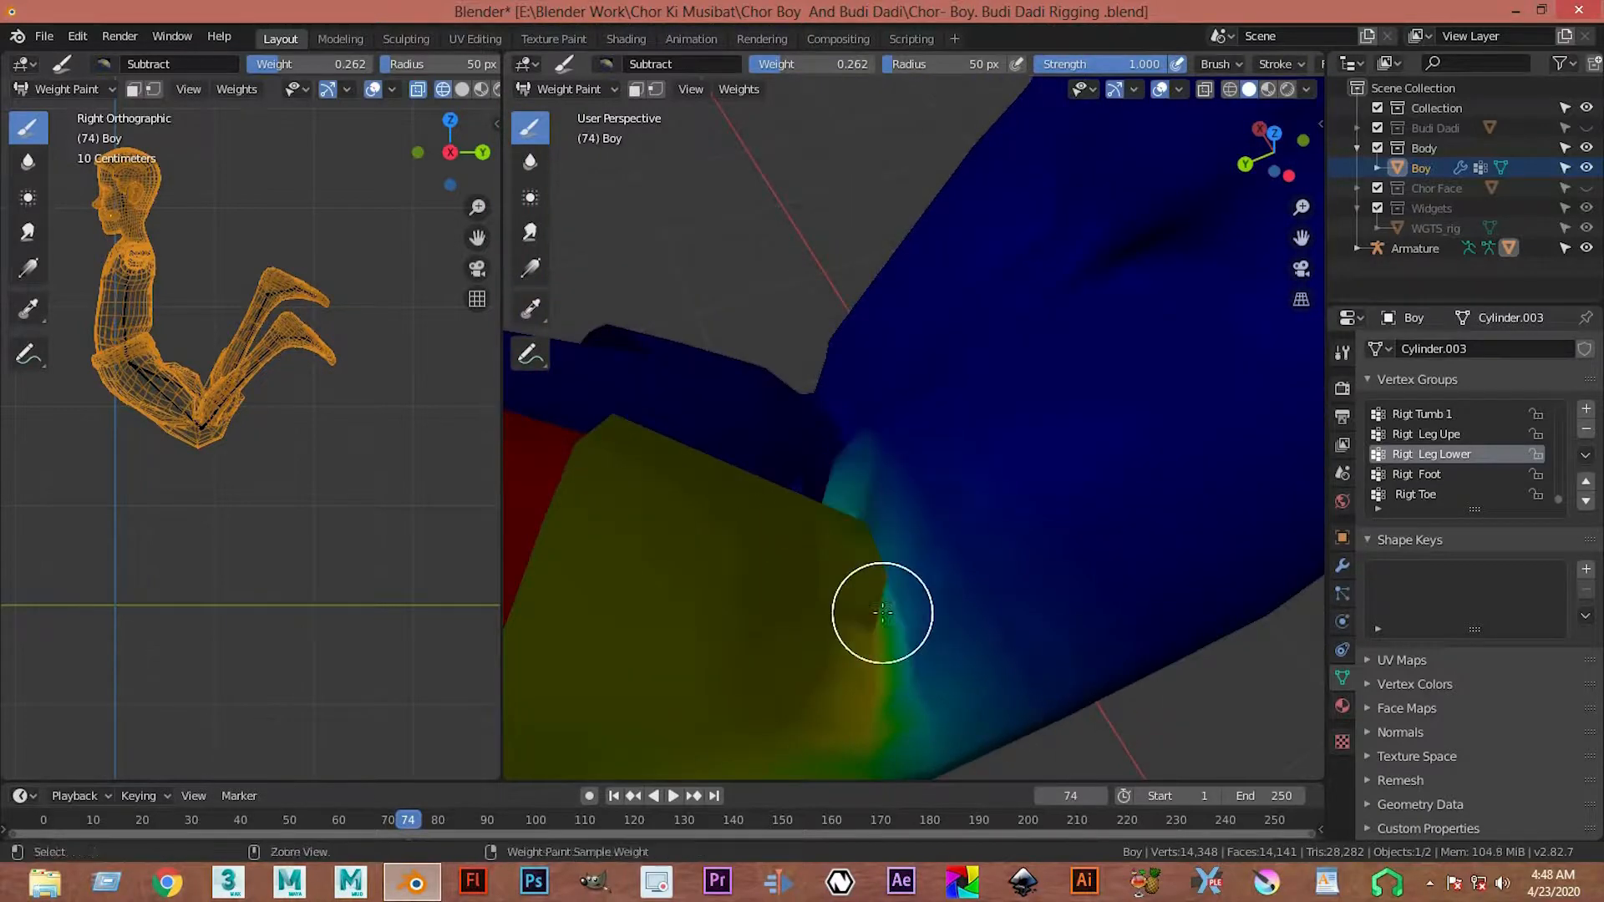
click(1426, 434)
scroll(827, 544, down, 2)
middle_drag(828, 544, 861, 513)
scroll(861, 513, up, 2)
click(1432, 455)
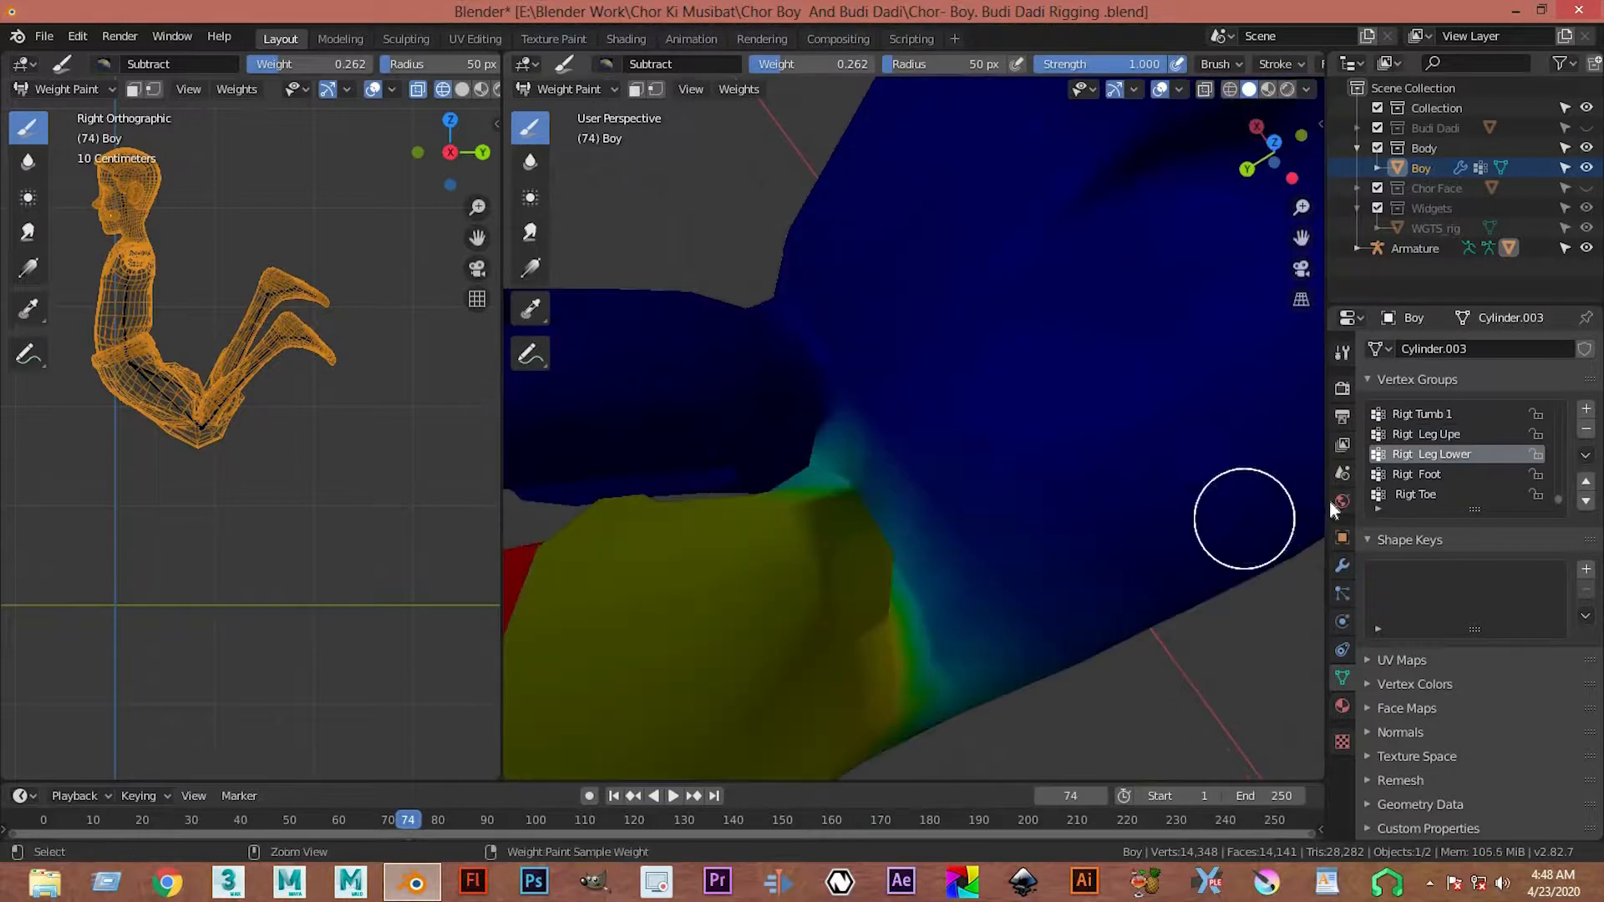
- Switch back to the Mix brush and blend Rigt Leg Lower at the right knee with a weight of 0.192
scroll(895, 530, down, 2)
middle_drag(895, 530, 842, 478)
click(607, 64)
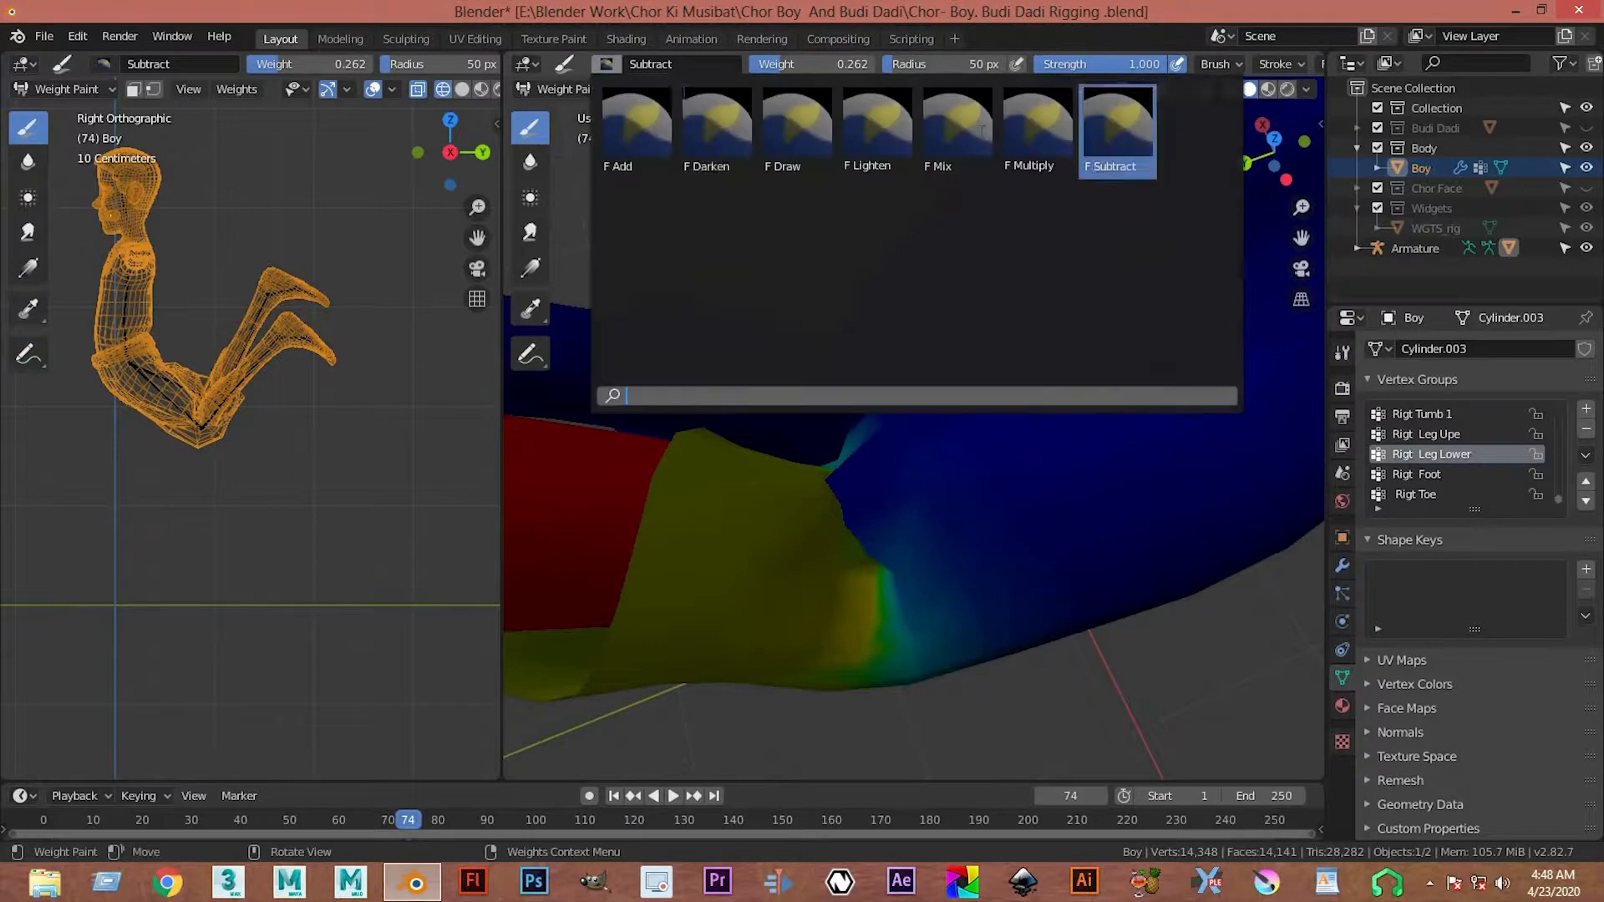
key(Return)
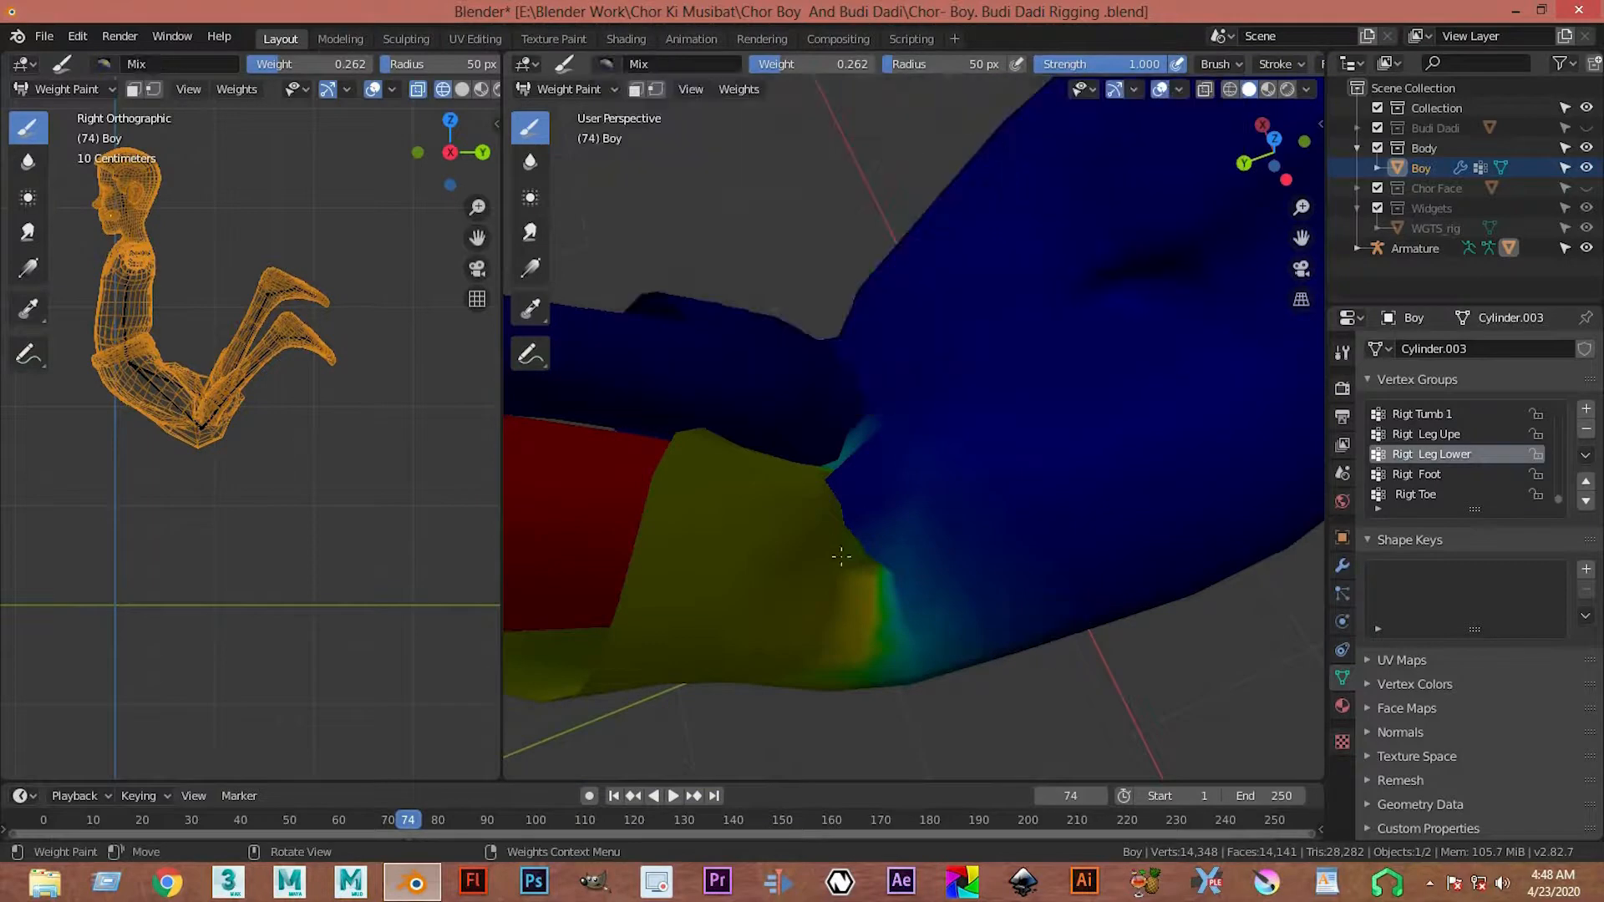
middle_drag(891, 614, 919, 558)
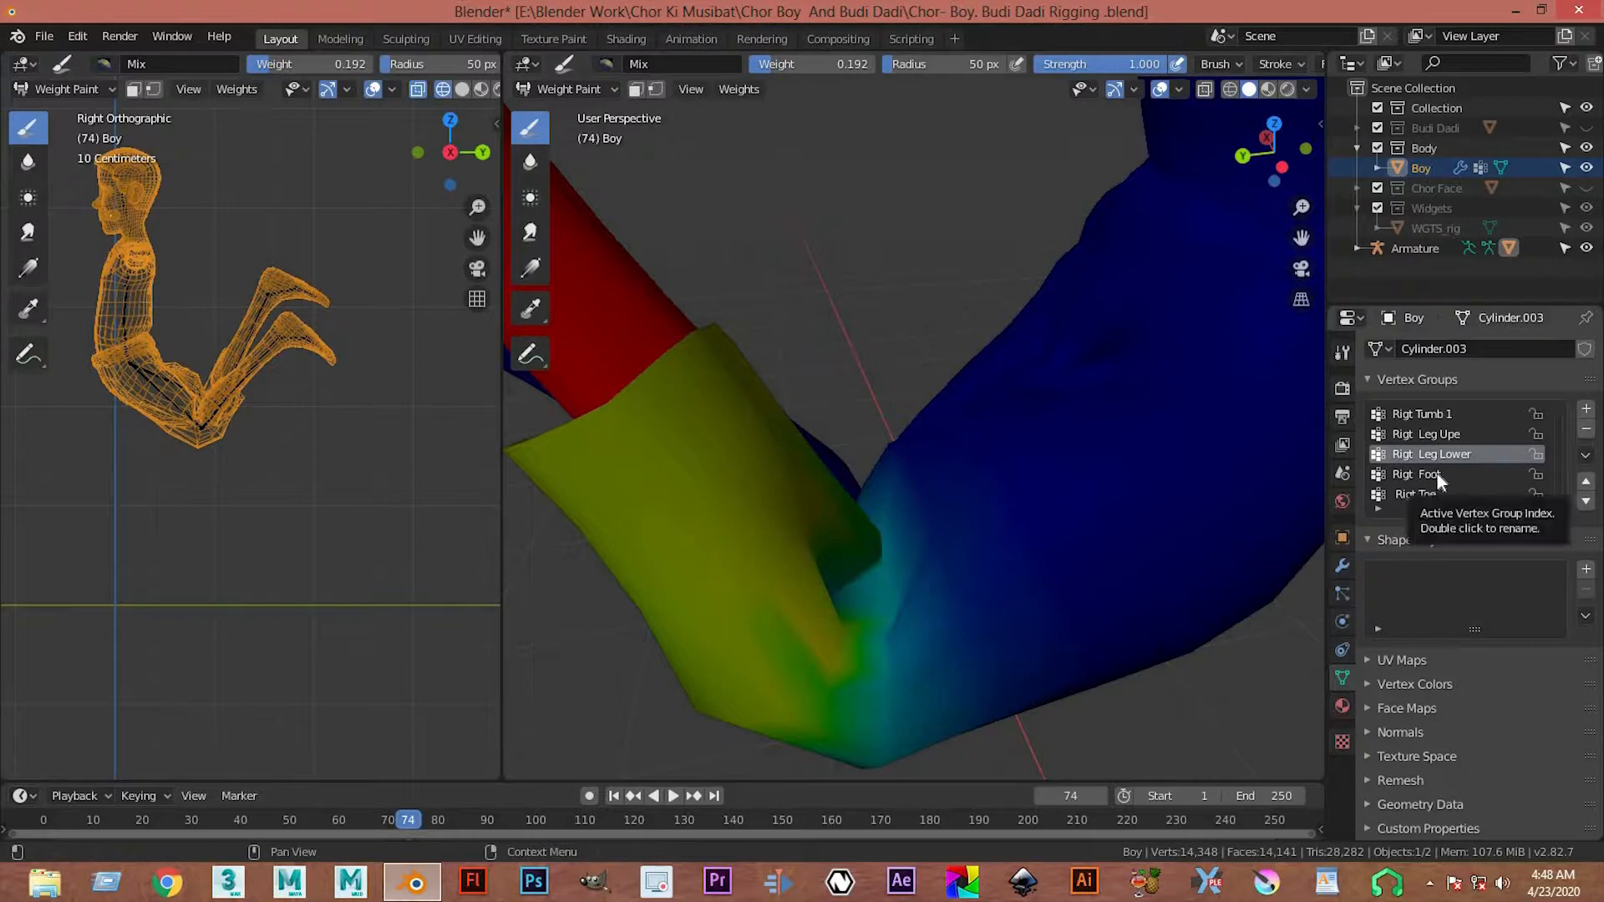
- Select Rigt Leg Upe and sample its weight at the underside of the bent knee, setting the Mix brush to 0.262
click(1431, 435)
middle_drag(1031, 584, 1020, 680)
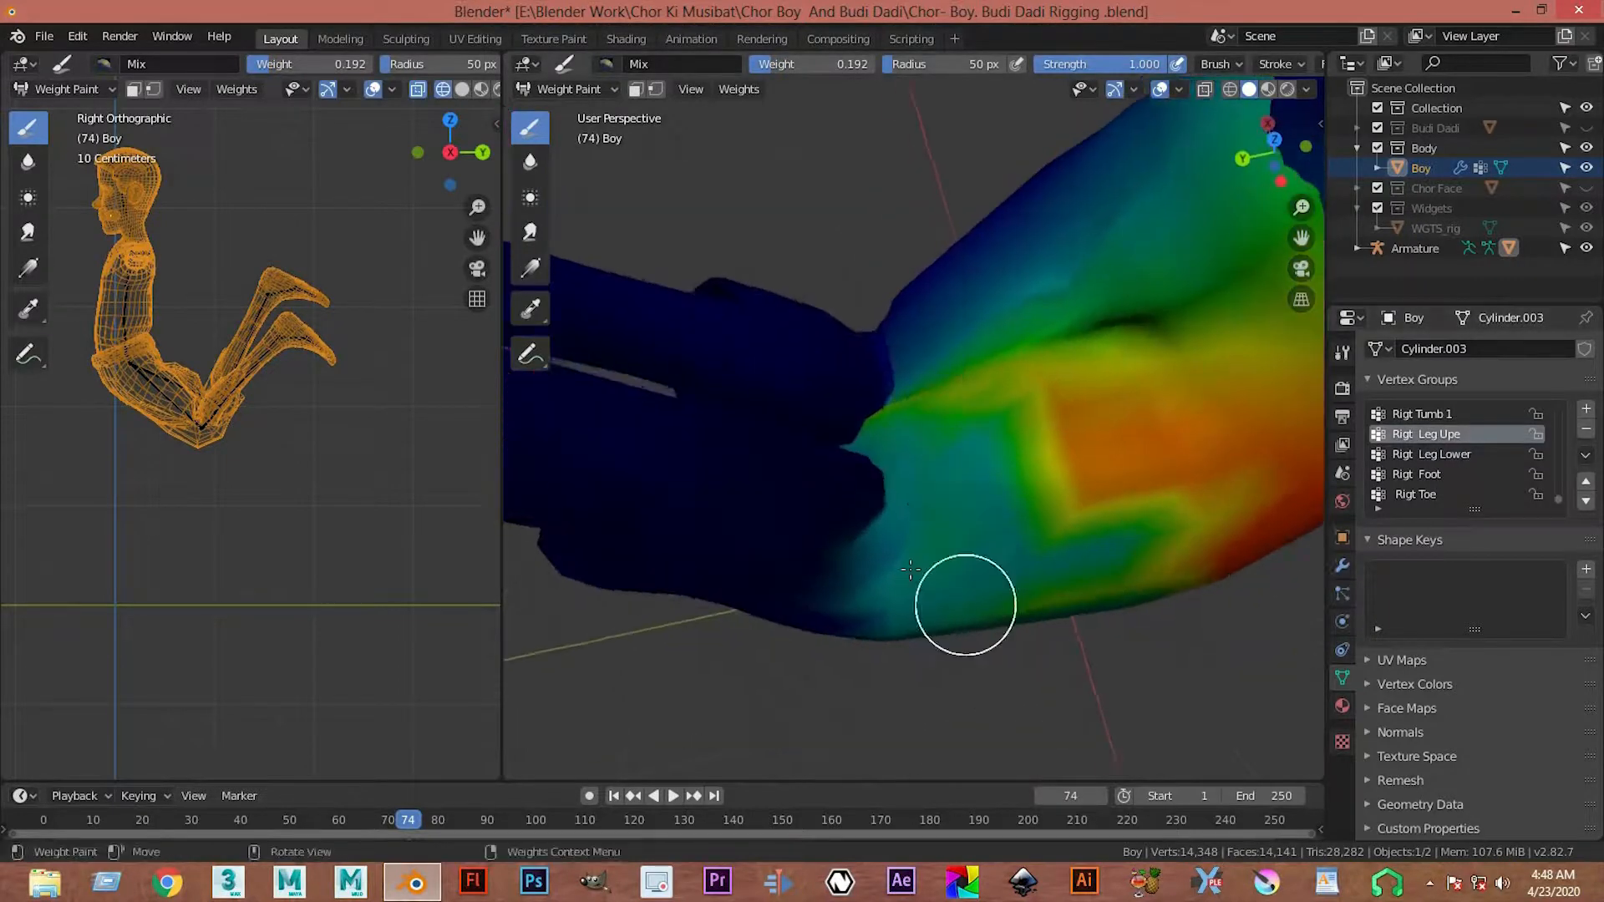
middle_drag(923, 585, 919, 511)
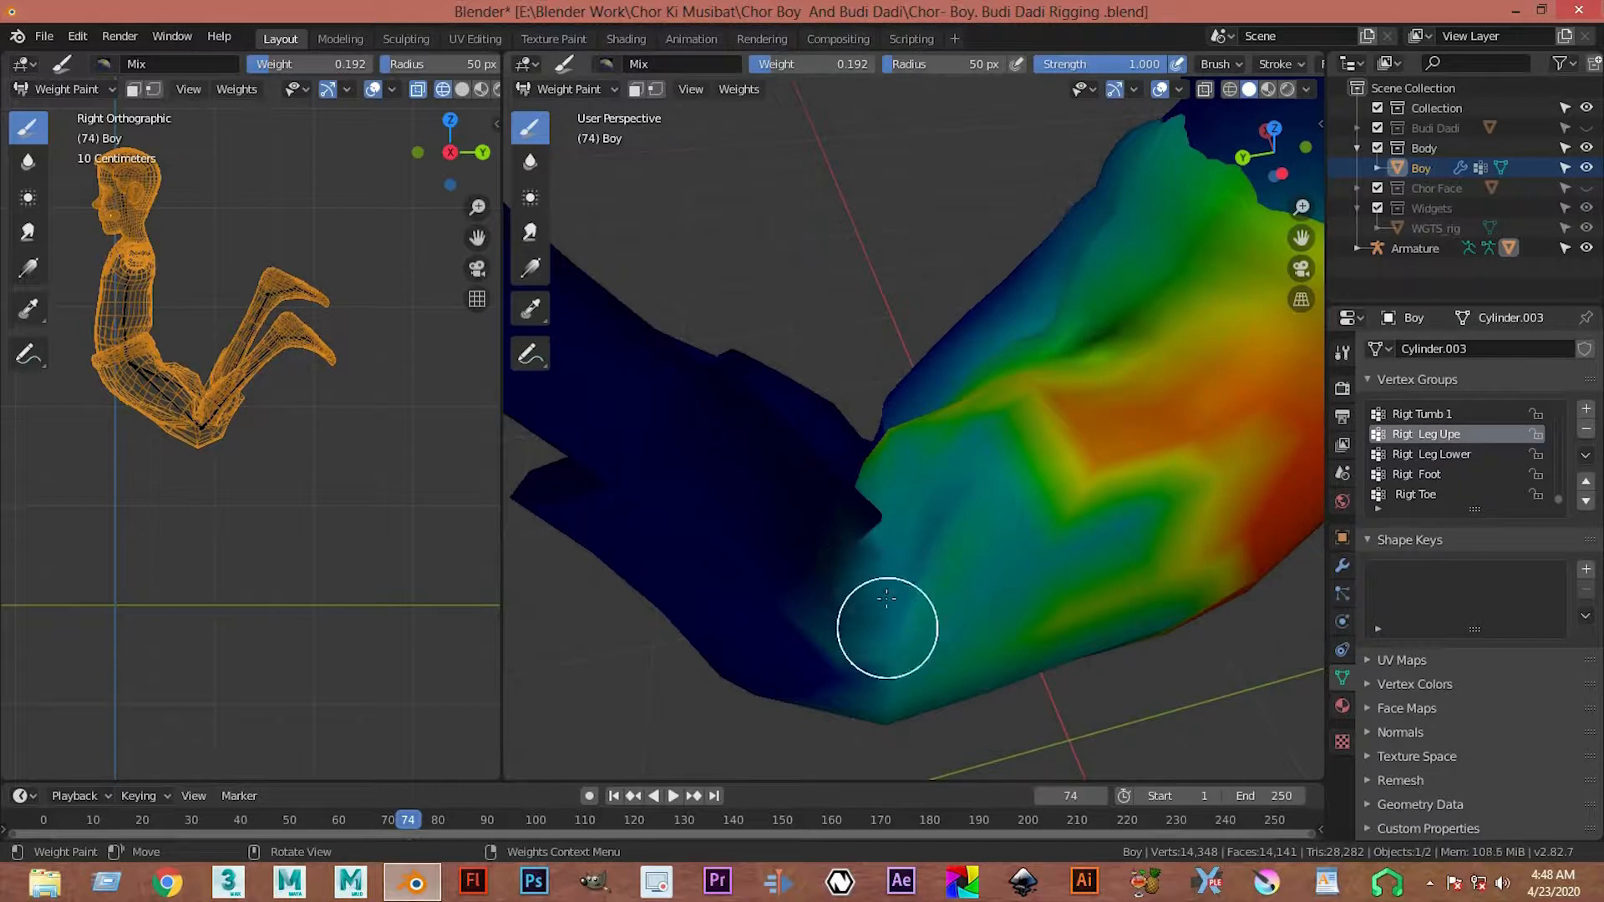
middle_drag(867, 523, 906, 501)
ctrl+right_click(909, 628)
ctrl+click(906, 629)
middle_drag(897, 620, 1175, 635)
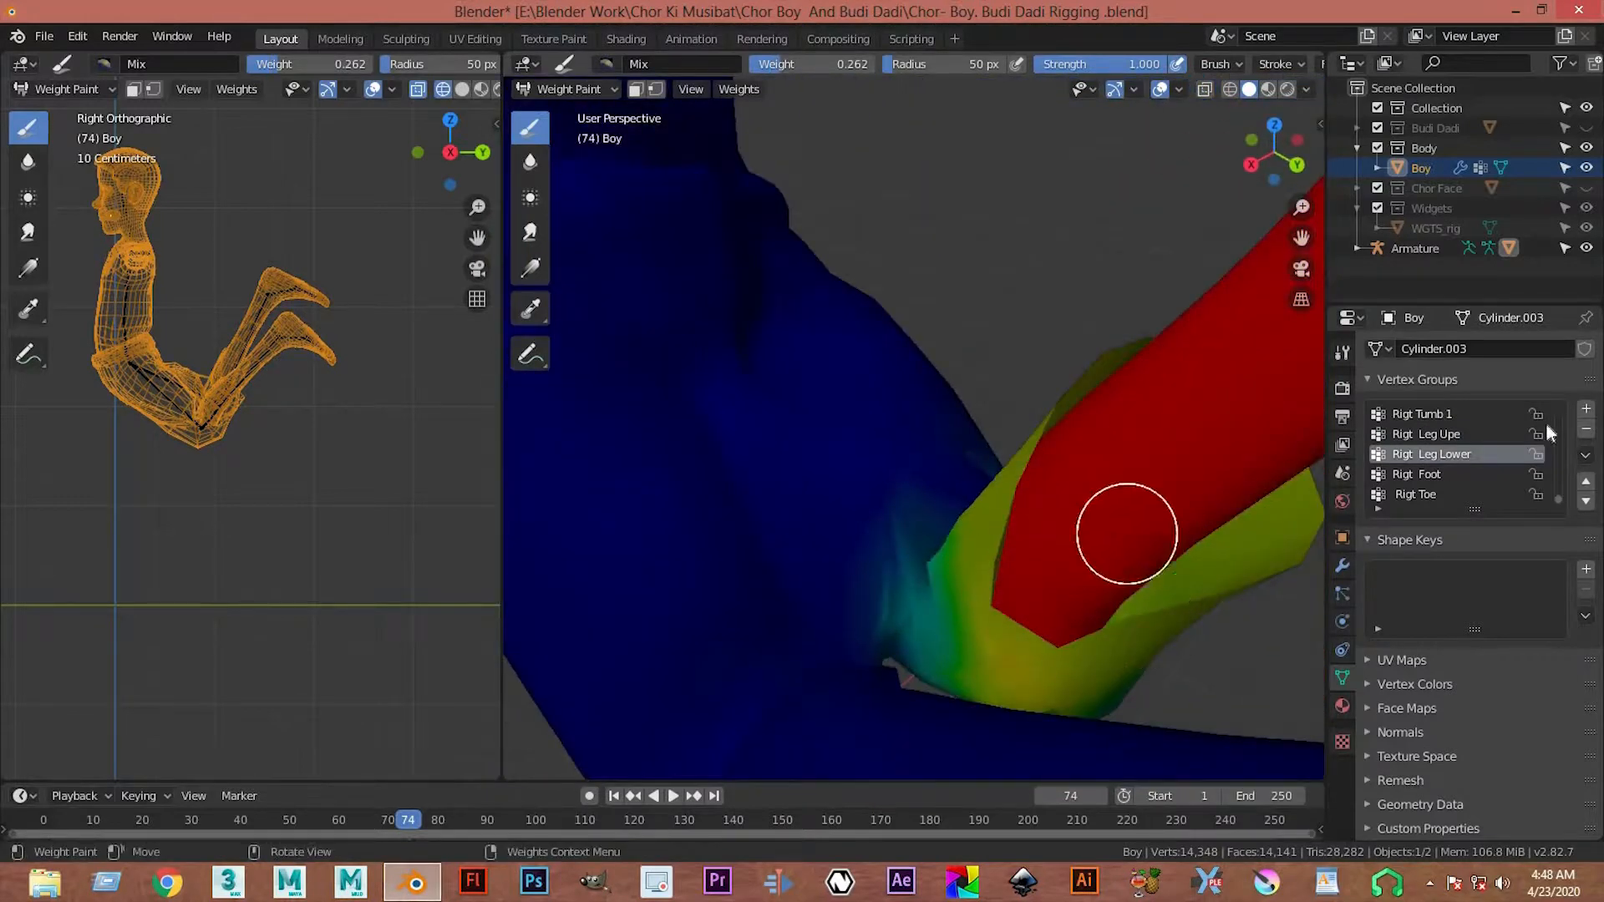
- Select Rigt Leg Upe and subtract its weight at 0.262 along the fold behind the right knee
click(1427, 435)
middle_drag(1007, 539, 946, 595)
mouse_move(975, 498)
middle_down()
mouse_move(745, 502)
mouse_move(769, 548)
mouse_move(752, 577)
mouse_move(779, 561)
mouse_move(844, 584)
mouse_move(919, 652)
mouse_move(954, 727)
mouse_move(888, 551)
middle_up()
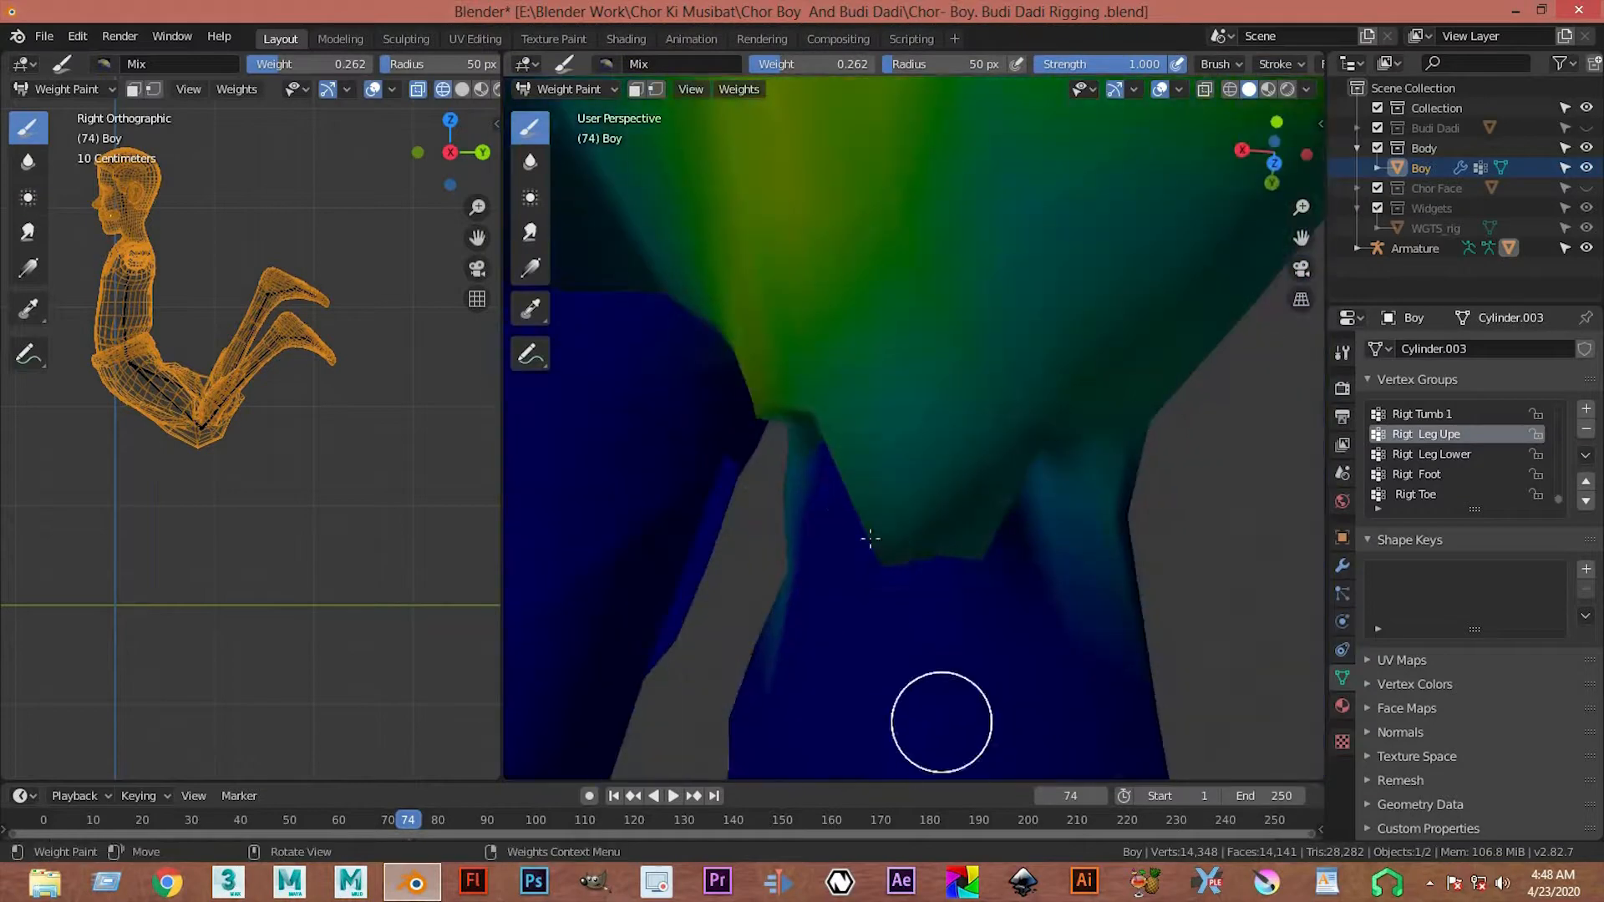
click(607, 65)
click(1118, 129)
mouse_move(919, 697)
middle_down()
mouse_move(1025, 616)
mouse_move(926, 570)
mouse_move(863, 612)
mouse_move(913, 501)
middle_up()
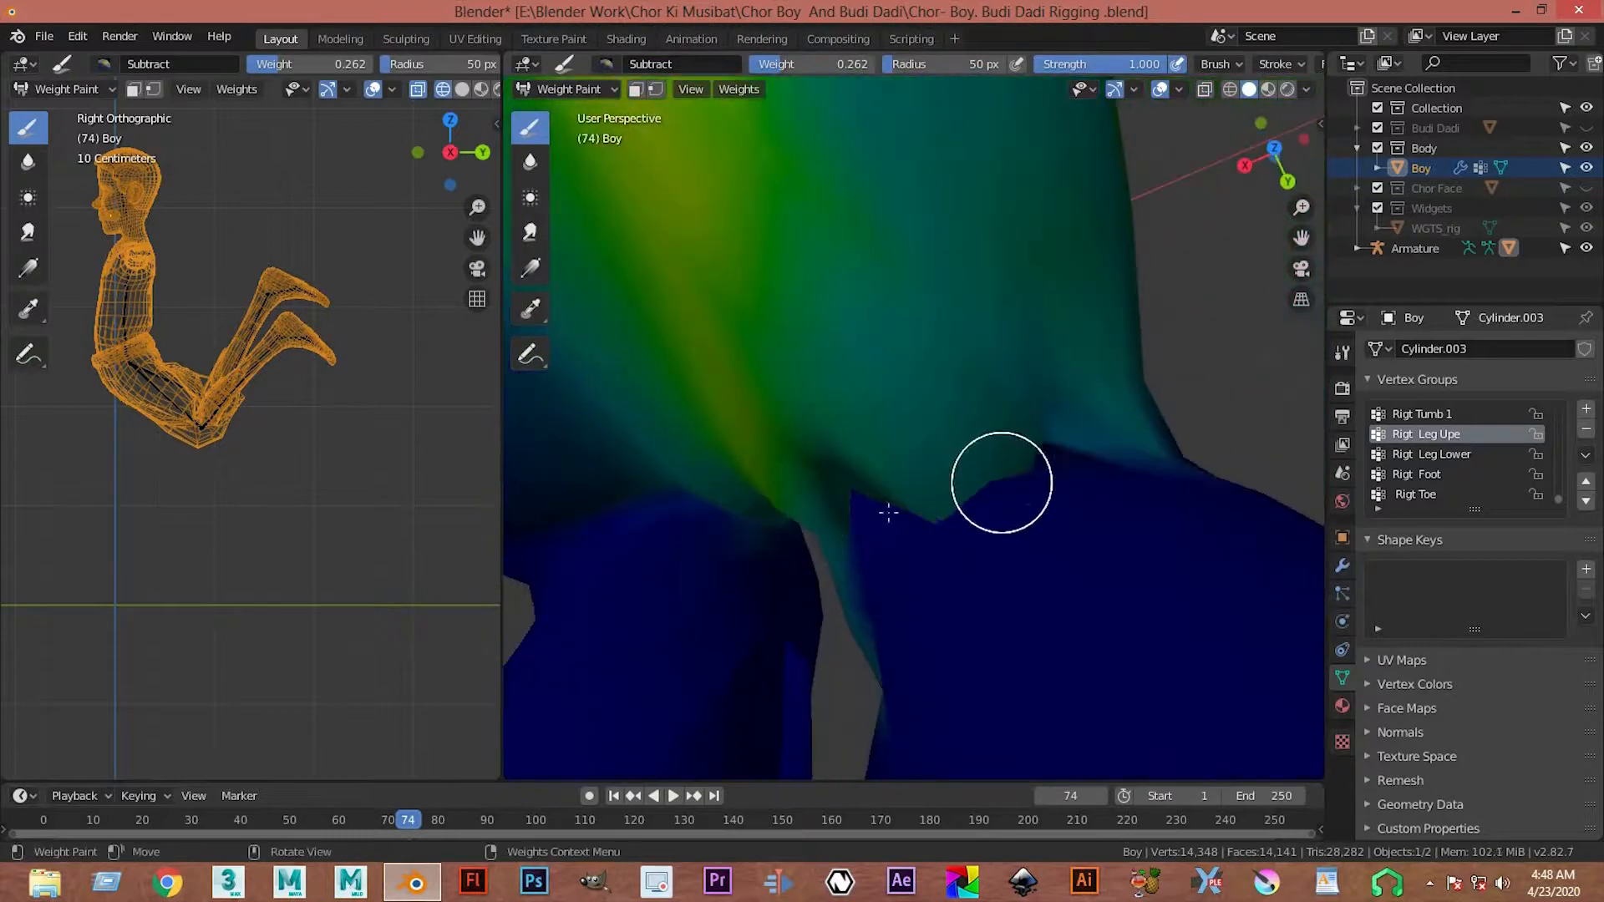
drag(968, 489, 1020, 447)
mouse_move(992, 459)
middle_down()
mouse_move(974, 383)
mouse_move(938, 451)
middle_up()
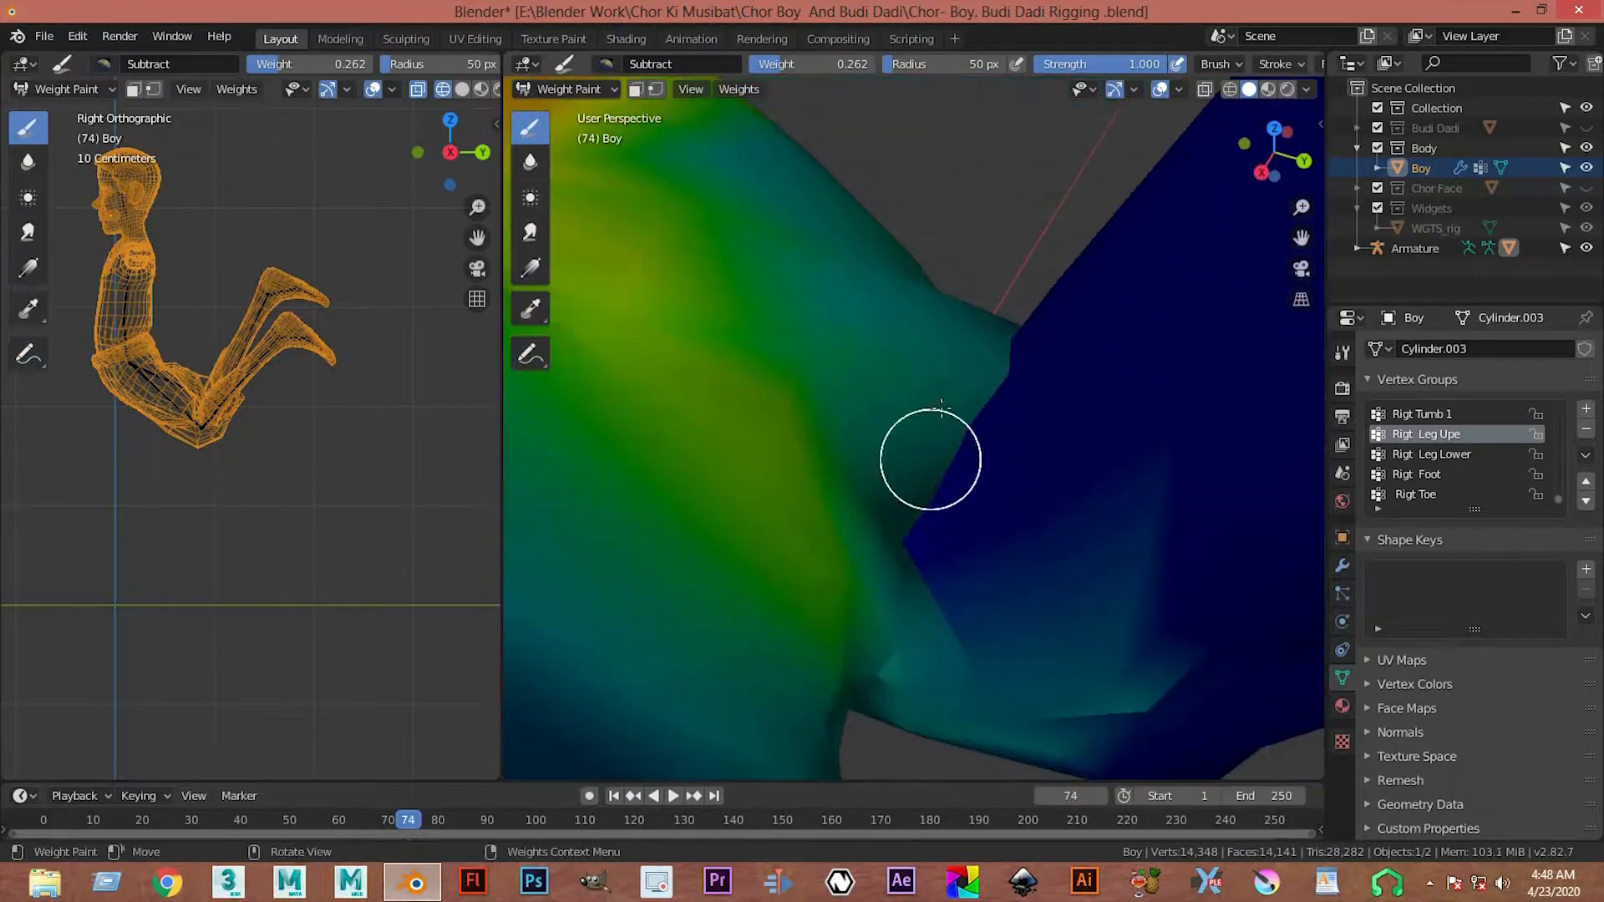
- Subtract the stray Rigt Leg Upe weight from the lower trouser leg just beyond the knee fold
mouse_move(1052, 569)
middle_down()
mouse_move(1046, 477)
mouse_move(1082, 405)
mouse_move(1075, 578)
middle_up()
mouse_move(1075, 578)
mouse_down()
mouse_move(1060, 680)
mouse_move(975, 666)
mouse_move(903, 615)
mouse_move(934, 477)
mouse_up()
middle_drag(934, 476, 941, 413)
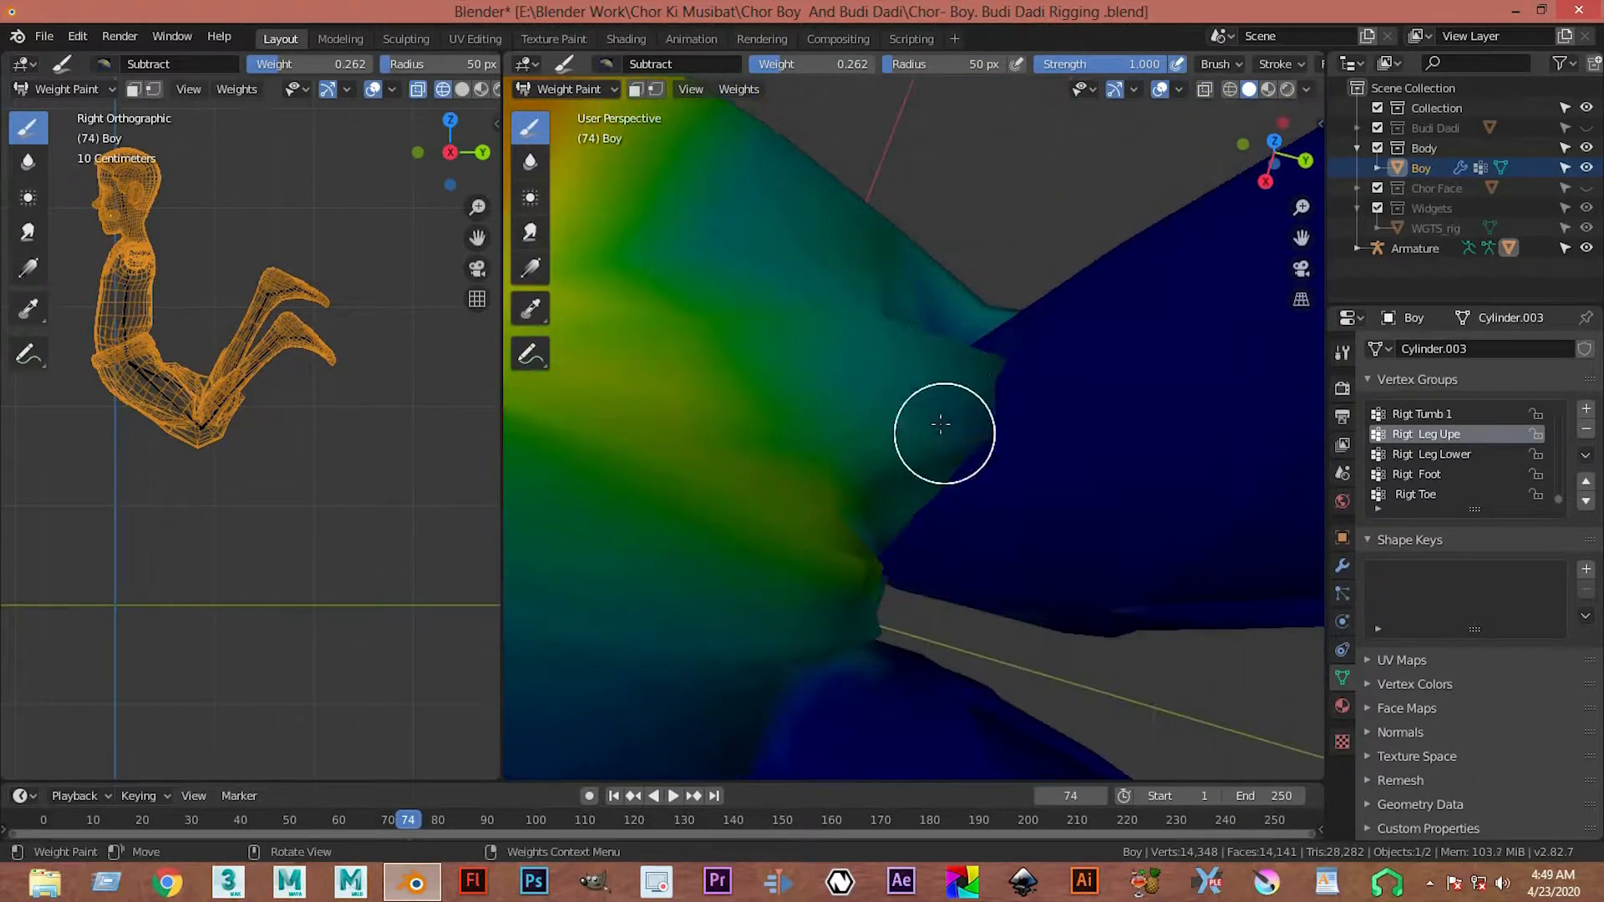
mouse_move(1105, 417)
middle_down()
mouse_move(927, 348)
mouse_move(961, 413)
mouse_move(994, 408)
mouse_move(945, 505)
mouse_move(967, 598)
mouse_move(1027, 563)
middle_up()
mouse_move(970, 455)
middle_down()
mouse_move(1112, 482)
mouse_move(1076, 432)
middle_up()
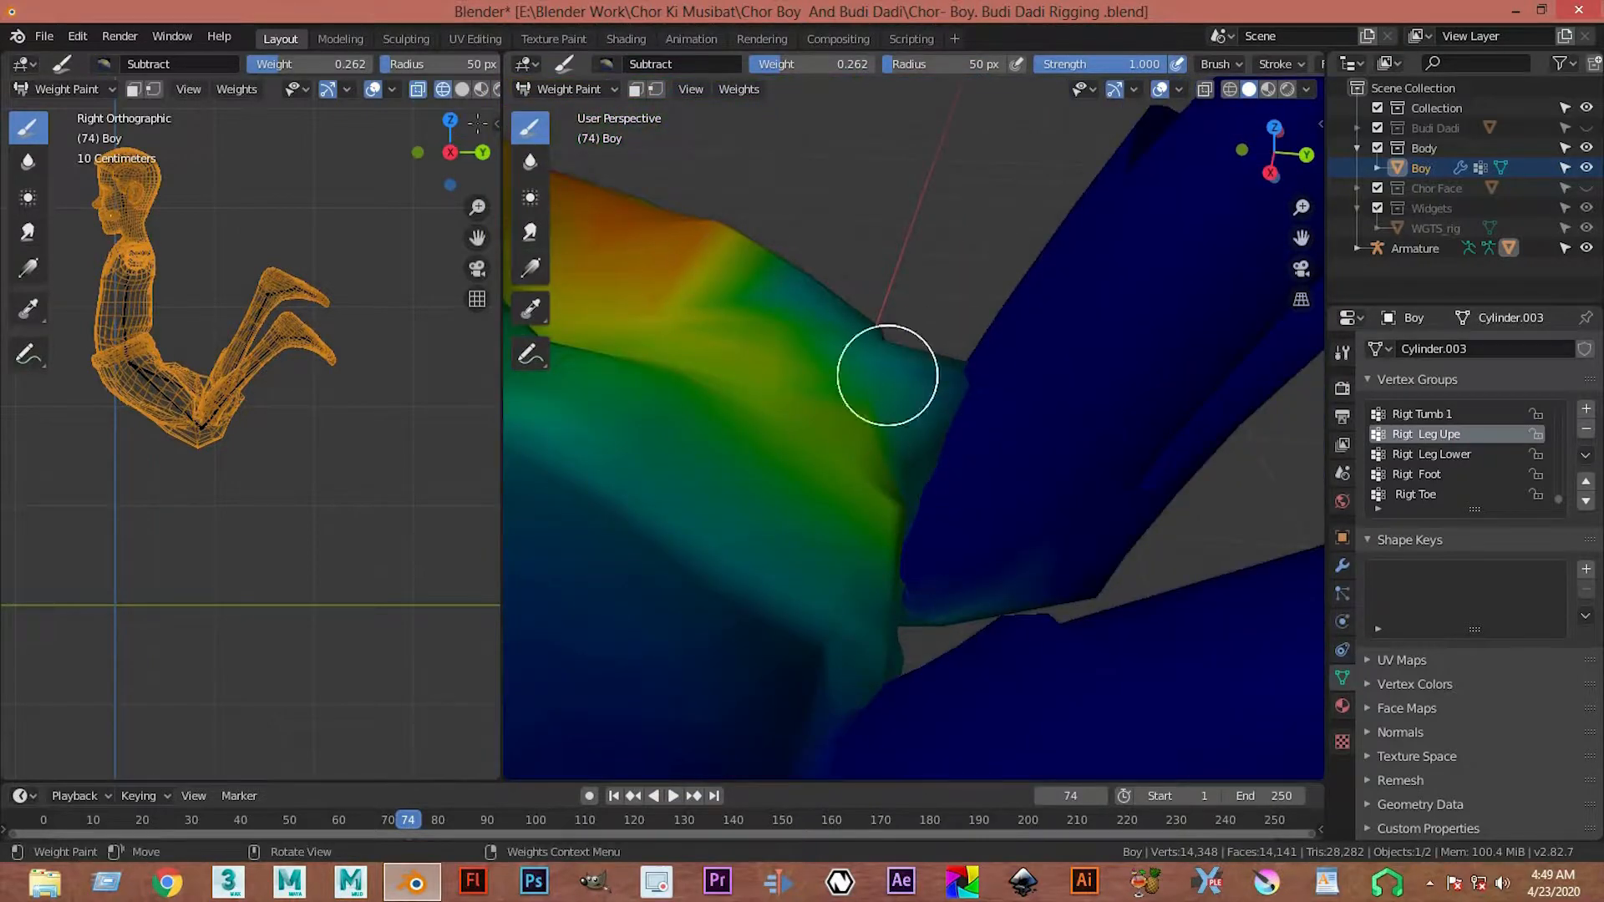
key(Tab)
scroll(1060, 526, down, 3)
key(Tab)
scroll(952, 501, up, 3)
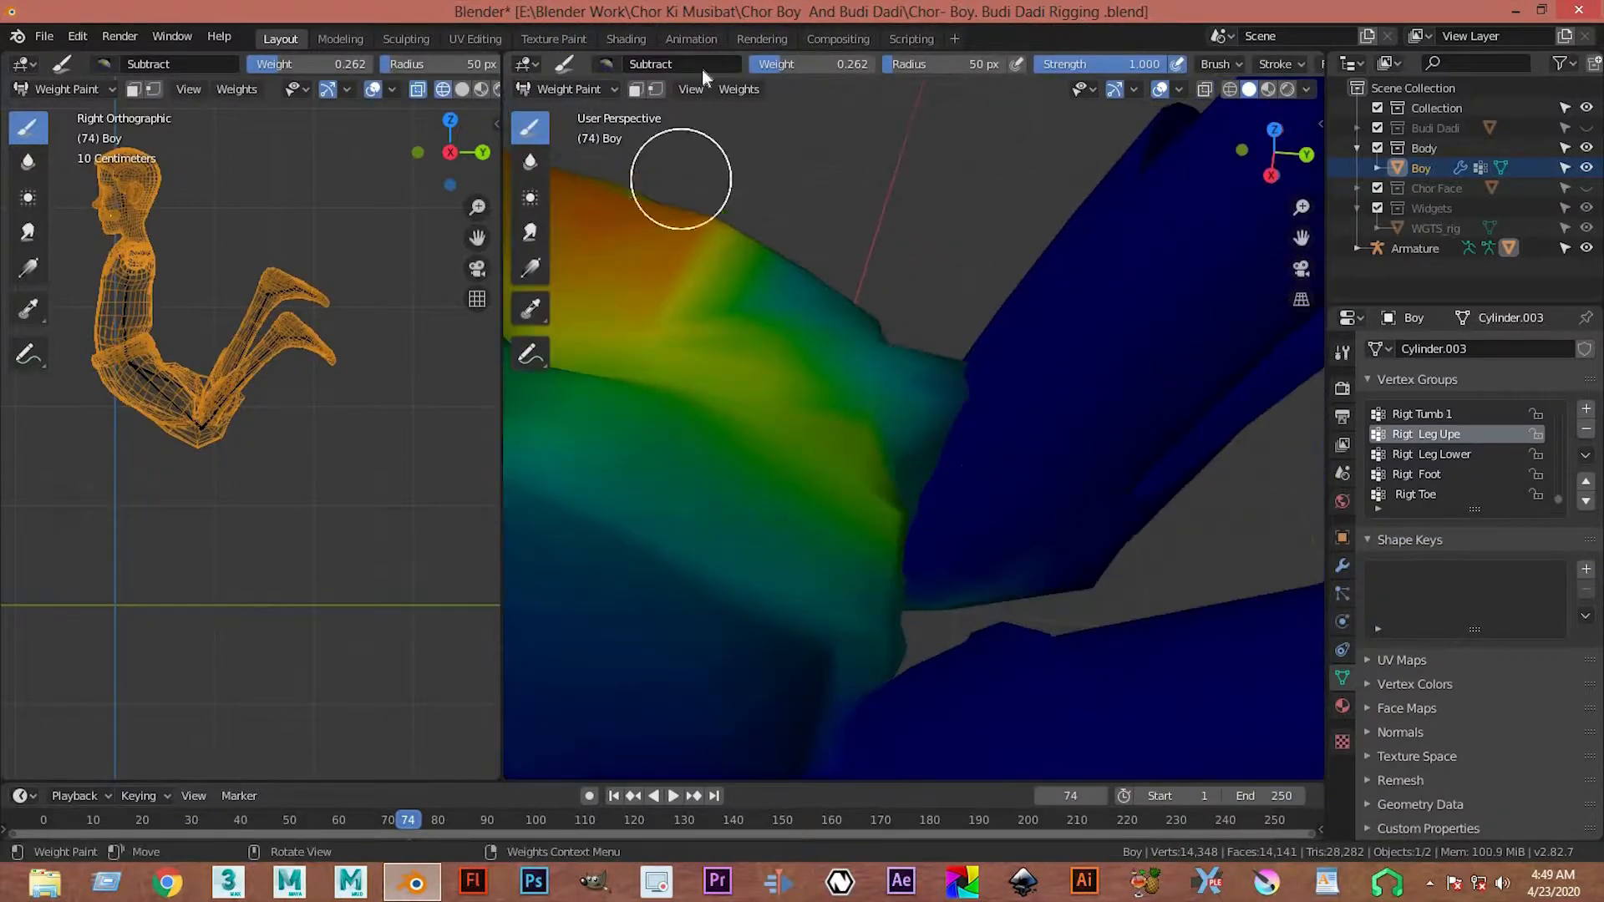
- Switch to the Add brush and add Rigt Leg Lower weight at 0.177 along the fold behind the right knee
click(605, 64)
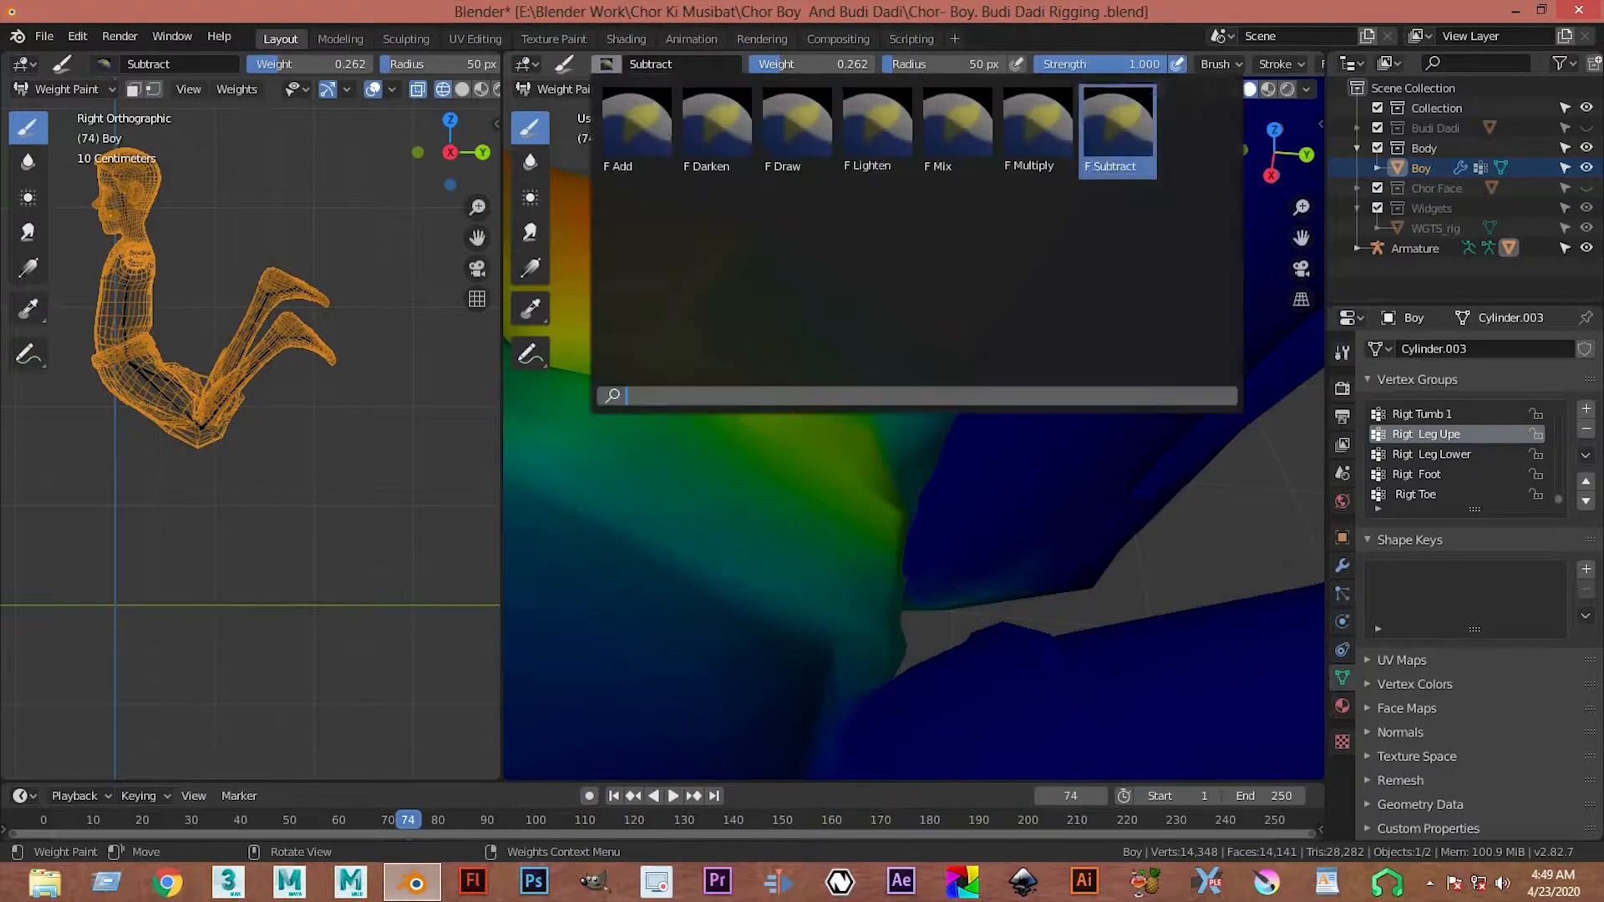
click(652, 148)
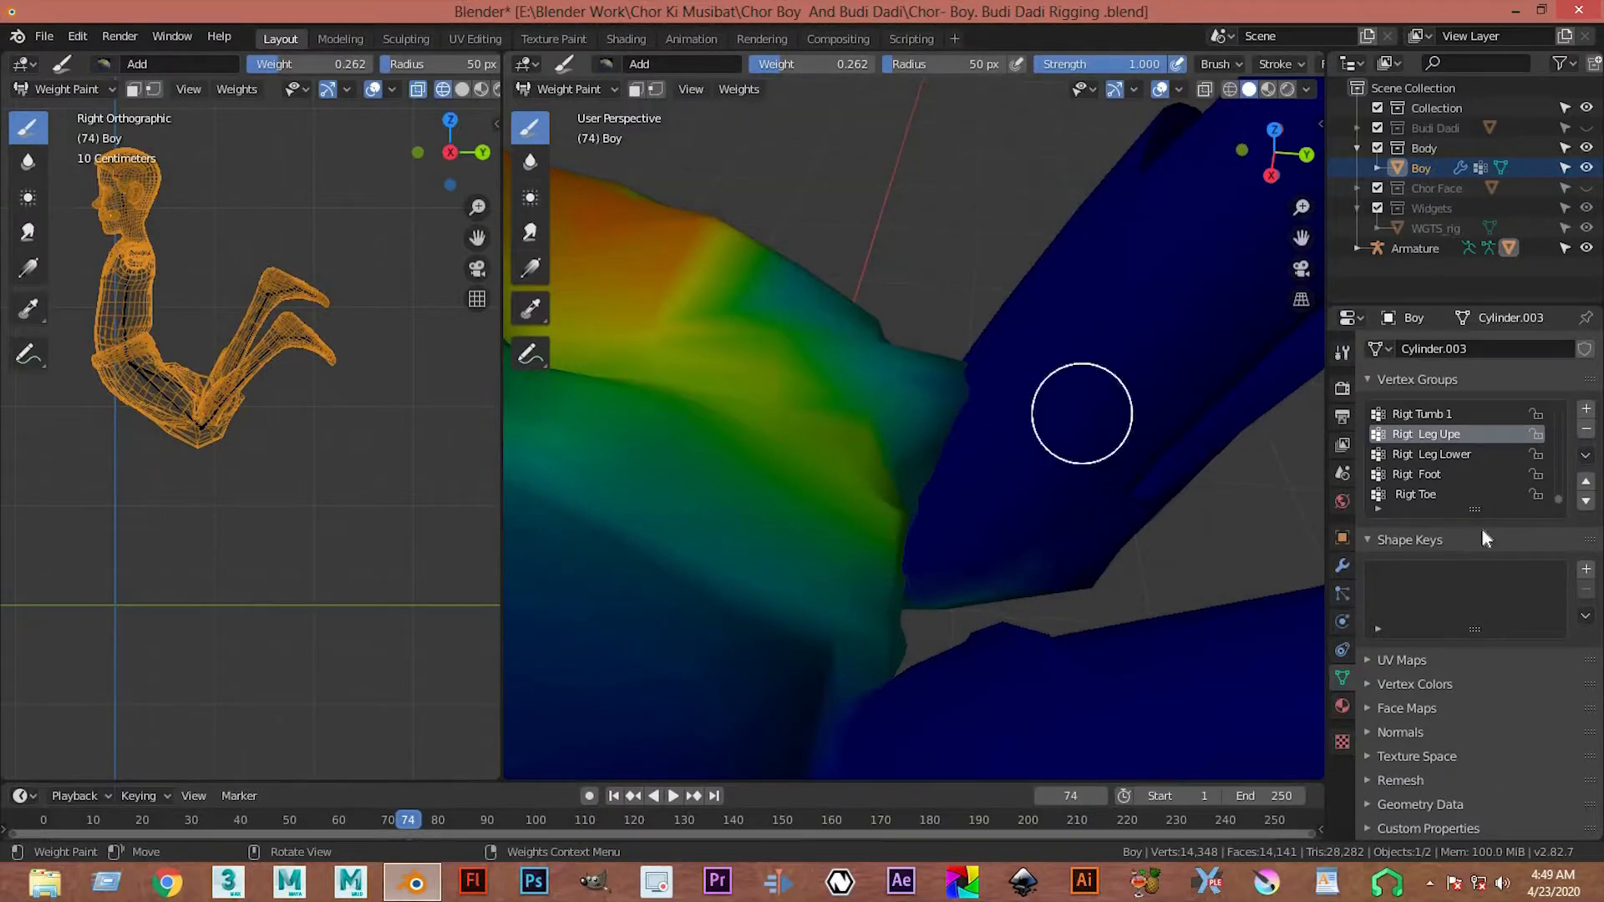
click(1457, 454)
middle_drag(895, 408, 893, 492)
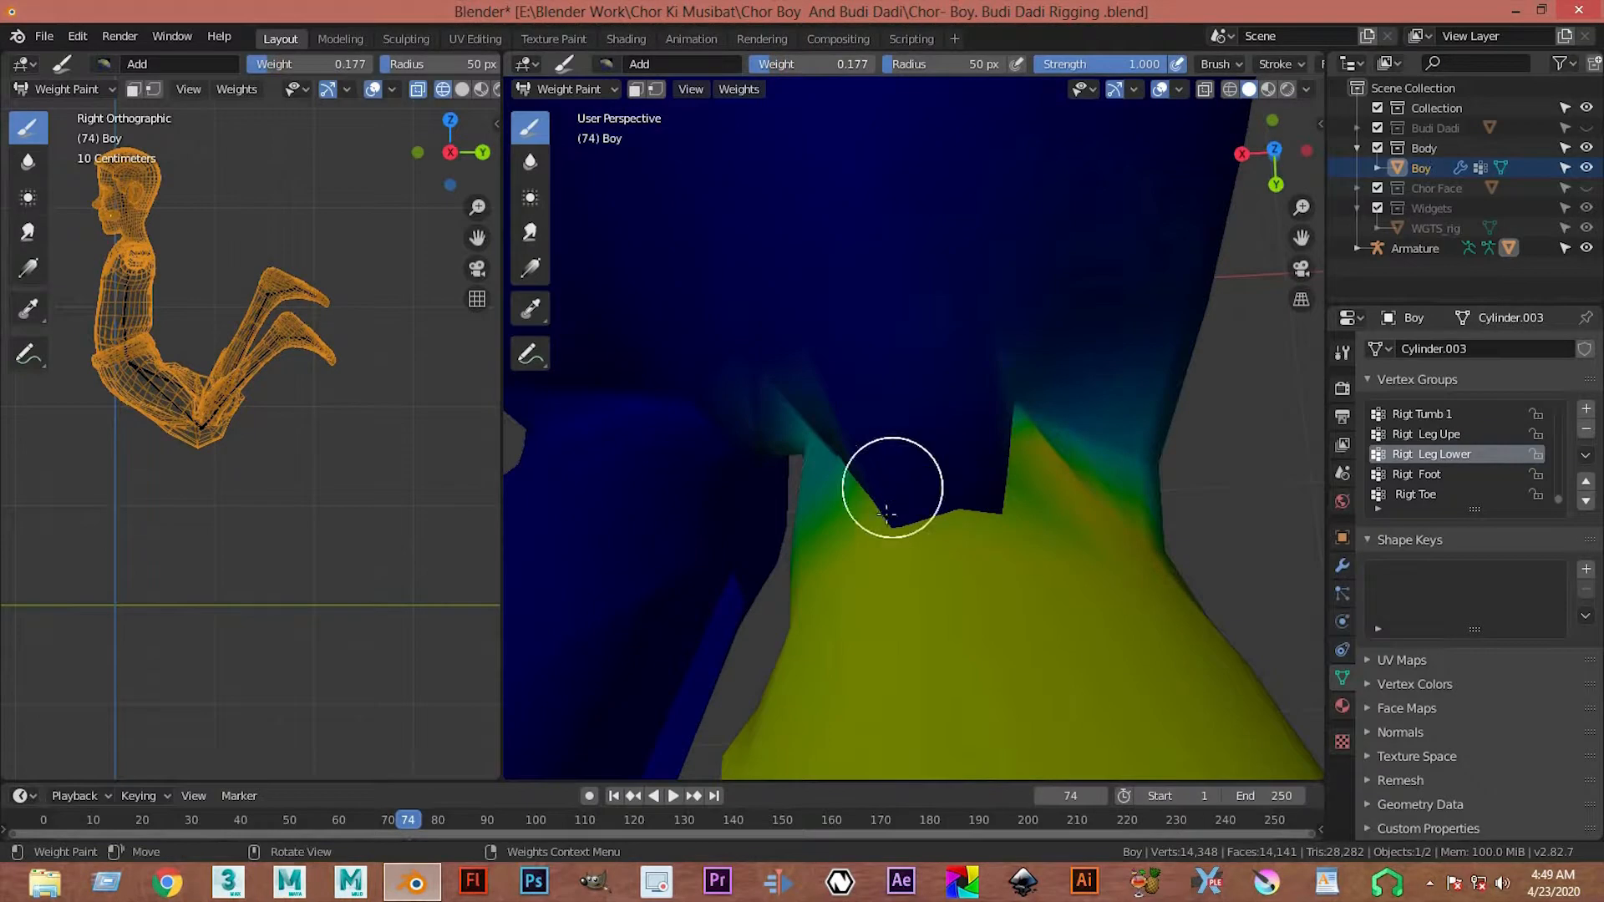
mouse_move(982, 511)
mouse_down()
mouse_move(1006, 499)
mouse_move(884, 479)
mouse_up()
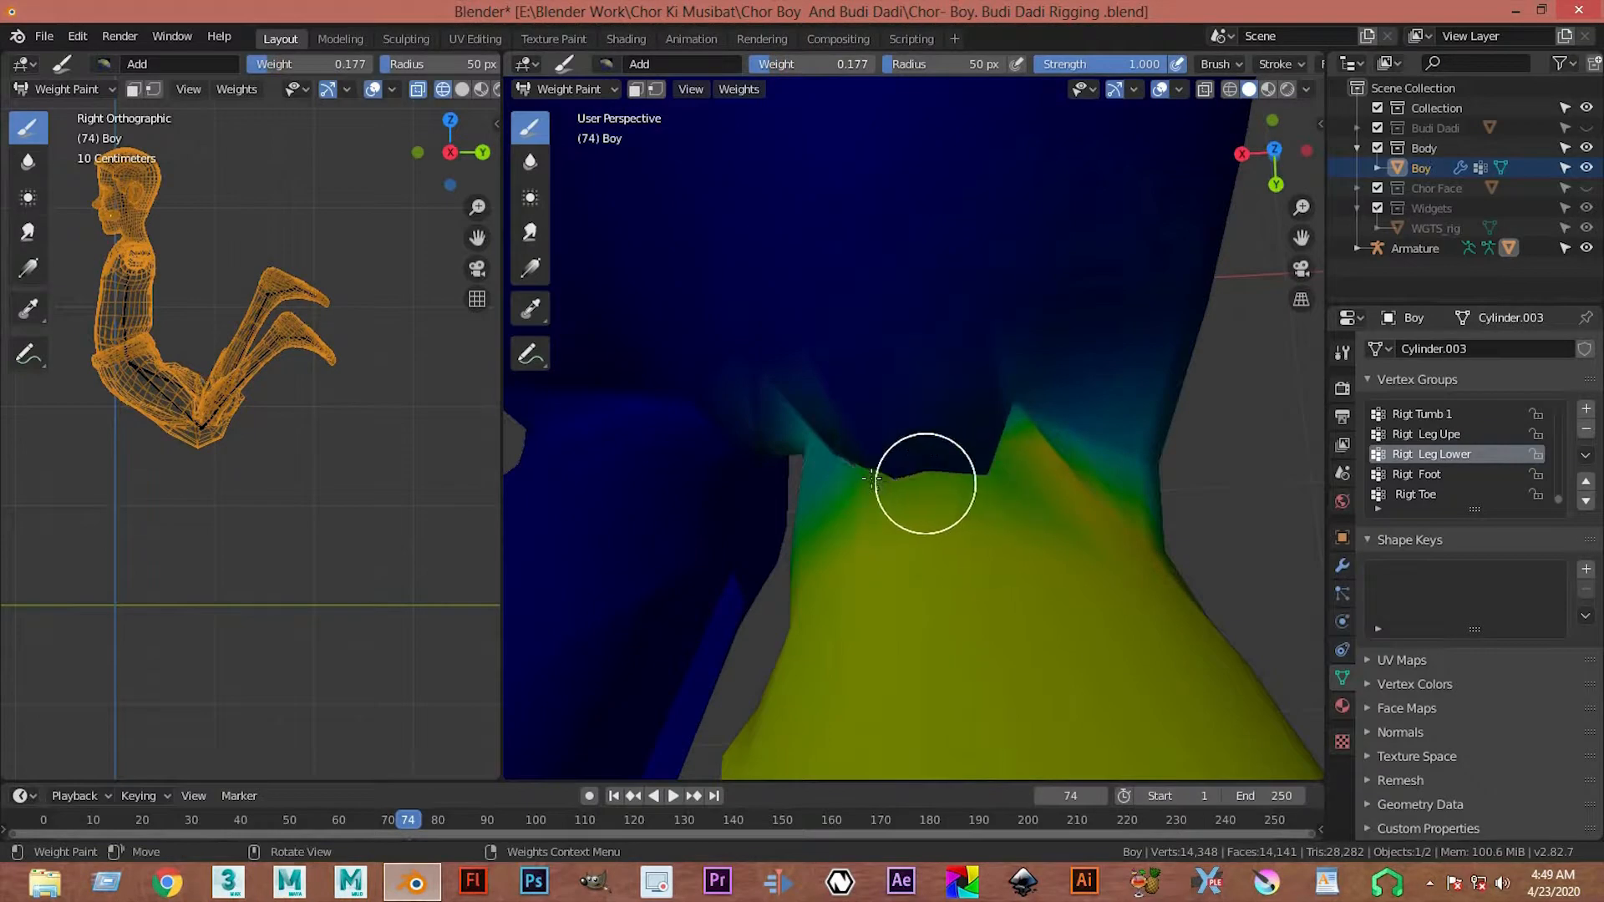
middle_drag(942, 494, 994, 397)
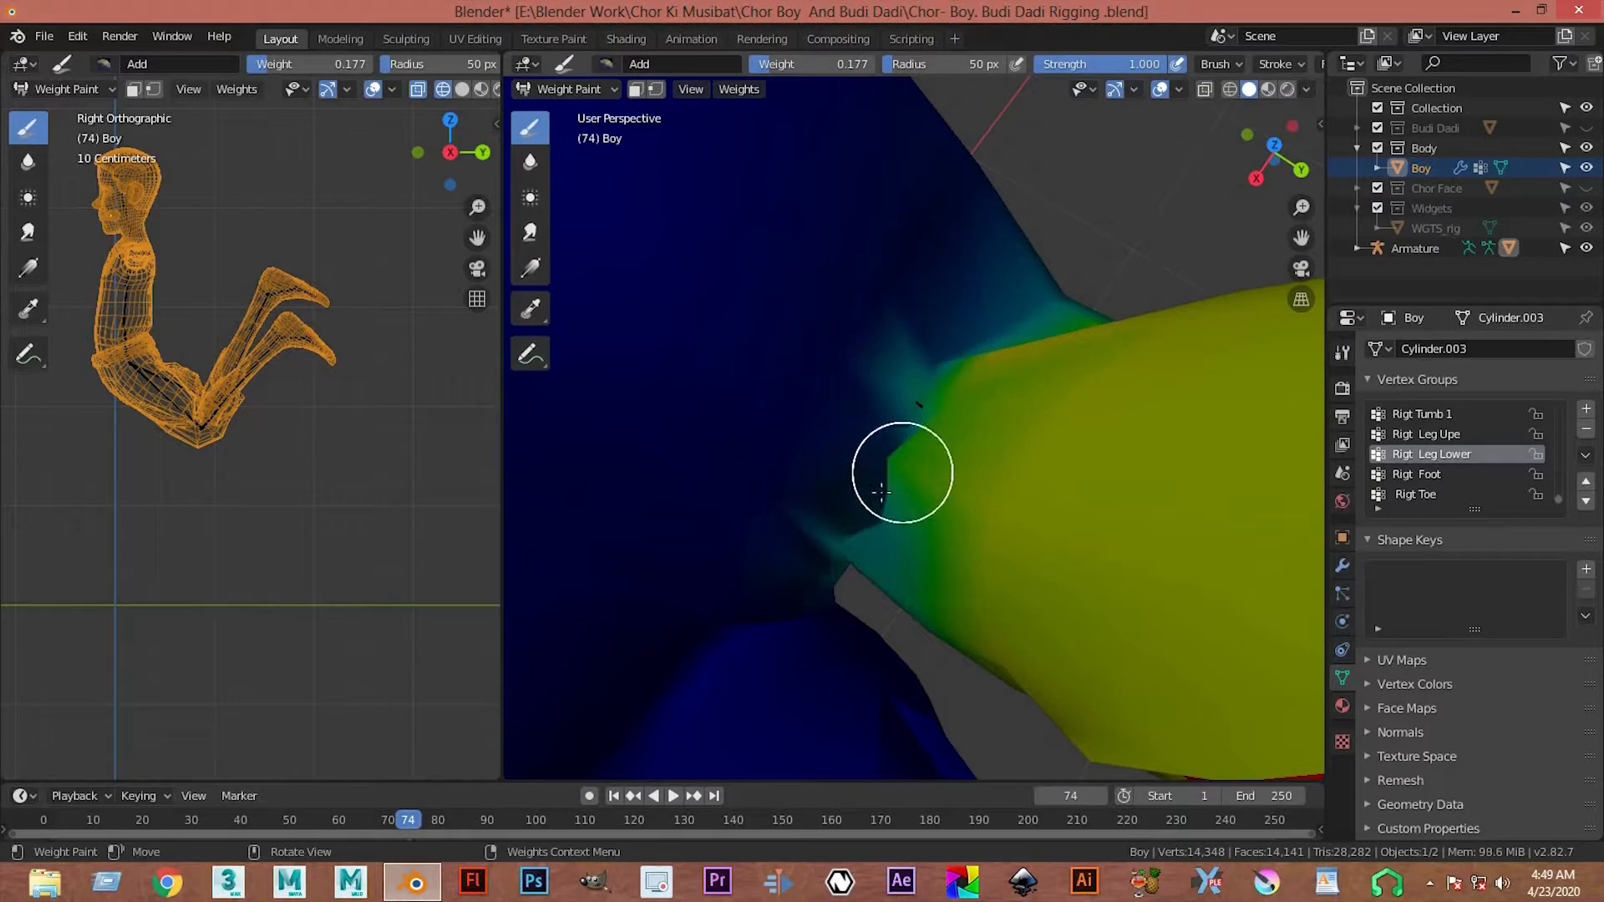
middle_drag(917, 437, 876, 496)
drag(884, 535, 894, 452)
- Build up Rigt Leg Lower weight with the Add brush on the side of the right thigh just above the knee
mouse_move(896, 372)
middle_down()
mouse_move(1052, 480)
mouse_move(946, 562)
mouse_move(927, 367)
middle_up()
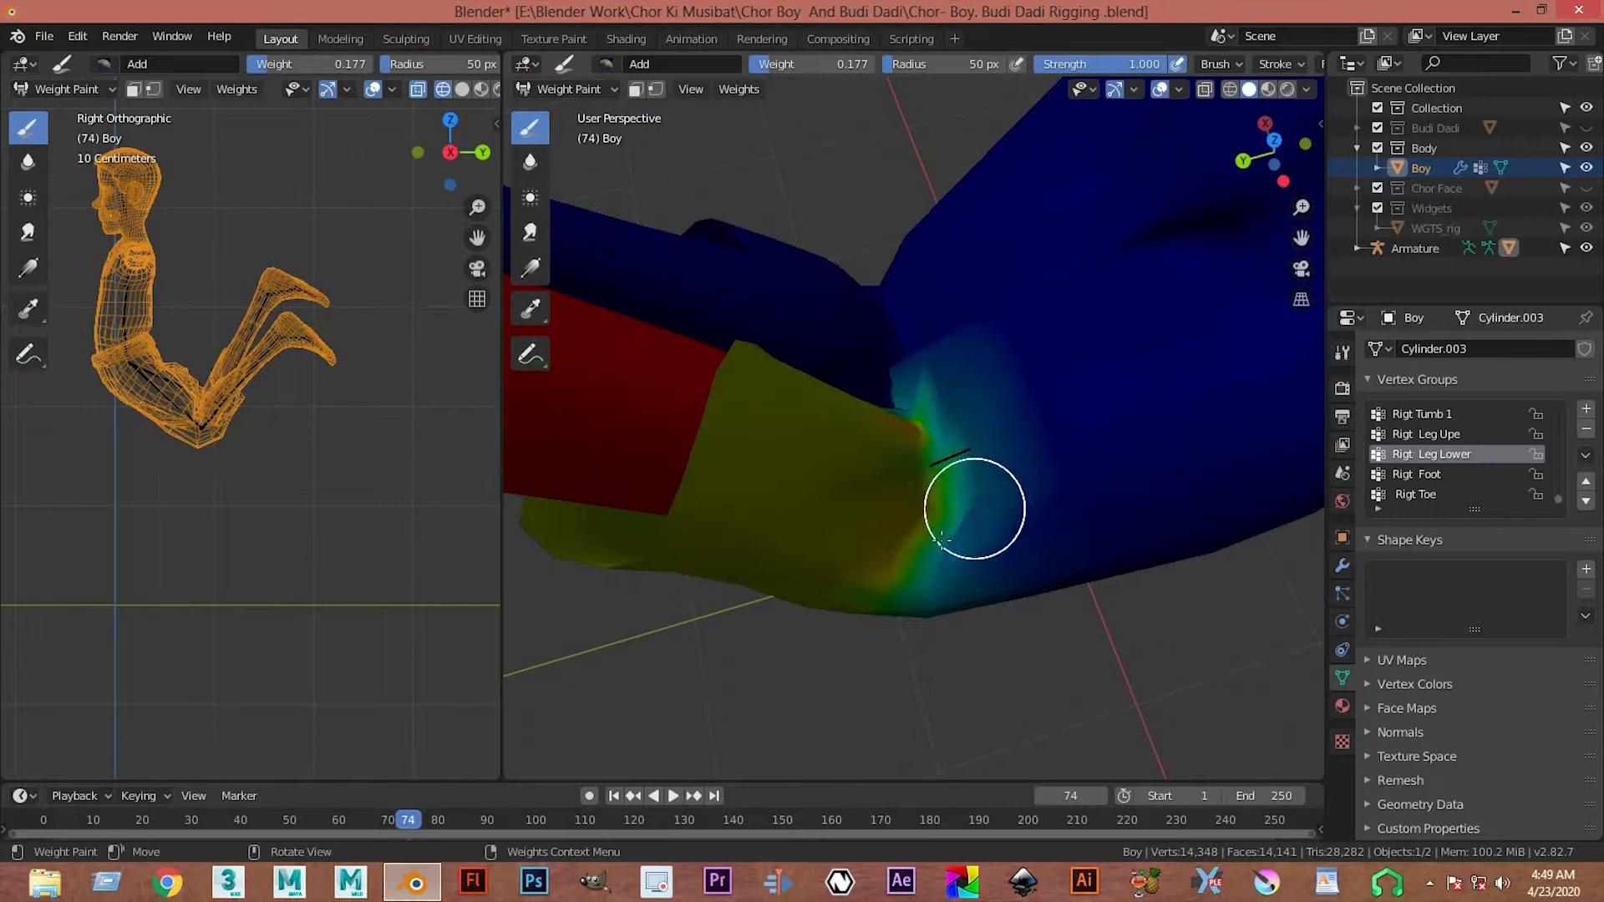
mouse_move(960, 384)
middle_down()
mouse_move(923, 419)
mouse_move(959, 389)
mouse_move(948, 381)
middle_up()
scroll(877, 359, up, 1)
shift+middle_drag(834, 323, 939, 417)
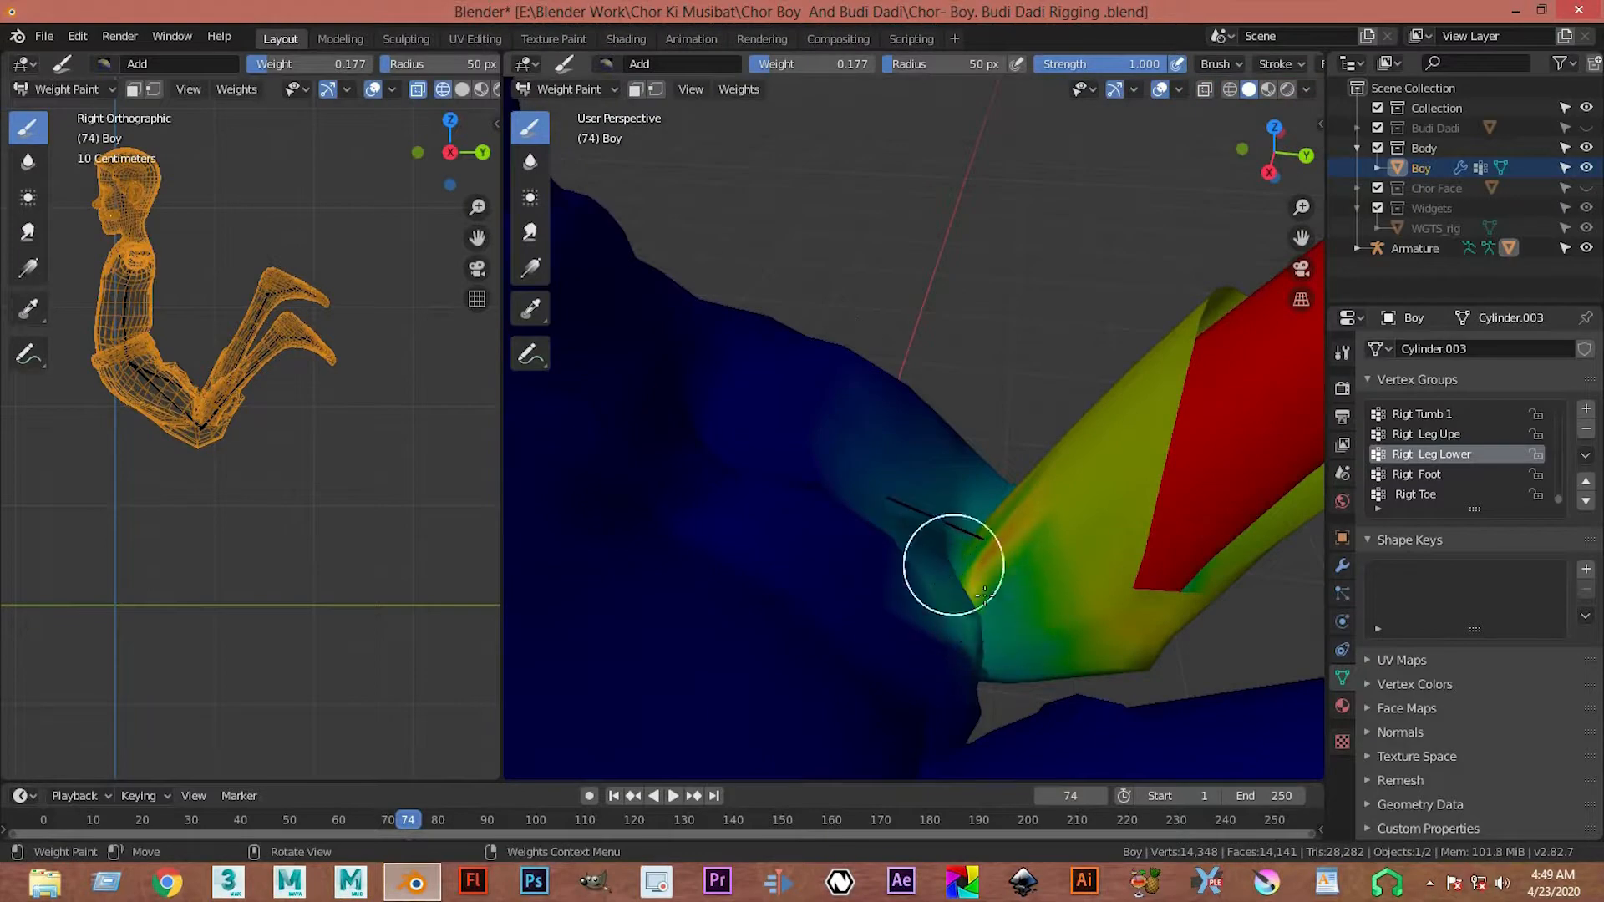
middle_drag(896, 607, 789, 445)
mouse_move(844, 508)
mouse_down()
mouse_move(892, 607)
mouse_move(883, 489)
mouse_up()
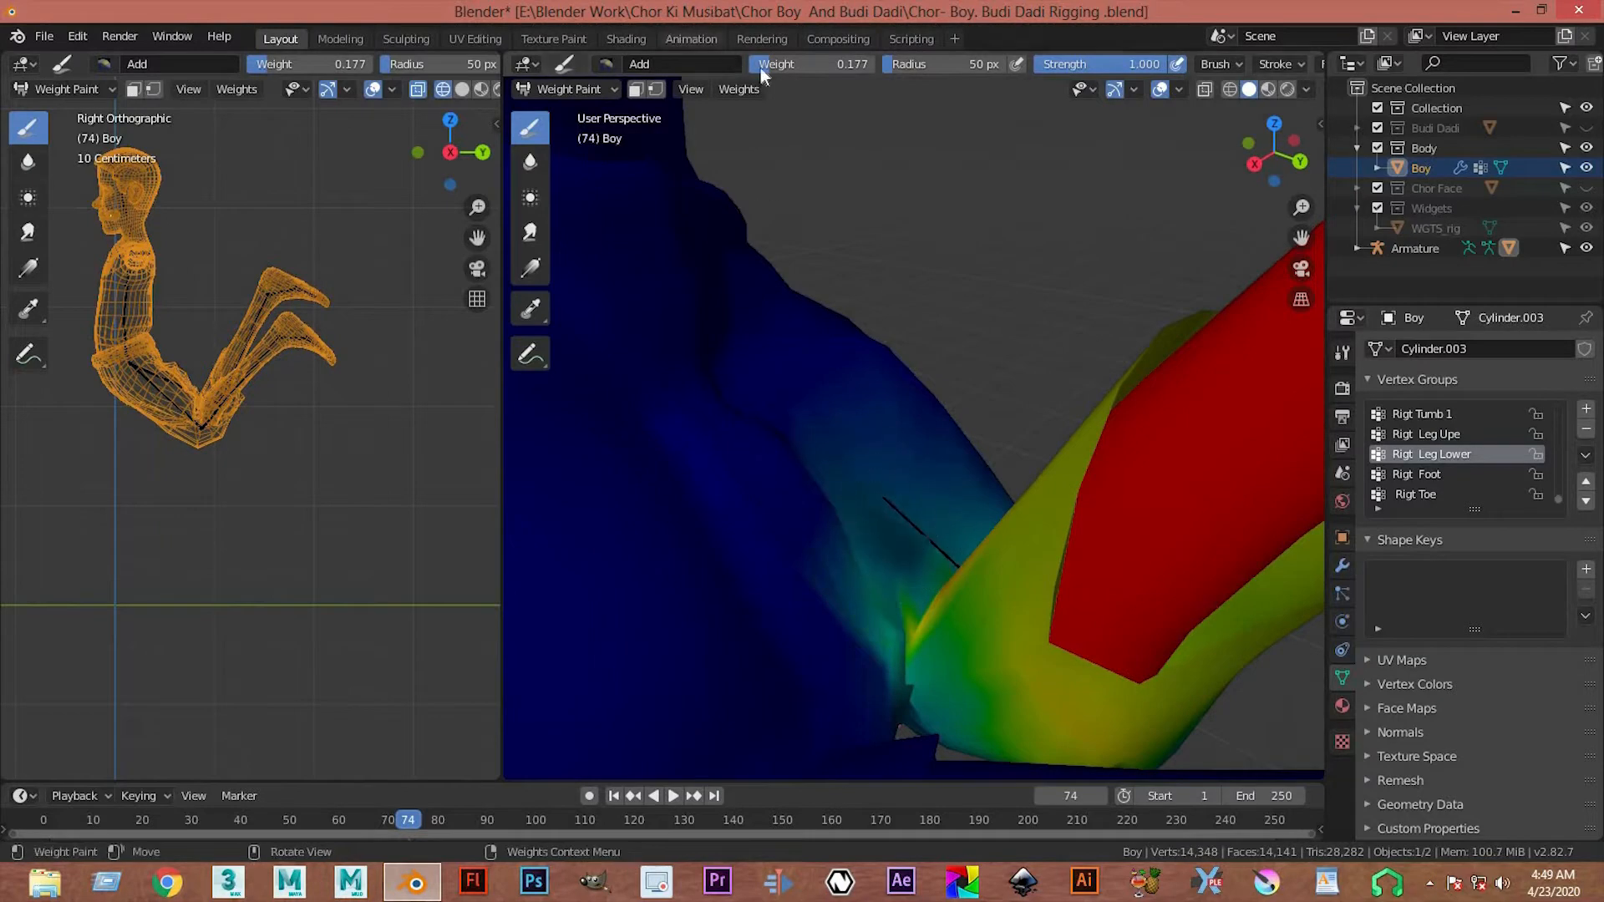
- Lower the brush weight to 0.075 and add Rigt Leg Upe weight around the side and underside of the right knee
mouse_move(873, 219)
middle_down()
mouse_move(791, 272)
mouse_move(848, 311)
mouse_move(953, 479)
mouse_move(920, 498)
mouse_move(880, 426)
mouse_move(1017, 362)
middle_up()
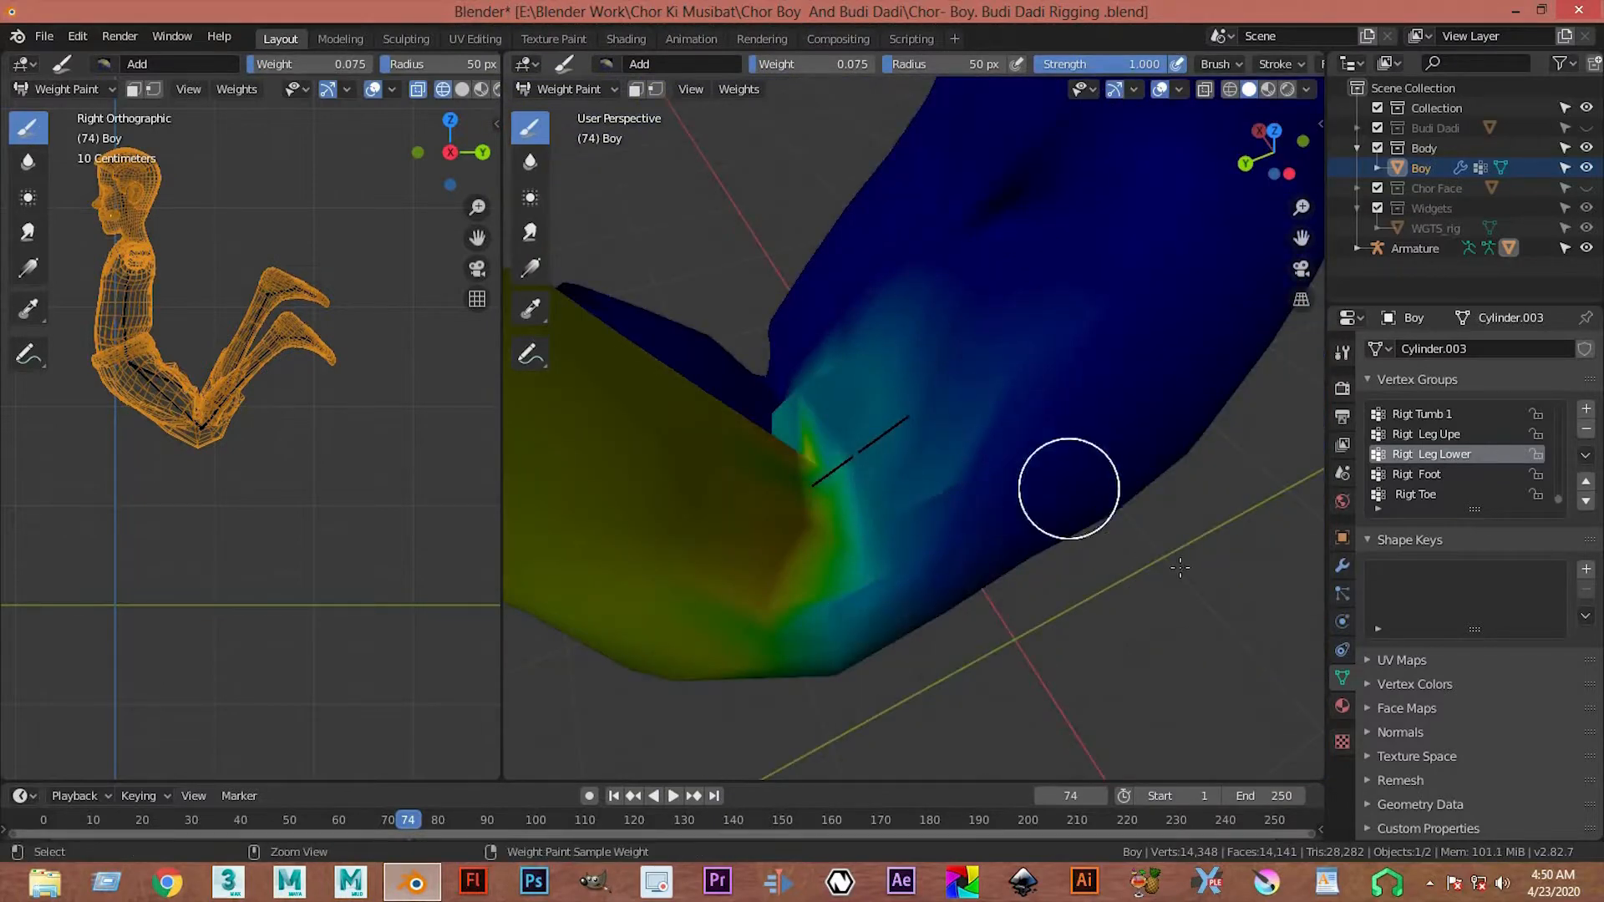
click(1443, 432)
middle_drag(1206, 476, 1108, 326)
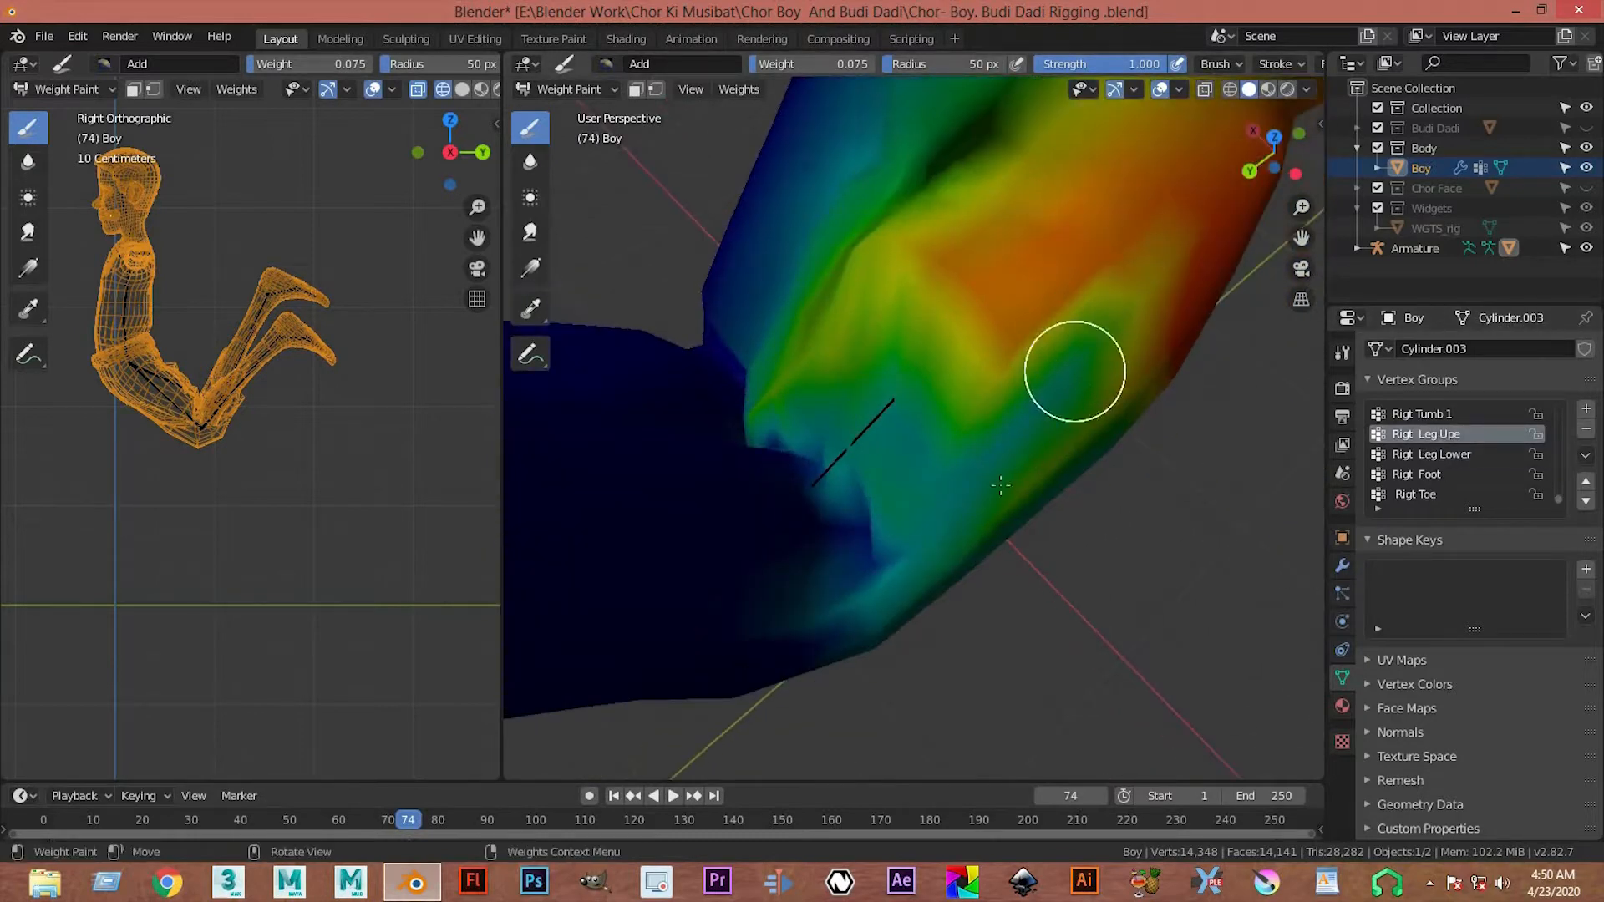
mouse_move(1050, 359)
mouse_down()
mouse_move(902, 635)
mouse_move(824, 583)
mouse_move(935, 480)
mouse_up()
mouse_move(936, 480)
middle_down()
mouse_move(974, 476)
mouse_move(920, 555)
mouse_move(820, 493)
middle_up()
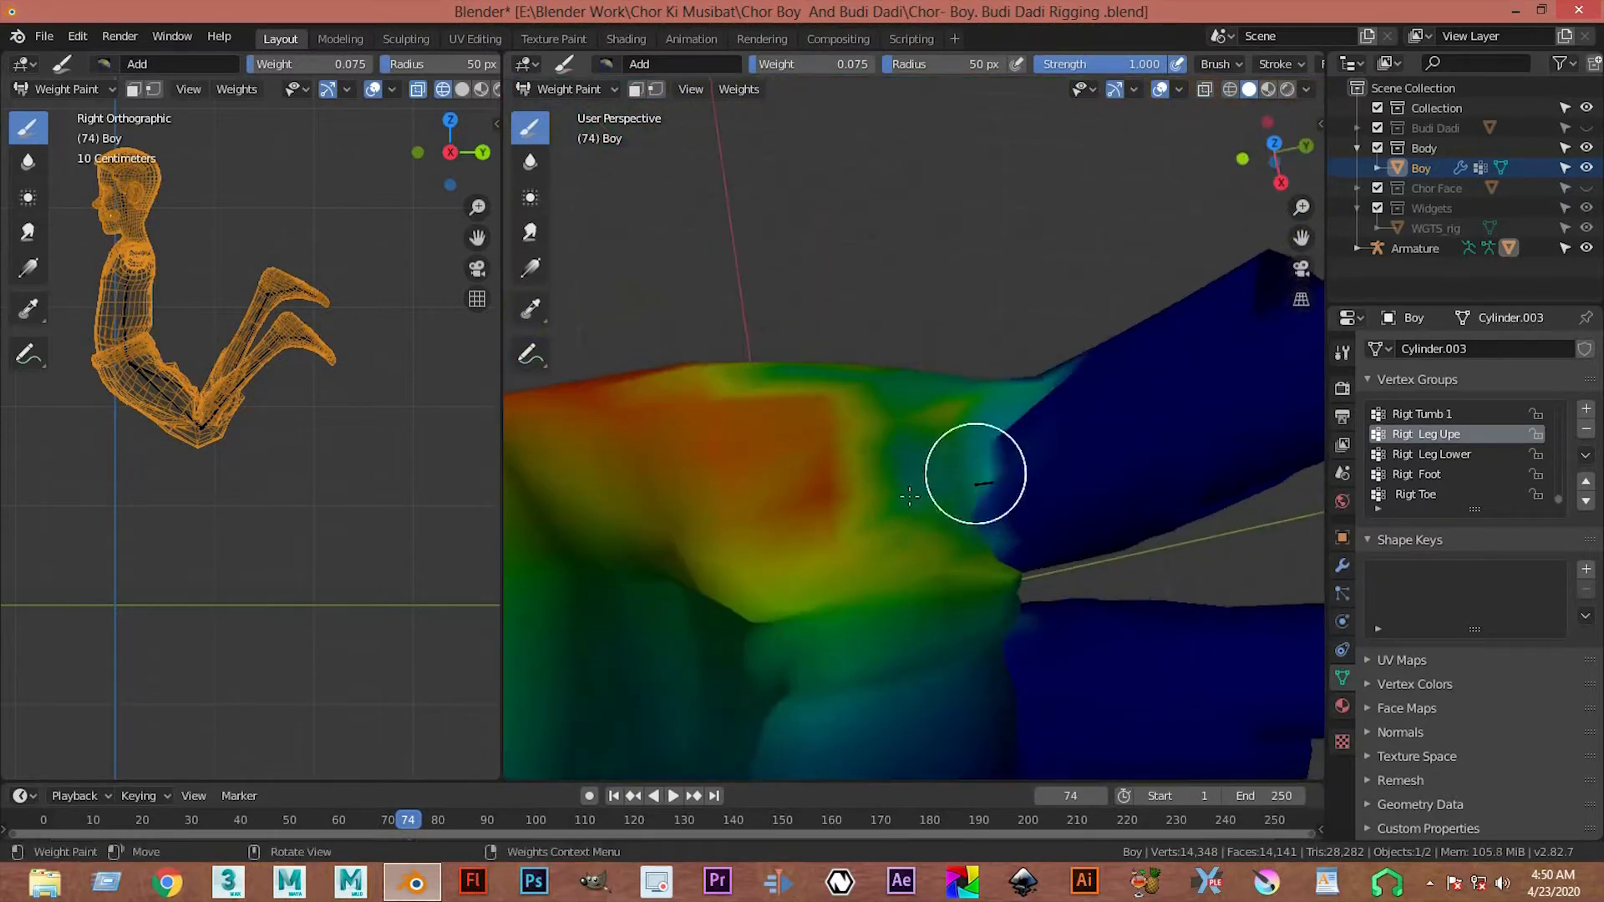
mouse_move(982, 506)
mouse_down()
mouse_move(967, 512)
mouse_move(1003, 548)
mouse_up()
mouse_move(1002, 548)
middle_down()
mouse_move(1060, 419)
mouse_move(910, 150)
middle_up()
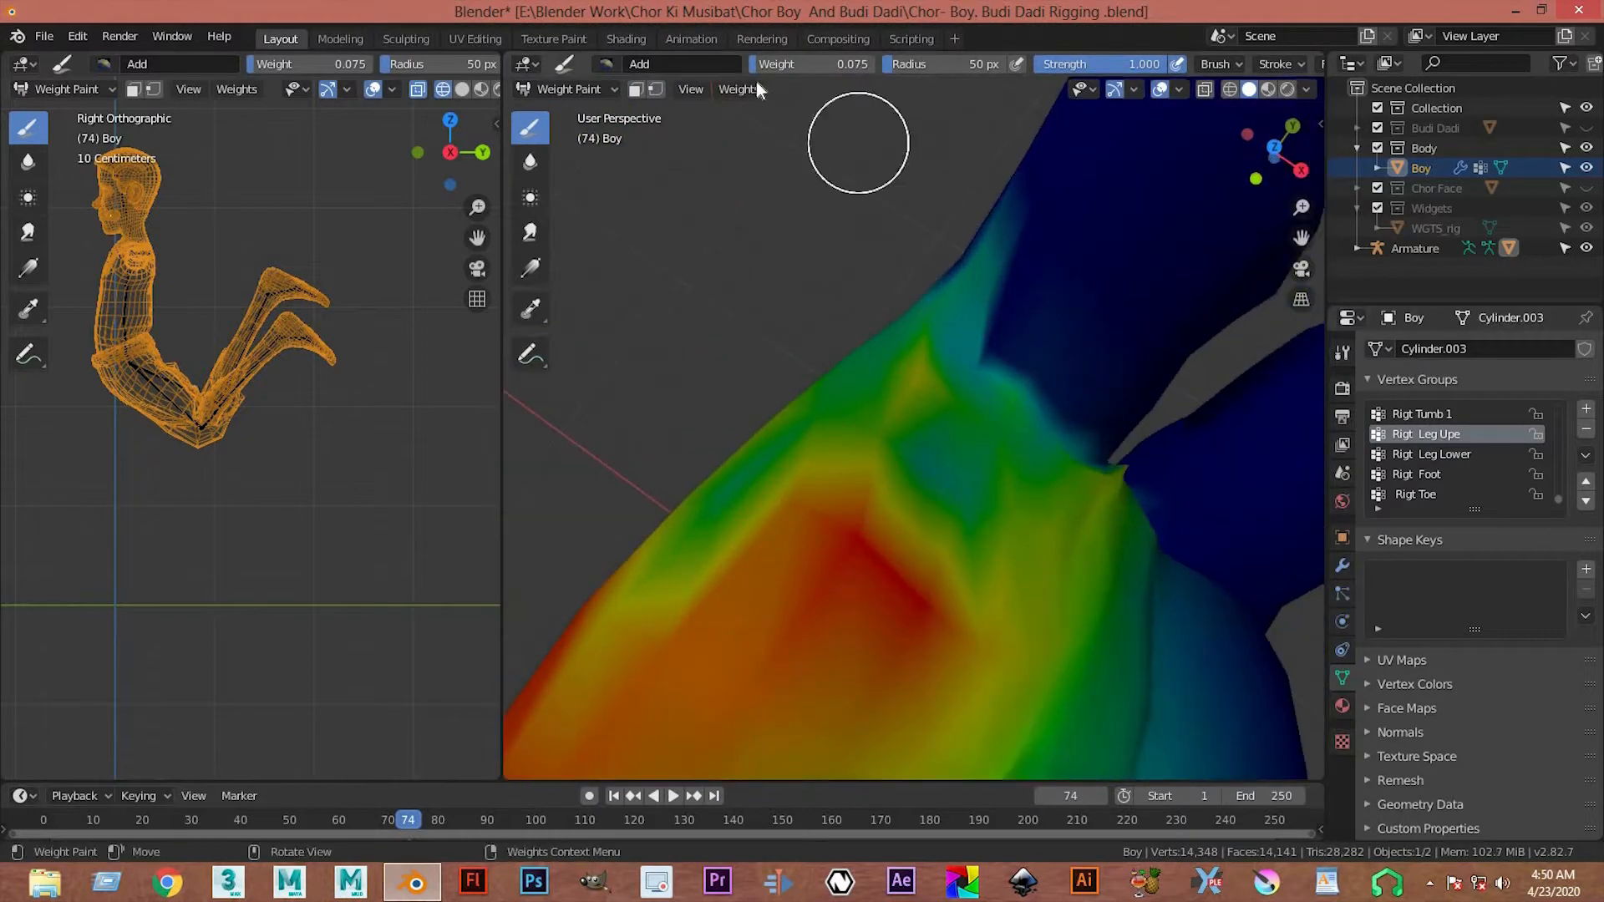
- Switch to the Subtract brush and subtract Rigt Leg Upe weight at 0.075 on the underside of the right knee
click(605, 64)
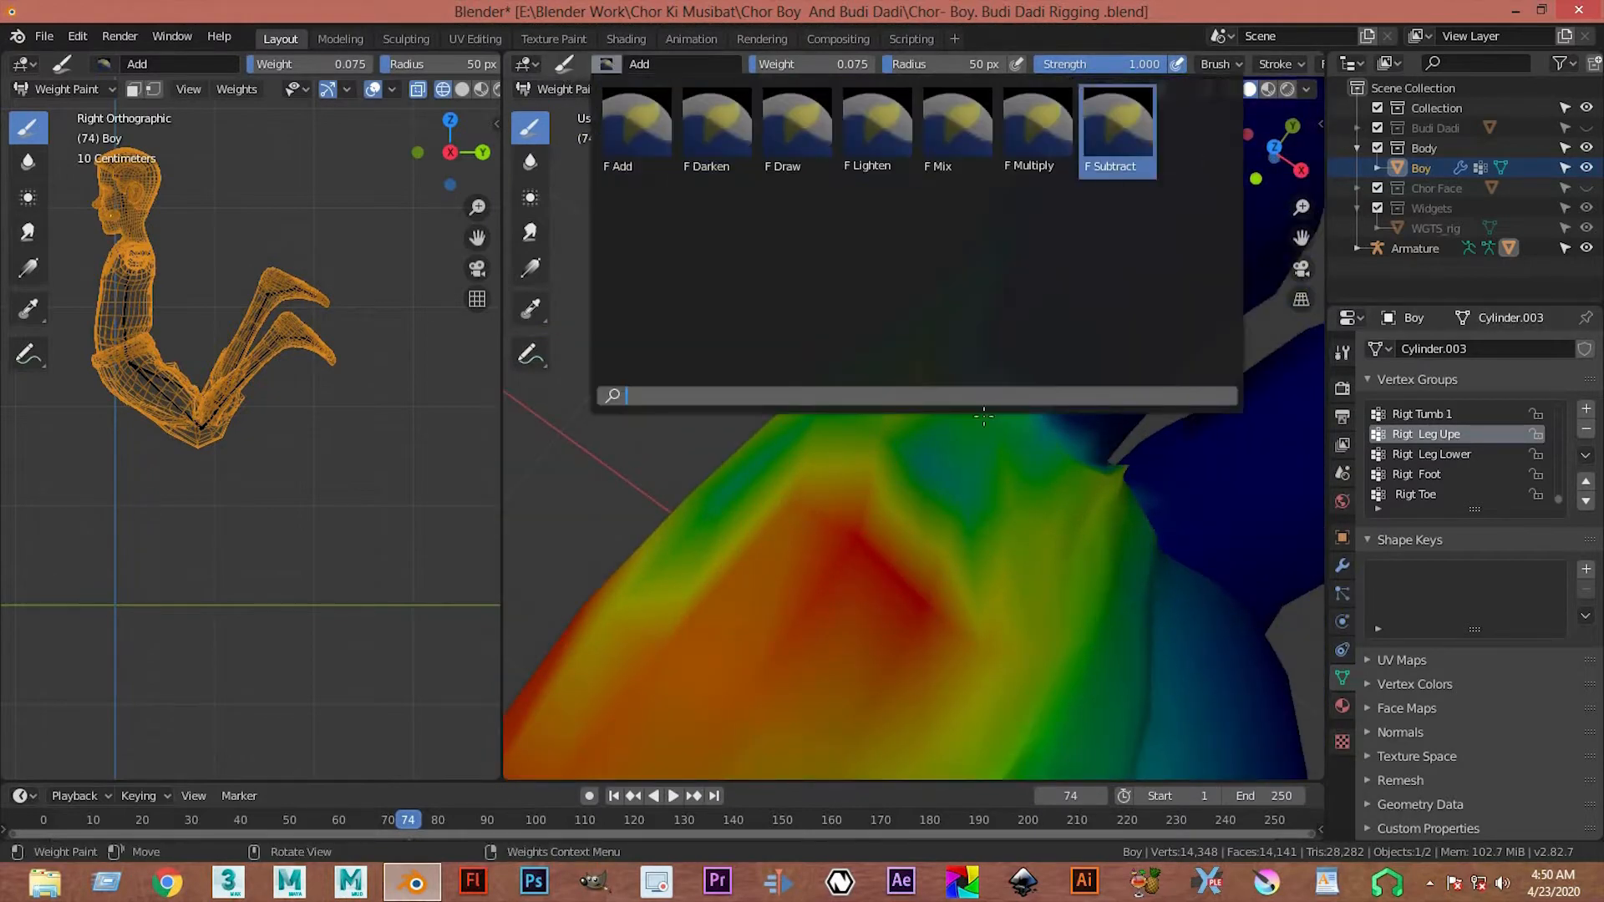
click(1106, 168)
middle_drag(1106, 169, 896, 227)
mouse_move(878, 309)
mouse_down()
mouse_move(877, 324)
mouse_move(881, 281)
mouse_move(958, 357)
mouse_up()
scroll(958, 358, down, 2)
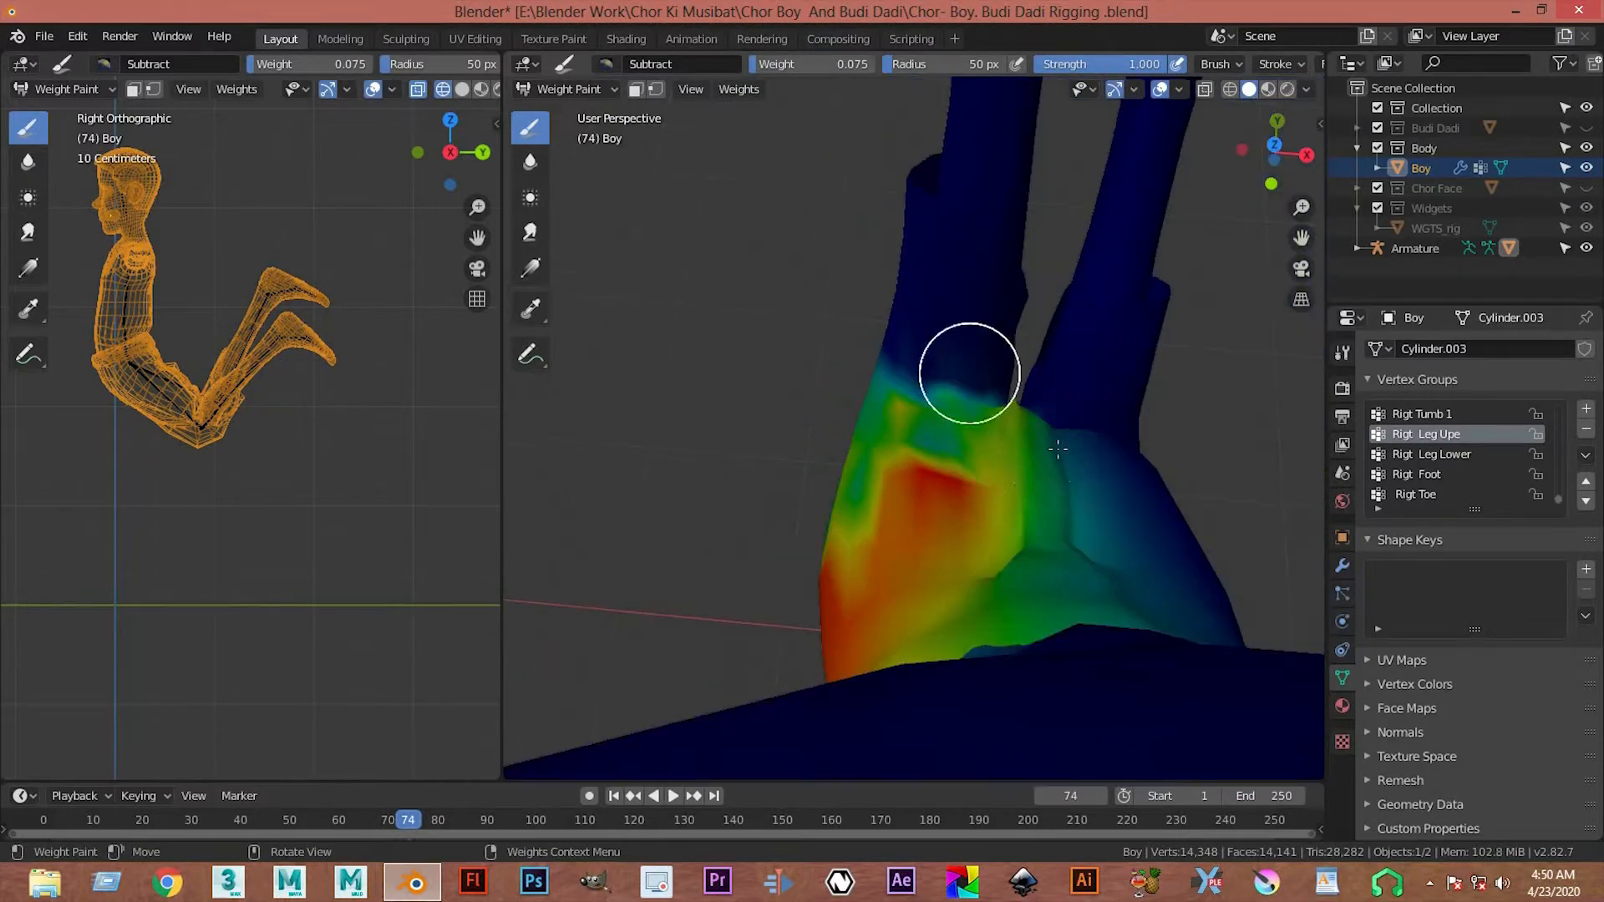
- Return the Boy mesh to Object Mode and inspect the bent-leg deformation from several angles
click(553, 88)
click(558, 122)
middle_drag(1182, 579, 894, 427)
scroll(1015, 483, up, 3)
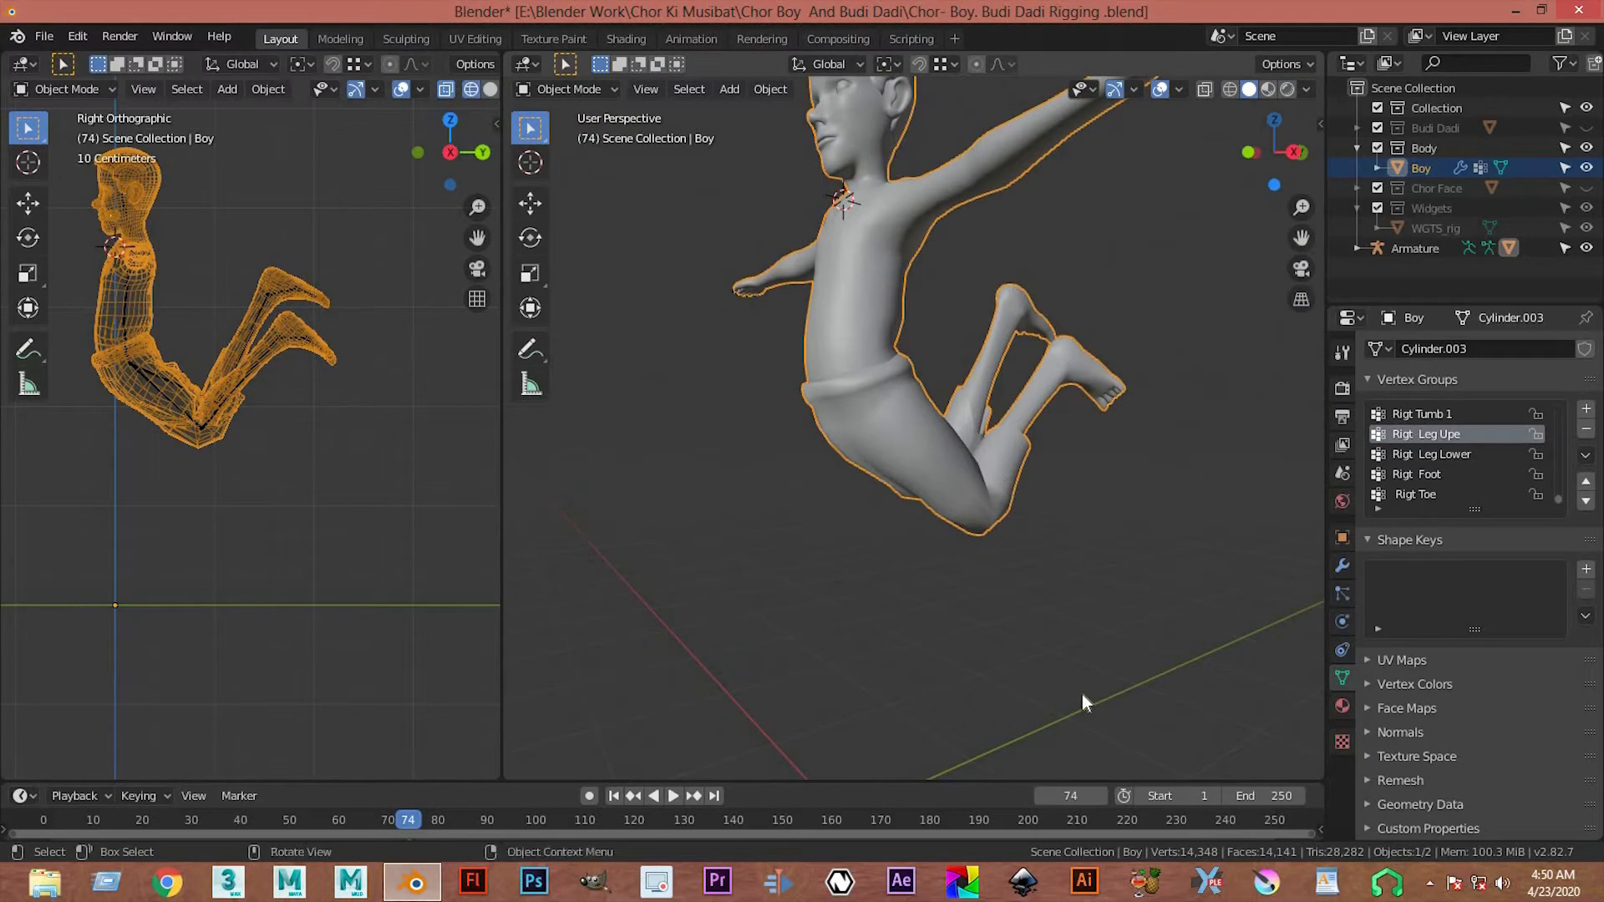
middle_drag(890, 439, 1147, 570)
middle_drag(956, 579, 925, 446)
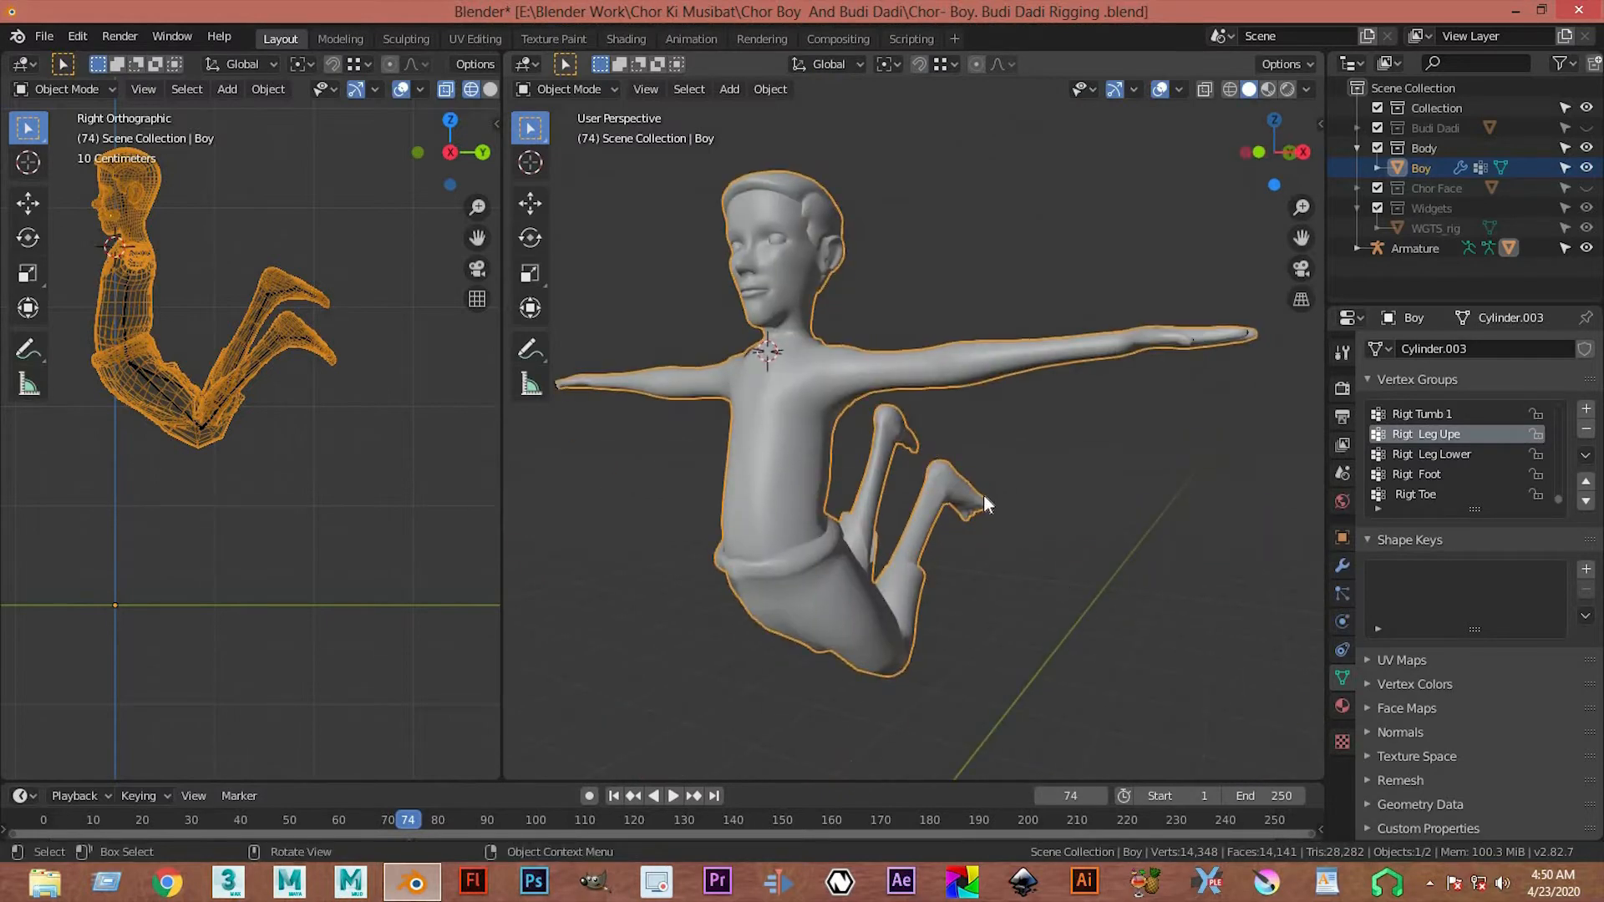
click(1431, 883)
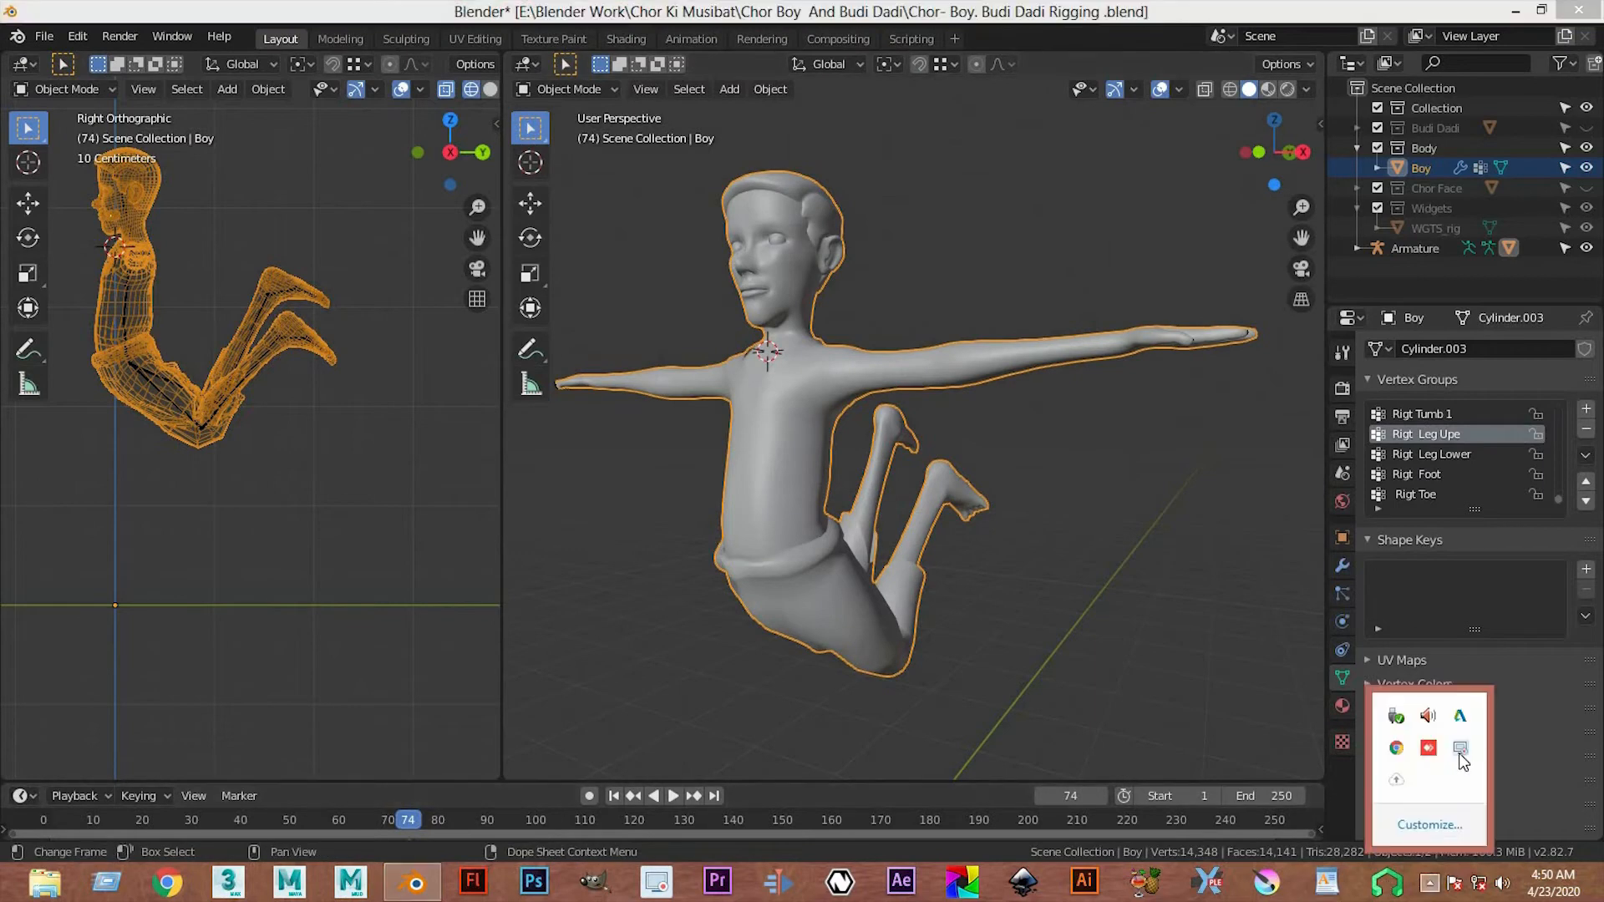